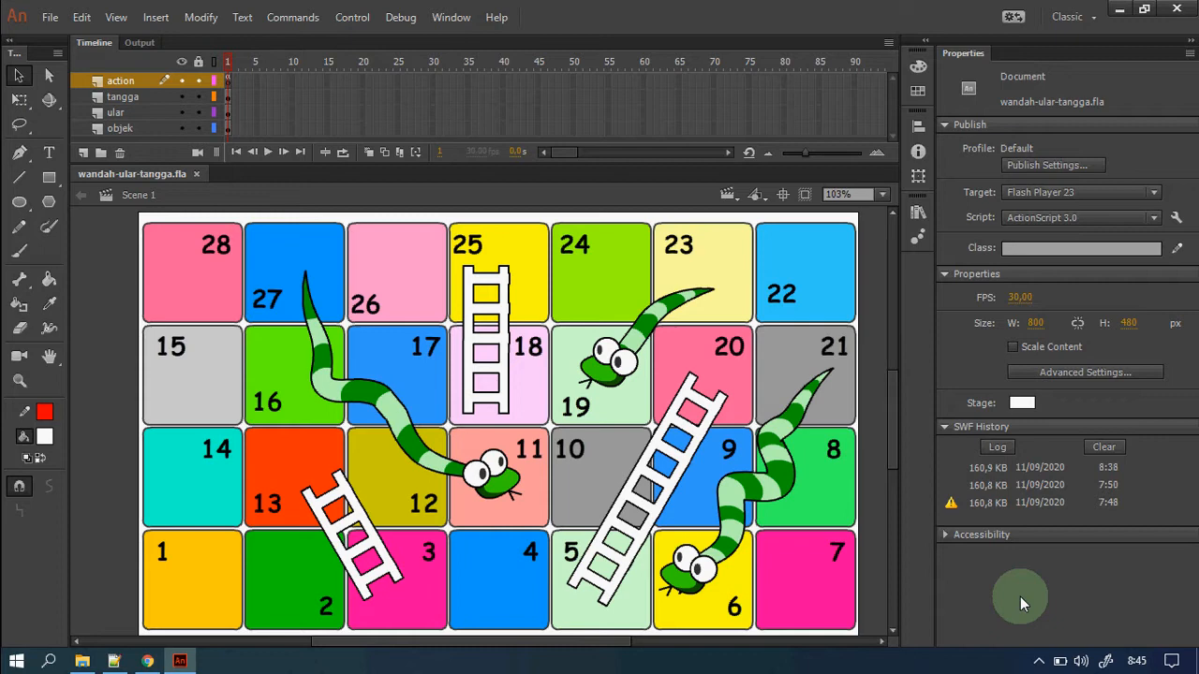
Test-play the game, rolling the die for player 1, player 2, then player 1, and close the preview.
{"action": "key", "text": "ctrl+Return"}
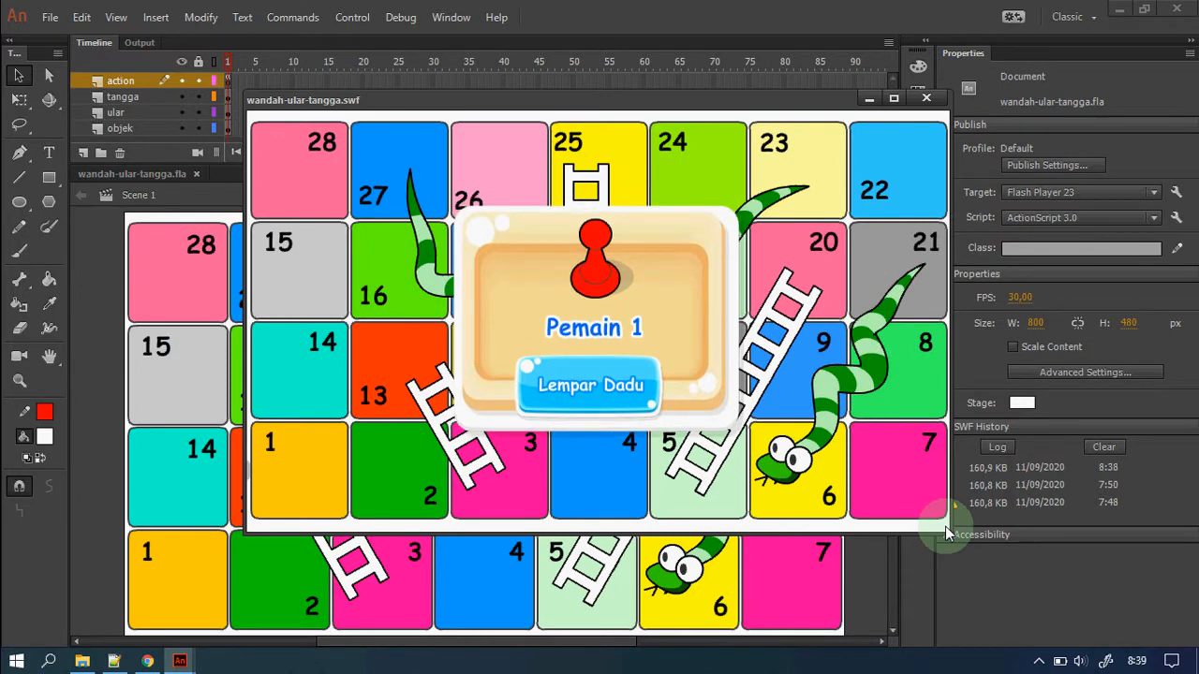
{"action": "left_click", "coordinate": [597, 404]}
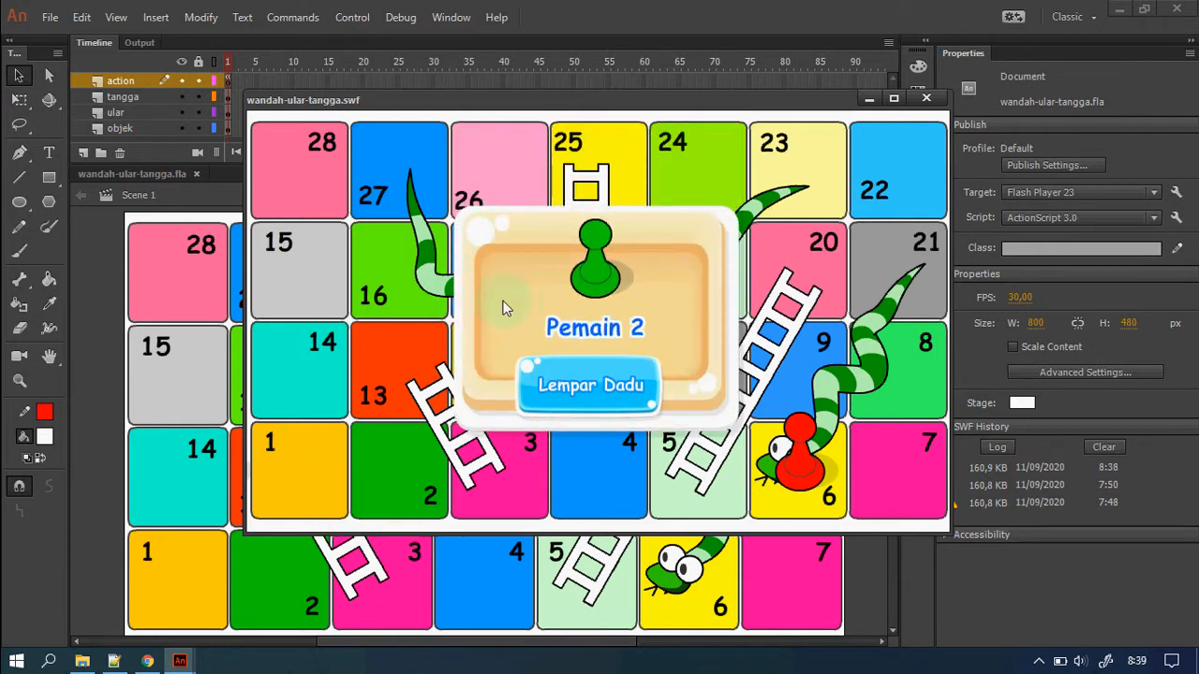
{"action": "left_click", "coordinate": [600, 394]}
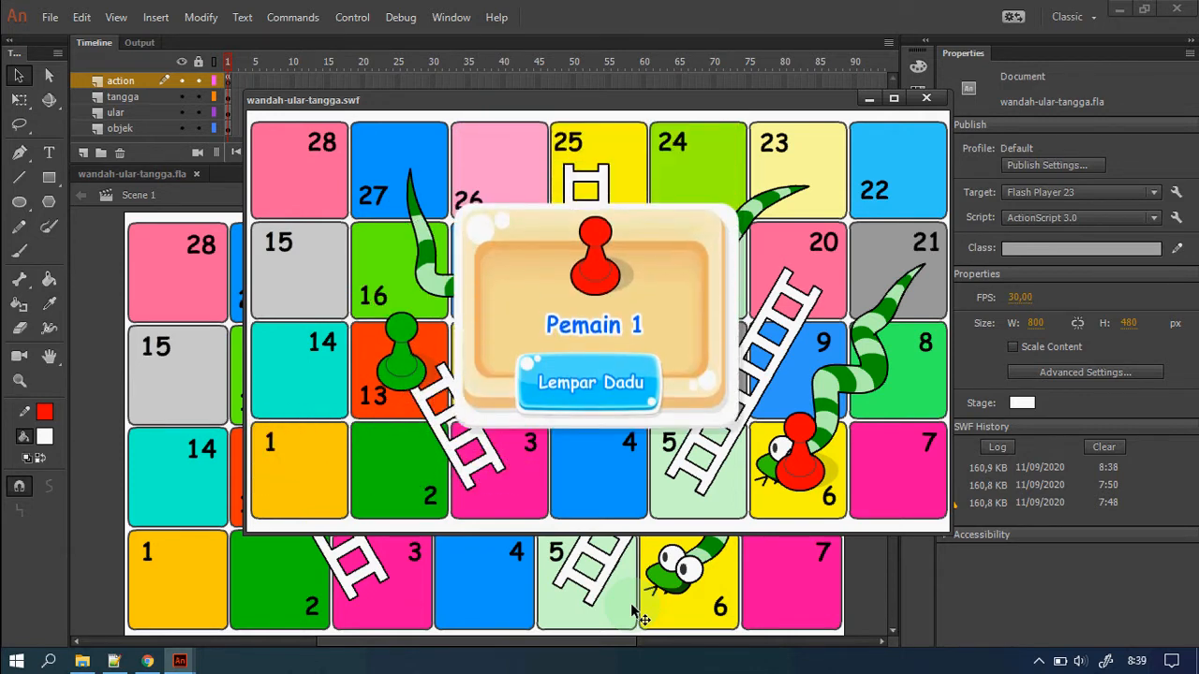
{"action": "left_click", "coordinate": [604, 403]}
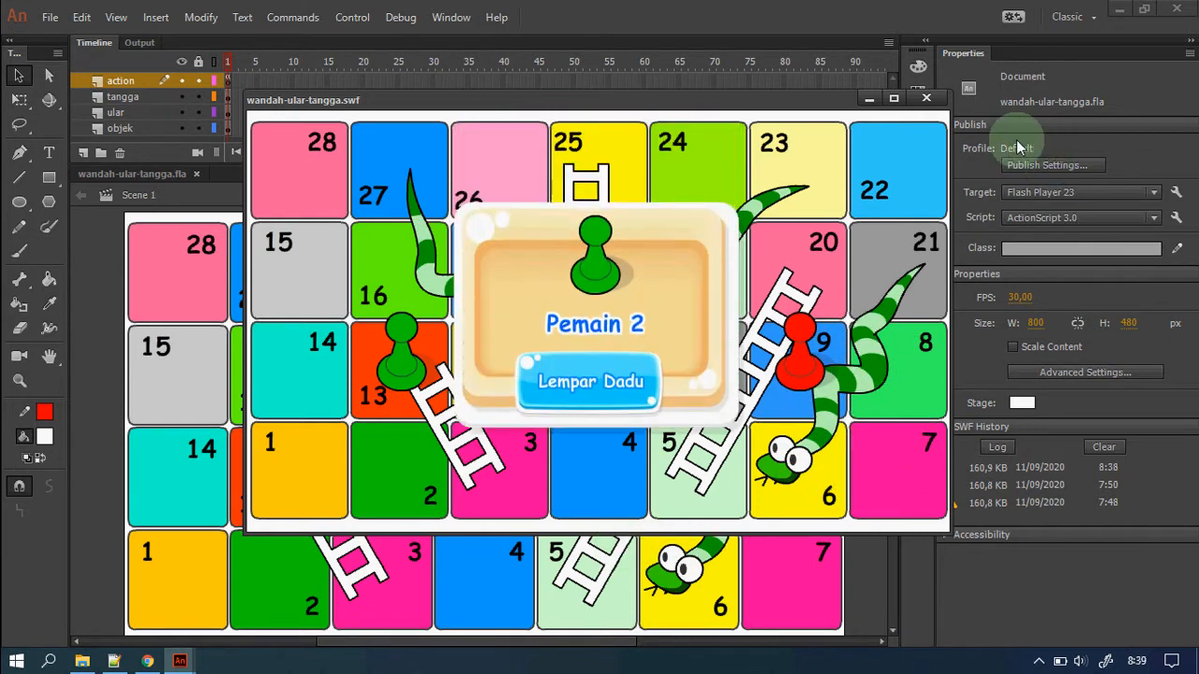
{"action": "left_click", "coordinate": [935, 101]}
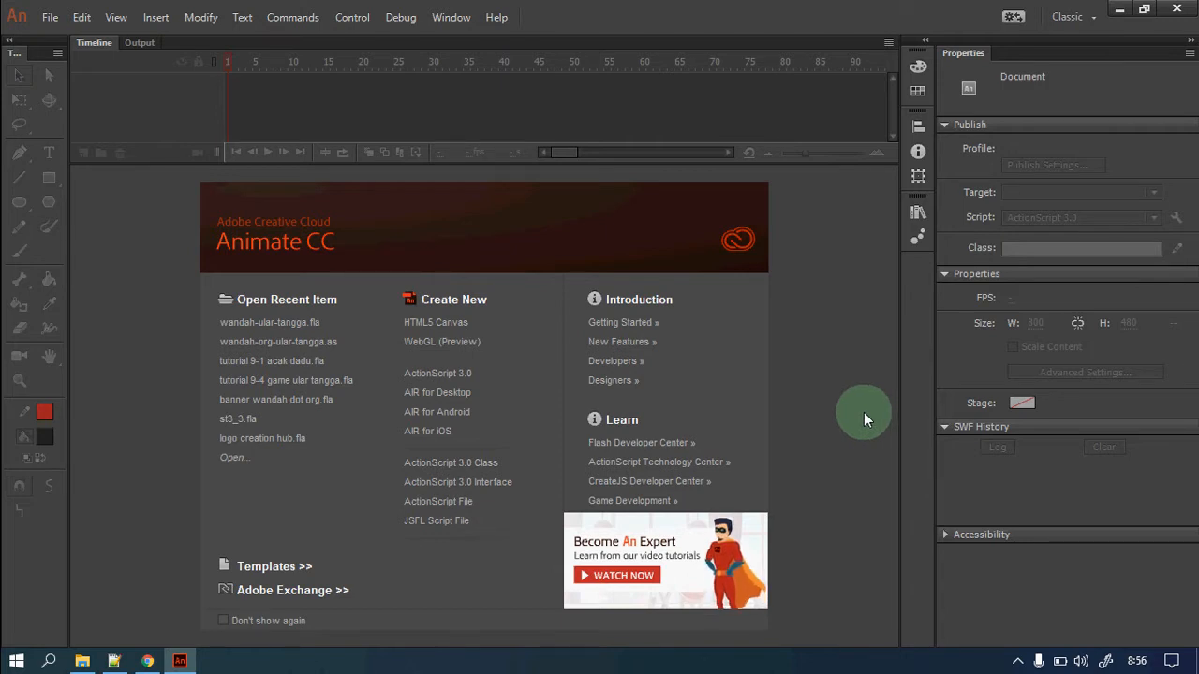
Create an ActionScript 3.0 document and set its stage to W 800, H 480 and 30 FPS.
{"action": "left_click", "coordinate": [487, 382]}
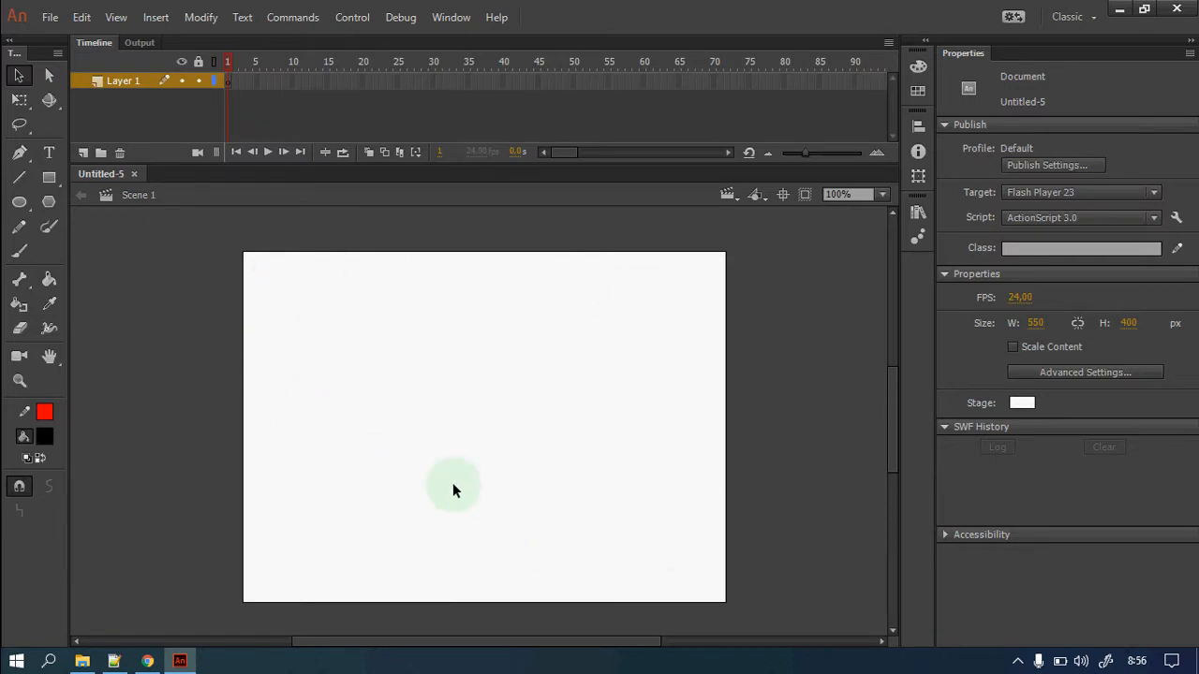
{"action": "left_click", "coordinate": [1038, 327]}
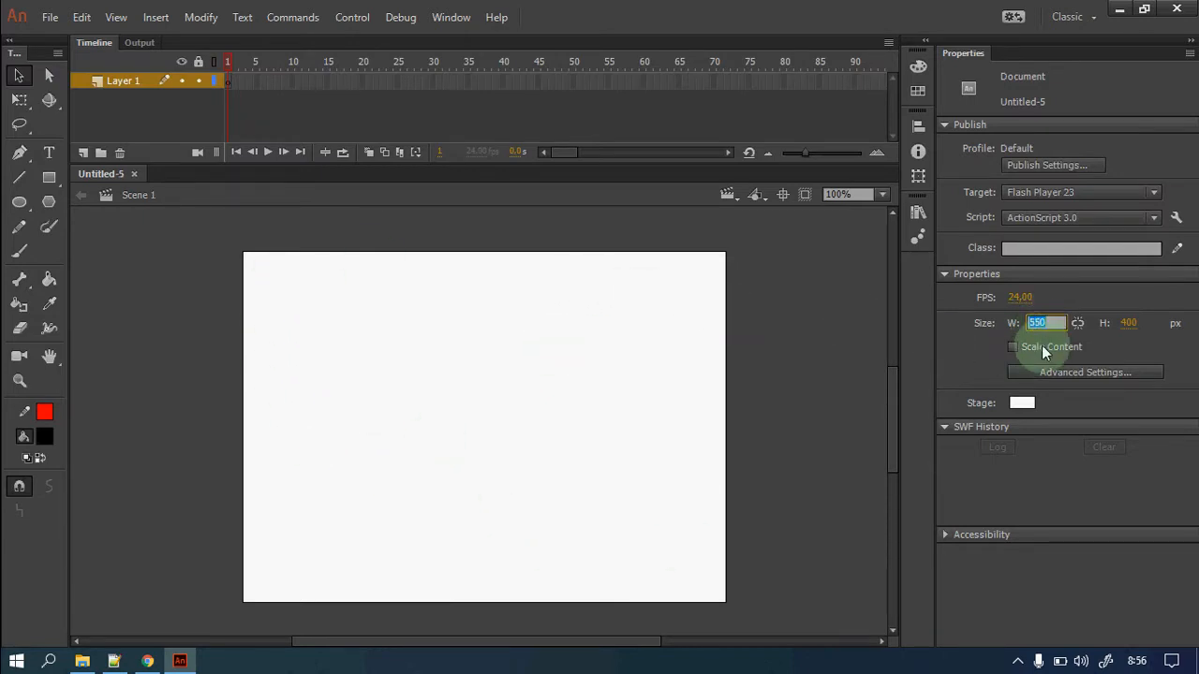
{"action": "type", "text": "800"}
{"action": "left_click", "coordinate": [1129, 323]}
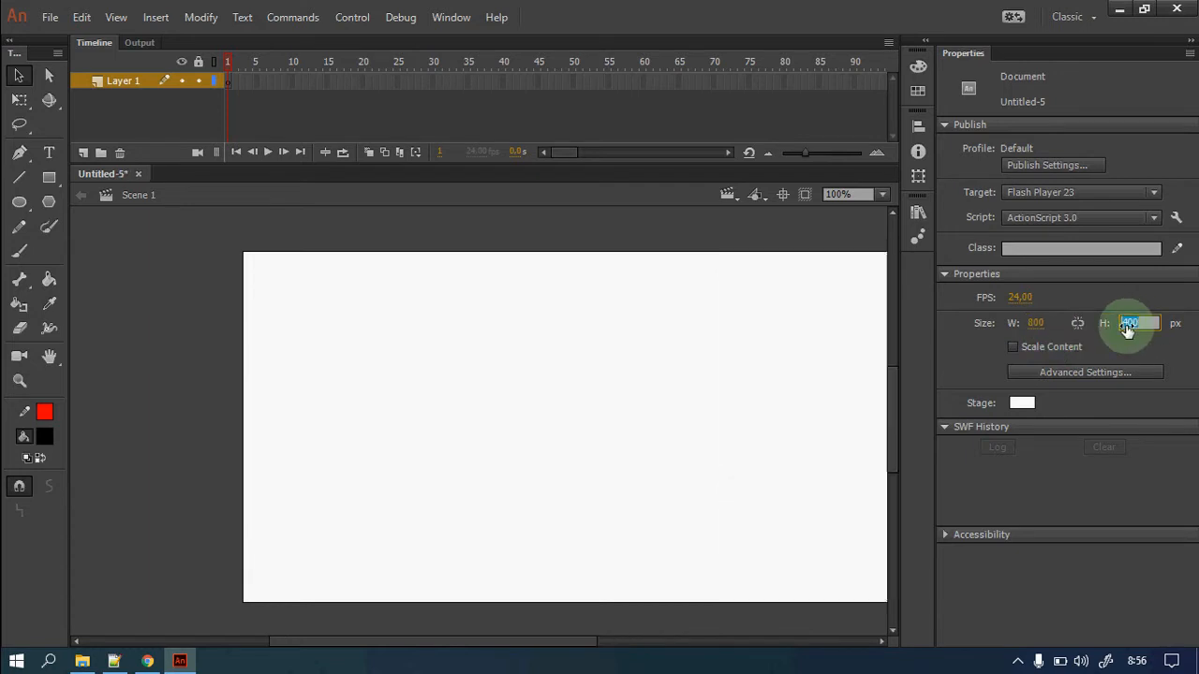
{"action": "type", "text": "480"}
{"action": "left_click", "coordinate": [1017, 298]}
{"action": "type", "text": "30"}
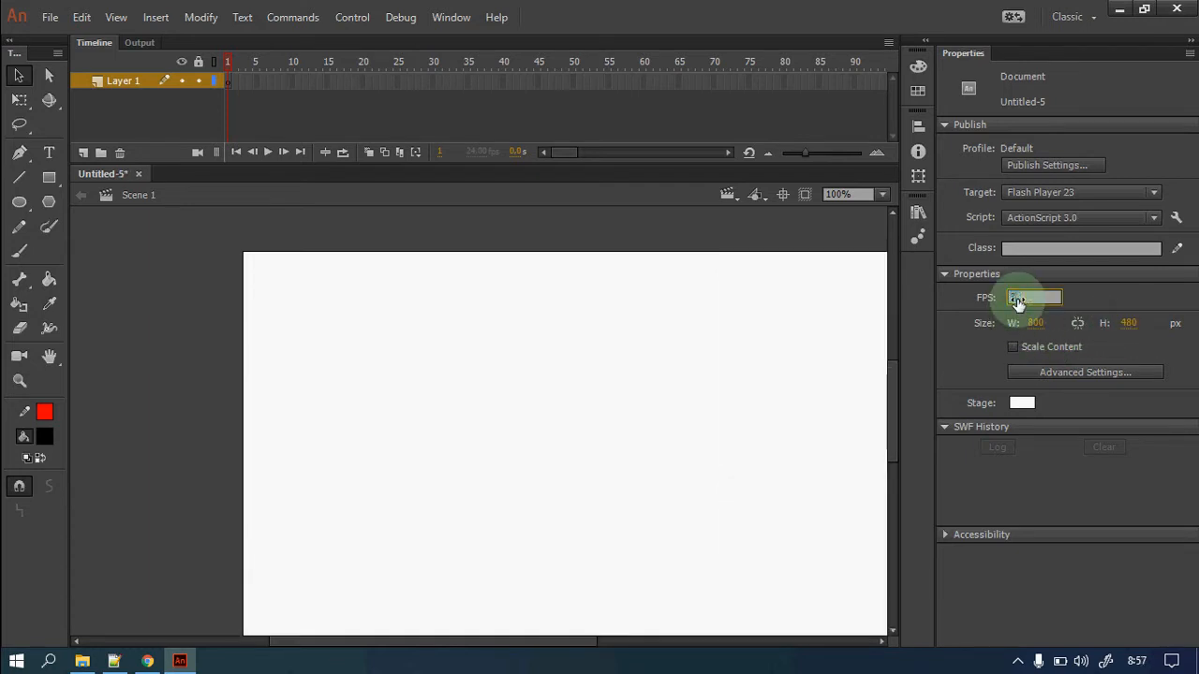
{"action": "key", "text": "Return"}
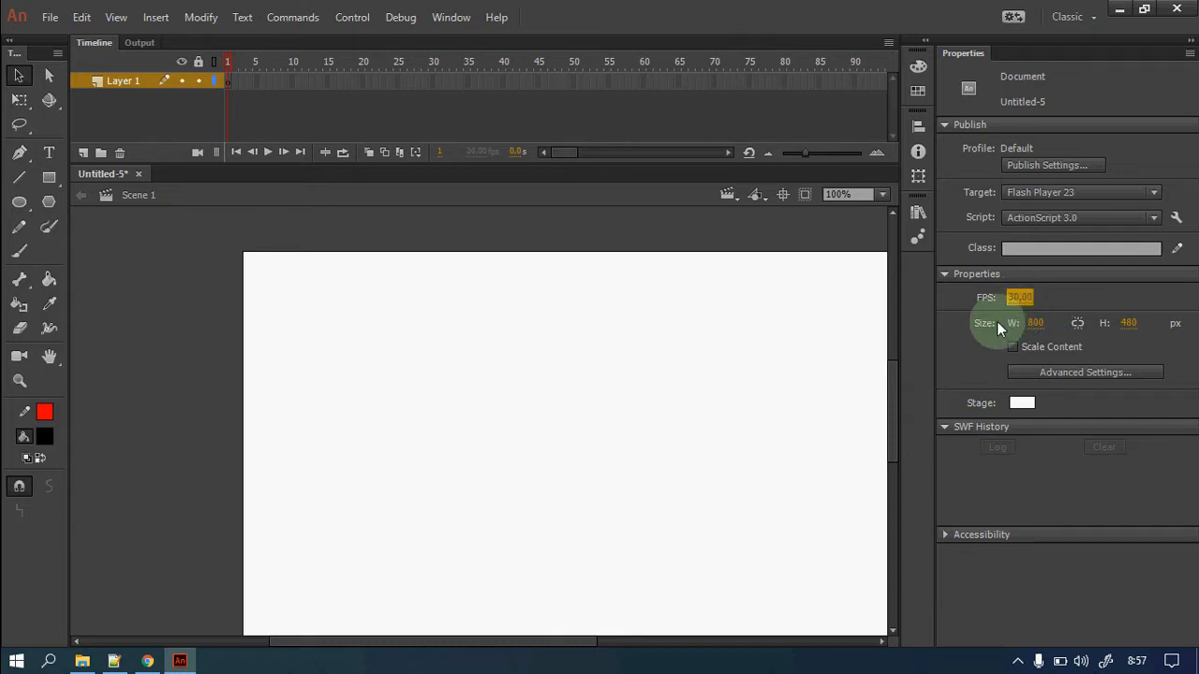
{"action": "key", "text": "ctrl+2"}
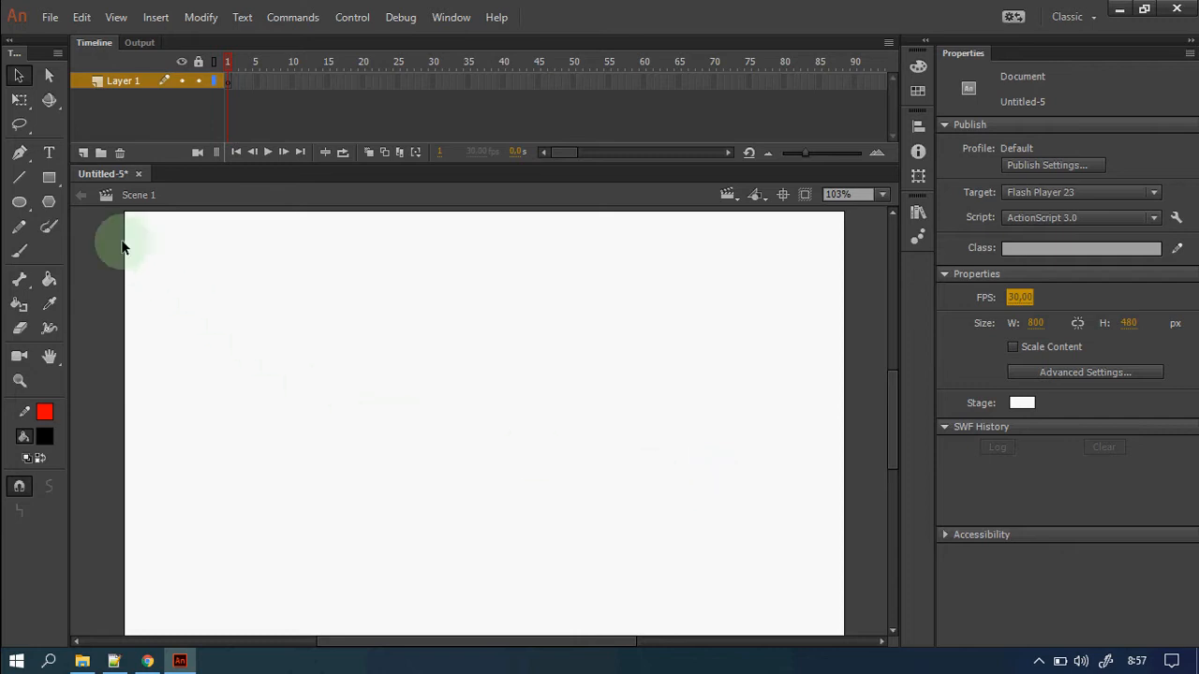
Set up the Rectangle tool with corner radius 5, black stroke and orange #FF9900 fill.
{"action": "left_click", "coordinate": [52, 178]}
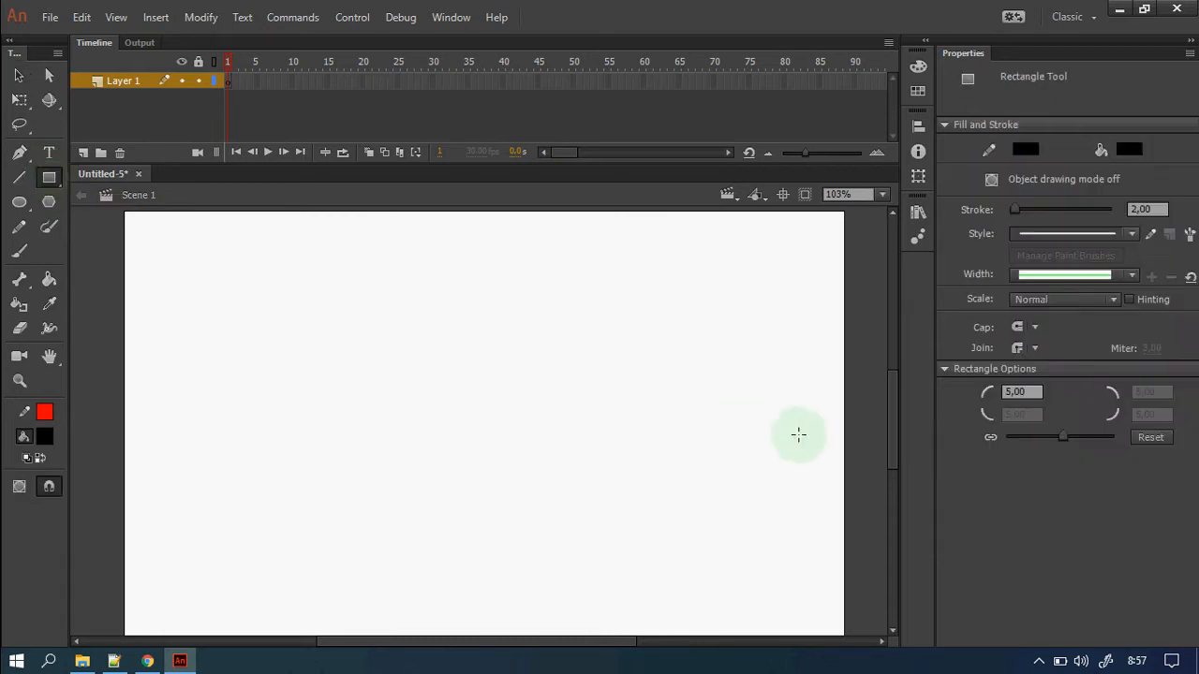
{"action": "left_click", "coordinate": [1021, 392]}
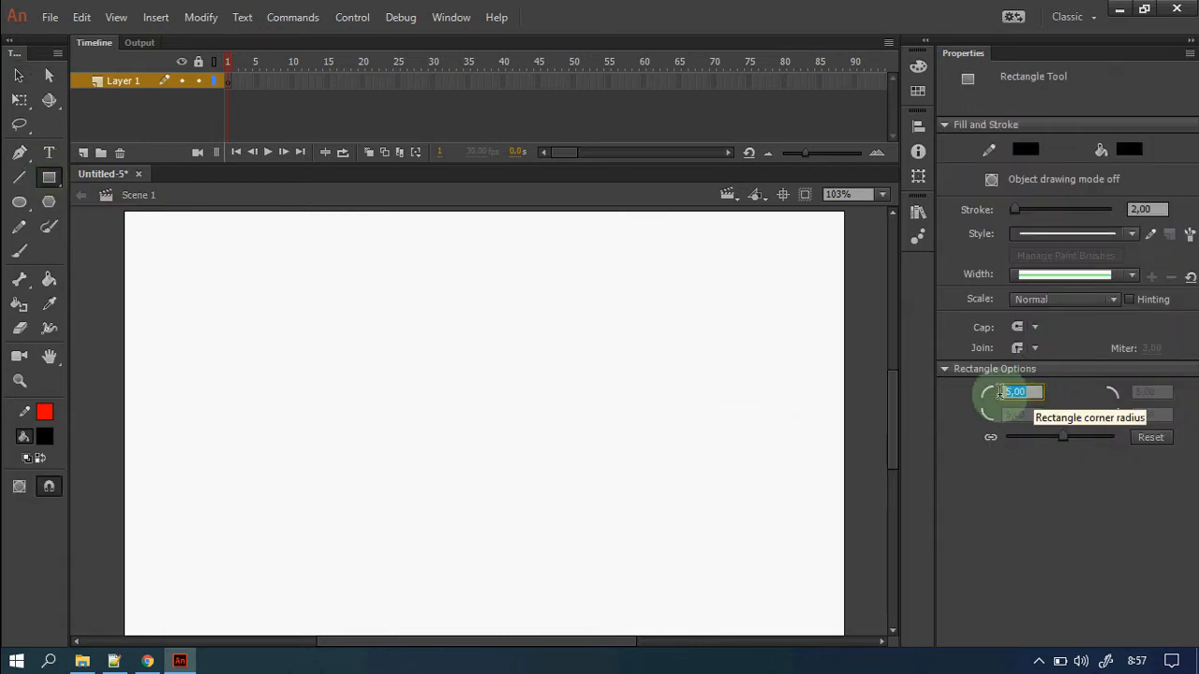
{"action": "double_click", "coordinate": [1027, 392]}
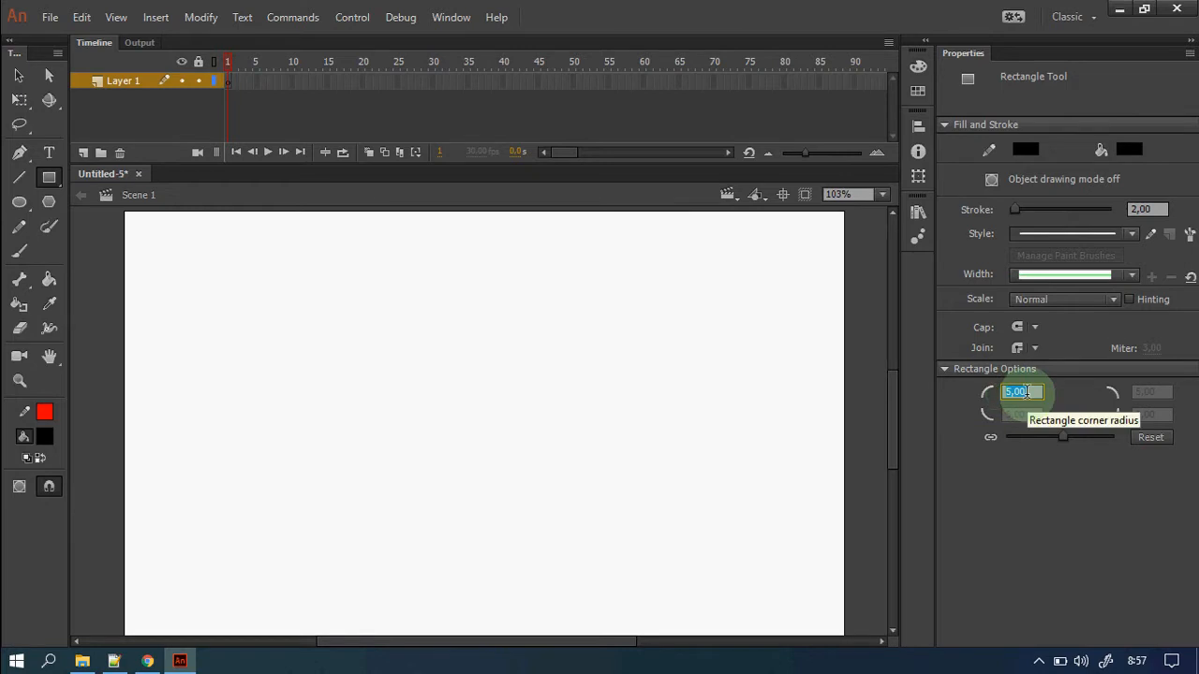
{"action": "type", "text": "5"}
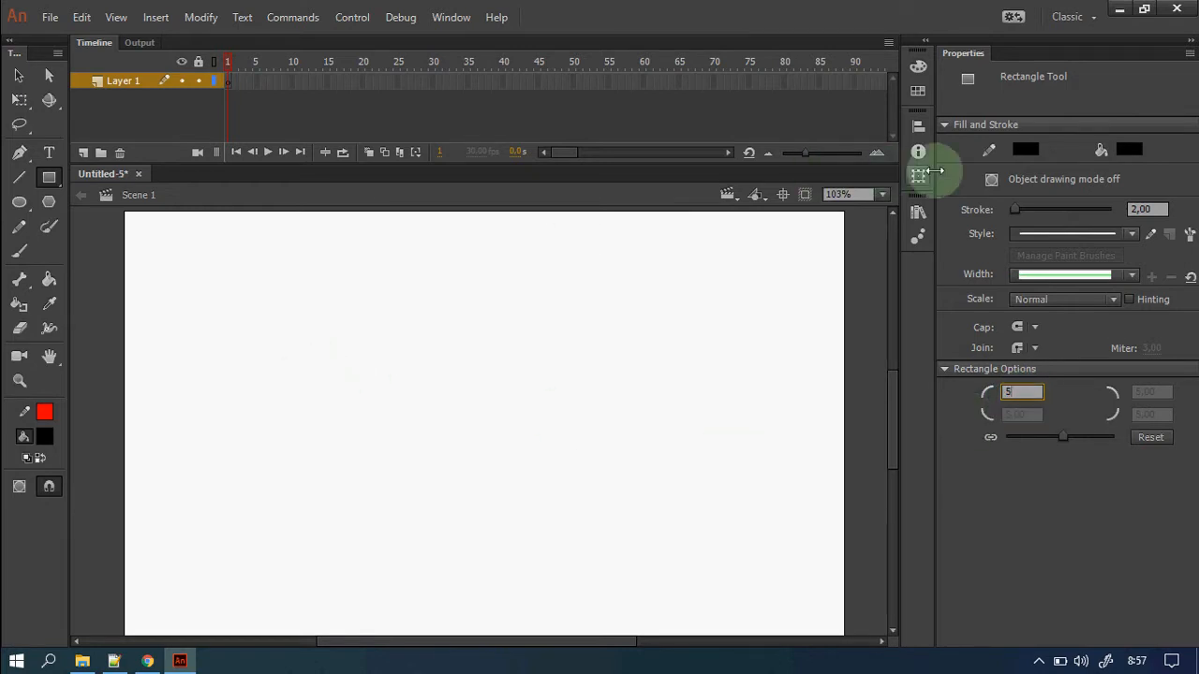
{"action": "left_click", "coordinate": [1025, 153]}
{"action": "left_click", "coordinate": [771, 199]}
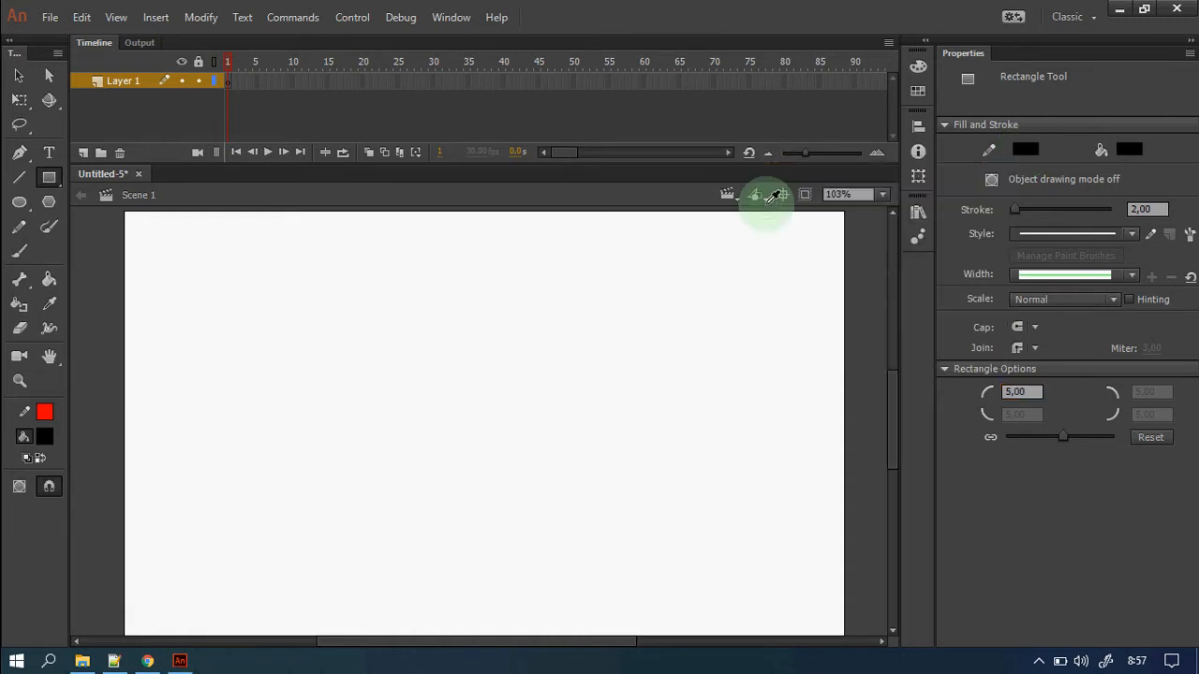
{"action": "left_click", "coordinate": [1124, 151]}
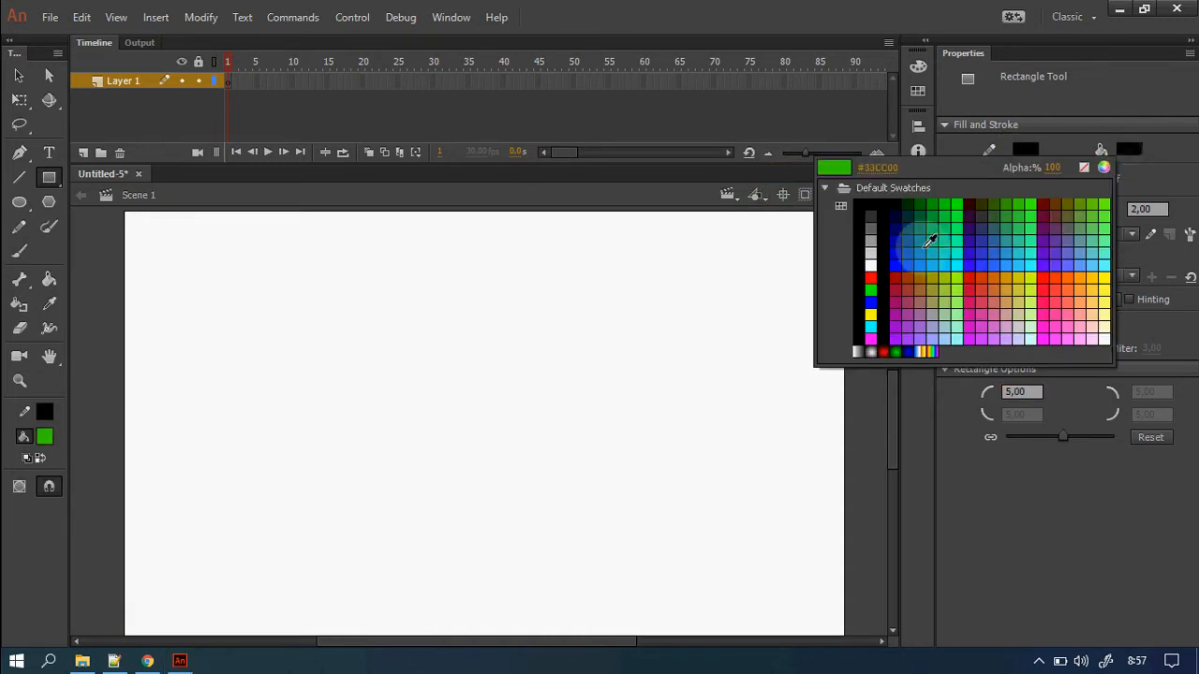
{"action": "left_click", "coordinate": [1108, 282]}
{"action": "left_click", "coordinate": [1069, 279]}
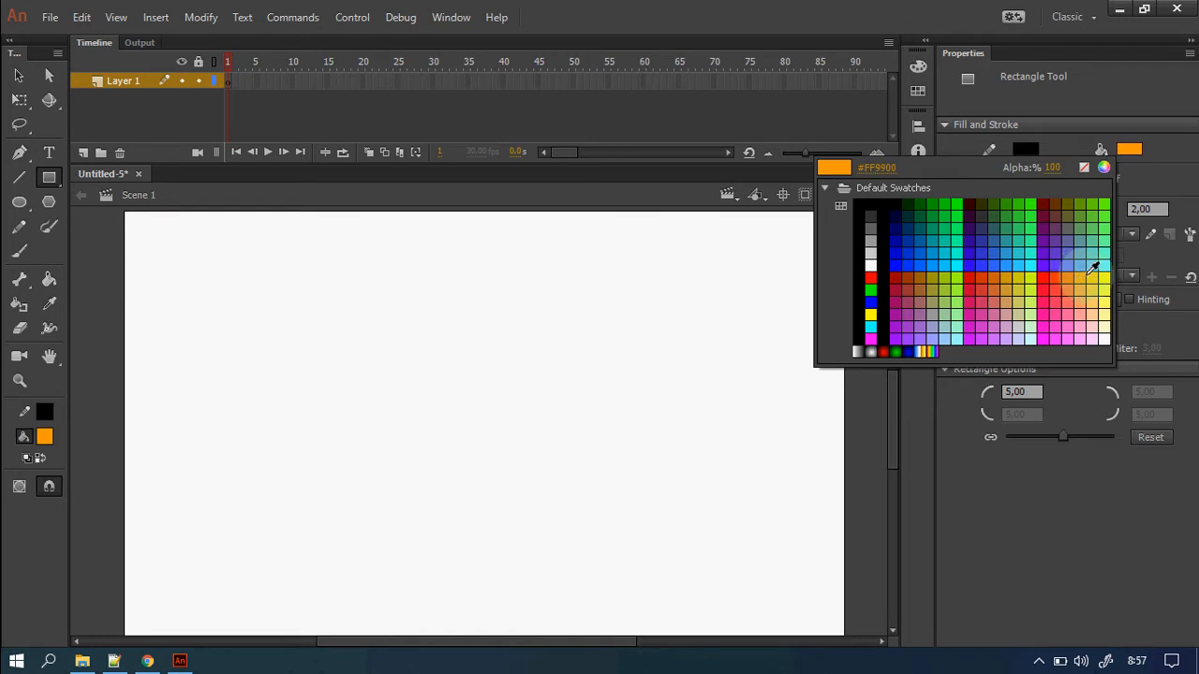
{"action": "left_click", "coordinate": [1085, 274]}
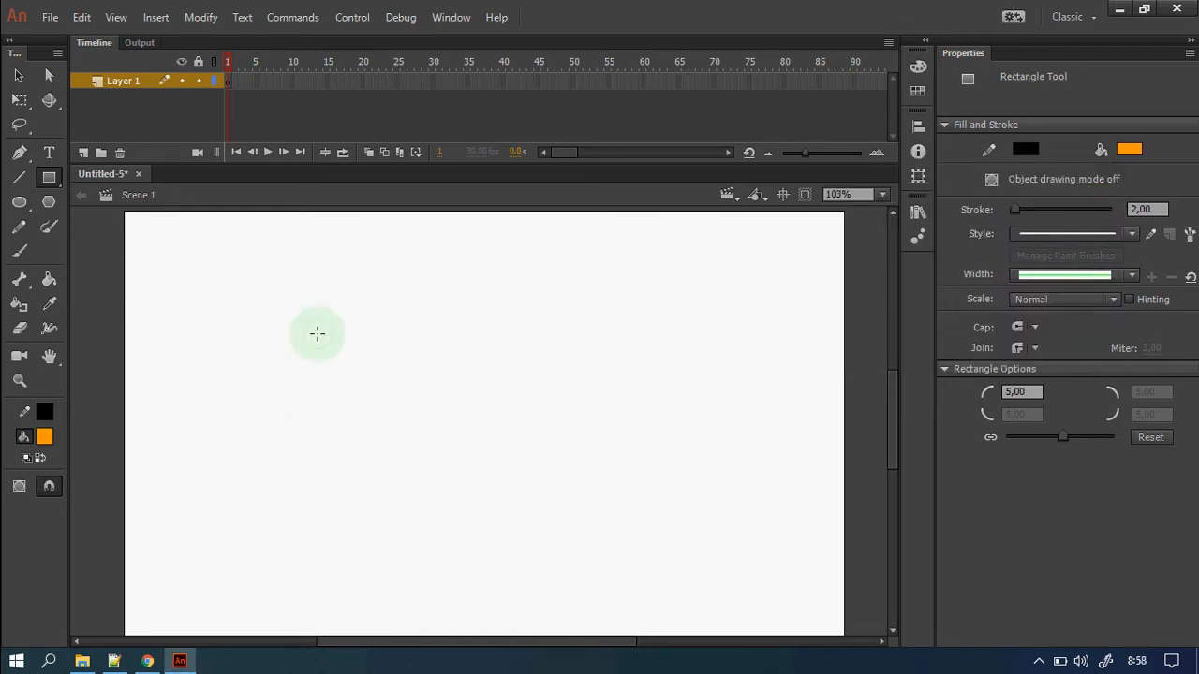
Draw an orange square and resize it to exactly 110 × 110.
{"action": "left_click_drag", "start_coordinate": [317, 333], "coordinate": [412, 427]}
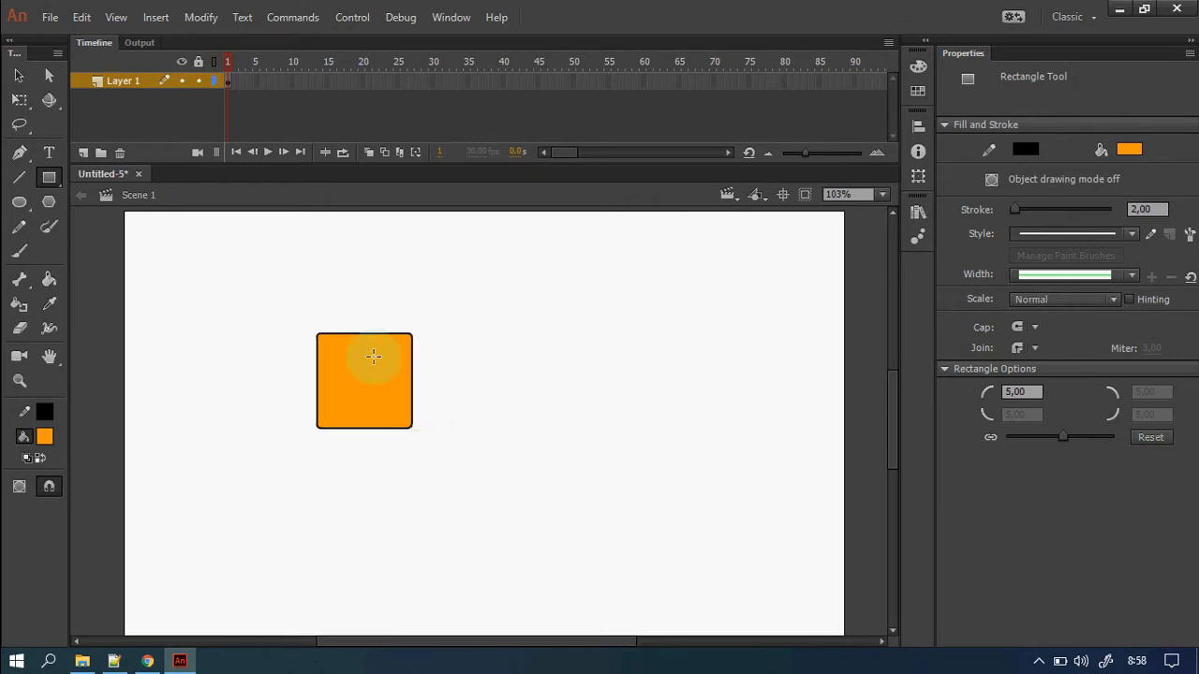
{"action": "left_click", "coordinate": [19, 75]}
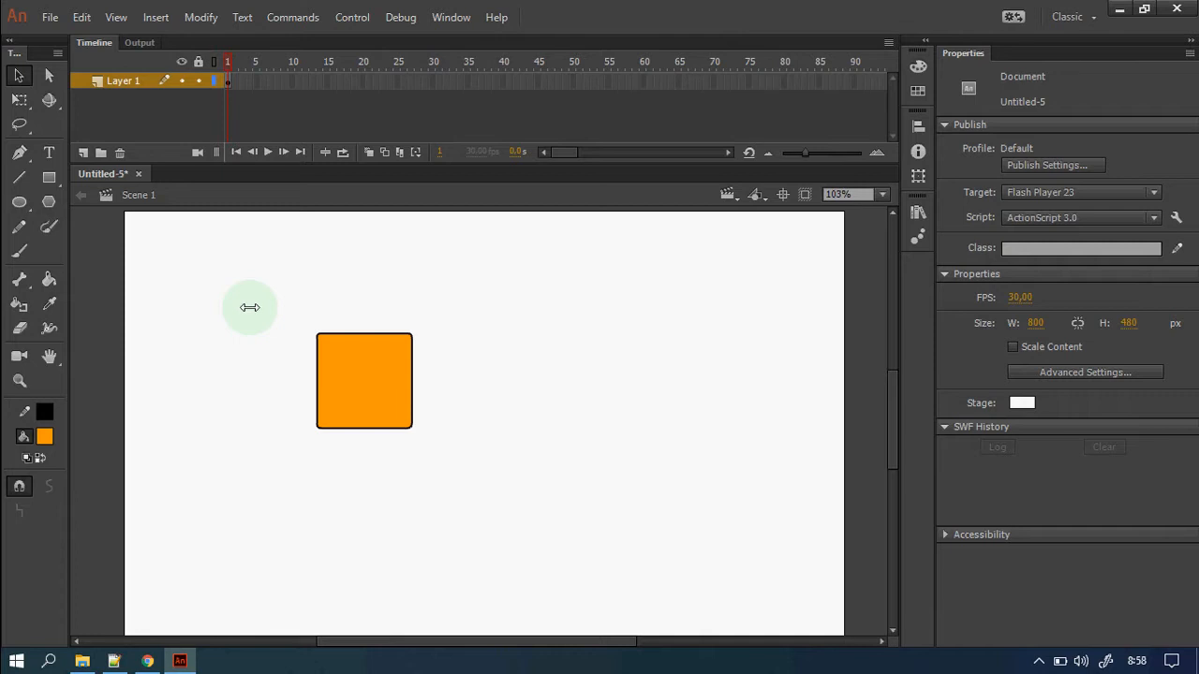
{"action": "key", "text": "ctrl+a"}
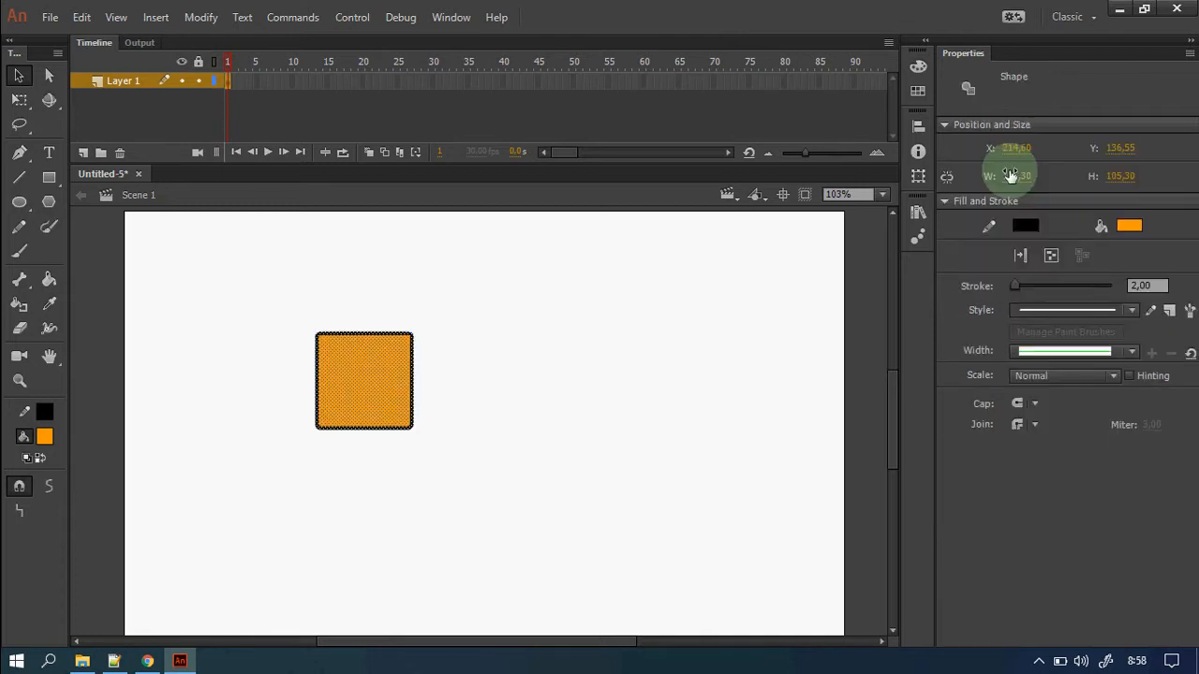
{"action": "left_click", "coordinate": [1011, 175]}
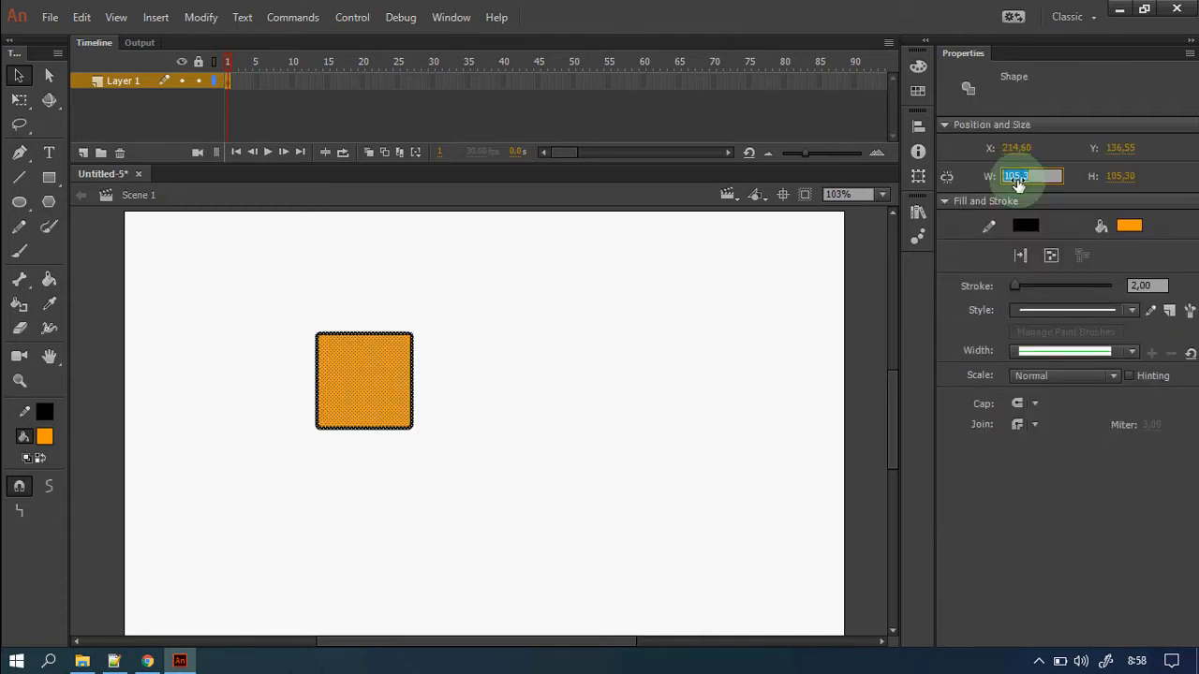
{"action": "type", "text": "110"}
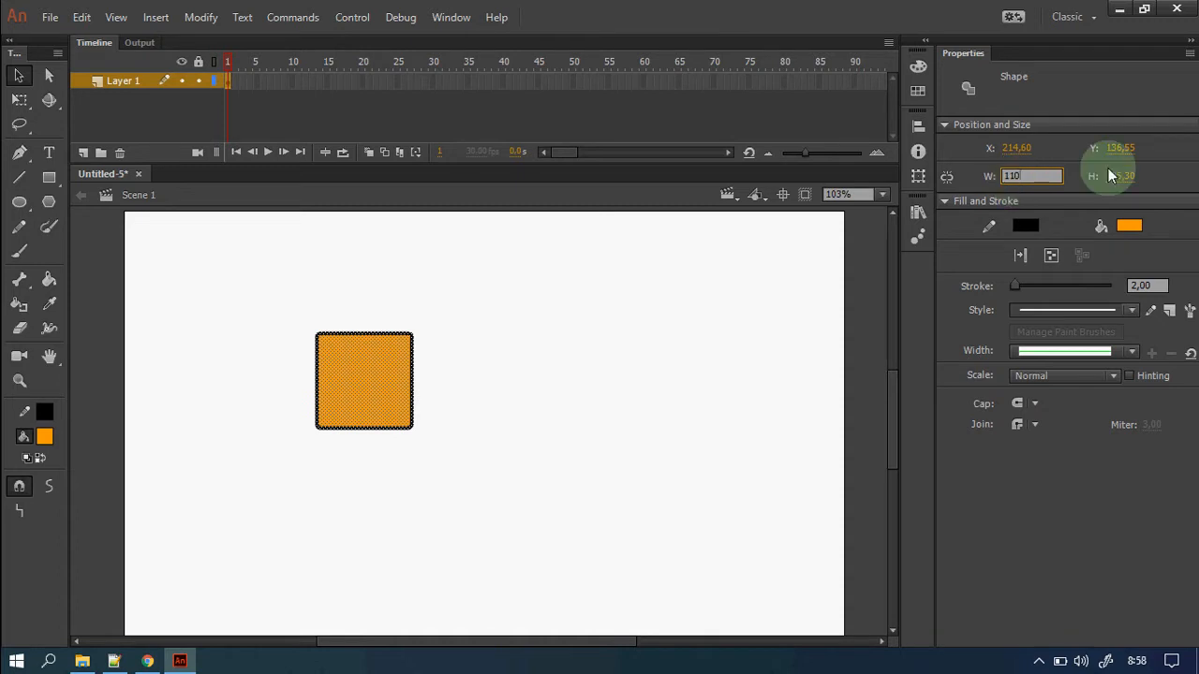
{"action": "left_click", "coordinate": [1115, 178]}
{"action": "type", "text": "110"}
{"action": "key", "text": "Return"}
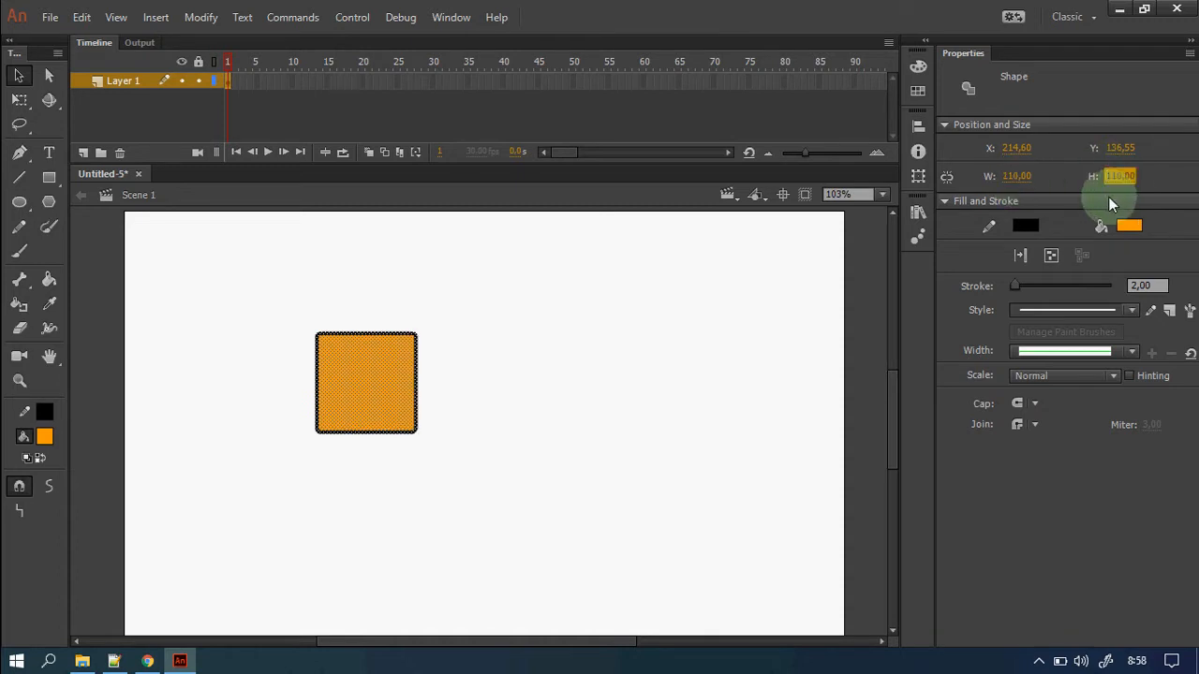
Move the square slightly right and down on the stage.
{"action": "left_click", "coordinate": [604, 427]}
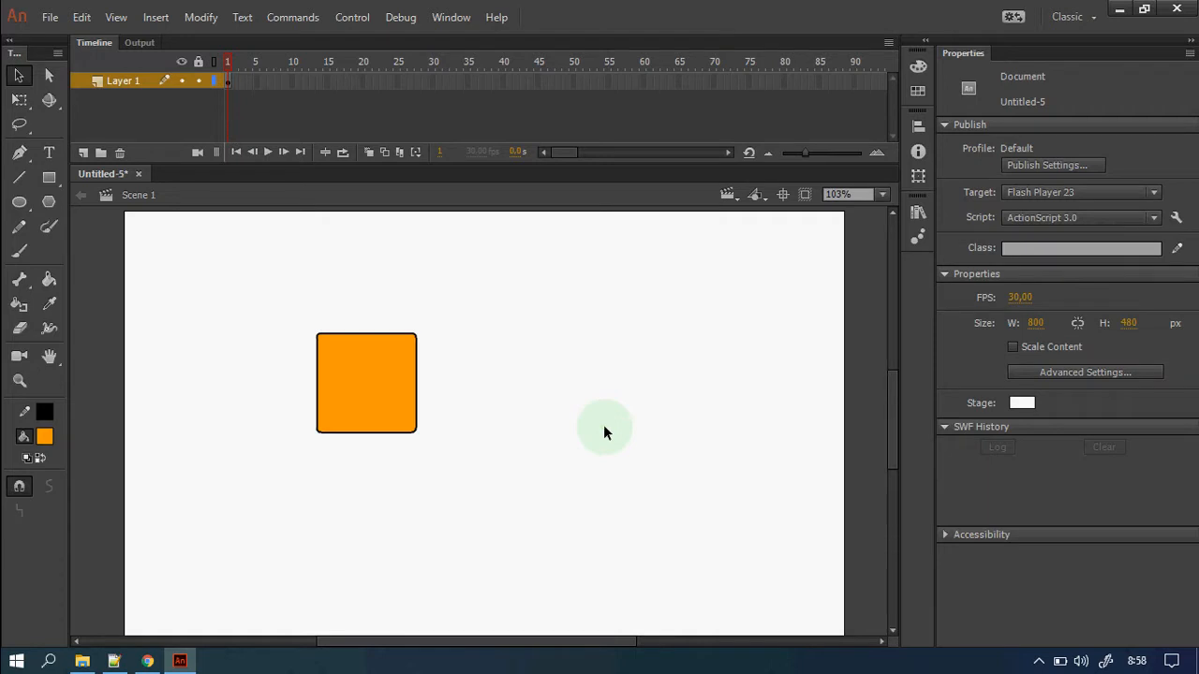
{"action": "double_click", "coordinate": [384, 394]}
{"action": "left_click_drag", "start_coordinate": [384, 395], "coordinate": [485, 414]}
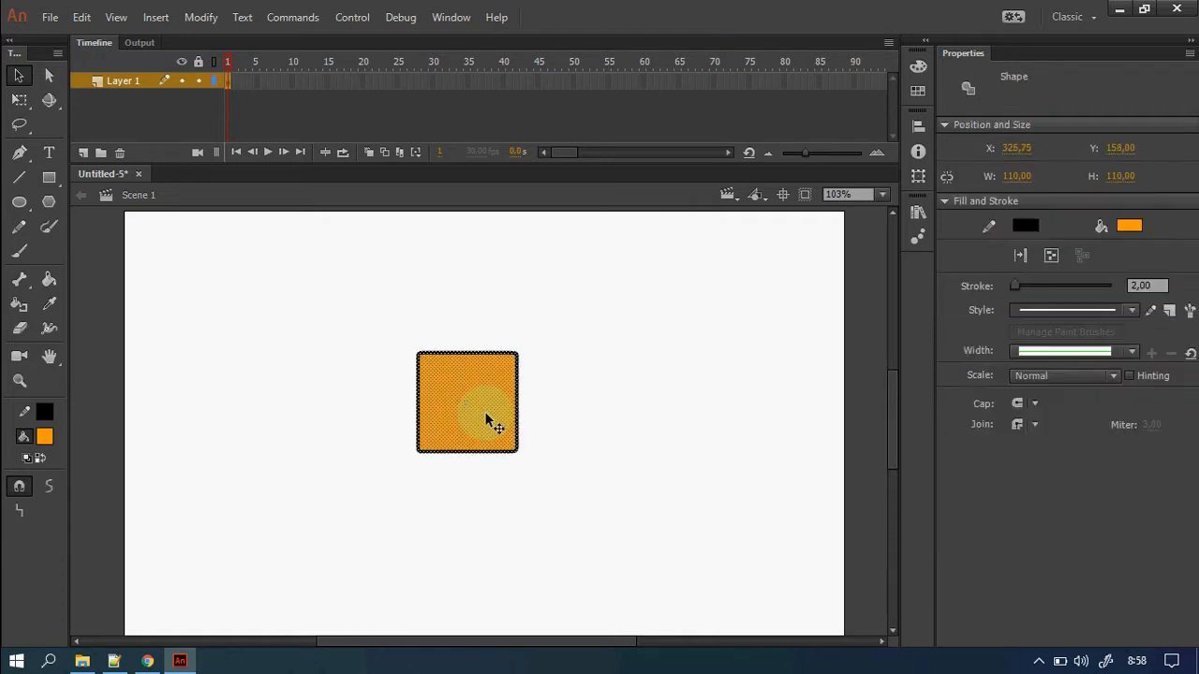
{"action": "left_click", "coordinate": [592, 435]}
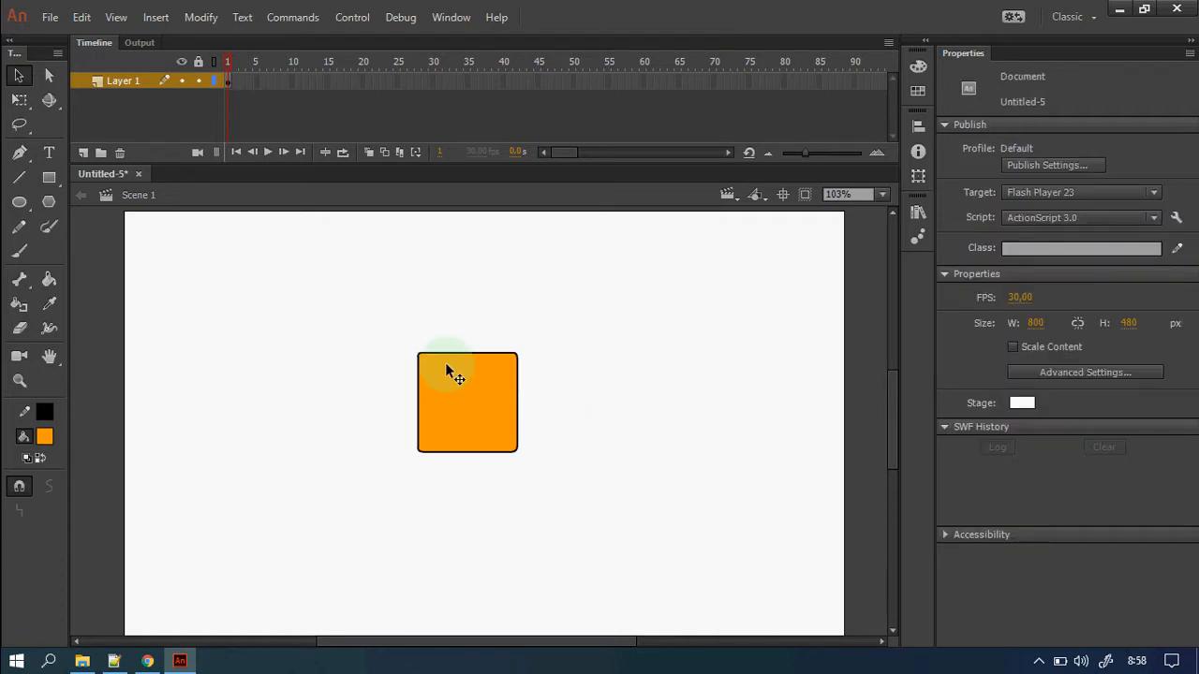
Zoom in on the square and set the Text tool to Comic Sans MS in black.
{"action": "key", "text": "z"}
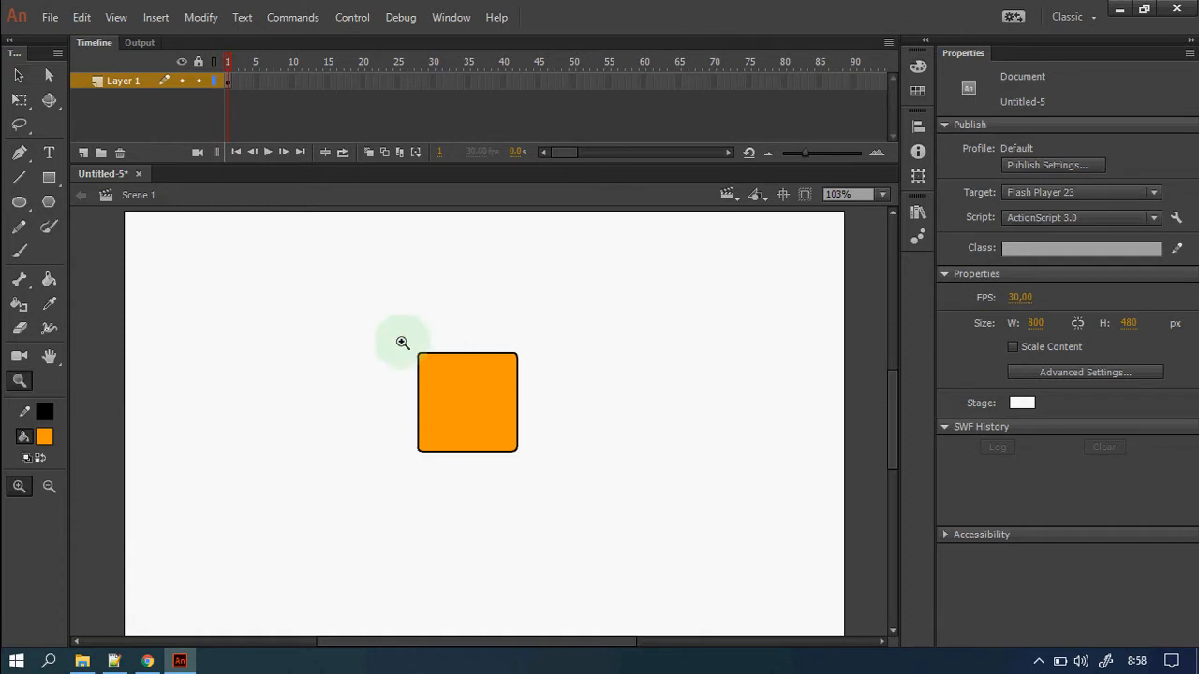
{"action": "left_click_drag", "start_coordinate": [394, 339], "coordinate": [563, 492]}
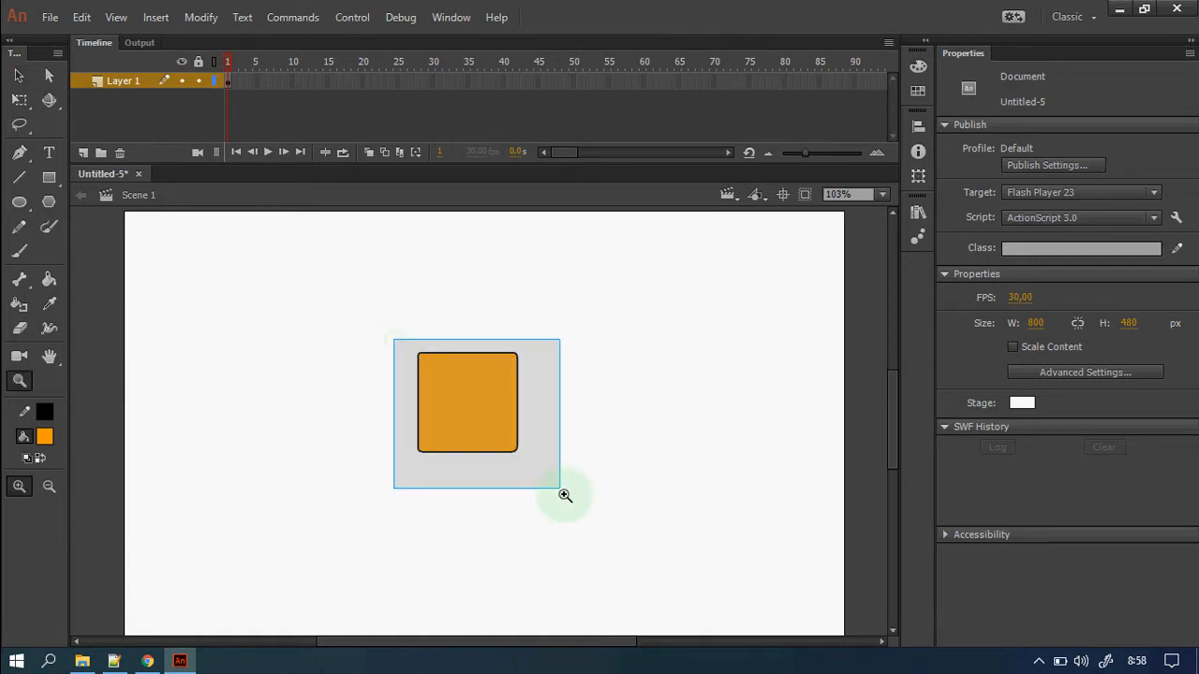
{"action": "left_click_drag", "start_coordinate": [564, 495], "coordinate": [564, 494]}
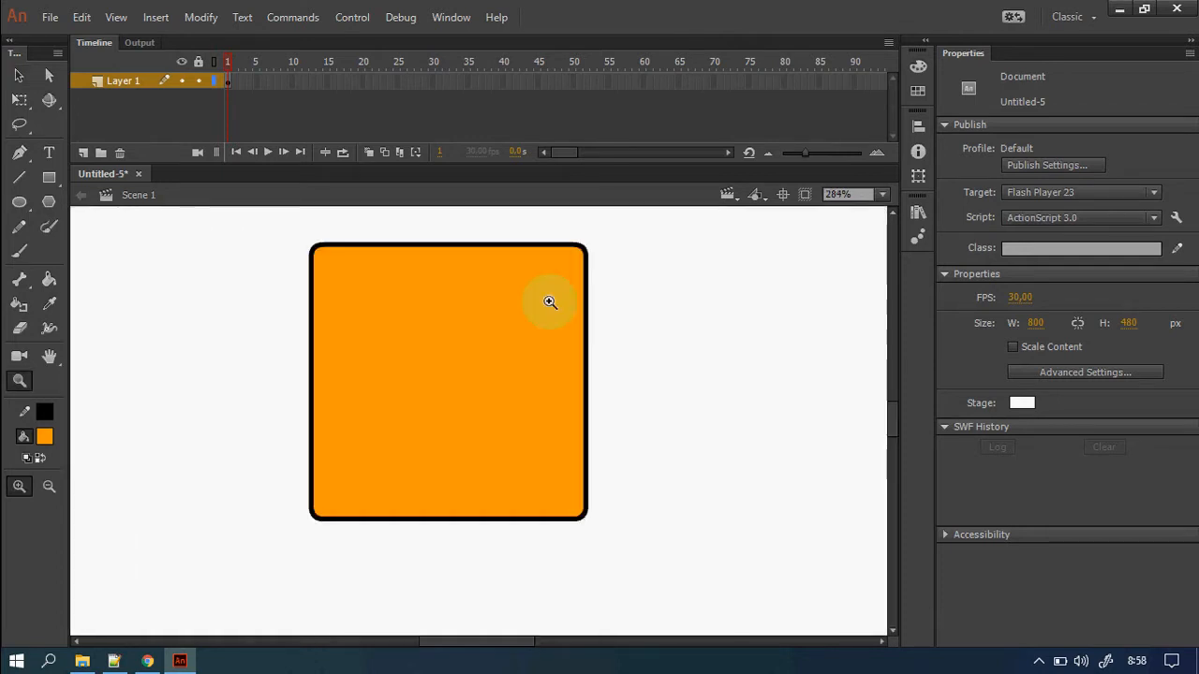
{"action": "left_click", "coordinate": [51, 158]}
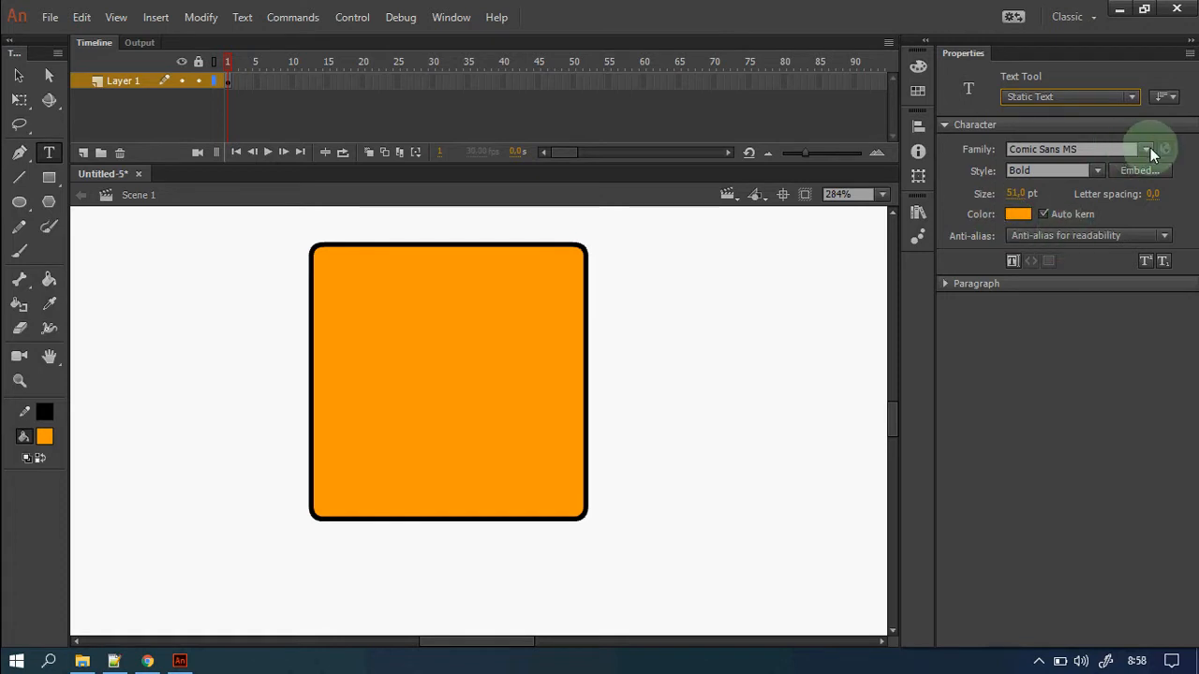
{"action": "left_click", "coordinate": [1143, 150]}
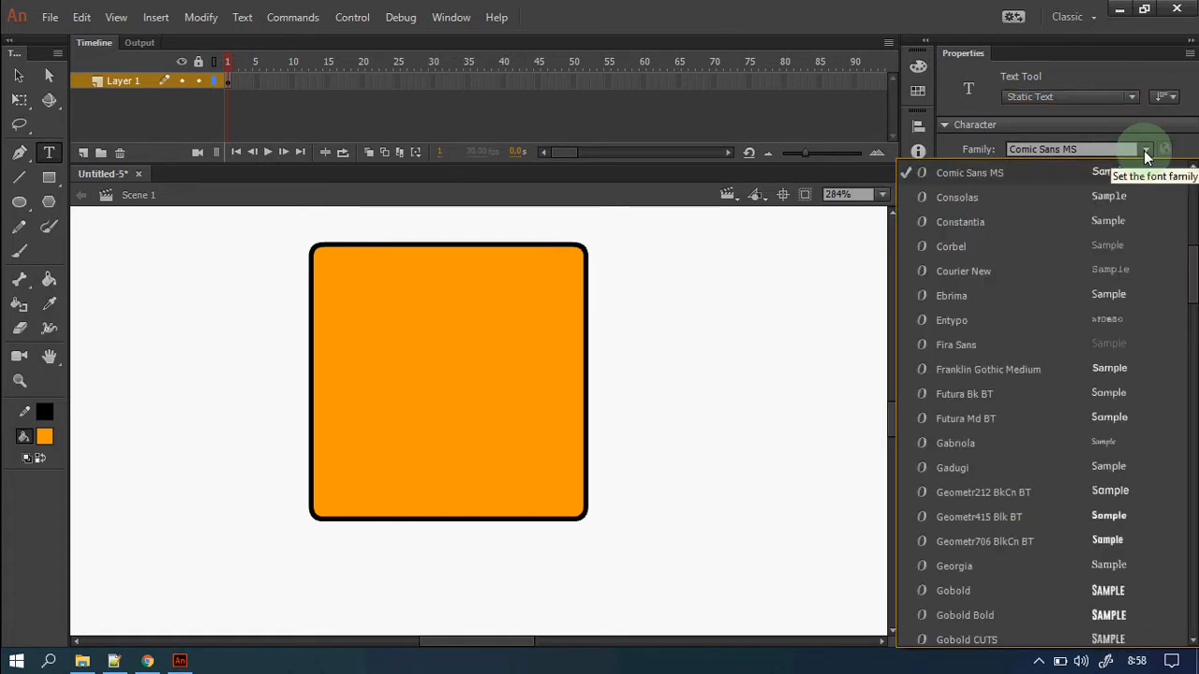
{"action": "left_click", "coordinate": [1039, 174]}
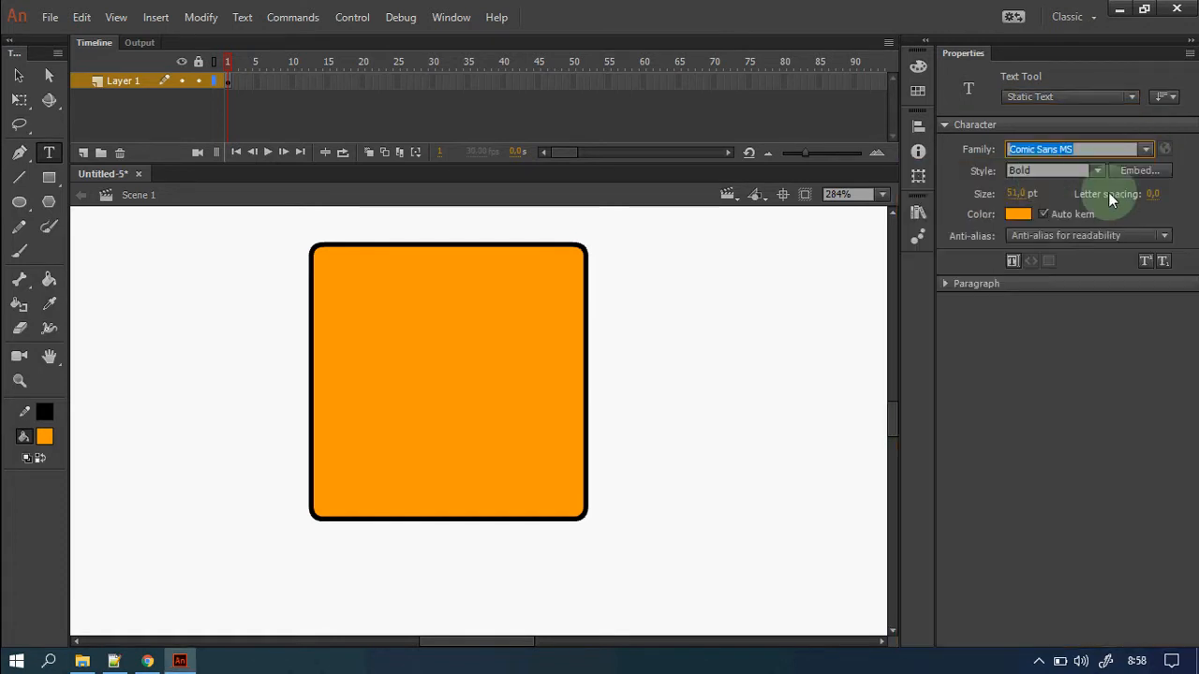
{"action": "left_click", "coordinate": [1022, 215]}
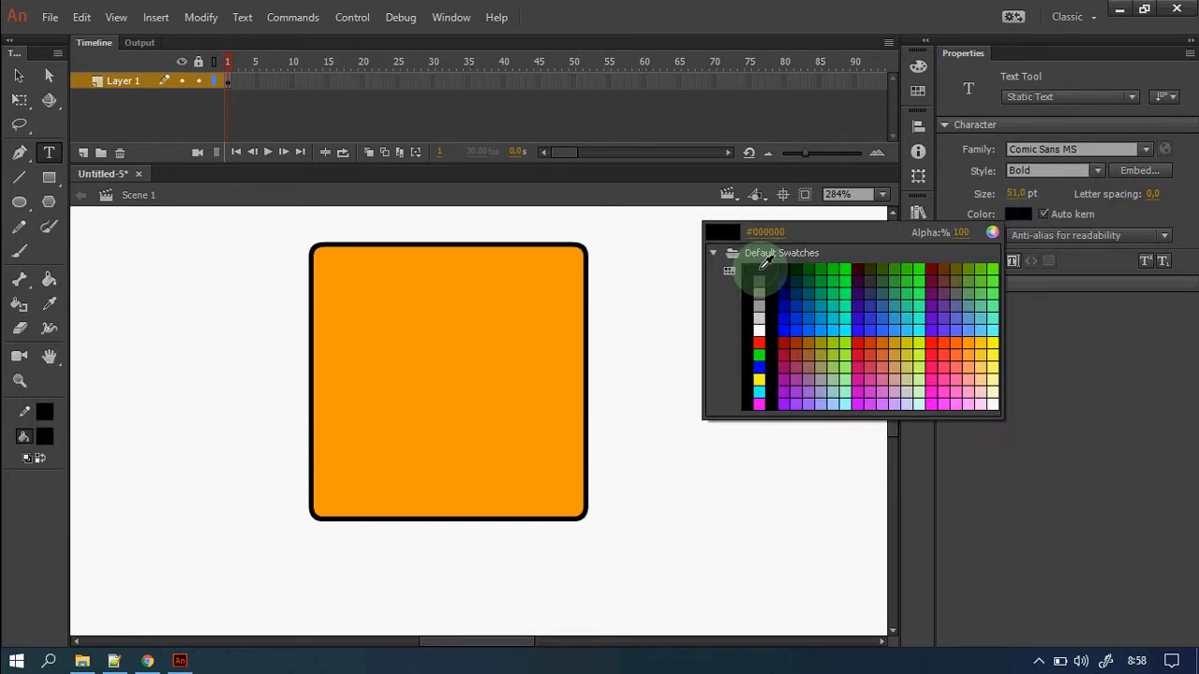
{"action": "left_click", "coordinate": [759, 269]}
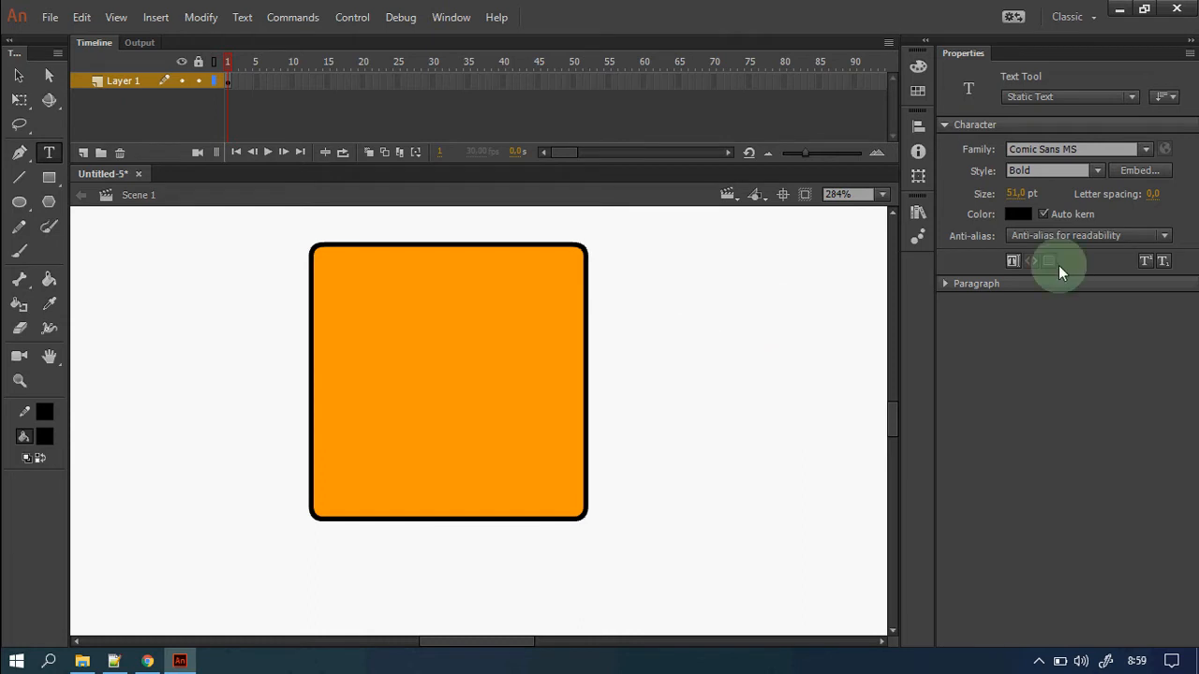
Type the number 1, shrink it to 23 pt on the square's corner, and select both.
{"action": "left_click", "coordinate": [672, 353]}
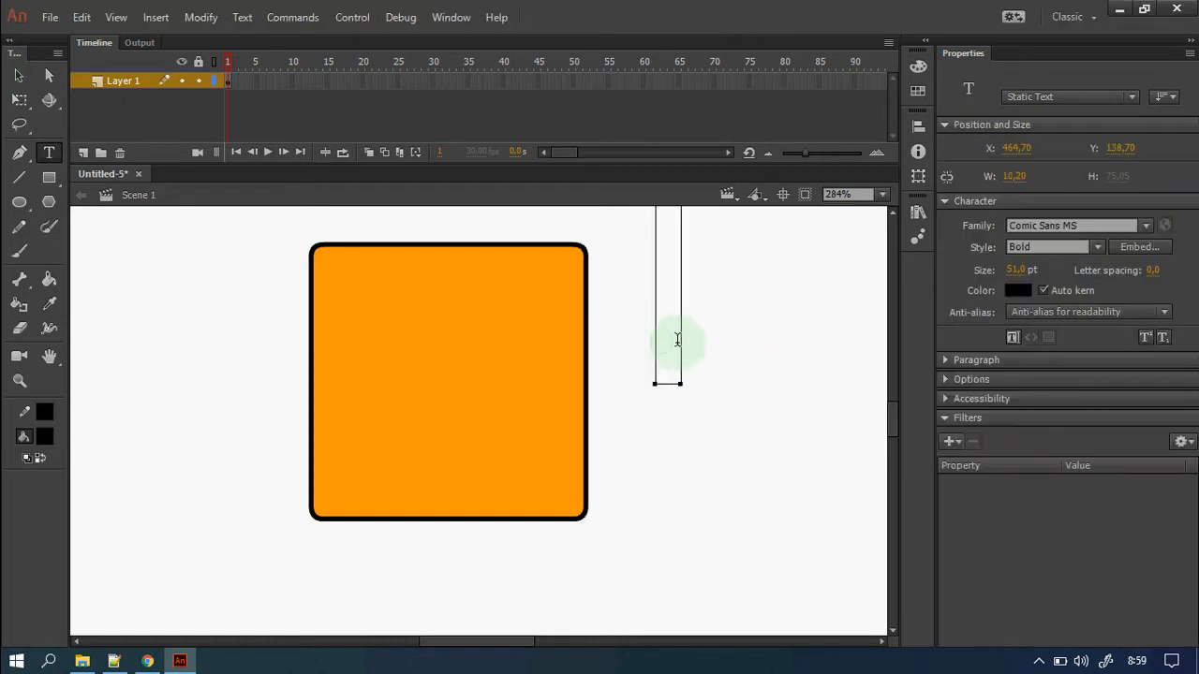
{"action": "type", "text": "1"}
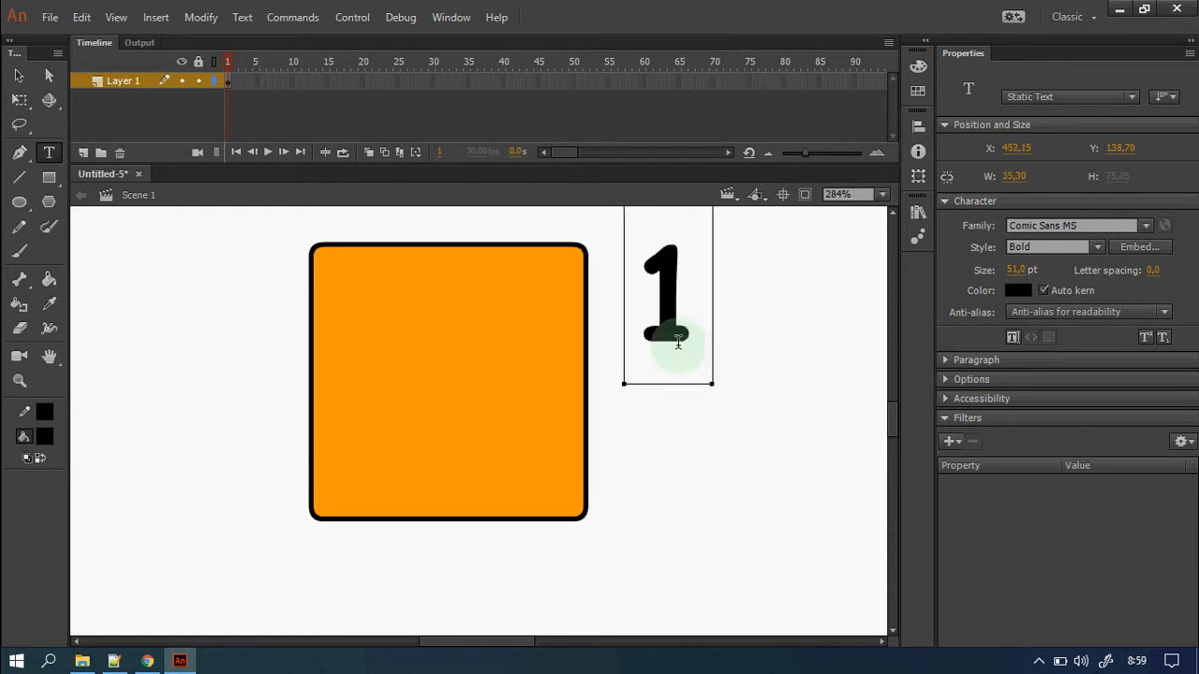
{"action": "key", "text": "Escape"}
{"action": "left_click_drag", "start_coordinate": [680, 348], "coordinate": [555, 381]}
{"action": "left_click_drag", "start_coordinate": [1017, 272], "coordinate": [1011, 273]}
{"action": "left_click_drag", "start_coordinate": [549, 301], "coordinate": [562, 324]}
{"action": "left_click", "coordinate": [679, 419]}
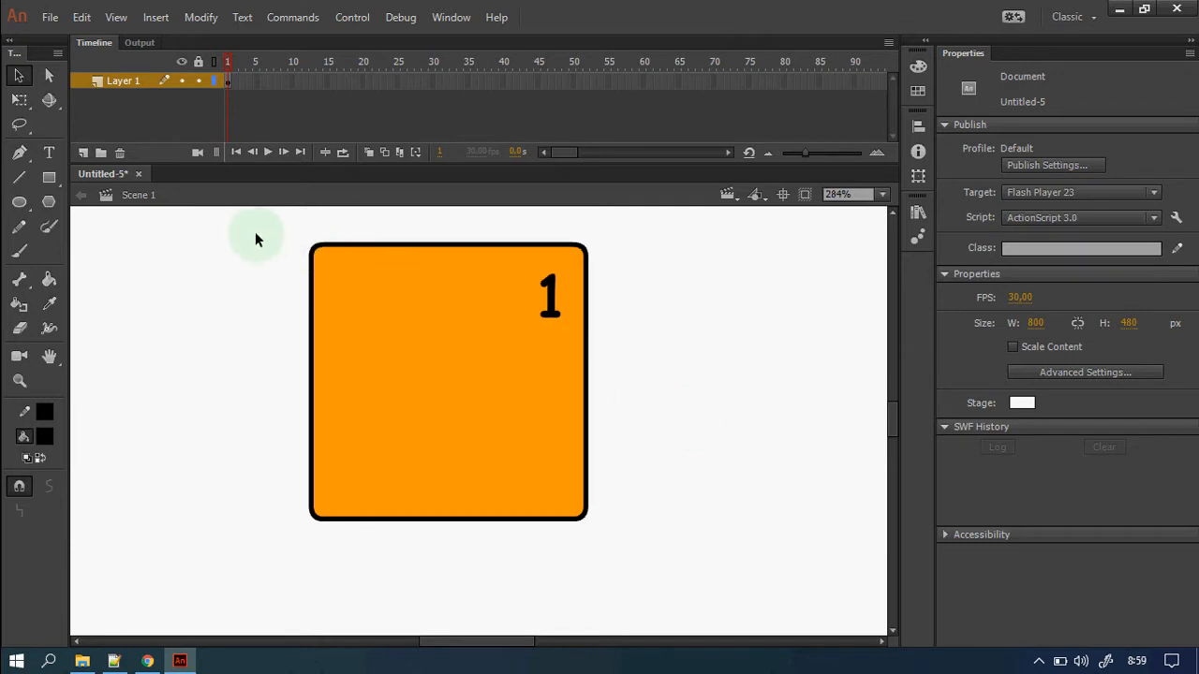
{"action": "left_click_drag", "start_coordinate": [250, 226], "coordinate": [624, 542]}
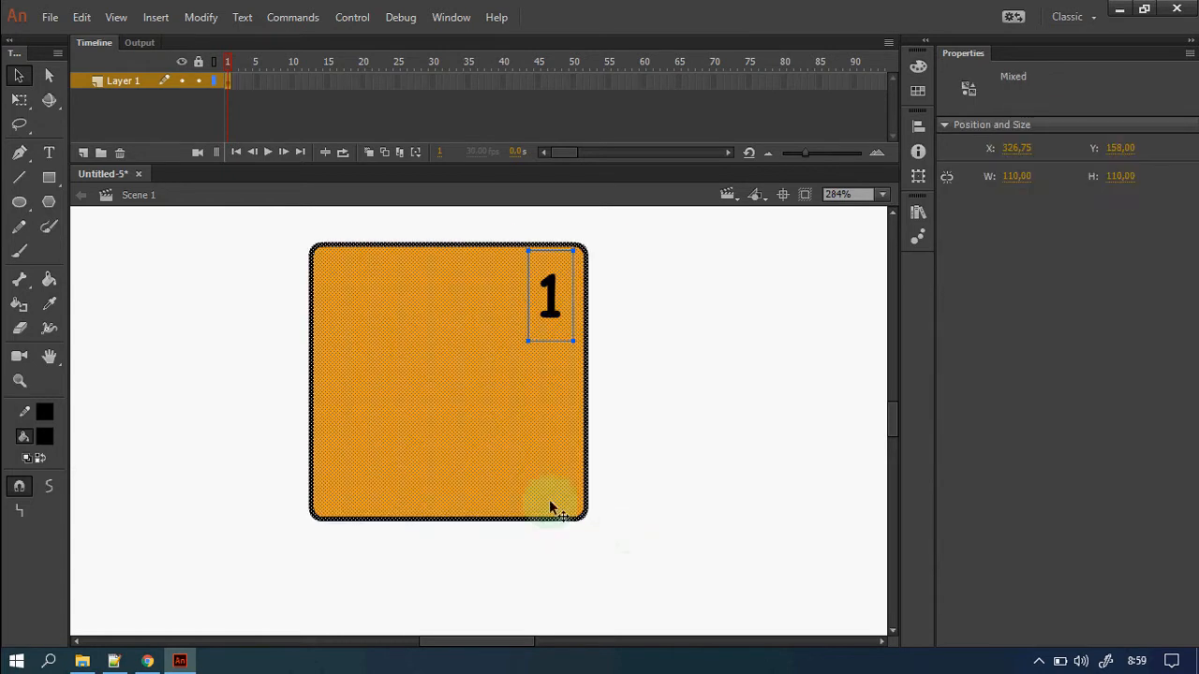
{"action": "right_click", "coordinate": [534, 415]}
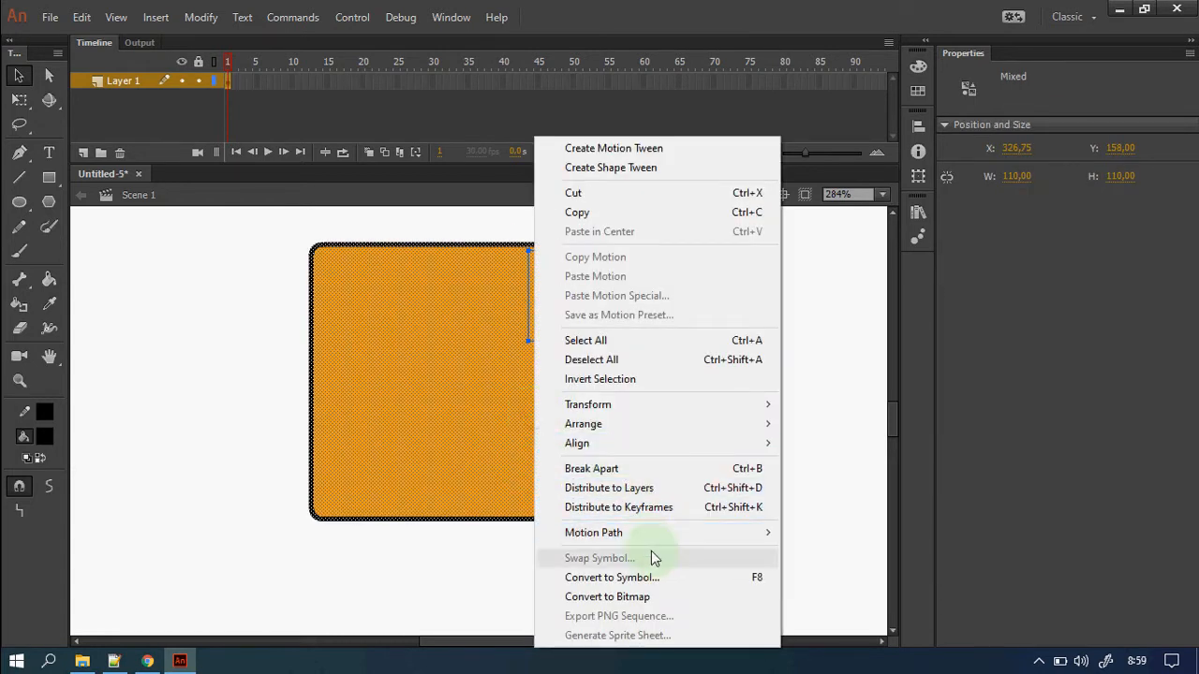
Convert the square and number into a Movie Clip symbol named petak1 with centre registration.
{"action": "left_click", "coordinate": [695, 577]}
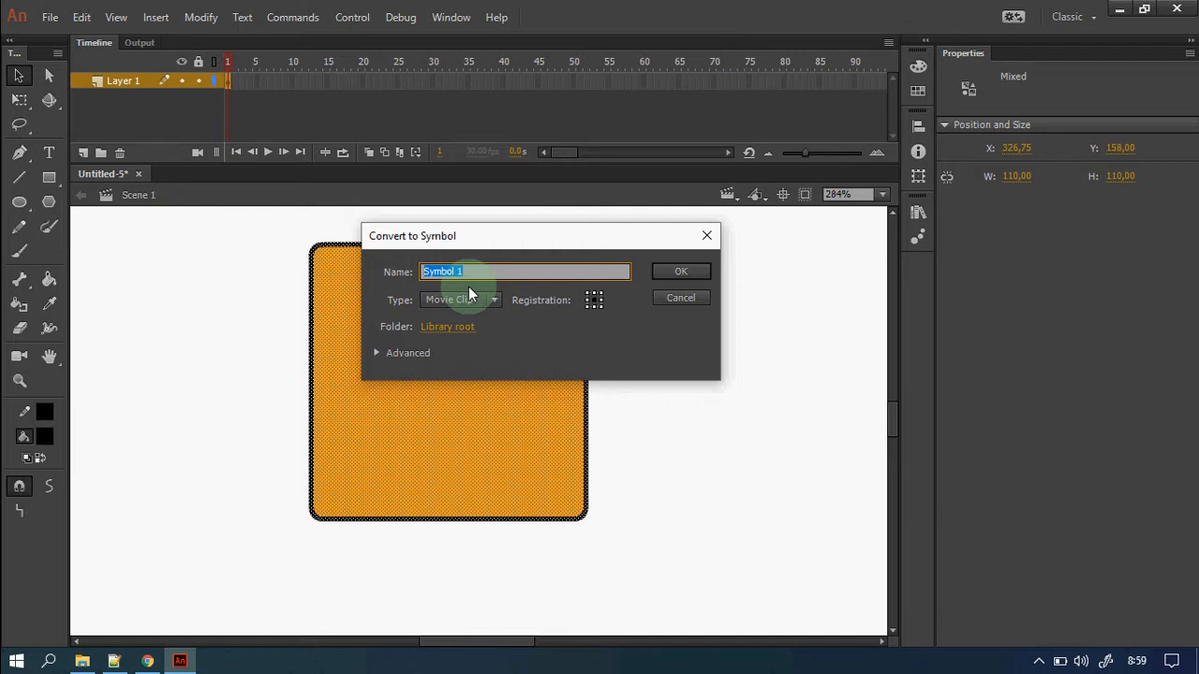
{"action": "type", "text": "petak1"}
{"action": "left_click", "coordinate": [594, 300]}
{"action": "left_click", "coordinate": [680, 276]}
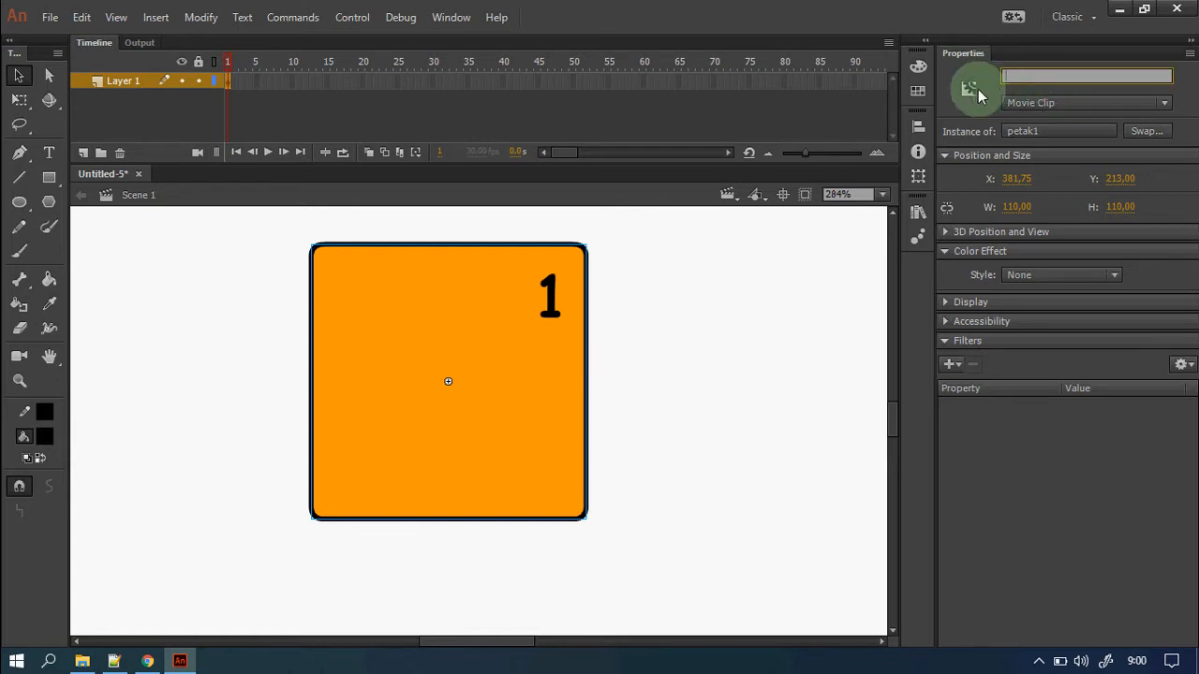
Give the tile the instance name petak1.
{"action": "left_click", "coordinate": [1081, 504]}
{"action": "left_click", "coordinate": [1071, 75]}
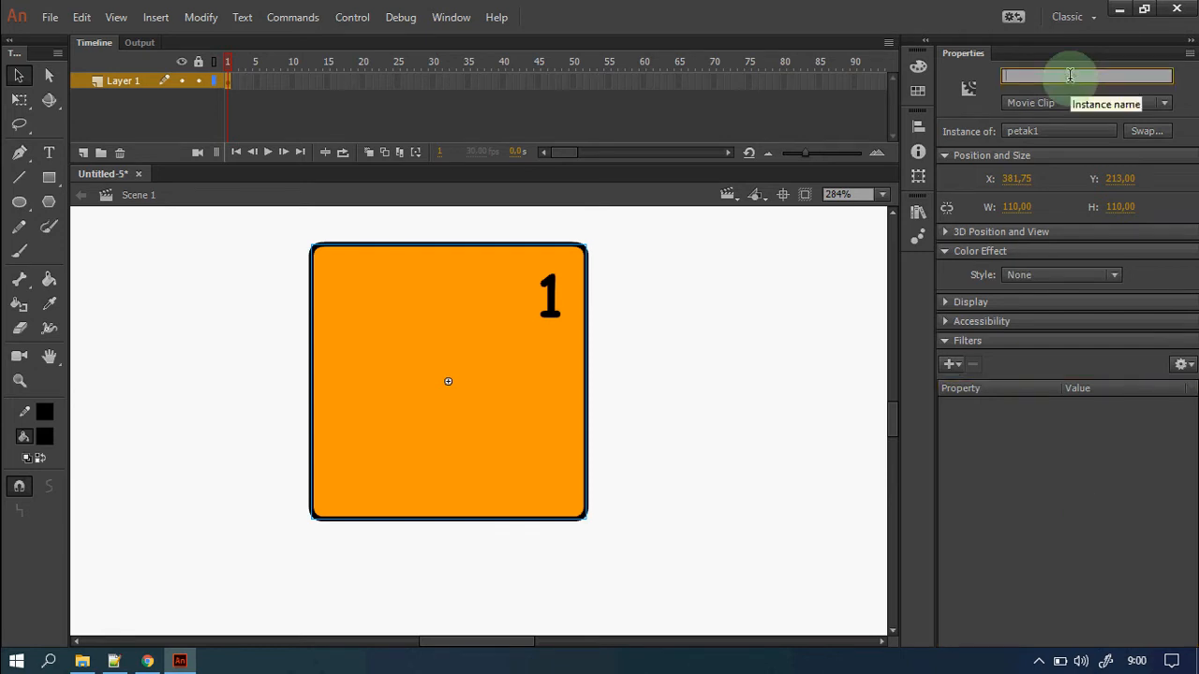
{"action": "type", "text": "petak1"}
{"action": "key", "text": "Return"}
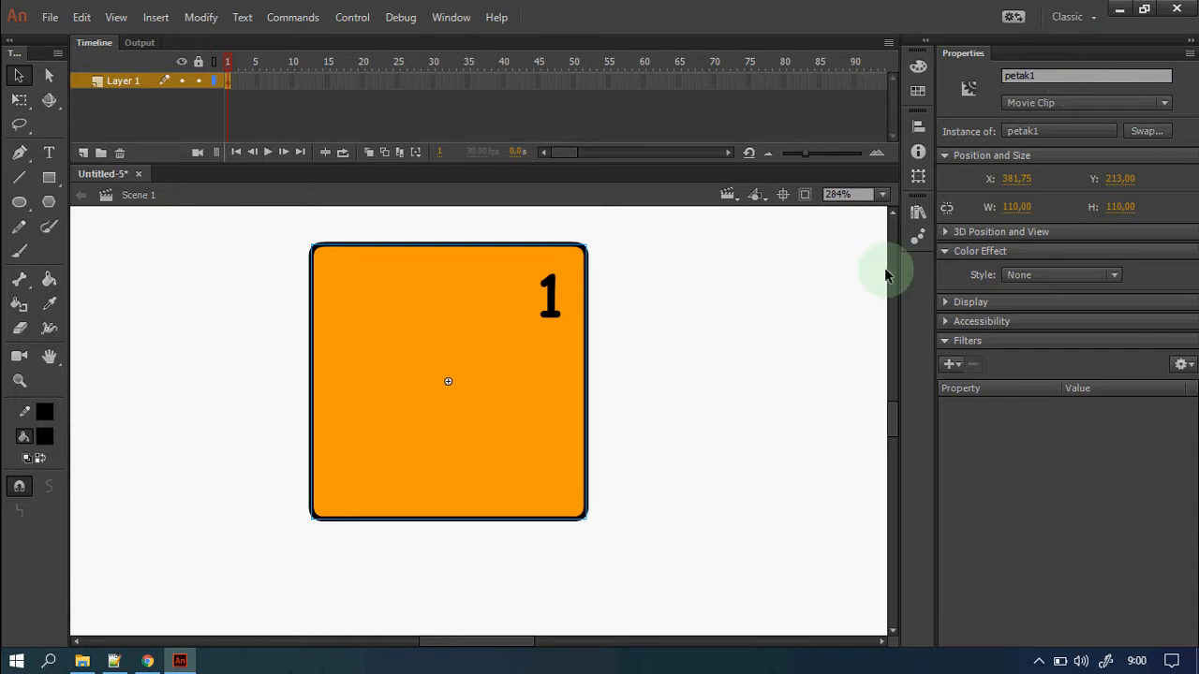
Zoom out to 50% and move the tile into the stage's bottom-left corner.
{"action": "left_click", "coordinate": [776, 330]}
{"action": "key", "text": "ctrl+2"}
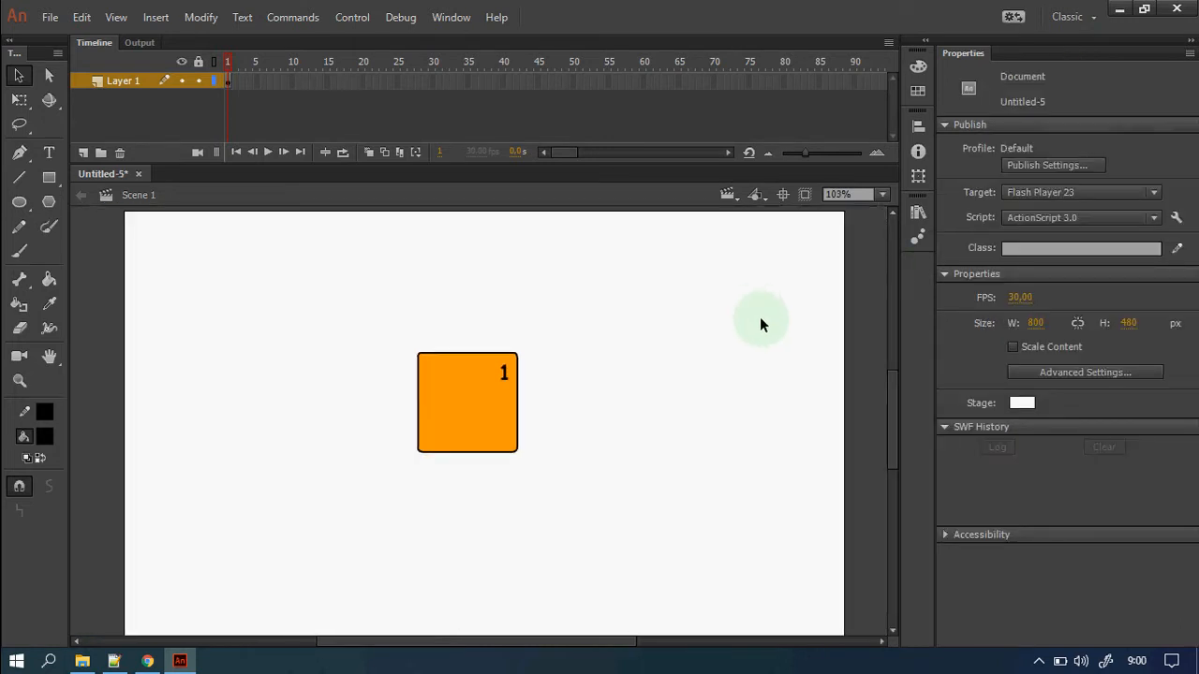
{"action": "key", "text": "ctrl+minus"}
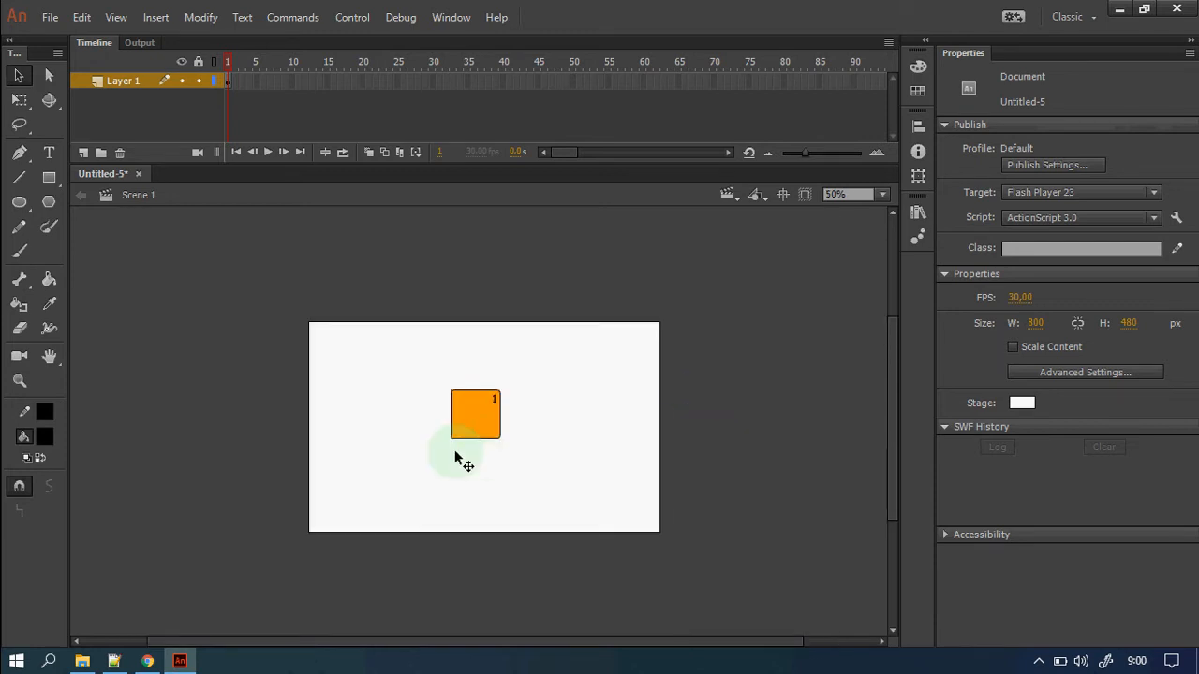
{"action": "left_click_drag", "start_coordinate": [484, 423], "coordinate": [343, 519]}
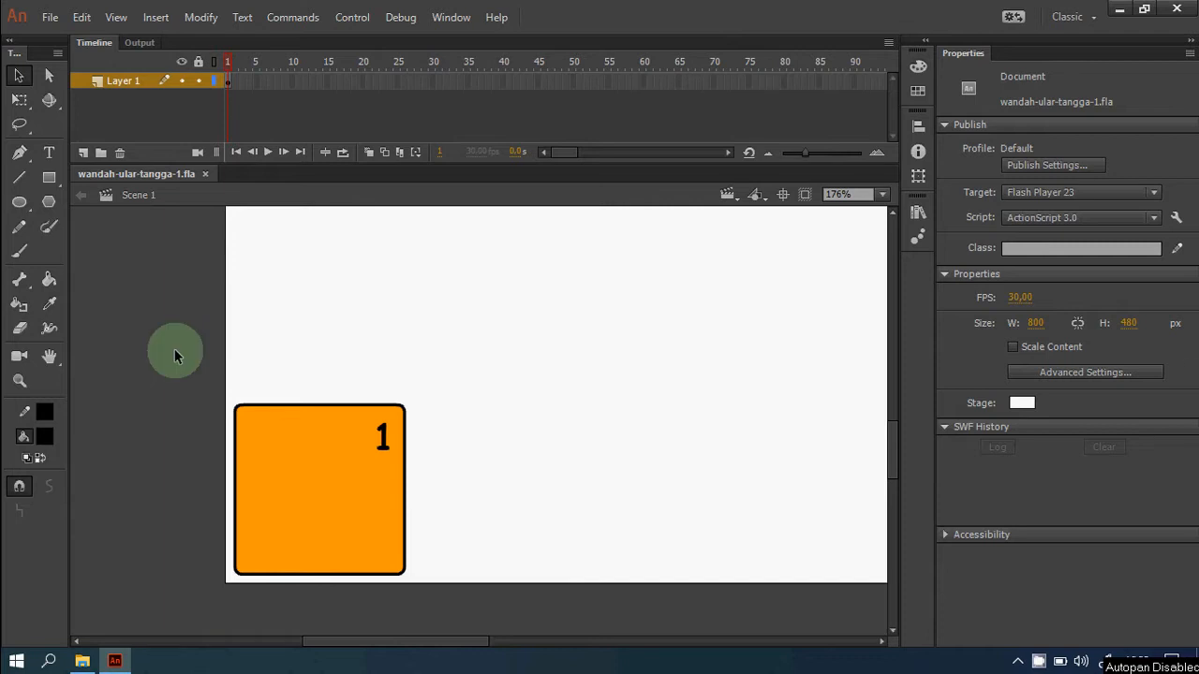
{"action": "left_click_drag", "start_coordinate": [174, 349], "coordinate": [484, 605]}
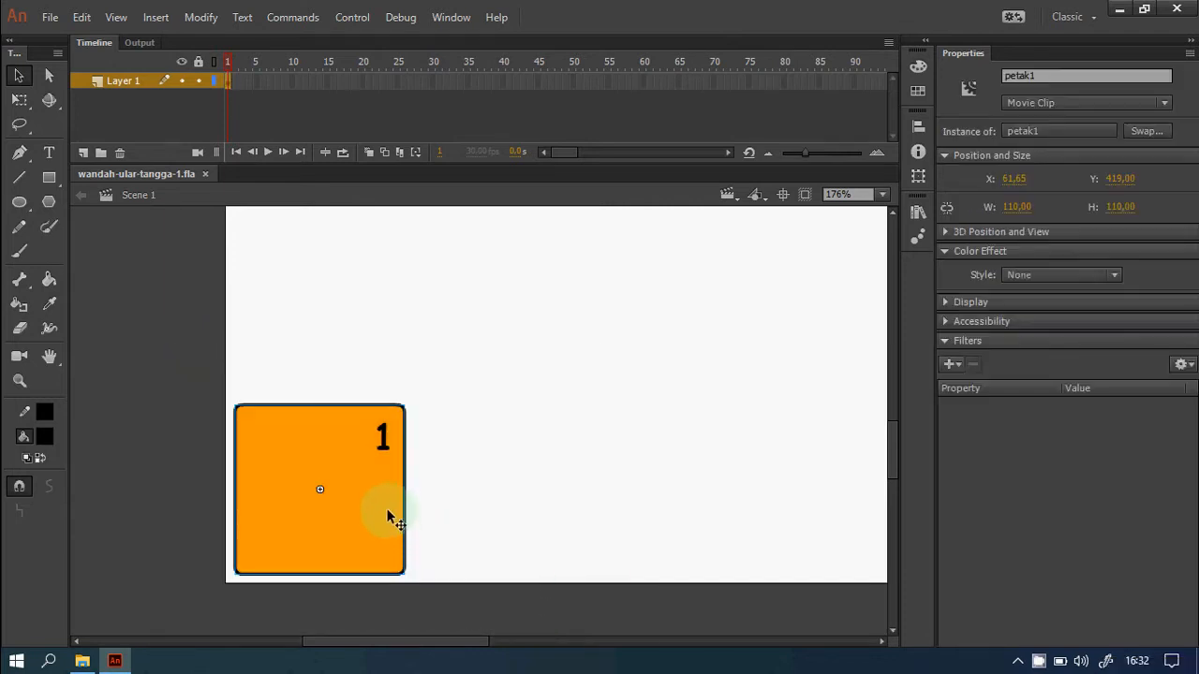
Copy the tile, paste it in place, and move the copy right beside the original.
{"action": "right_click", "coordinate": [382, 468]}
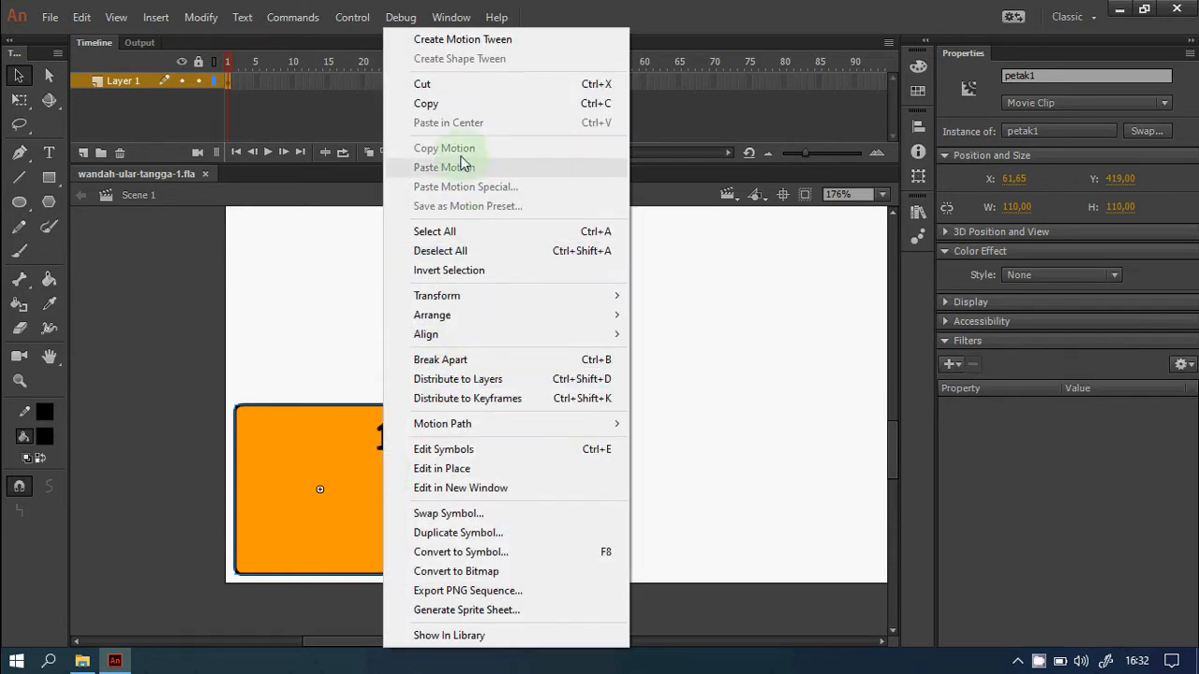
{"action": "left_click", "coordinate": [471, 105]}
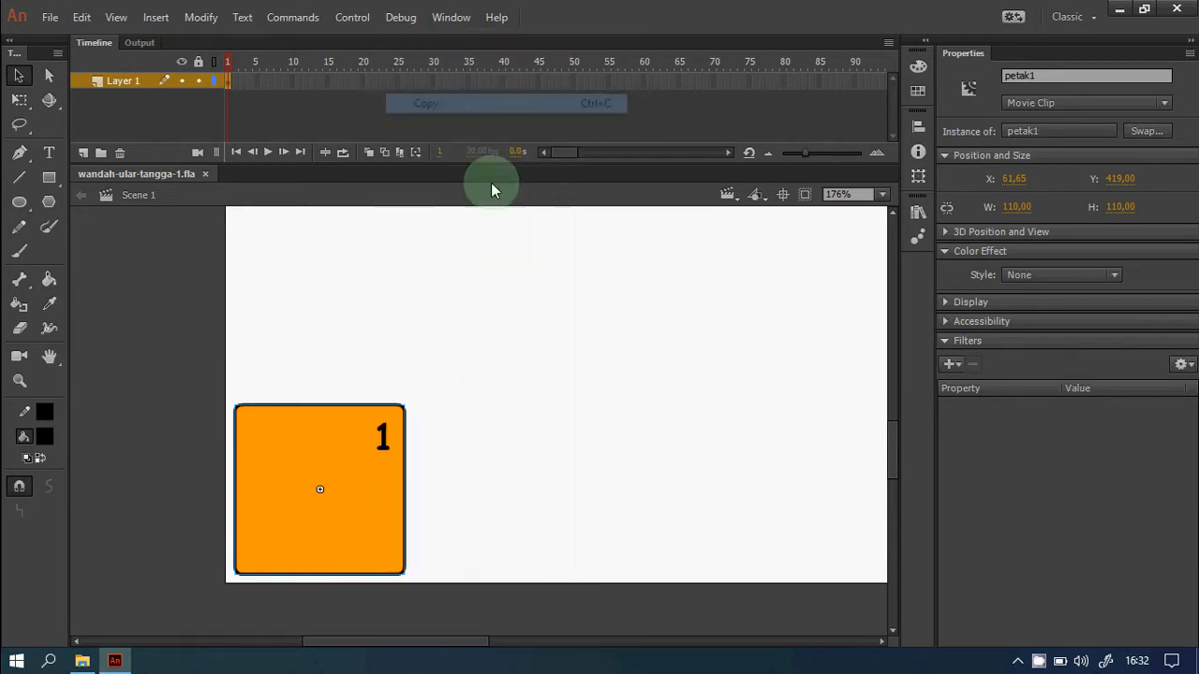
{"action": "right_click", "coordinate": [625, 403]}
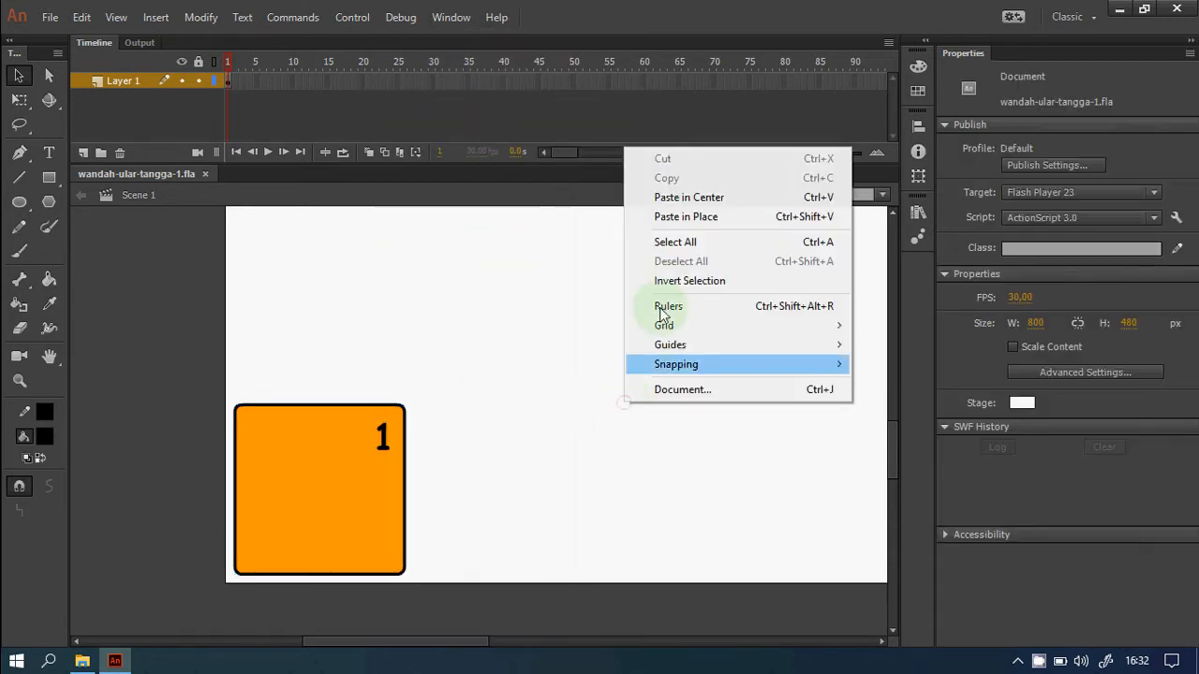
{"action": "left_click", "coordinate": [723, 217]}
{"action": "left_click_drag", "start_coordinate": [336, 509], "coordinate": [513, 501]}
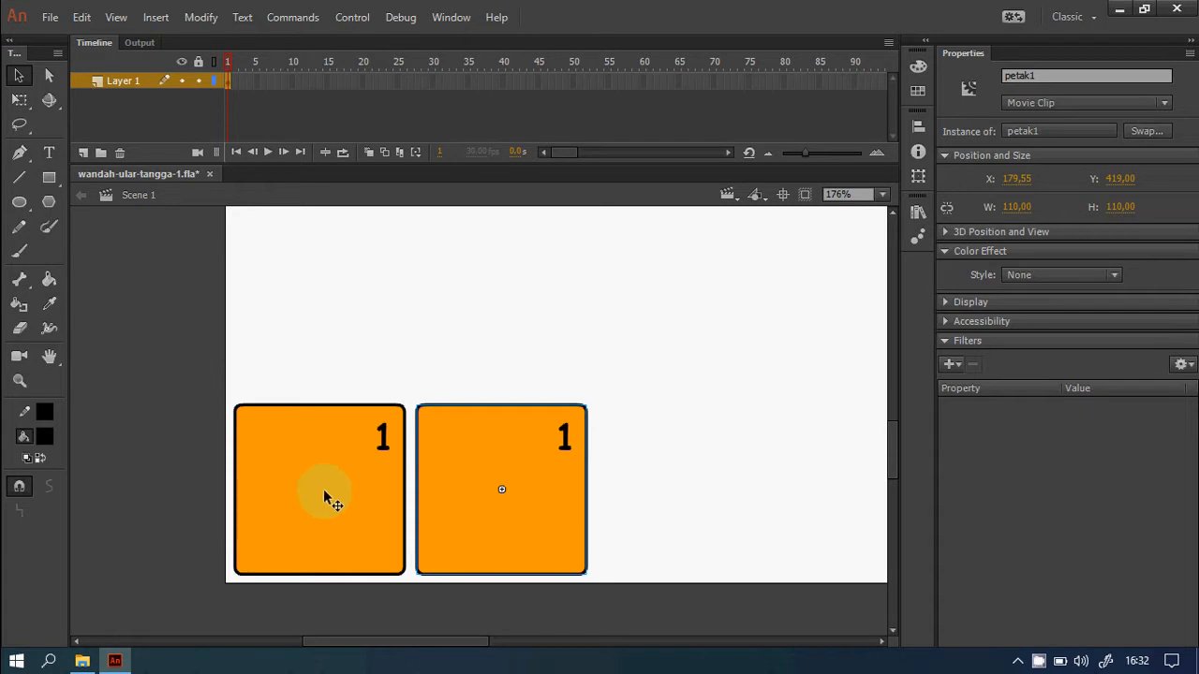
Duplicate the copy's symbol as a new symbol named petak2.
{"action": "right_click", "coordinate": [556, 498]}
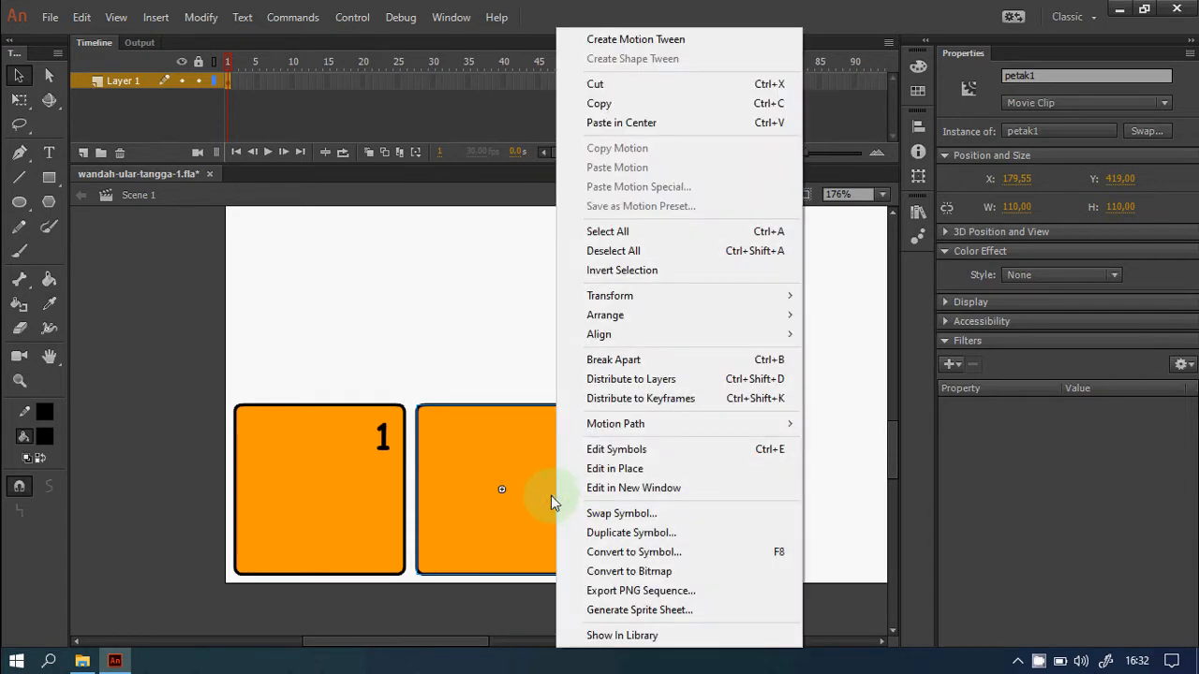
{"action": "left_click", "coordinate": [682, 532]}
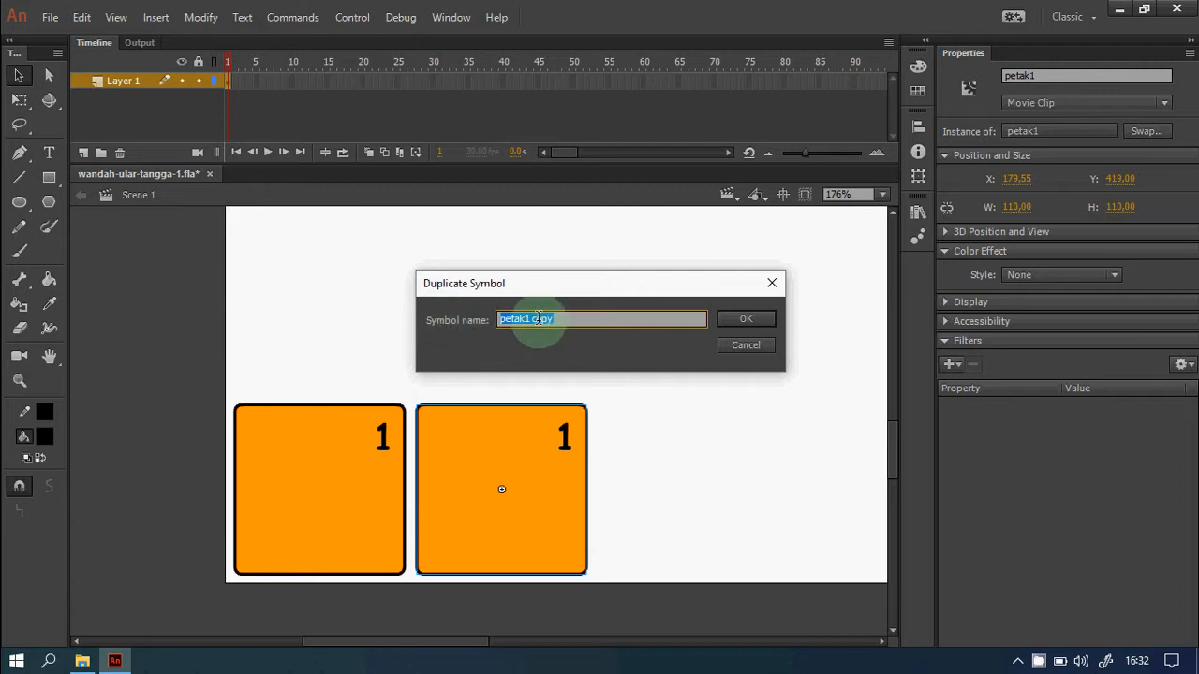
{"action": "left_click_drag", "start_coordinate": [525, 319], "coordinate": [575, 323]}
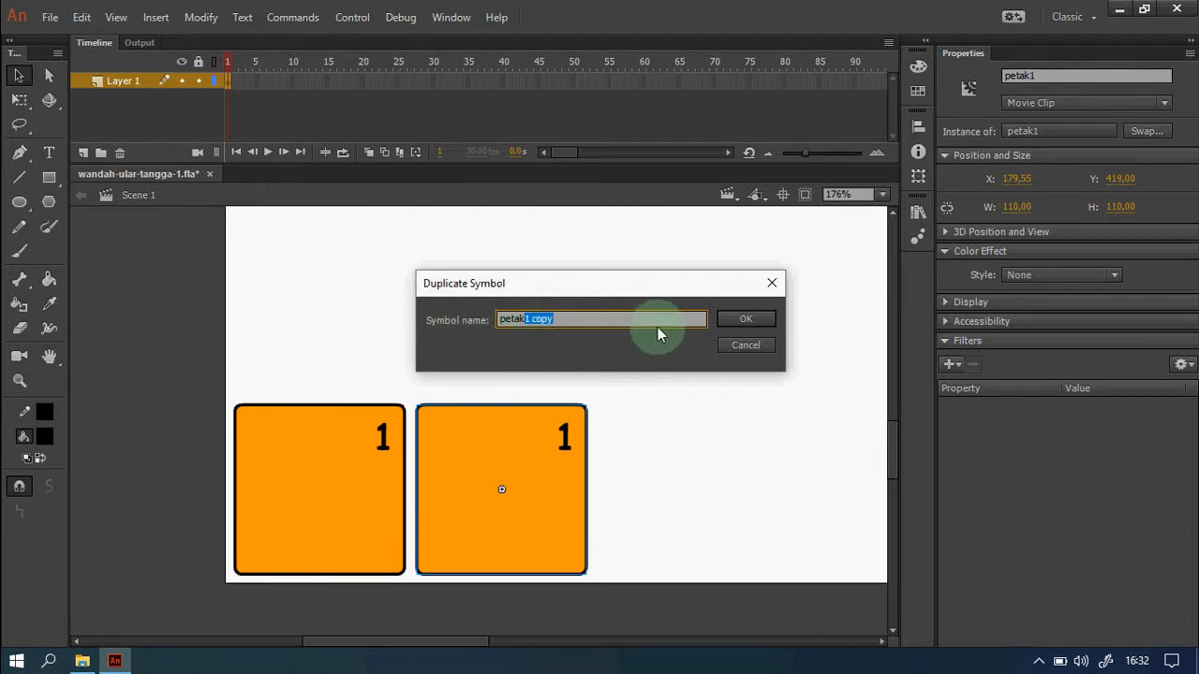
{"action": "type", "text": "2"}
{"action": "left_click", "coordinate": [745, 320]}
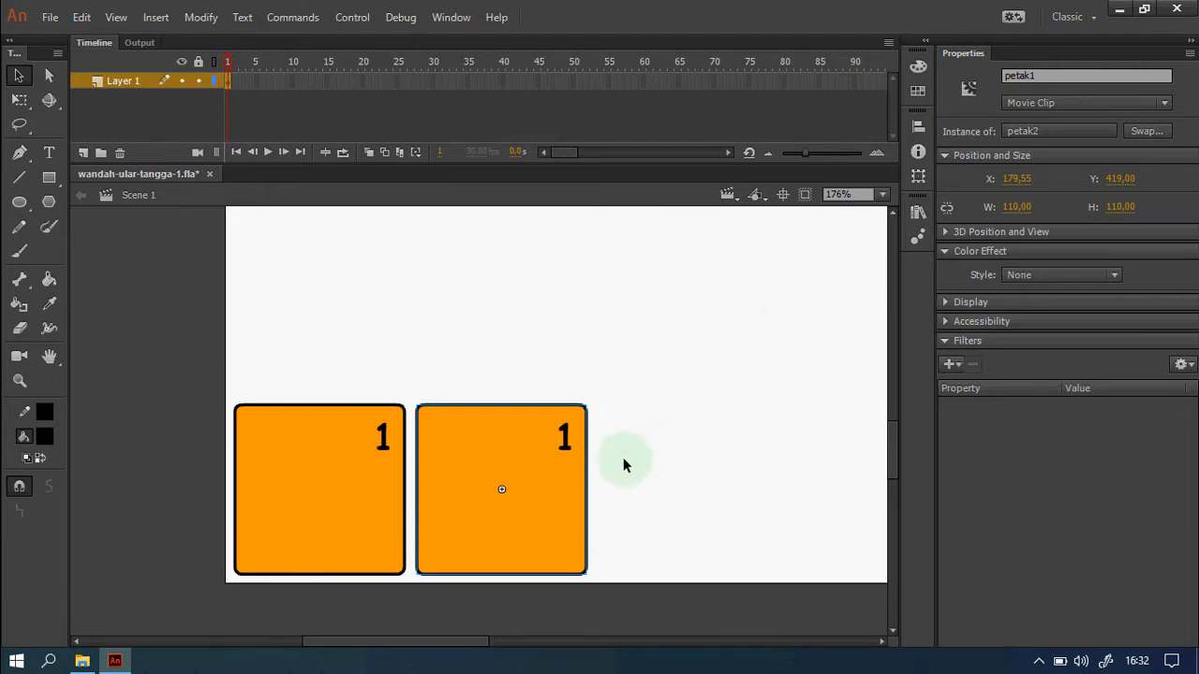
Inside petak2, change the tile's fill from orange to blue.
{"action": "double_click", "coordinate": [545, 477]}
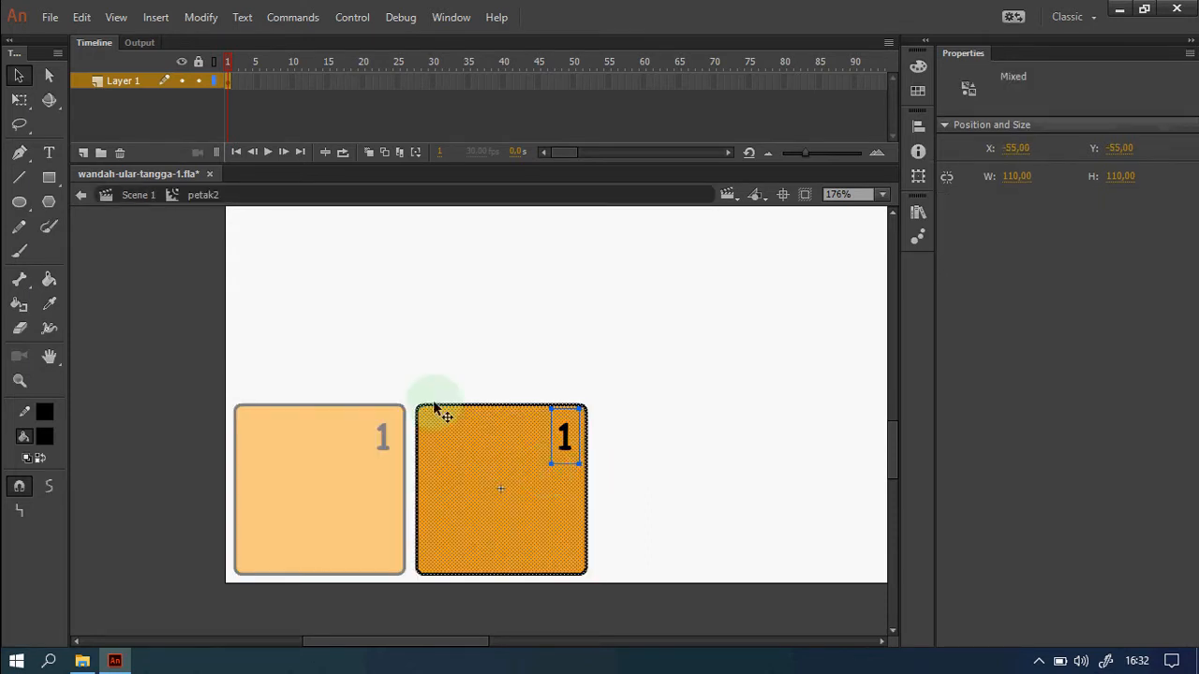
{"action": "left_click", "coordinate": [520, 302]}
{"action": "left_click", "coordinate": [516, 498]}
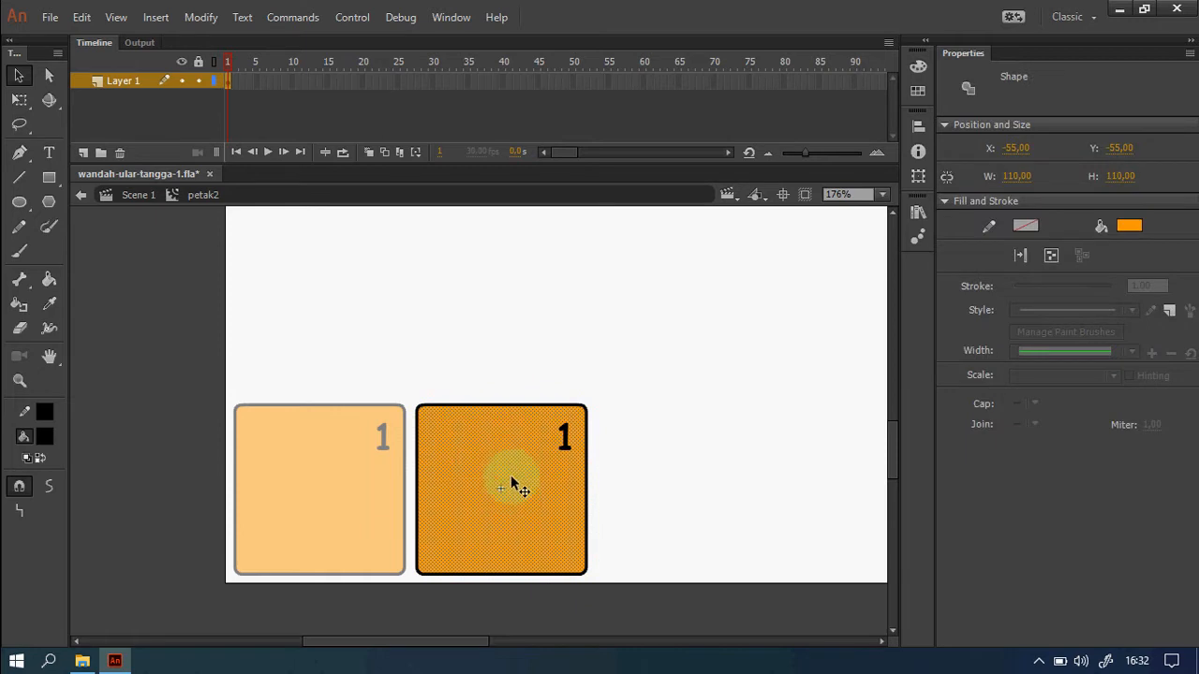
{"action": "left_click", "coordinate": [1131, 226]}
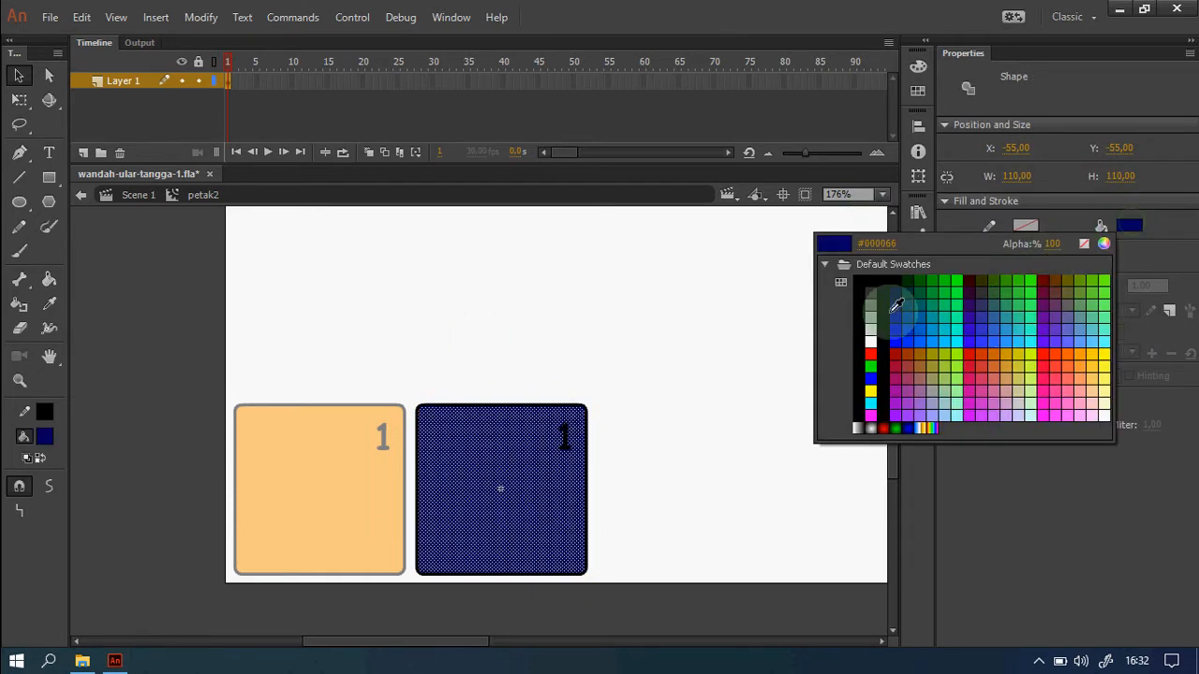
{"action": "left_click", "coordinate": [929, 335]}
{"action": "left_click", "coordinate": [670, 420]}
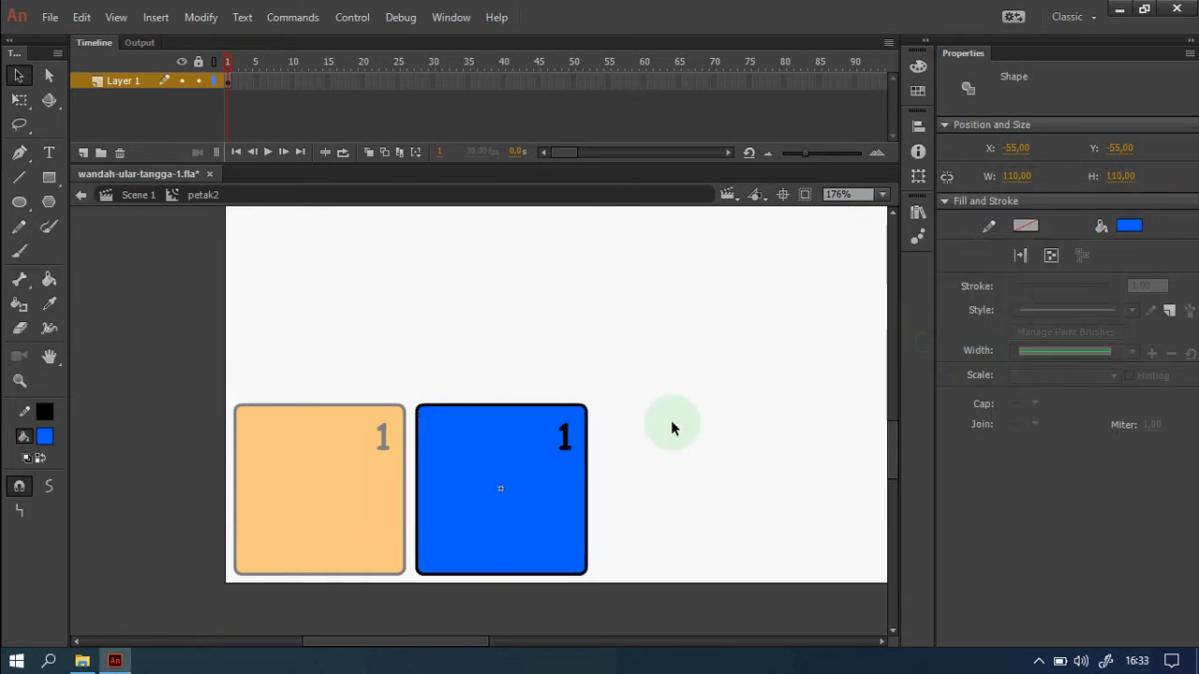
Change the tile's number from 1 to 2 and return to Scene 1.
{"action": "double_click", "coordinate": [569, 447]}
{"action": "double_click", "coordinate": [568, 443]}
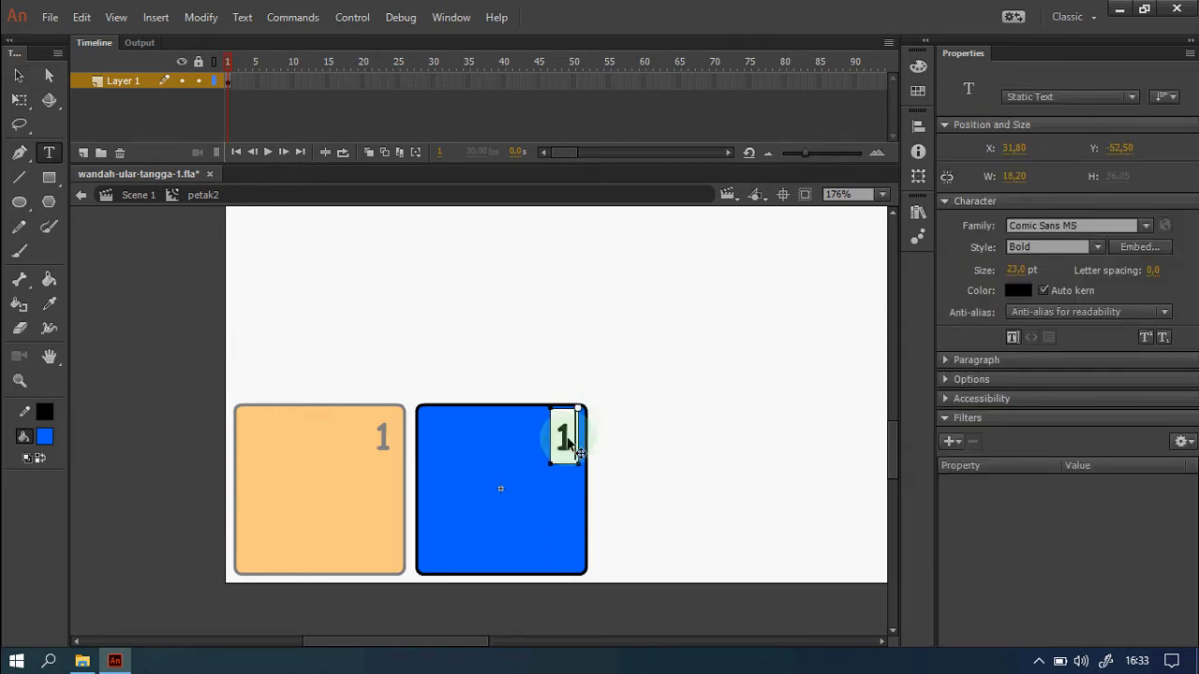
{"action": "double_click", "coordinate": [554, 434]}
{"action": "type", "text": "2"}
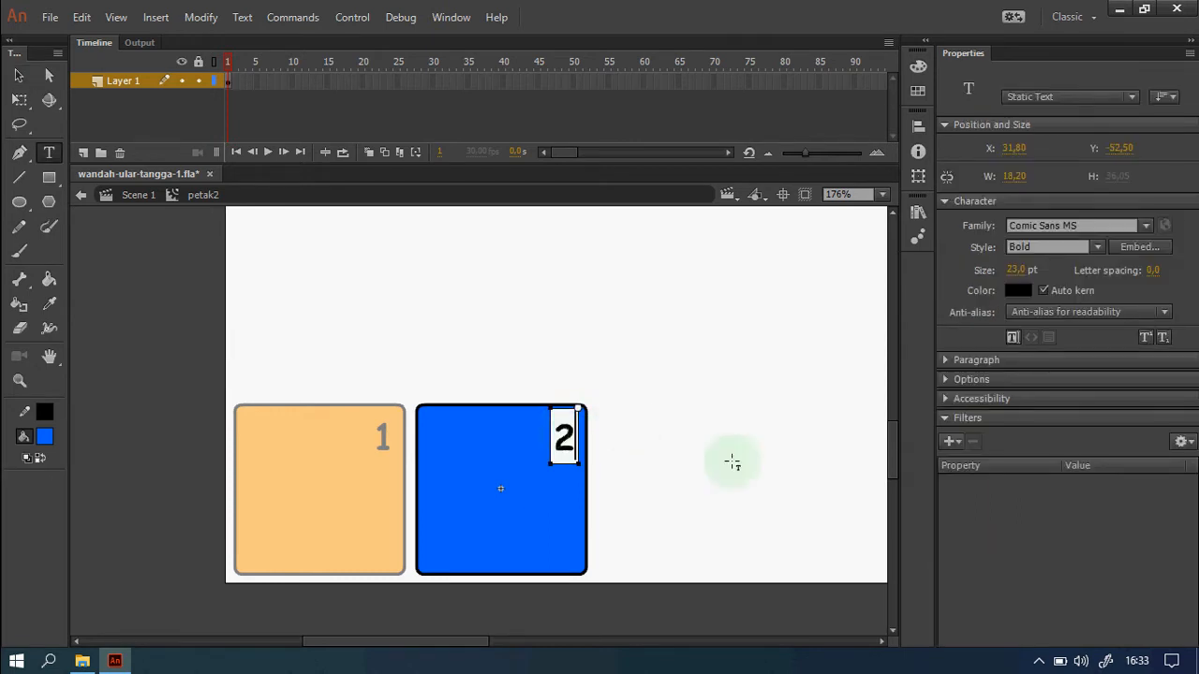
{"action": "left_click", "coordinate": [19, 75]}
{"action": "left_click", "coordinate": [645, 450]}
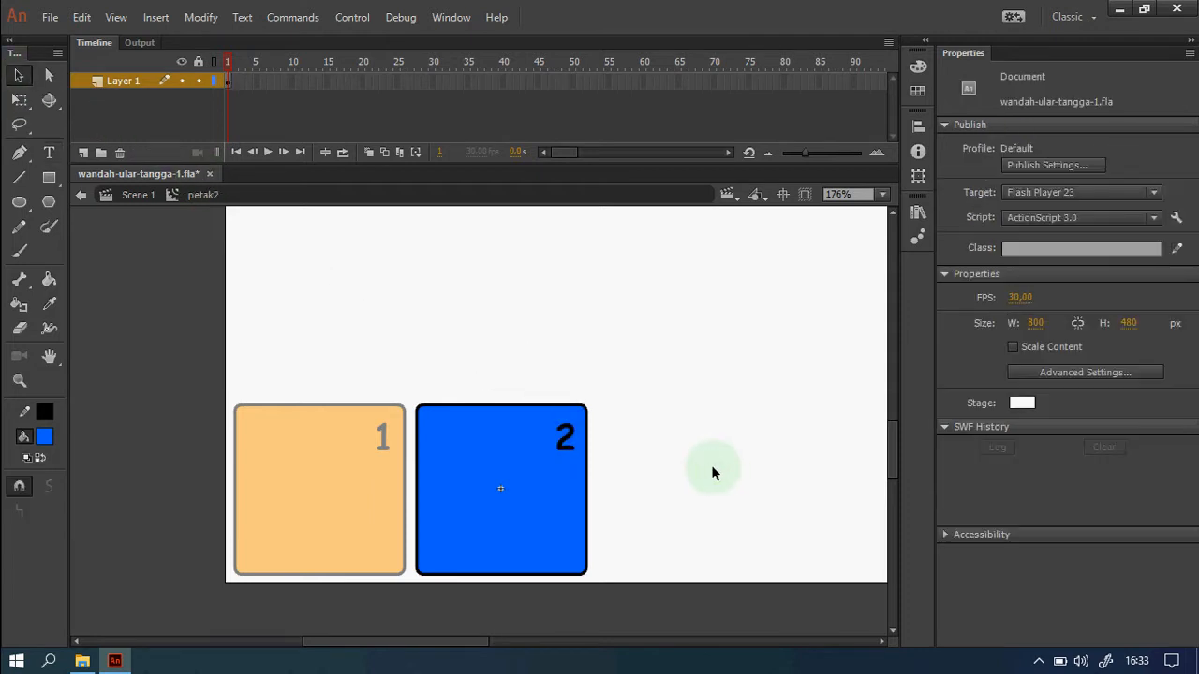
{"action": "left_click", "coordinate": [134, 199]}
Select the blue tile and delete the old number from its instance name.
{"action": "left_click", "coordinate": [616, 507]}
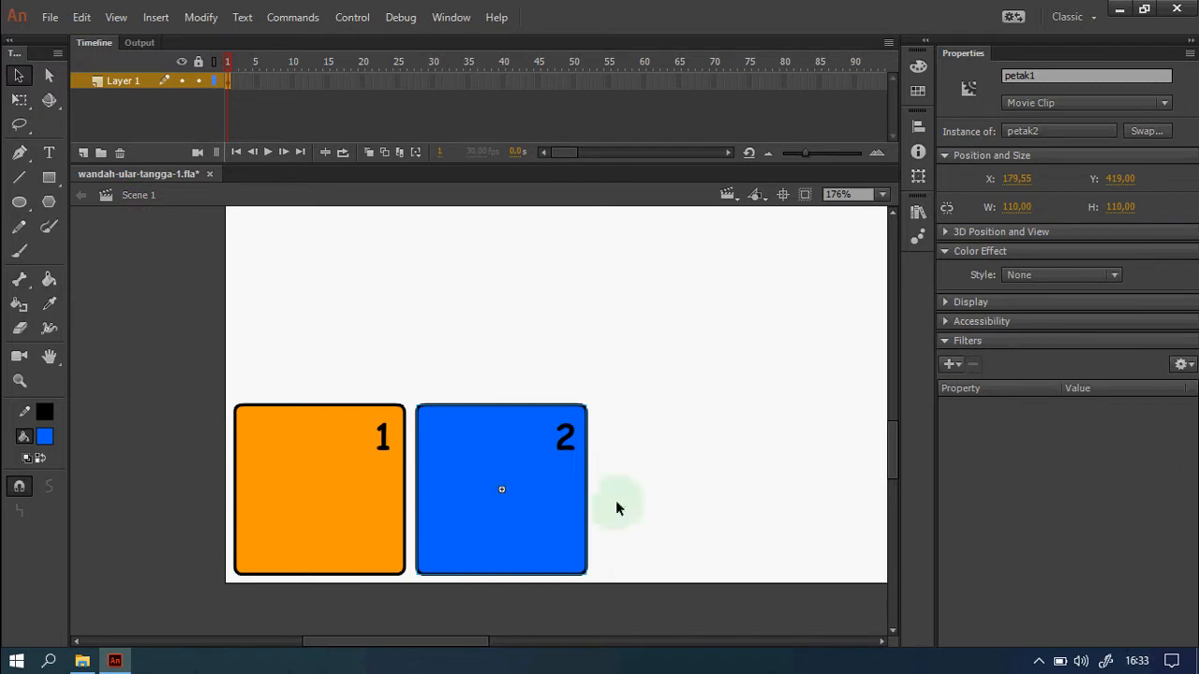
{"action": "left_click", "coordinate": [472, 477]}
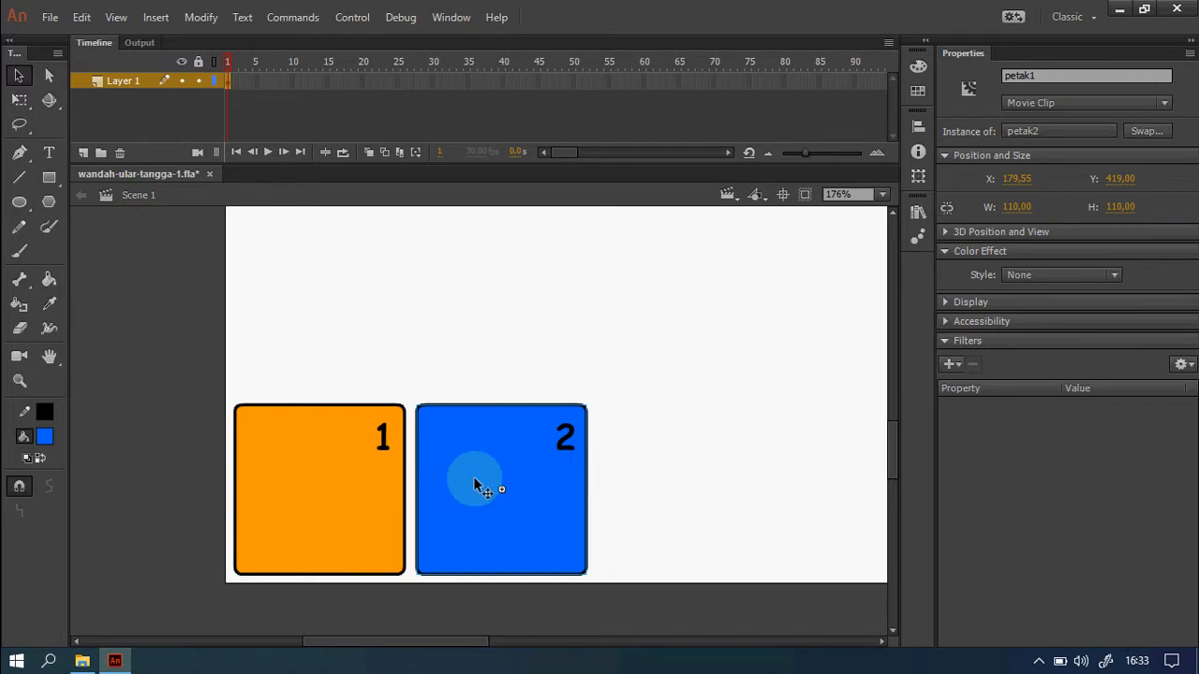
{"action": "left_click", "coordinate": [1042, 76]}
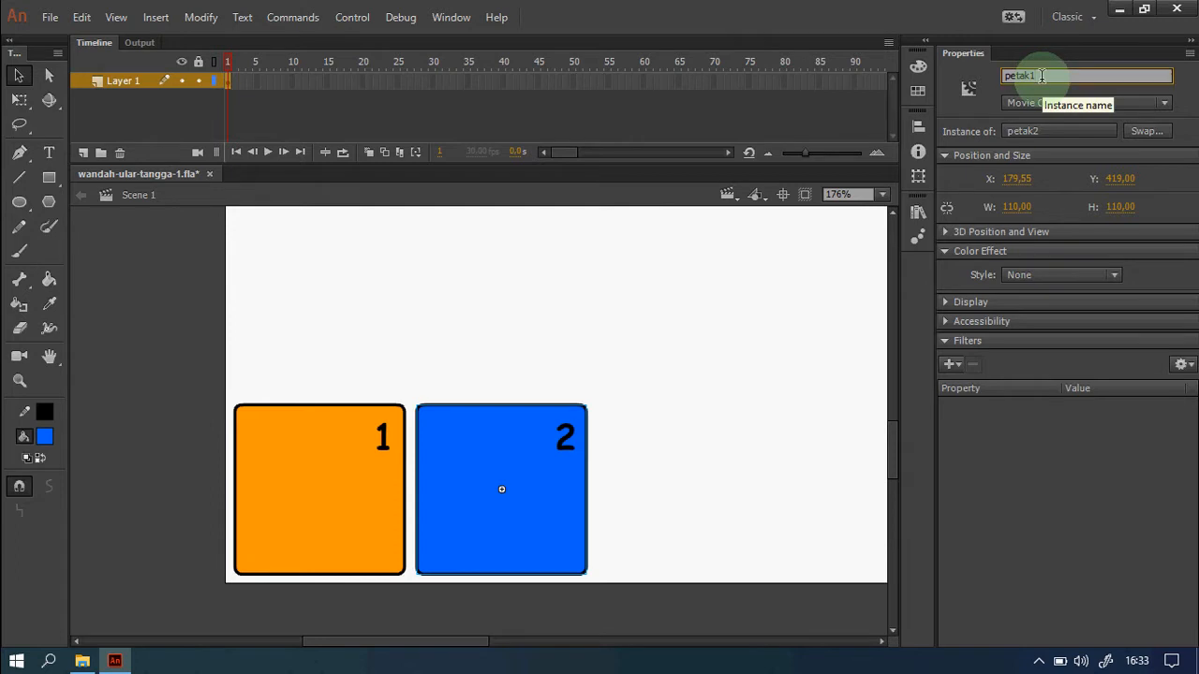
{"action": "key", "text": "BackSpace"}
Complete the blue tile's instance name as petak2.
{"action": "type", "text": "2"}
{"action": "left_click", "coordinate": [757, 350]}
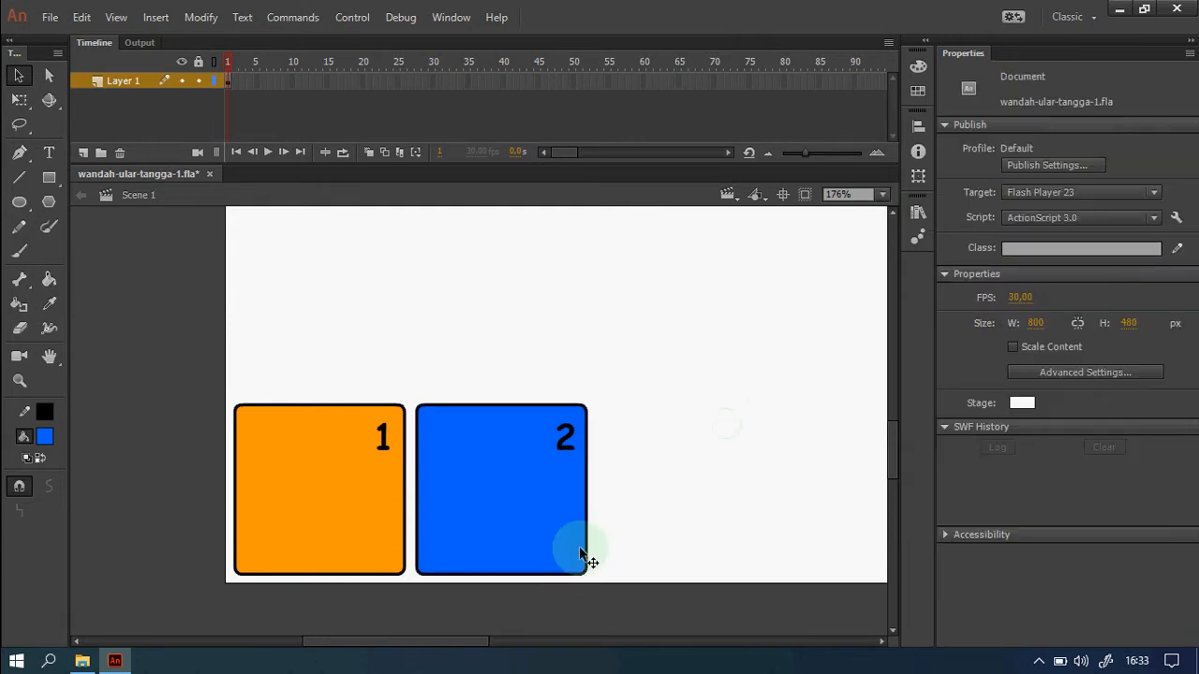
{"action": "left_click_drag", "start_coordinate": [455, 643], "coordinate": [511, 642]}
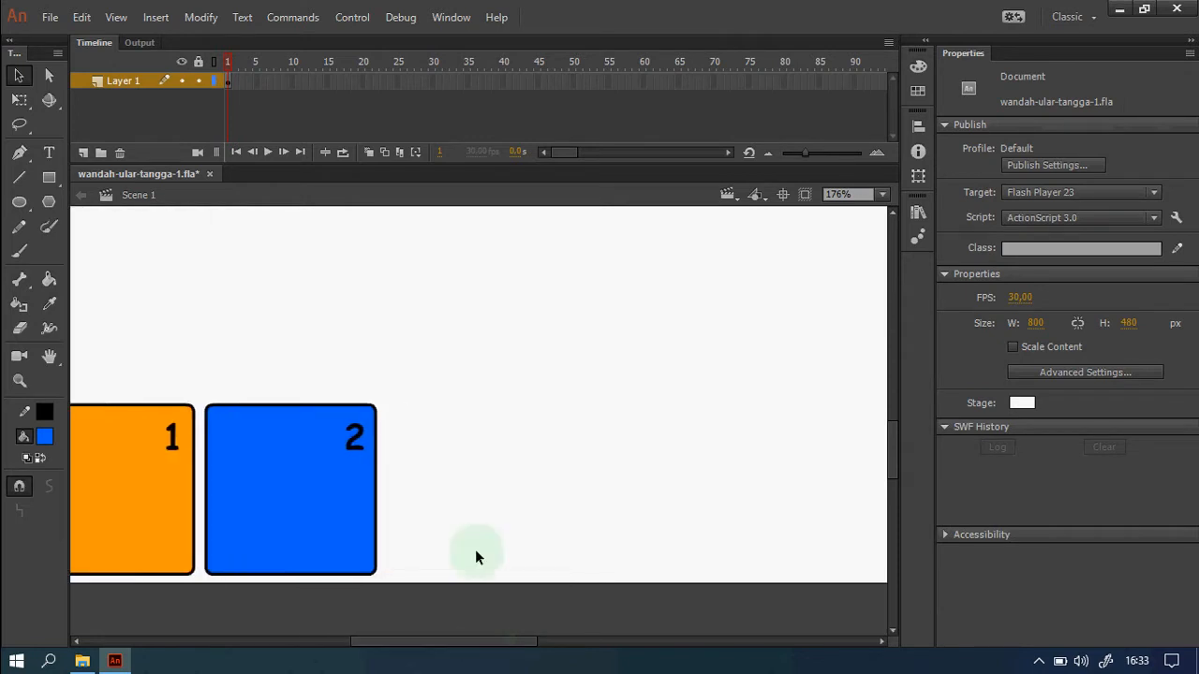
Copy tile 2, paste it in place, and move the copy to its right.
{"action": "left_click", "coordinate": [339, 490]}
{"action": "right_click", "coordinate": [330, 490]}
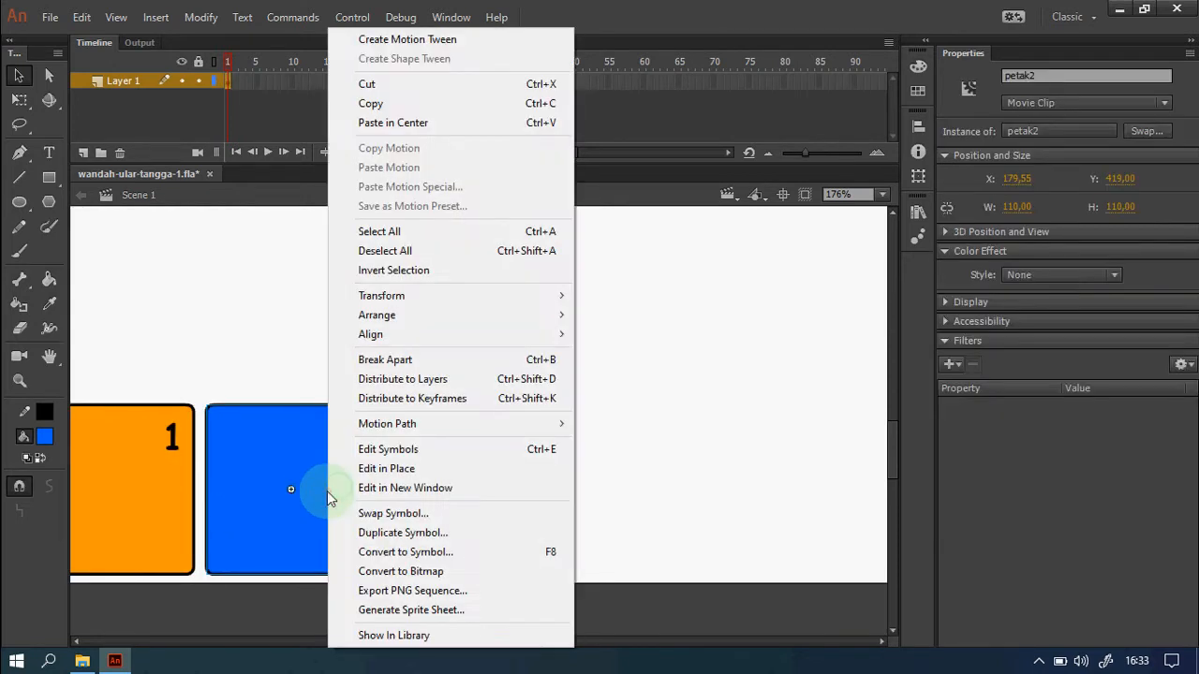
{"action": "right_click", "coordinate": [599, 309]}
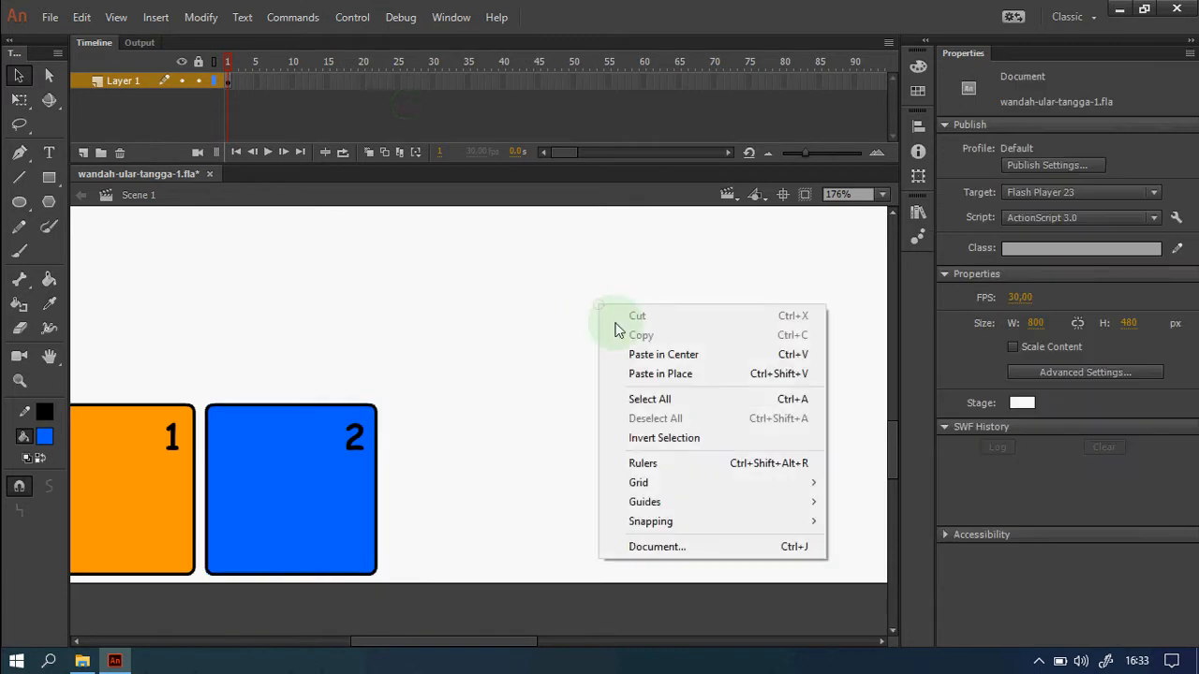
{"action": "left_click", "coordinate": [685, 374]}
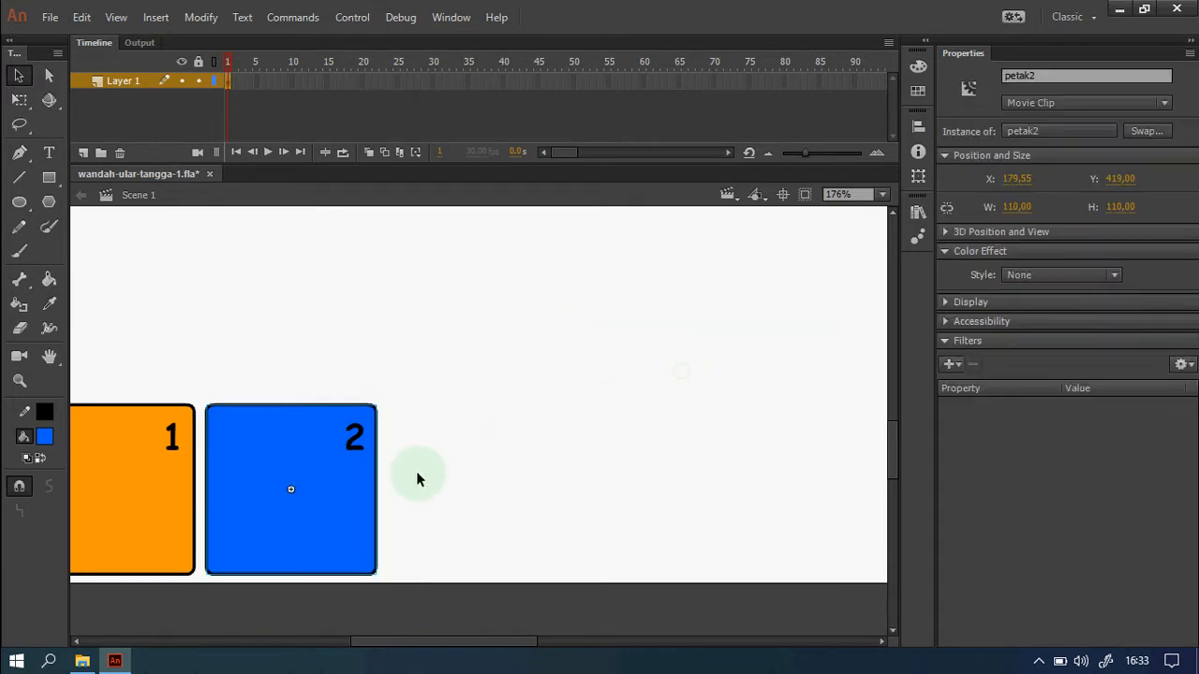
{"action": "left_click_drag", "start_coordinate": [298, 518], "coordinate": [483, 518]}
Duplicate the new tile's symbol under the name petak3.
{"action": "right_click", "coordinate": [488, 518]}
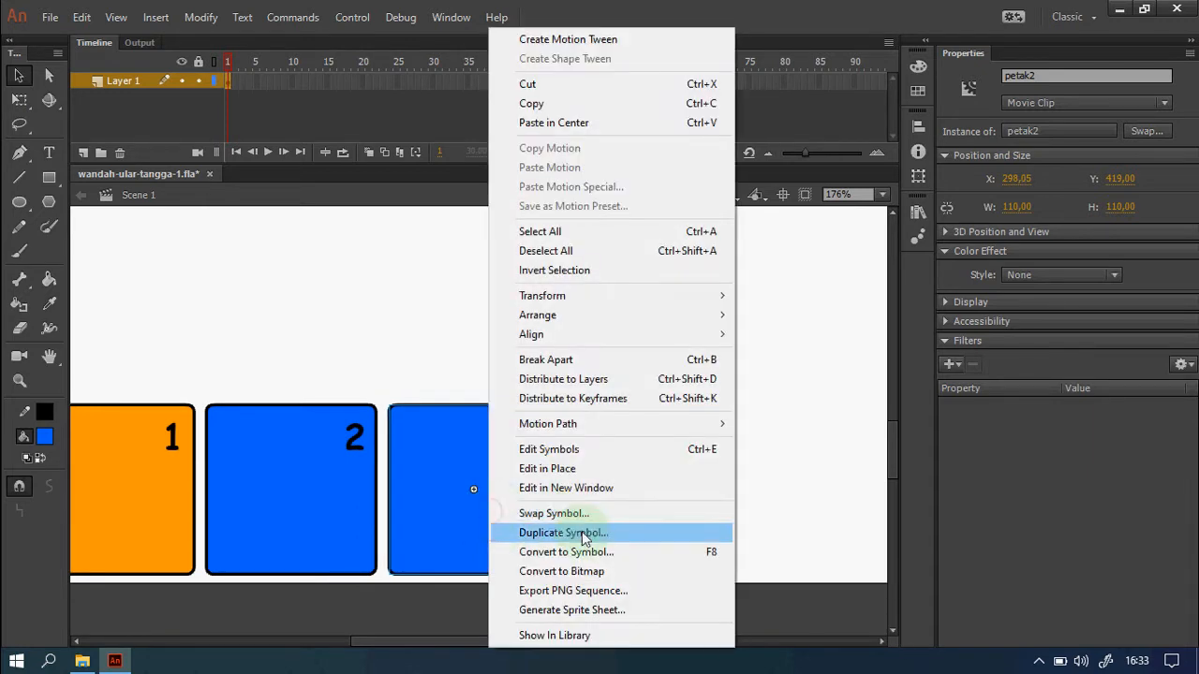
{"action": "left_click", "coordinate": [629, 533]}
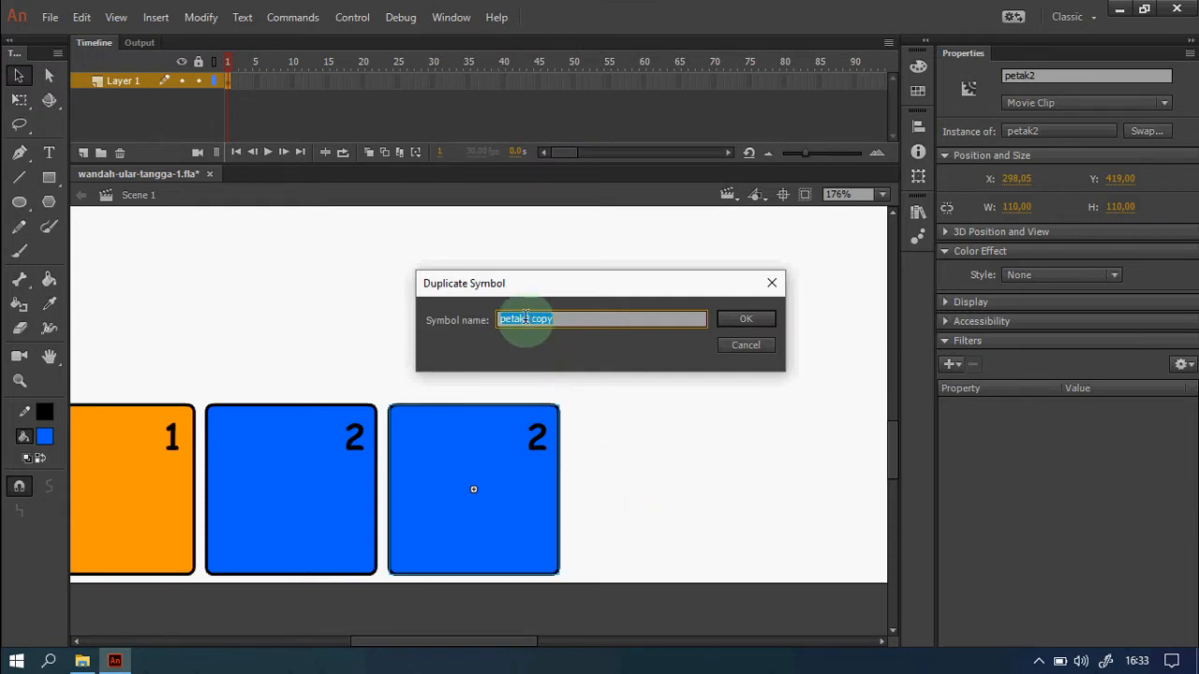
{"action": "left_click_drag", "start_coordinate": [525, 318], "coordinate": [615, 332]}
{"action": "type", "text": "3"}
{"action": "left_click", "coordinate": [743, 321]}
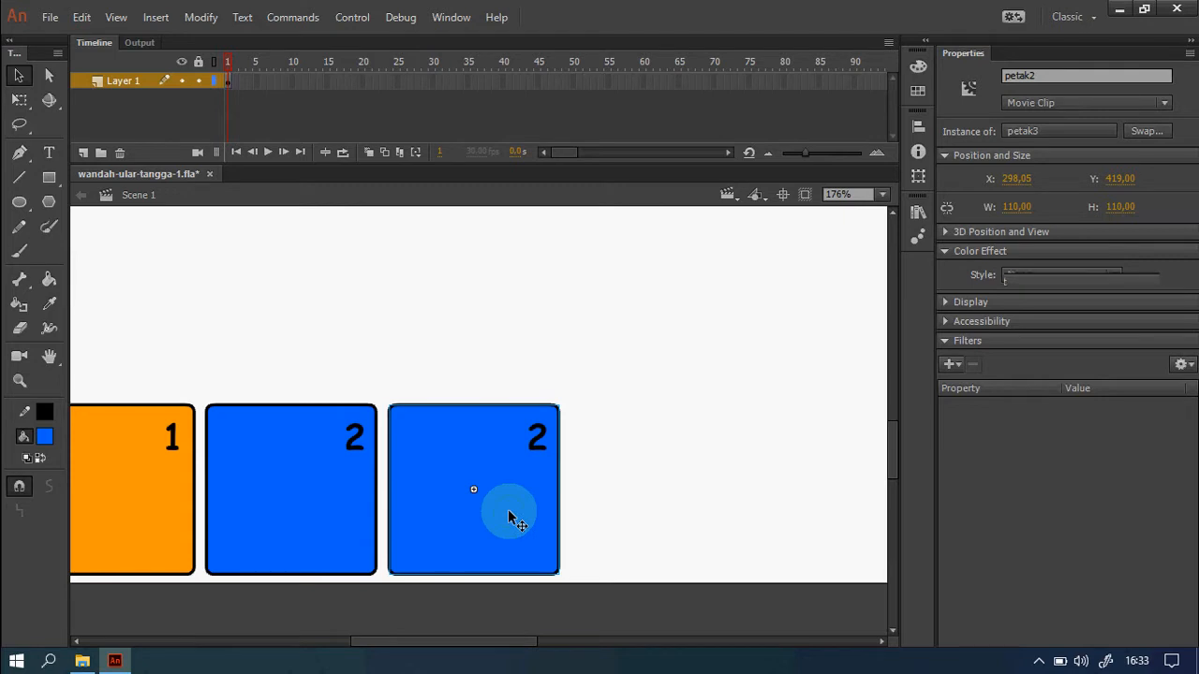
Inside petak3, change the tile's fill to purple.
{"action": "double_click", "coordinate": [506, 517]}
{"action": "left_click", "coordinate": [477, 489]}
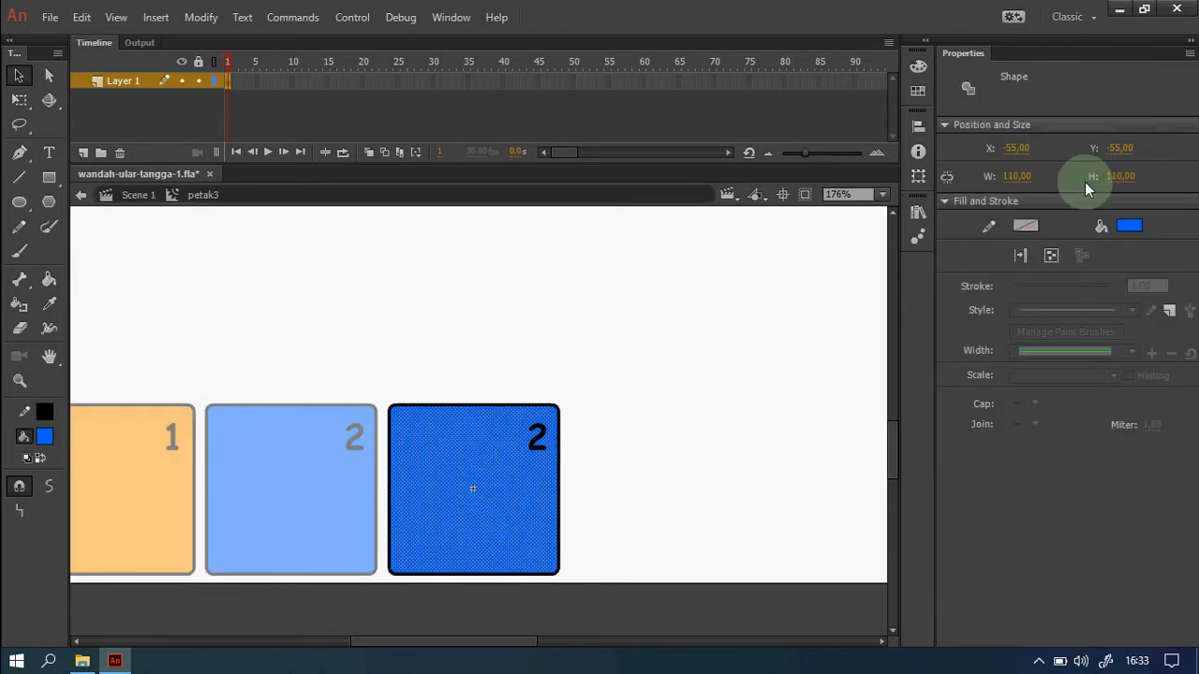
{"action": "left_click", "coordinate": [1129, 225]}
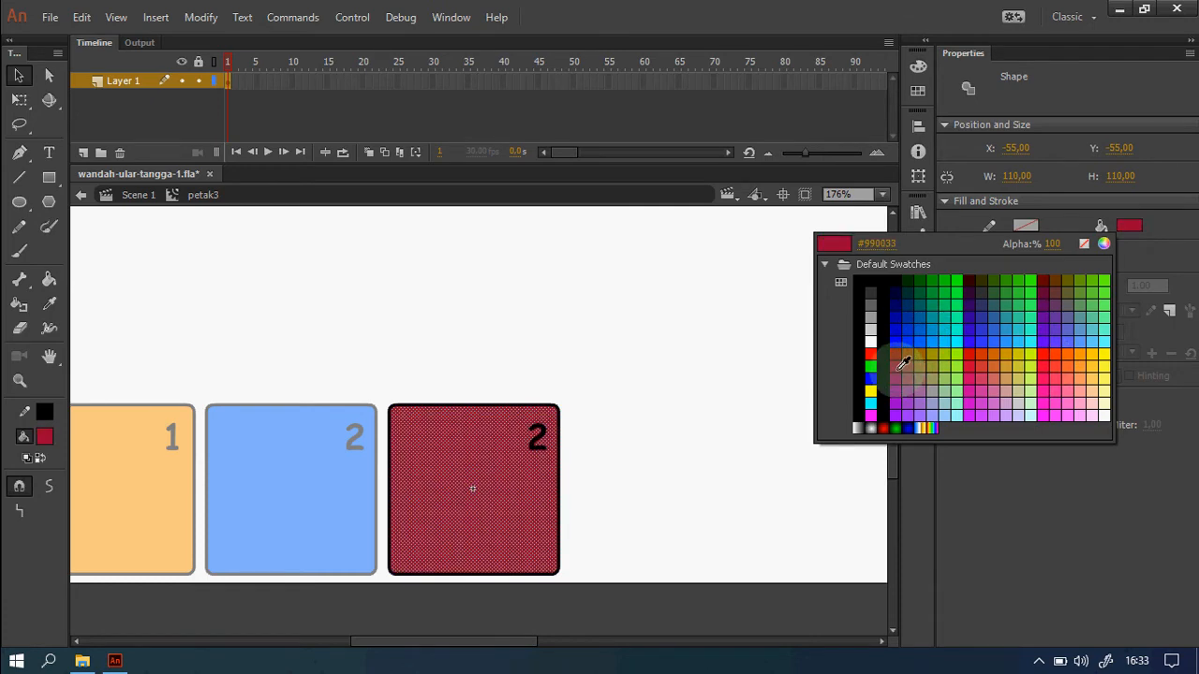
{"action": "left_click", "coordinate": [916, 411]}
{"action": "left_click", "coordinate": [695, 436]}
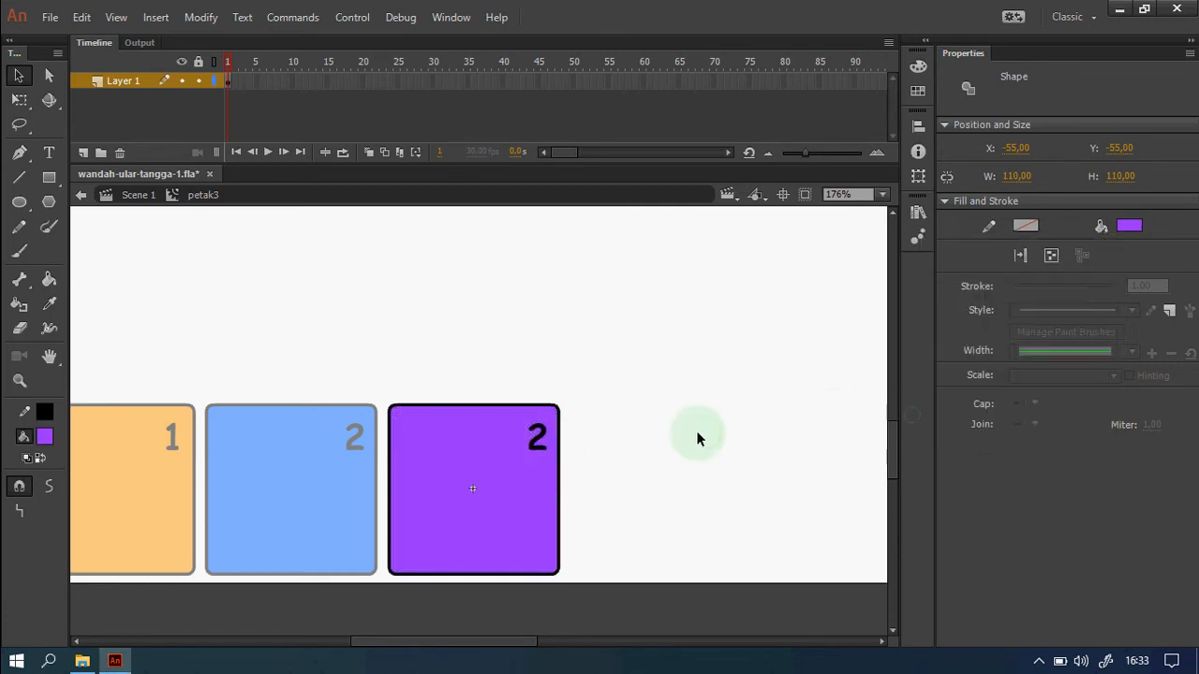
Change the number to 3, move it to the bottom-right corner, and return to Scene 1.
{"action": "double_click", "coordinate": [532, 440]}
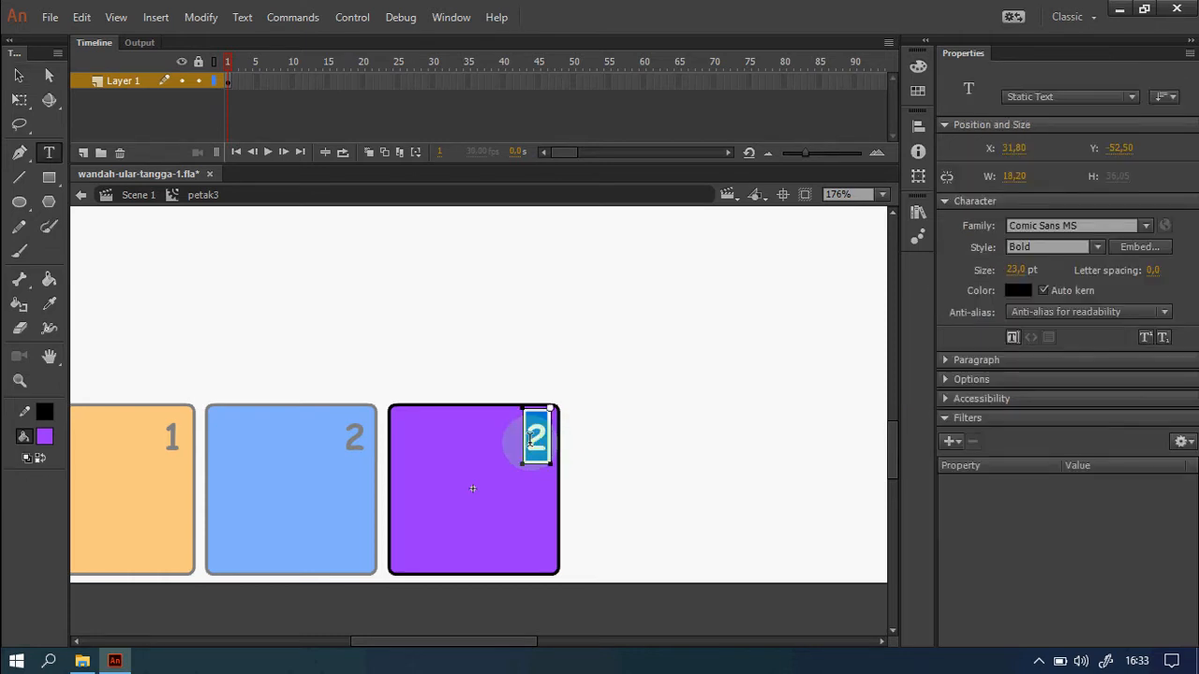
{"action": "type", "text": "3"}
{"action": "key", "text": "Escape"}
{"action": "left_click_drag", "start_coordinate": [543, 452], "coordinate": [548, 554]}
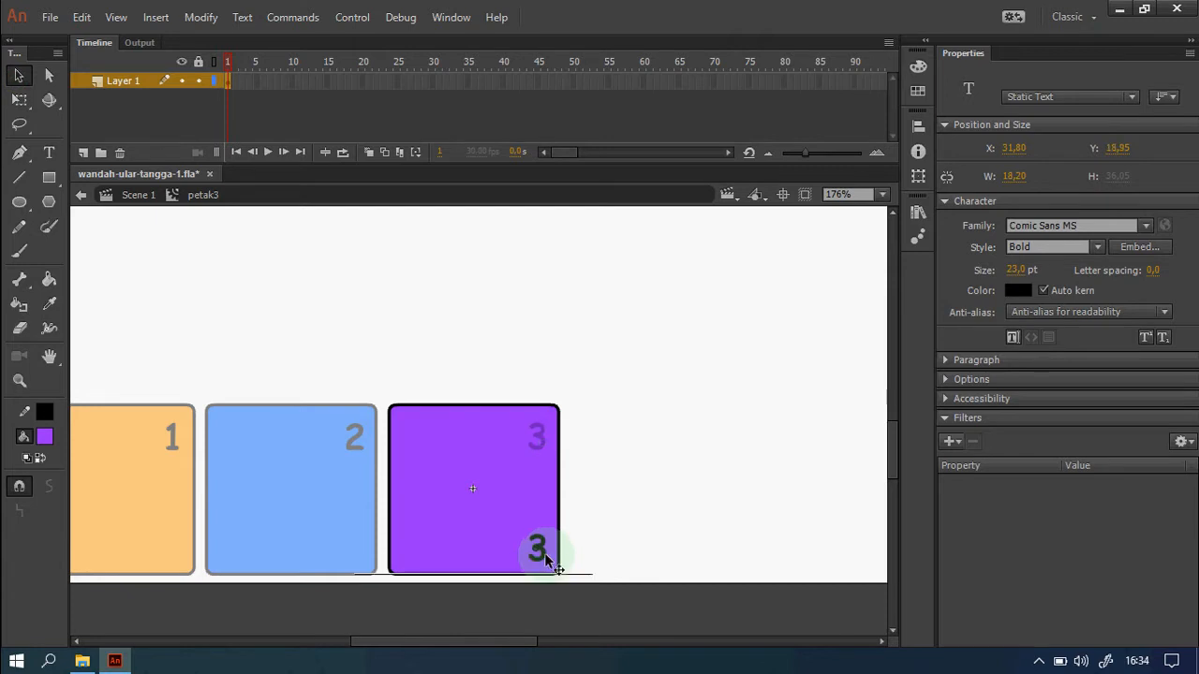
{"action": "left_click", "coordinate": [626, 532]}
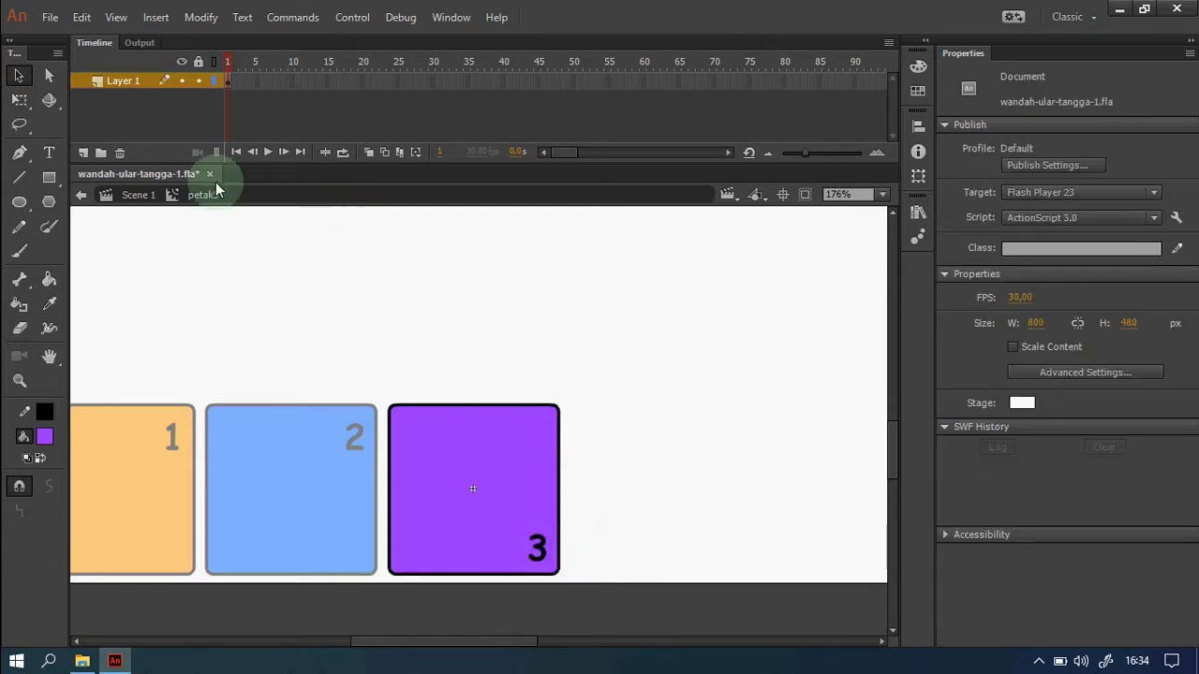
{"action": "left_click", "coordinate": [138, 196]}
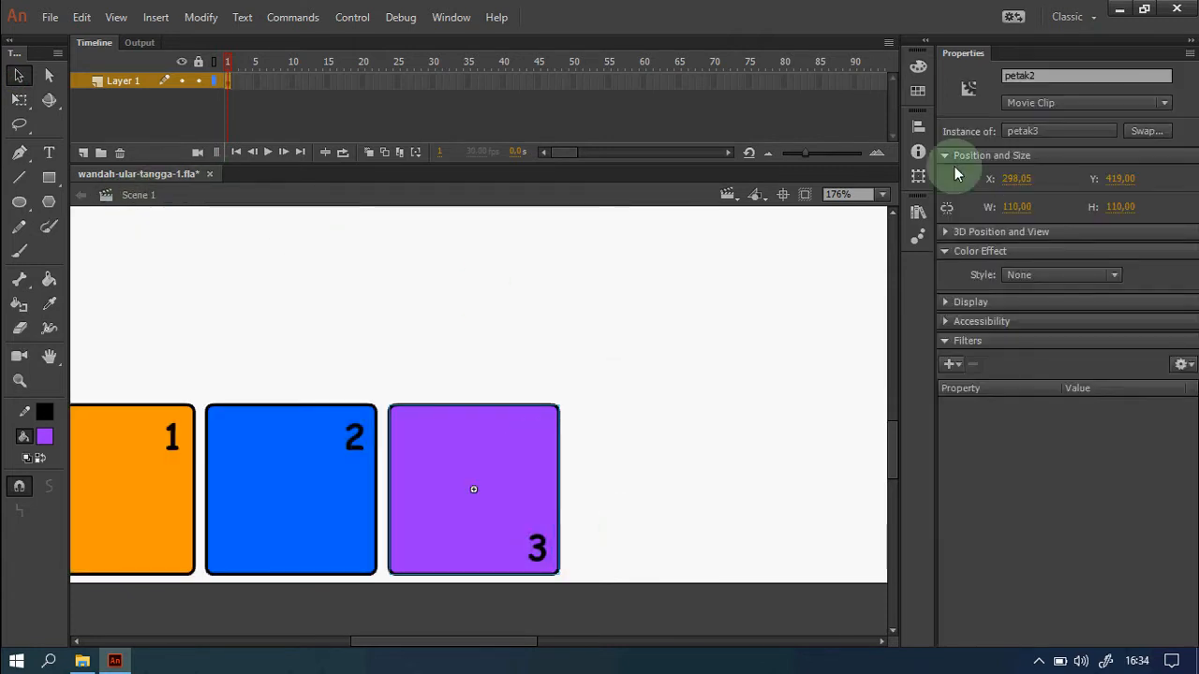
Name the purple tile's instance petak3 in Properties, then deselect it.
{"action": "left_click", "coordinate": [1056, 75]}
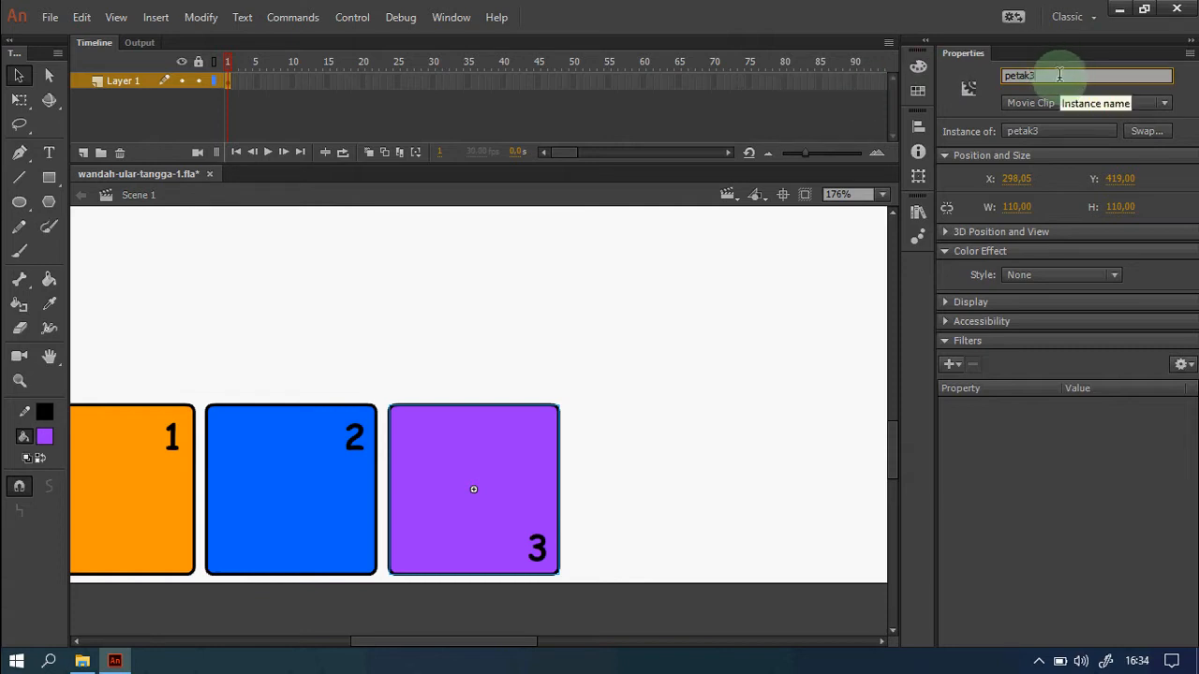
{"action": "left_click", "coordinate": [769, 453]}
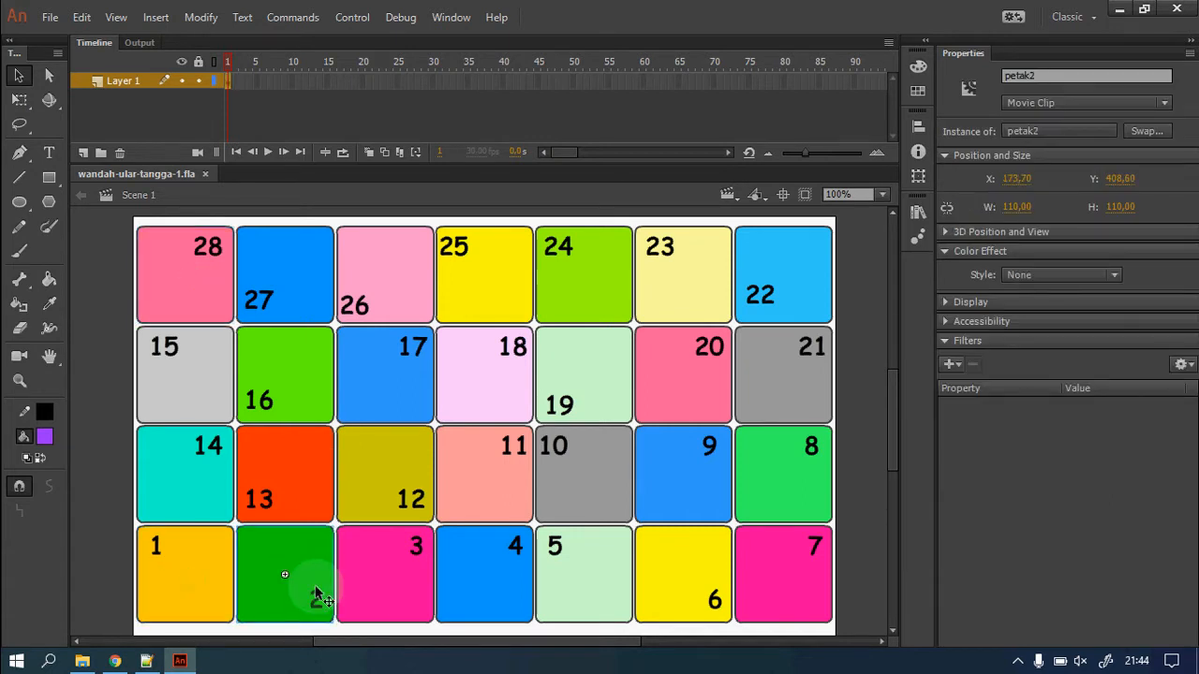
{"action": "left_click", "coordinate": [426, 588]}
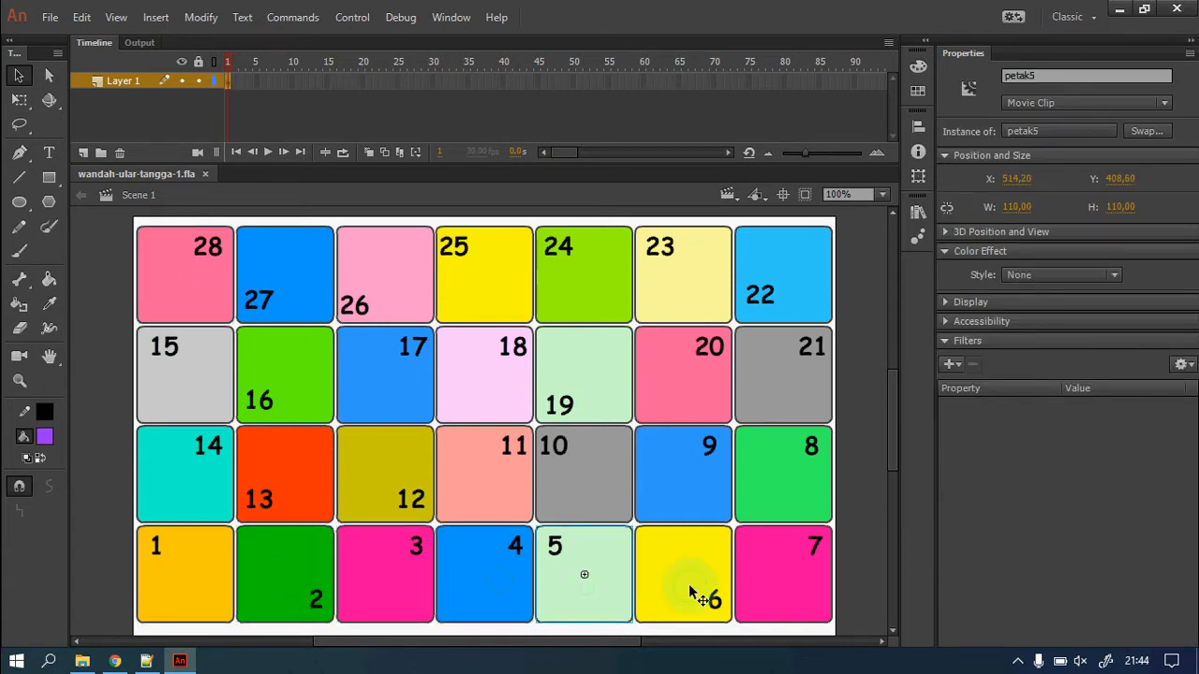
{"action": "left_click", "coordinate": [781, 591]}
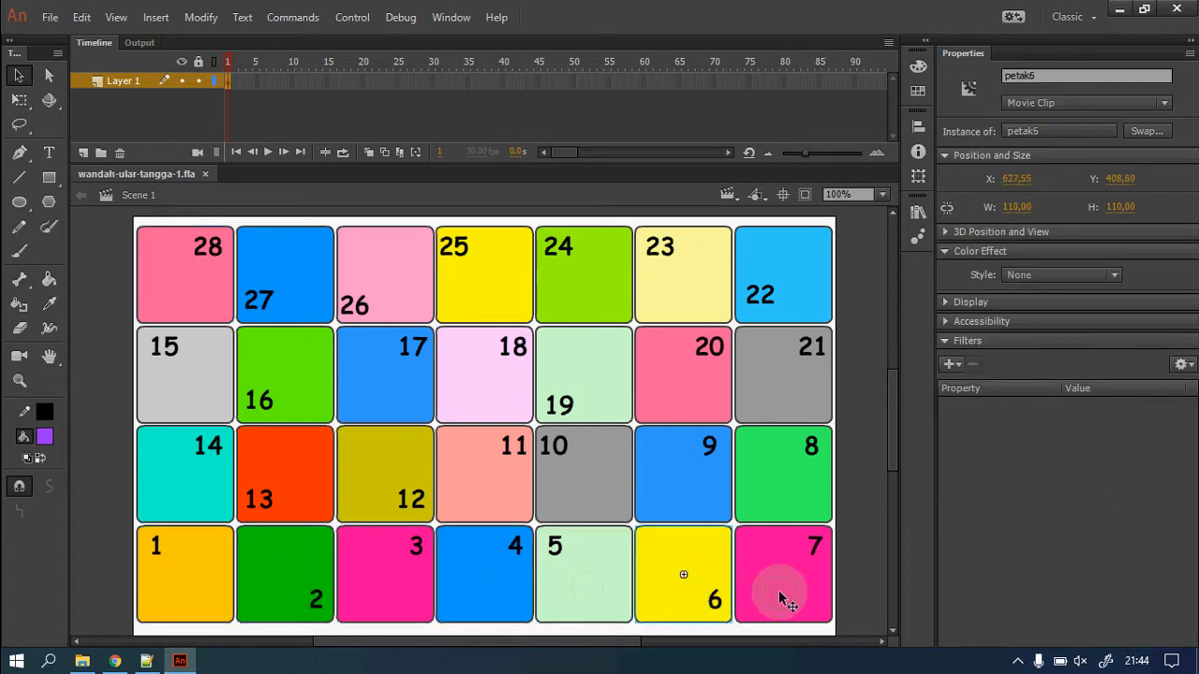
{"action": "left_click", "coordinate": [799, 479]}
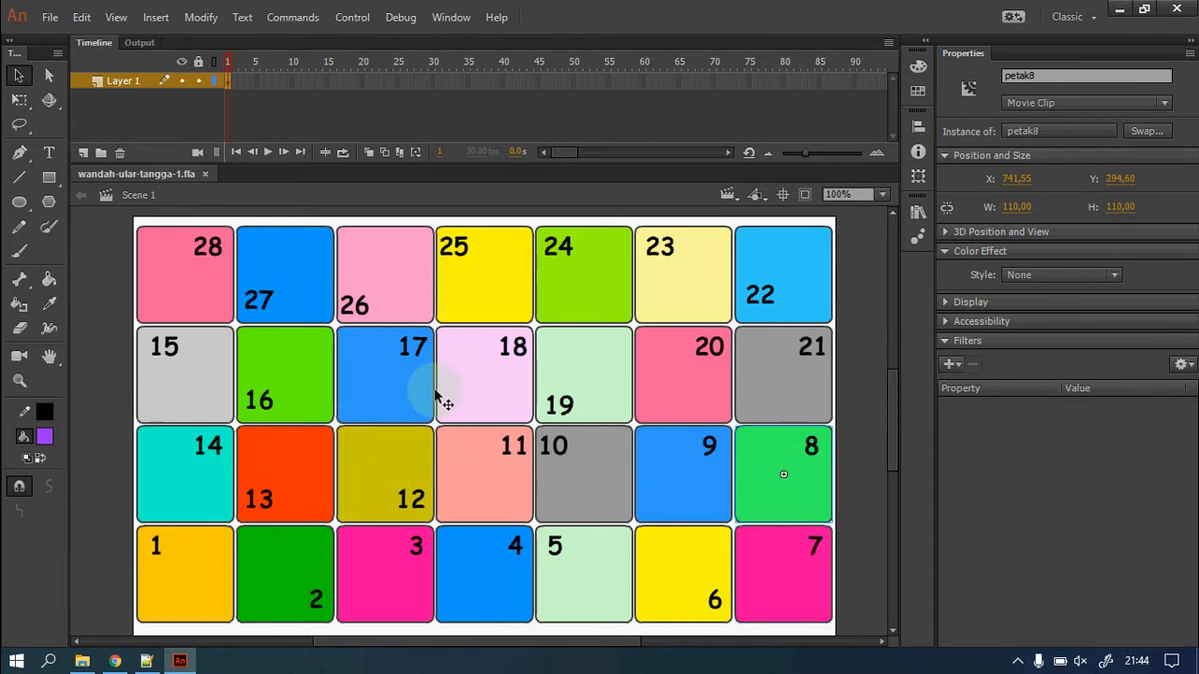
{"action": "left_click", "coordinate": [185, 281]}
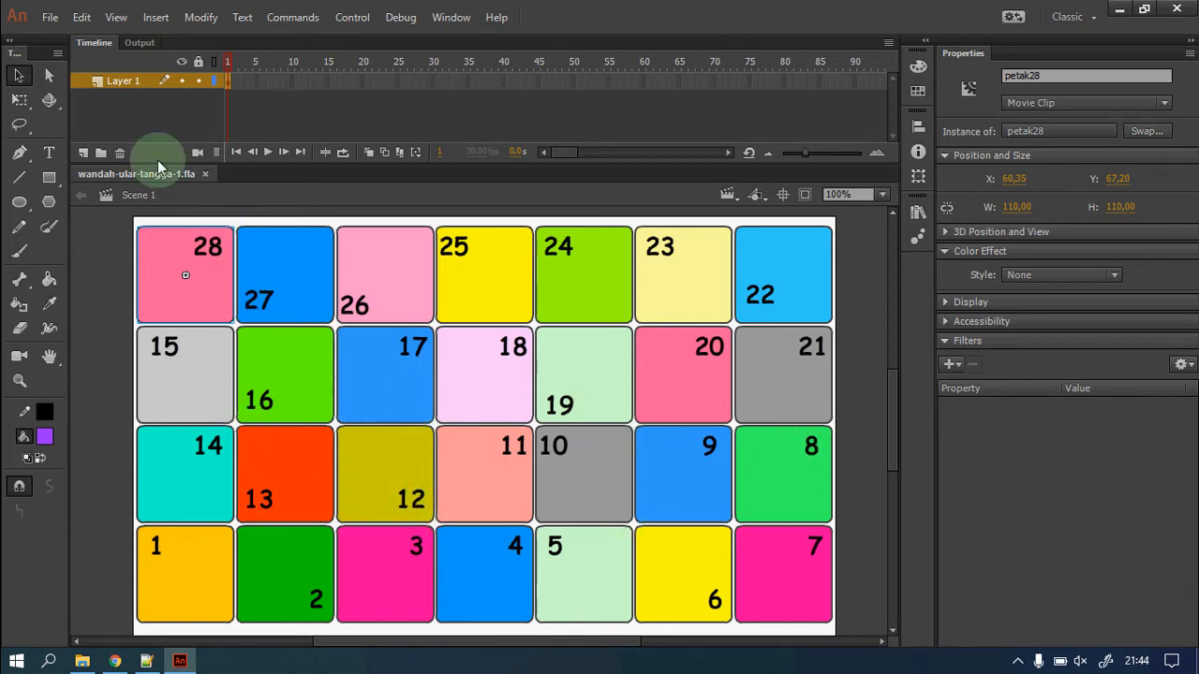
Rename the tile layer to petak and add a tangga layer plus a third layer above it.
{"action": "double_click", "coordinate": [121, 80]}
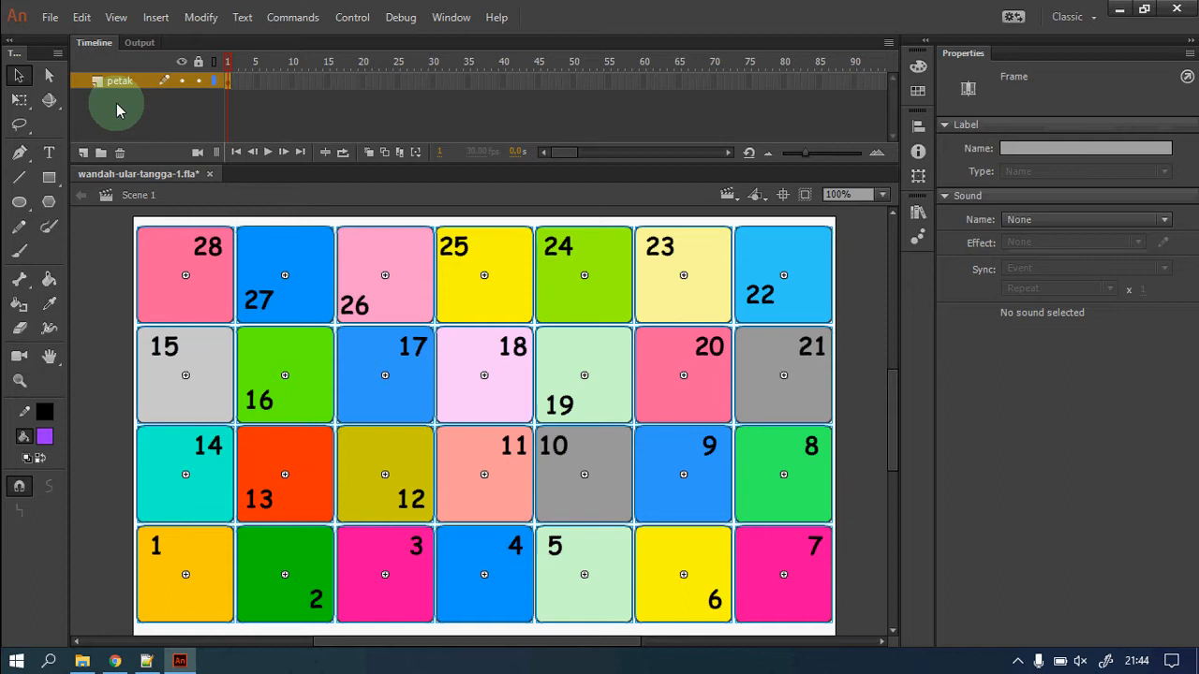
{"action": "left_click", "coordinate": [82, 153]}
{"action": "left_click", "coordinate": [150, 131]}
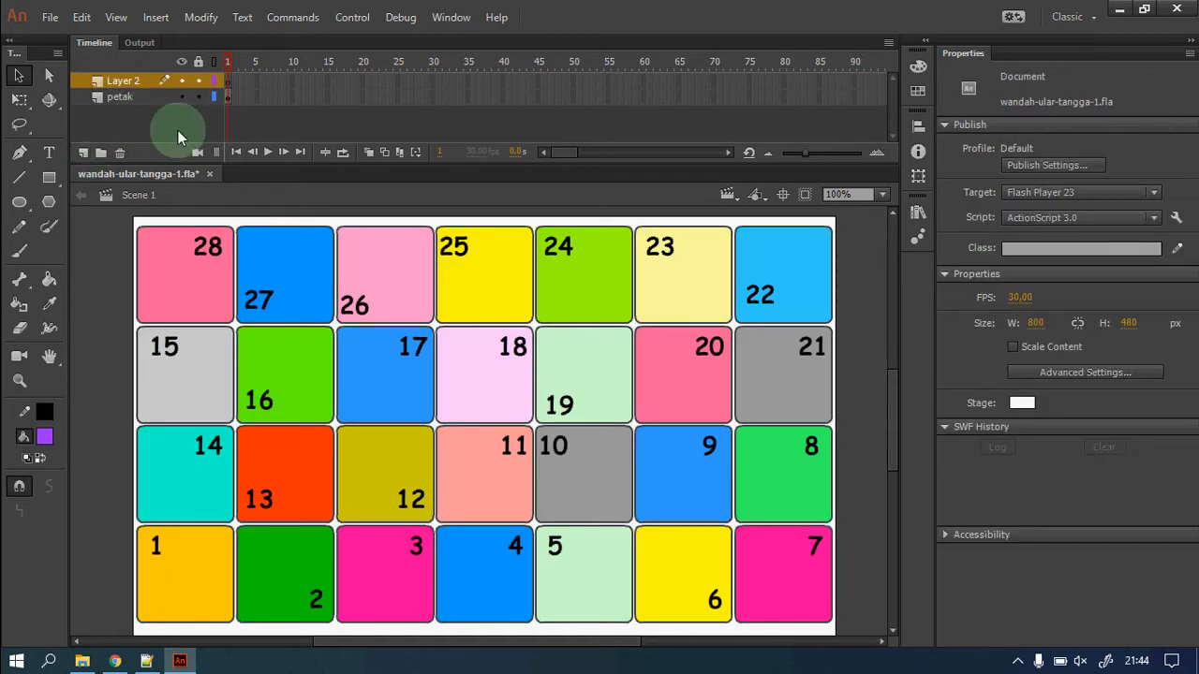
{"action": "double_click", "coordinate": [126, 82]}
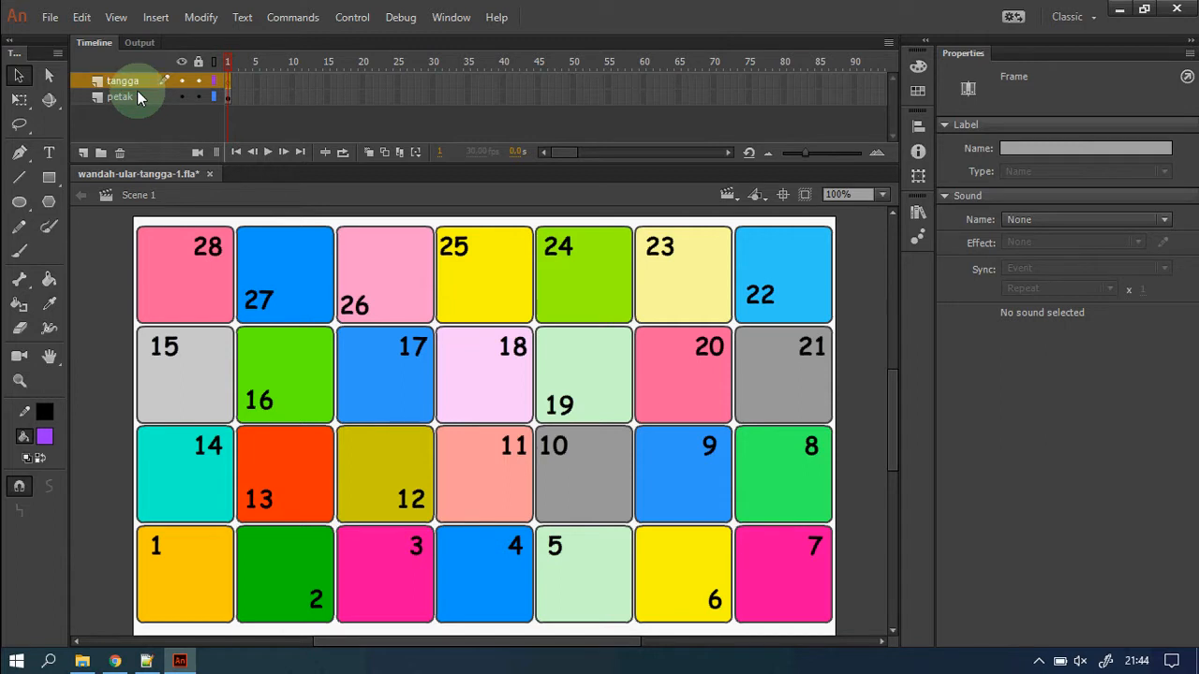
{"action": "left_click", "coordinate": [83, 153]}
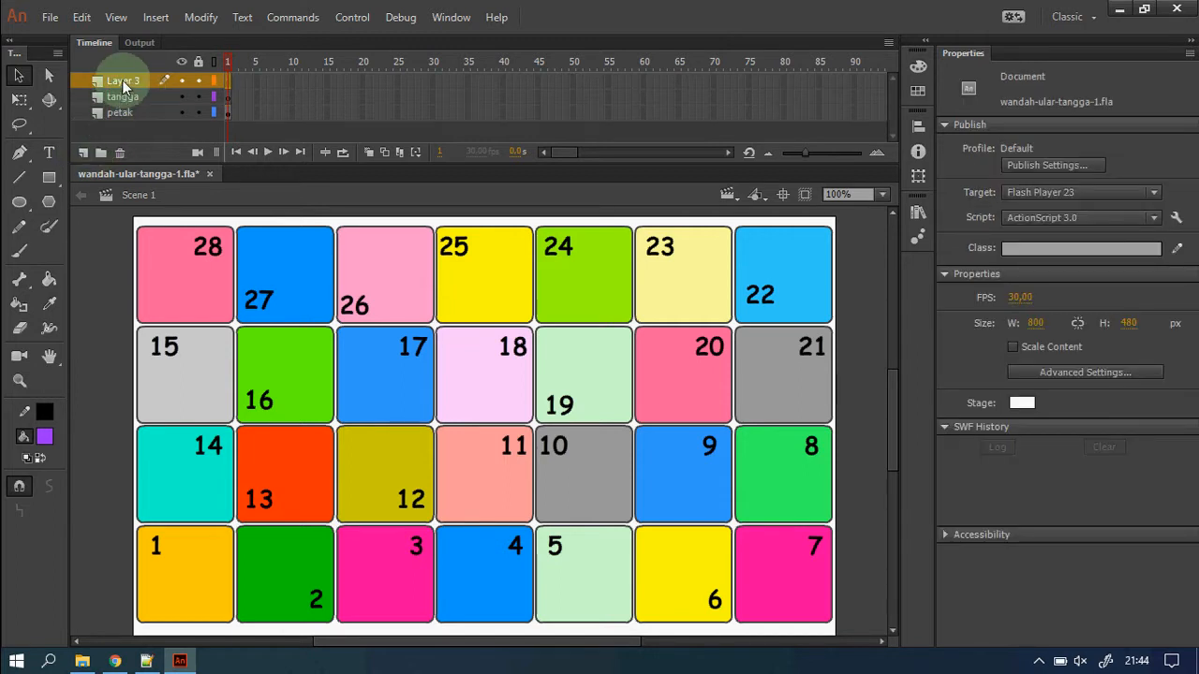
{"action": "double_click", "coordinate": [123, 82]}
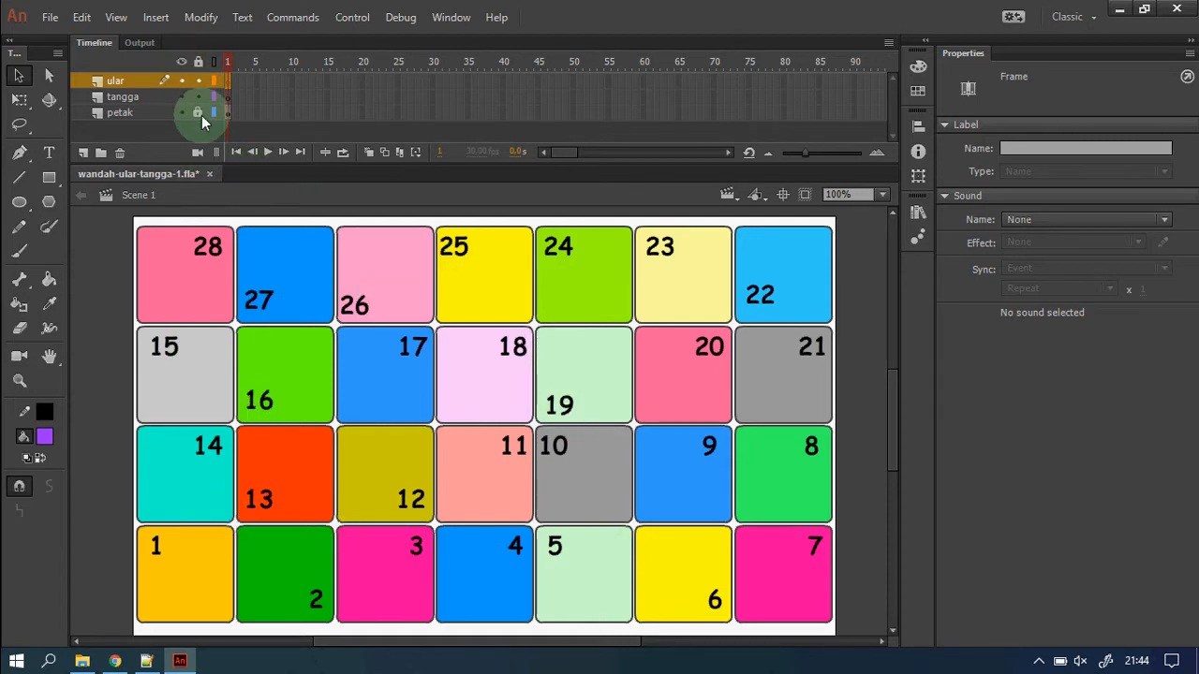
On the tangga layer, draw a white, black-outlined rectangle from tile 26 down to tile 3.
{"action": "left_click", "coordinate": [227, 98]}
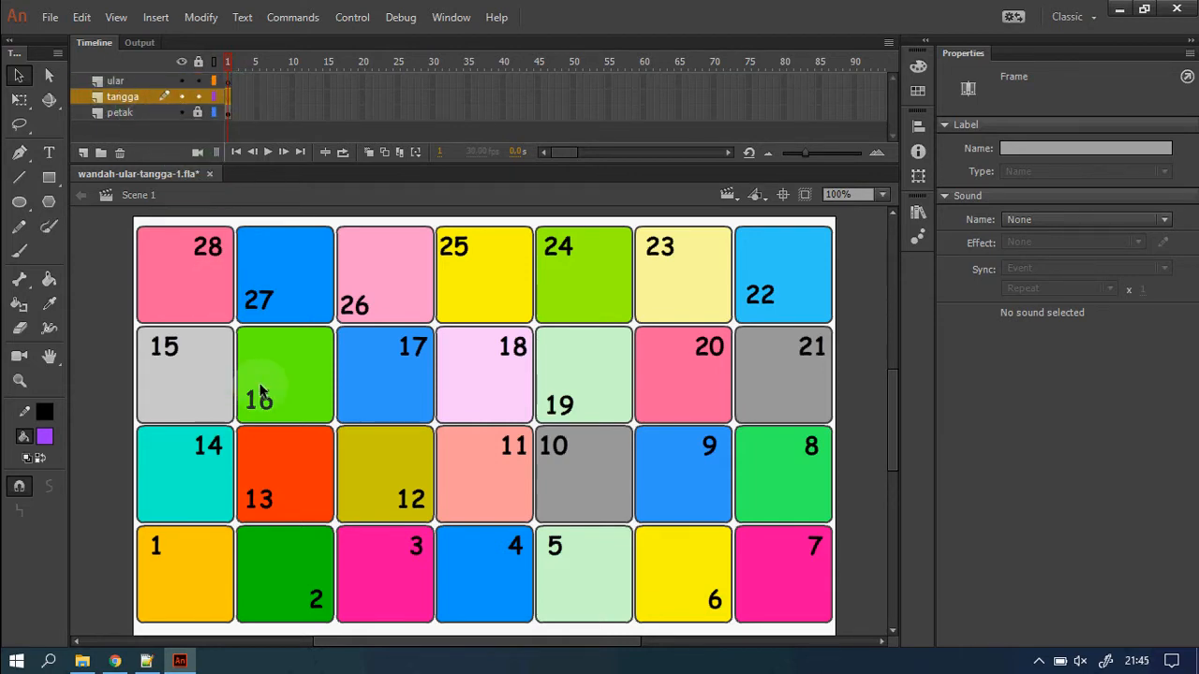
{"action": "left_click", "coordinate": [50, 178]}
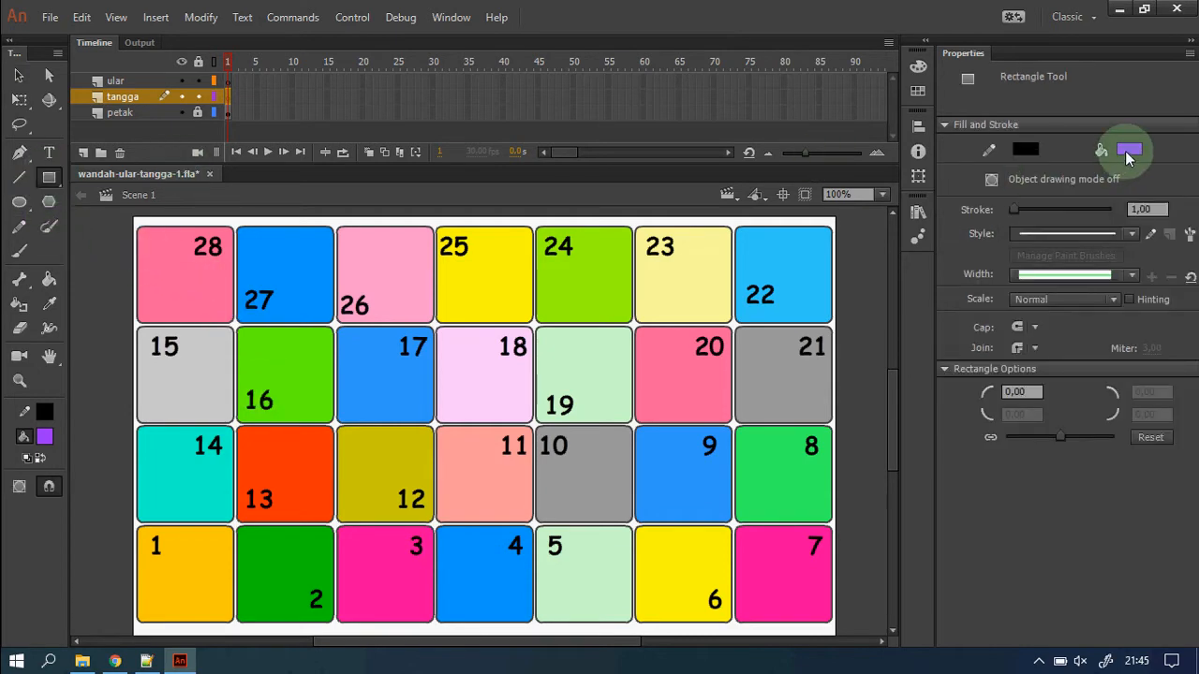
{"action": "left_click", "coordinate": [1129, 152]}
{"action": "left_click", "coordinate": [871, 266]}
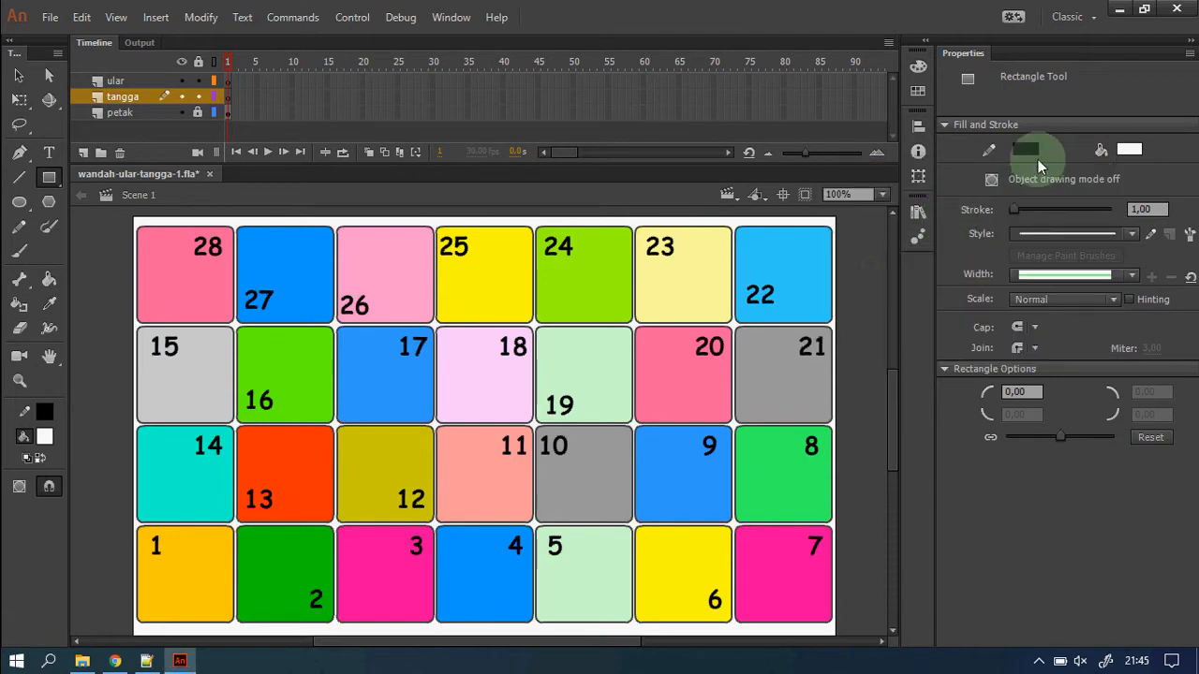
{"action": "left_click", "coordinate": [1025, 150]}
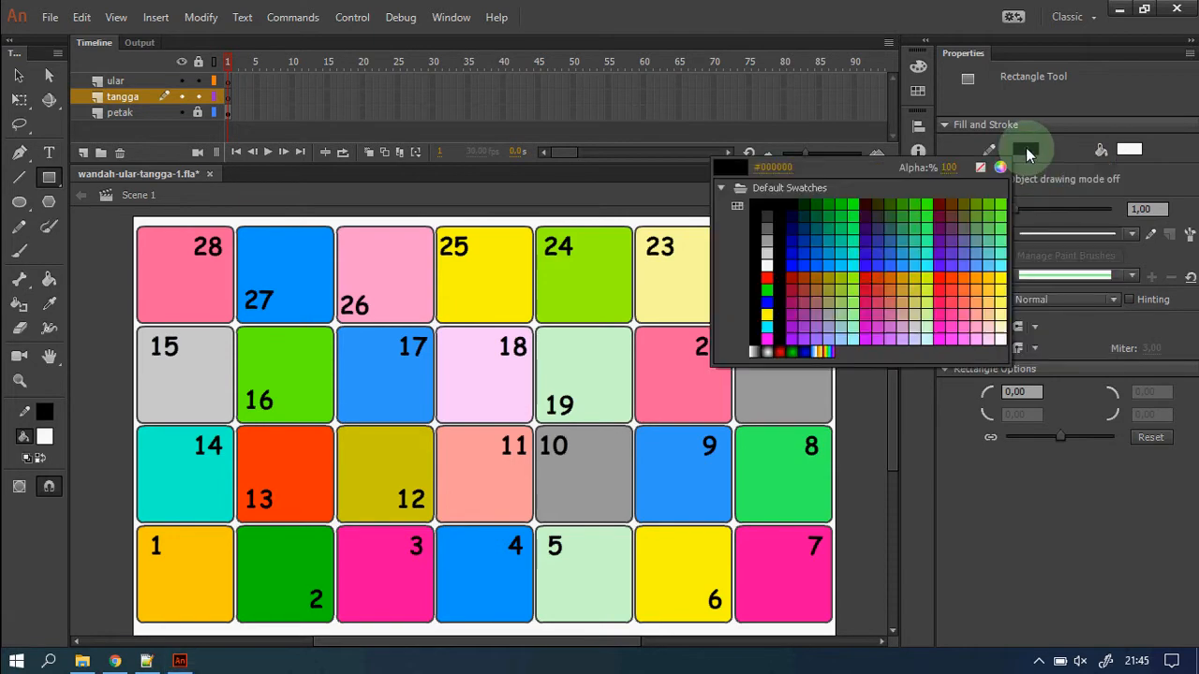
{"action": "left_click", "coordinate": [767, 201]}
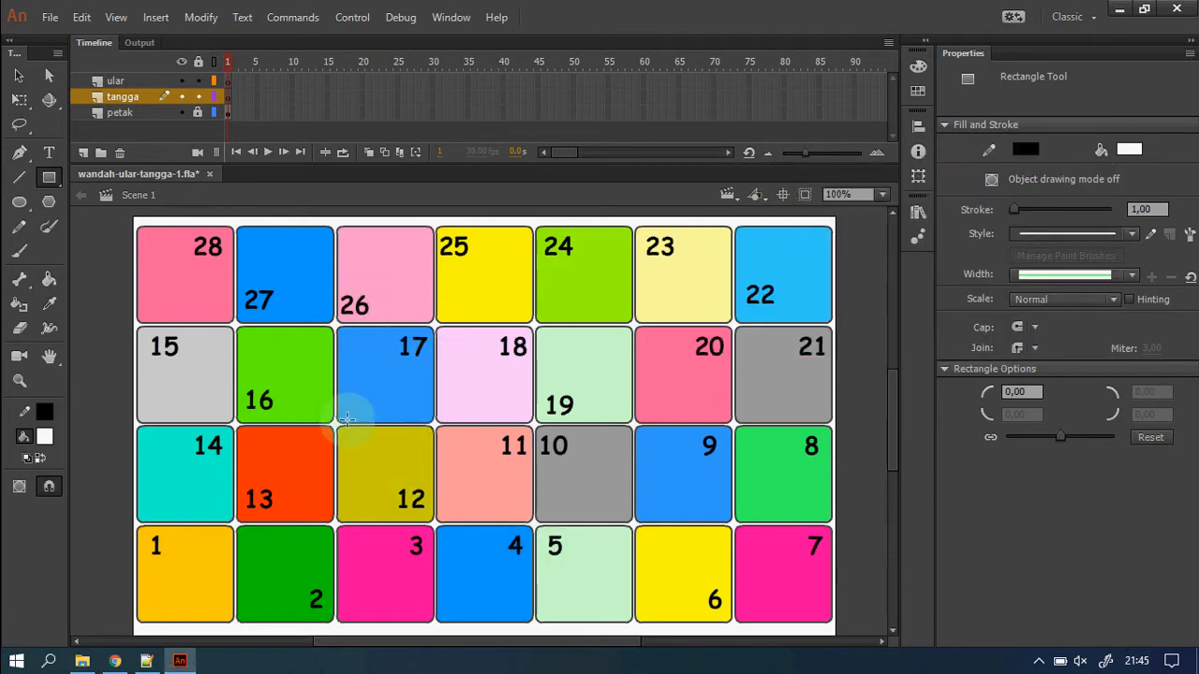
{"action": "mouse_move", "coordinate": [374, 271]}
{"action": "left_mouse_down"}
{"action": "mouse_move", "coordinate": [462, 535]}
{"action": "mouse_move", "coordinate": [442, 605]}
{"action": "mouse_move", "coordinate": [426, 610]}
{"action": "mouse_move", "coordinate": [506, 613]}
{"action": "mouse_move", "coordinate": [470, 611]}
{"action": "left_mouse_up"}
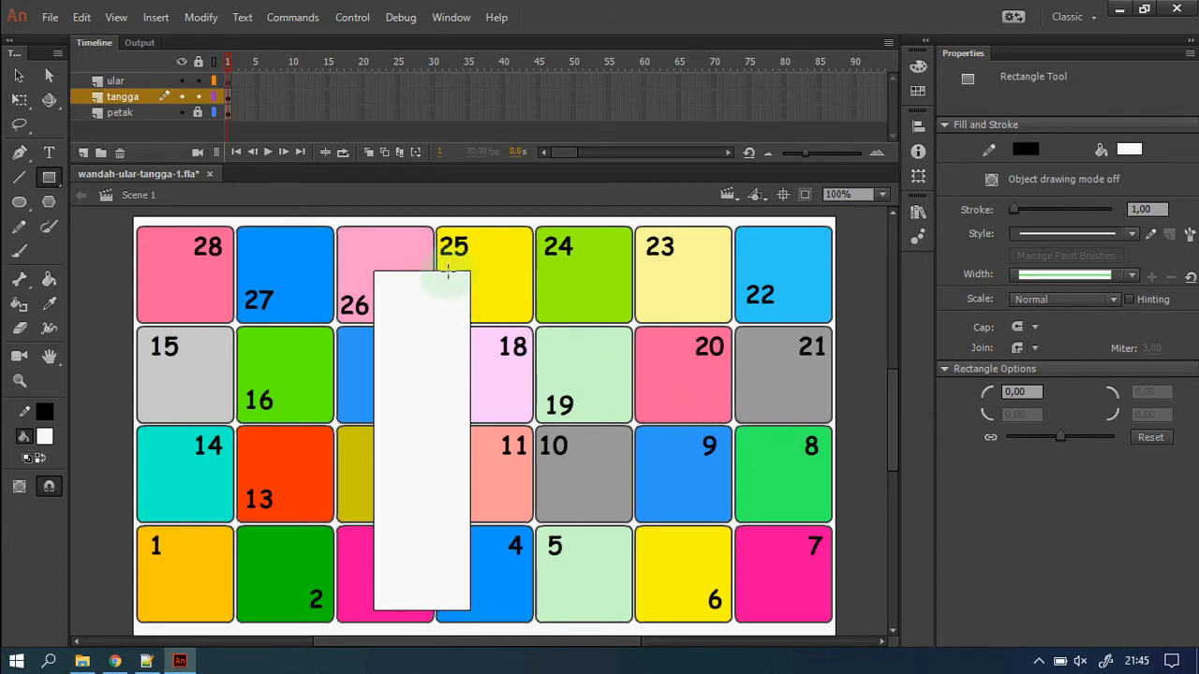
{"action": "key", "text": "z"}
{"action": "left_click_drag", "start_coordinate": [337, 242], "coordinate": [573, 469]}
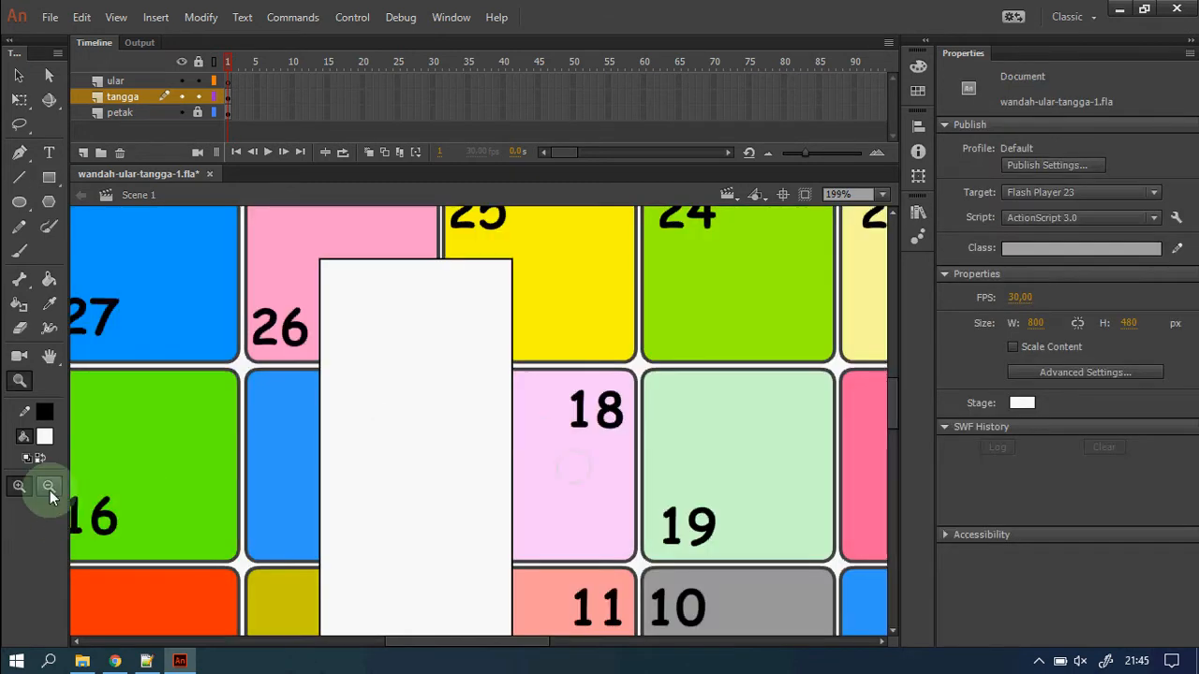
Draw a red rectangle across the top of the white strip as the first rung.
{"action": "left_click", "coordinate": [50, 180]}
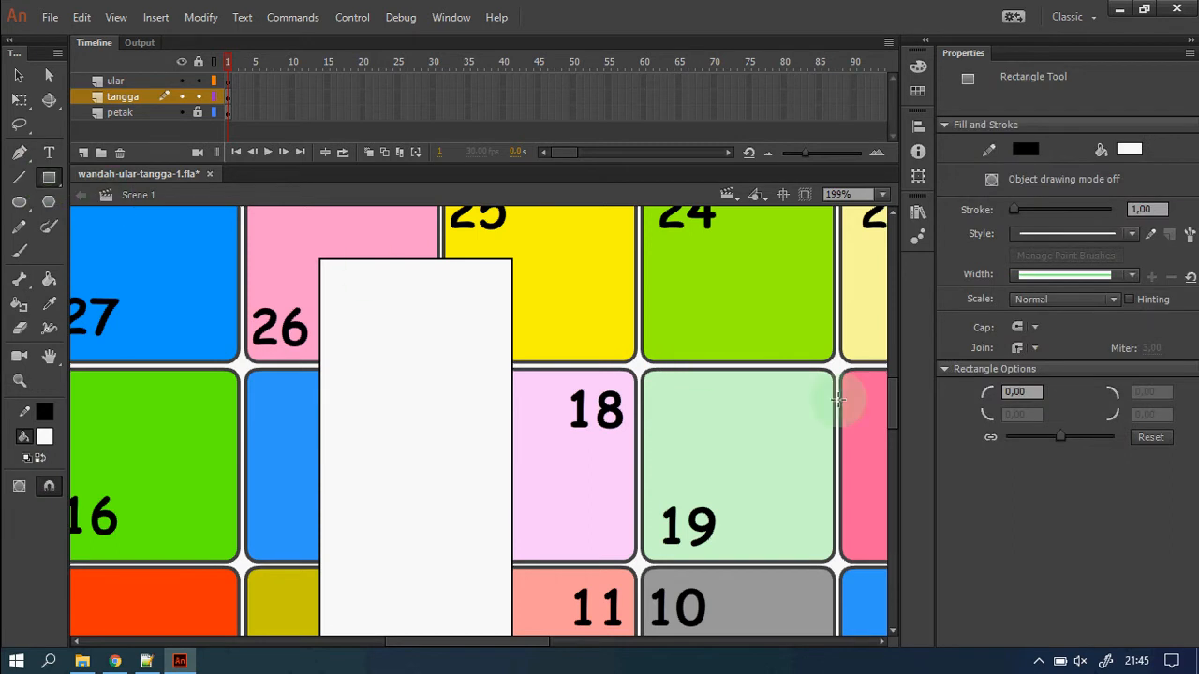
{"action": "left_click", "coordinate": [1128, 148]}
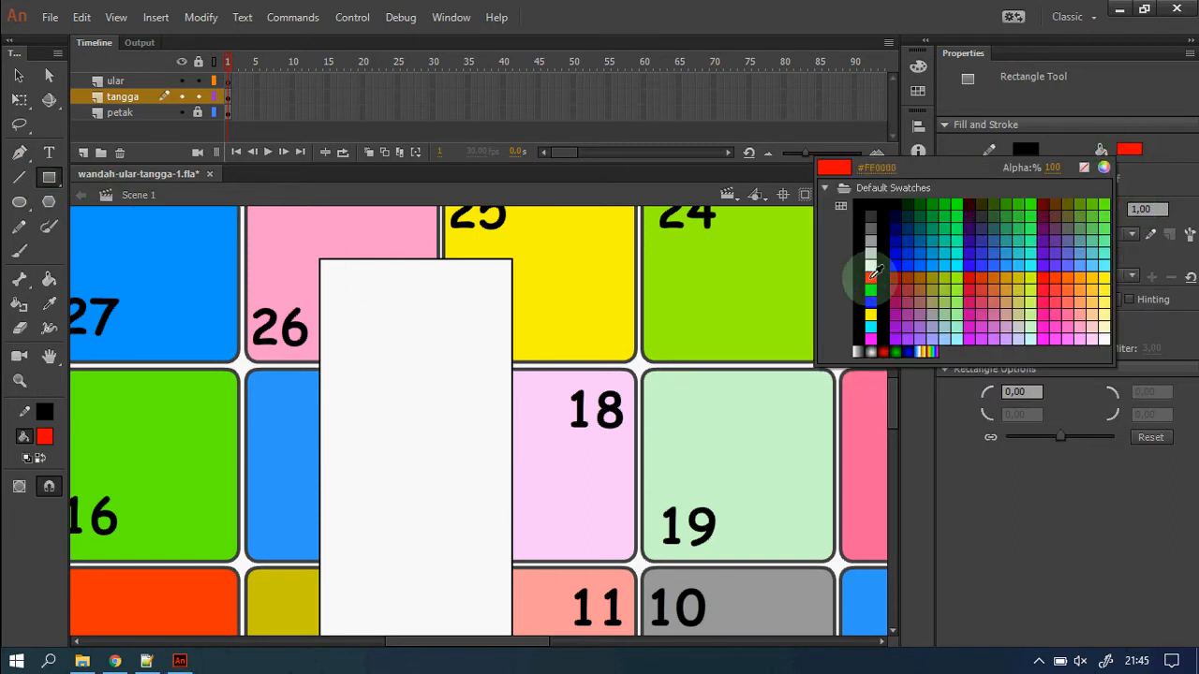
{"action": "left_click", "coordinate": [871, 278]}
{"action": "left_click_drag", "start_coordinate": [365, 272], "coordinate": [477, 302]}
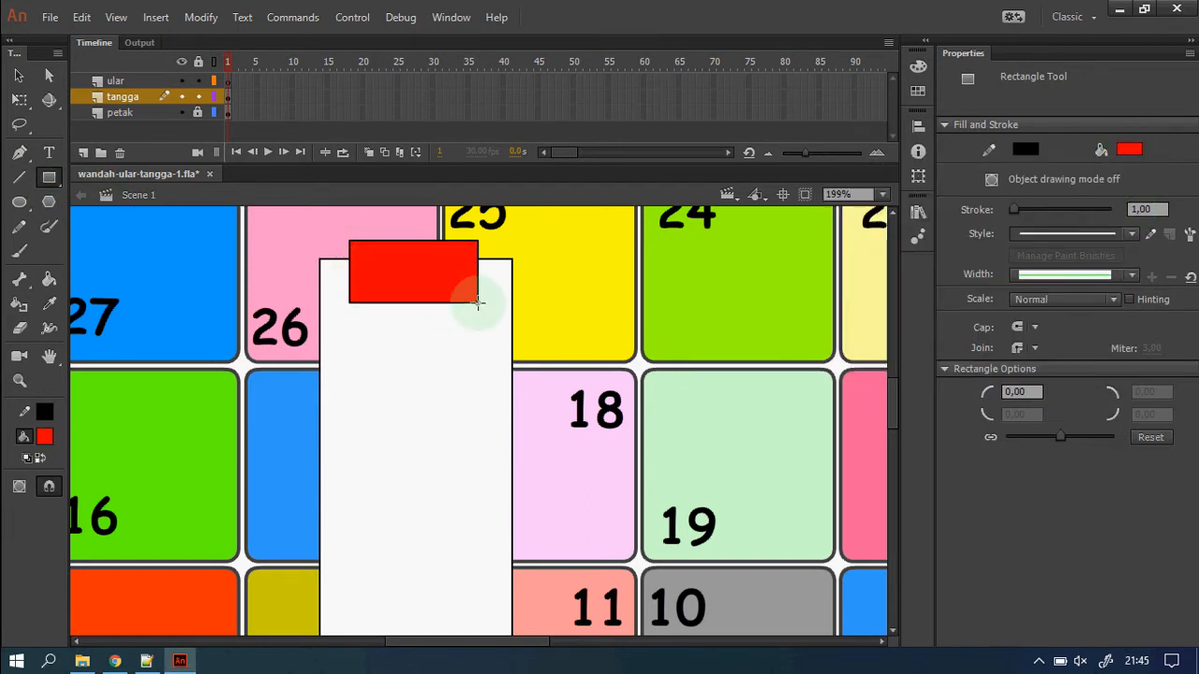
{"action": "left_click", "coordinate": [18, 75]}
{"action": "double_click", "coordinate": [443, 297]}
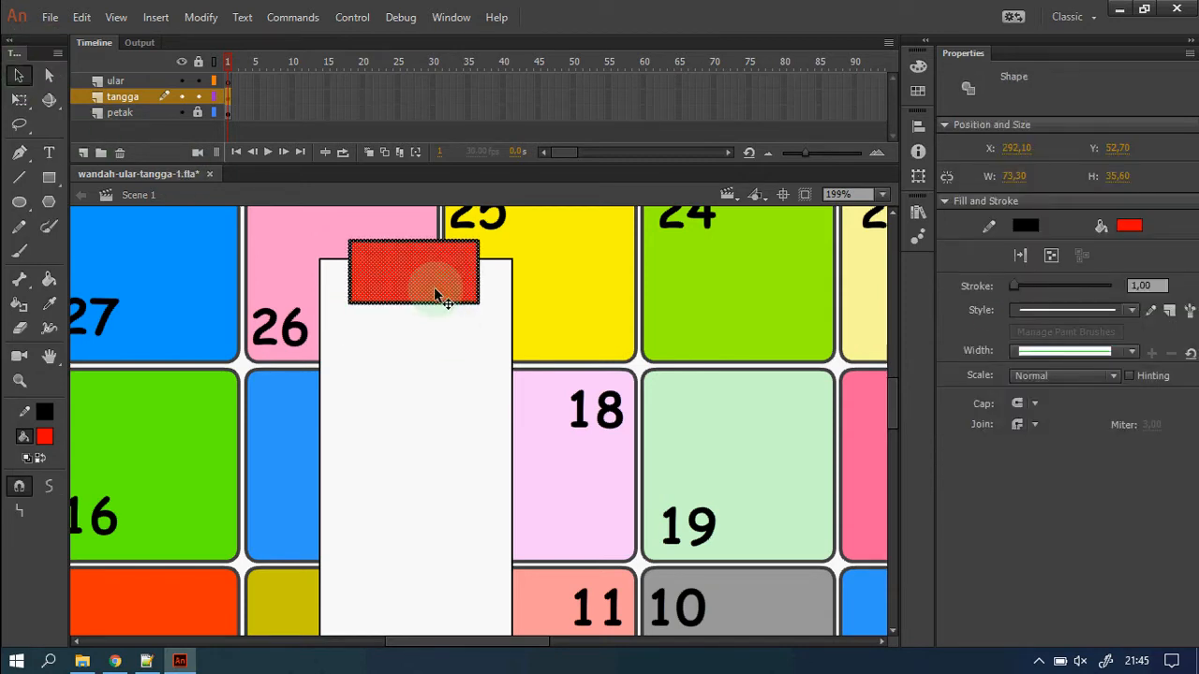
Paste a copy of the red rung in place and move it below the first.
{"action": "right_click", "coordinate": [444, 295]}
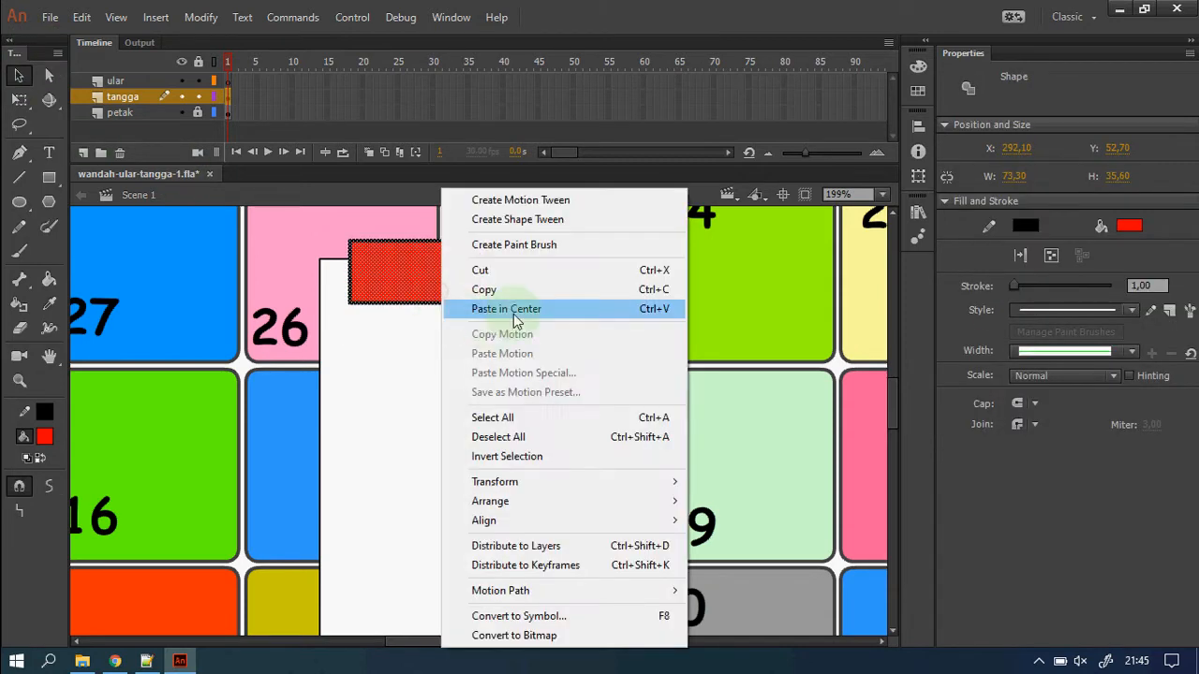
{"action": "left_click", "coordinate": [510, 287]}
{"action": "right_click", "coordinate": [584, 313]}
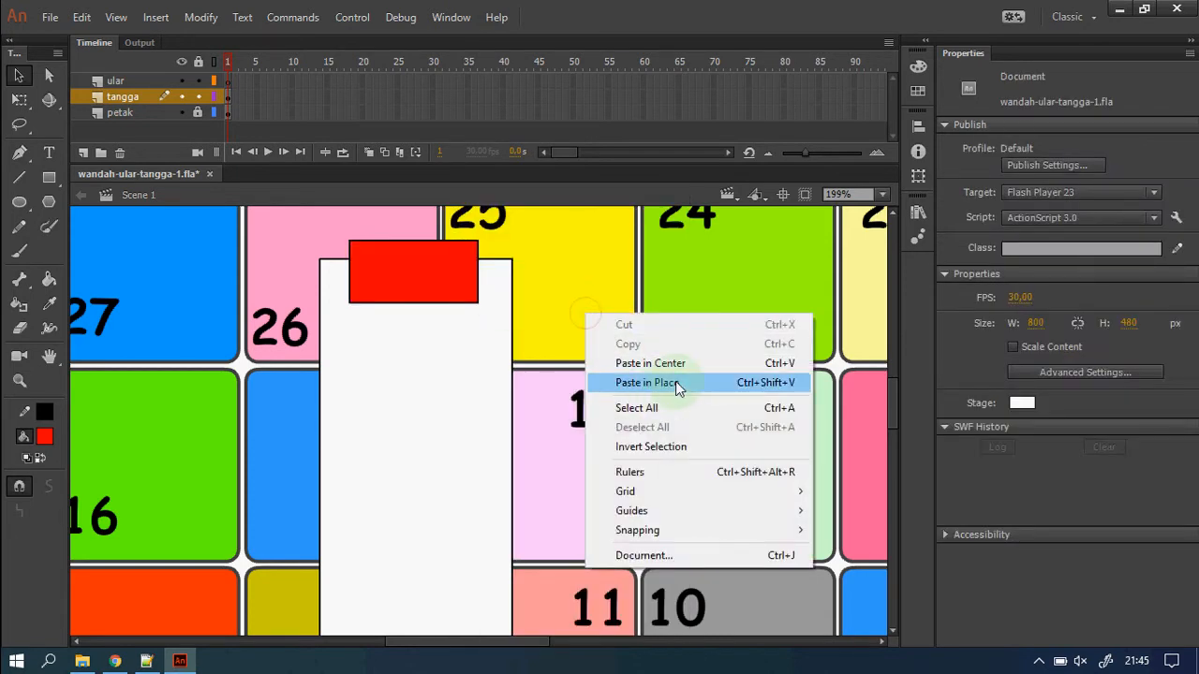
{"action": "left_click", "coordinate": [646, 382]}
{"action": "left_click_drag", "start_coordinate": [441, 316], "coordinate": [412, 375]}
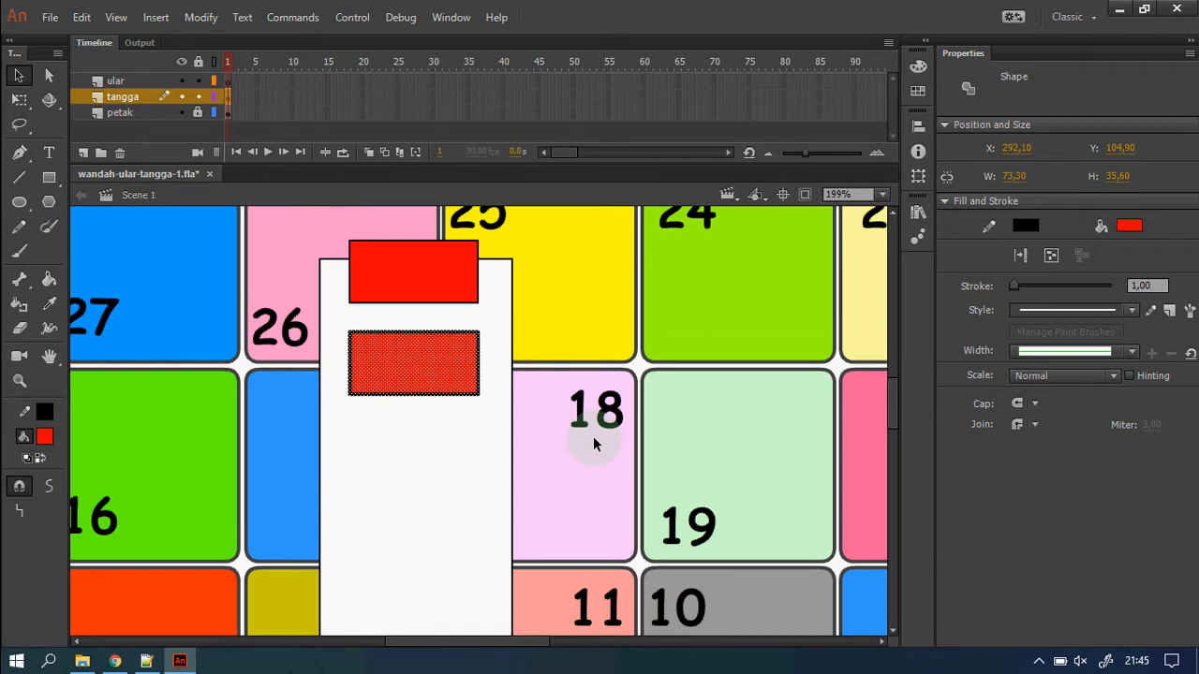
Paste another rung copy and move it further down as the third rung.
{"action": "right_click", "coordinate": [436, 369]}
{"action": "left_click", "coordinate": [509, 292]}
{"action": "right_click", "coordinate": [589, 367]}
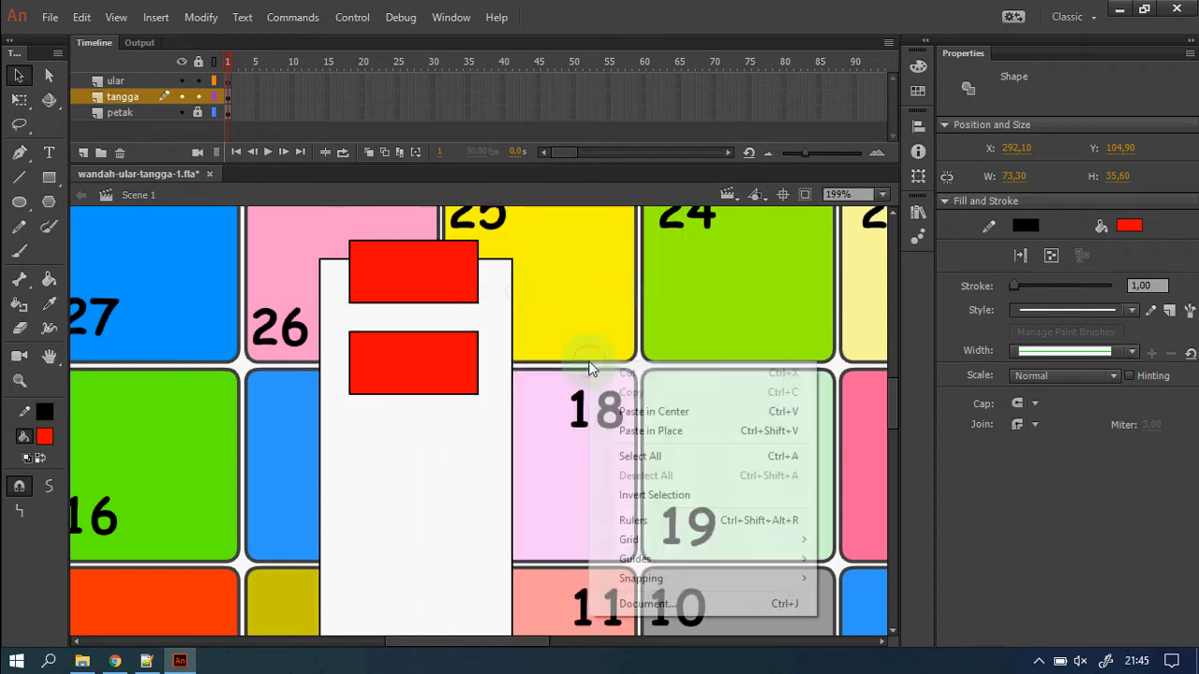
{"action": "left_click", "coordinate": [651, 431]}
{"action": "scroll", "coordinate": [621, 424], "scroll_direction": "down", "scroll_amount": 2}
{"action": "scroll", "coordinate": [389, 291], "scroll_direction": "up", "scroll_amount": 1}
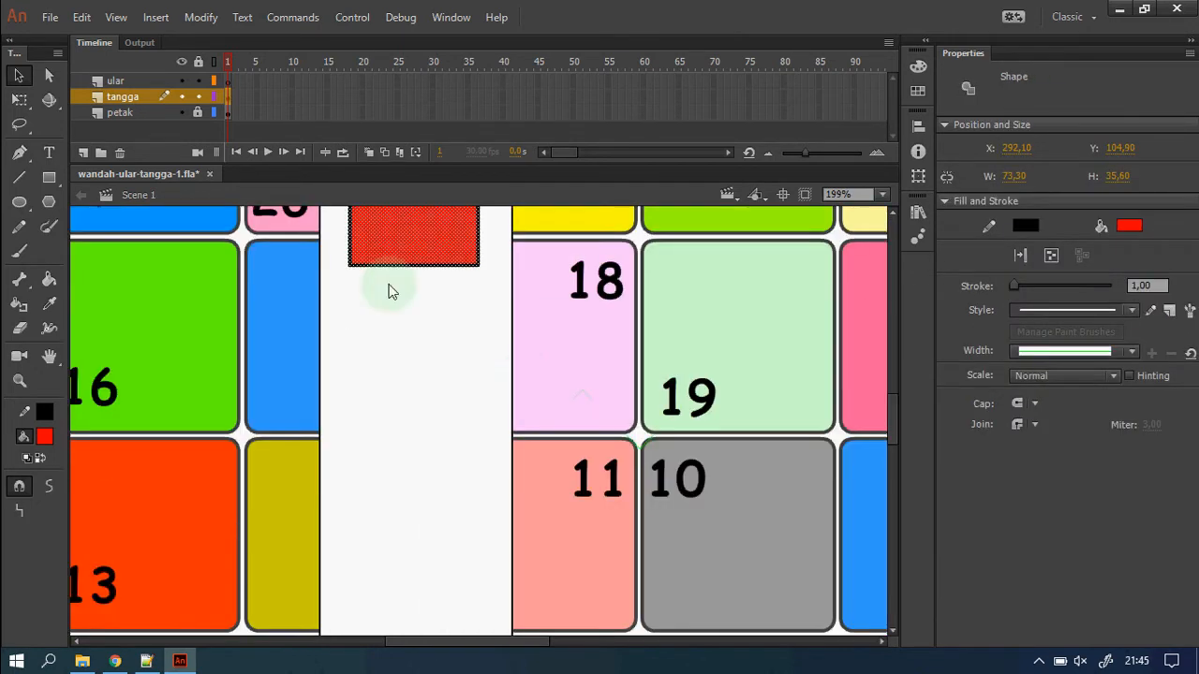
{"action": "left_click_drag", "start_coordinate": [401, 249], "coordinate": [395, 324]}
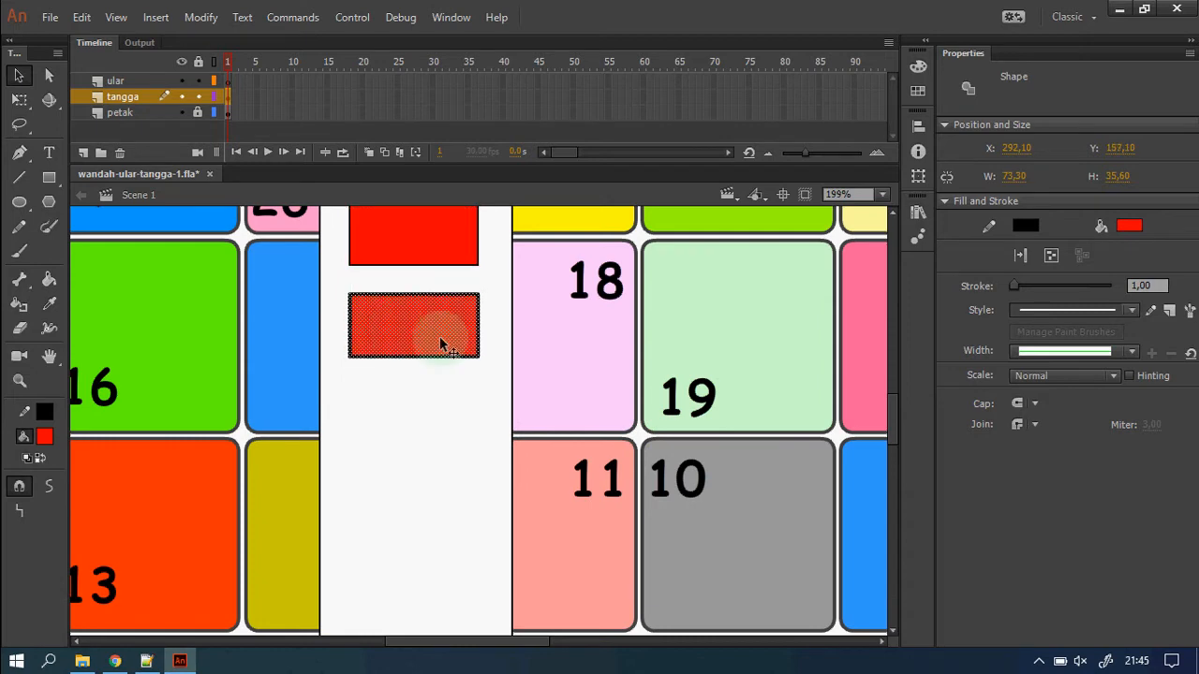
{"action": "key", "text": "z"}
{"action": "left_click", "coordinate": [456, 346]}
Copy the three red rungs and paste them in place below the originals.
{"action": "scroll", "coordinate": [529, 439], "scroll_direction": "down", "scroll_amount": 2}
{"action": "scroll", "coordinate": [532, 441], "scroll_direction": "up", "scroll_amount": 2}
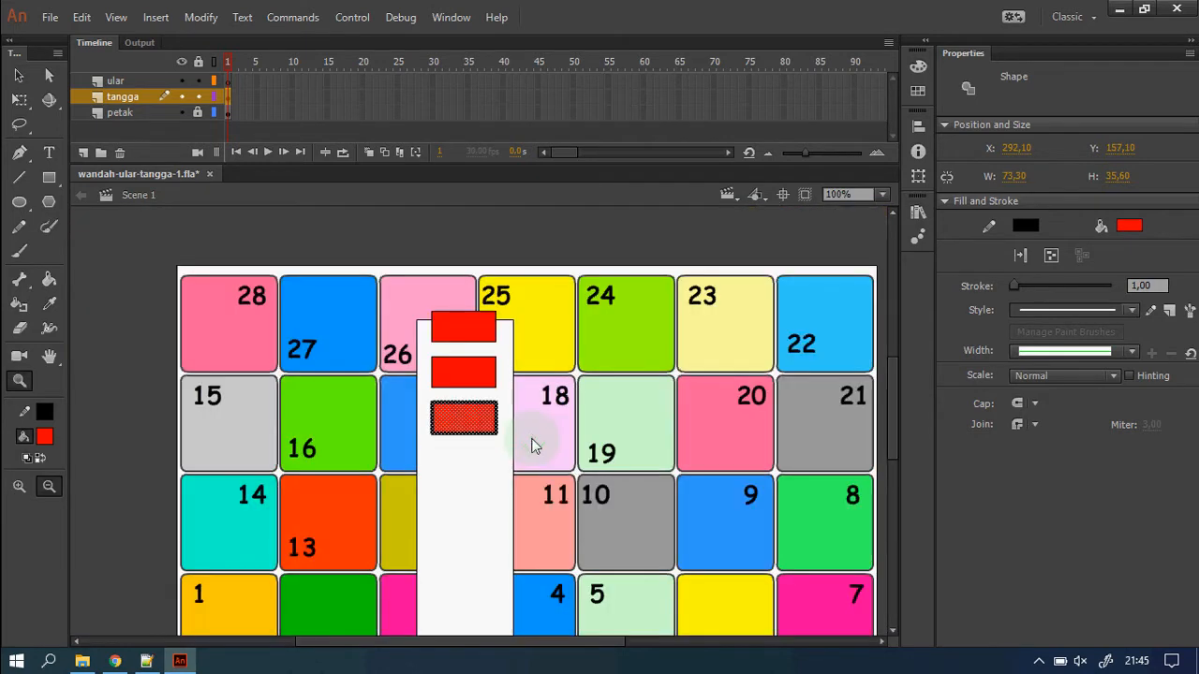
{"action": "key", "text": "v"}
{"action": "left_click", "coordinate": [469, 374], "text": "shift"}
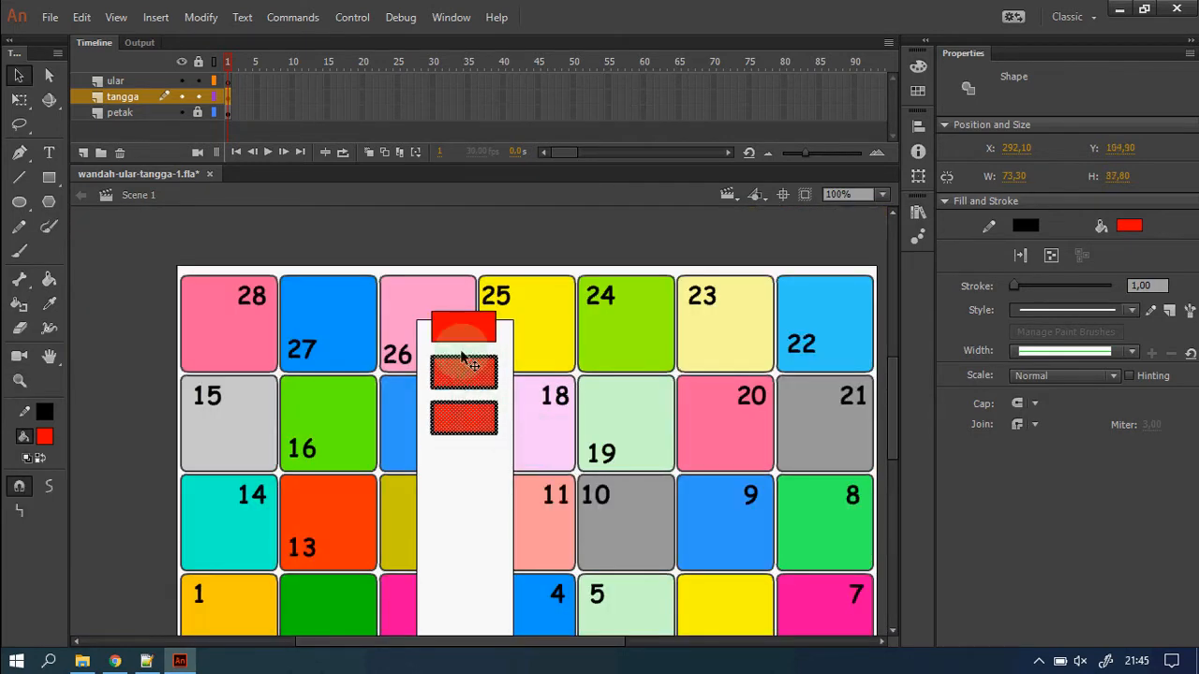
{"action": "left_click", "coordinate": [465, 335], "text": "shift"}
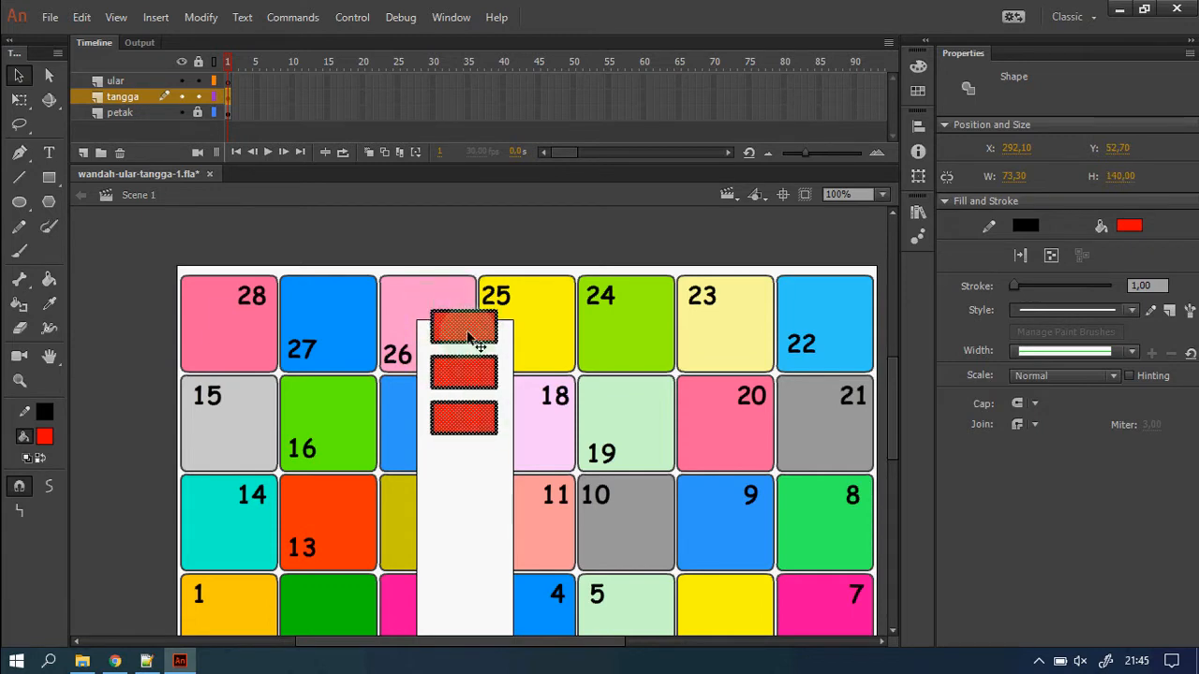
{"action": "right_click", "coordinate": [471, 339]}
{"action": "left_click", "coordinate": [549, 289]}
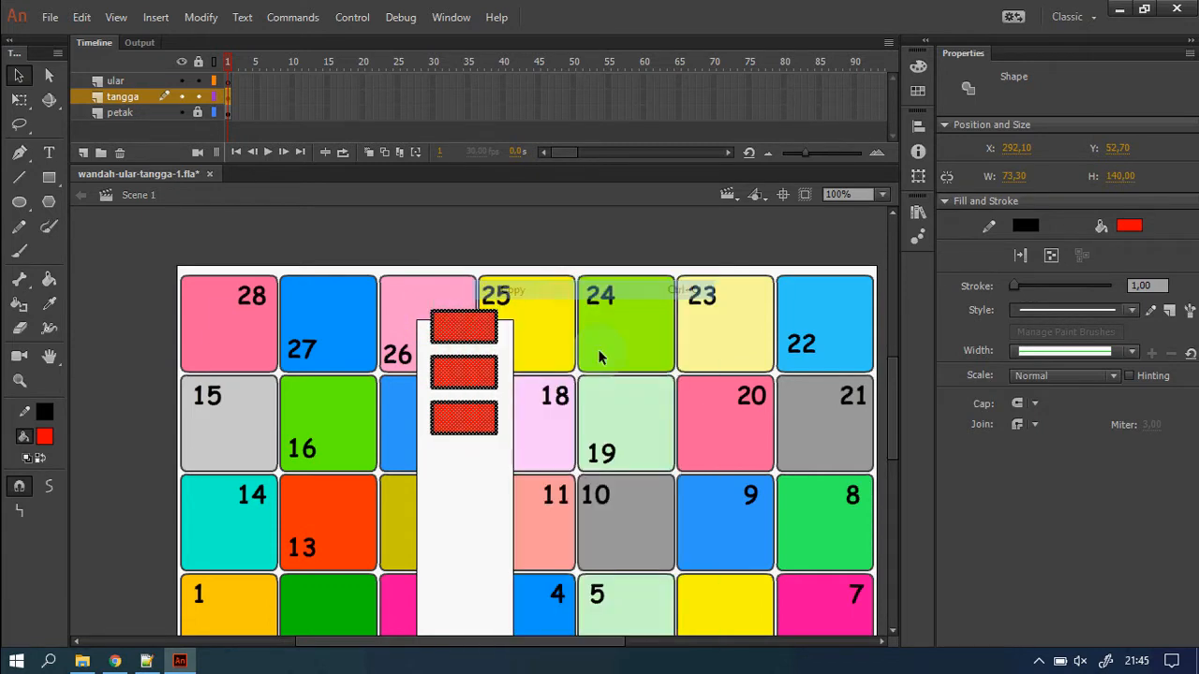
{"action": "right_click", "coordinate": [652, 403]}
{"action": "left_click", "coordinate": [690, 434]}
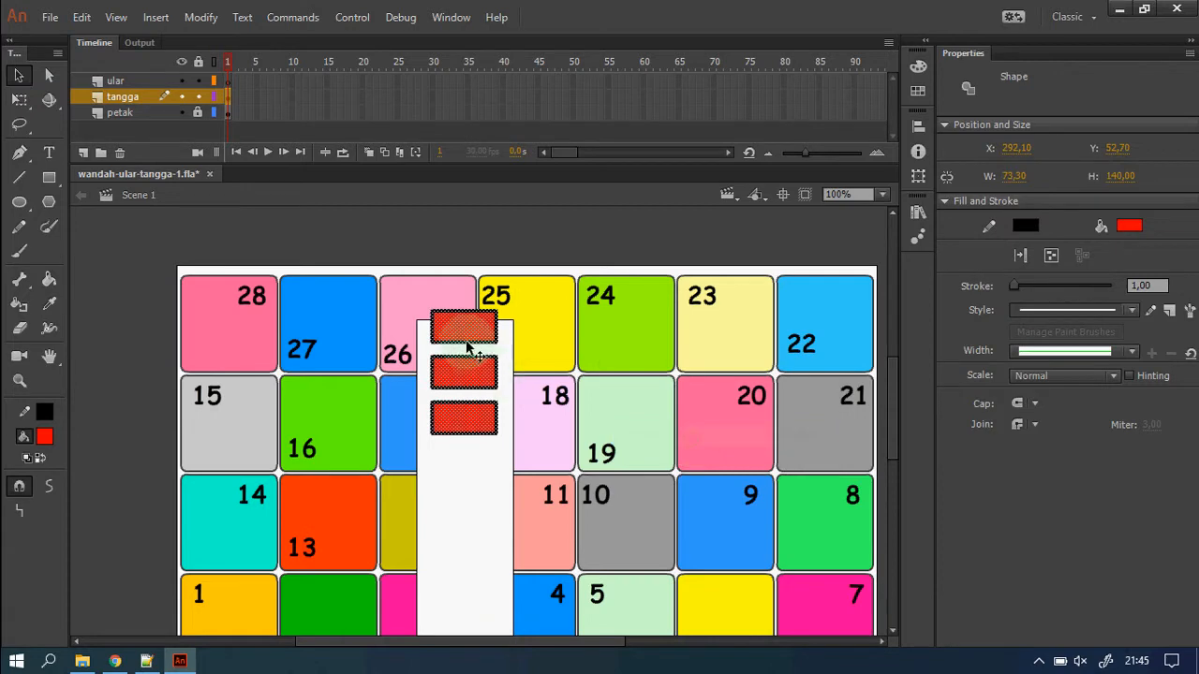
{"action": "left_click_drag", "start_coordinate": [464, 337], "coordinate": [463, 471]}
Nudge the pasted rungs up slightly to even the spacing.
{"action": "scroll", "coordinate": [506, 464], "scroll_direction": "down", "scroll_amount": 2}
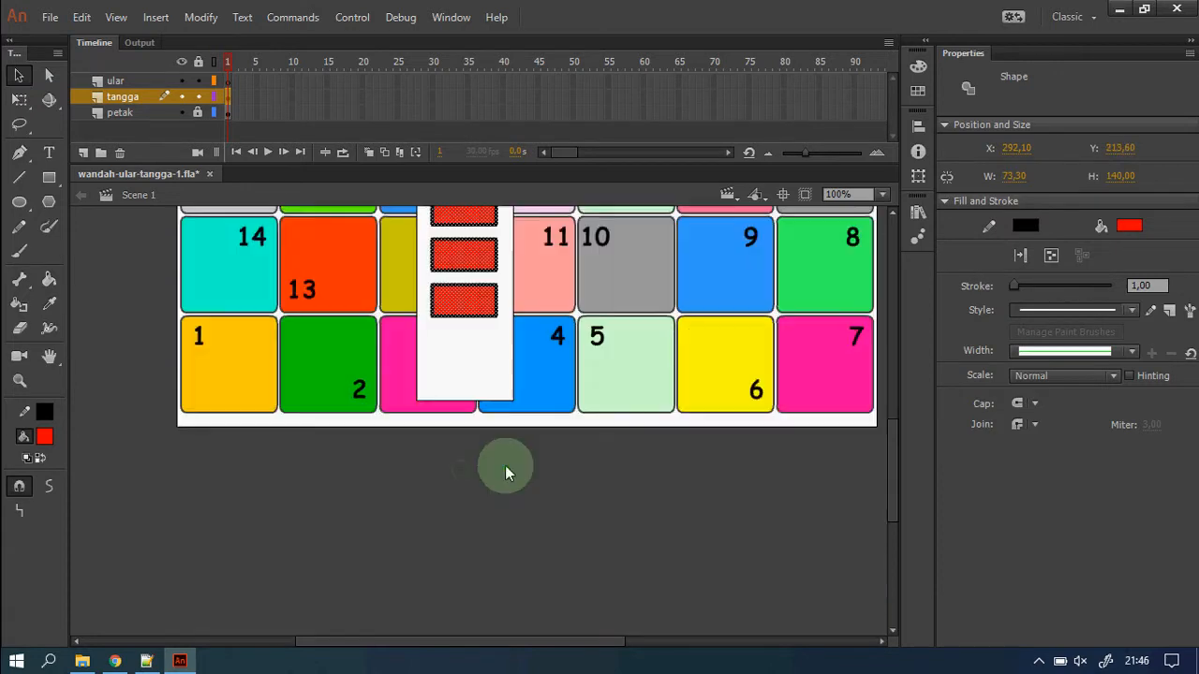
{"action": "scroll", "coordinate": [506, 464], "scroll_direction": "up", "scroll_amount": 1}
{"action": "right_click", "coordinate": [457, 346]}
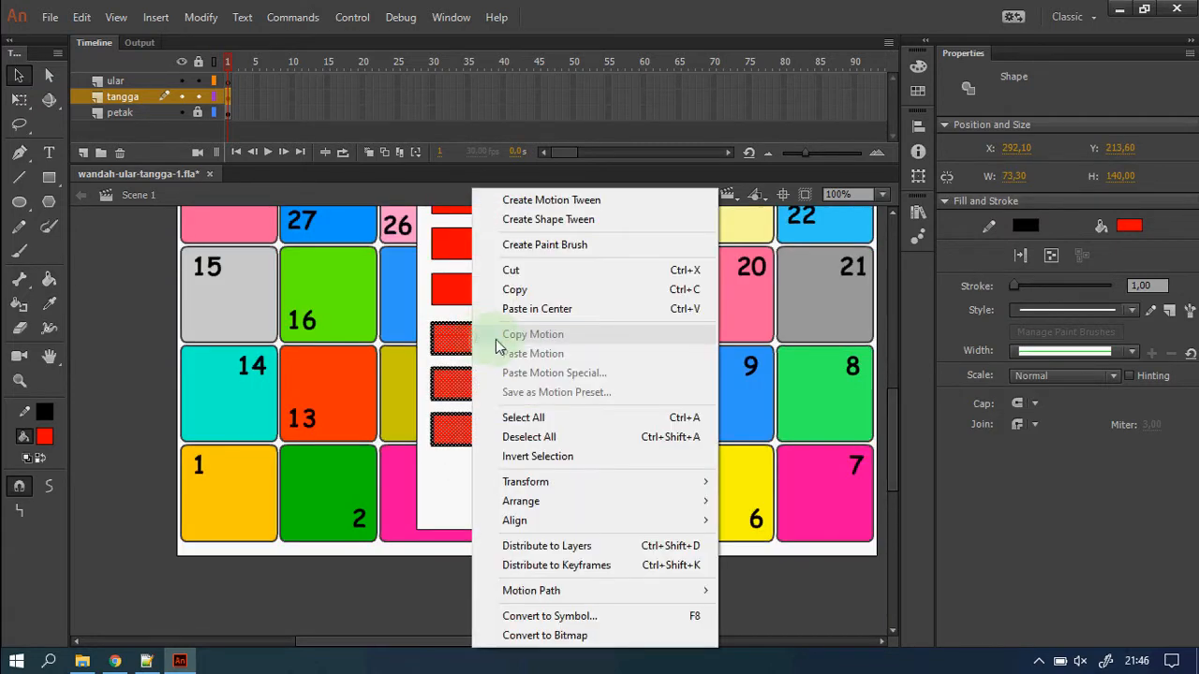
{"action": "left_click", "coordinate": [456, 349]}
{"action": "left_click_drag", "start_coordinate": [480, 350], "coordinate": [479, 345]}
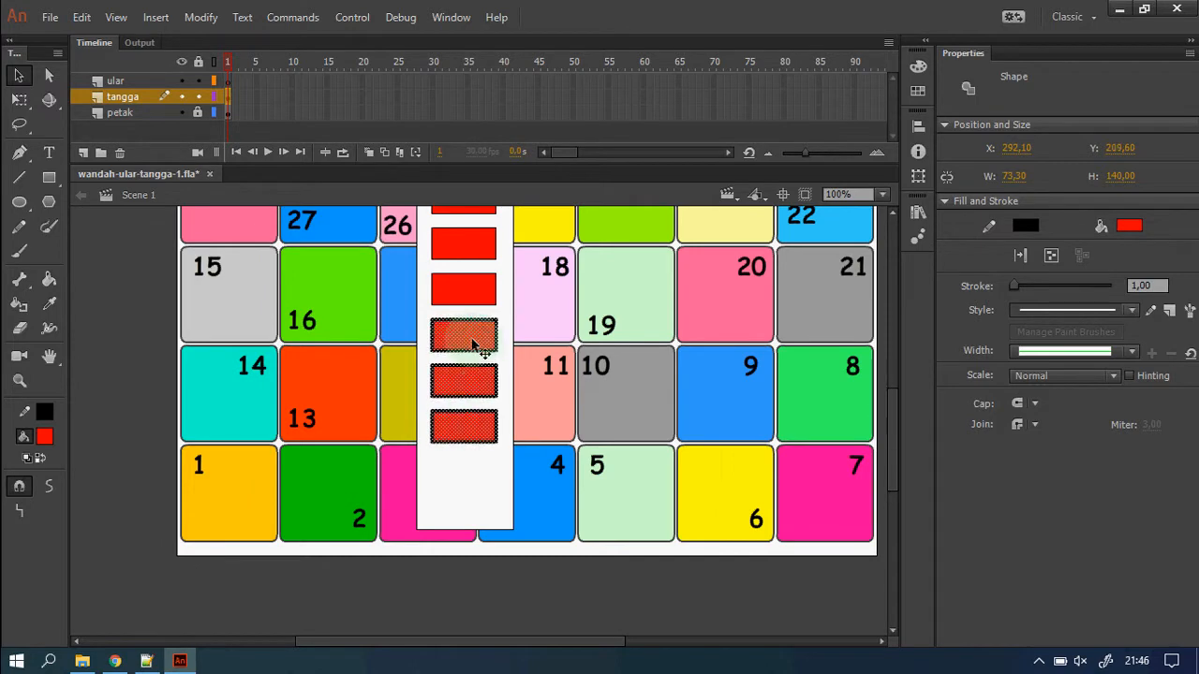
Paste another set of three rungs lower, the last sitting just below the board.
{"action": "right_click", "coordinate": [442, 332]}
{"action": "left_click", "coordinate": [567, 290]}
{"action": "right_click", "coordinate": [592, 337]}
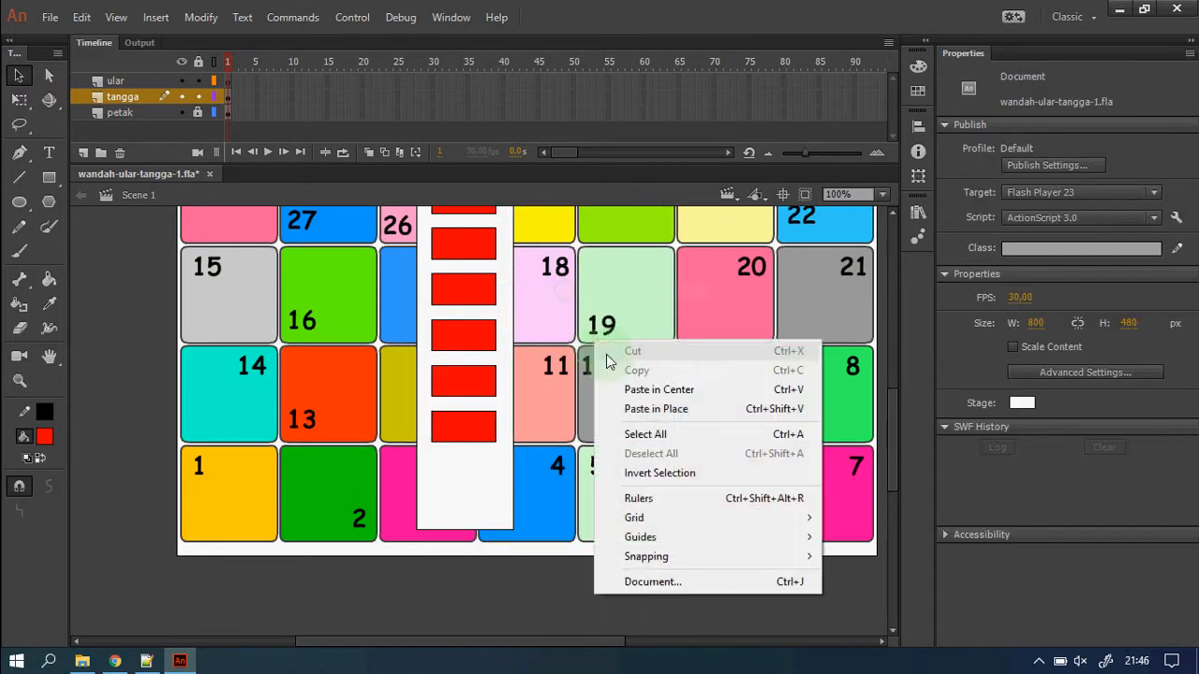
{"action": "left_click", "coordinate": [685, 409]}
{"action": "left_click_drag", "start_coordinate": [474, 368], "coordinate": [468, 487]}
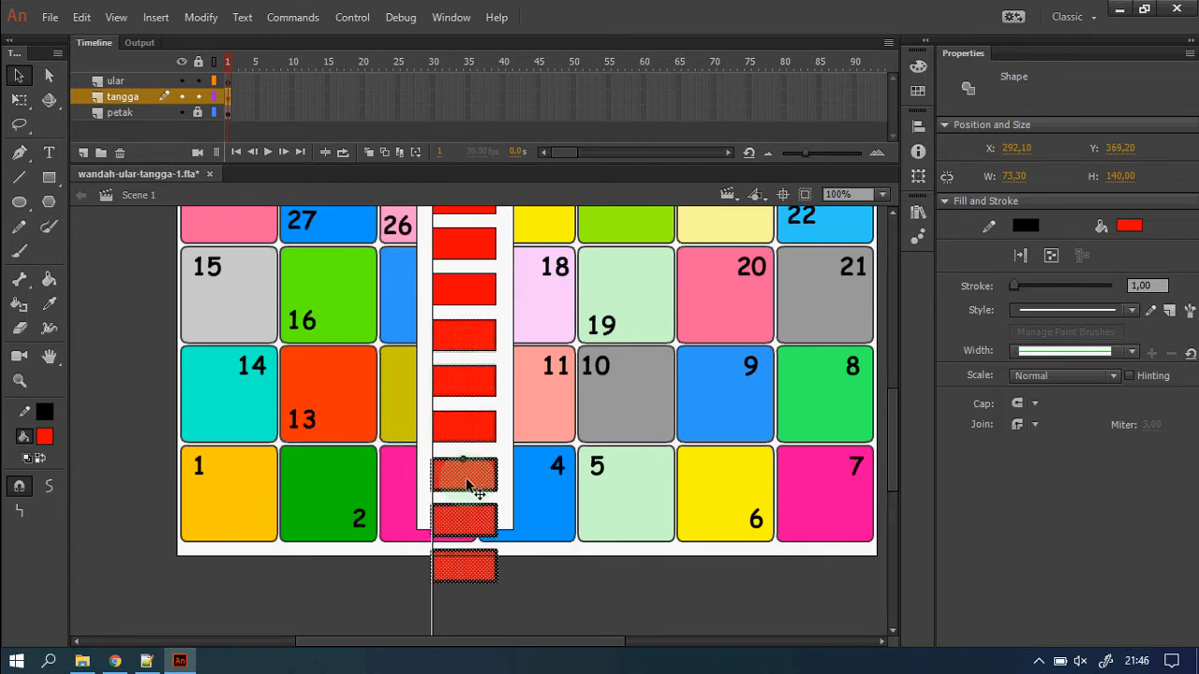
{"action": "left_click", "coordinate": [553, 494]}
{"action": "scroll", "coordinate": [543, 393], "scroll_direction": "up", "scroll_amount": 3}
{"action": "scroll", "coordinate": [540, 384], "scroll_direction": "down", "scroll_amount": 3}
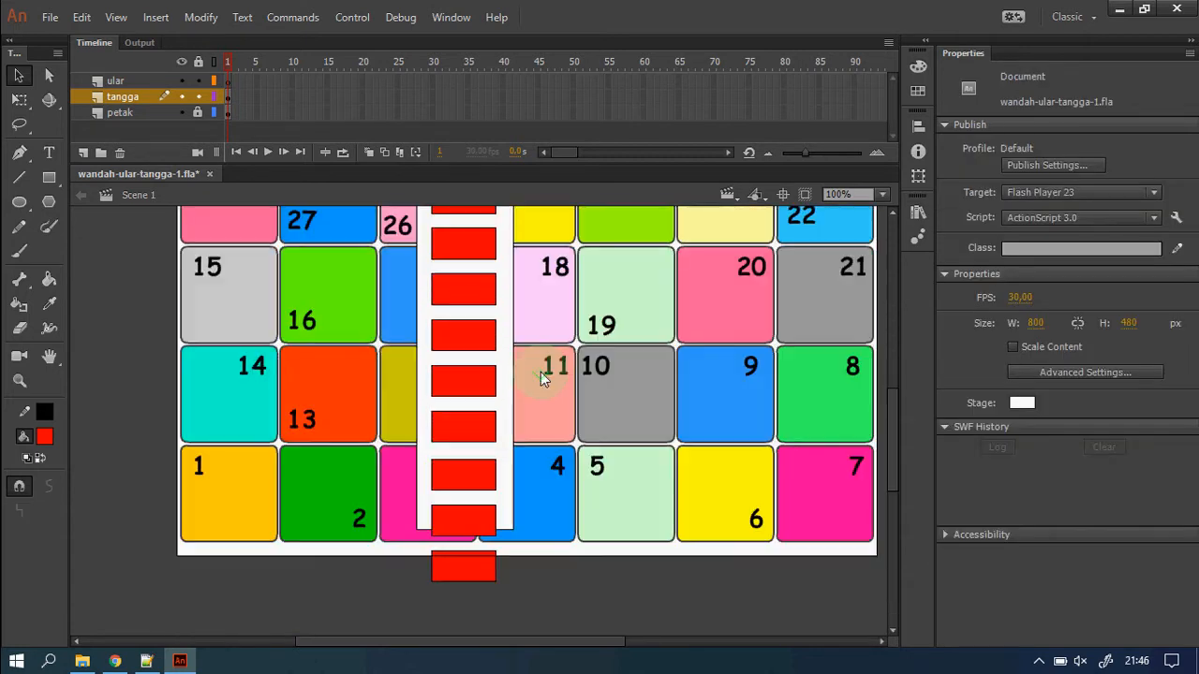
{"action": "scroll", "coordinate": [543, 375], "scroll_direction": "up", "scroll_amount": 3}
{"action": "key", "text": "z"}
{"action": "left_click", "coordinate": [580, 451]}
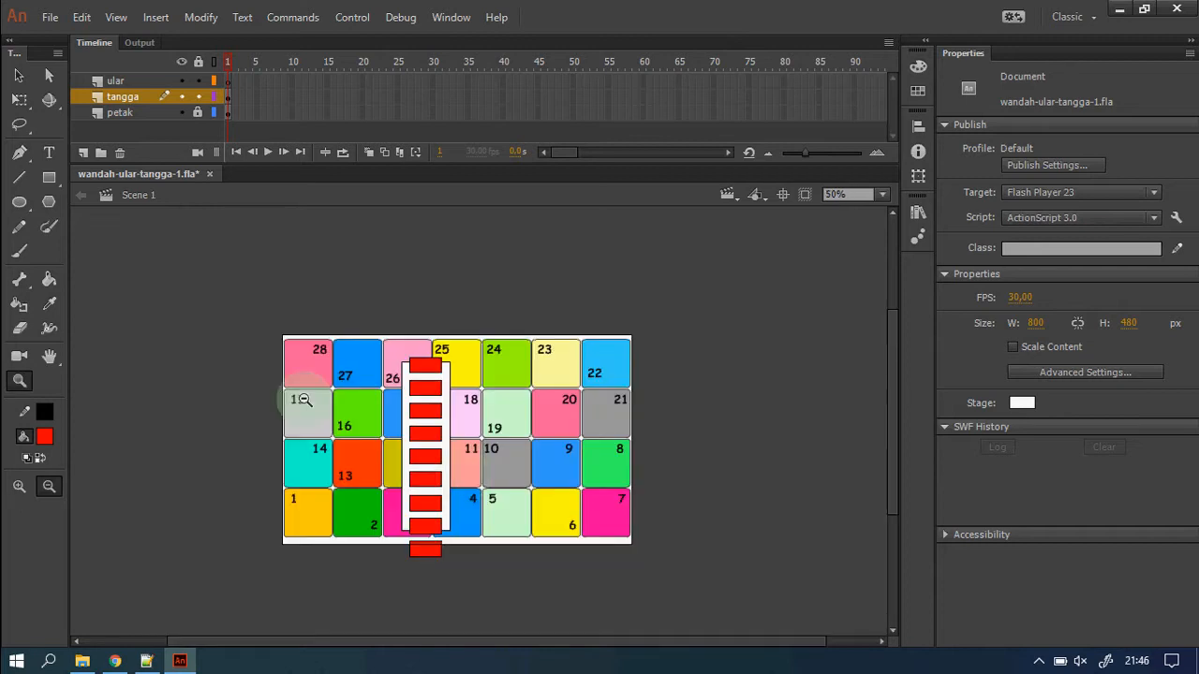
{"action": "left_click_drag", "start_coordinate": [246, 313], "coordinate": [667, 585]}
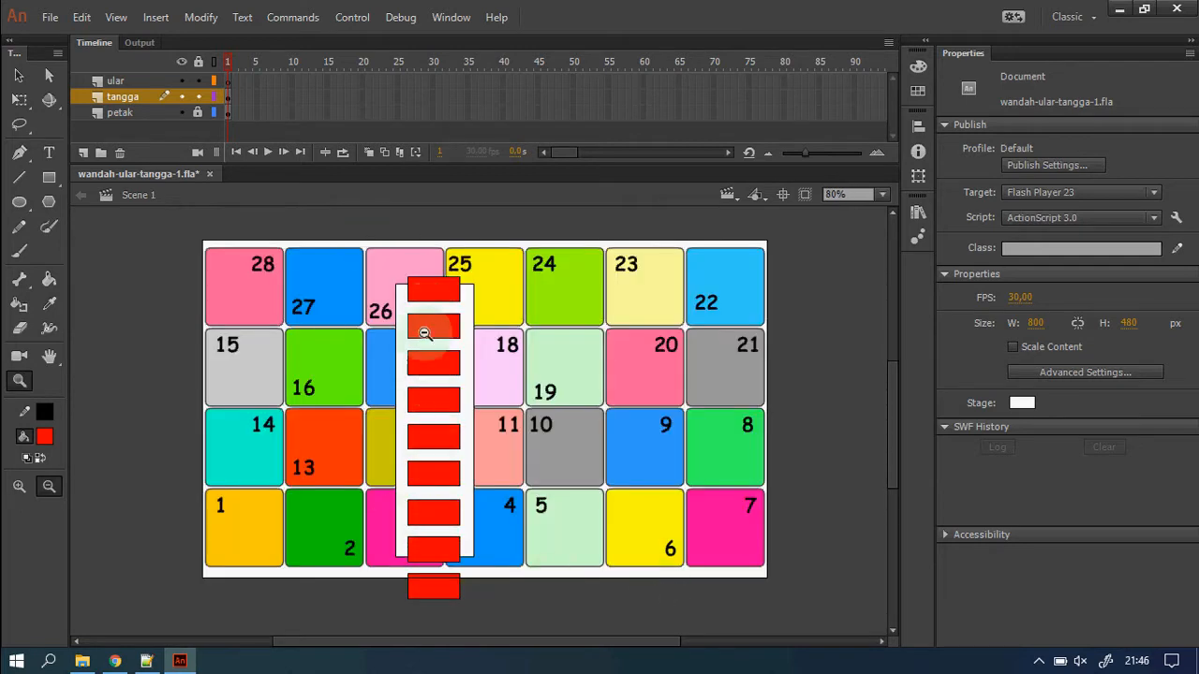
Hide the petak layer and fill the ladder's background shape with blue.
{"action": "left_click", "coordinate": [182, 112]}
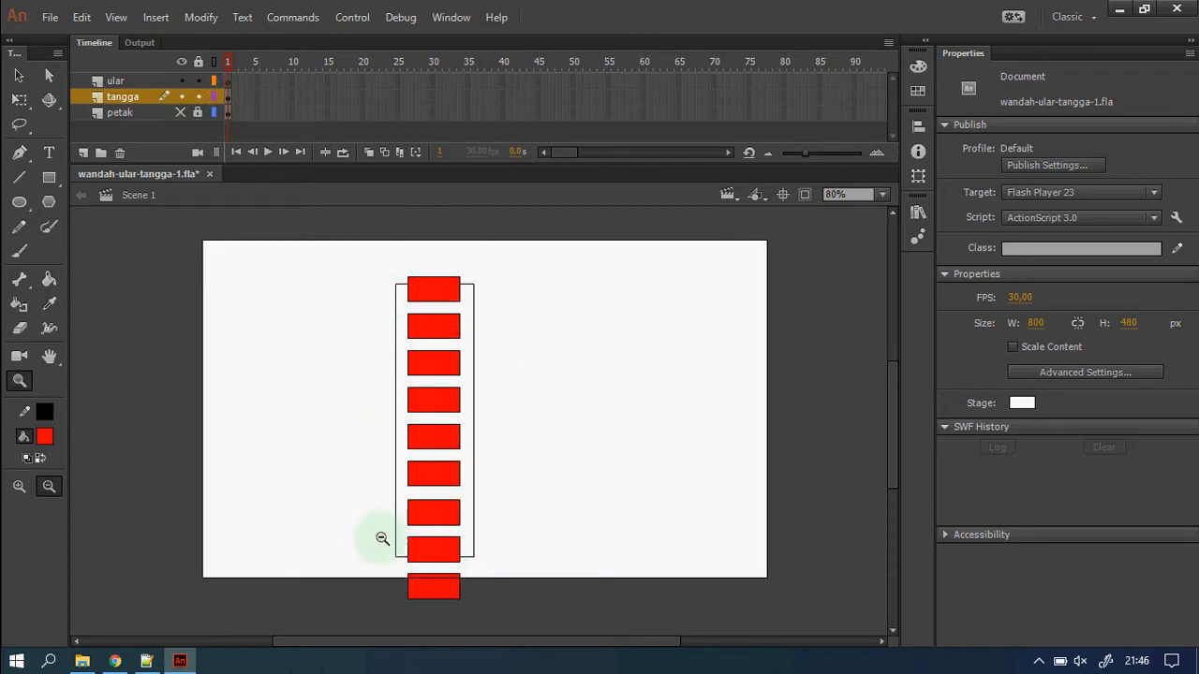
{"action": "left_click", "coordinate": [18, 77]}
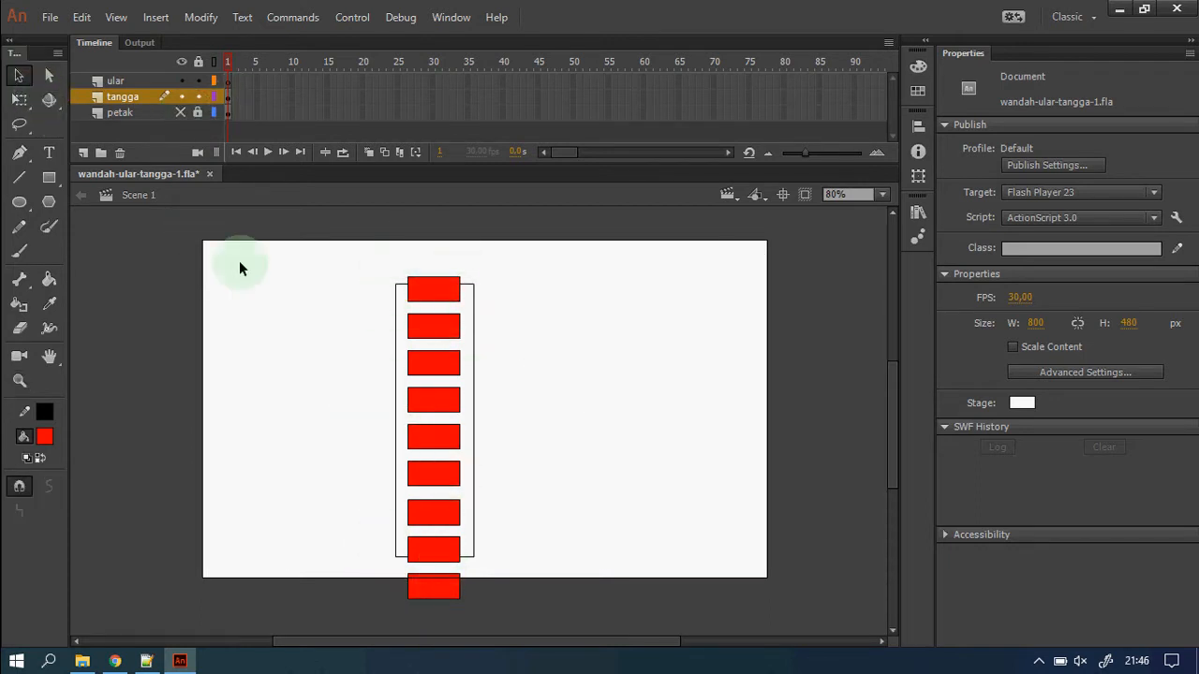
{"action": "left_click", "coordinate": [465, 351]}
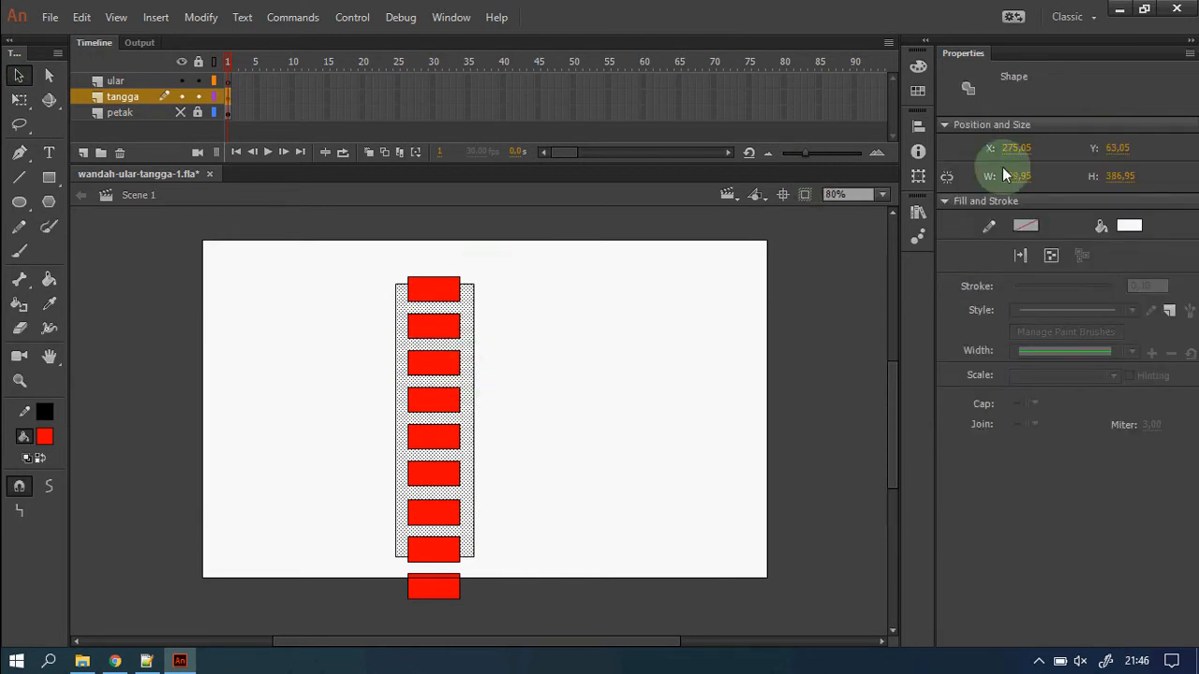
{"action": "left_click", "coordinate": [1130, 225]}
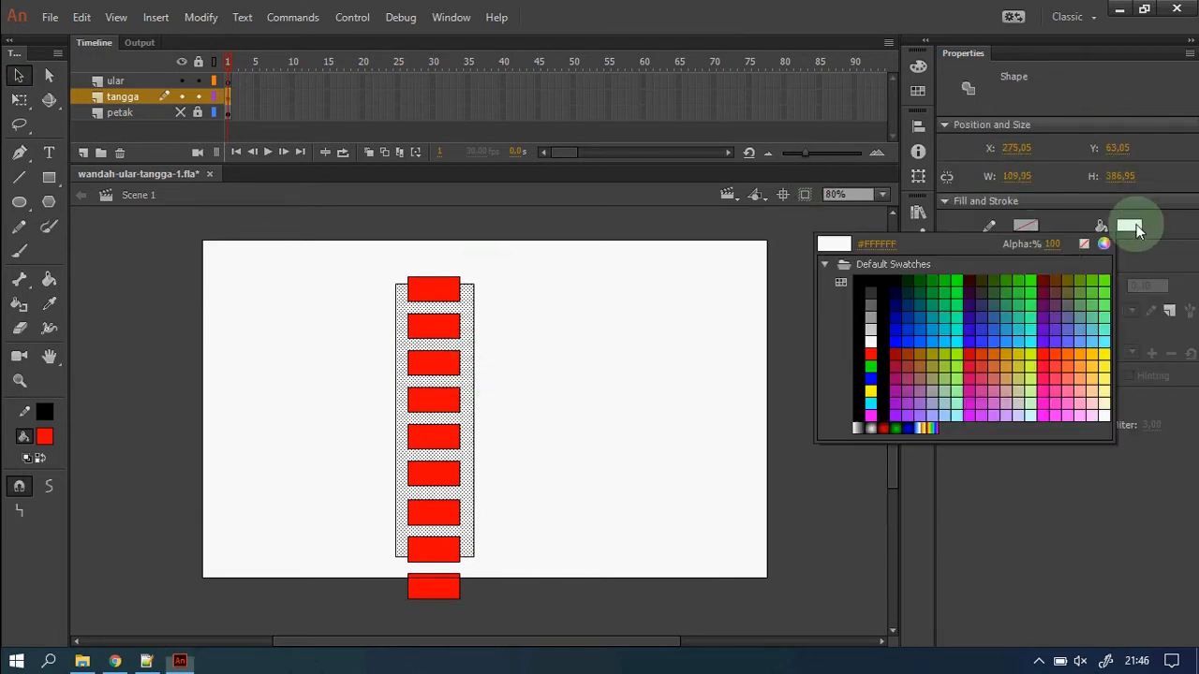
{"action": "left_click", "coordinate": [916, 332]}
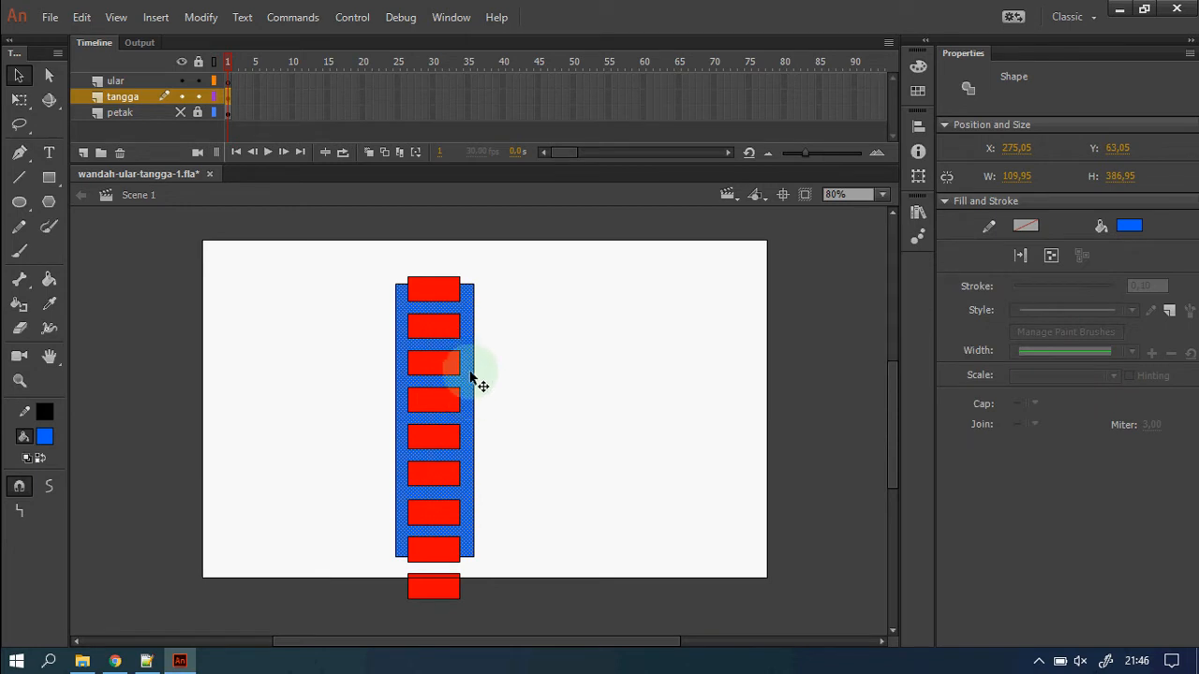
Move the blue ladder aside, delete the red-runged ladder, and bring the blue one back.
{"action": "left_click_drag", "start_coordinate": [467, 397], "coordinate": [680, 416]}
{"action": "left_click_drag", "start_coordinate": [331, 238], "coordinate": [509, 641]}
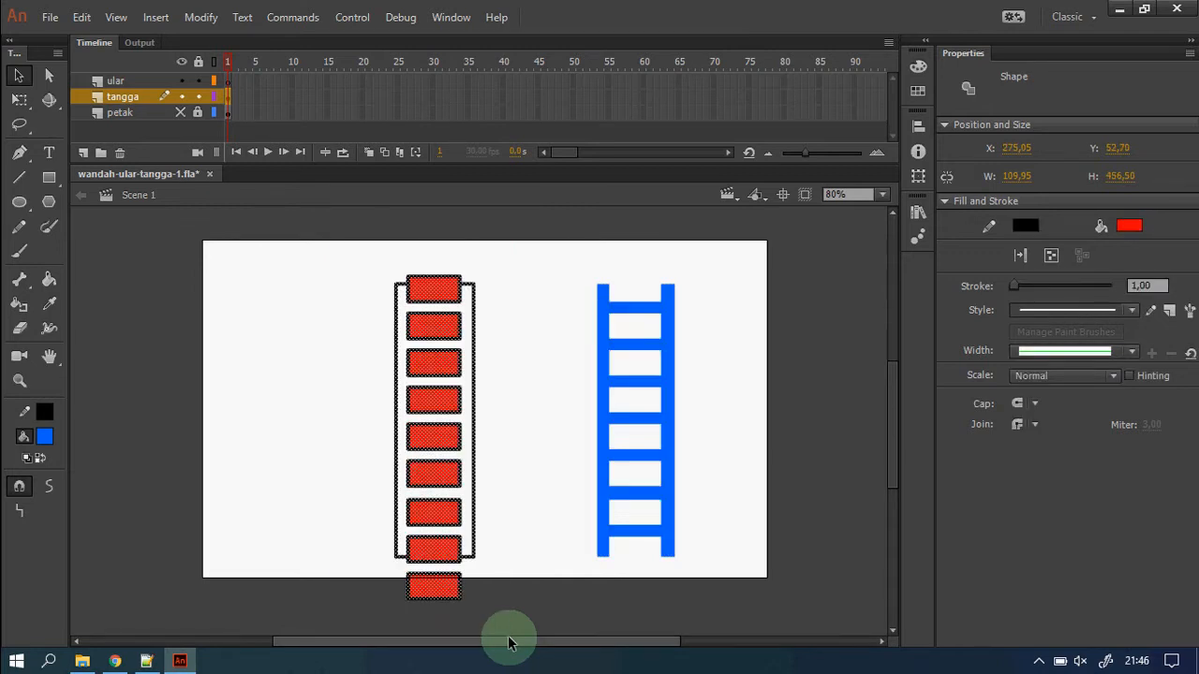
{"action": "key", "text": "Delete"}
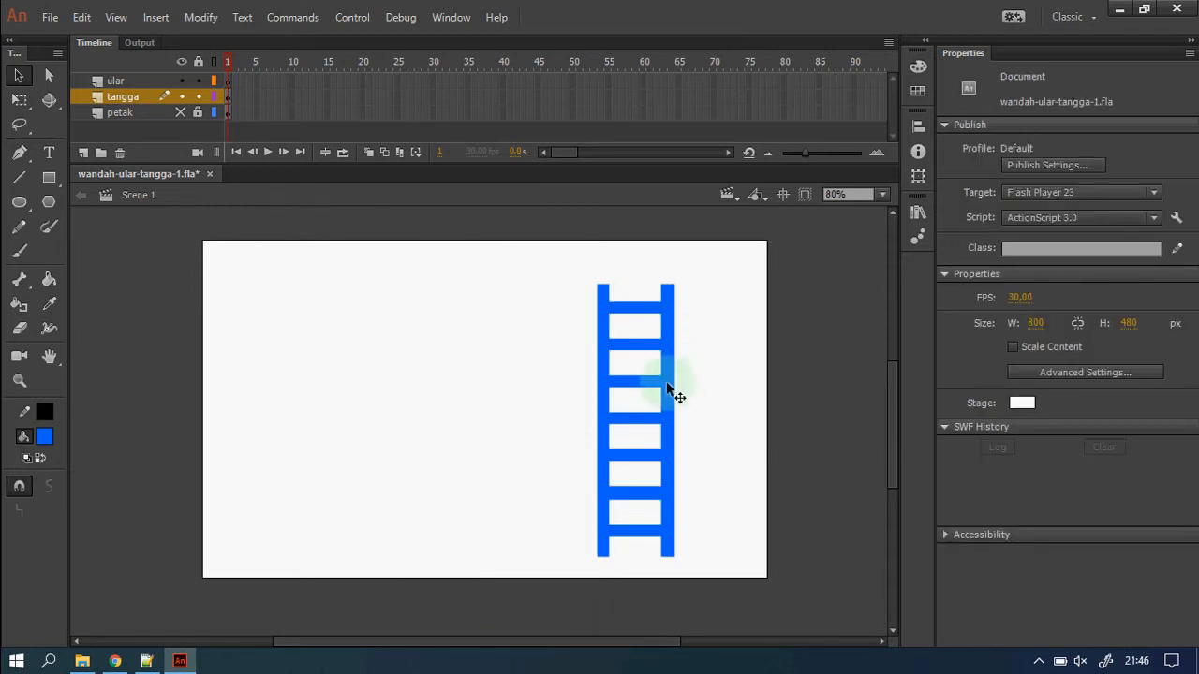
{"action": "left_click_drag", "start_coordinate": [670, 389], "coordinate": [481, 391]}
Unhide the petak board, move the blue ladder onto the left pasteboard and copy it.
{"action": "left_click", "coordinate": [538, 409]}
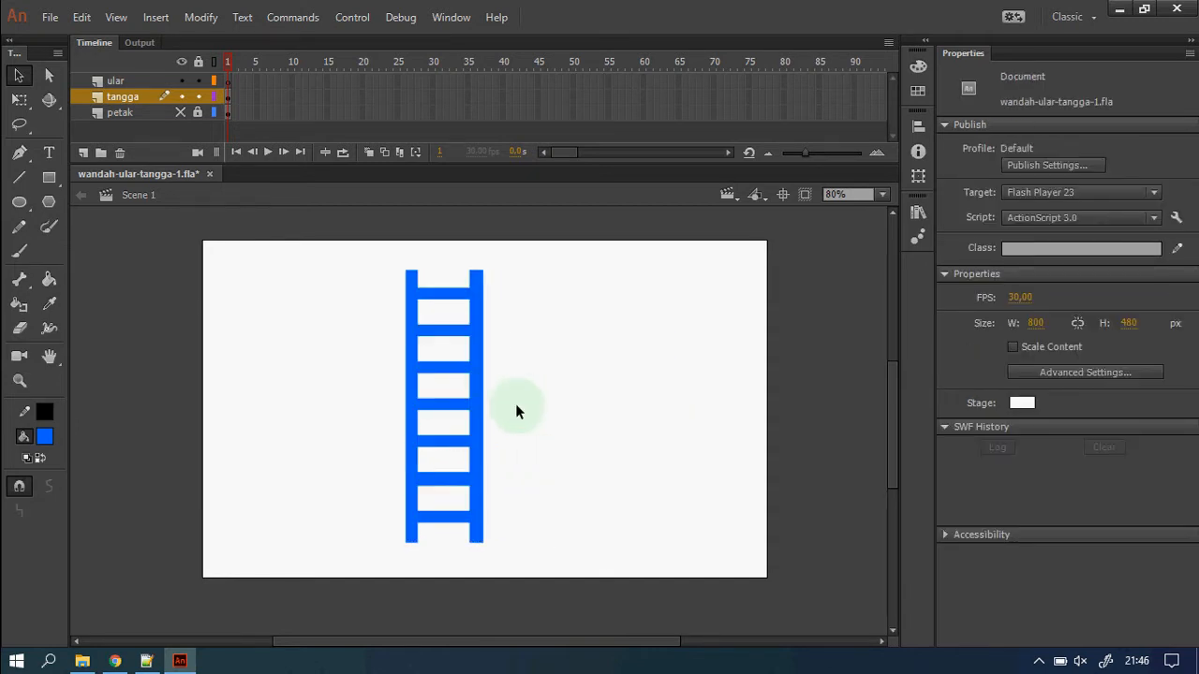
{"action": "left_click", "coordinate": [180, 112]}
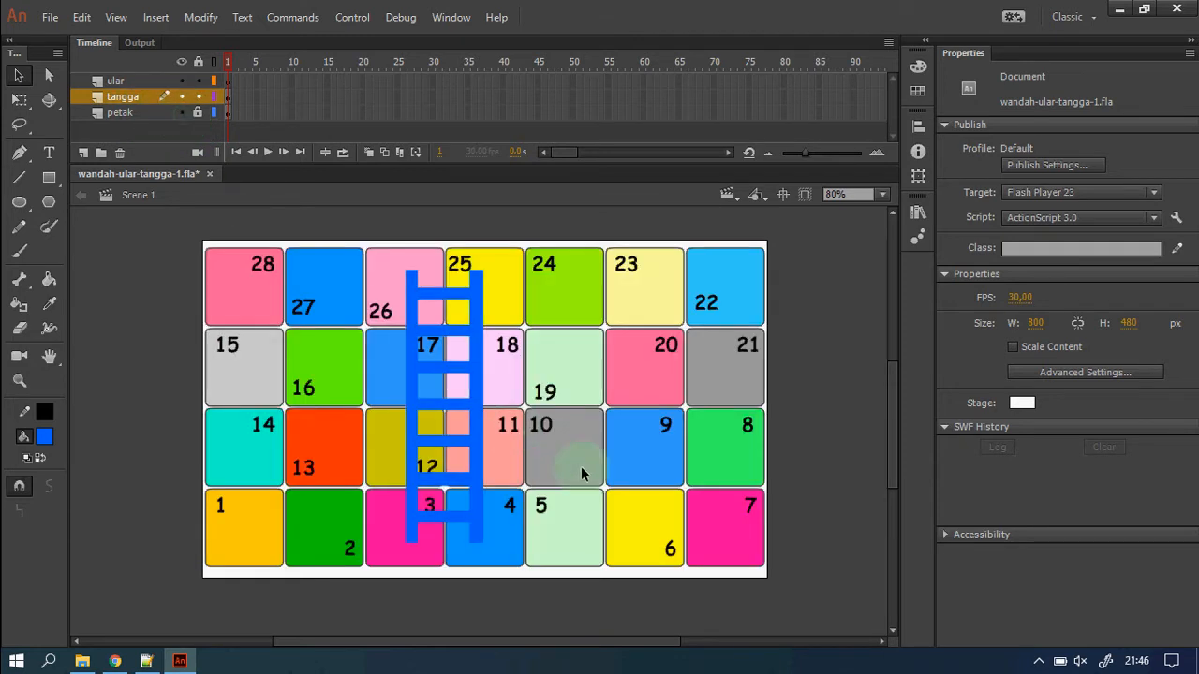
{"action": "left_click", "coordinate": [475, 378]}
{"action": "left_click_drag", "start_coordinate": [475, 378], "coordinate": [160, 394]}
{"action": "right_click", "coordinate": [159, 395]}
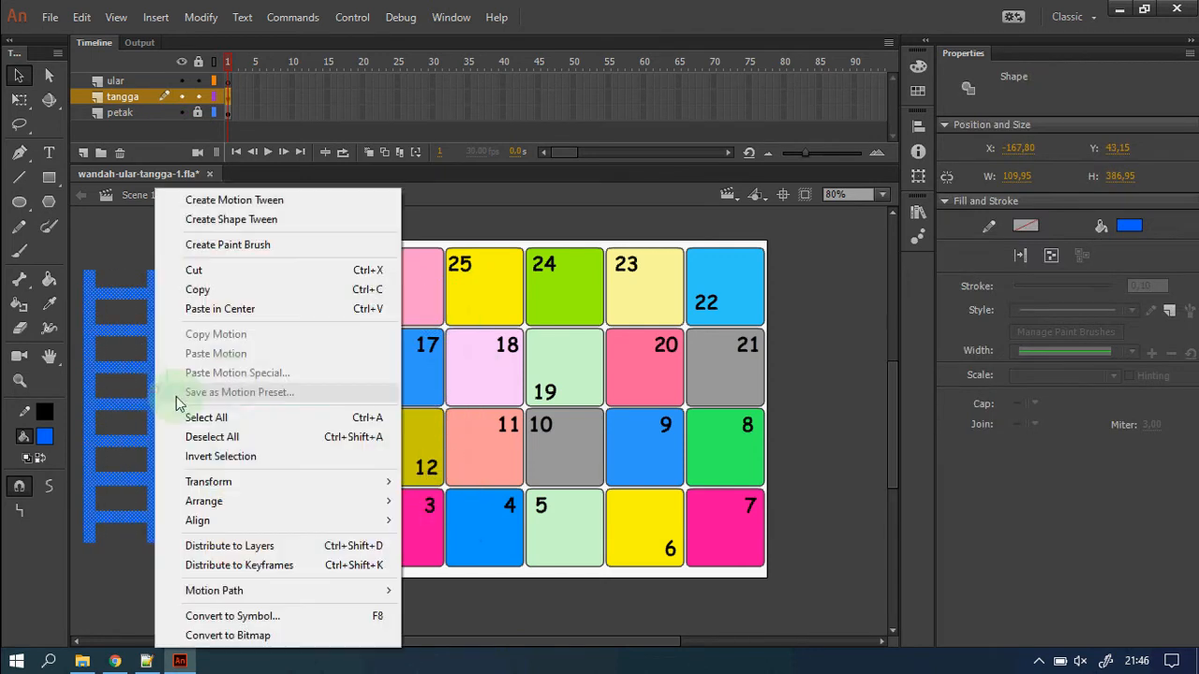
{"action": "left_click", "coordinate": [212, 289]}
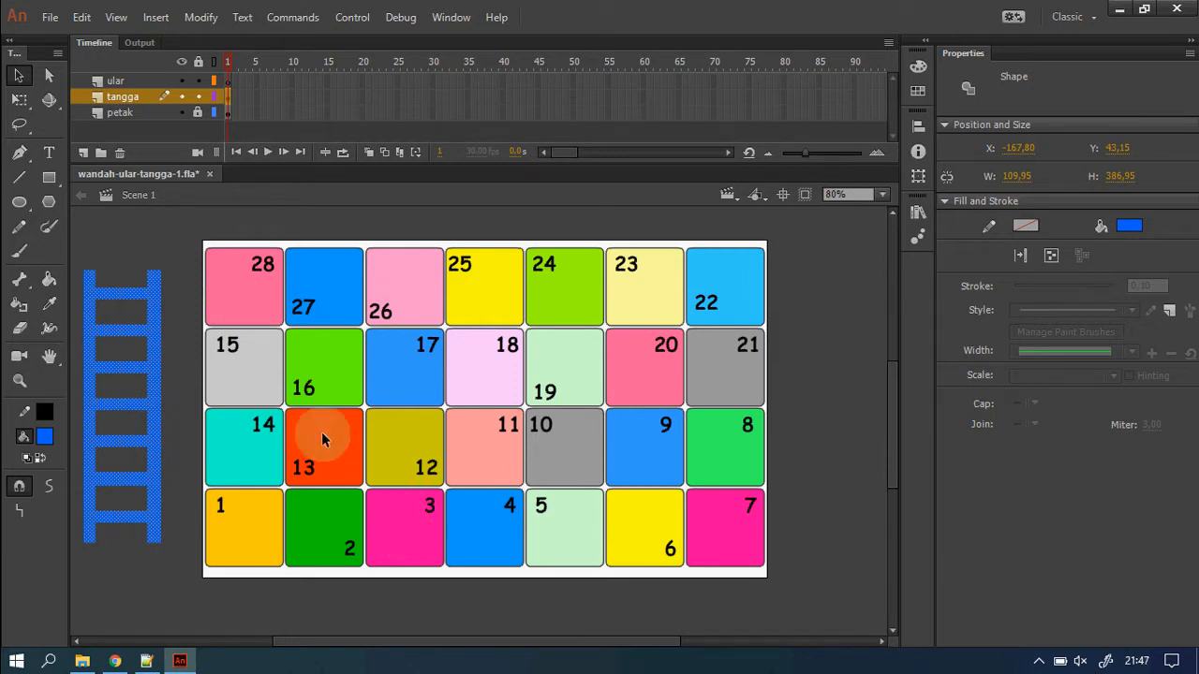
{"action": "left_click", "coordinate": [167, 362]}
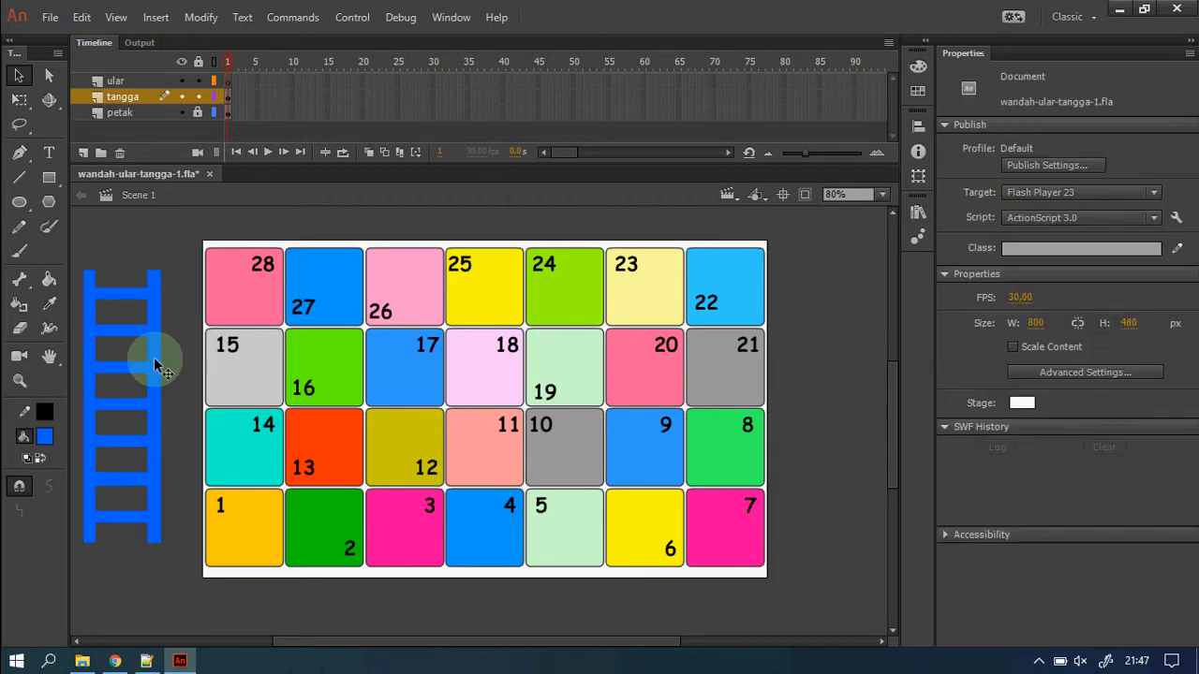
Copy the ladder's upper part, paste it in center and place it over squares 2–13.
{"action": "left_click_drag", "start_coordinate": [77, 251], "coordinate": [167, 390]}
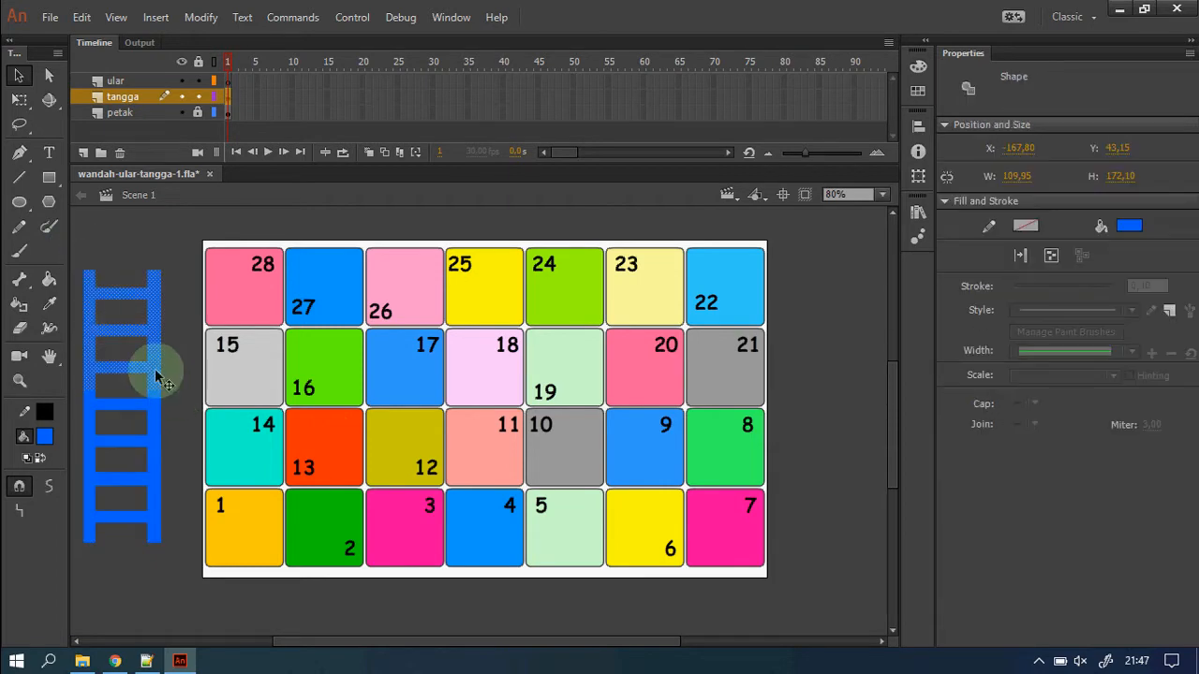
{"action": "right_click", "coordinate": [154, 365]}
{"action": "left_click", "coordinate": [229, 286]}
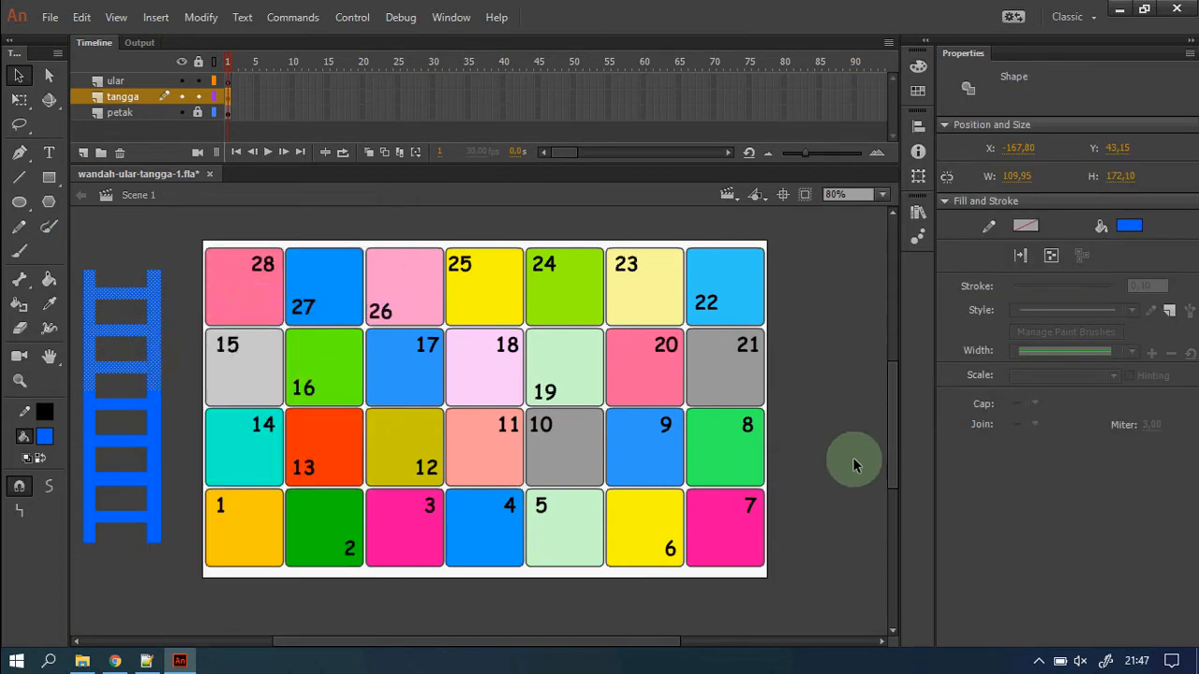
{"action": "right_click", "coordinate": [823, 430]}
{"action": "left_click", "coordinate": [885, 219]}
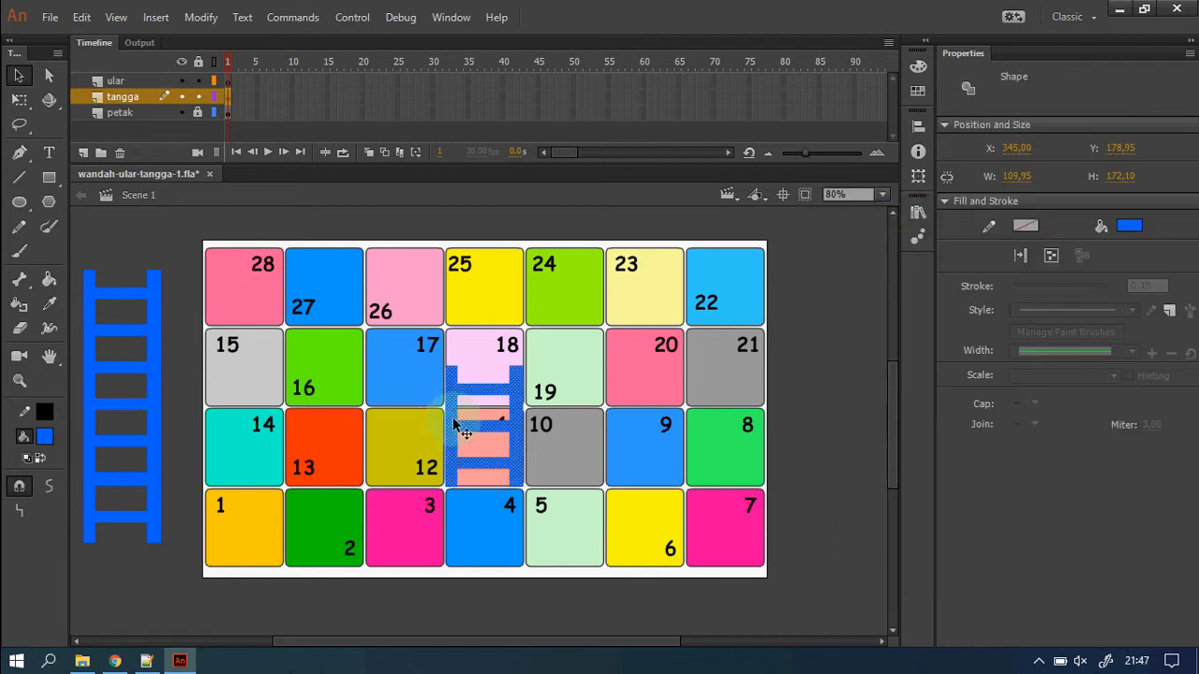
{"action": "left_click_drag", "start_coordinate": [515, 438], "coordinate": [405, 497]}
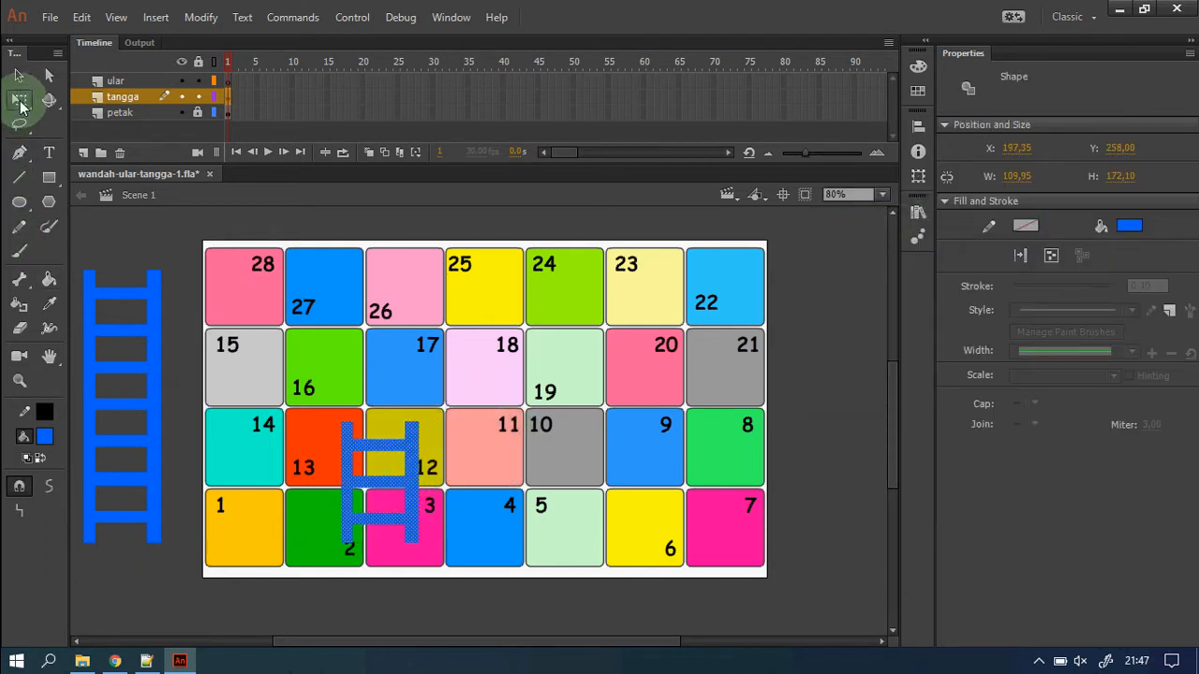
Narrow and tilt the ladder copy with Free Transform.
{"action": "left_click", "coordinate": [20, 101]}
{"action": "left_click_drag", "start_coordinate": [409, 421], "coordinate": [368, 471]}
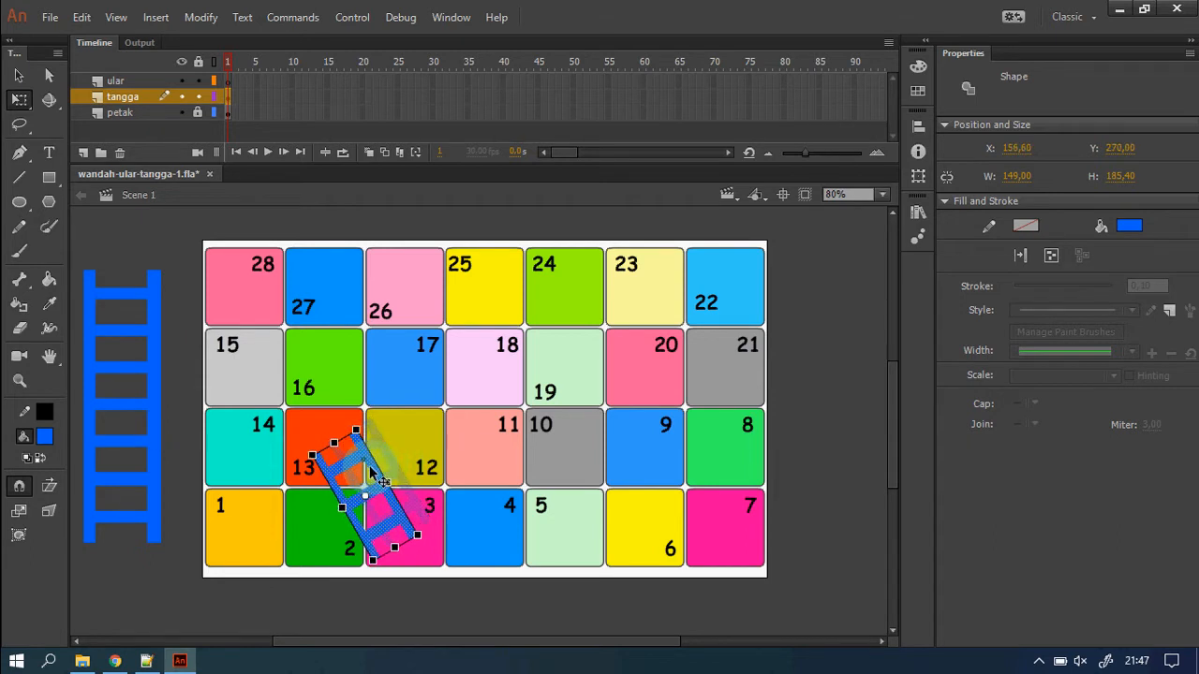
{"action": "left_click", "coordinate": [476, 629]}
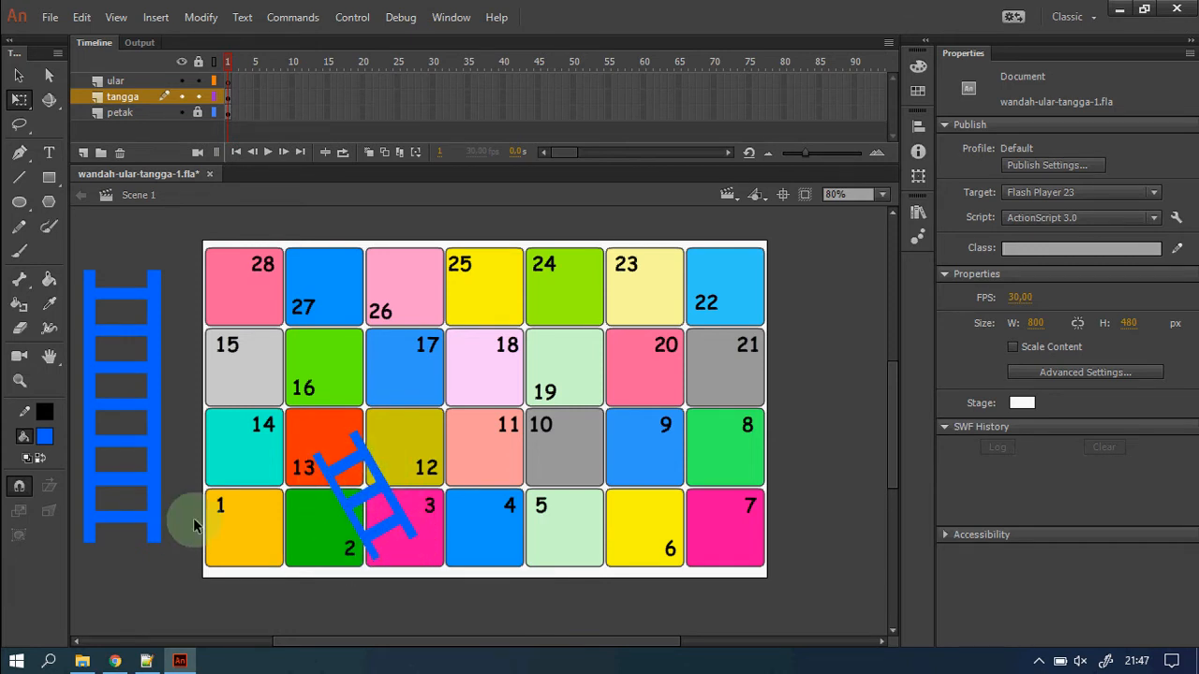
Outline the diagonal ladder in black with the Ink Bottle and a stroke of 2.
{"action": "left_click", "coordinate": [49, 279]}
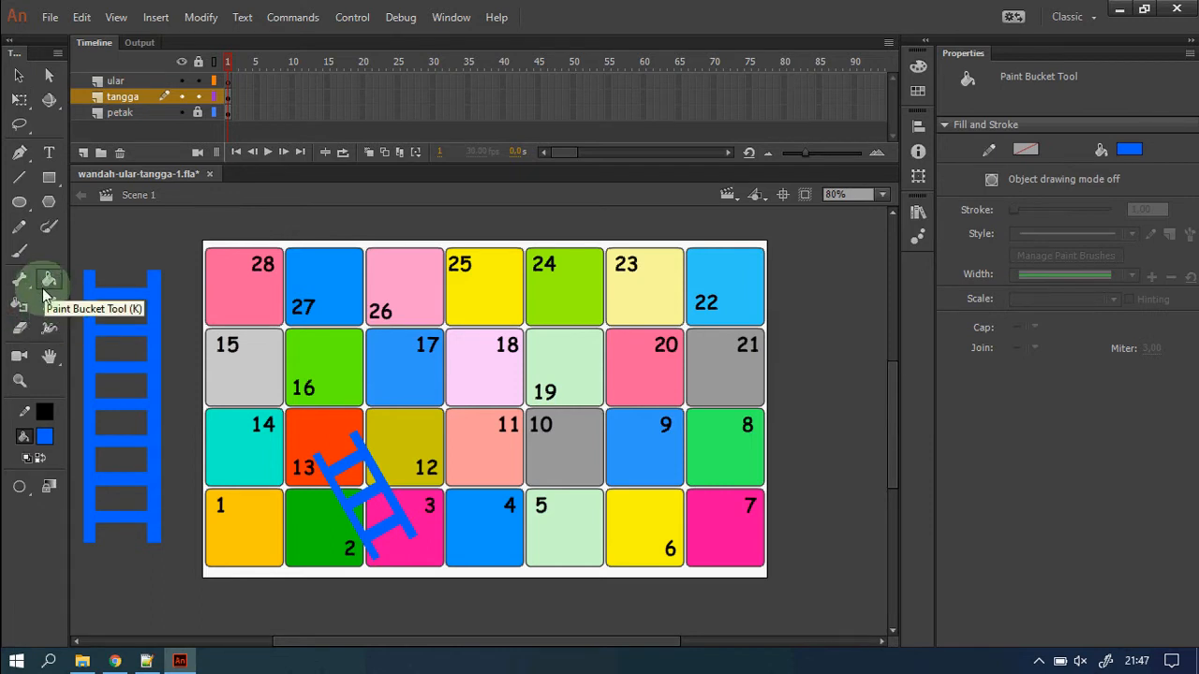
{"action": "left_click", "coordinate": [19, 303]}
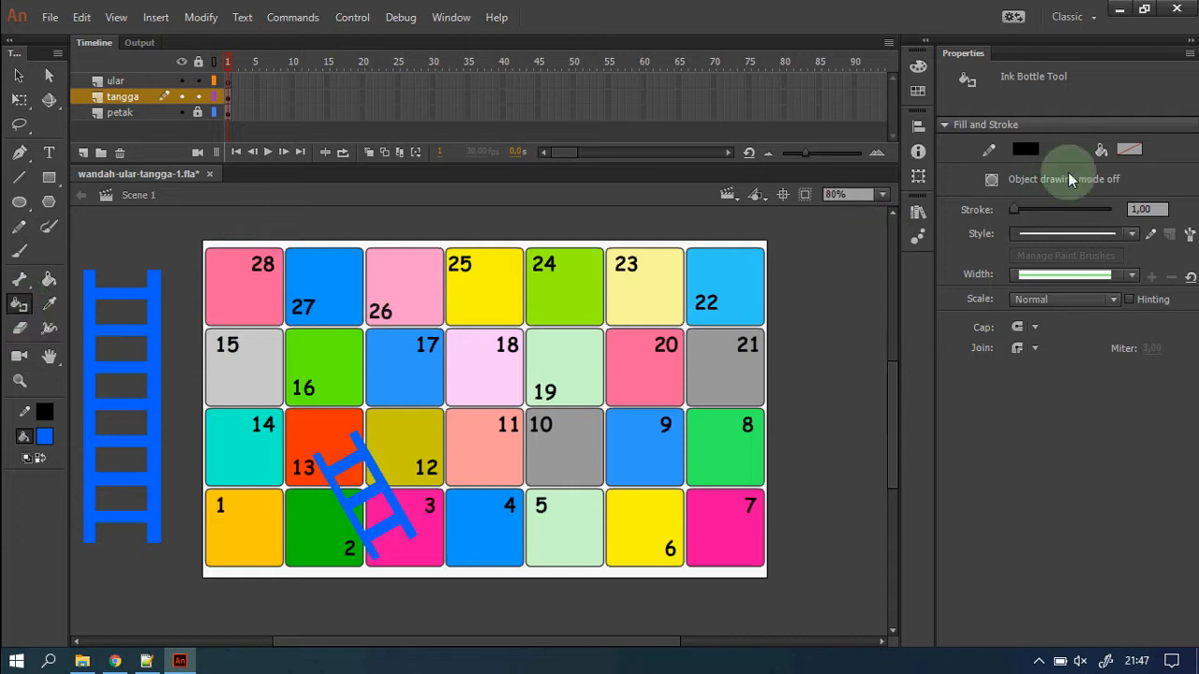
{"action": "left_click", "coordinate": [1025, 152]}
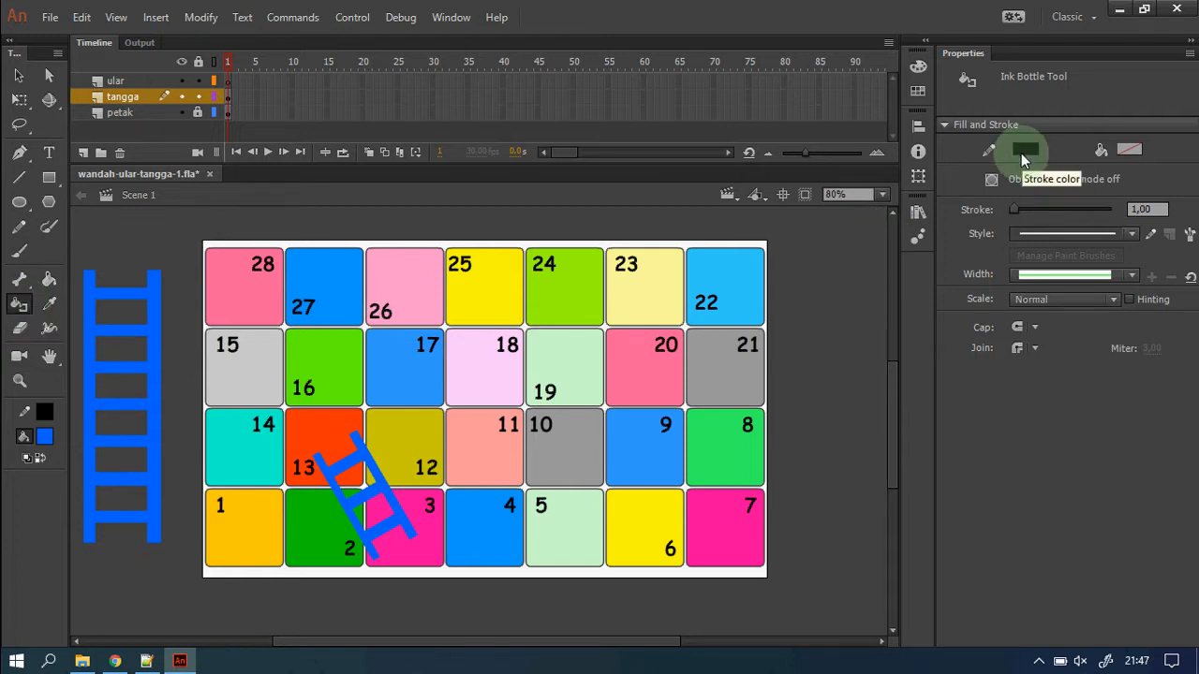
{"action": "left_click", "coordinate": [364, 457]}
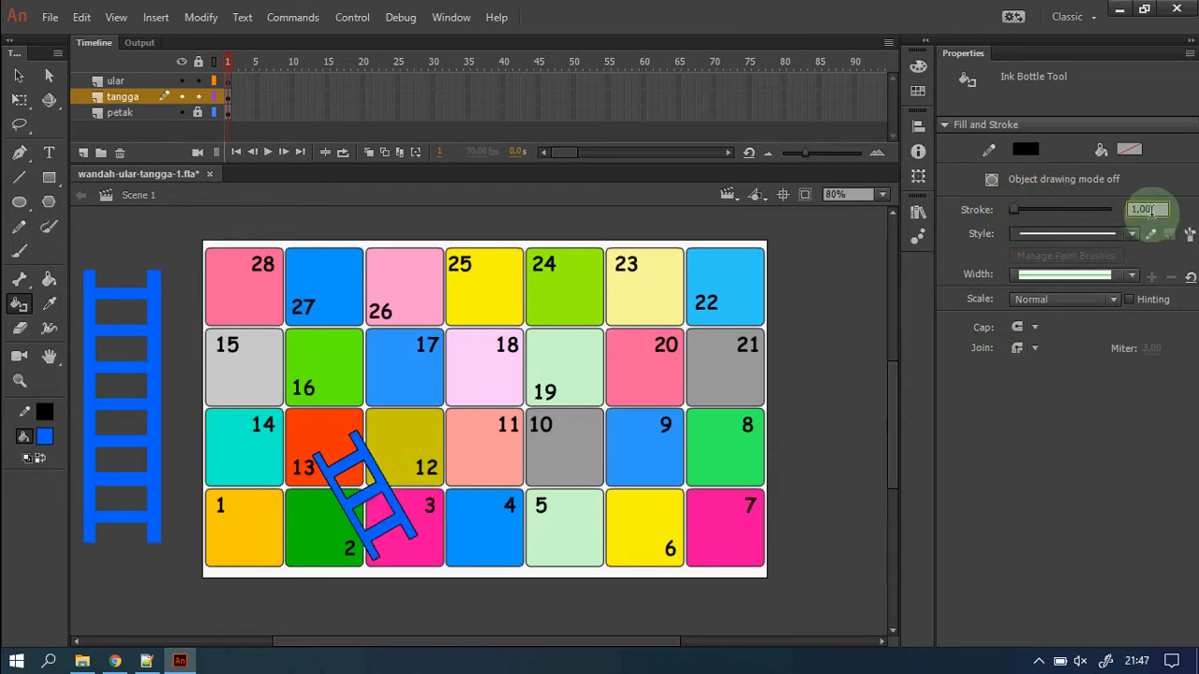
{"action": "left_click_drag", "start_coordinate": [1151, 210], "coordinate": [1099, 209]}
{"action": "type", "text": "2"}
{"action": "key", "text": "Return"}
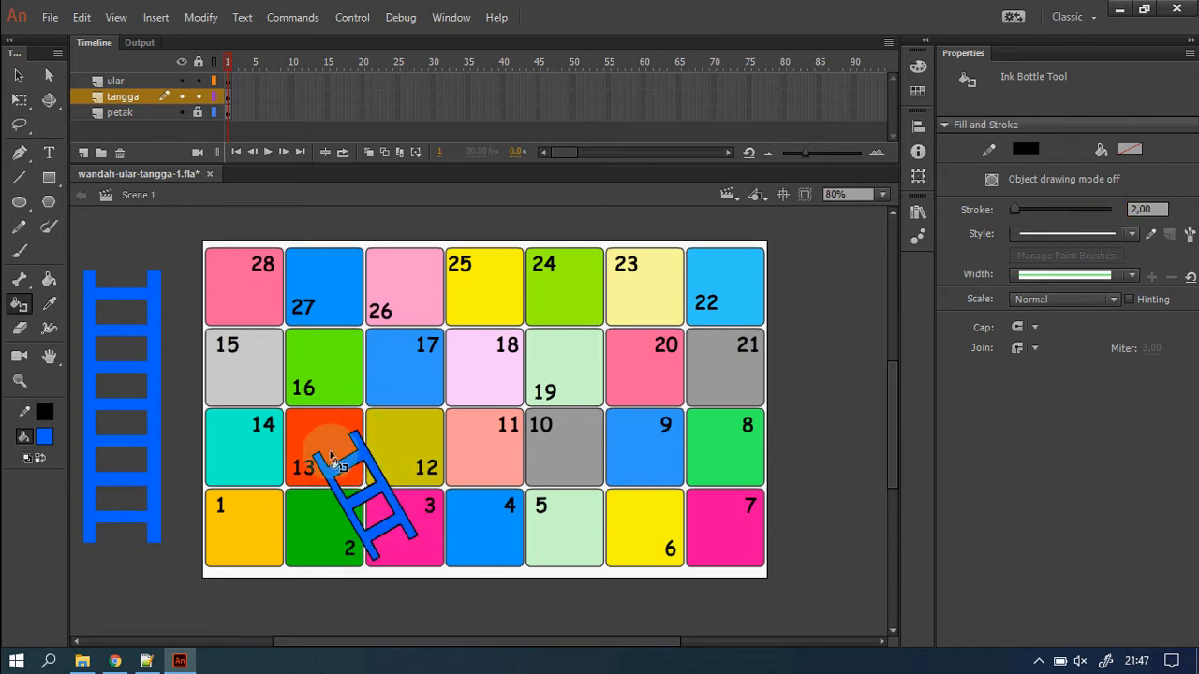
Change the diagonal ladder's fill colour to white.
{"action": "key", "text": "v"}
{"action": "left_click", "coordinate": [367, 461]}
{"action": "left_click", "coordinate": [449, 610]}
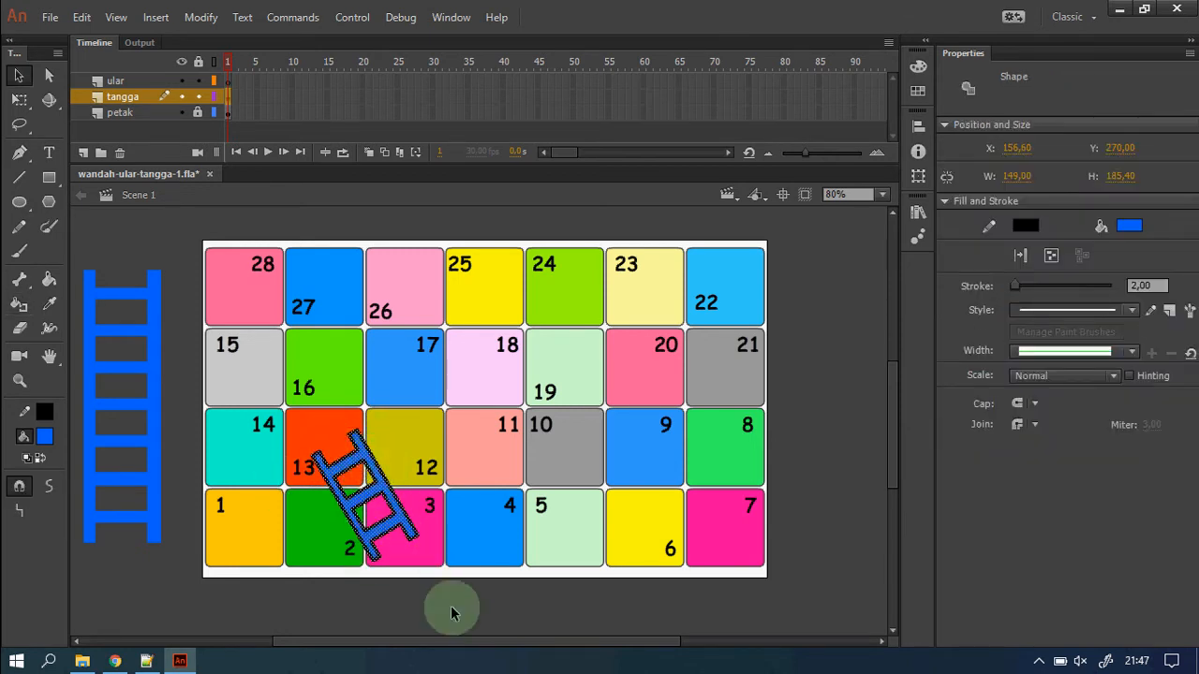
{"action": "left_click", "coordinate": [401, 532]}
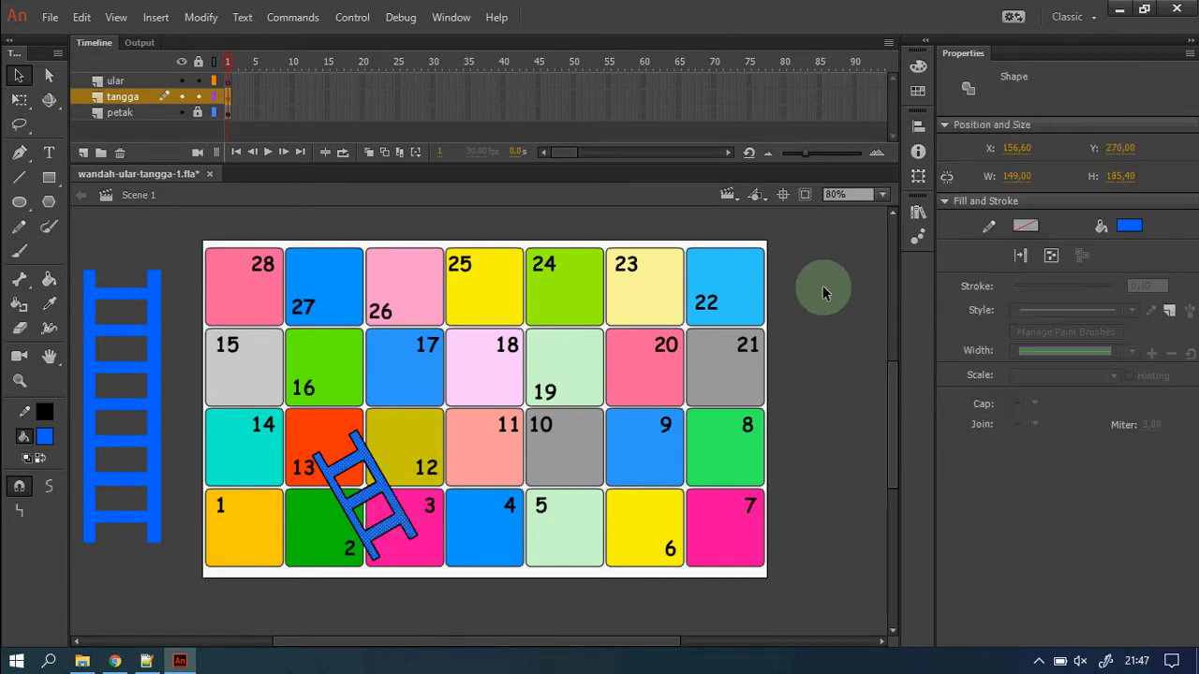
{"action": "left_click", "coordinate": [1129, 226]}
{"action": "left_click", "coordinate": [870, 339]}
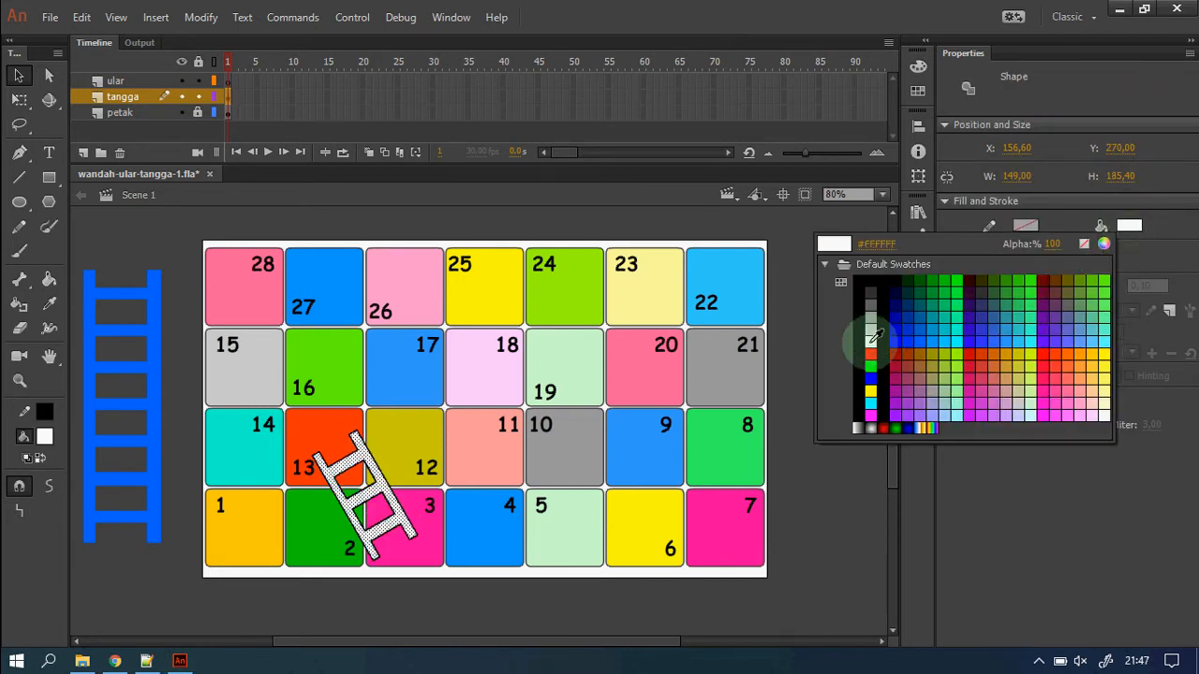
{"action": "left_click", "coordinate": [416, 585]}
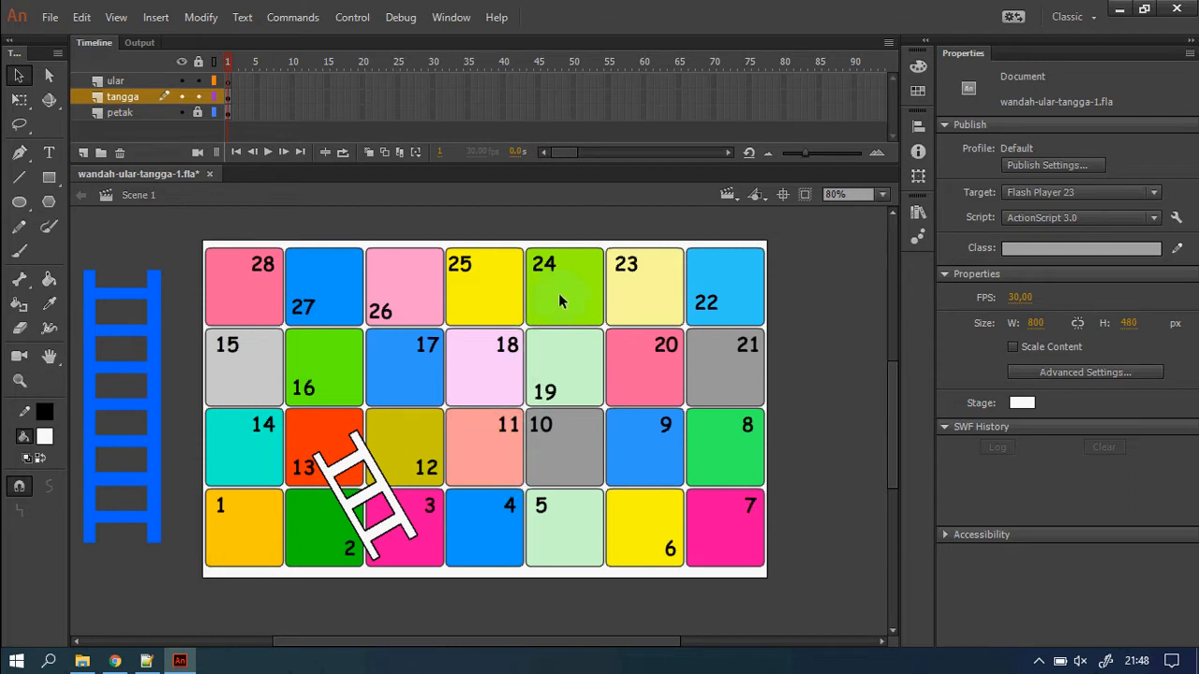
Copy most of the blue ladder, paste it in center and move it over squares 24 to 10.
{"action": "left_click_drag", "start_coordinate": [79, 256], "coordinate": [169, 511]}
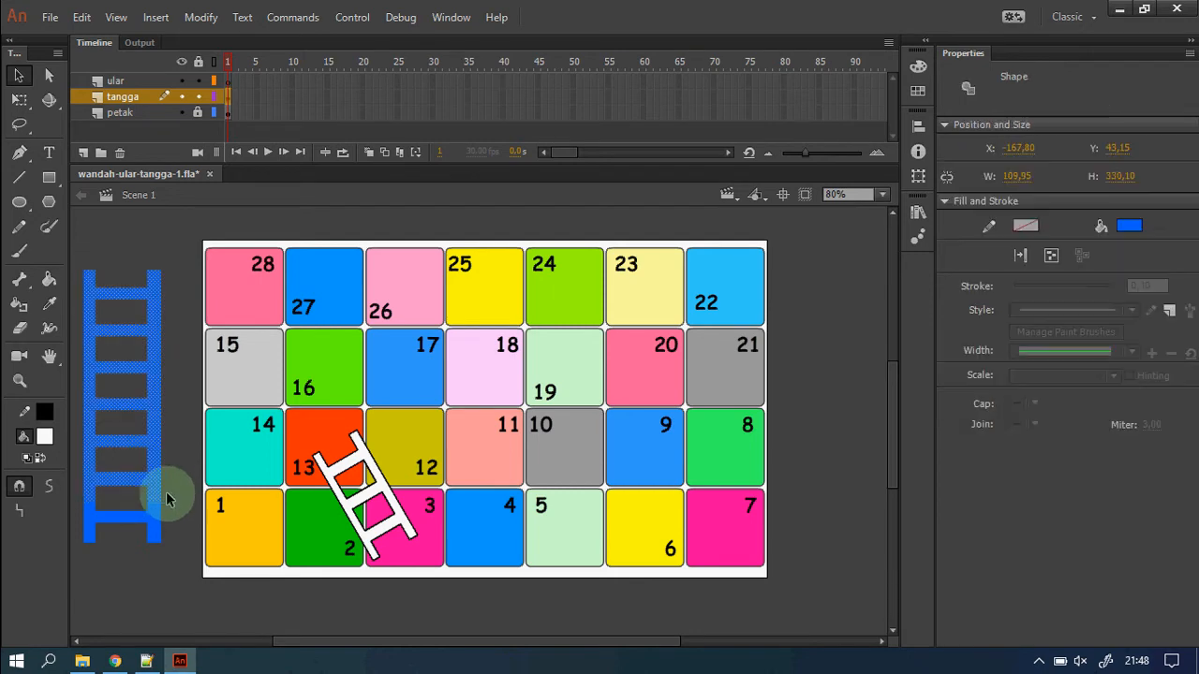
{"action": "right_click", "coordinate": [153, 423]}
{"action": "left_click", "coordinate": [234, 289]}
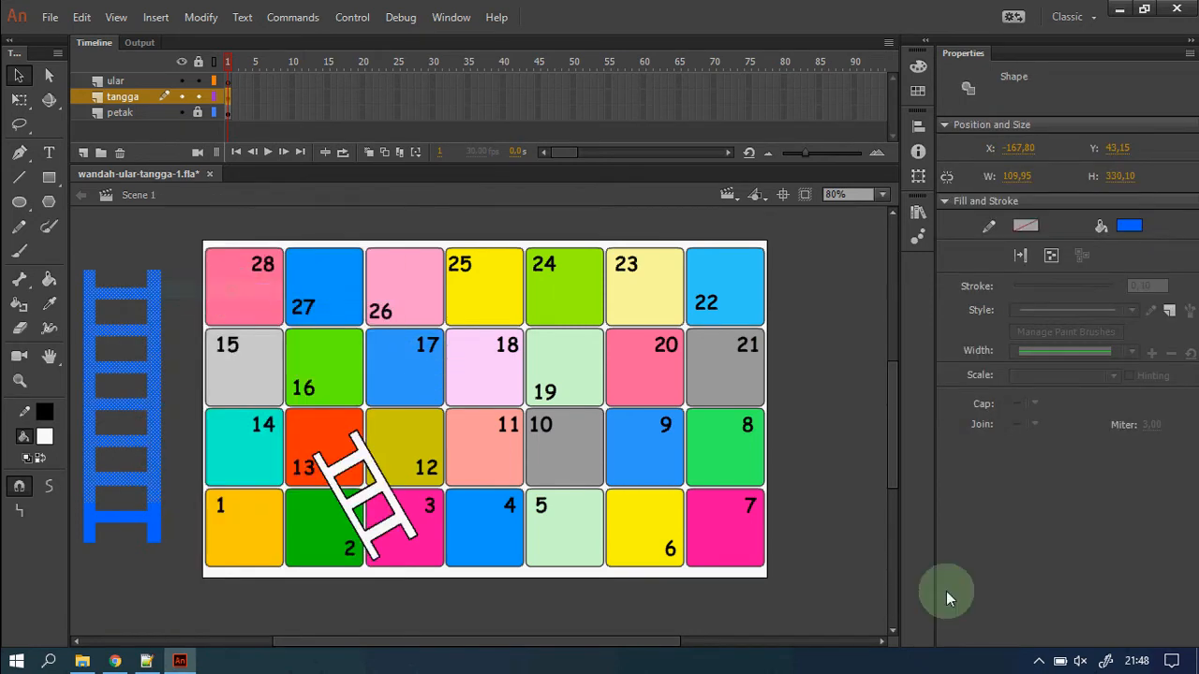
{"action": "right_click", "coordinate": [829, 476]}
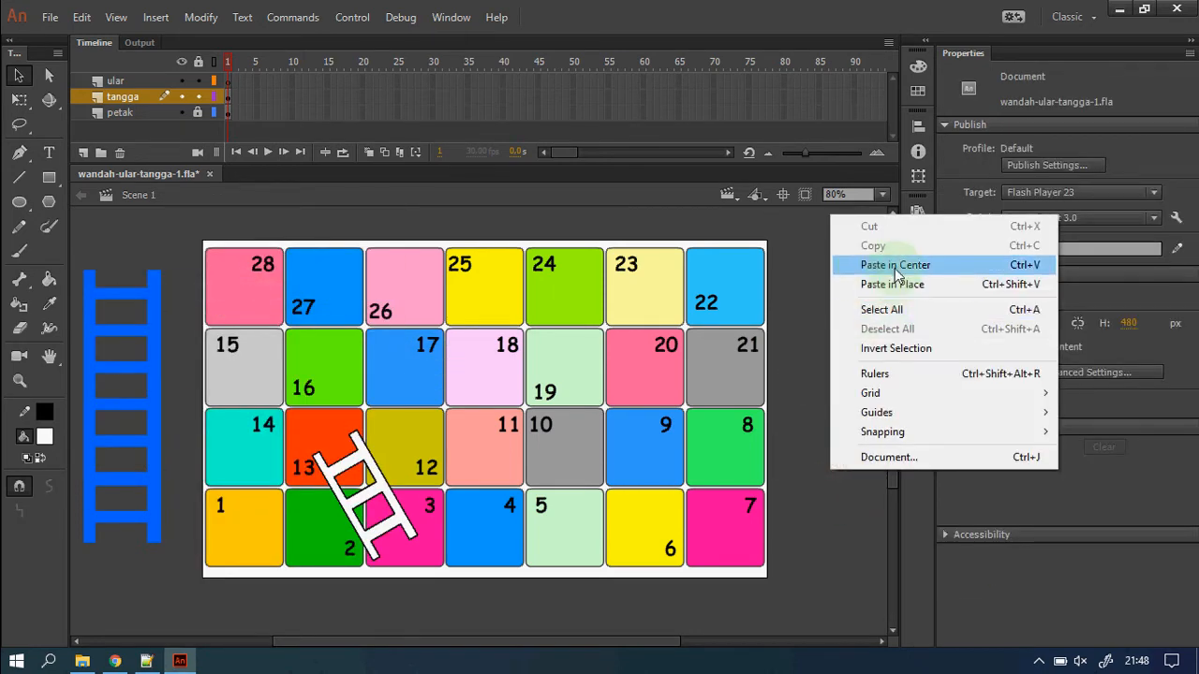
{"action": "left_click", "coordinate": [894, 268]}
{"action": "left_click_drag", "start_coordinate": [525, 455], "coordinate": [553, 393]}
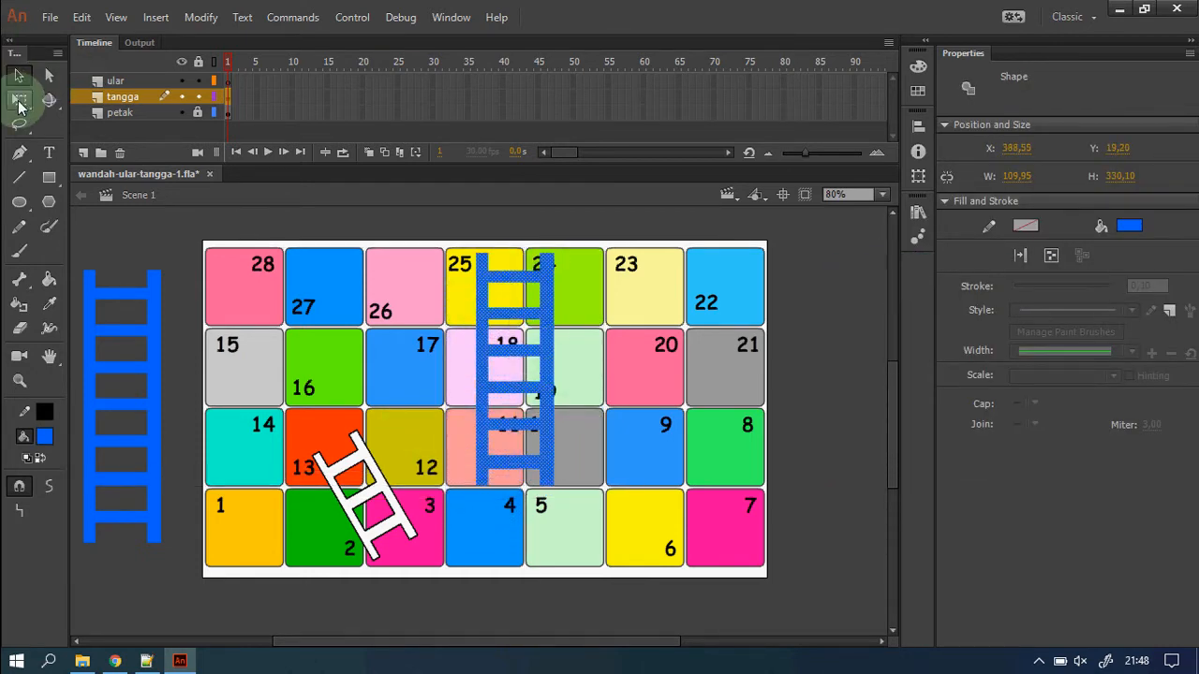
Shrink the new ladder slightly with Free Transform and nudge it into position.
{"action": "left_click", "coordinate": [19, 101]}
{"action": "left_click_drag", "start_coordinate": [553, 254], "coordinate": [590, 294]}
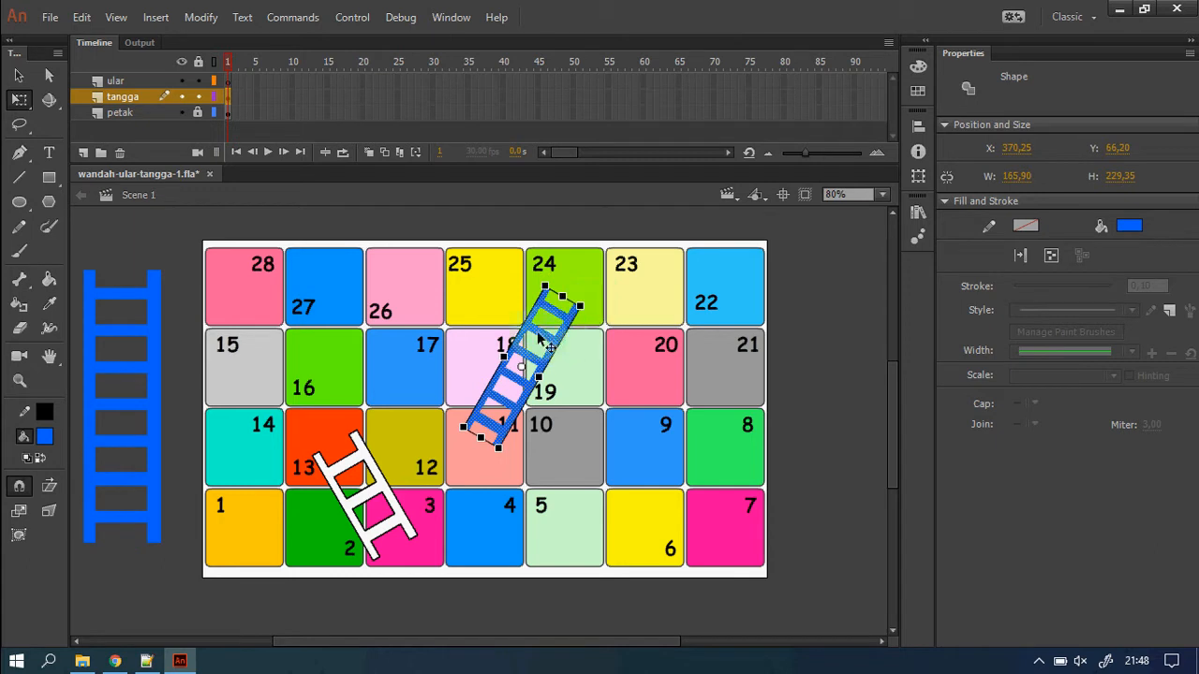
{"action": "left_click", "coordinate": [18, 75]}
{"action": "mouse_move", "coordinate": [494, 436]}
{"action": "left_mouse_down"}
{"action": "mouse_move", "coordinate": [511, 451]}
{"action": "mouse_move", "coordinate": [497, 453]}
{"action": "left_mouse_up"}
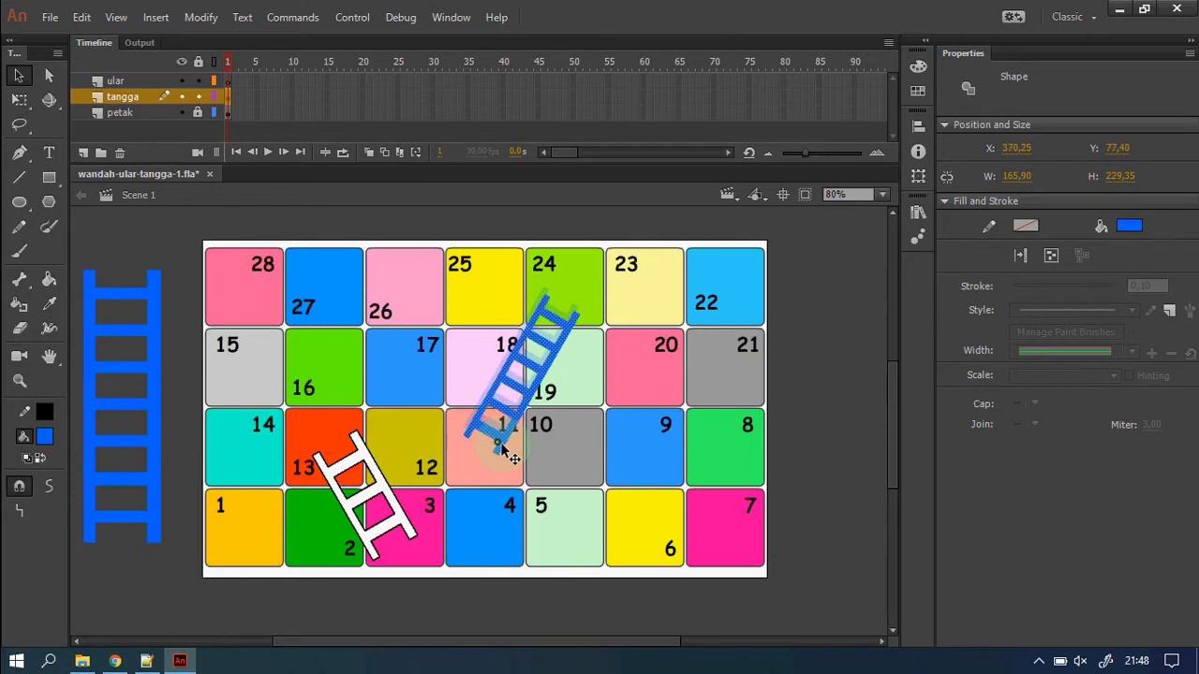
{"action": "left_click", "coordinate": [590, 473]}
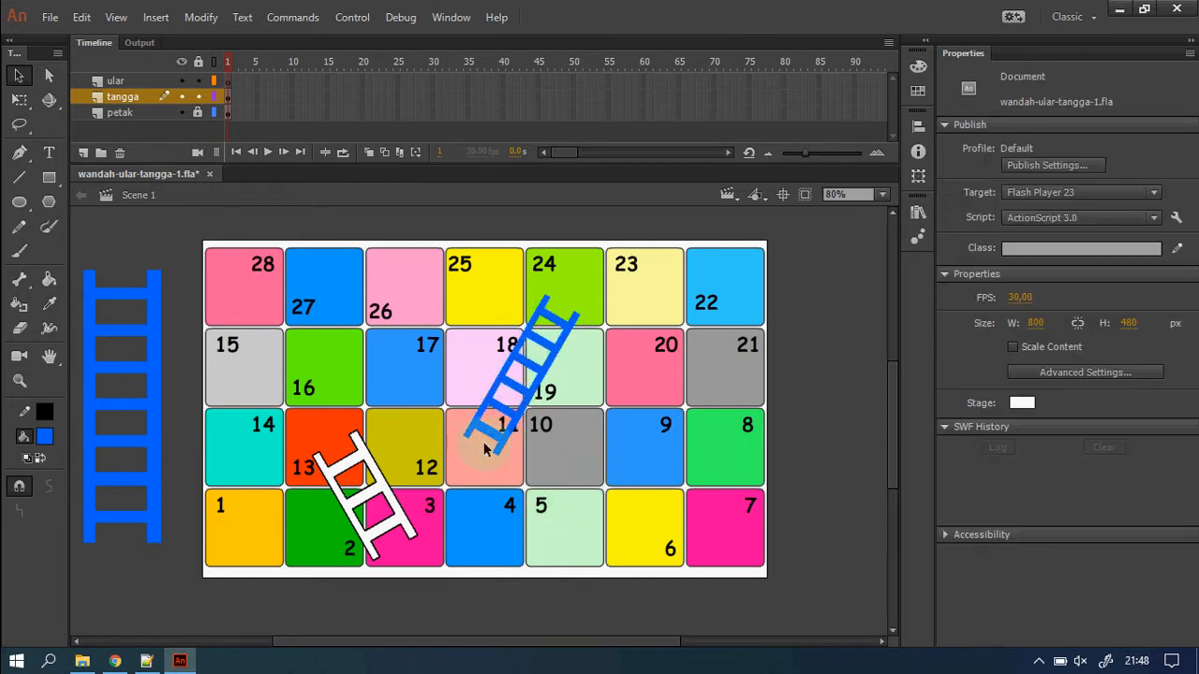
Set the second ladder's fill colour to white.
{"action": "left_click", "coordinate": [20, 306]}
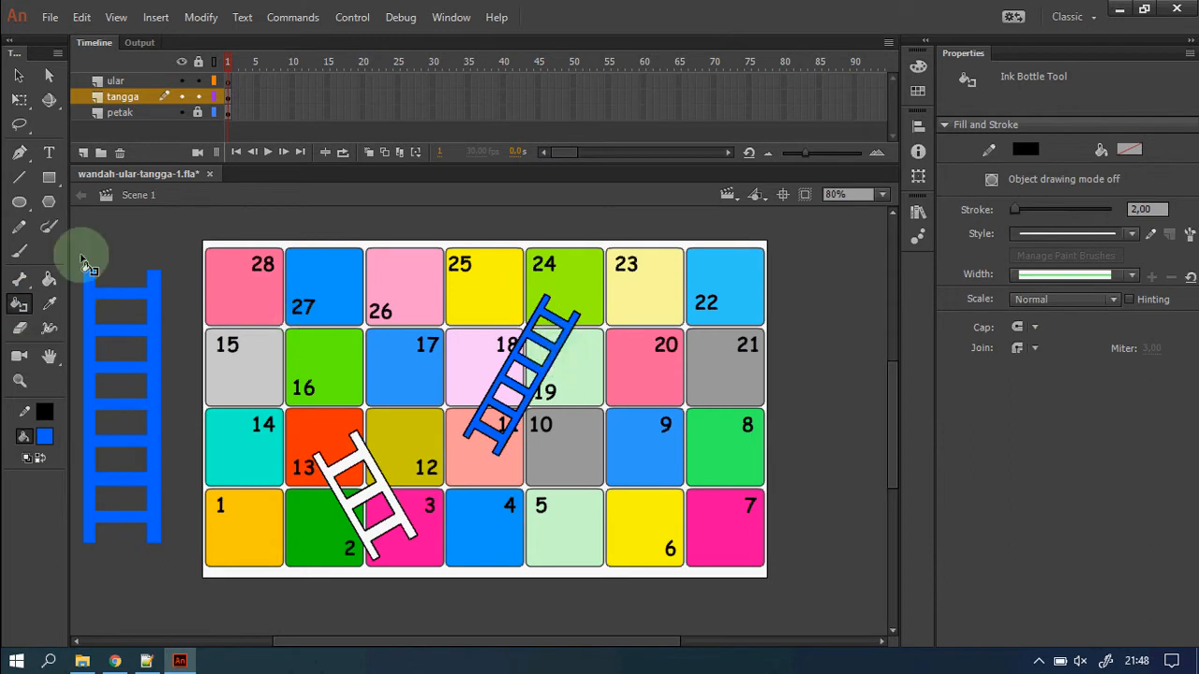
{"action": "left_click", "coordinate": [18, 75]}
{"action": "left_click", "coordinate": [551, 354]}
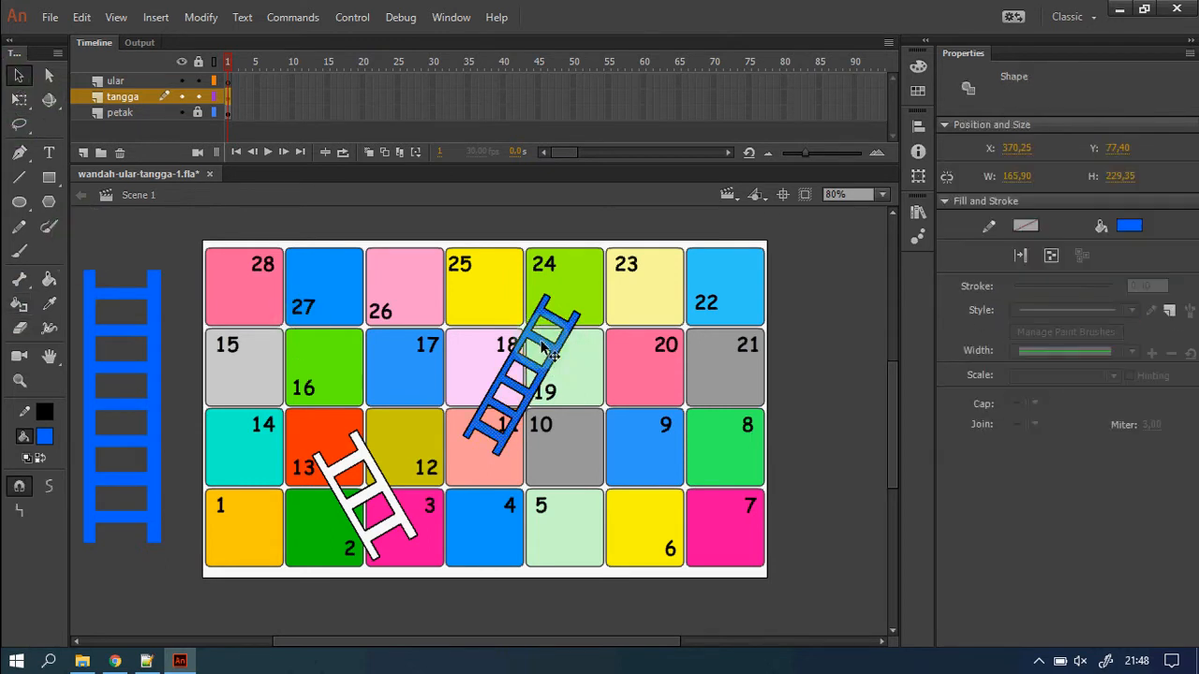
{"action": "left_click", "coordinate": [1129, 229]}
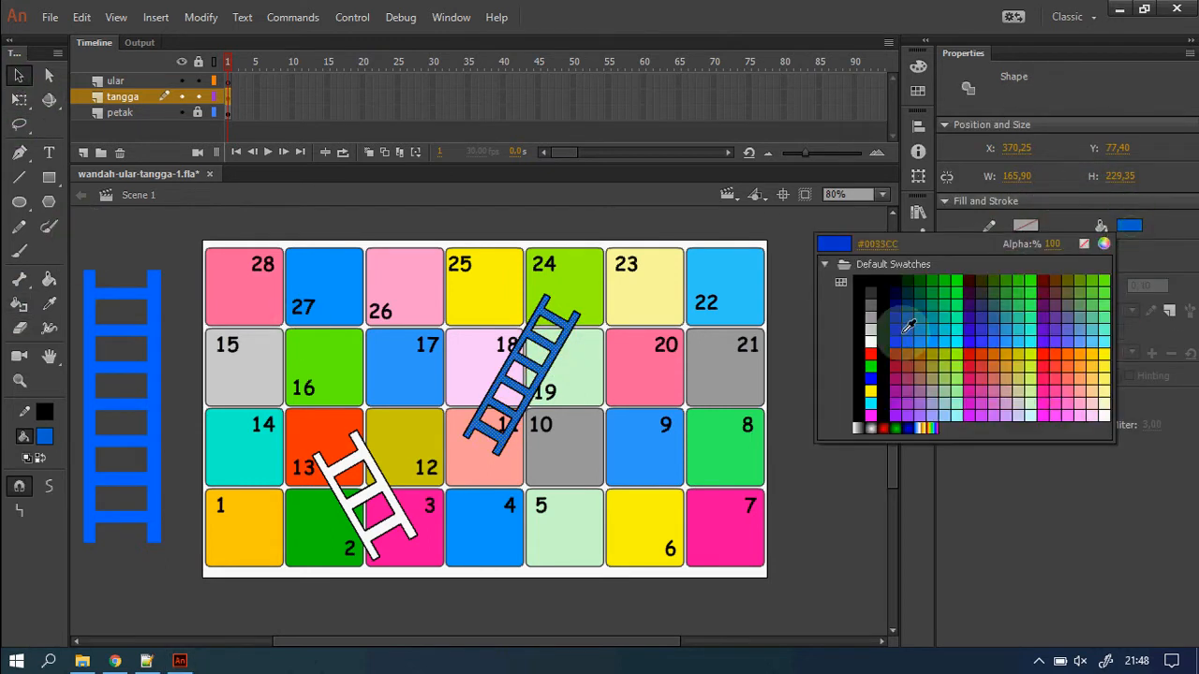
{"action": "left_click", "coordinate": [871, 341]}
{"action": "left_click", "coordinate": [774, 444]}
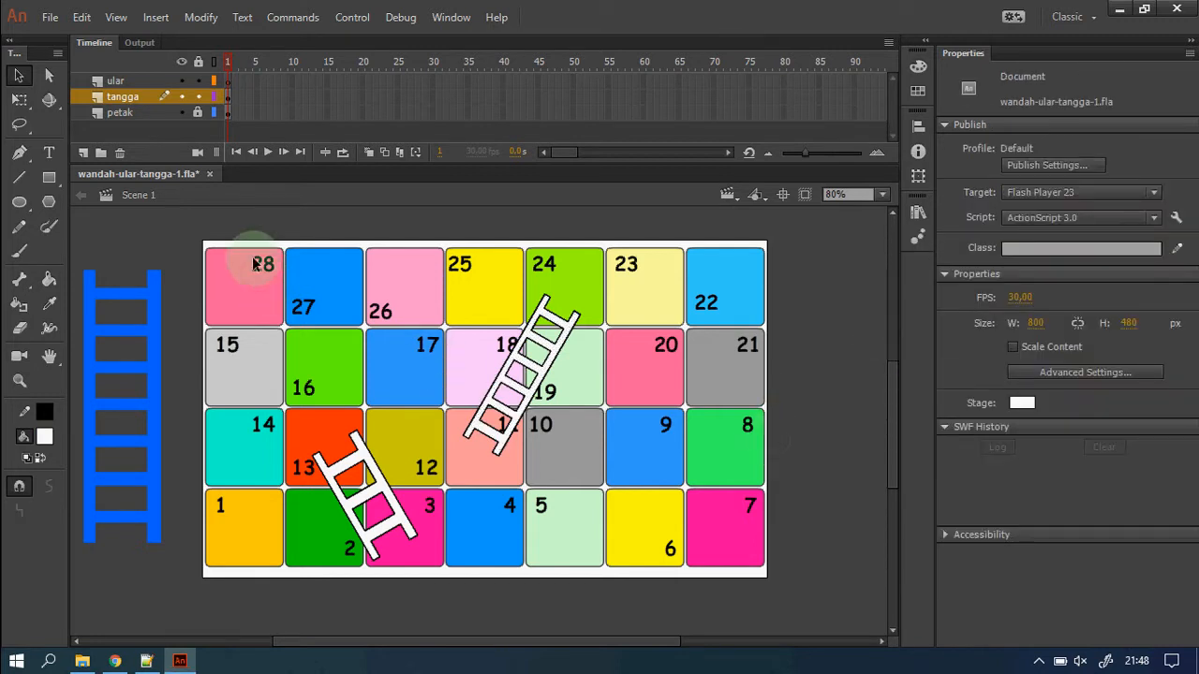
Delete the spare blue ladder beside the board and select the ular layer.
{"action": "left_click", "coordinate": [152, 339]}
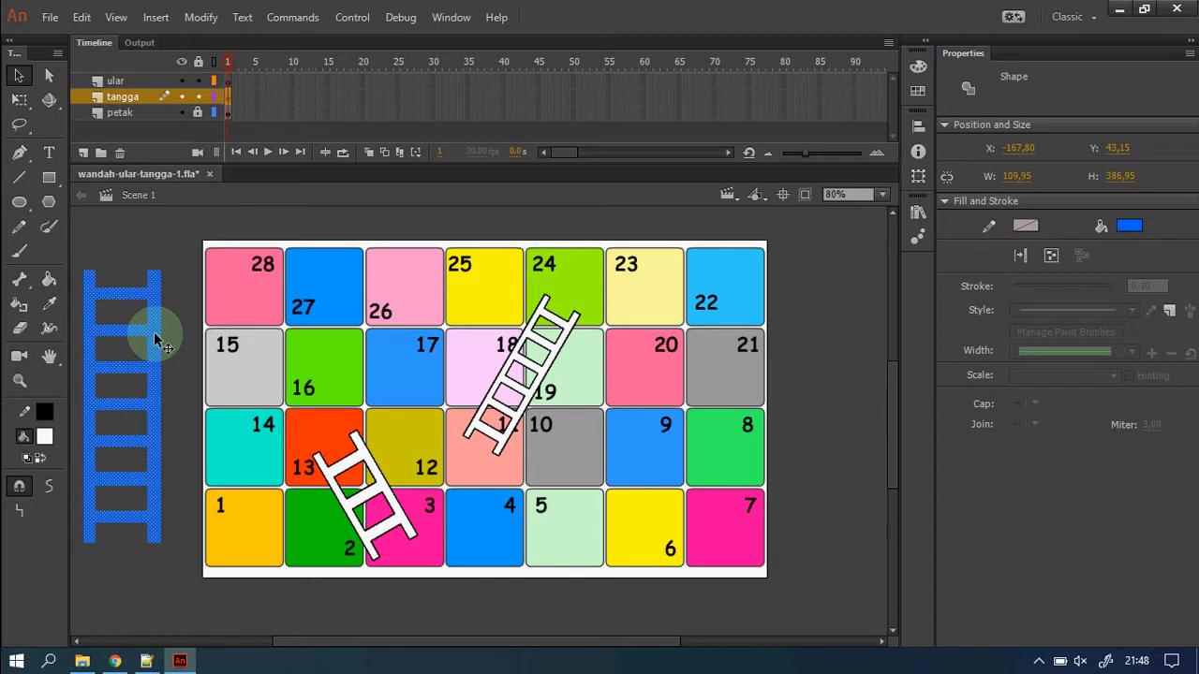
{"action": "key", "text": "Delete"}
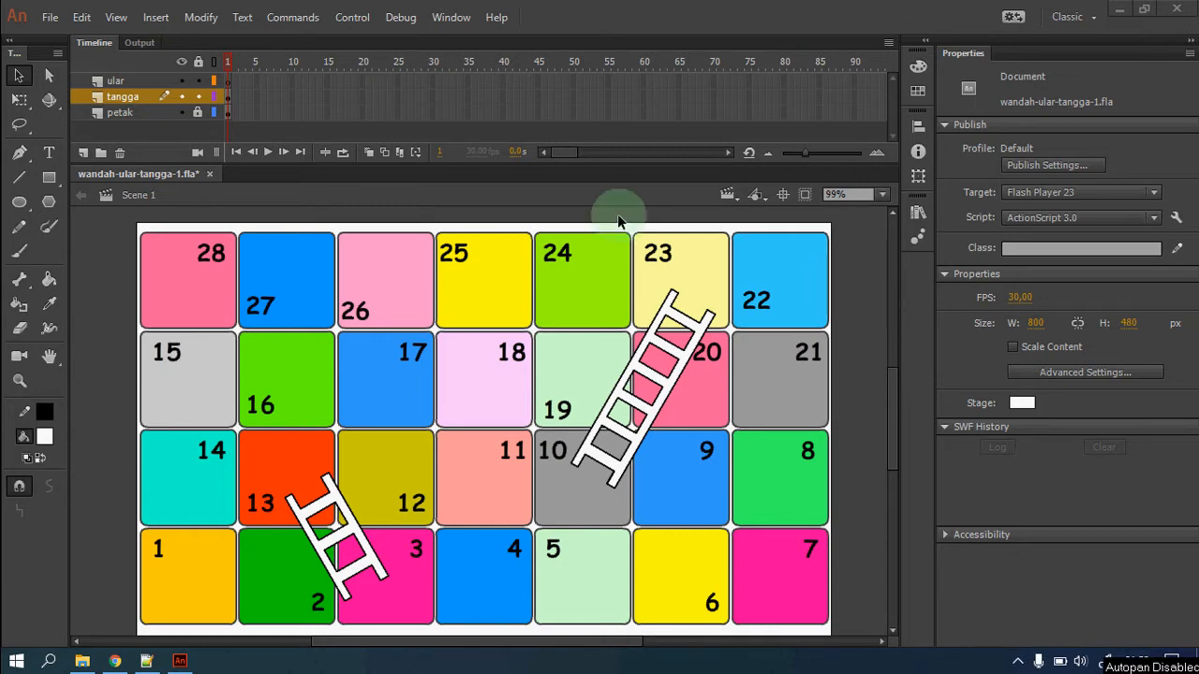
{"action": "left_click", "coordinate": [227, 81]}
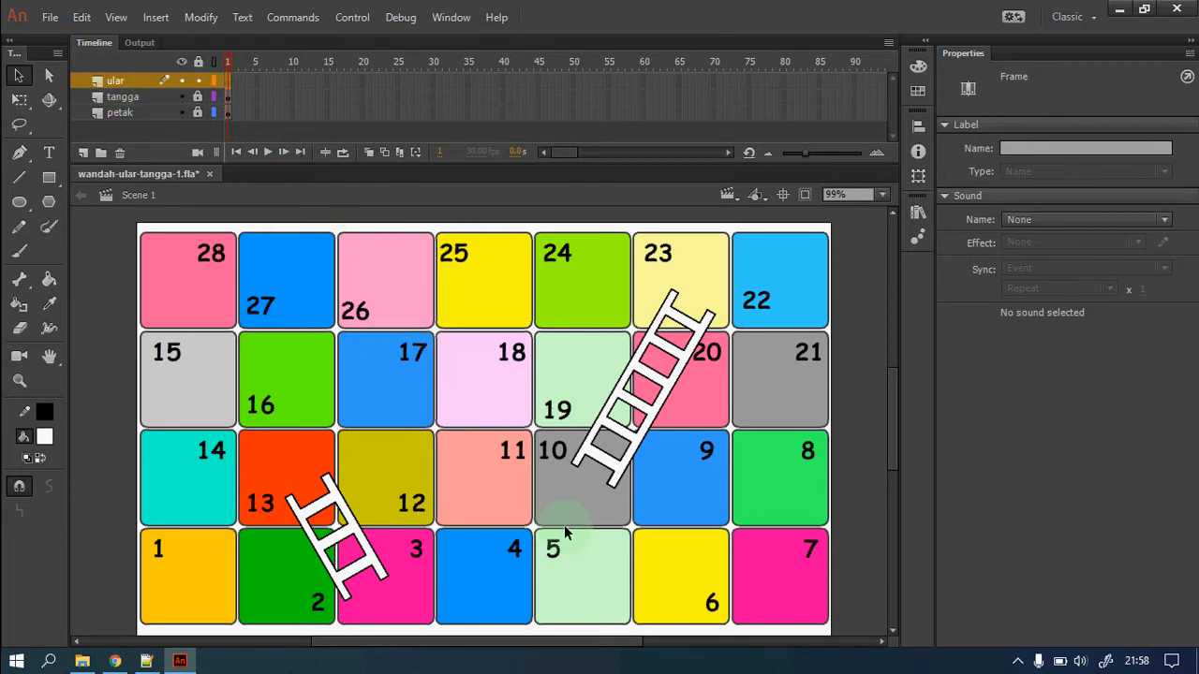
Draw a smooth-mode pencil curve from square 17 down to square 5 and select it.
{"action": "left_click", "coordinate": [21, 228]}
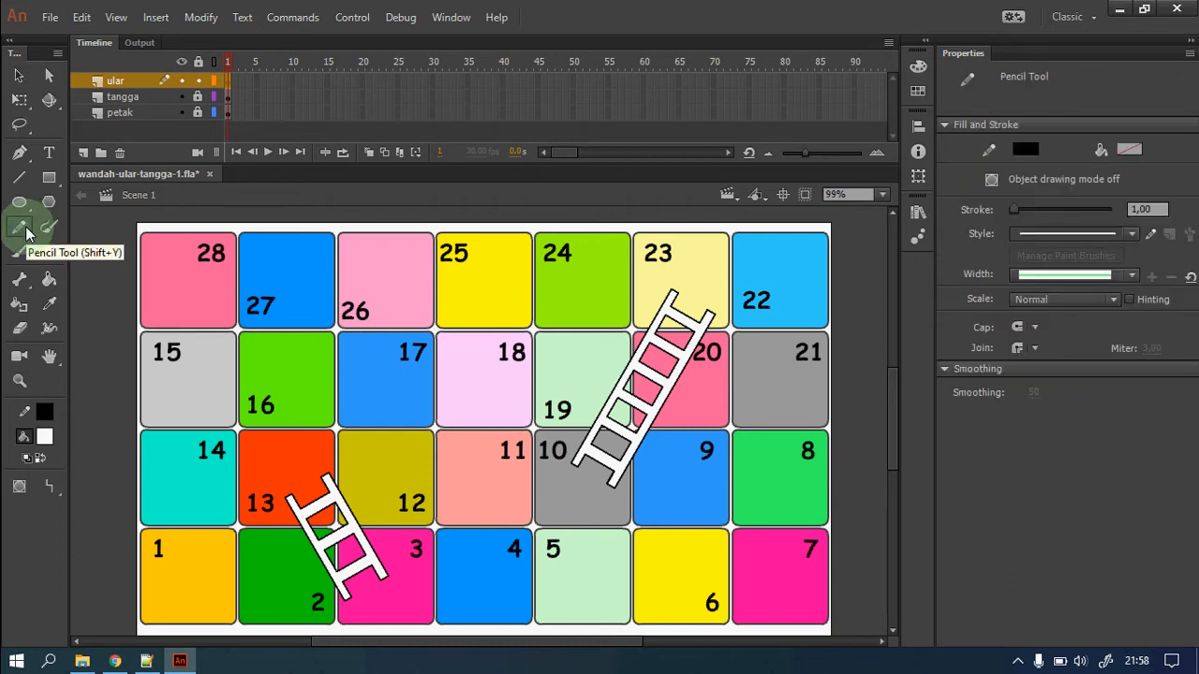
{"action": "left_click", "coordinate": [56, 493]}
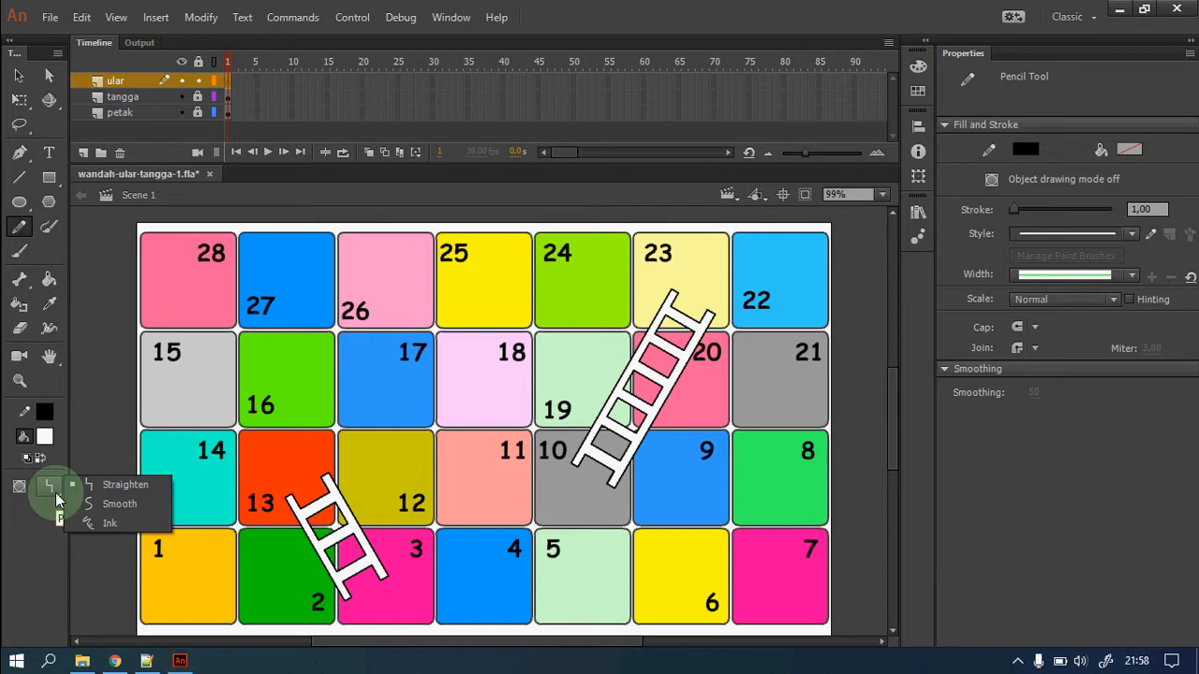
{"action": "left_click", "coordinate": [139, 505]}
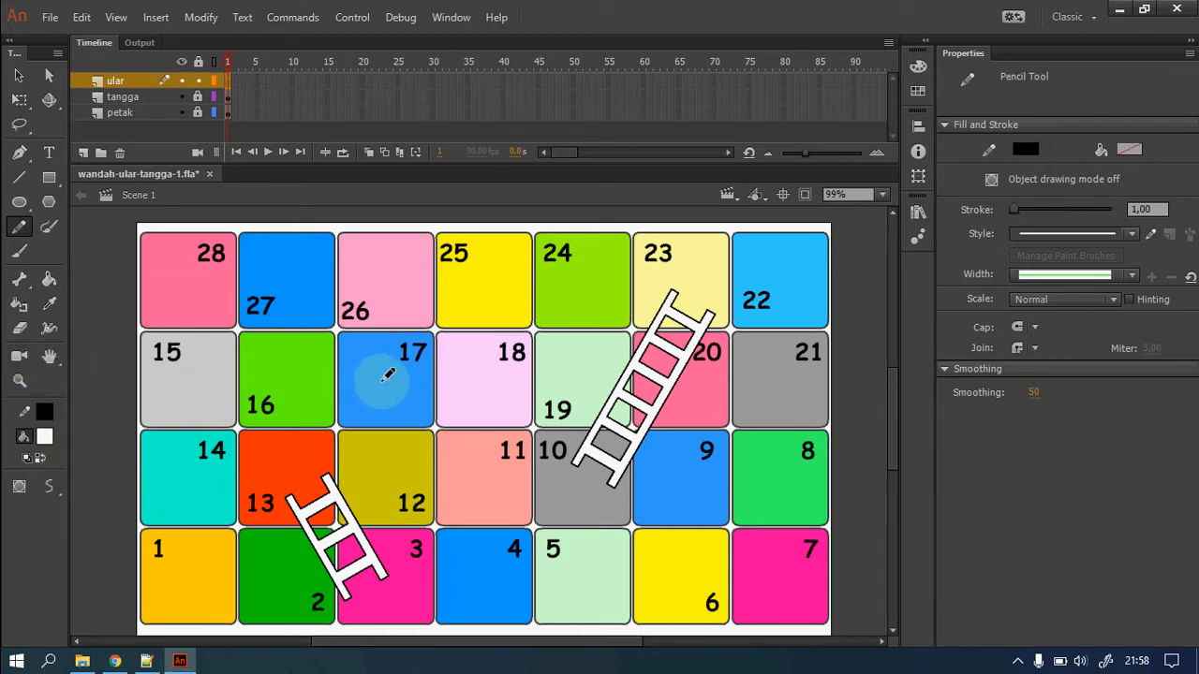
{"action": "mouse_move", "coordinate": [382, 379]}
{"action": "left_mouse_down"}
{"action": "mouse_move", "coordinate": [424, 453]}
{"action": "mouse_move", "coordinate": [471, 453]}
{"action": "left_mouse_up"}
{"action": "mouse_move", "coordinate": [507, 501]}
{"action": "left_mouse_down"}
{"action": "mouse_move", "coordinate": [510, 543]}
{"action": "mouse_move", "coordinate": [608, 589]}
{"action": "left_mouse_up"}
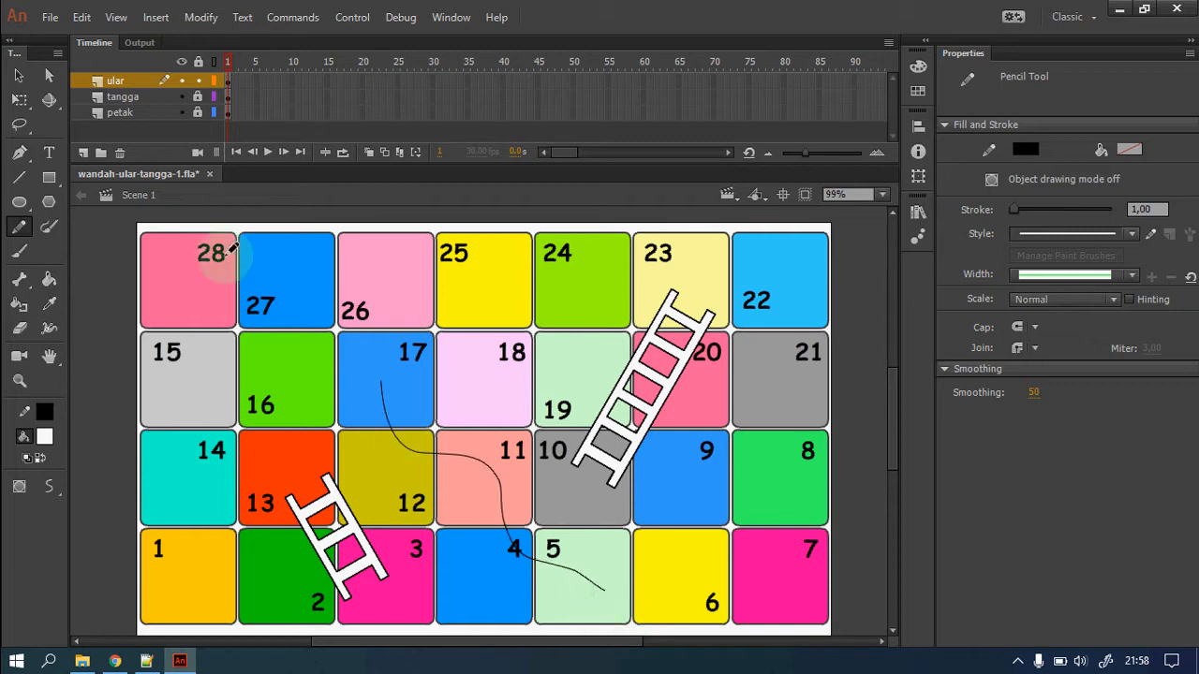
{"action": "left_click", "coordinate": [19, 74]}
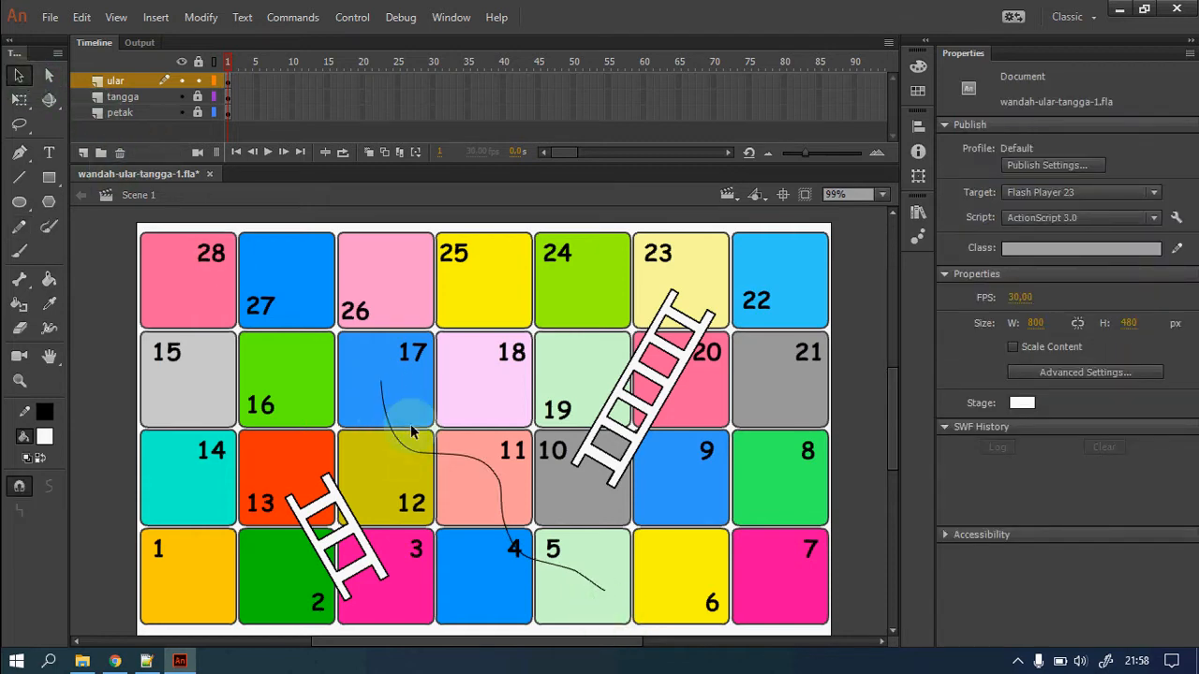
{"action": "left_click", "coordinate": [598, 590]}
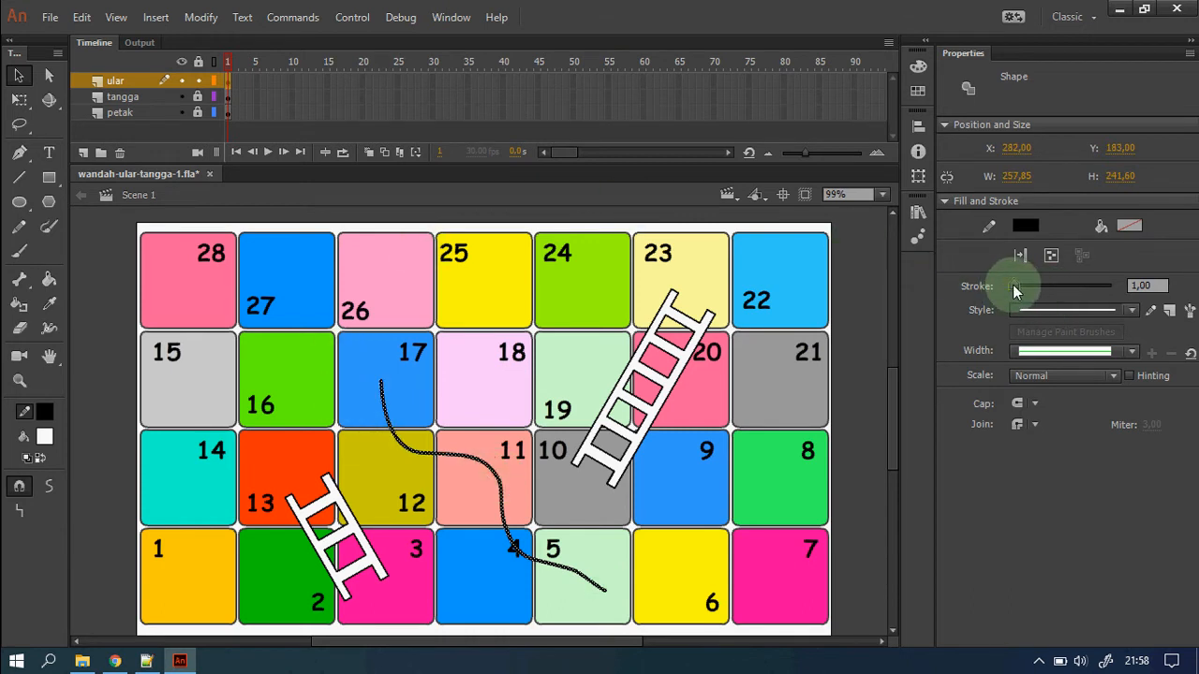
Thicken the snake curve to a 42.40 stroke with tapered Width Profile 5.
{"action": "left_click_drag", "start_coordinate": [1015, 286], "coordinate": [1033, 286]}
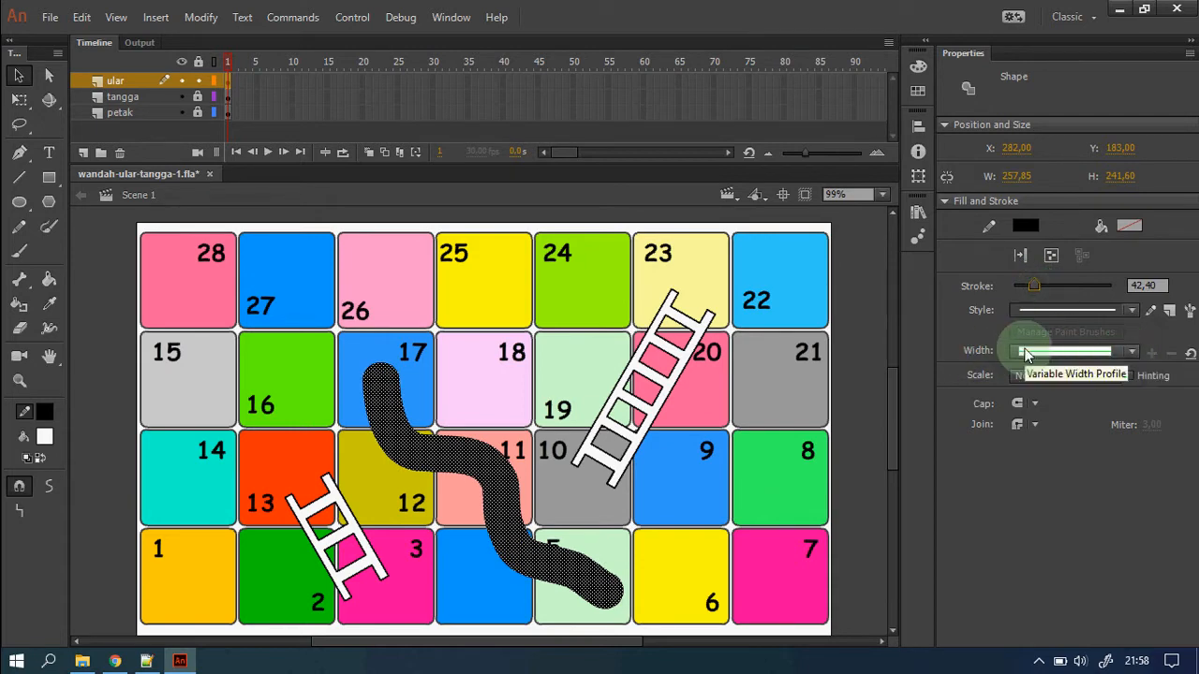
{"action": "left_click", "coordinate": [1133, 352]}
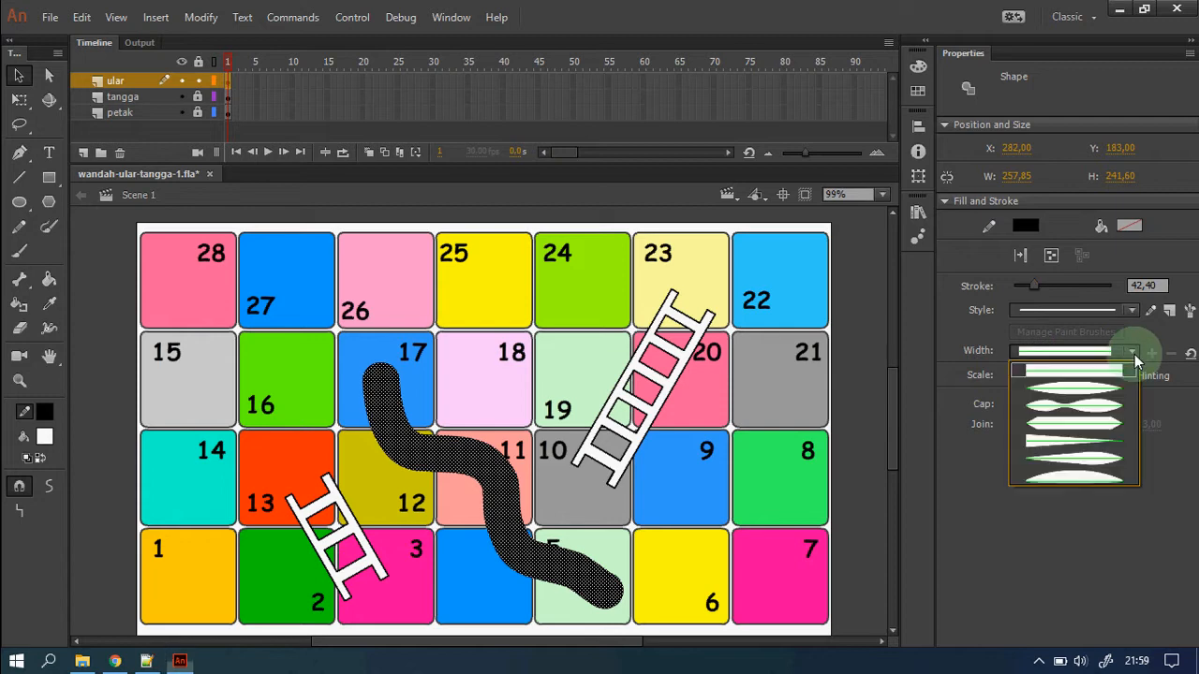
{"action": "left_click", "coordinate": [1106, 471]}
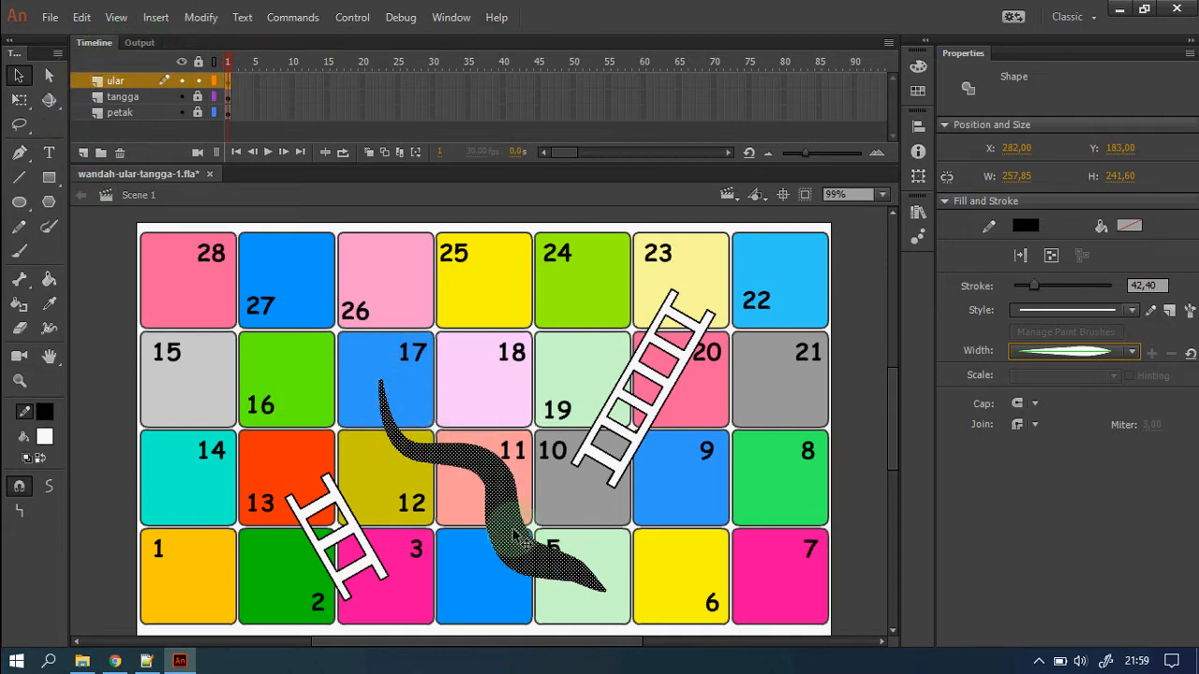
{"action": "left_click", "coordinate": [200, 17]}
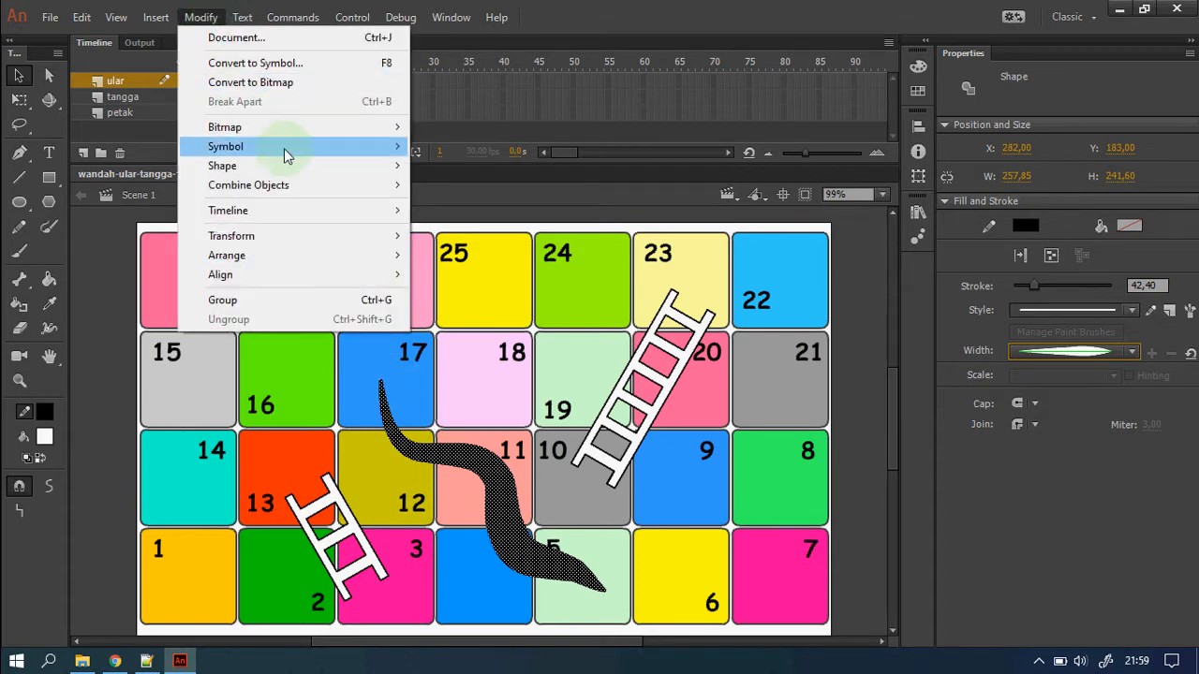
{"action": "mouse_move", "coordinate": [327, 161]}
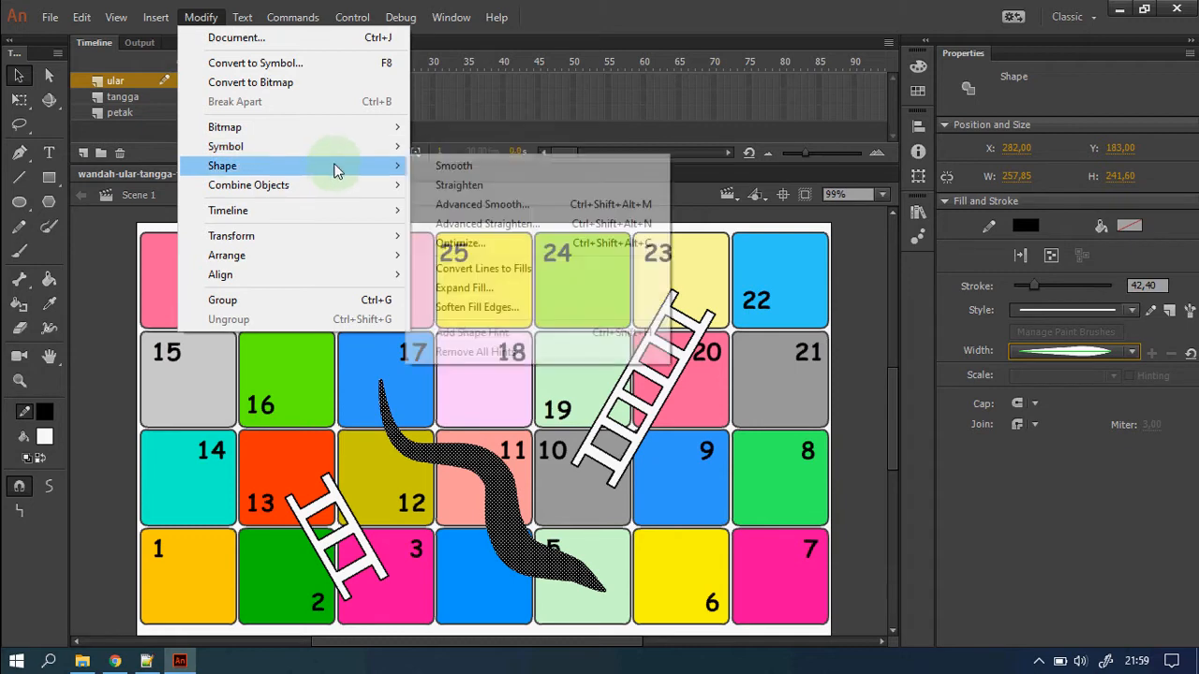
Convert the snake stroke to fills and hide the tangga and petak layers.
{"action": "left_click", "coordinate": [583, 268]}
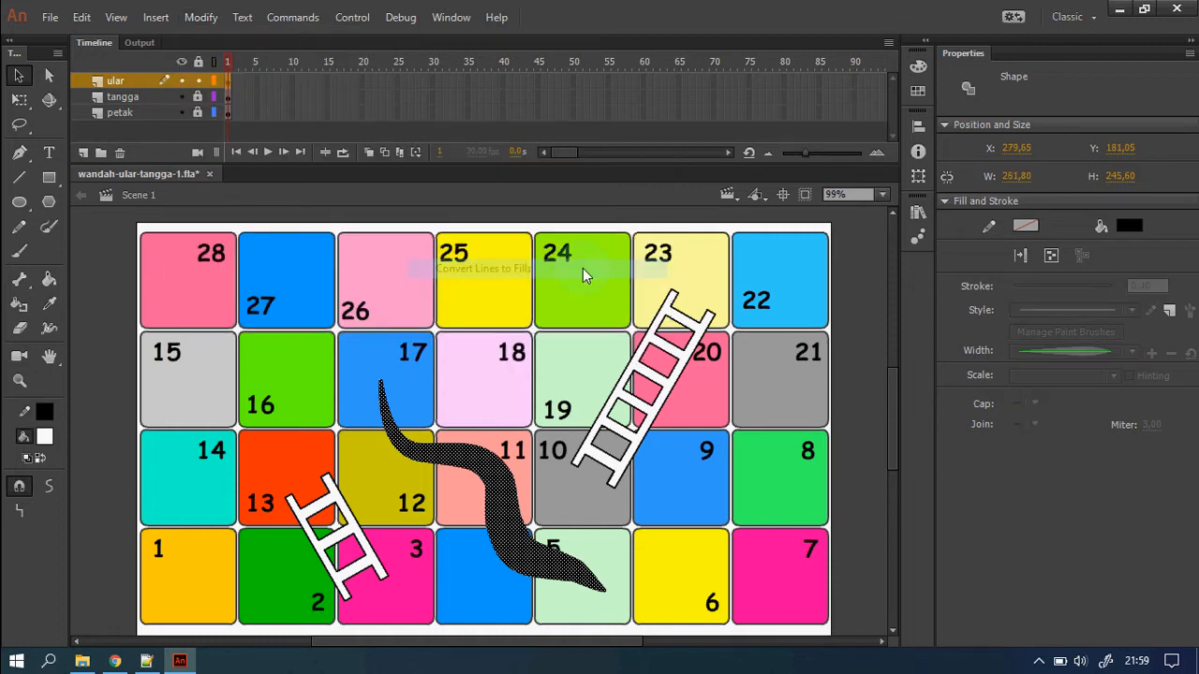
{"action": "left_click", "coordinate": [859, 490]}
{"action": "left_click", "coordinate": [19, 380]}
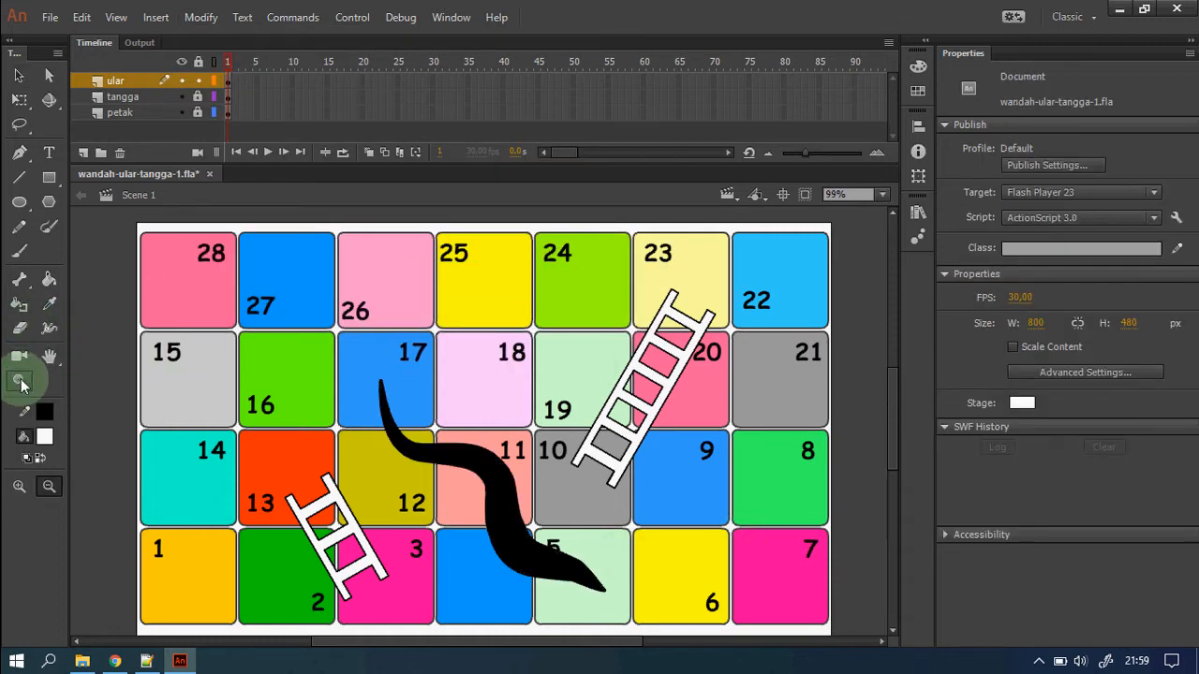
{"action": "left_click_drag", "start_coordinate": [327, 362], "coordinate": [690, 627]}
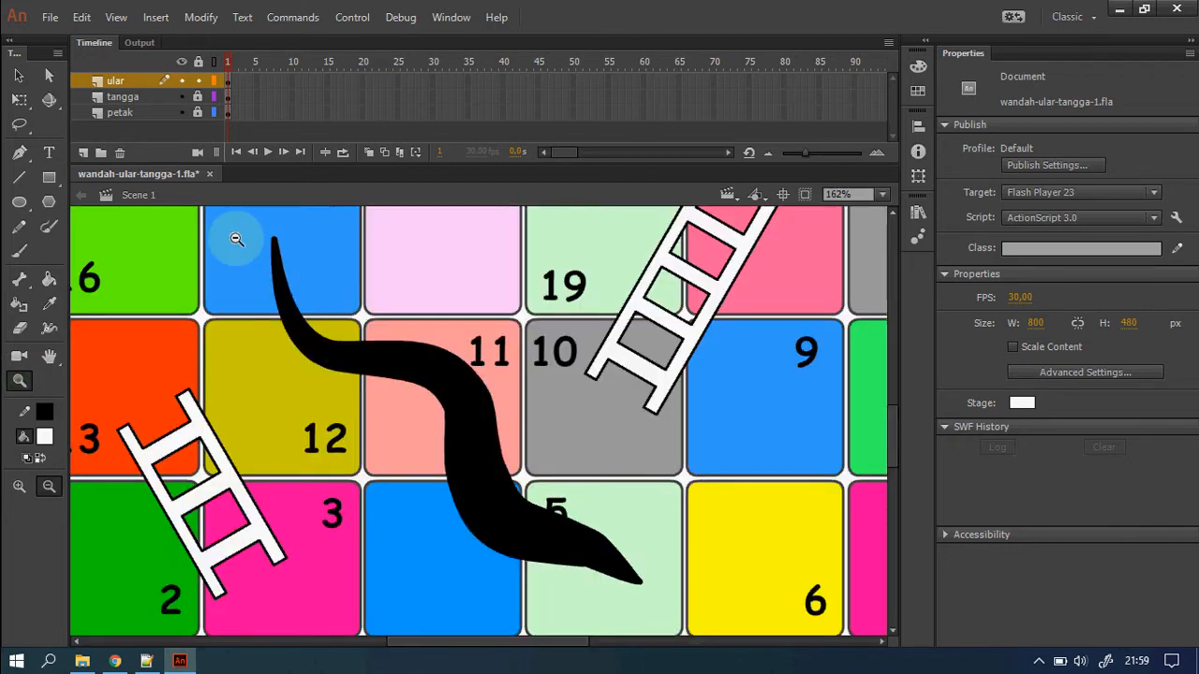
{"action": "left_click", "coordinate": [19, 75]}
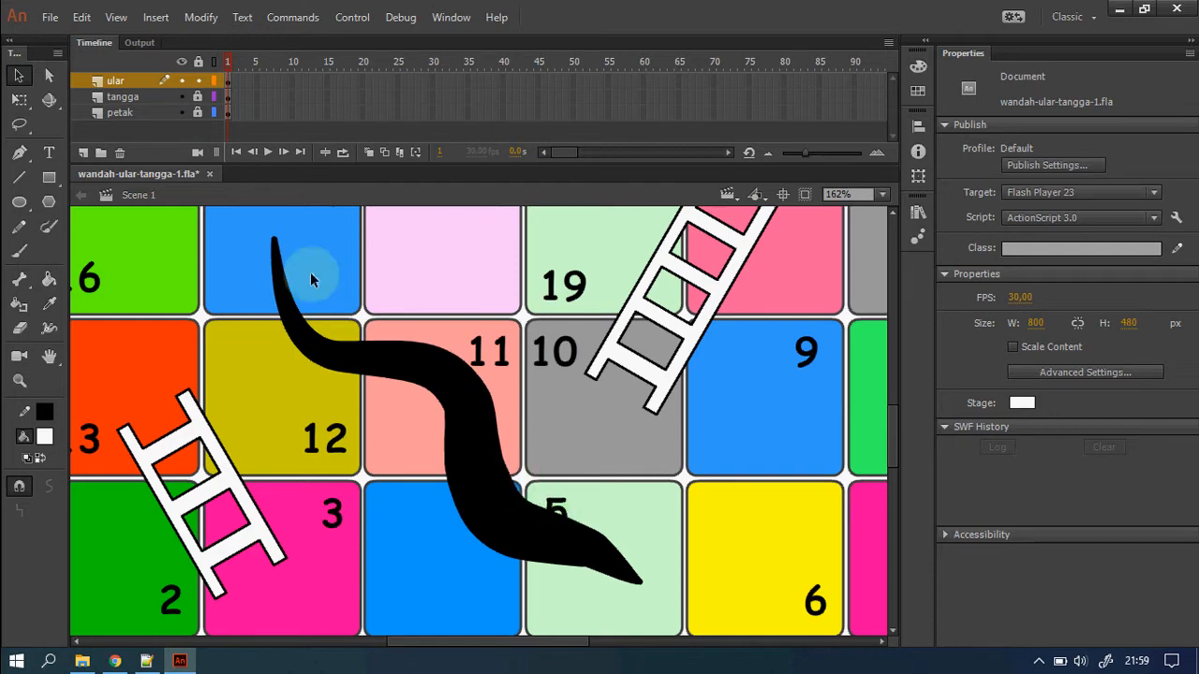
{"action": "left_click", "coordinate": [180, 100]}
{"action": "left_click", "coordinate": [183, 111]}
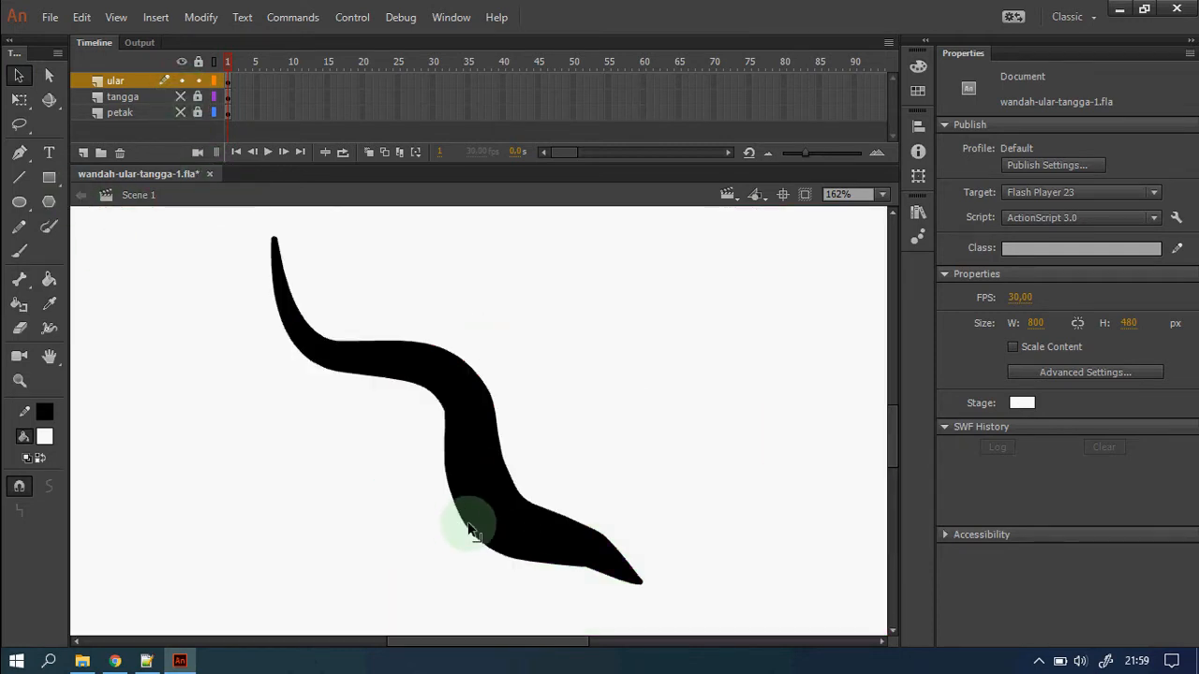
Fill the black snake shape green.
{"action": "left_click", "coordinate": [504, 503]}
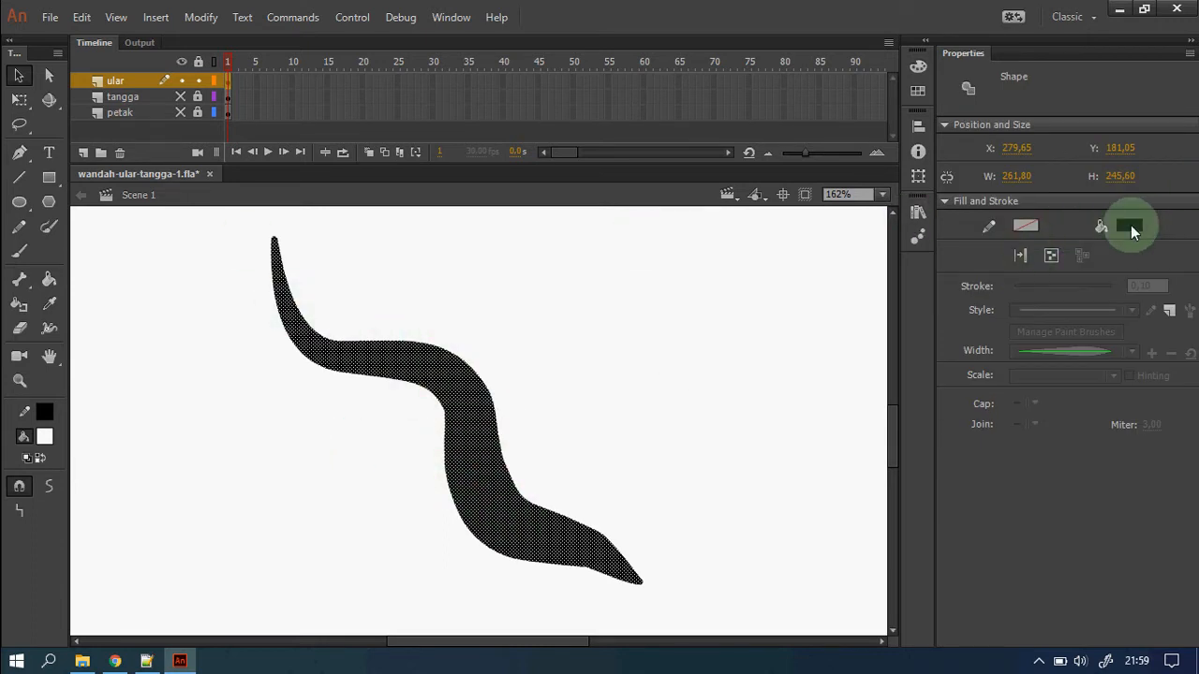
{"action": "left_click", "coordinate": [1127, 227]}
{"action": "left_click", "coordinate": [937, 279]}
{"action": "left_click", "coordinate": [683, 384]}
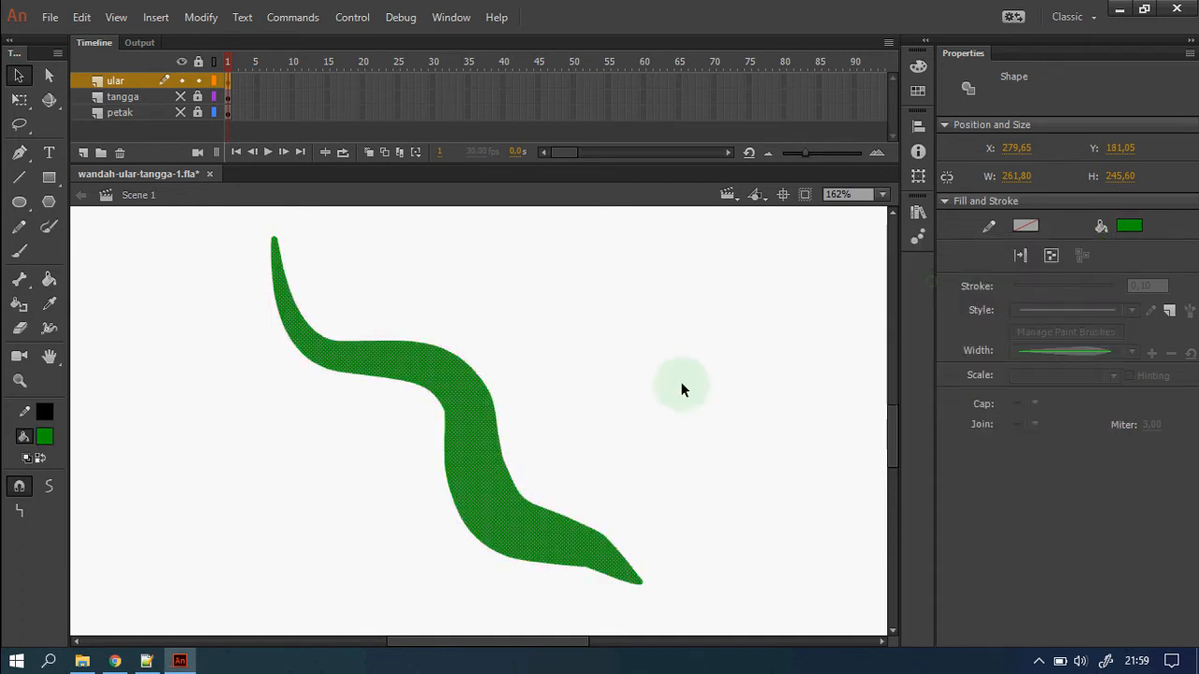
{"action": "left_click", "coordinate": [18, 177]}
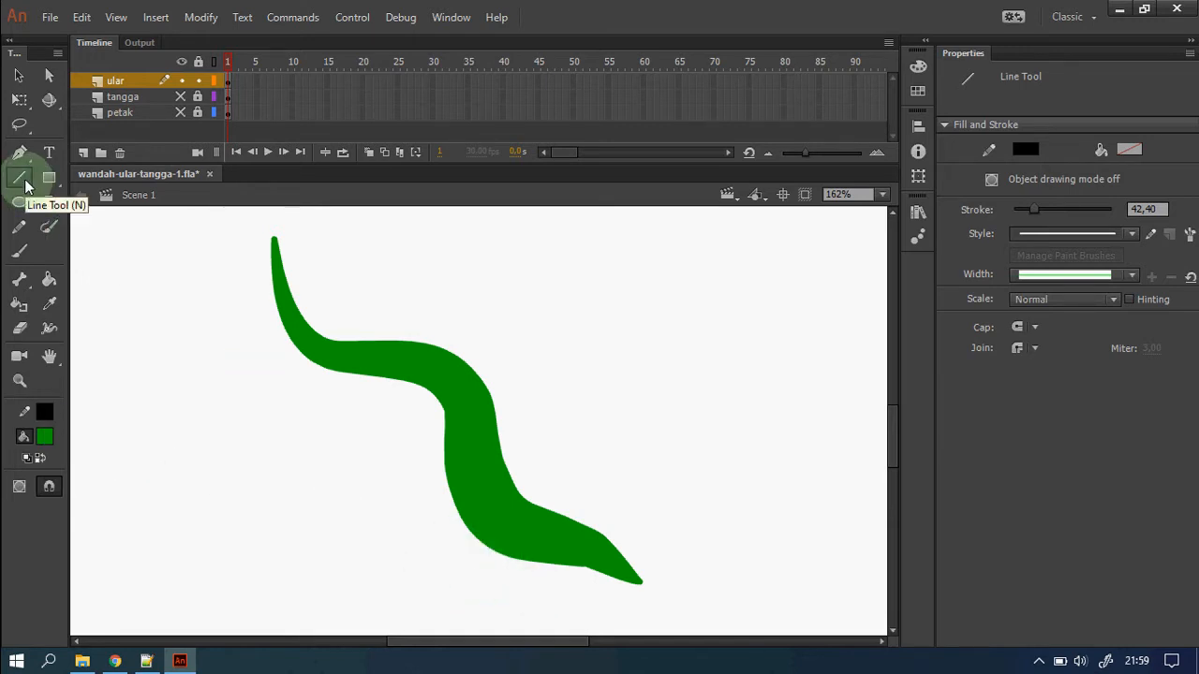
Set the line style to Hairline and draw the first stripe across the snake's tail, undoing a misplaced one.
{"action": "left_click", "coordinate": [1132, 238]}
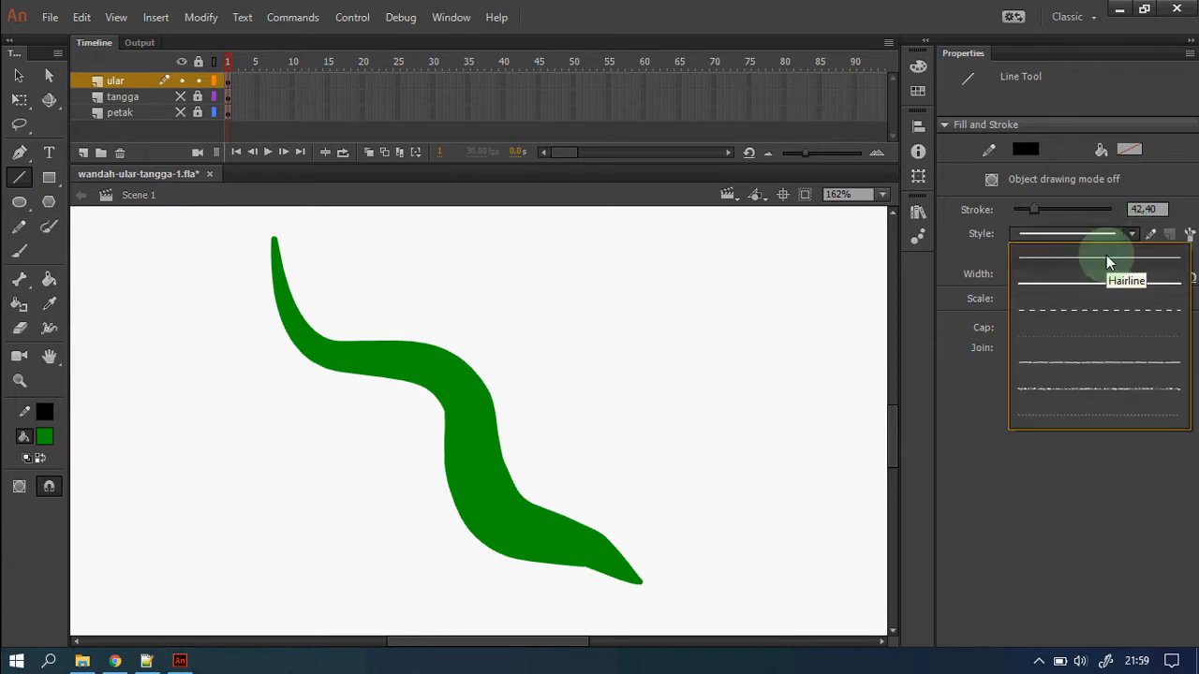
{"action": "left_click", "coordinate": [1106, 254]}
{"action": "left_click", "coordinate": [1129, 232]}
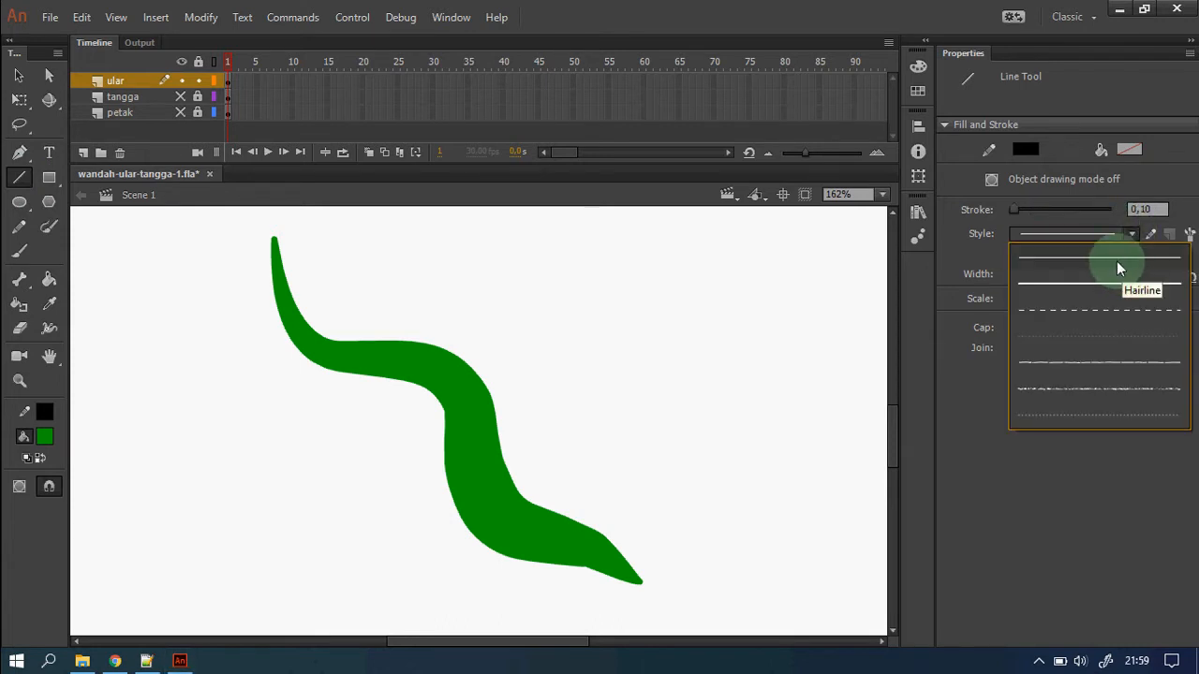
{"action": "left_click", "coordinate": [1117, 262]}
{"action": "left_click_drag", "start_coordinate": [506, 589], "coordinate": [577, 499]}
{"action": "left_click_drag", "start_coordinate": [429, 537], "coordinate": [541, 478]}
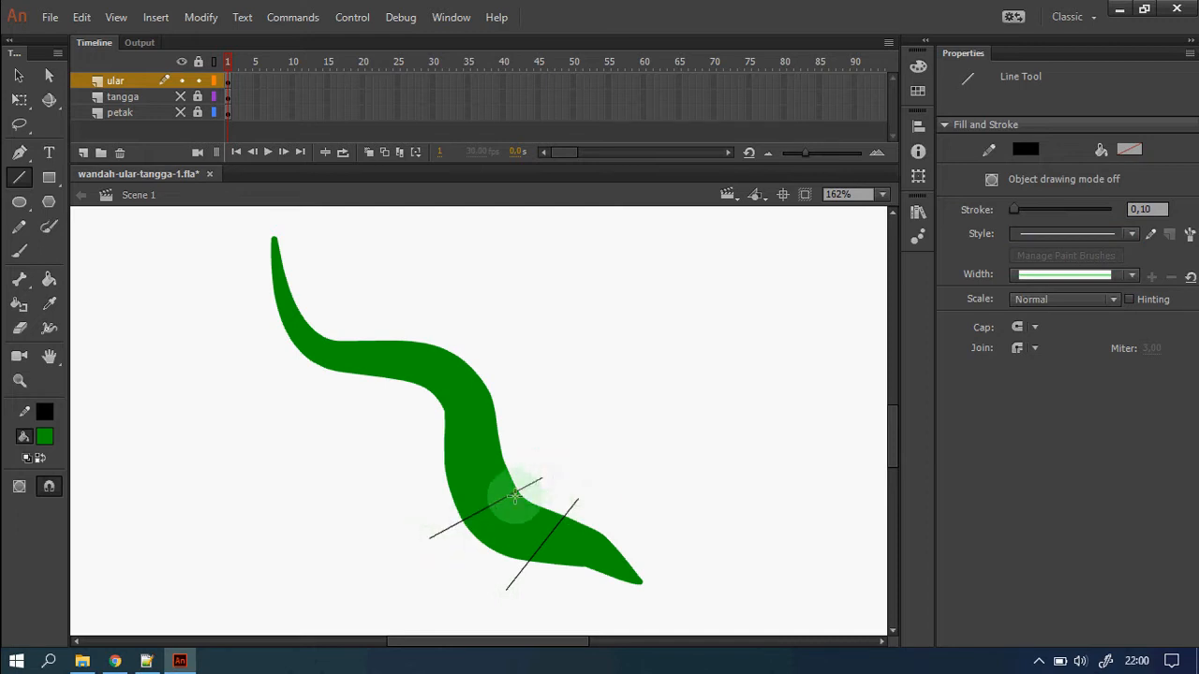
{"action": "key", "text": "ctrl+z"}
Draw hairline stripes across the snake's lower body, bends, neck and head end.
{"action": "mouse_move", "coordinate": [478, 566]}
{"action": "left_mouse_down"}
{"action": "mouse_move", "coordinate": [545, 472]}
{"action": "mouse_move", "coordinate": [556, 475]}
{"action": "left_mouse_up"}
{"action": "left_click_drag", "start_coordinate": [439, 507], "coordinate": [524, 459]}
{"action": "left_click_drag", "start_coordinate": [417, 468], "coordinate": [551, 424]}
{"action": "left_click_drag", "start_coordinate": [433, 419], "coordinate": [514, 370]}
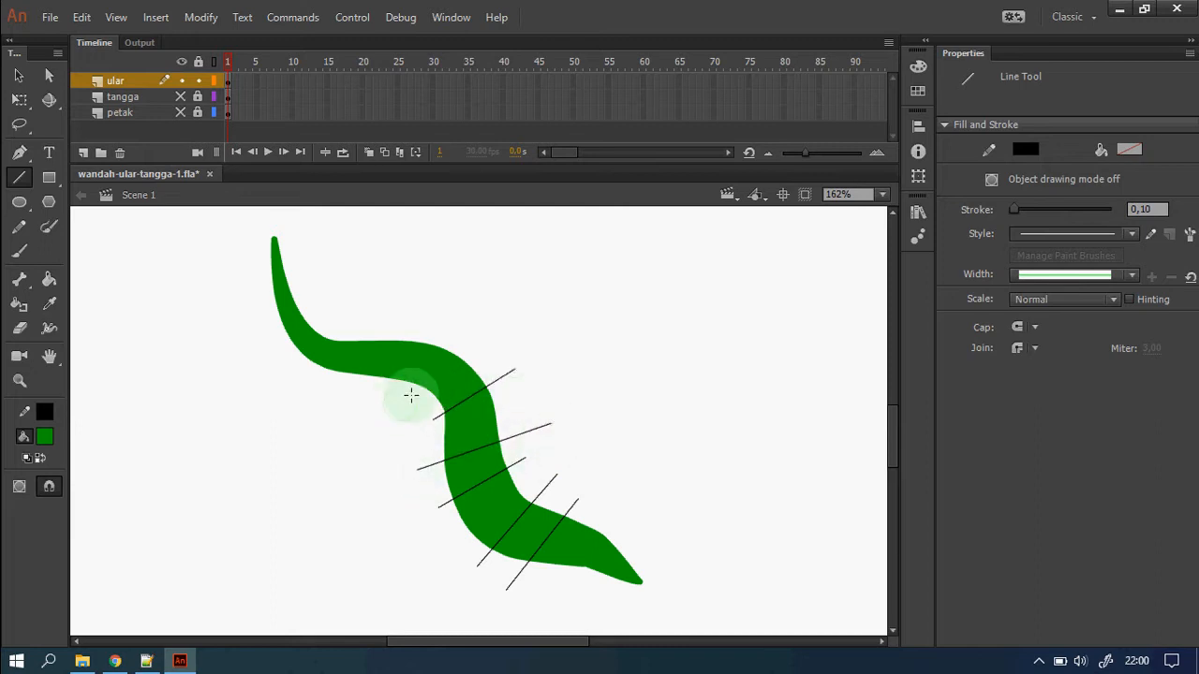
{"action": "mouse_move", "coordinate": [400, 404]}
{"action": "left_mouse_down"}
{"action": "mouse_move", "coordinate": [465, 339]}
{"action": "mouse_move", "coordinate": [404, 315]}
{"action": "left_mouse_up"}
{"action": "left_click_drag", "start_coordinate": [348, 385], "coordinate": [360, 323]}
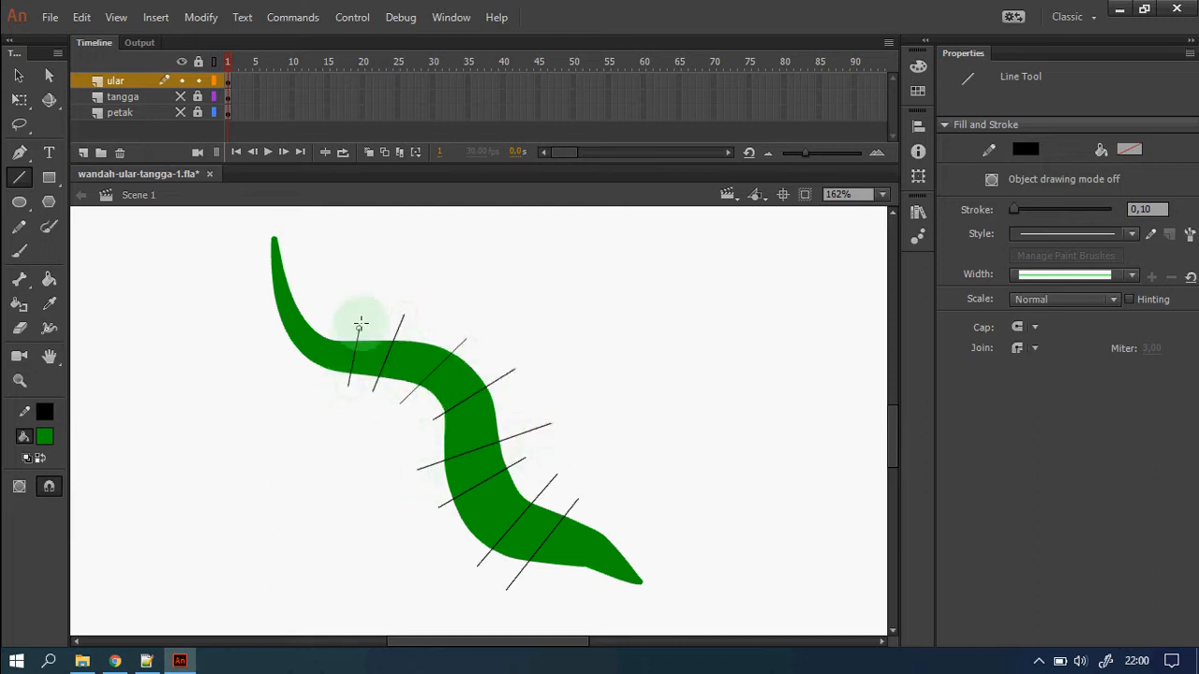
{"action": "left_click_drag", "start_coordinate": [288, 381], "coordinate": [343, 311]}
{"action": "left_click_drag", "start_coordinate": [277, 343], "coordinate": [339, 303]}
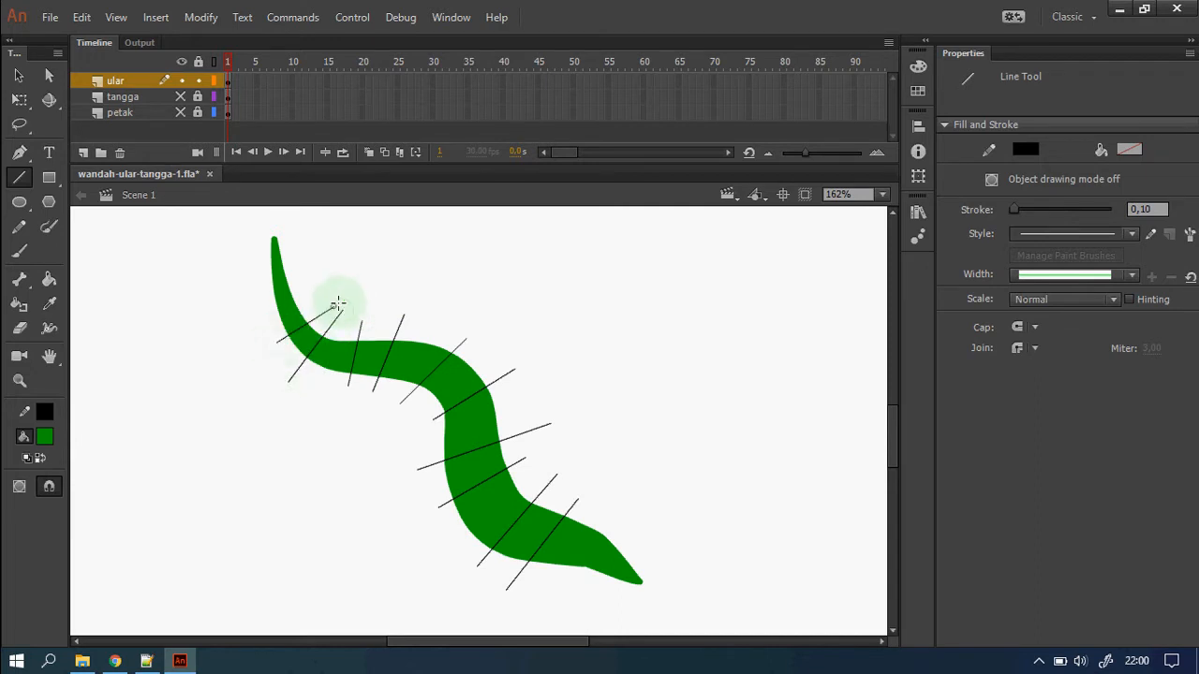
{"action": "left_click_drag", "start_coordinate": [253, 312], "coordinate": [343, 300]}
{"action": "left_click_drag", "start_coordinate": [258, 277], "coordinate": [325, 265]}
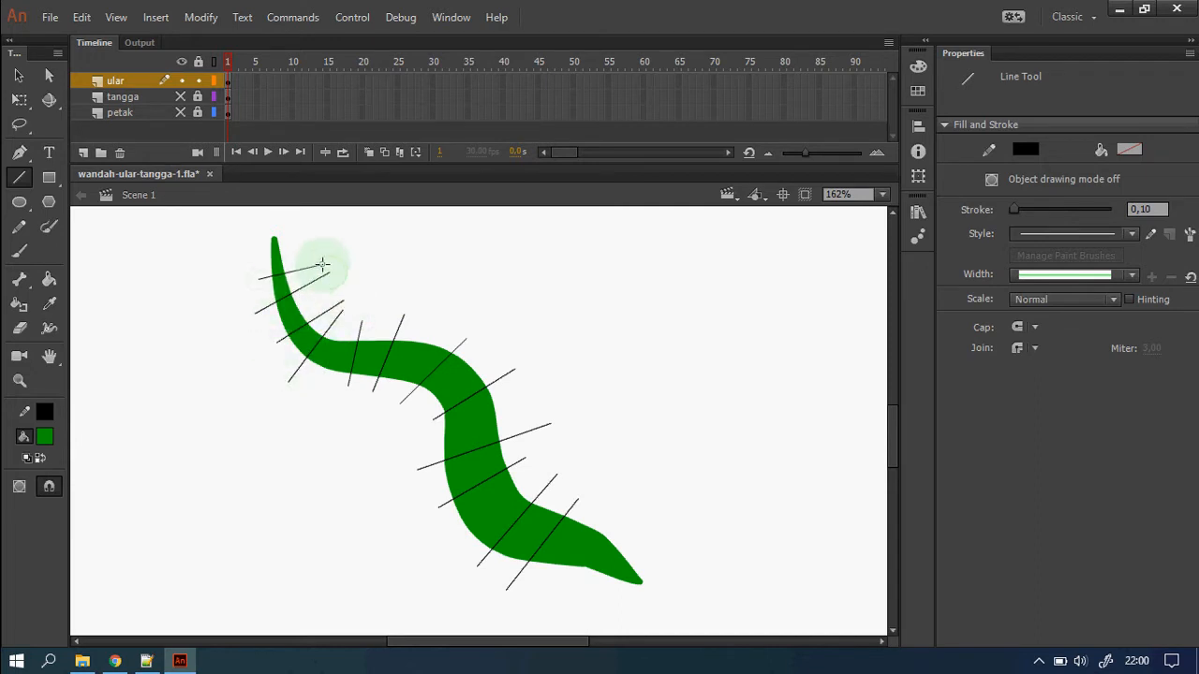
{"action": "left_click", "coordinate": [19, 78]}
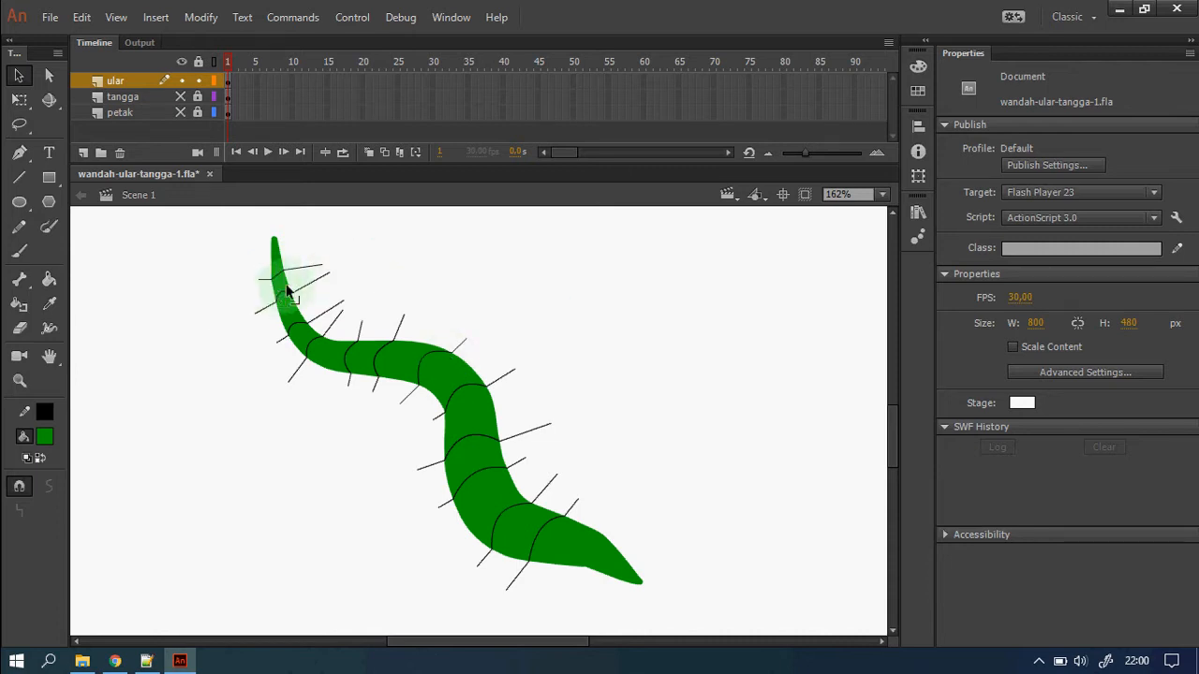
Frame the snake and pick light green 69E969 in the Color panel.
{"action": "key", "text": "z"}
{"action": "left_click_drag", "start_coordinate": [247, 259], "coordinate": [350, 331]}
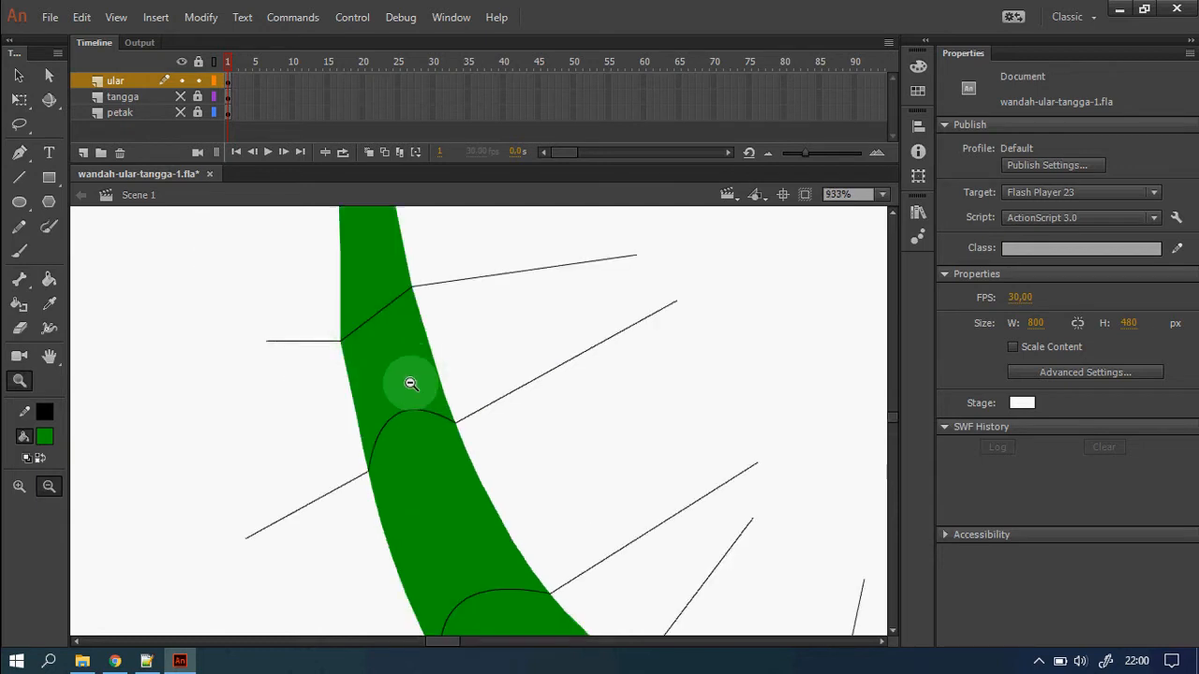
{"action": "key", "text": "v"}
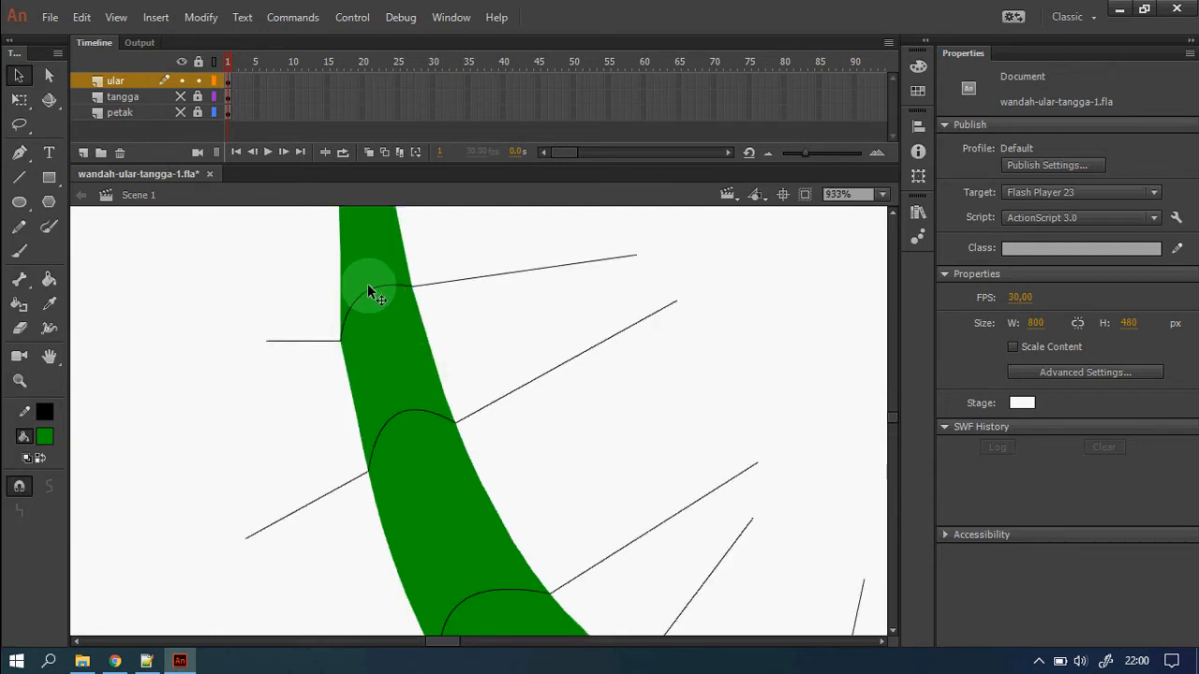
{"action": "key", "text": "z"}
{"action": "left_click", "coordinate": [455, 429], "text": "alt"}
{"action": "left_click_drag", "start_coordinate": [532, 502], "coordinate": [524, 510]}
{"action": "left_click", "coordinate": [501, 520], "text": "alt"}
{"action": "left_click", "coordinate": [500, 521], "text": "alt"}
{"action": "left_click", "coordinate": [595, 551], "text": "alt"}
{"action": "left_click", "coordinate": [595, 551], "text": "alt"}
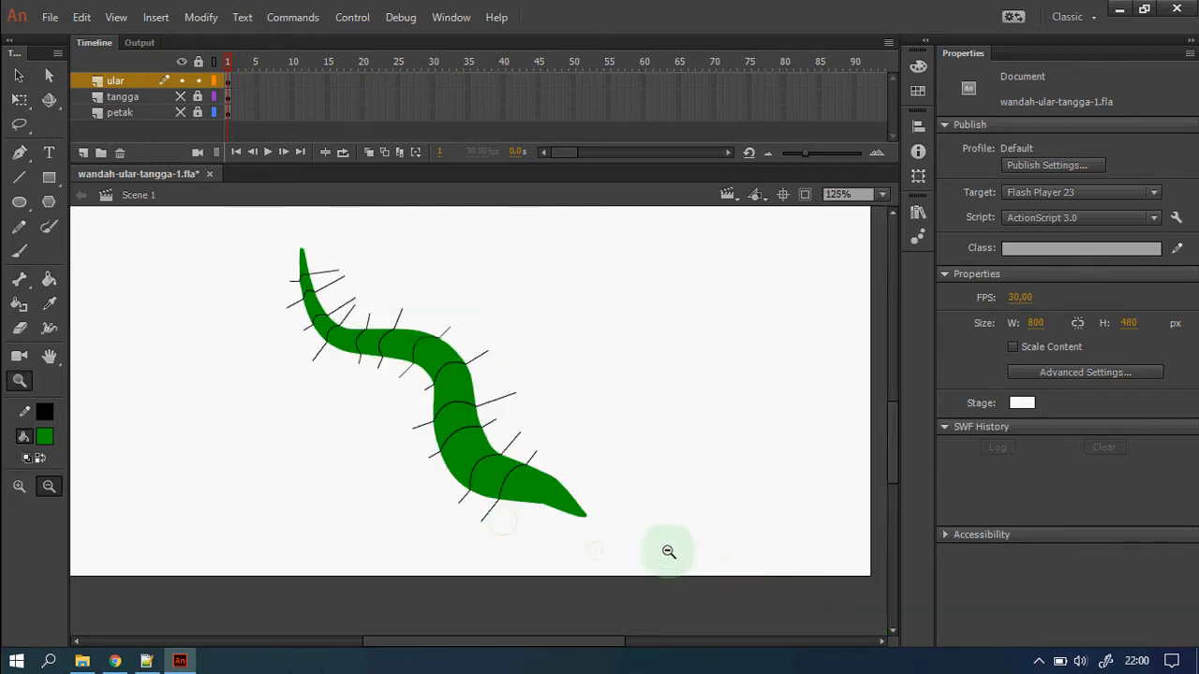
{"action": "left_click_drag", "start_coordinate": [246, 254], "coordinate": [567, 564]}
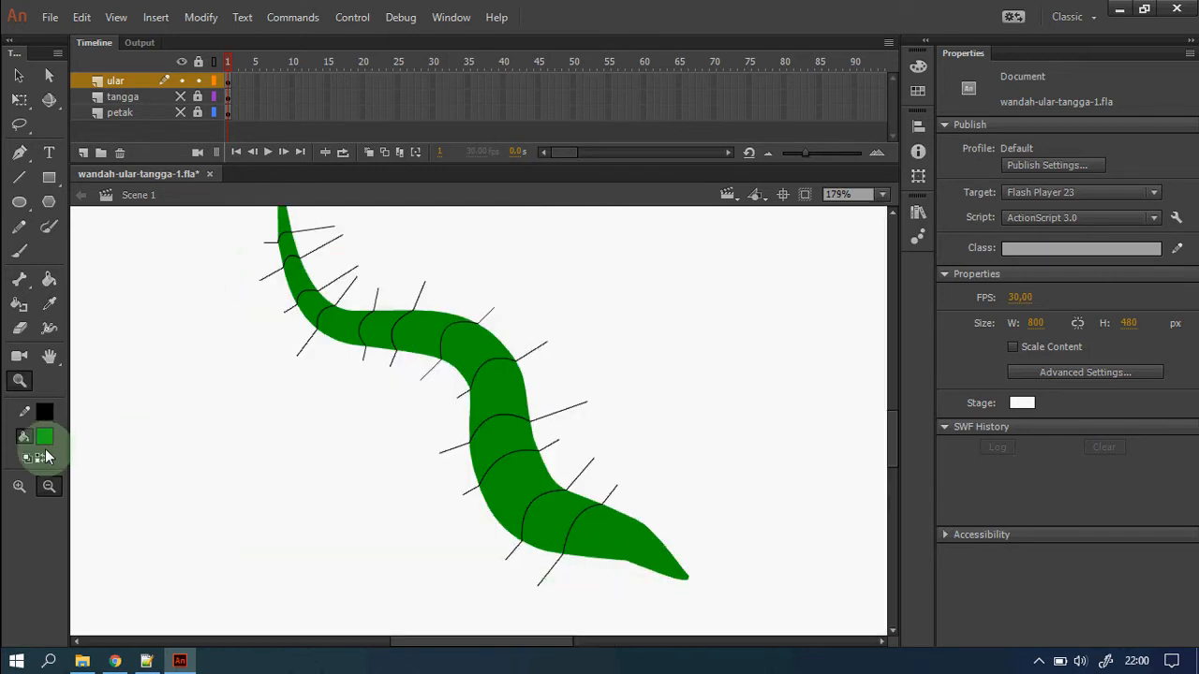
{"action": "left_click", "coordinate": [918, 66]}
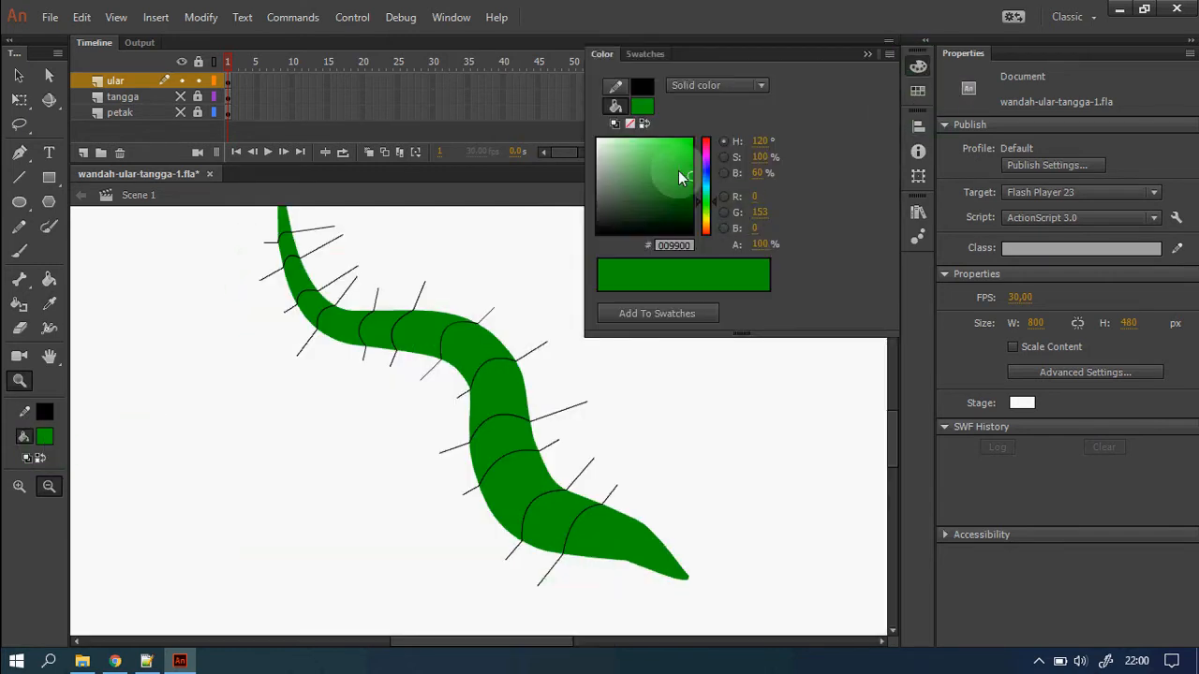
{"action": "left_click", "coordinate": [672, 157]}
{"action": "left_click_drag", "start_coordinate": [673, 156], "coordinate": [648, 146]}
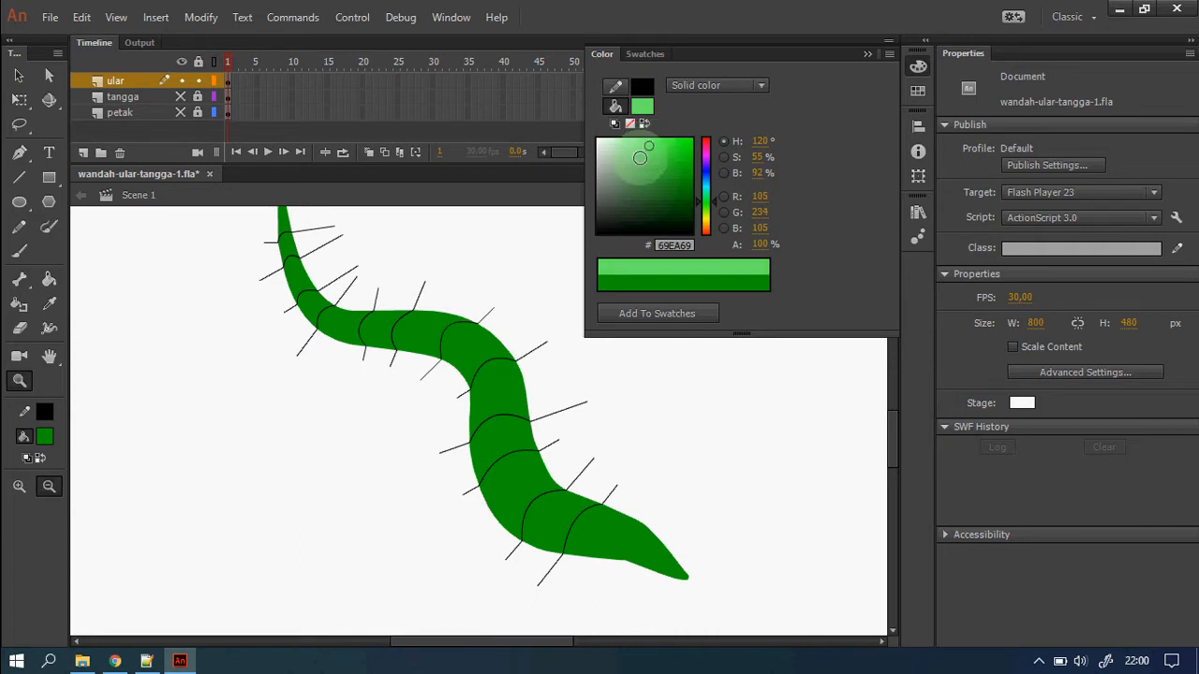
Paint alternate snake bands light green from tail to head with the Paint Bucket.
{"action": "left_click", "coordinate": [49, 279]}
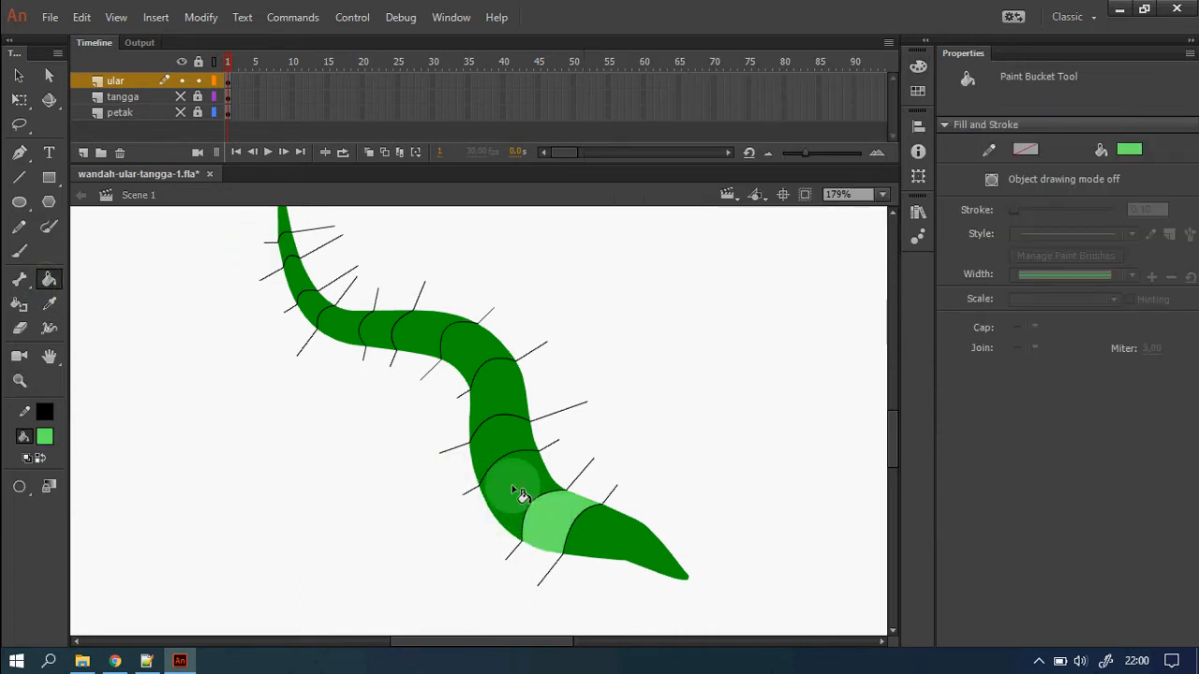
{"action": "left_click", "coordinate": [500, 427]}
{"action": "left_click", "coordinate": [469, 347]}
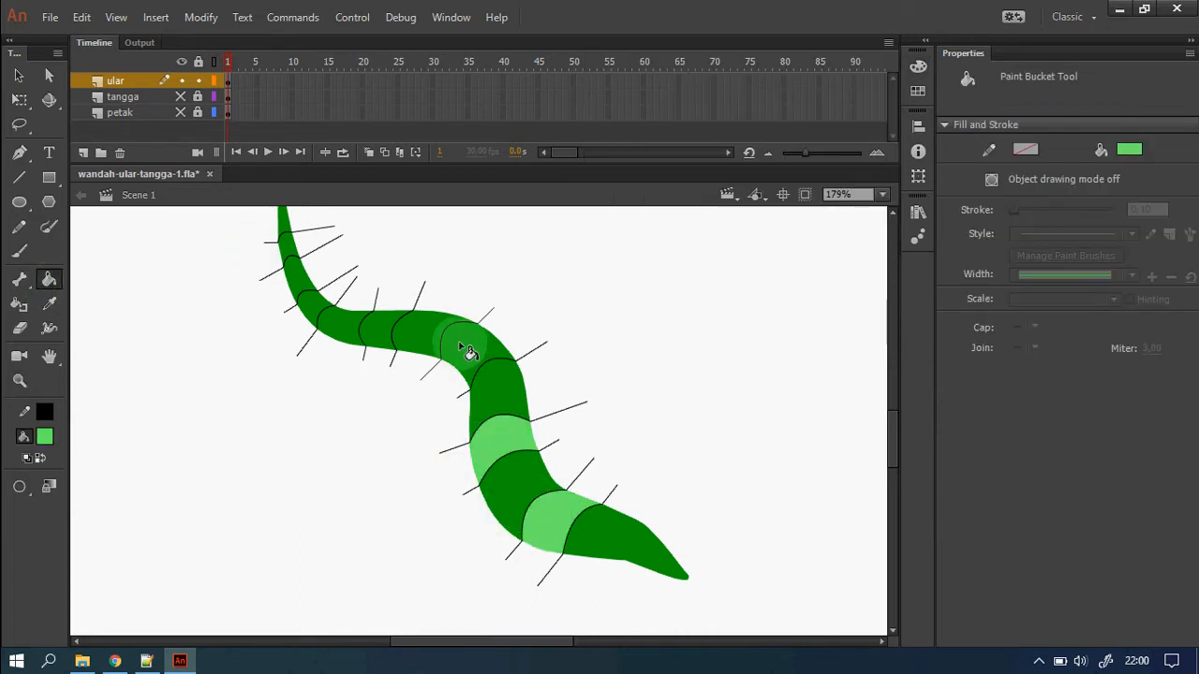
{"action": "left_click", "coordinate": [373, 330]}
{"action": "left_click", "coordinate": [311, 309]}
{"action": "left_click", "coordinate": [288, 247]}
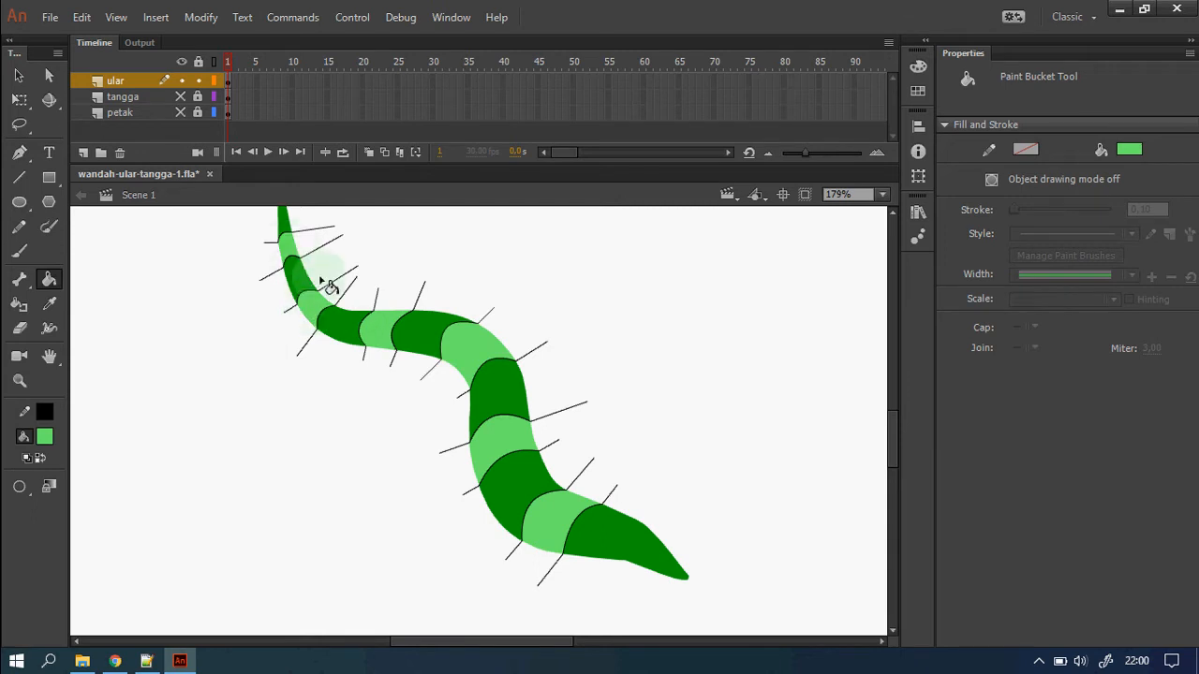
Marquee-select the whole snake including its dividing lines.
{"action": "scroll", "coordinate": [557, 428], "scroll_direction": "up", "scroll_amount": 3}
{"action": "scroll", "coordinate": [558, 435], "scroll_direction": "down", "scroll_amount": 3}
{"action": "key", "text": "z"}
{"action": "left_click", "coordinate": [579, 442], "text": "alt"}
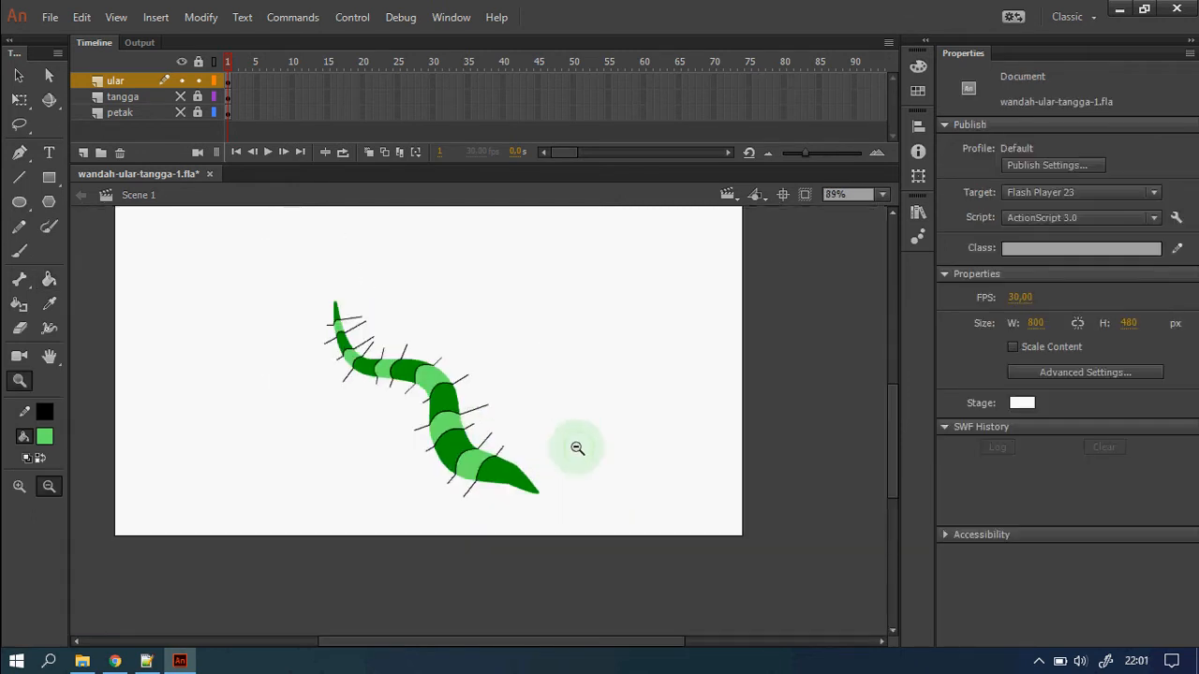
{"action": "left_click", "coordinate": [18, 75]}
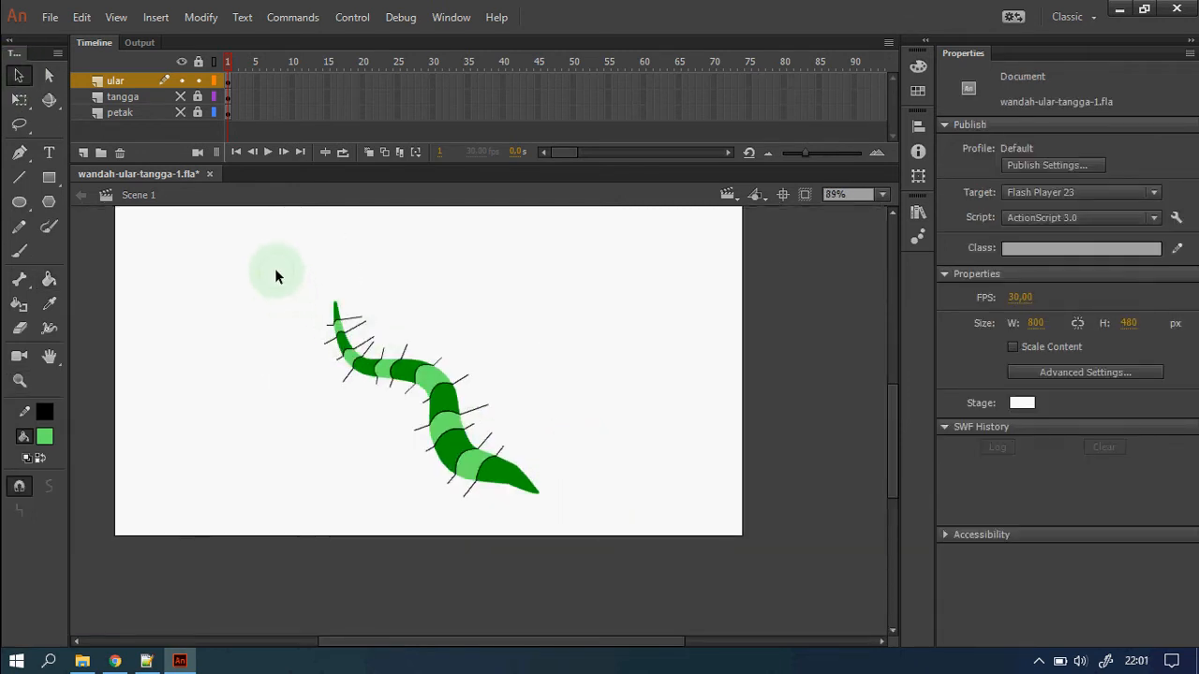
{"action": "left_click_drag", "start_coordinate": [299, 286], "coordinate": [654, 562]}
{"action": "key", "text": "z"}
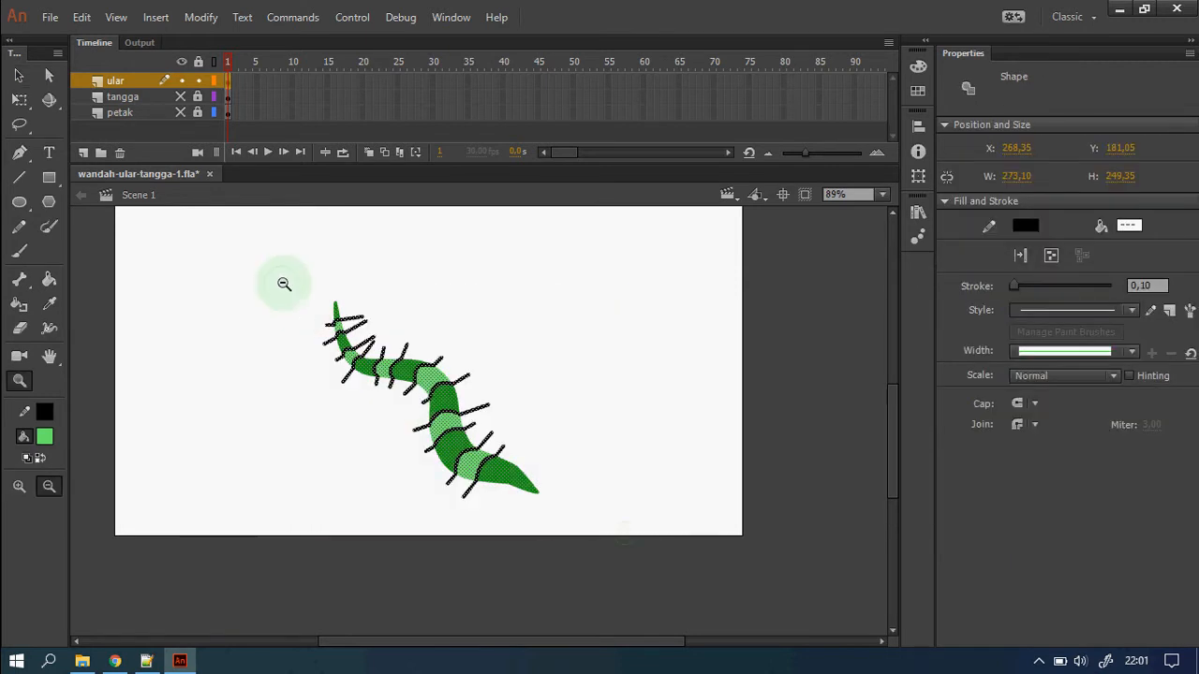
{"action": "left_click", "coordinate": [283, 283]}
{"action": "left_click", "coordinate": [19, 75]}
{"action": "left_click", "coordinate": [163, 250]}
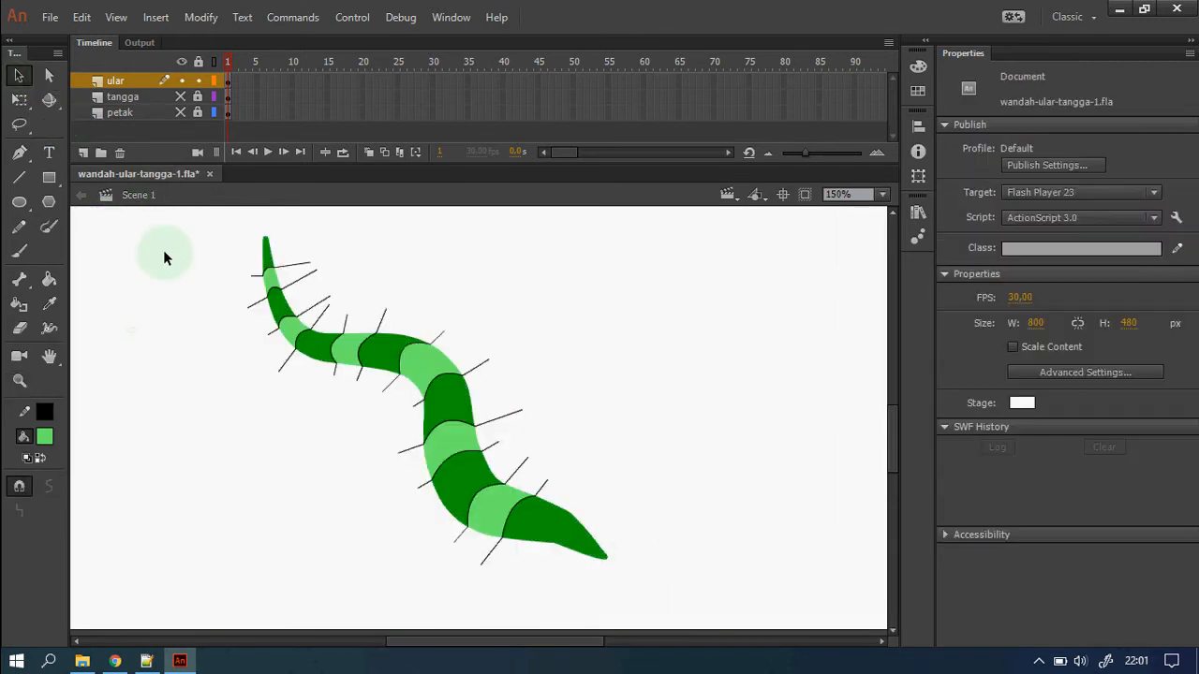
{"action": "left_click", "coordinate": [18, 75]}
{"action": "left_click_drag", "start_coordinate": [211, 227], "coordinate": [672, 613]}
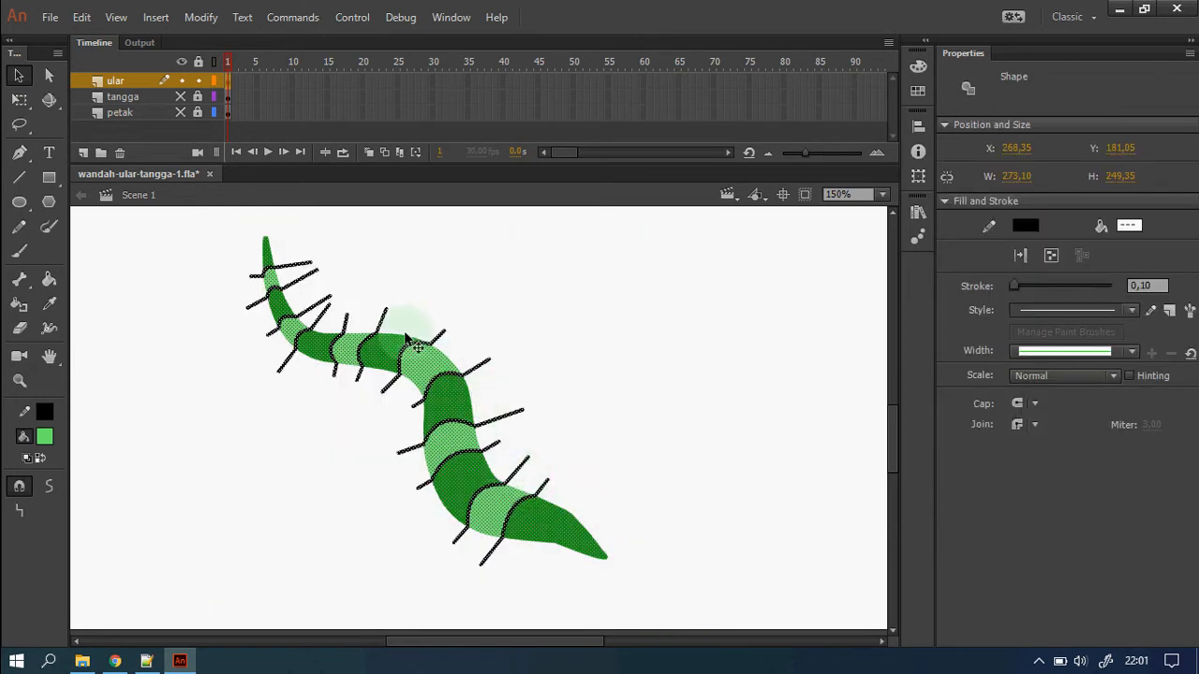
Set the snake's stroke colour to none so the black dividing lines disappear.
{"action": "left_click", "coordinate": [977, 245]}
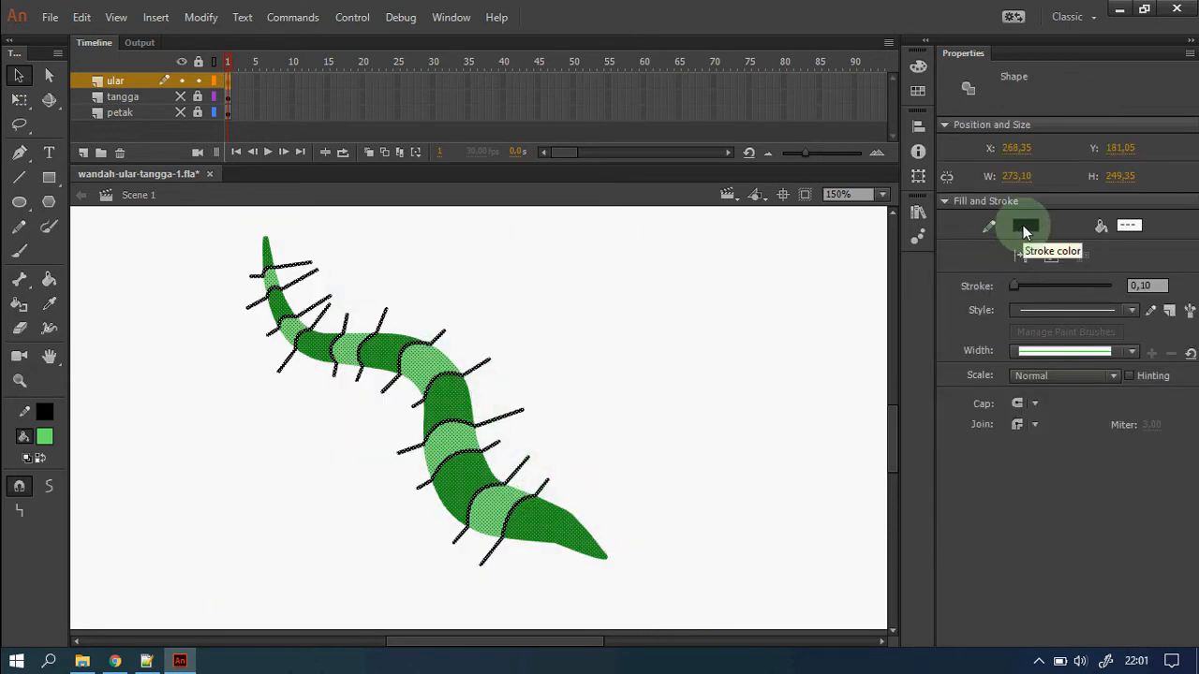
{"action": "left_click", "coordinate": [1023, 226]}
{"action": "left_click", "coordinate": [980, 246]}
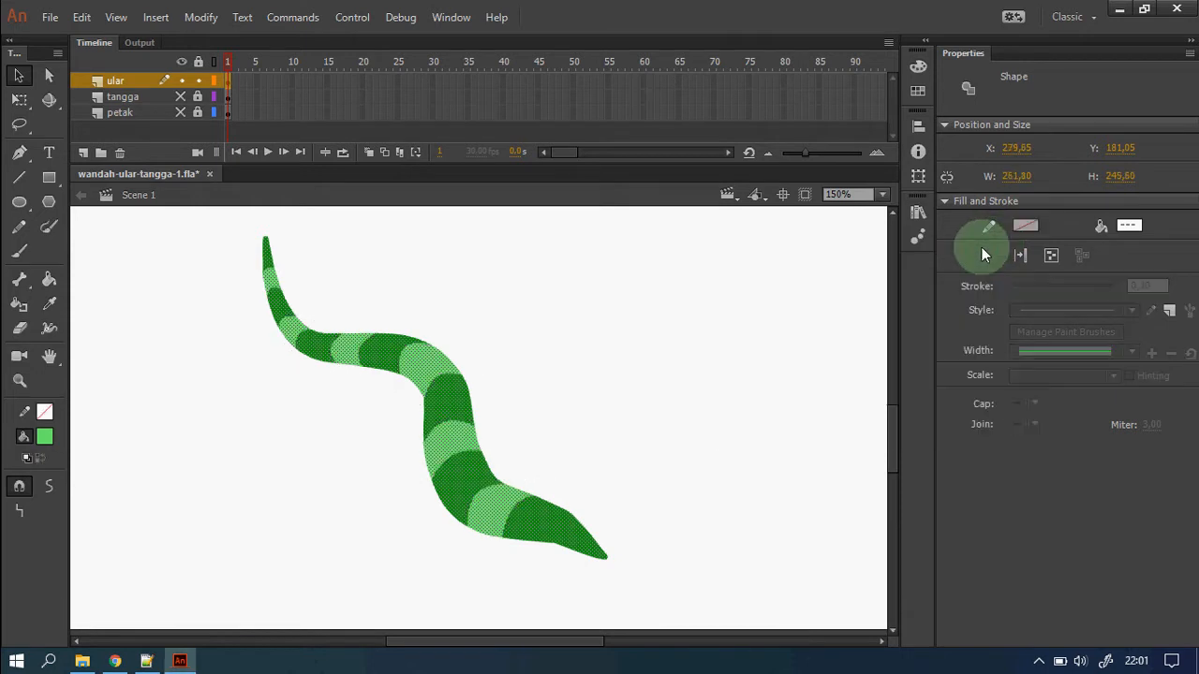
{"action": "left_click", "coordinate": [726, 397]}
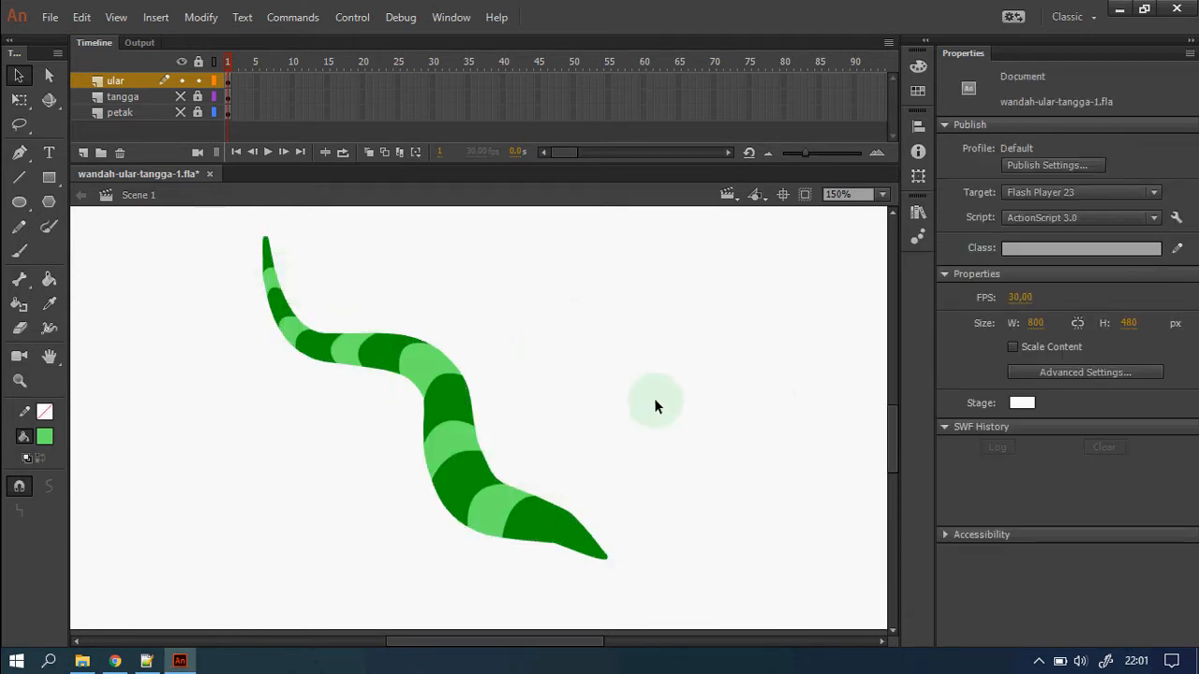
{"action": "scroll", "coordinate": [655, 403], "scroll_direction": "down", "scroll_amount": 3}
{"action": "scroll", "coordinate": [655, 403], "scroll_direction": "up", "scroll_amount": 3}
Draw a light grey eye oval with a black outline of thickness 2.
{"action": "left_click", "coordinate": [44, 436]}
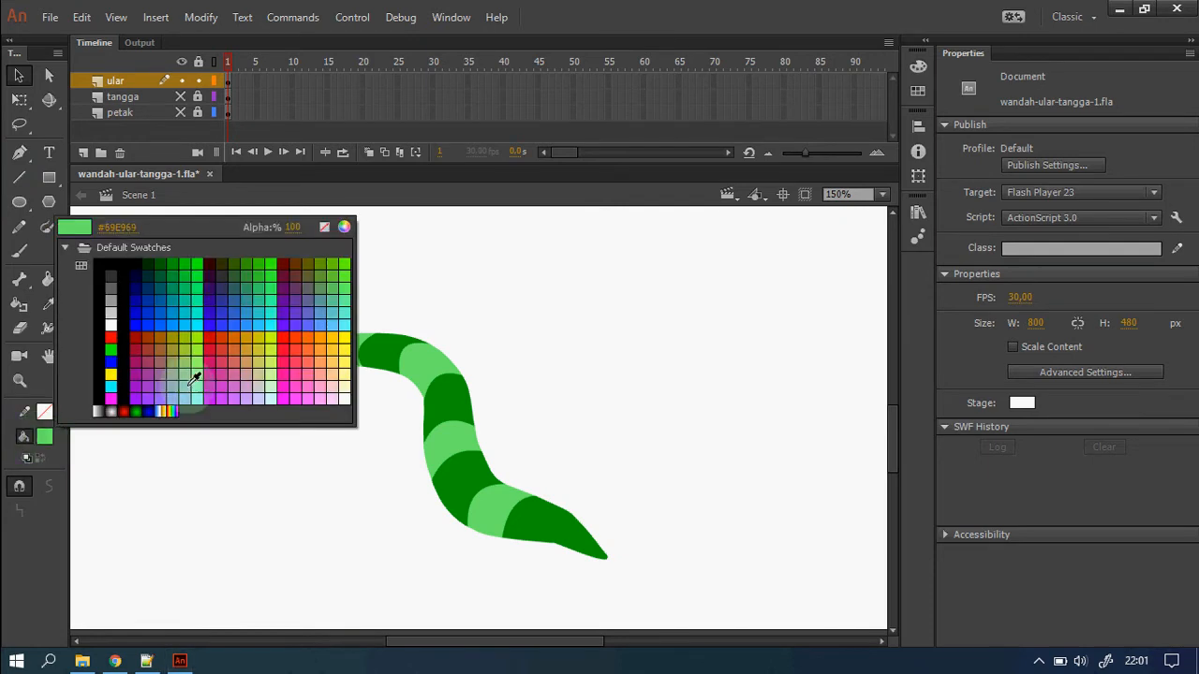
{"action": "left_click", "coordinate": [112, 305]}
{"action": "left_click", "coordinate": [19, 202]}
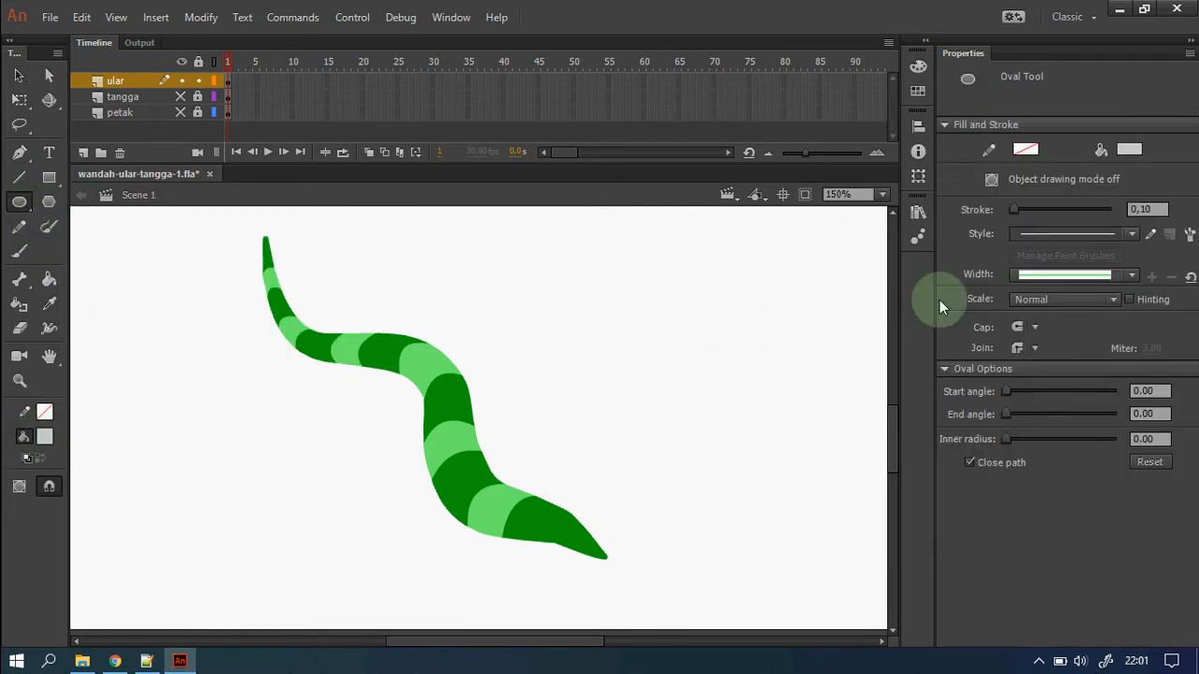
{"action": "left_click", "coordinate": [1025, 151]}
{"action": "left_click", "coordinate": [760, 208]}
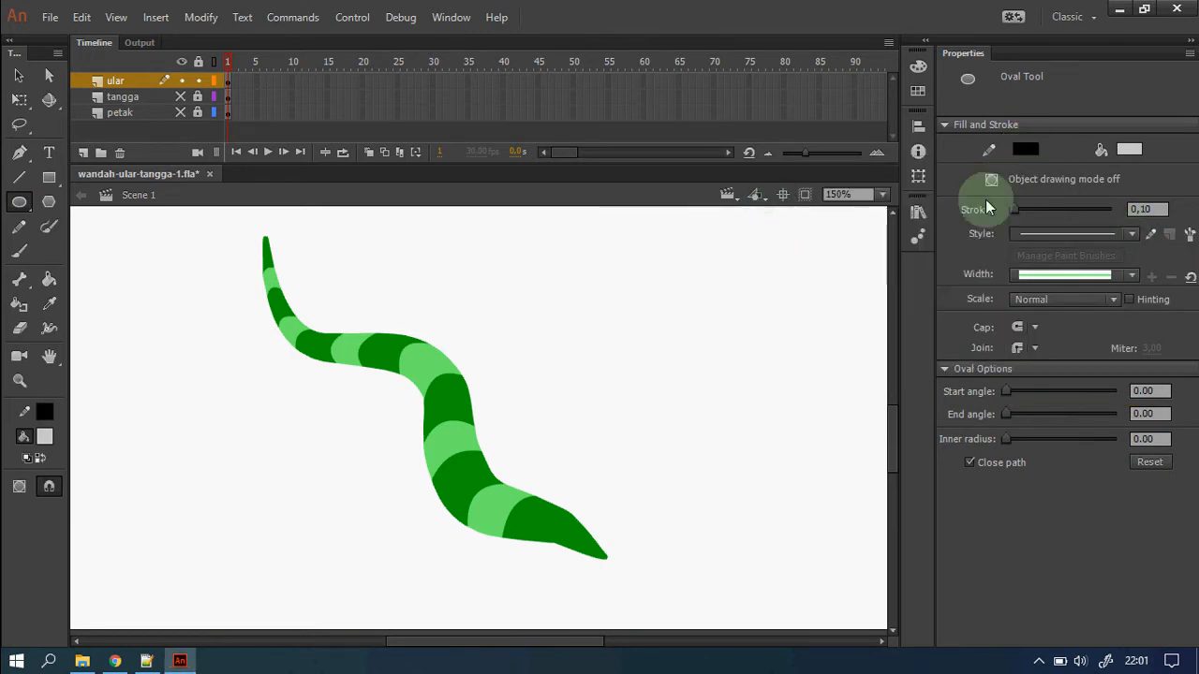
{"action": "left_click", "coordinate": [1126, 209]}
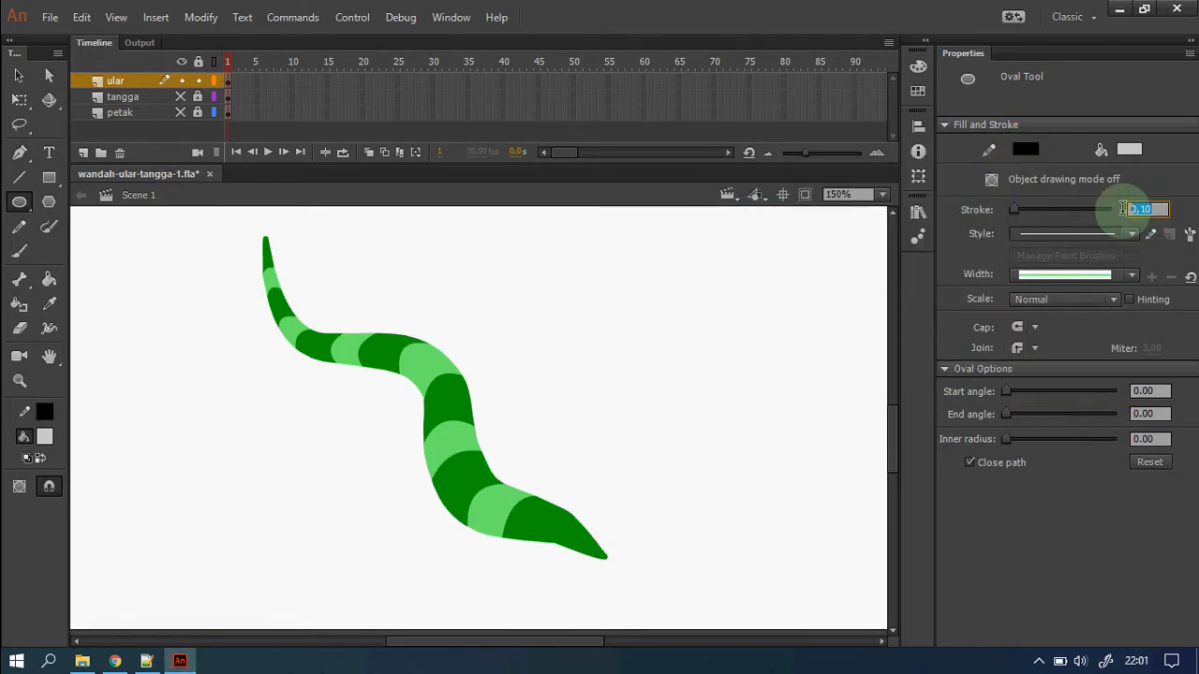
{"action": "type", "text": "2"}
{"action": "mouse_move", "coordinate": [709, 298]}
{"action": "left_mouse_down"}
{"action": "mouse_move", "coordinate": [727, 321]}
{"action": "mouse_move", "coordinate": [701, 328]}
{"action": "left_mouse_up"}
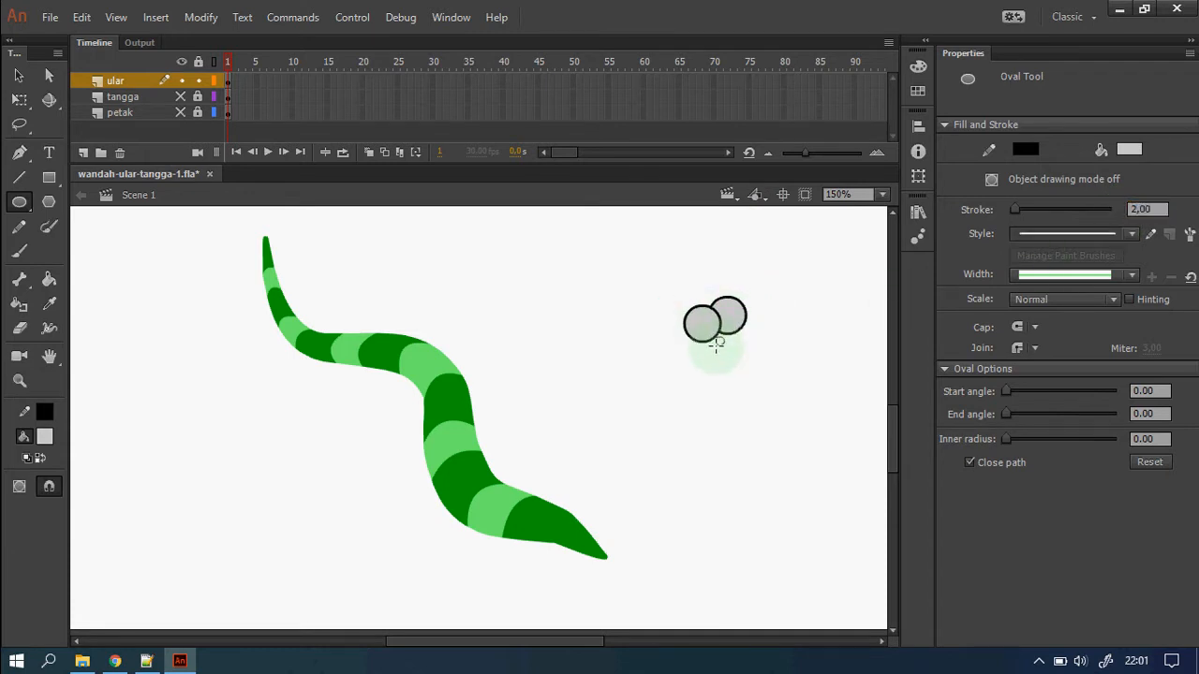
Draw dark grey hairline-outlined oval pupils inside the right and left eyes.
{"action": "key", "text": "z"}
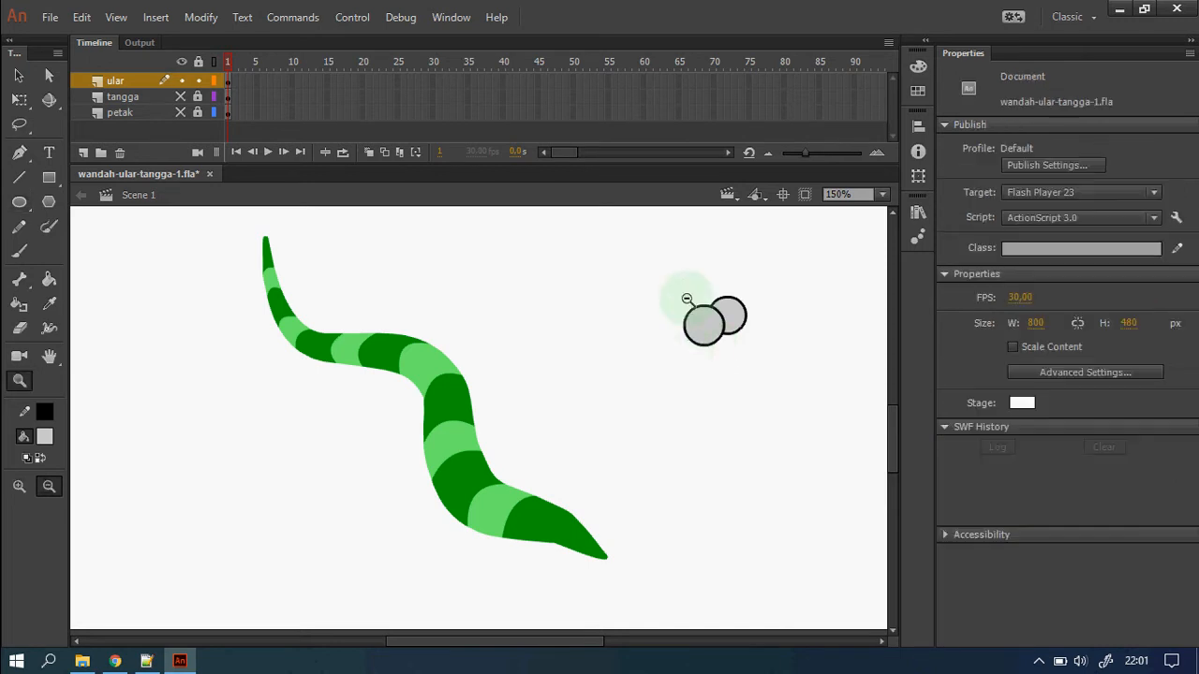
{"action": "left_click_drag", "start_coordinate": [666, 275], "coordinate": [798, 387]}
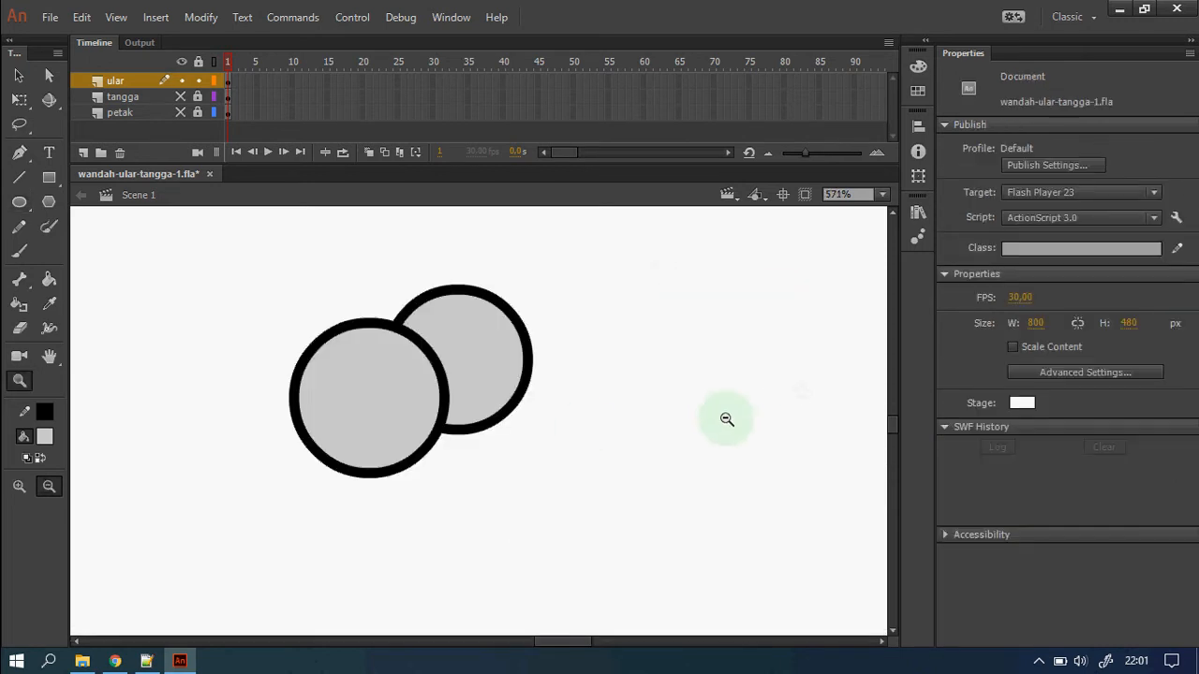
{"action": "left_click", "coordinate": [19, 202]}
{"action": "left_click", "coordinate": [1110, 233]}
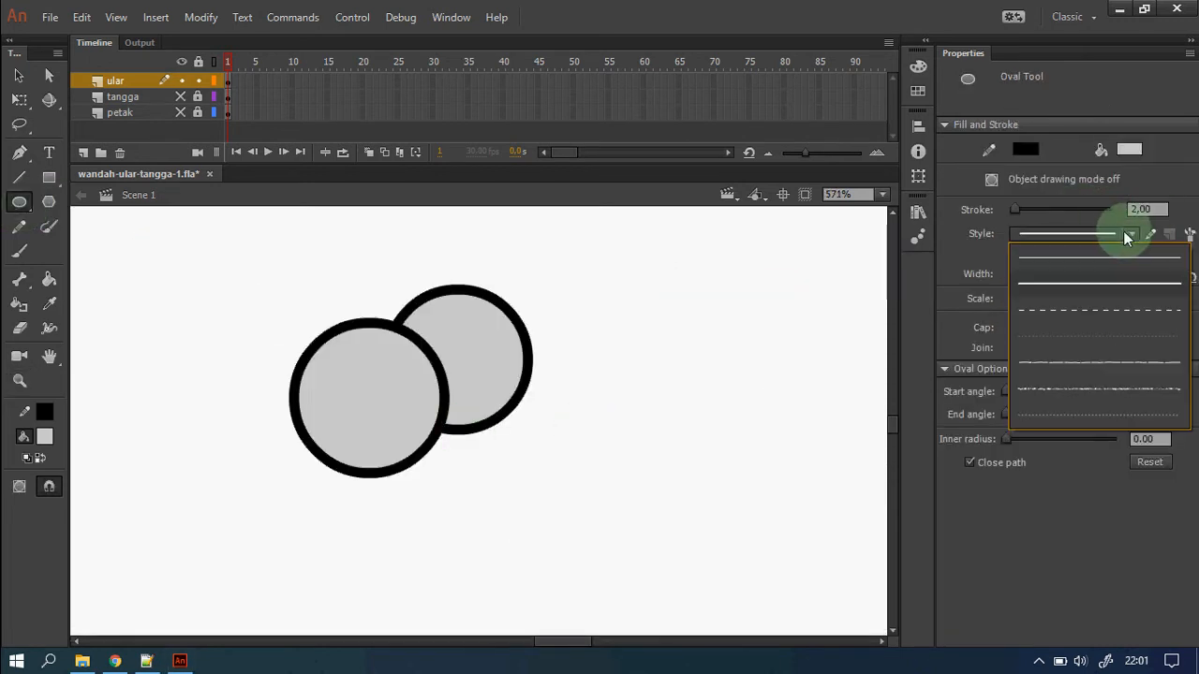
{"action": "left_click", "coordinate": [1102, 268]}
{"action": "left_click", "coordinate": [1129, 151]}
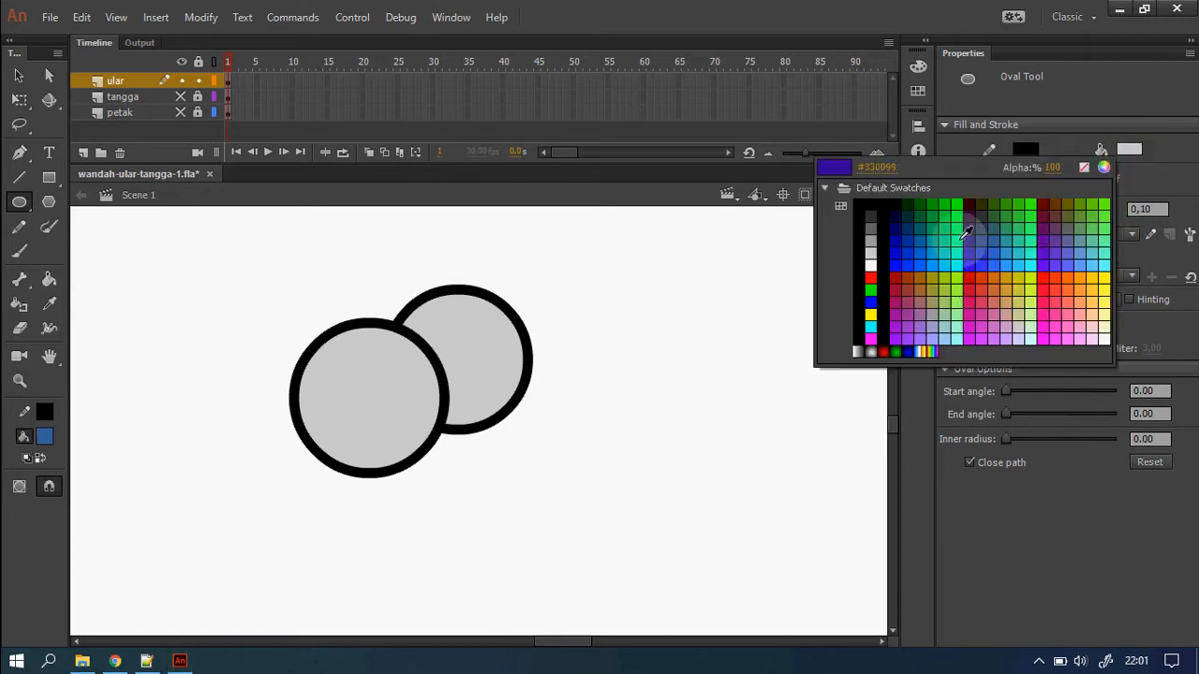
{"action": "left_click", "coordinate": [878, 227]}
{"action": "left_click_drag", "start_coordinate": [468, 332], "coordinate": [502, 389]}
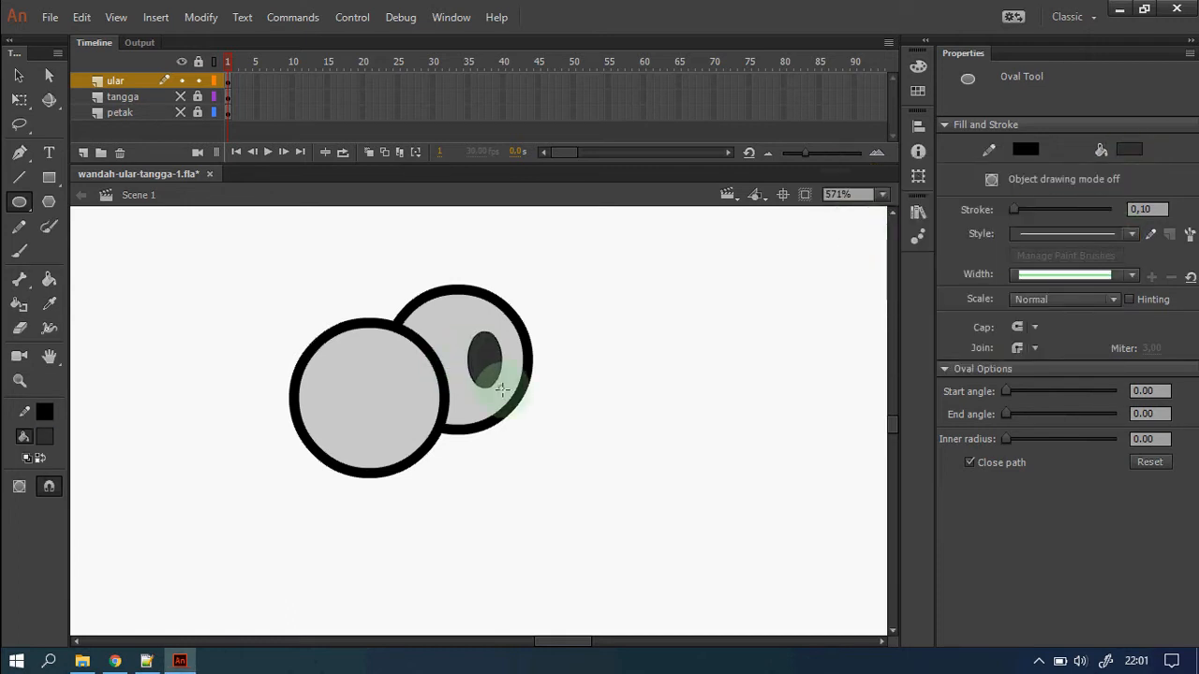
{"action": "left_click_drag", "start_coordinate": [371, 375], "coordinate": [422, 453]}
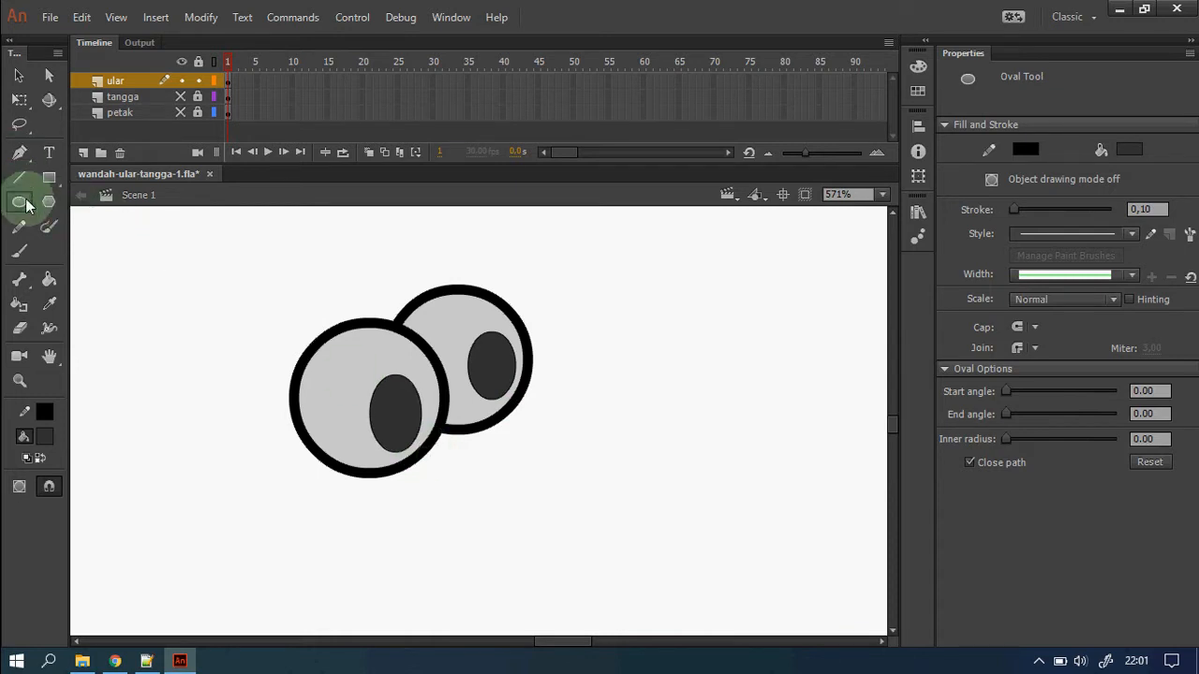
{"action": "left_click", "coordinate": [19, 230]}
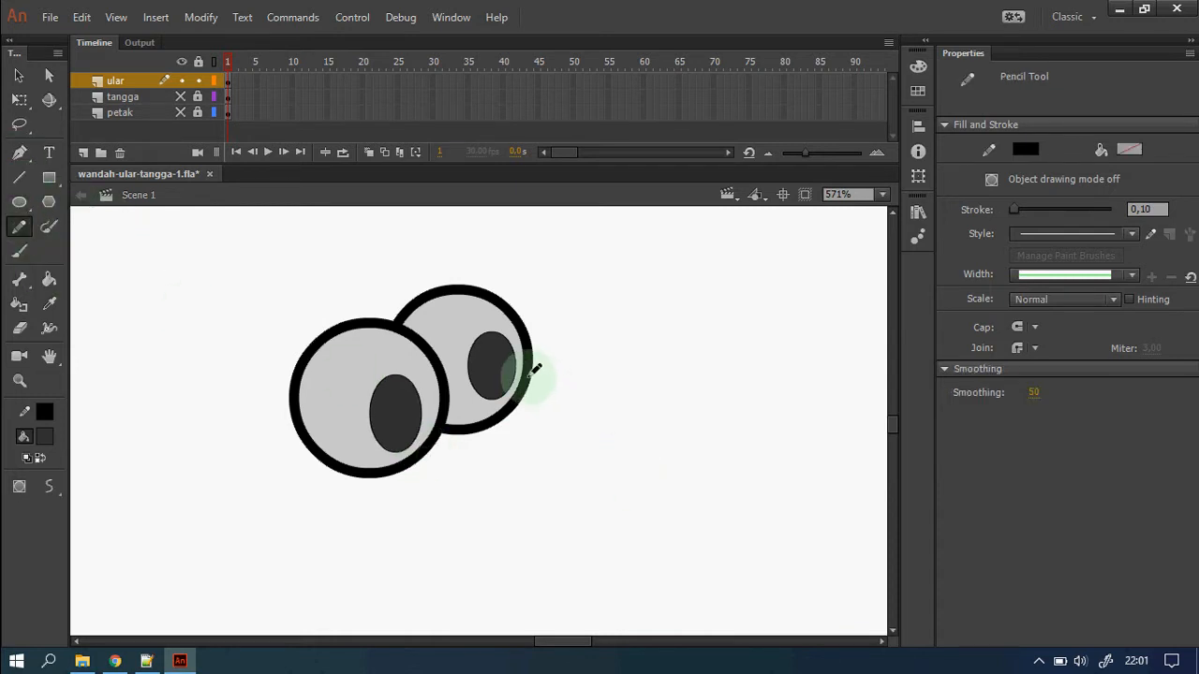
Pencil a rounded head outline below the eyes and thicken its stroke.
{"action": "mouse_move", "coordinate": [531, 360]}
{"action": "left_mouse_down"}
{"action": "mouse_move", "coordinate": [596, 403]}
{"action": "mouse_move", "coordinate": [636, 460]}
{"action": "mouse_move", "coordinate": [640, 540]}
{"action": "mouse_move", "coordinate": [546, 605]}
{"action": "mouse_move", "coordinate": [407, 610]}
{"action": "mouse_move", "coordinate": [359, 579]}
{"action": "mouse_move", "coordinate": [328, 521]}
{"action": "mouse_move", "coordinate": [326, 459]}
{"action": "left_mouse_up"}
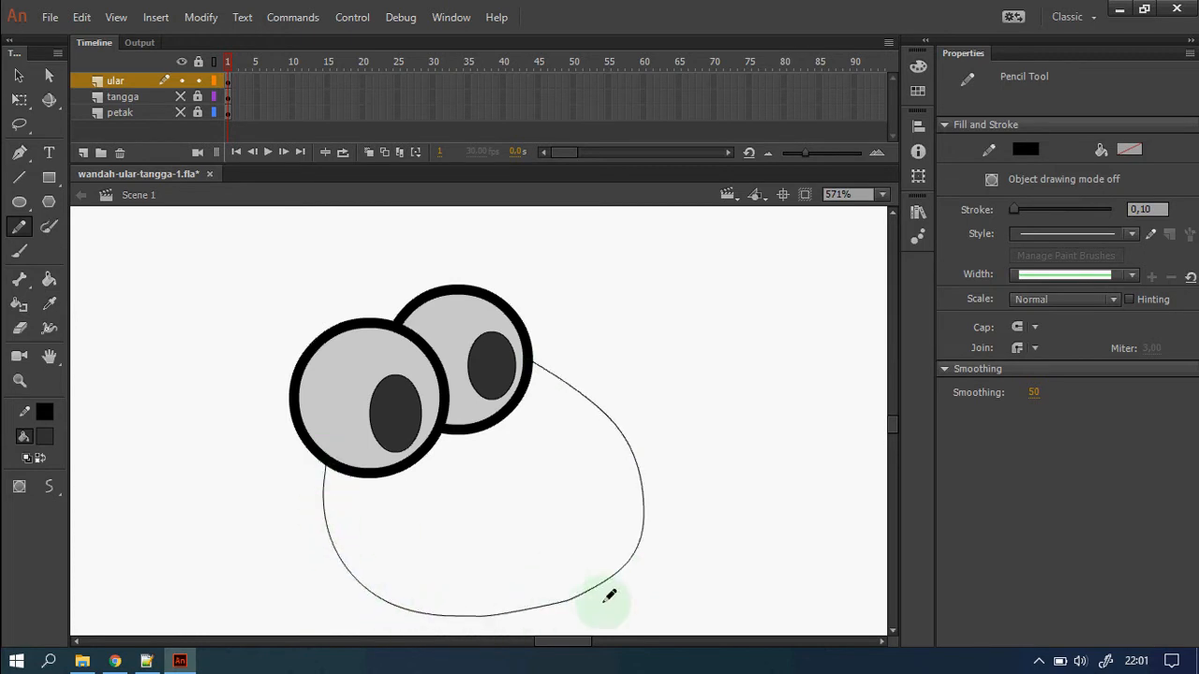
{"action": "left_click", "coordinate": [19, 75]}
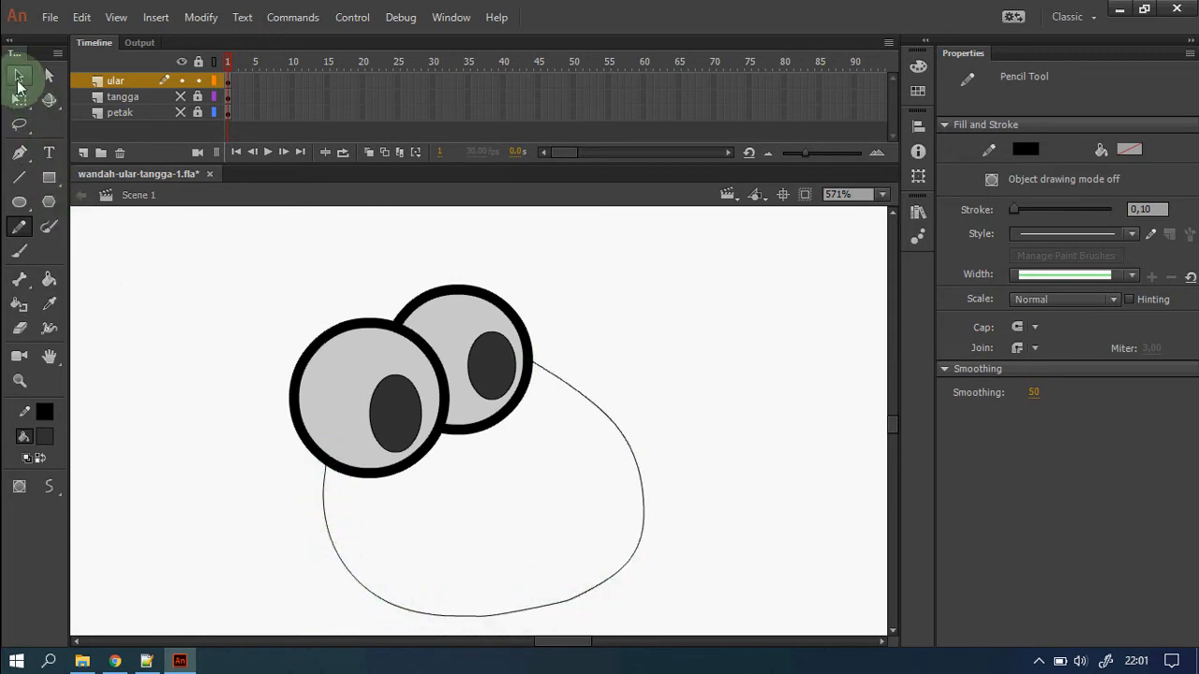
{"action": "left_click", "coordinate": [642, 485]}
{"action": "left_click", "coordinate": [1150, 286]}
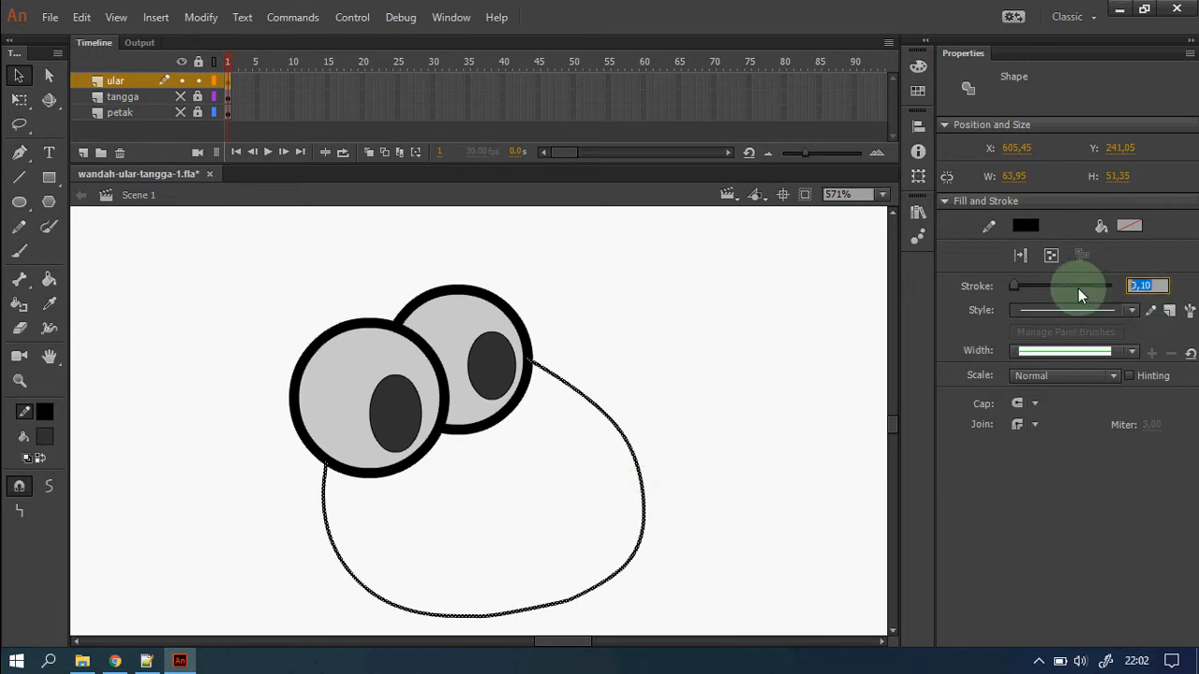
{"action": "key", "text": "z"}
{"action": "left_click", "coordinate": [523, 479]}
{"action": "left_click", "coordinate": [417, 489]}
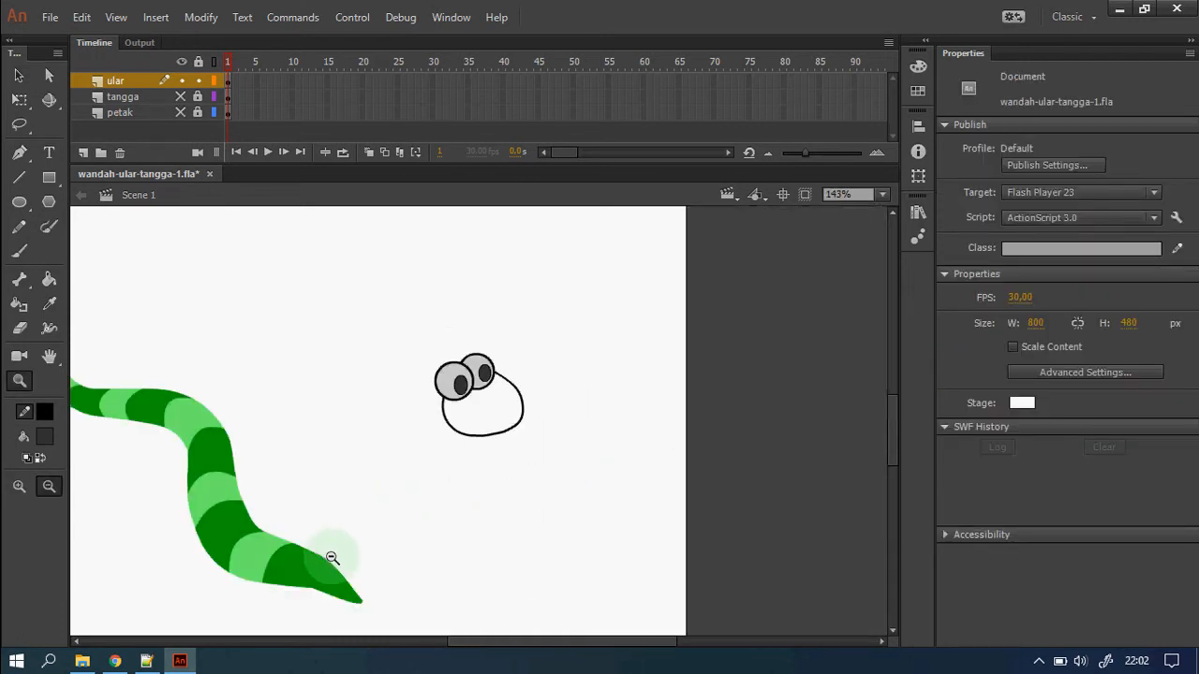
{"action": "left_click", "coordinate": [50, 307]}
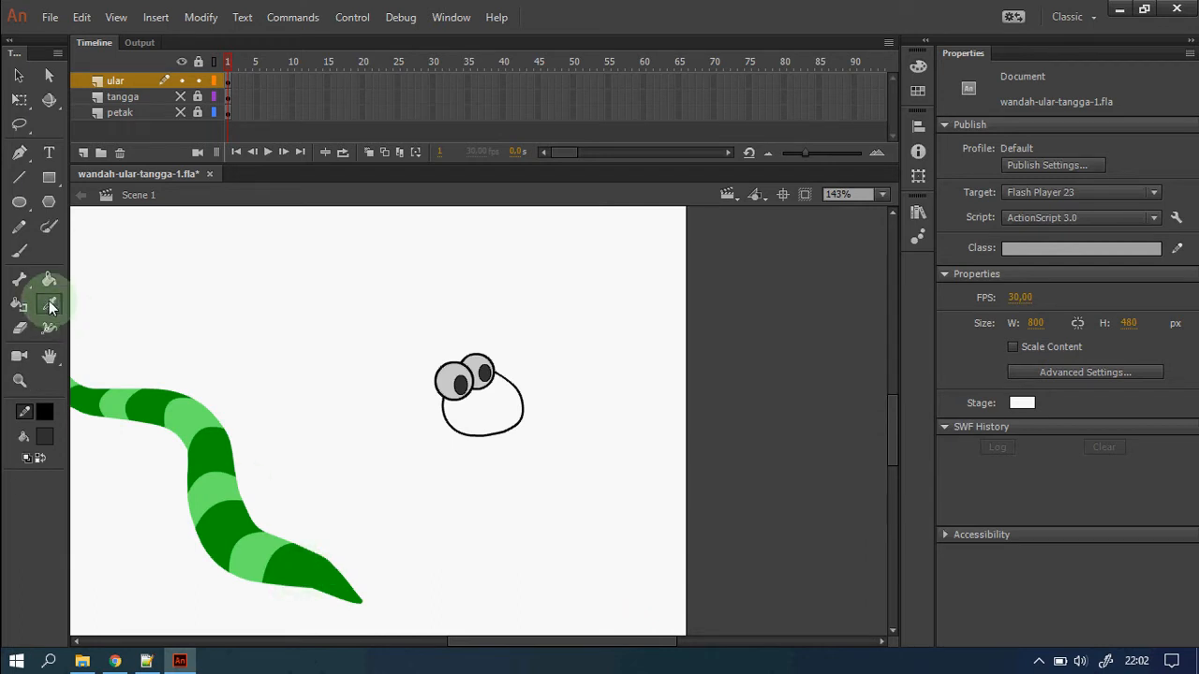
Sample the body's dark green and fill the head outline with it.
{"action": "left_click", "coordinate": [293, 576]}
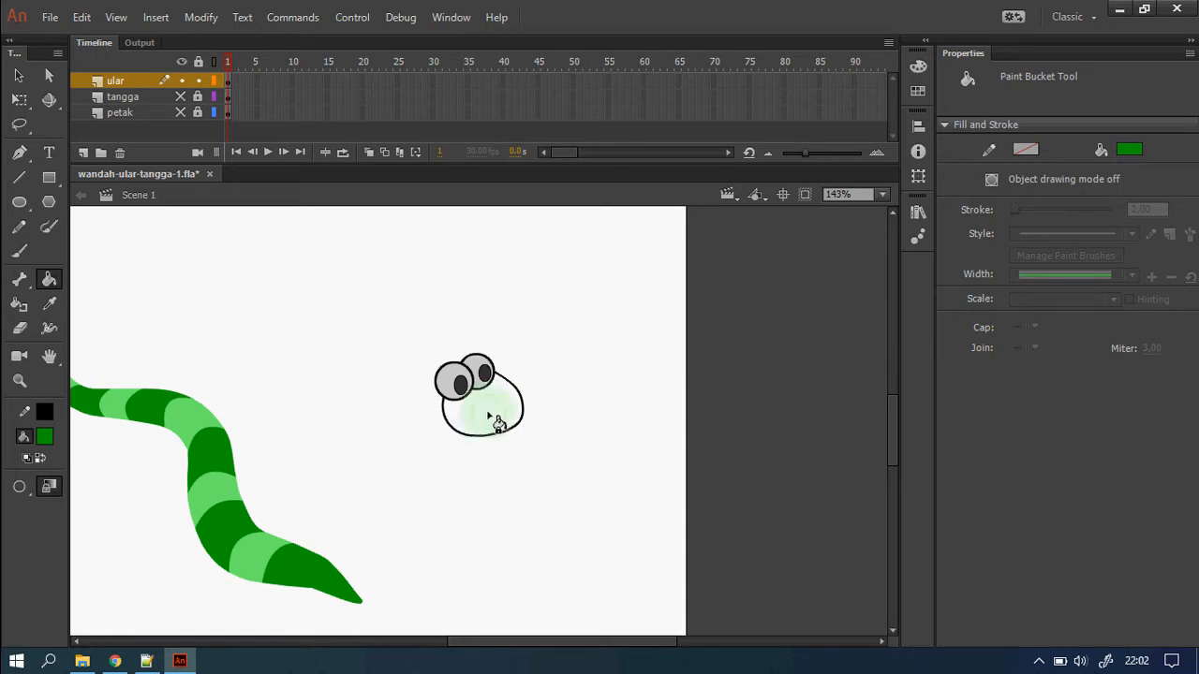
{"action": "key", "text": "z"}
{"action": "left_click_drag", "start_coordinate": [382, 321], "coordinate": [500, 401]}
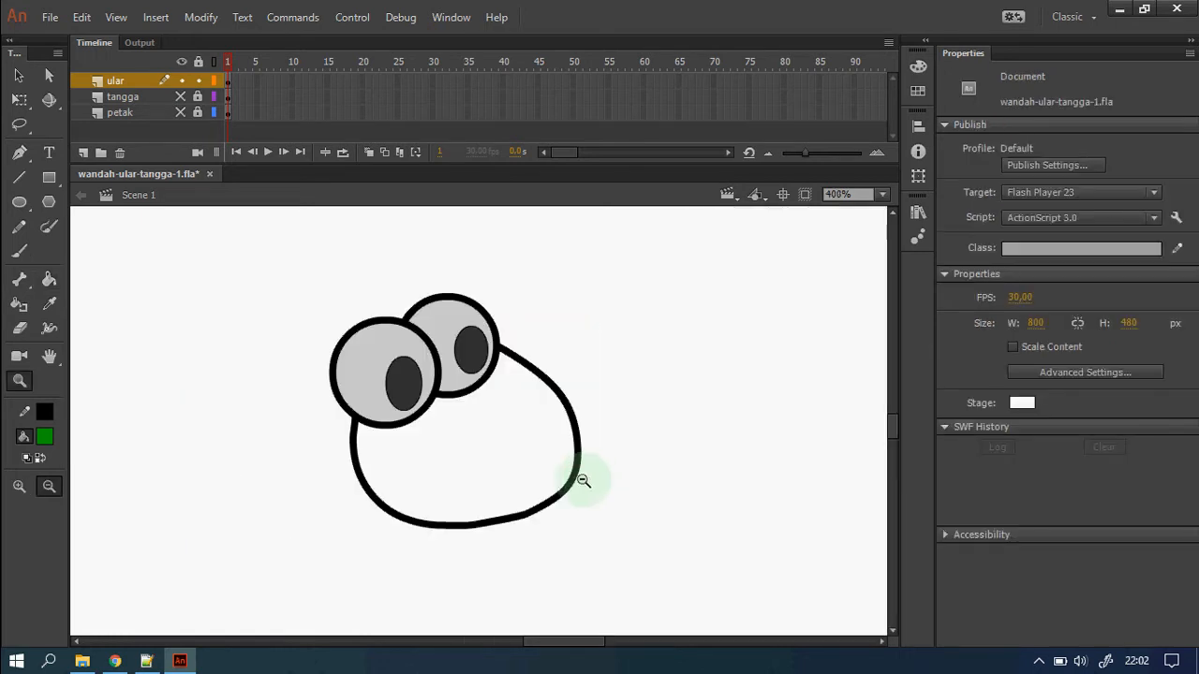
{"action": "key", "text": "v"}
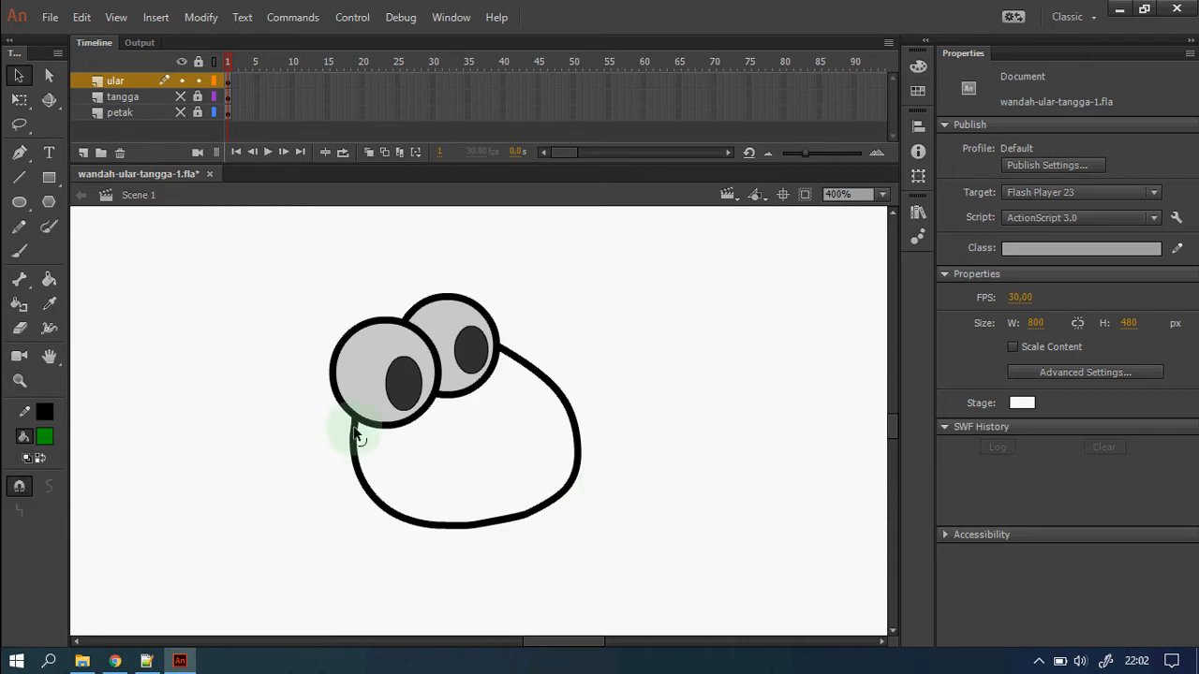
{"action": "left_click", "coordinate": [49, 279]}
{"action": "left_click", "coordinate": [427, 468]}
Zoom out to show body and head together, then select the whole snake head.
{"action": "key", "text": "z"}
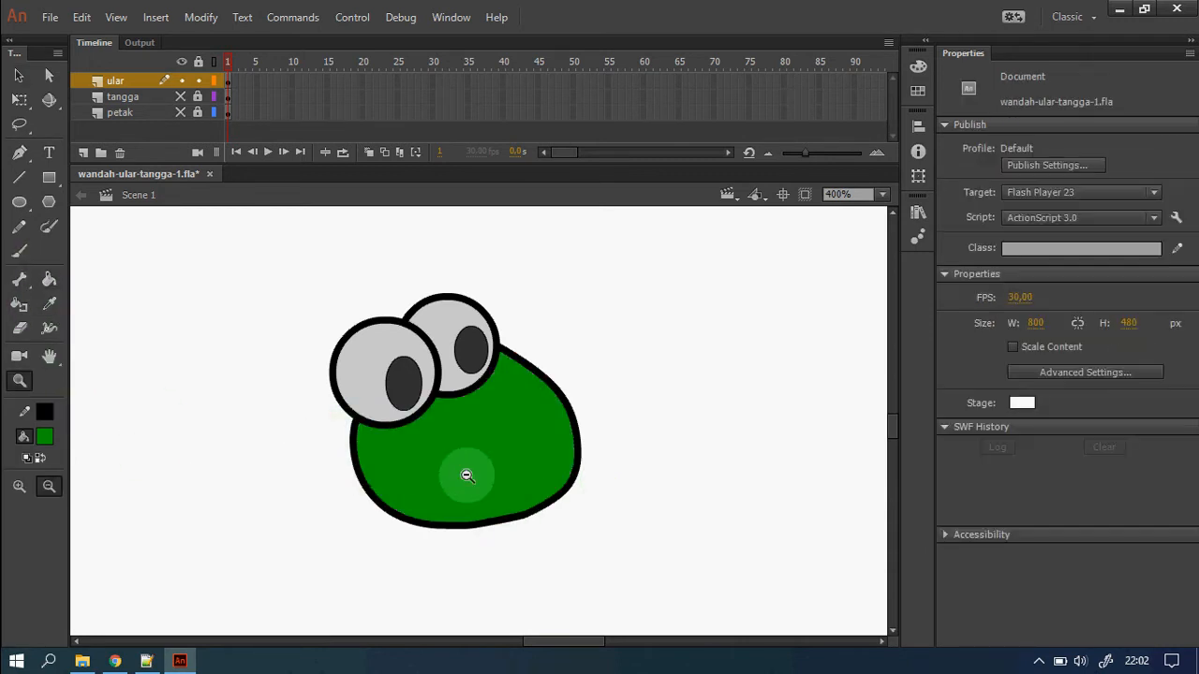
{"action": "left_click", "coordinate": [467, 474], "text": "alt"}
{"action": "left_click", "coordinate": [479, 473], "text": "alt"}
{"action": "left_click_drag", "start_coordinate": [556, 471], "coordinate": [392, 325]}
{"action": "left_click", "coordinate": [237, 368]}
{"action": "left_click_drag", "start_coordinate": [267, 371], "coordinate": [300, 409]}
{"action": "left_click", "coordinate": [643, 474]}
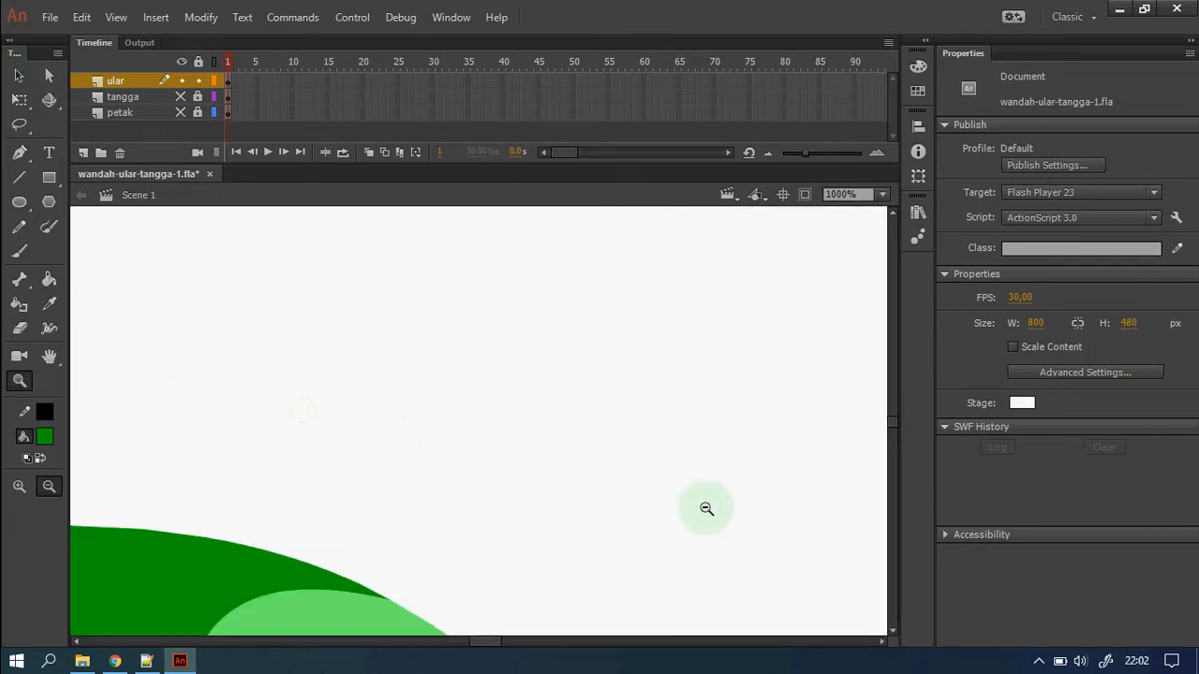
{"action": "left_click", "coordinate": [718, 518]}
{"action": "left_click", "coordinate": [686, 541]}
{"action": "left_click", "coordinate": [656, 571]}
{"action": "left_click", "coordinate": [19, 75]}
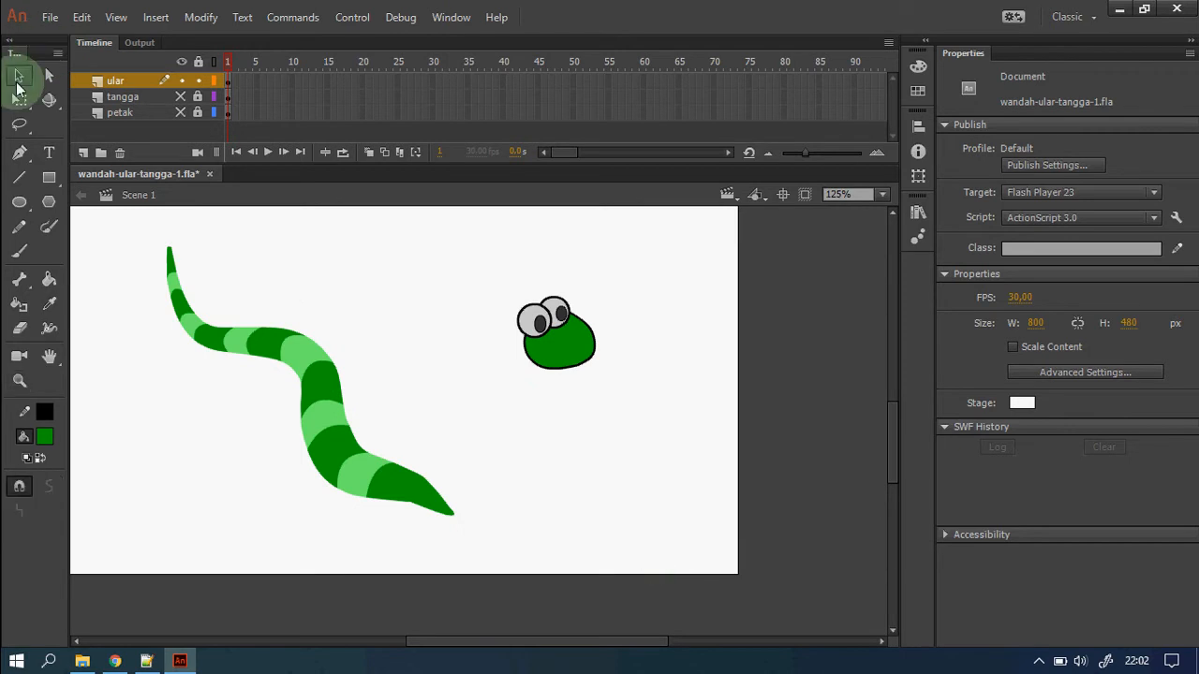
{"action": "left_click_drag", "start_coordinate": [457, 249], "coordinate": [659, 417]}
Drag the googly-eyed head onto the lower pointed end of the striped snake body.
{"action": "left_click_drag", "start_coordinate": [574, 356], "coordinate": [442, 507]}
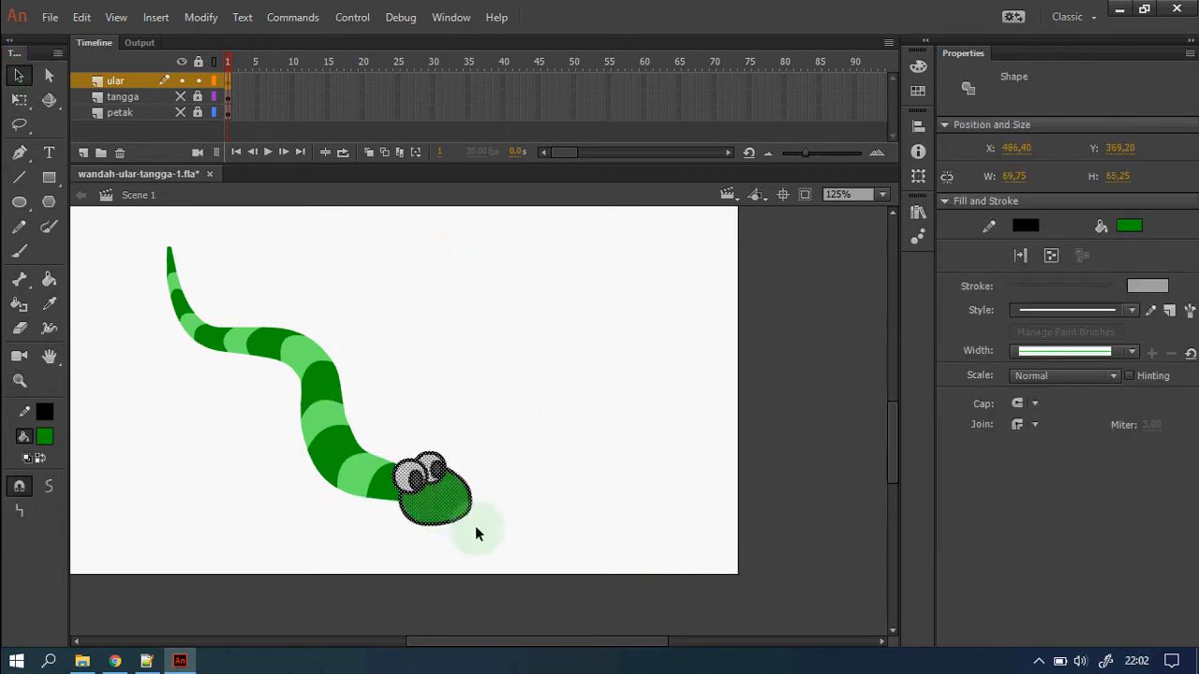
{"action": "left_click", "coordinate": [512, 522]}
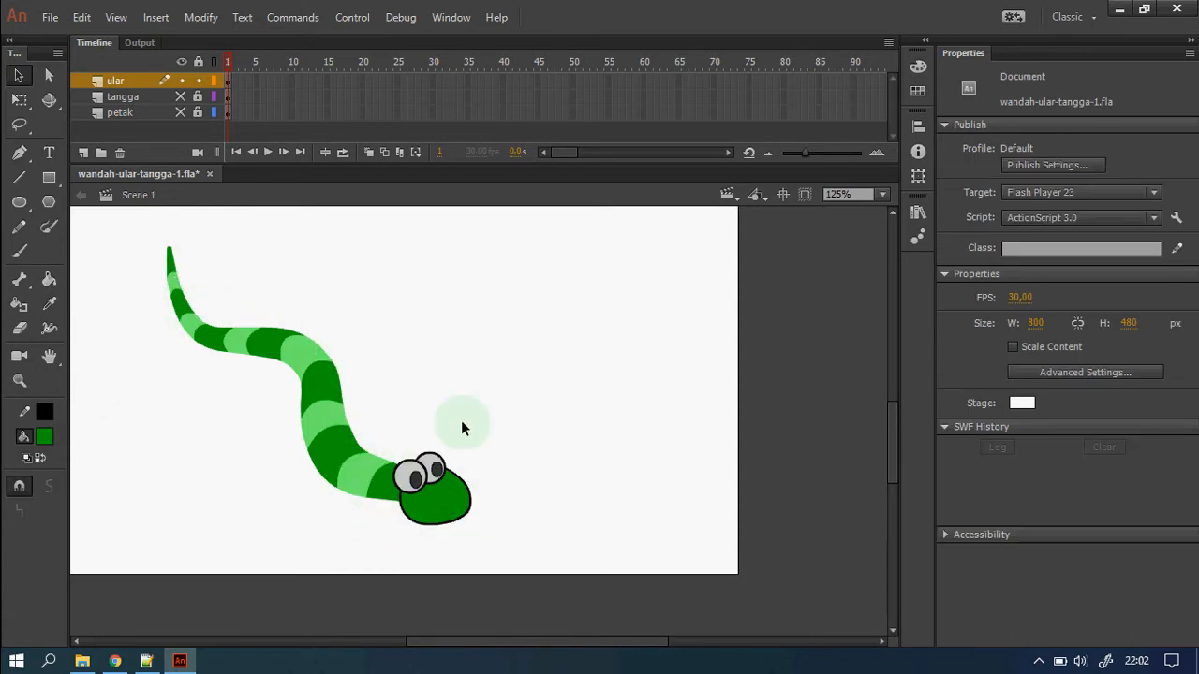
Ink-bottle a black outline onto the tail tip, neck, and edges of the light and dark green segments.
{"action": "left_click", "coordinate": [21, 309]}
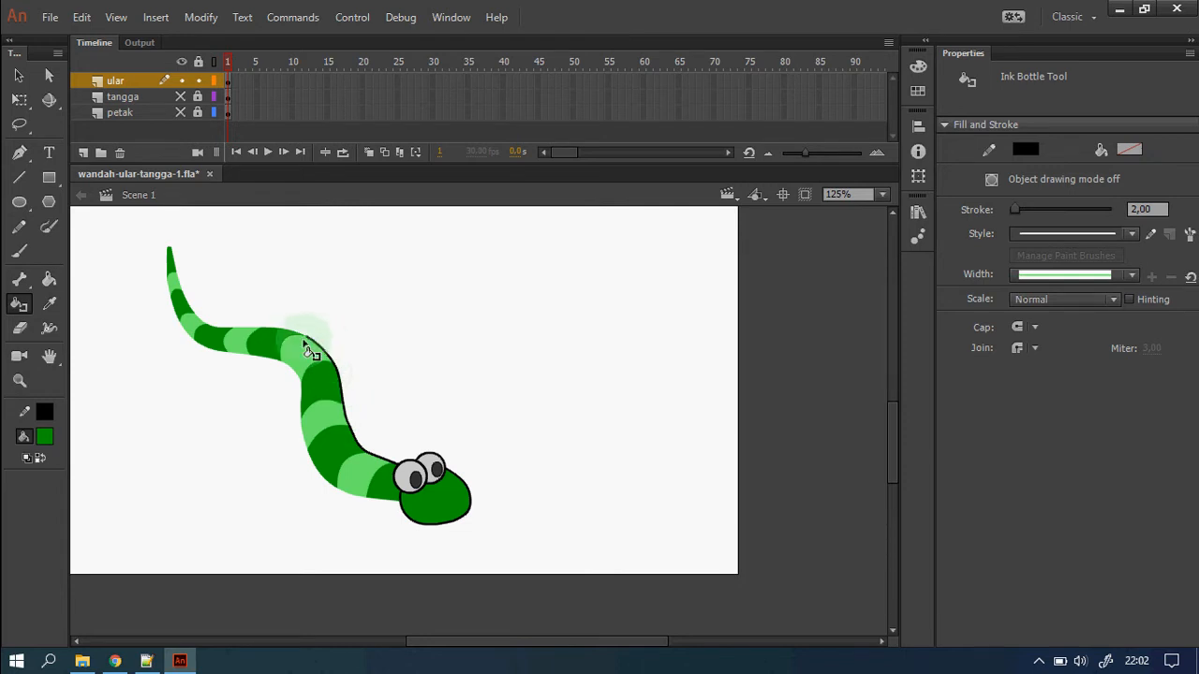
{"action": "left_click", "coordinate": [247, 328]}
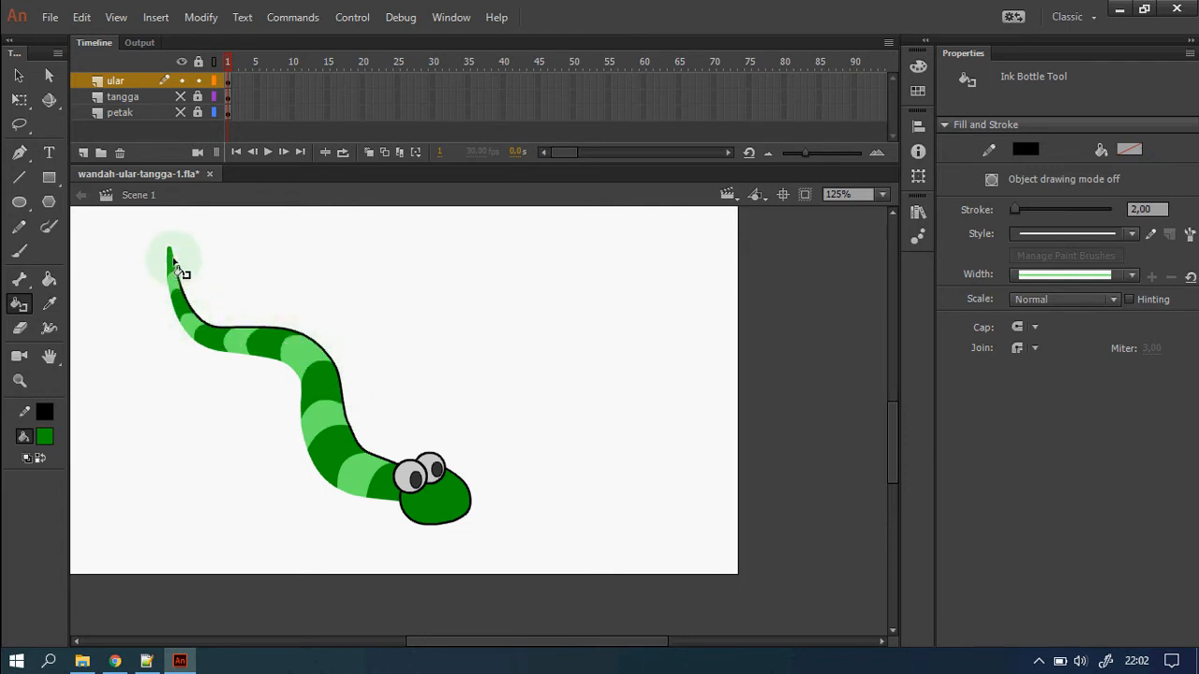
{"action": "left_click", "coordinate": [173, 260]}
{"action": "left_click", "coordinate": [204, 346]}
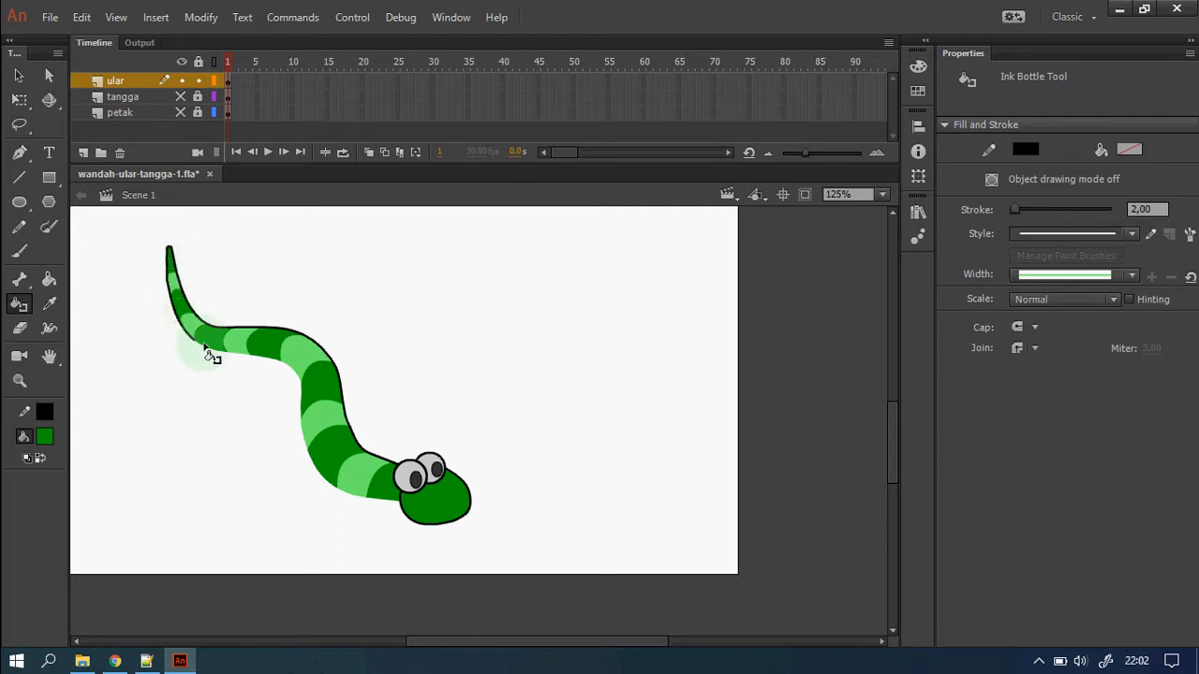
{"action": "left_click", "coordinate": [244, 362]}
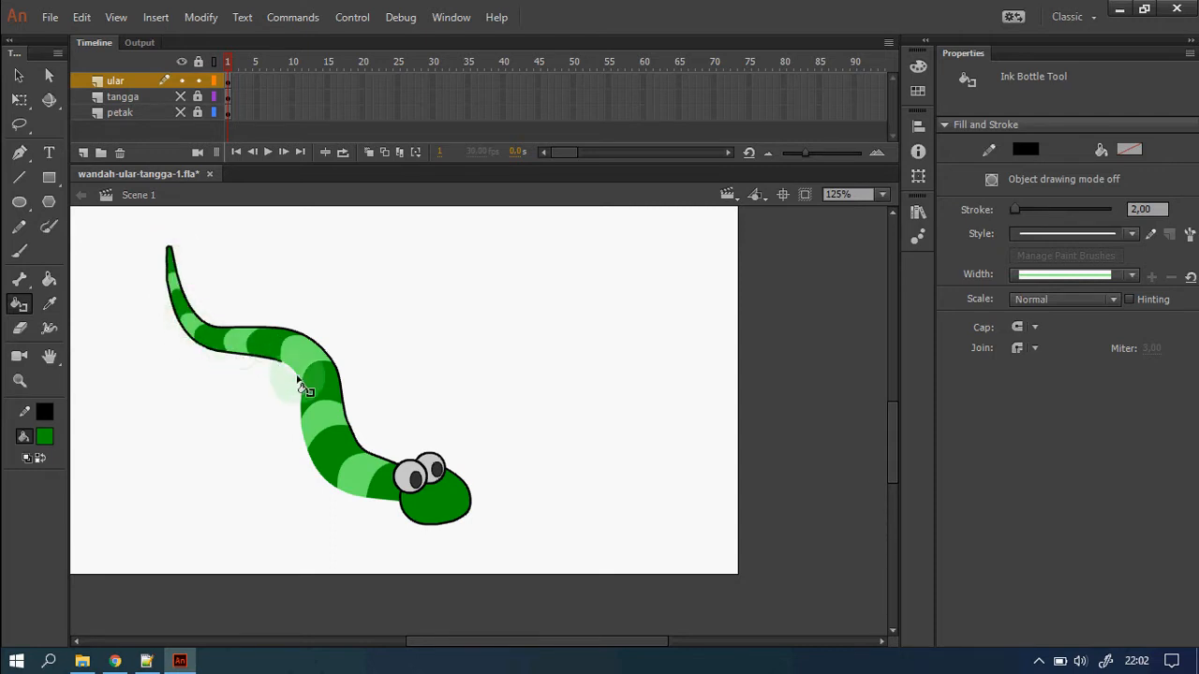
{"action": "left_click", "coordinate": [327, 480]}
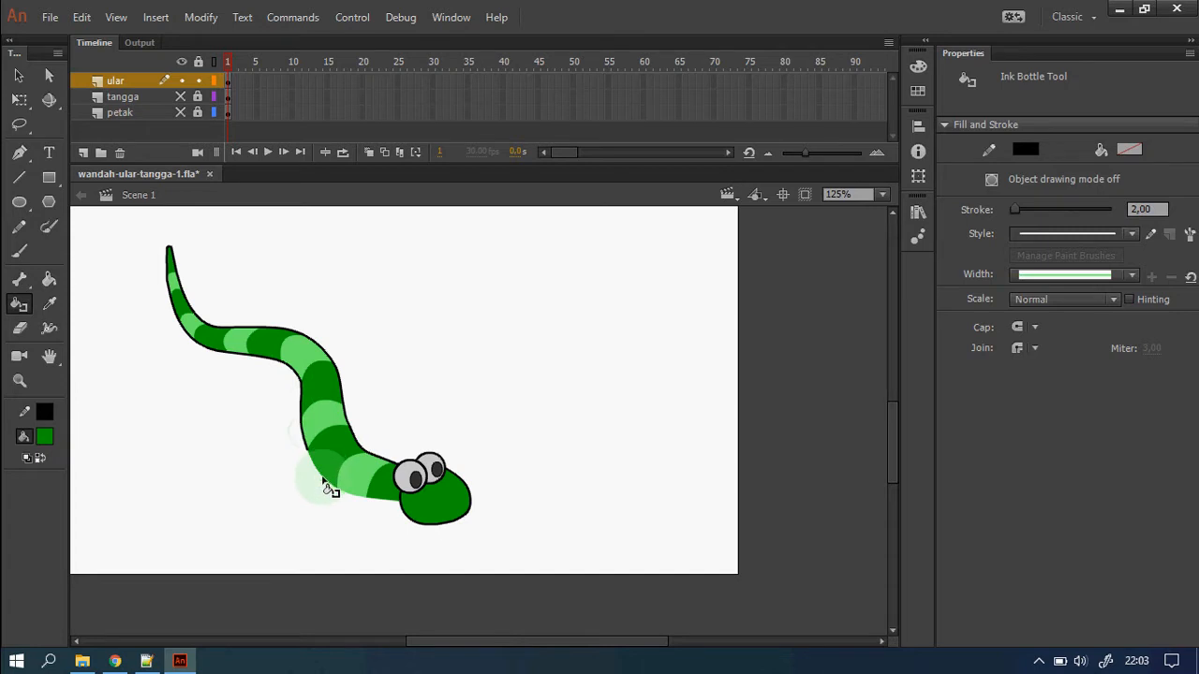
{"action": "left_click", "coordinate": [323, 478]}
{"action": "left_click", "coordinate": [359, 500]}
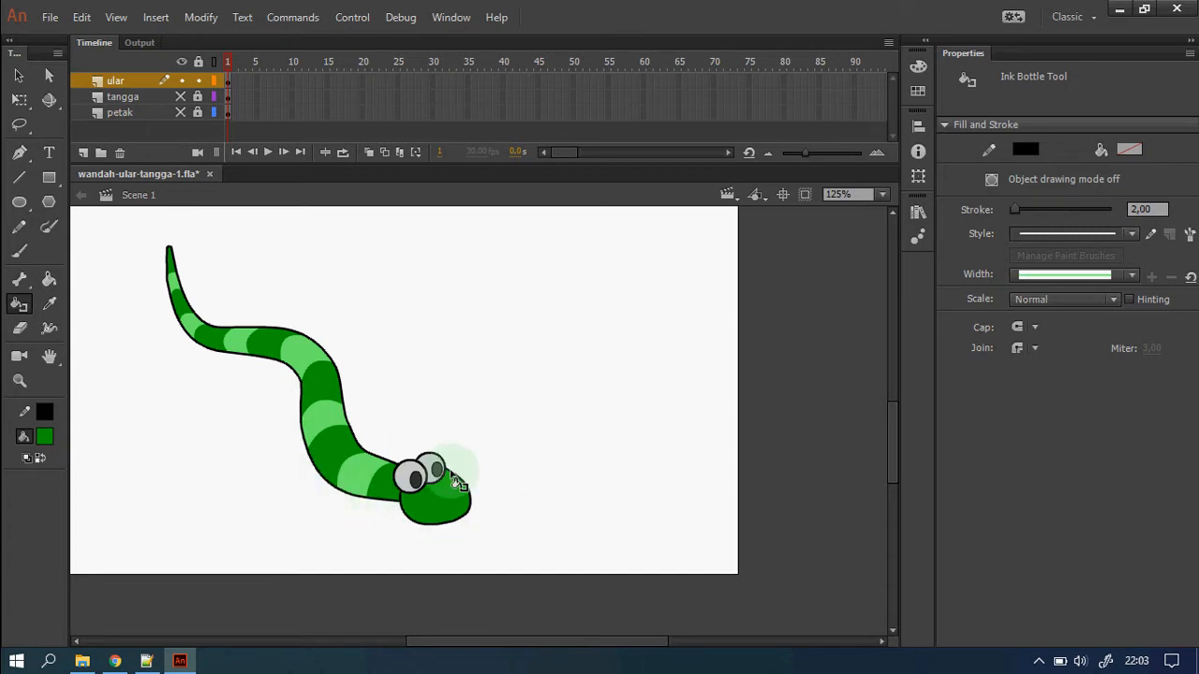
{"action": "key", "text": "z"}
{"action": "left_click", "coordinate": [370, 417]}
{"action": "left_click_drag", "start_coordinate": [303, 318], "coordinate": [590, 511]}
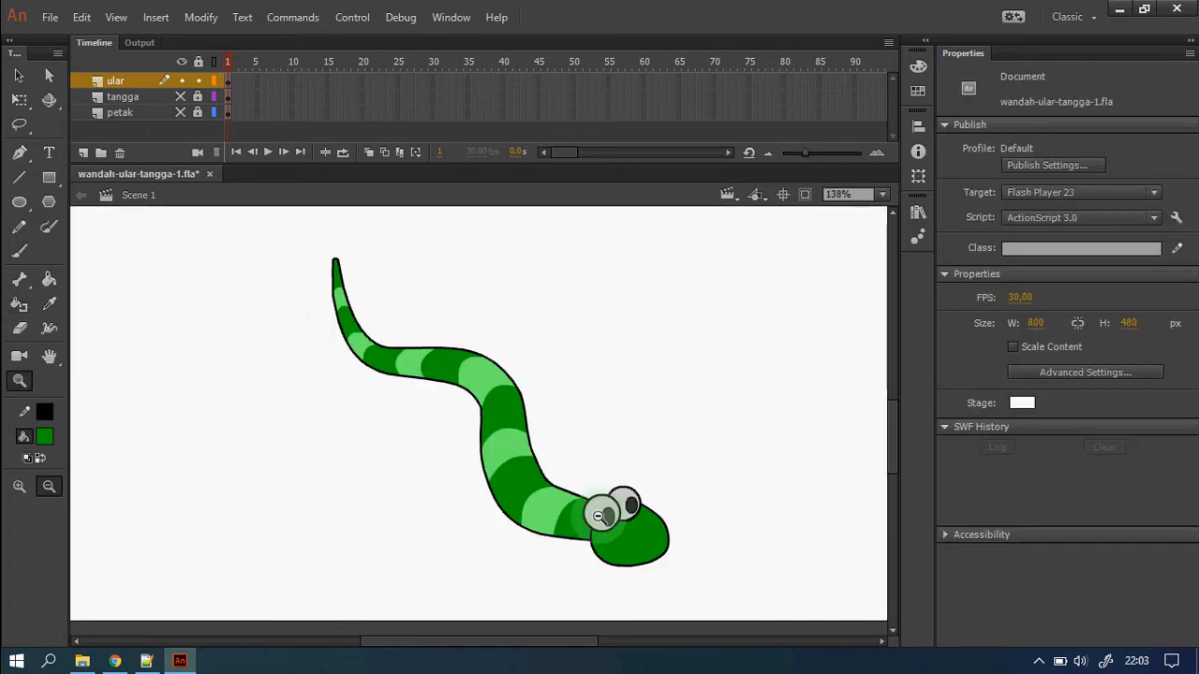
Unhide the tangga and petak layers and zoom so the whole board fills the view.
{"action": "left_click", "coordinate": [181, 96]}
{"action": "left_click", "coordinate": [181, 112]}
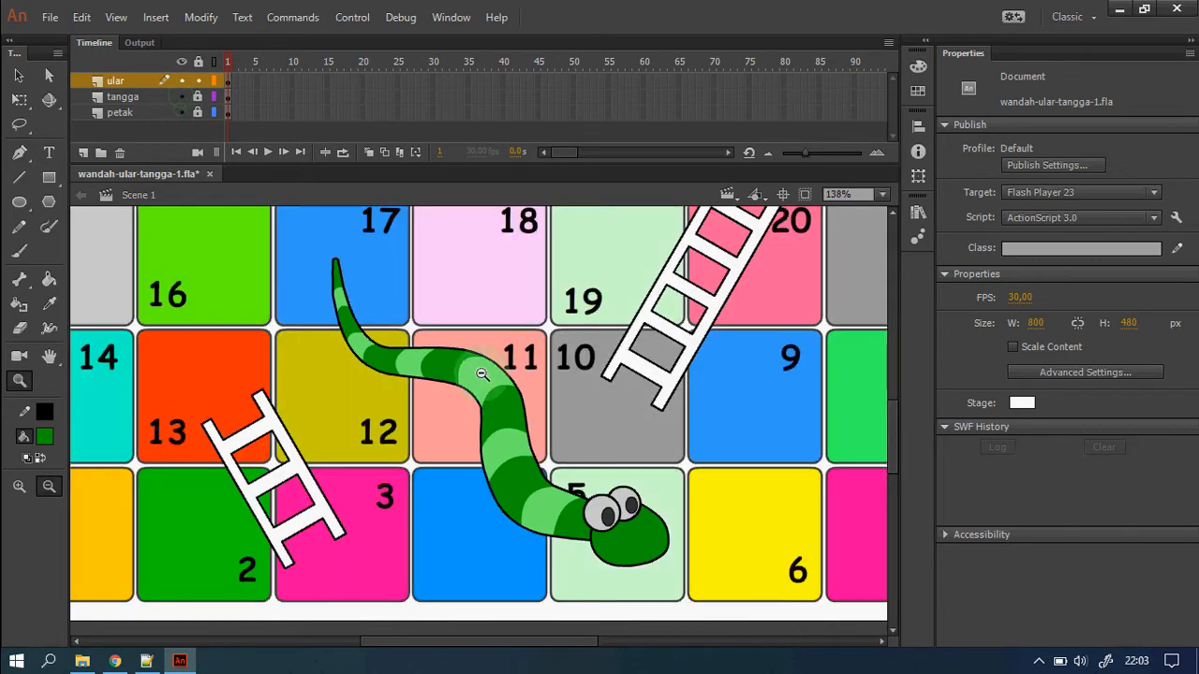
{"action": "left_click", "coordinate": [468, 473]}
{"action": "left_click_drag", "start_coordinate": [122, 262], "coordinate": [810, 573]}
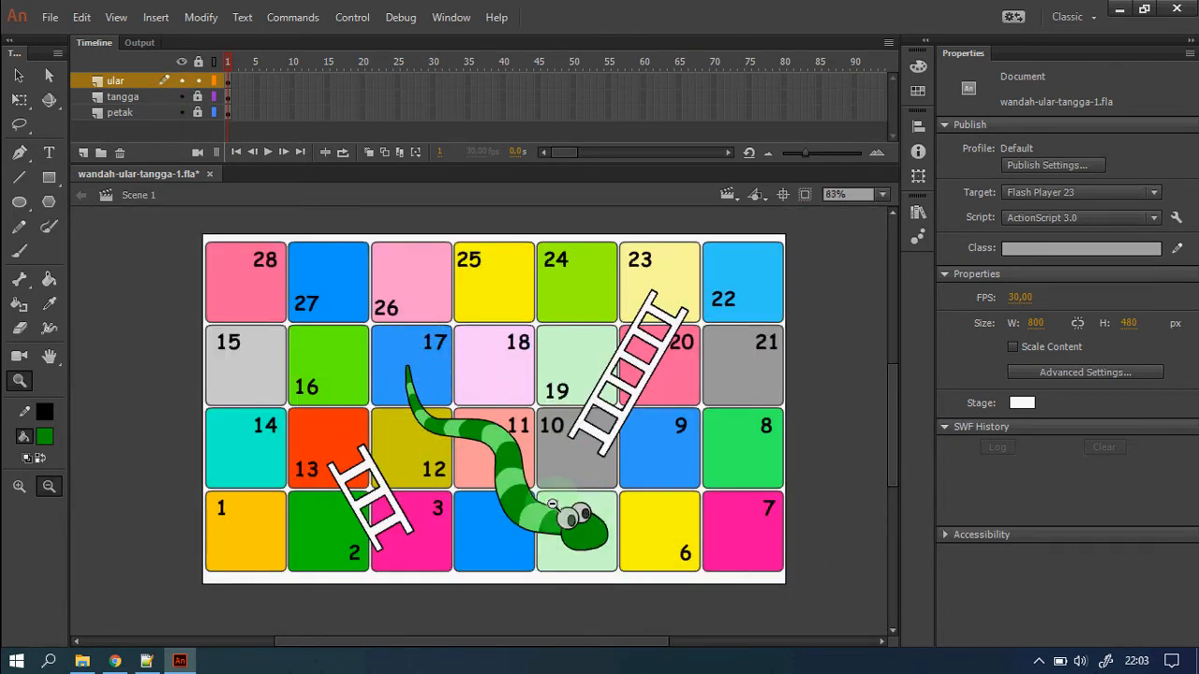
{"action": "left_click_drag", "start_coordinate": [187, 246], "coordinate": [836, 593]}
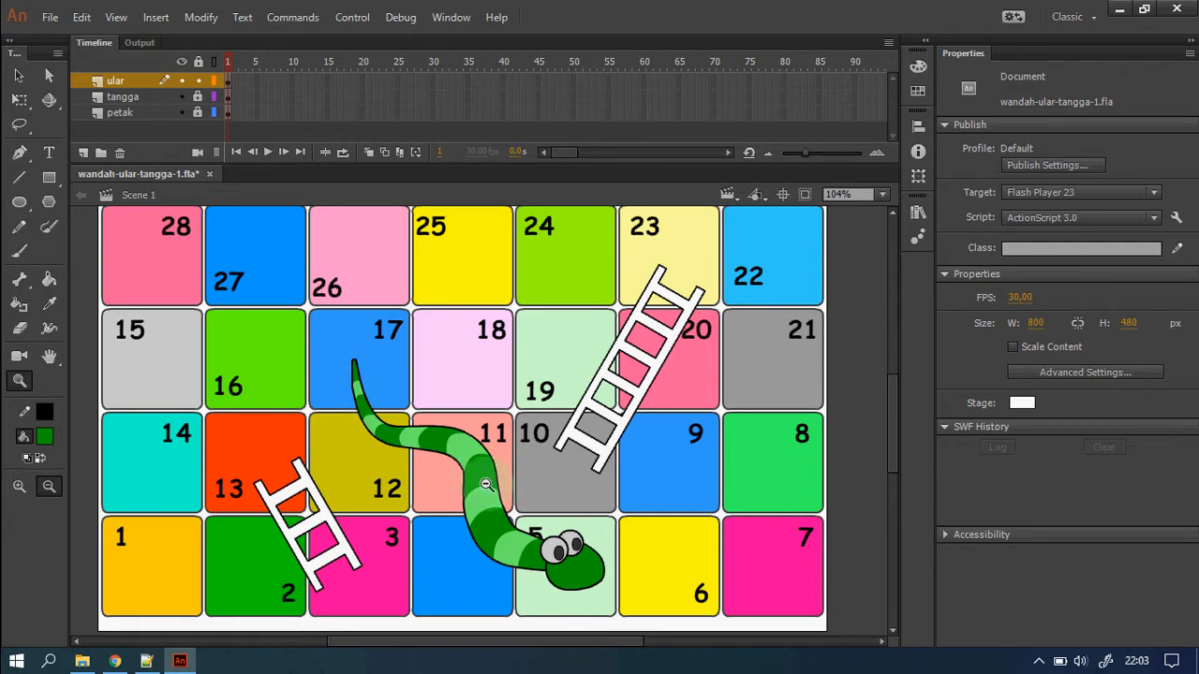
{"action": "left_click", "coordinate": [20, 78]}
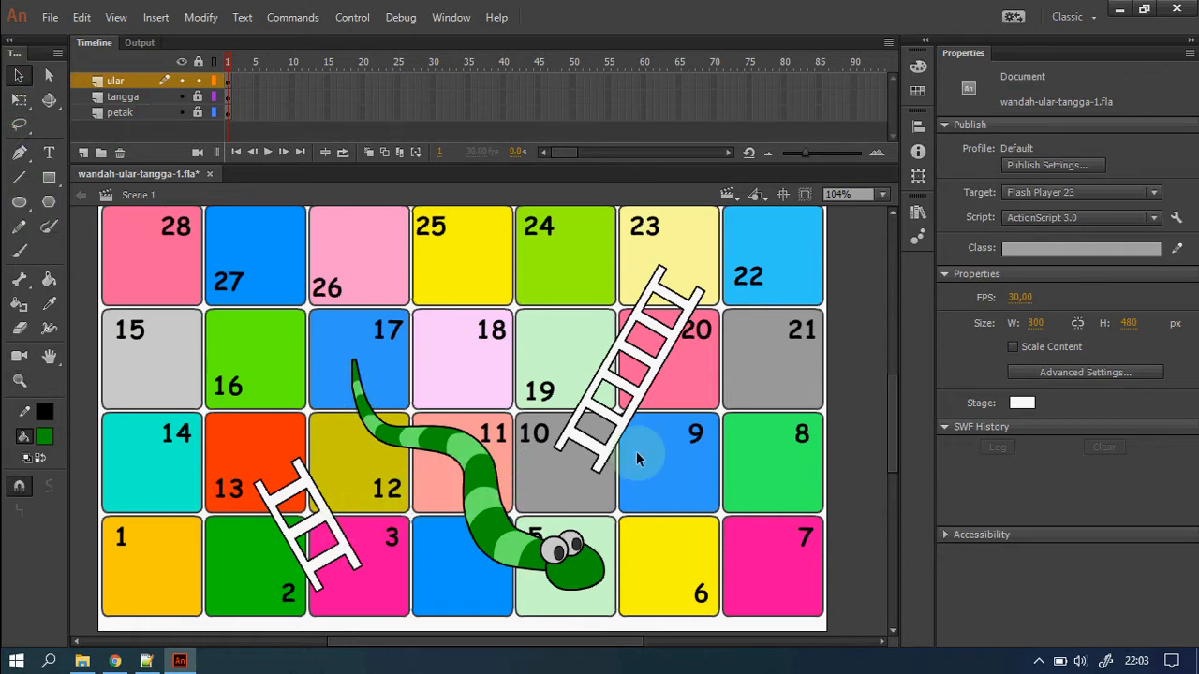
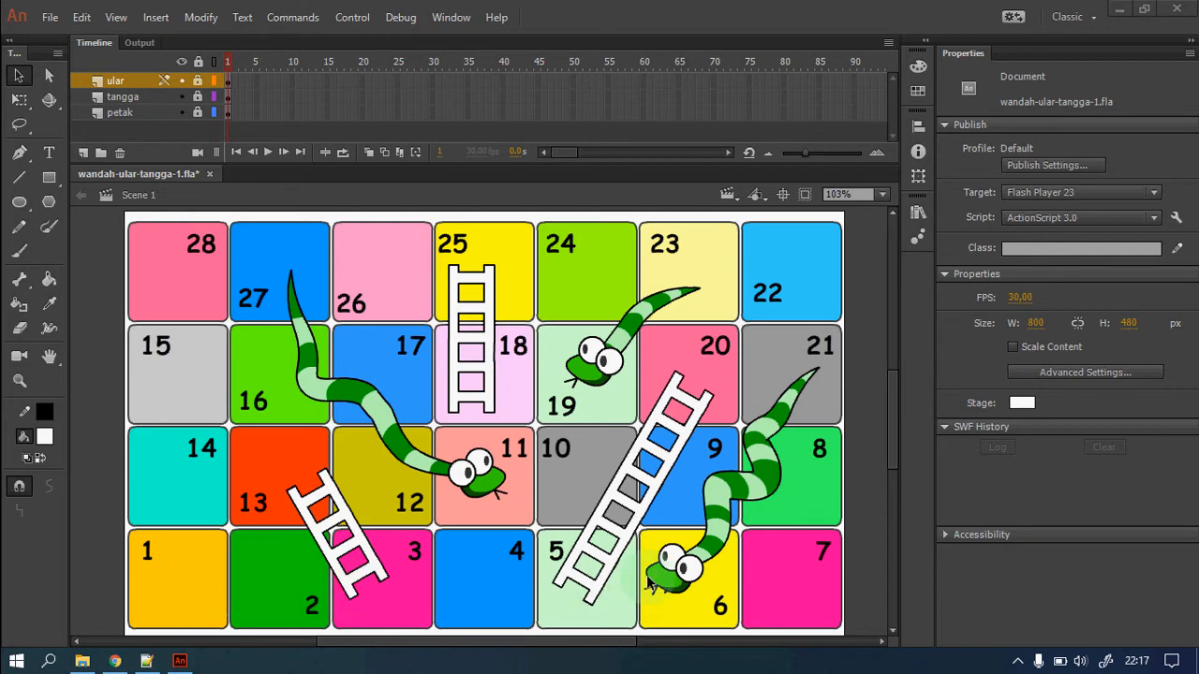
Create a new empty Layer 4 at the top of the layer stack.
{"action": "left_click", "coordinate": [473, 355]}
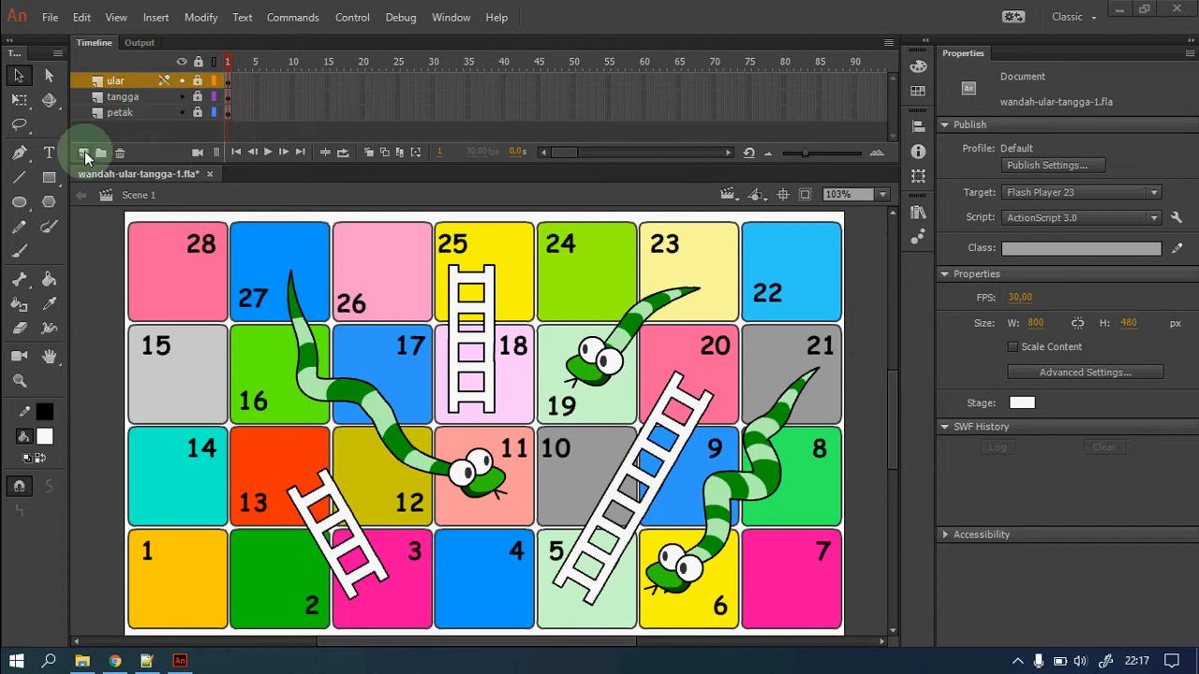
{"action": "left_click", "coordinate": [83, 152]}
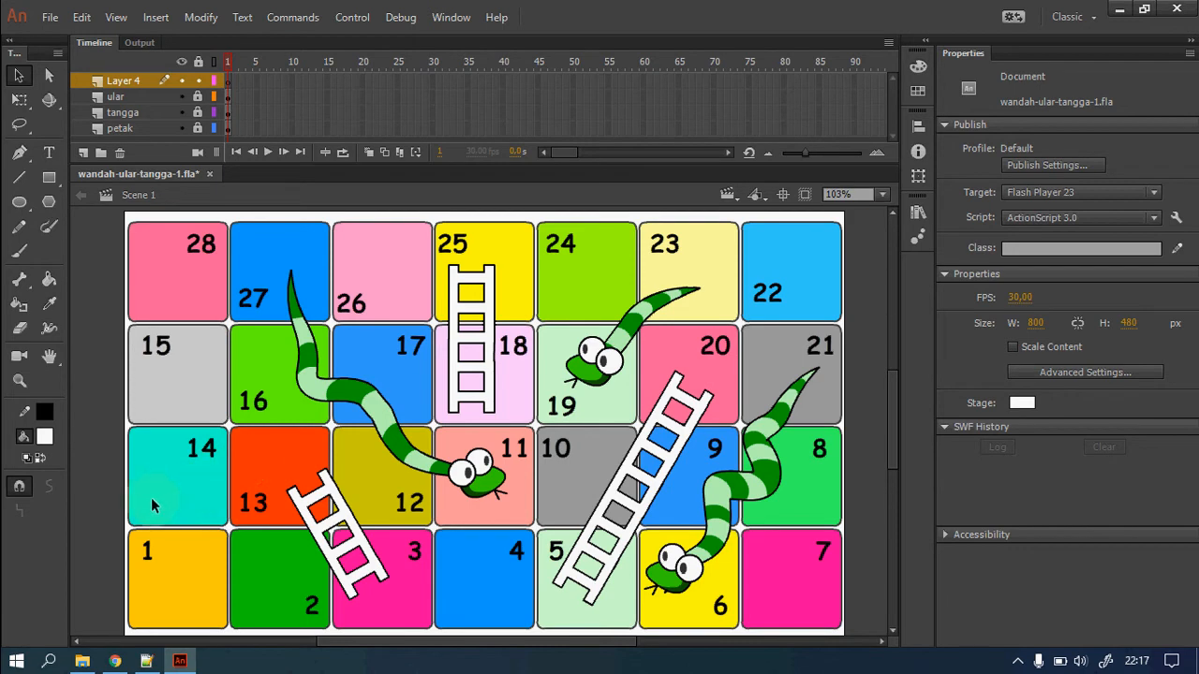
{"action": "left_click", "coordinate": [20, 384]}
Draw the pawn's two-tier white oval base inside square 1.
{"action": "left_click_drag", "start_coordinate": [94, 500], "coordinate": [327, 646]}
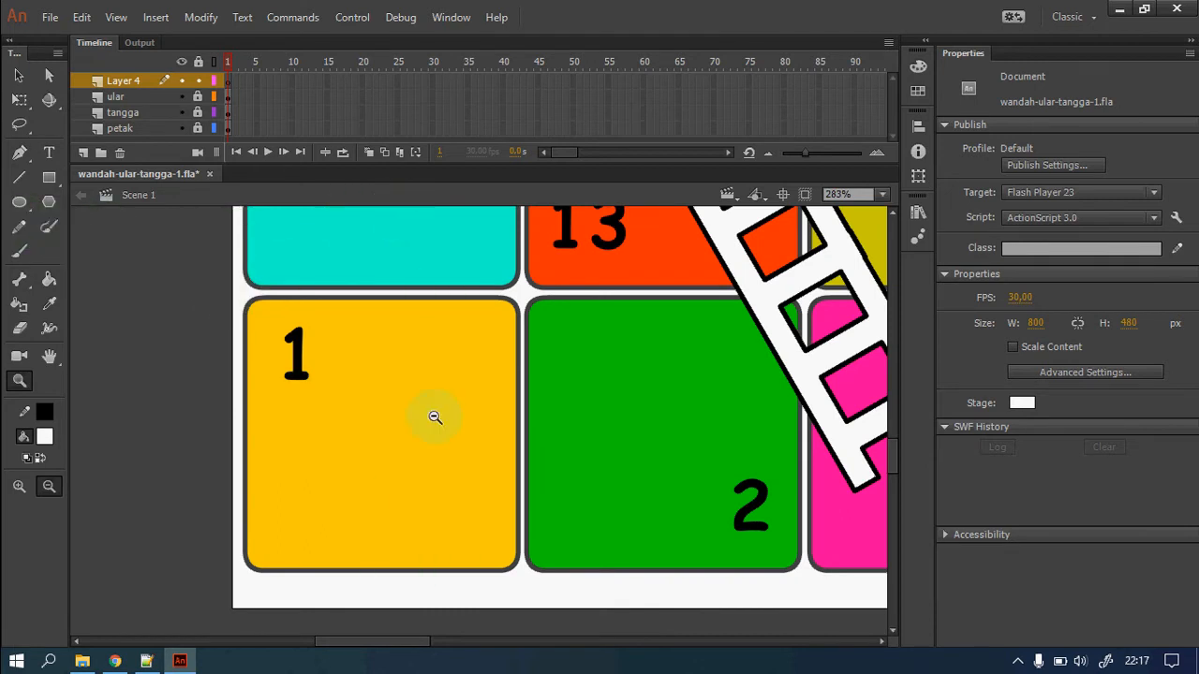
{"action": "left_click", "coordinate": [24, 207]}
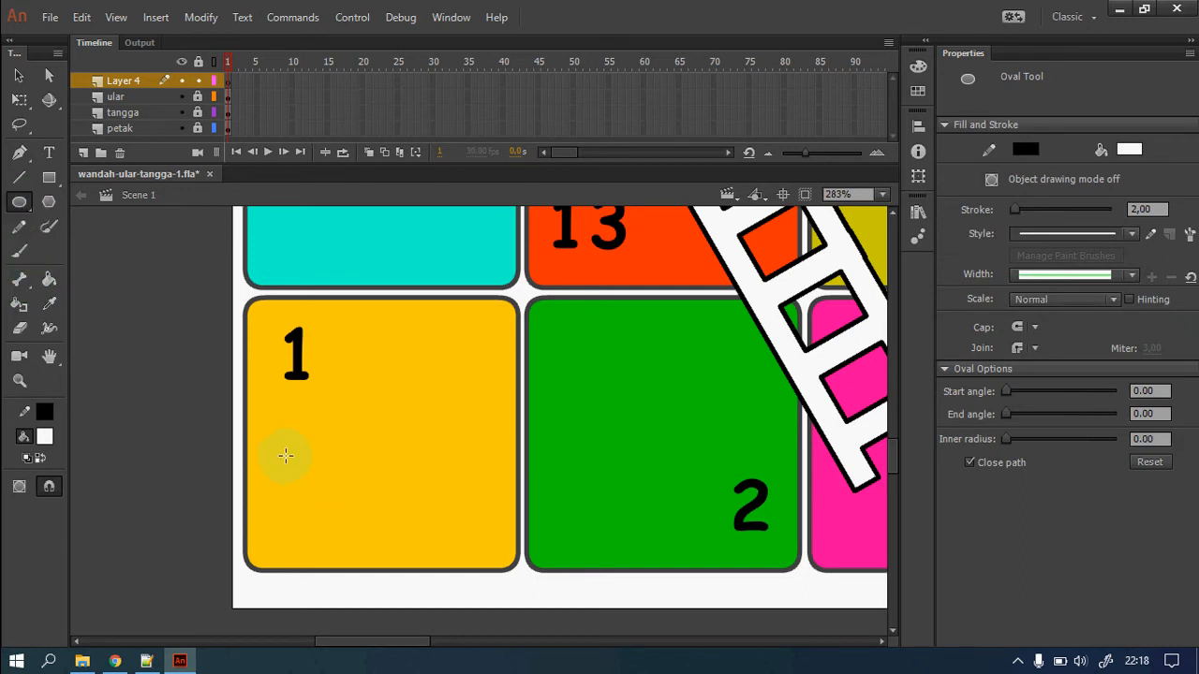
{"action": "mouse_move", "coordinate": [279, 455]}
{"action": "left_mouse_down"}
{"action": "mouse_move", "coordinate": [496, 564]}
{"action": "mouse_move", "coordinate": [486, 585]}
{"action": "left_mouse_up"}
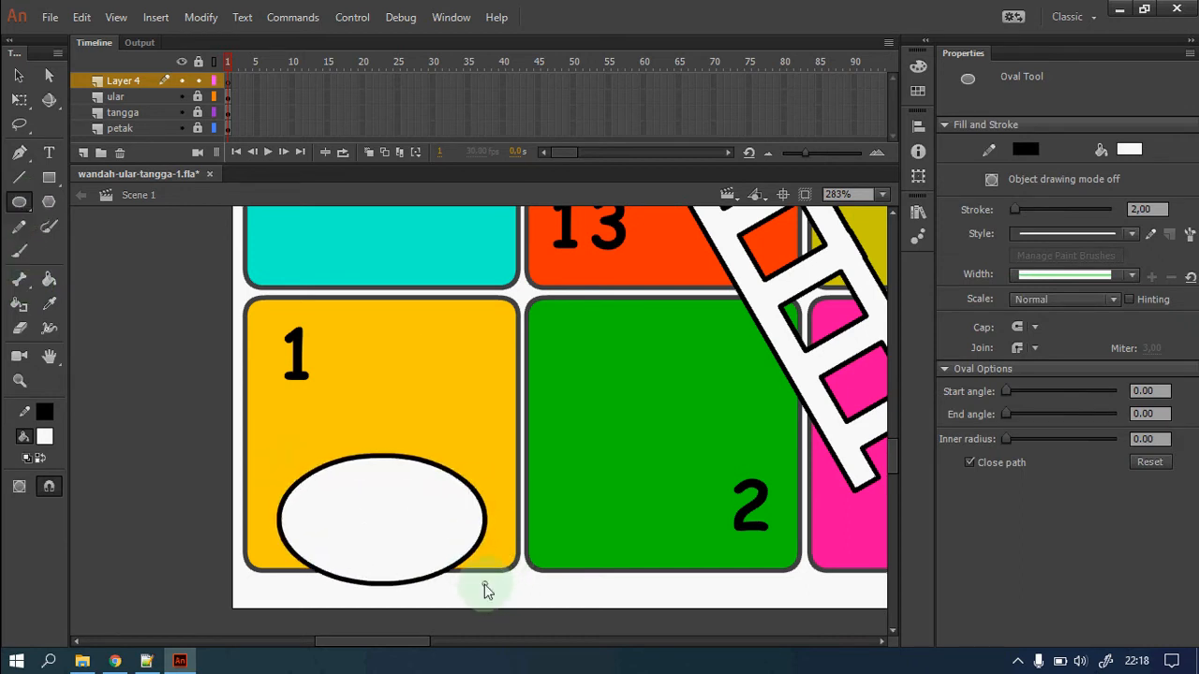
{"action": "left_click", "coordinate": [19, 75]}
{"action": "double_click", "coordinate": [373, 503]}
{"action": "left_click_drag", "start_coordinate": [373, 504], "coordinate": [384, 484]}
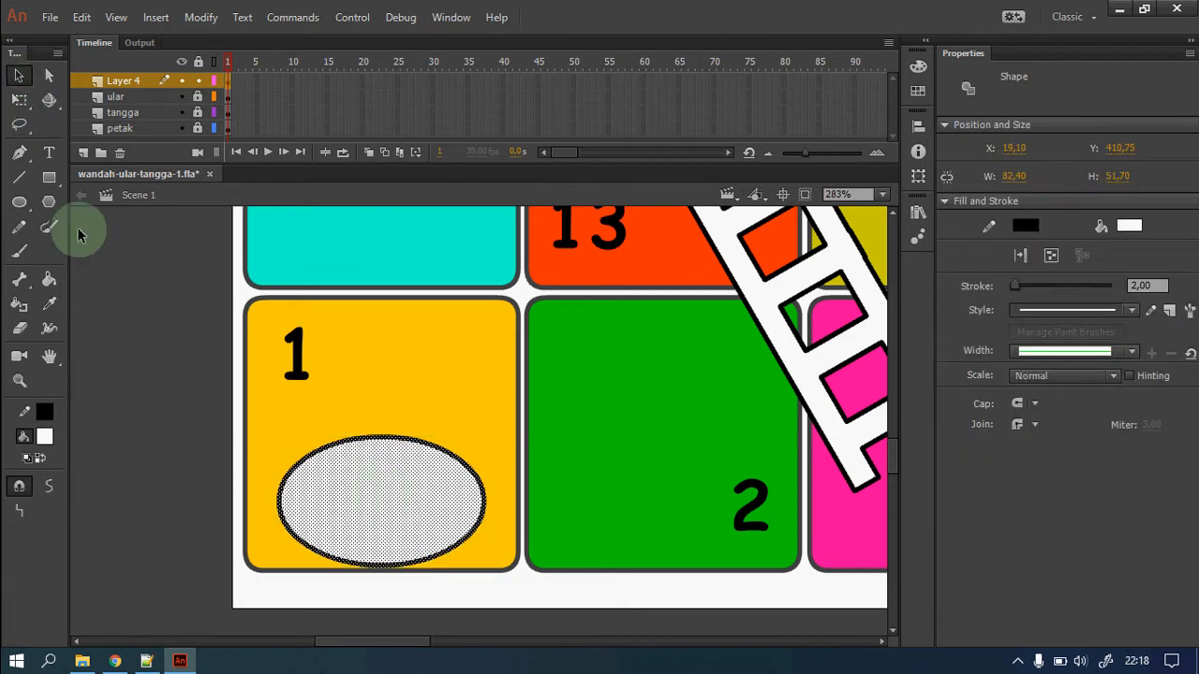
{"action": "left_click", "coordinate": [20, 201]}
{"action": "left_click_drag", "start_coordinate": [306, 419], "coordinate": [456, 515]}
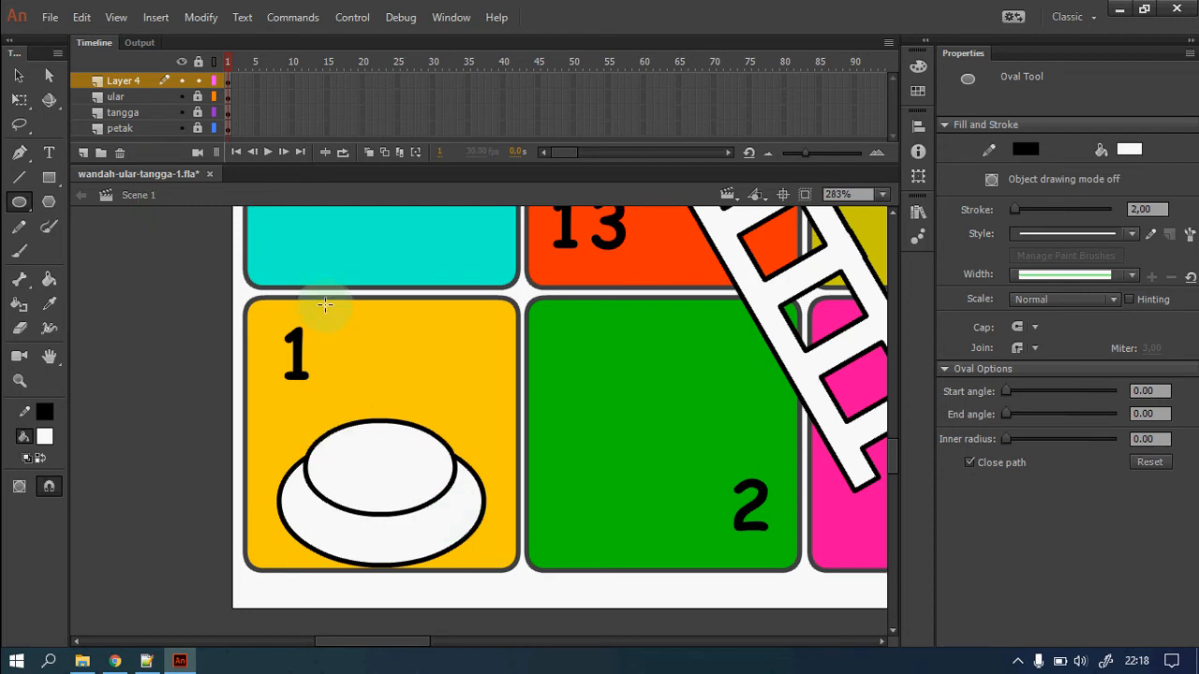
Add the pawn's round head and neck lines, deleting the stray stroke inside the neck.
{"action": "left_click_drag", "start_coordinate": [322, 296], "coordinate": [435, 404]}
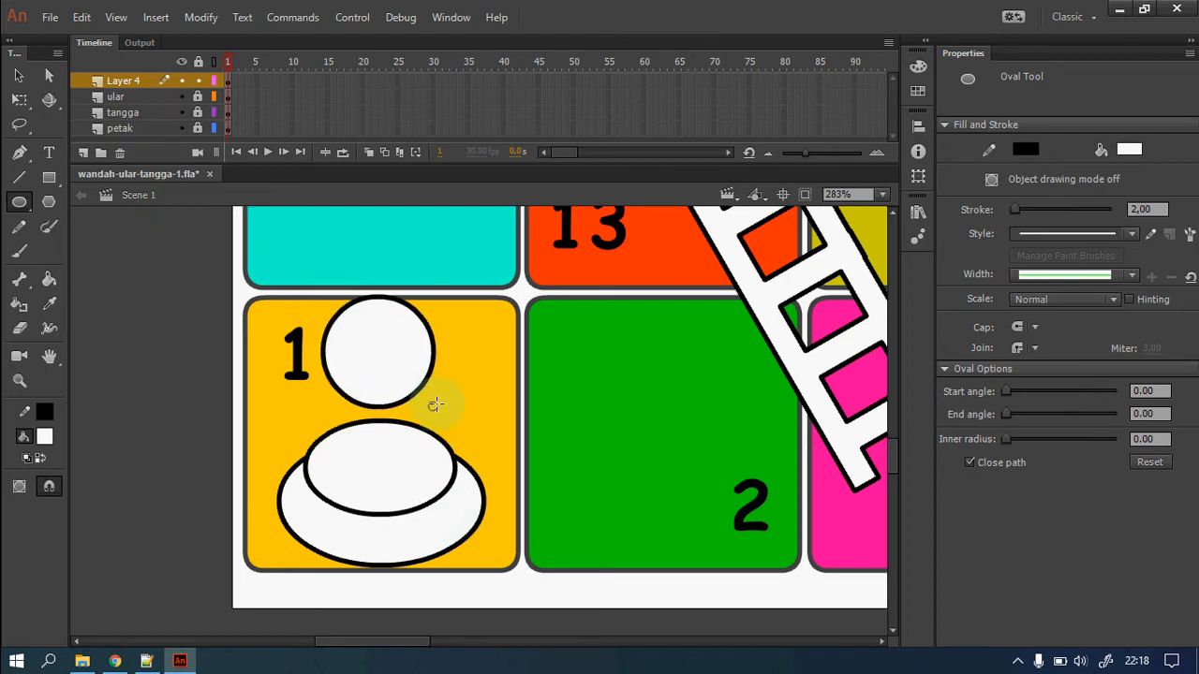
{"action": "left_click", "coordinate": [18, 75]}
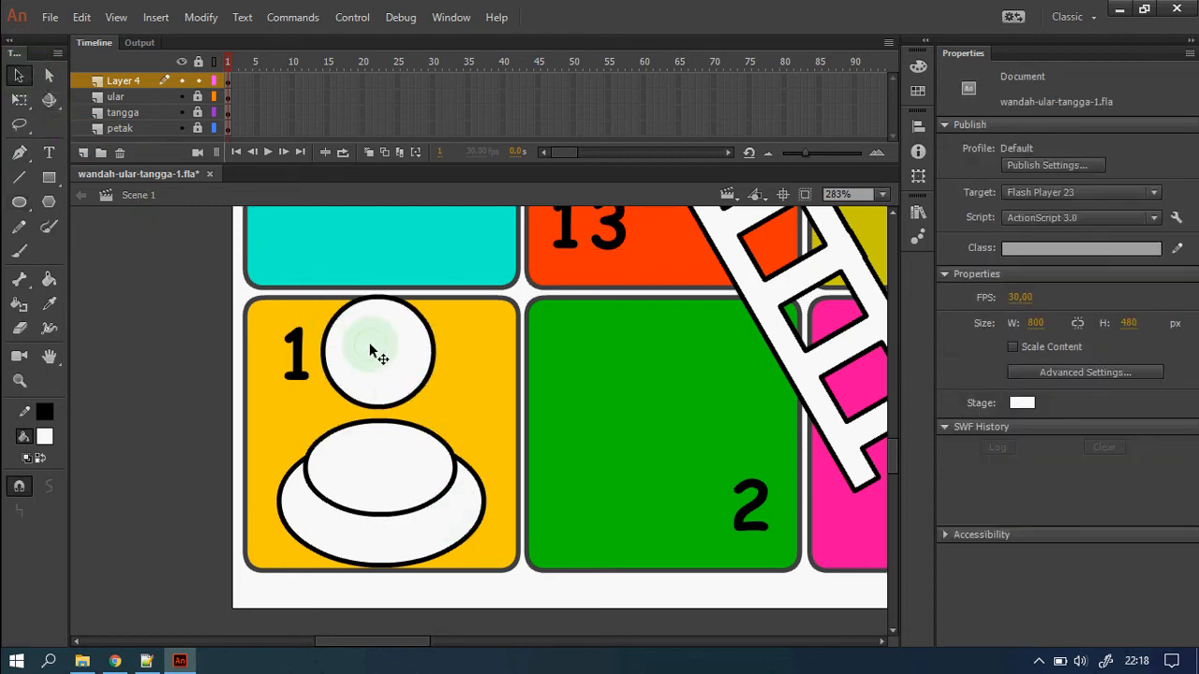
{"action": "left_click_drag", "start_coordinate": [375, 349], "coordinate": [381, 334]}
{"action": "left_click", "coordinate": [473, 396]}
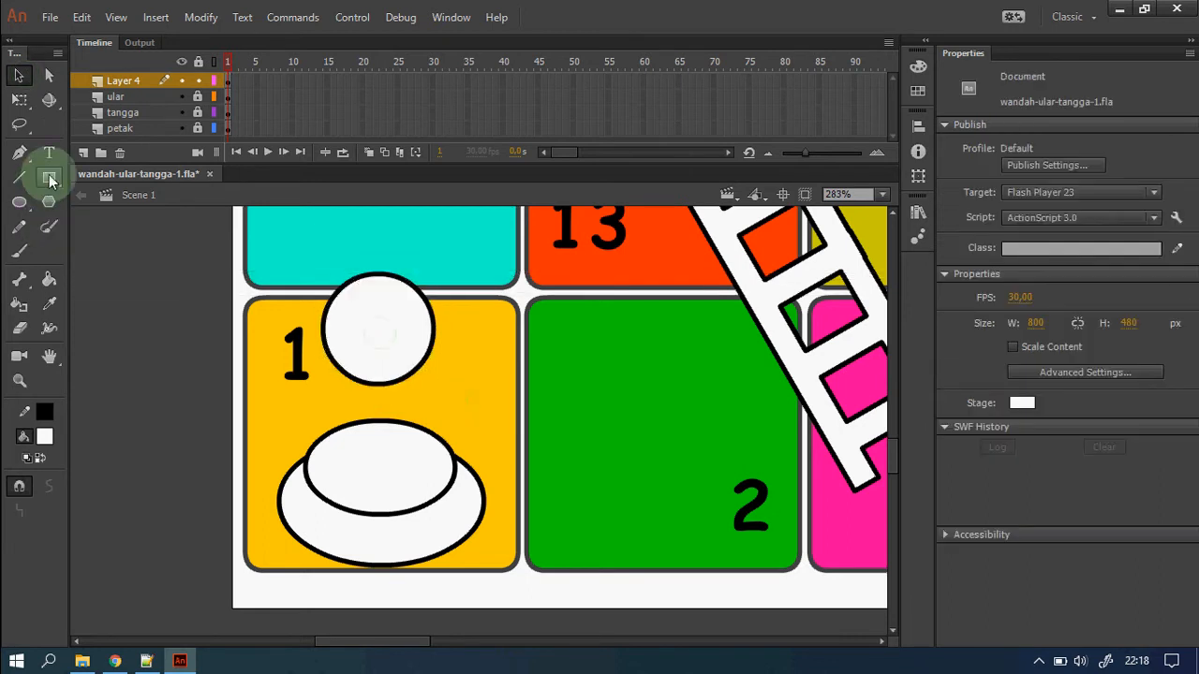
{"action": "left_click", "coordinate": [20, 178]}
{"action": "mouse_move", "coordinate": [356, 382]}
{"action": "left_mouse_down"}
{"action": "mouse_move", "coordinate": [336, 459]}
{"action": "mouse_move", "coordinate": [417, 467]}
{"action": "mouse_move", "coordinate": [400, 382]}
{"action": "left_mouse_up"}
{"action": "left_click", "coordinate": [16, 78]}
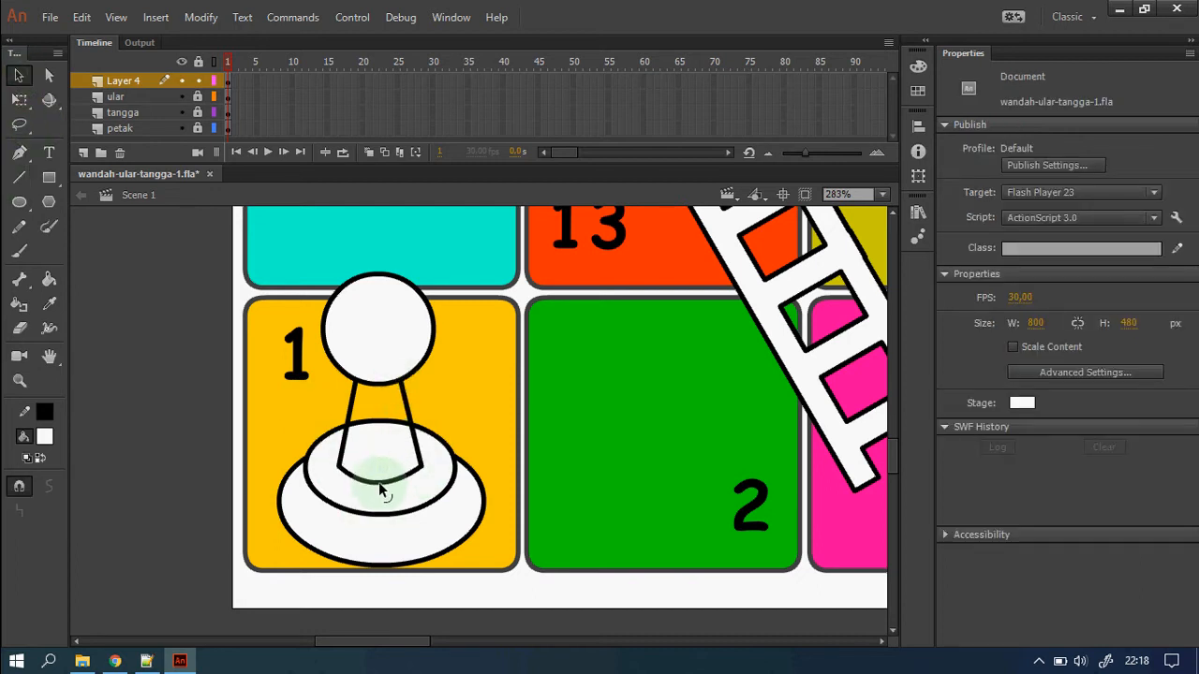
{"action": "left_click", "coordinate": [379, 426]}
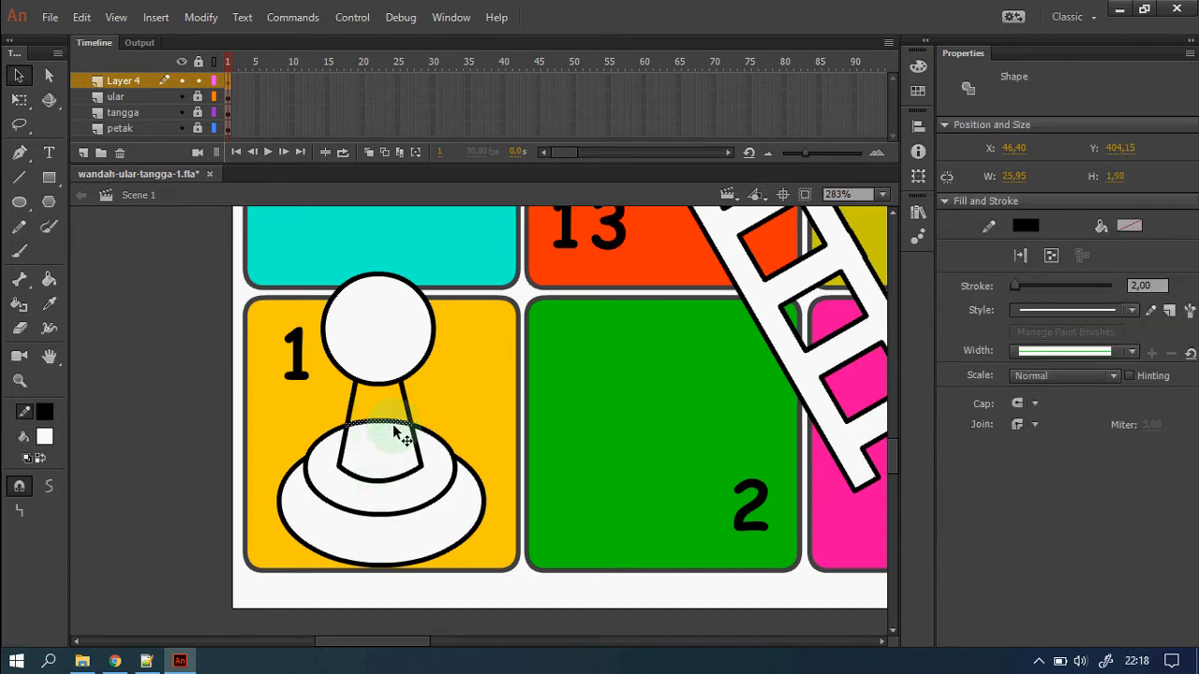
{"action": "key", "text": "Delete"}
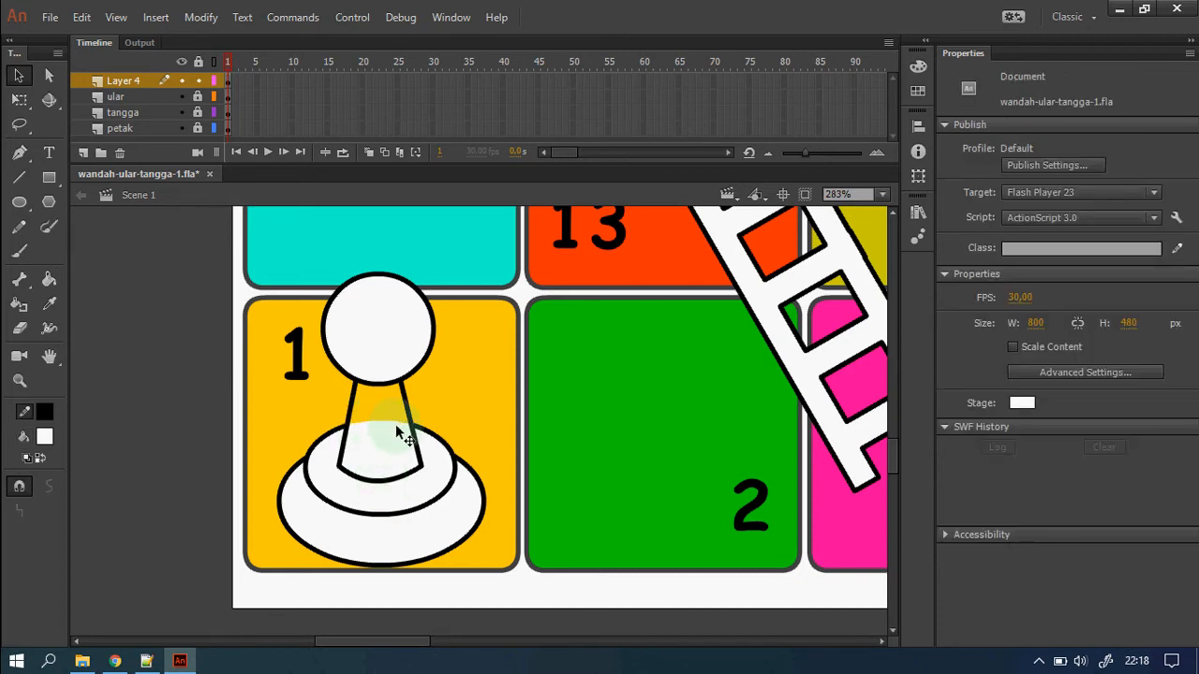
Scale the whole pawn down to 61,90 × 88,20 so it fits square 1.
{"action": "mouse_move", "coordinate": [214, 242]}
{"action": "left_mouse_down"}
{"action": "mouse_move", "coordinate": [506, 583]}
{"action": "mouse_move", "coordinate": [562, 628]}
{"action": "left_mouse_up"}
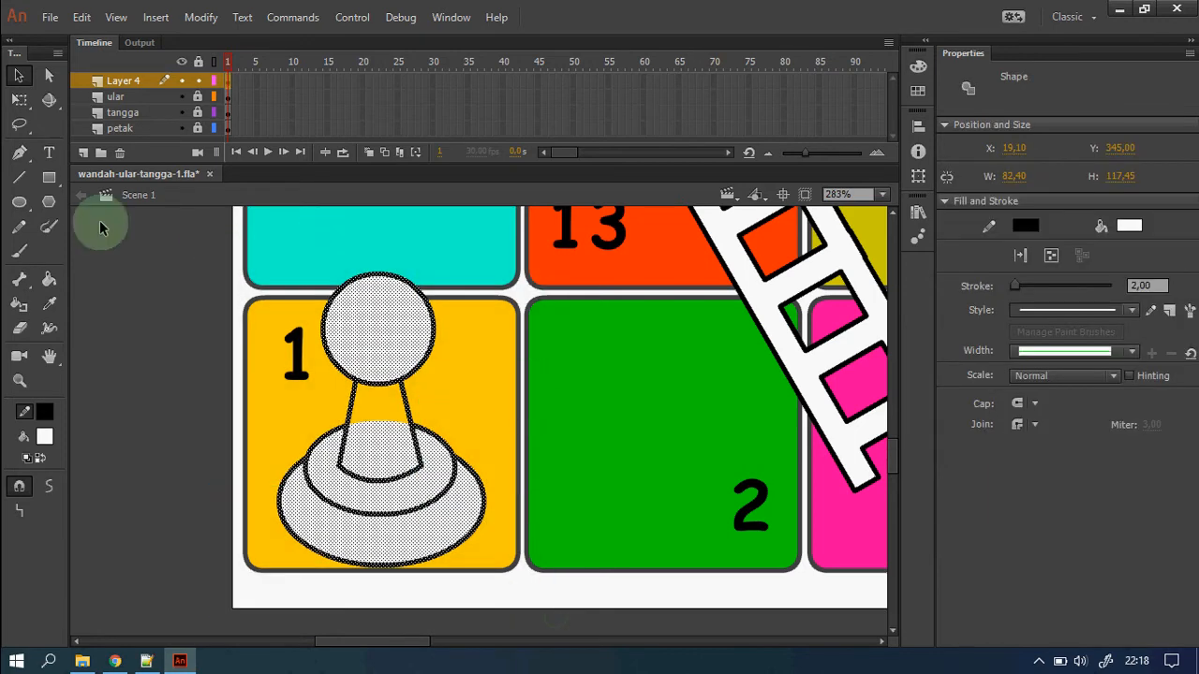
{"action": "left_click", "coordinate": [19, 100]}
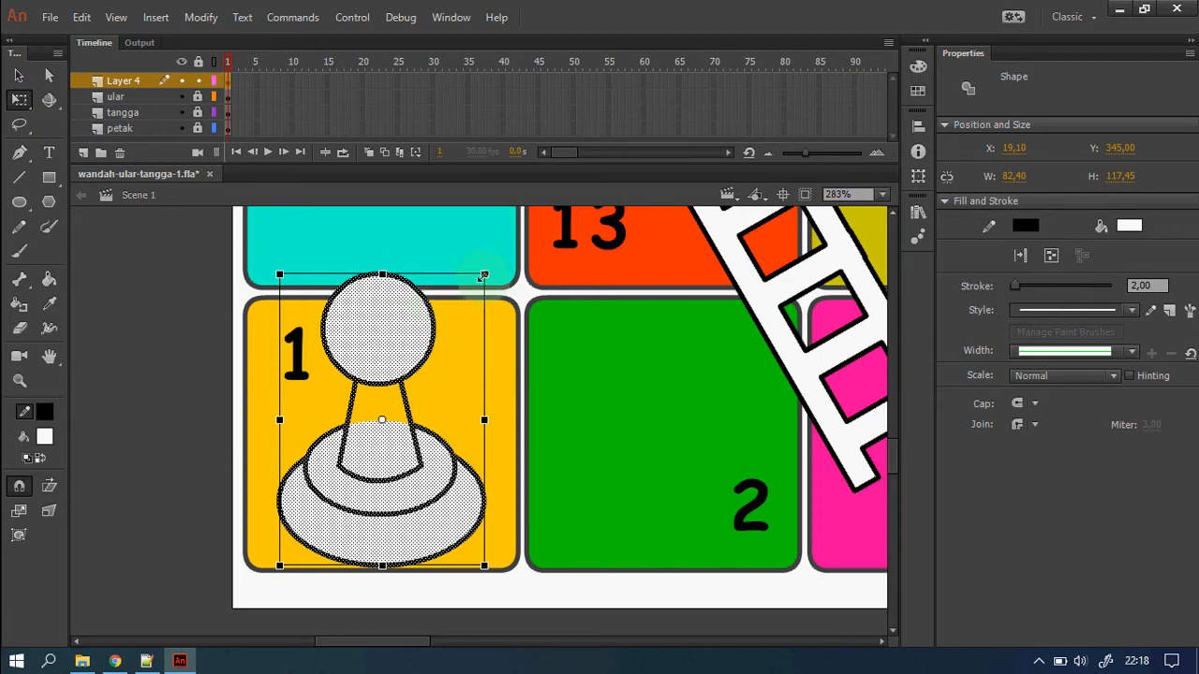
{"action": "left_click_drag", "start_coordinate": [484, 278], "coordinate": [460, 308]}
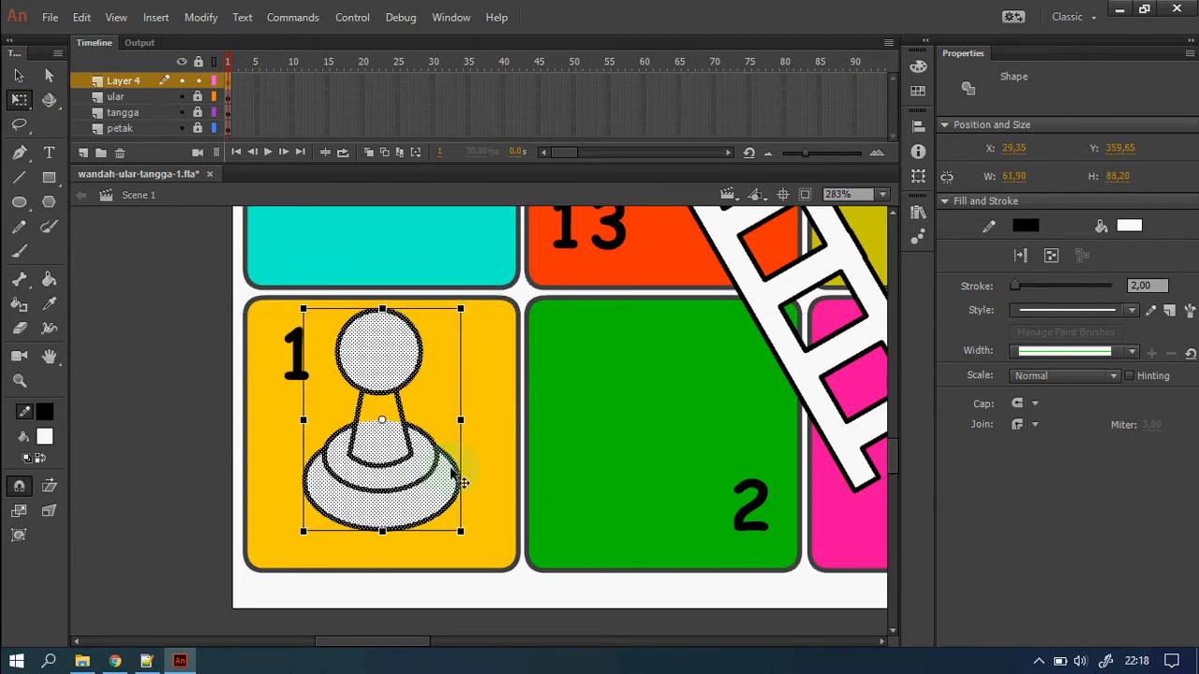
{"action": "left_click", "coordinate": [529, 446]}
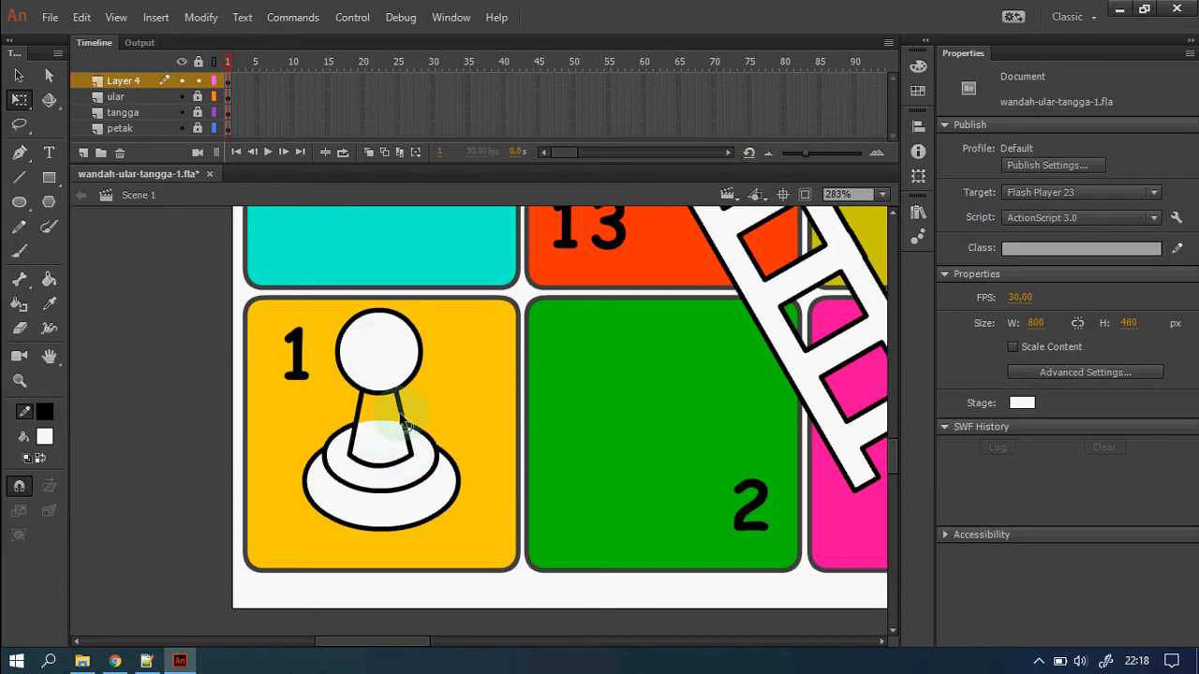
{"action": "left_click", "coordinate": [918, 67]}
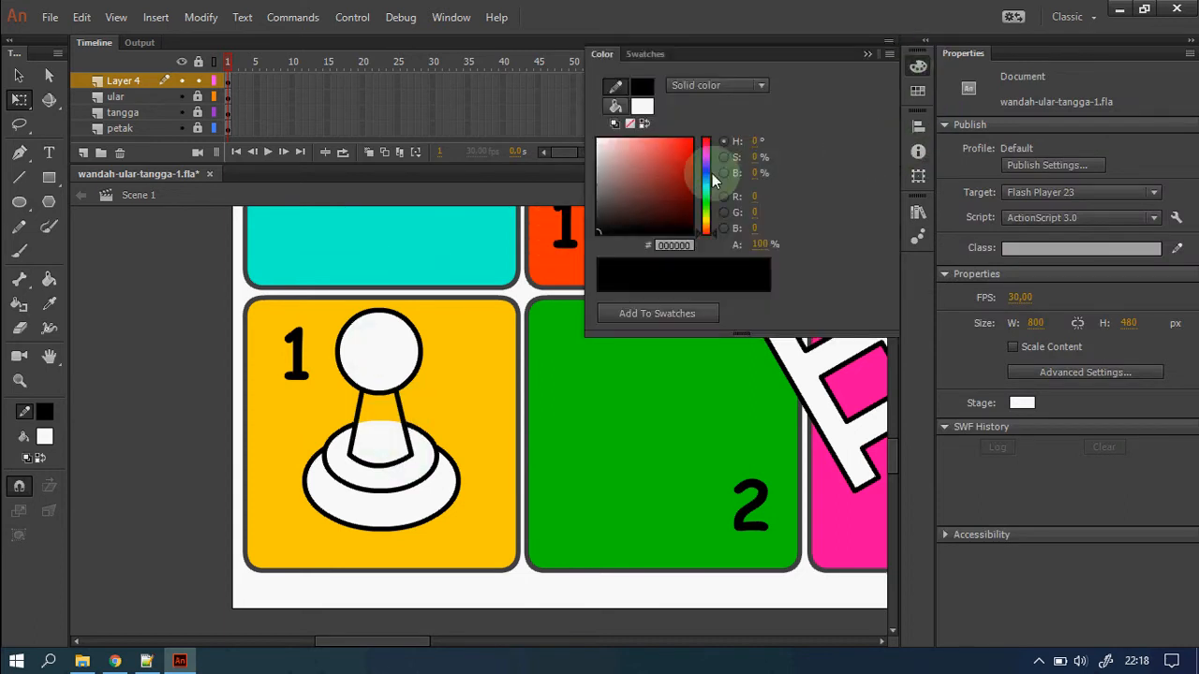
Fill the pawn's head, neck and outer base red and its middle ring dark red.
{"action": "left_click", "coordinate": [691, 143]}
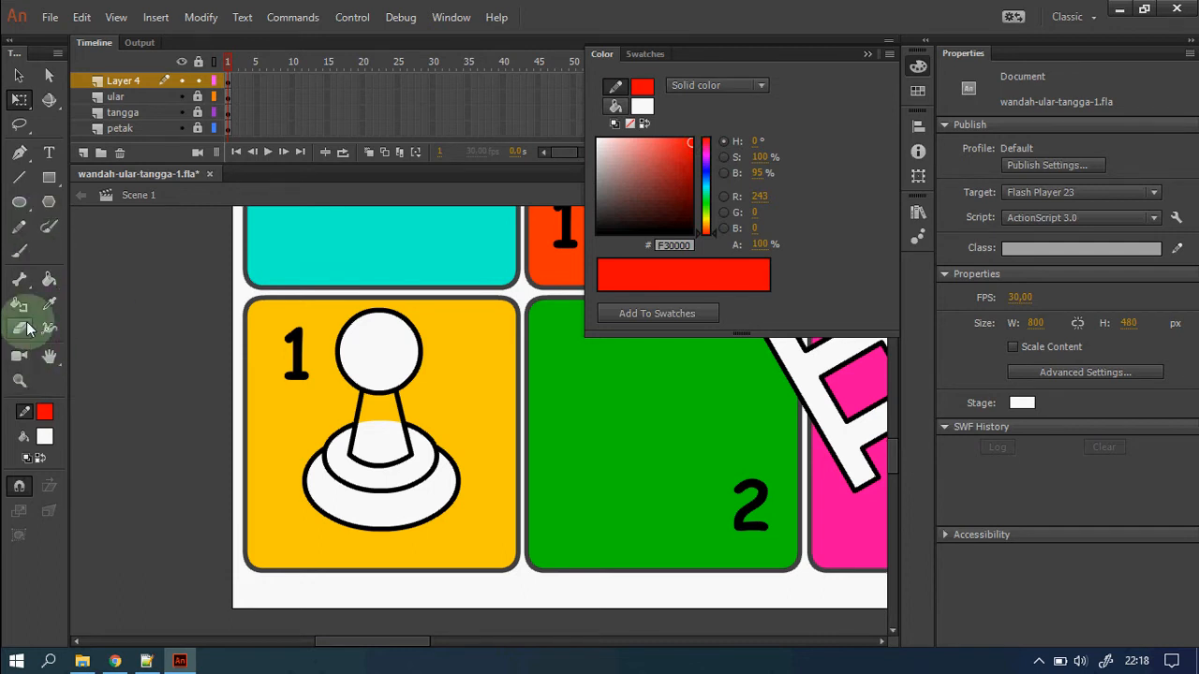
{"action": "left_click", "coordinate": [48, 279]}
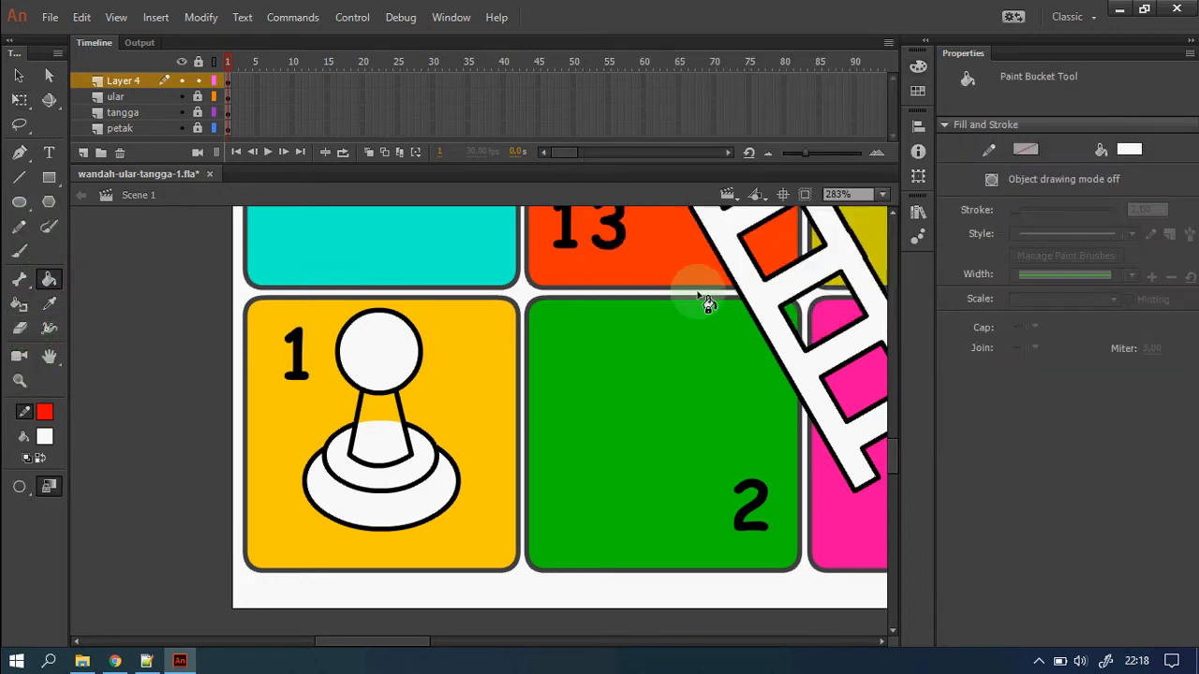
{"action": "left_click", "coordinate": [1128, 149]}
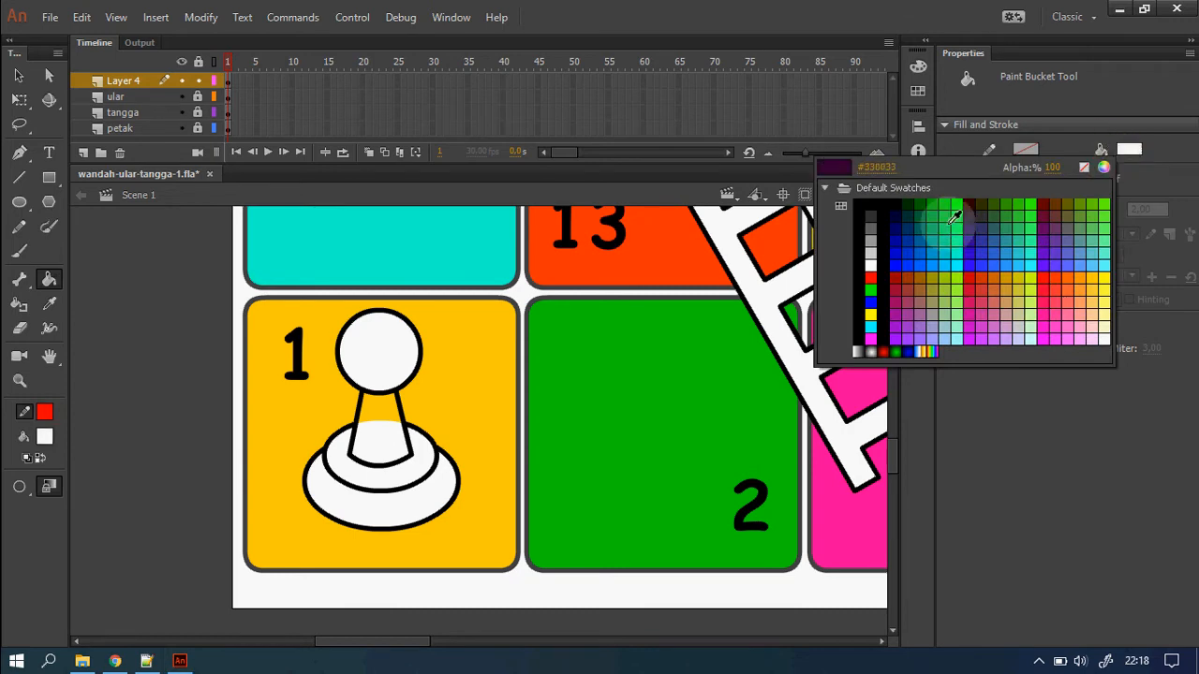
{"action": "left_click", "coordinate": [870, 278]}
{"action": "left_click", "coordinate": [386, 378]}
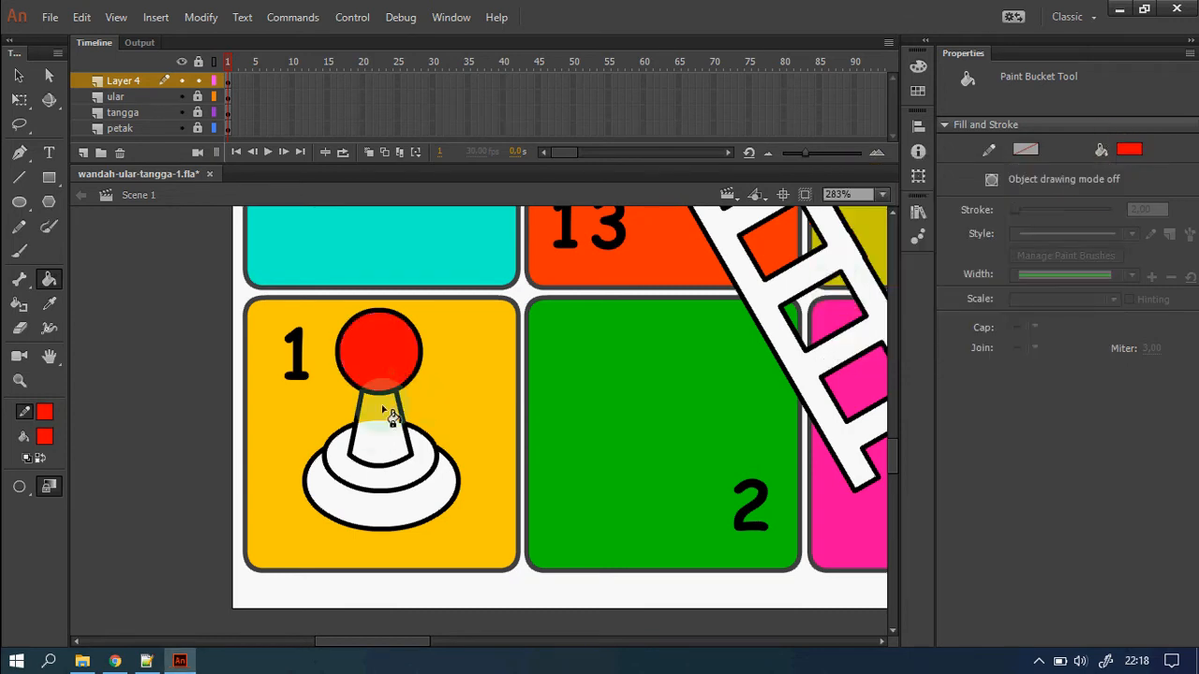
{"action": "left_click", "coordinate": [386, 415]}
{"action": "left_click", "coordinate": [412, 517]}
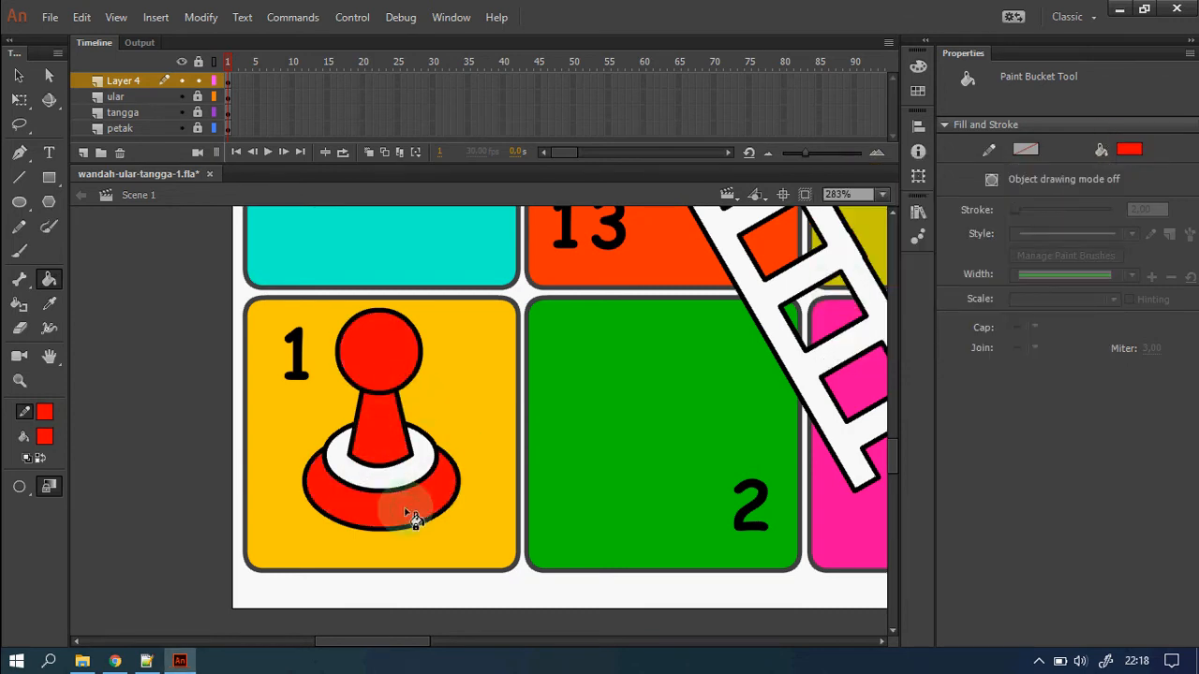
{"action": "left_click", "coordinate": [1131, 152]}
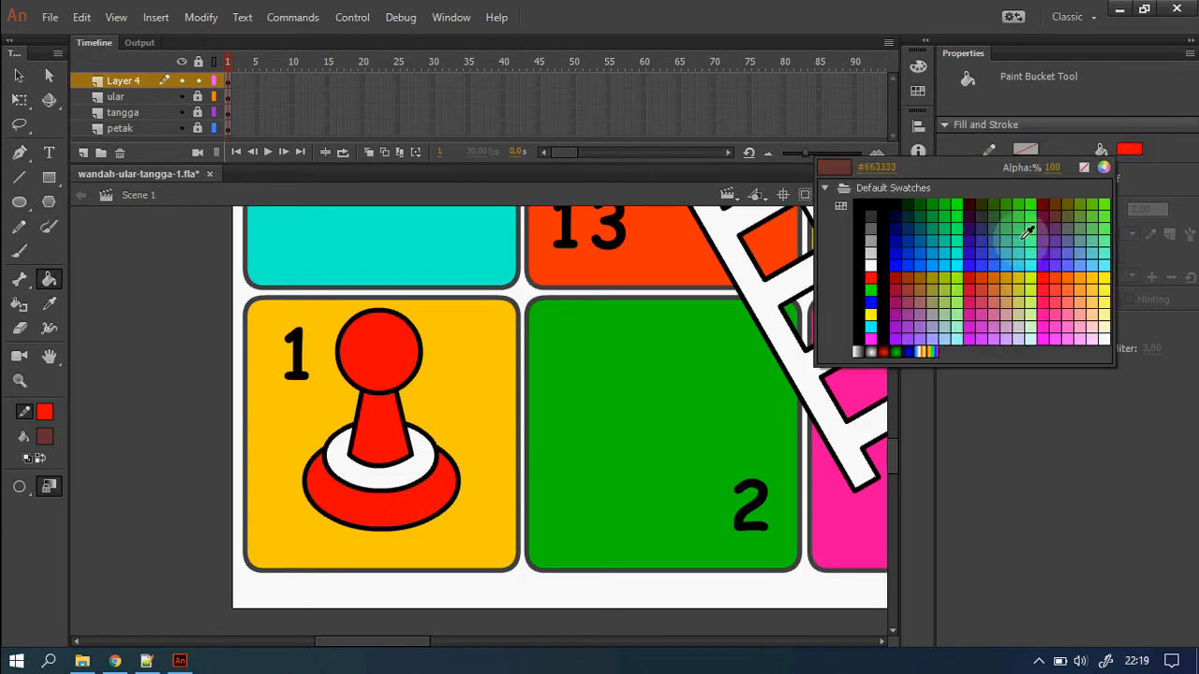
{"action": "left_click", "coordinate": [895, 278]}
{"action": "left_click", "coordinate": [417, 474]}
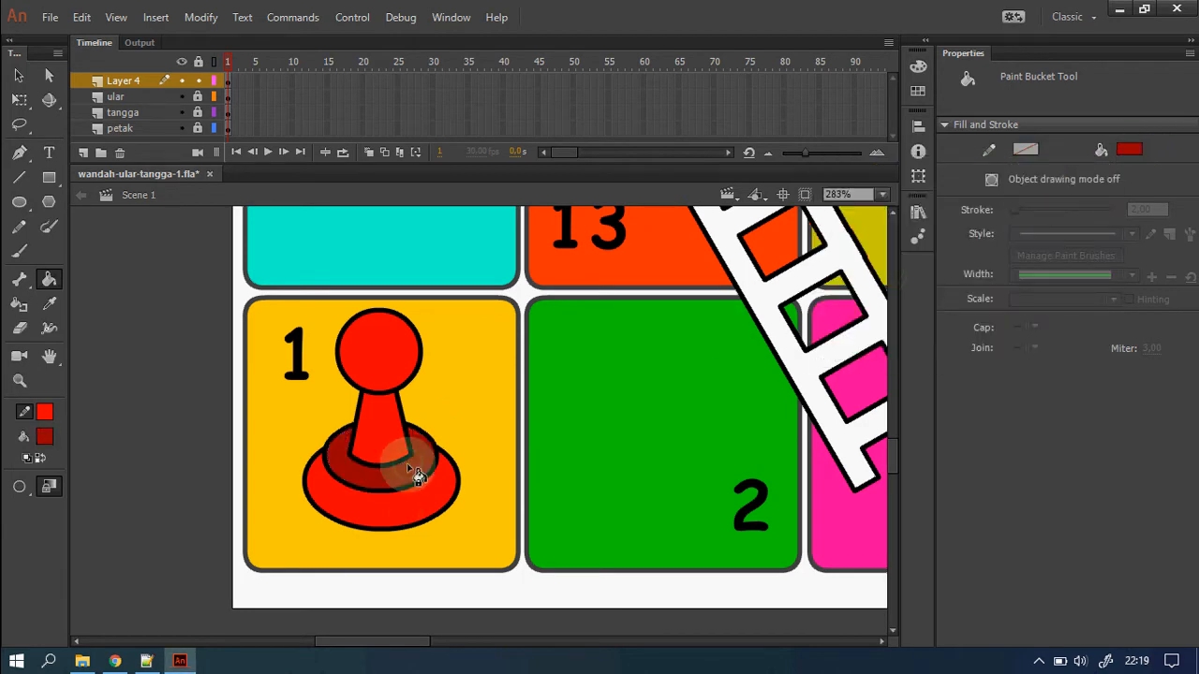
Zoom in on square 1 and marquee-select the entire red pawn.
{"action": "left_click", "coordinate": [19, 76]}
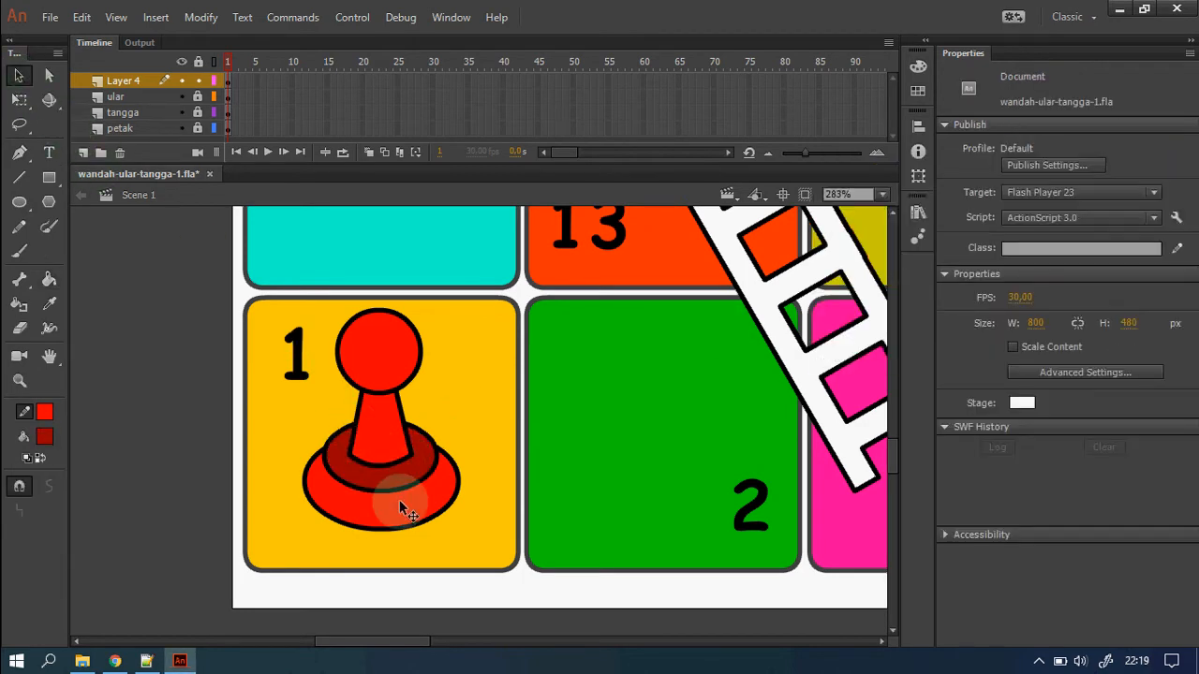
{"action": "key", "text": "z"}
{"action": "left_click", "coordinate": [477, 496], "text": "alt"}
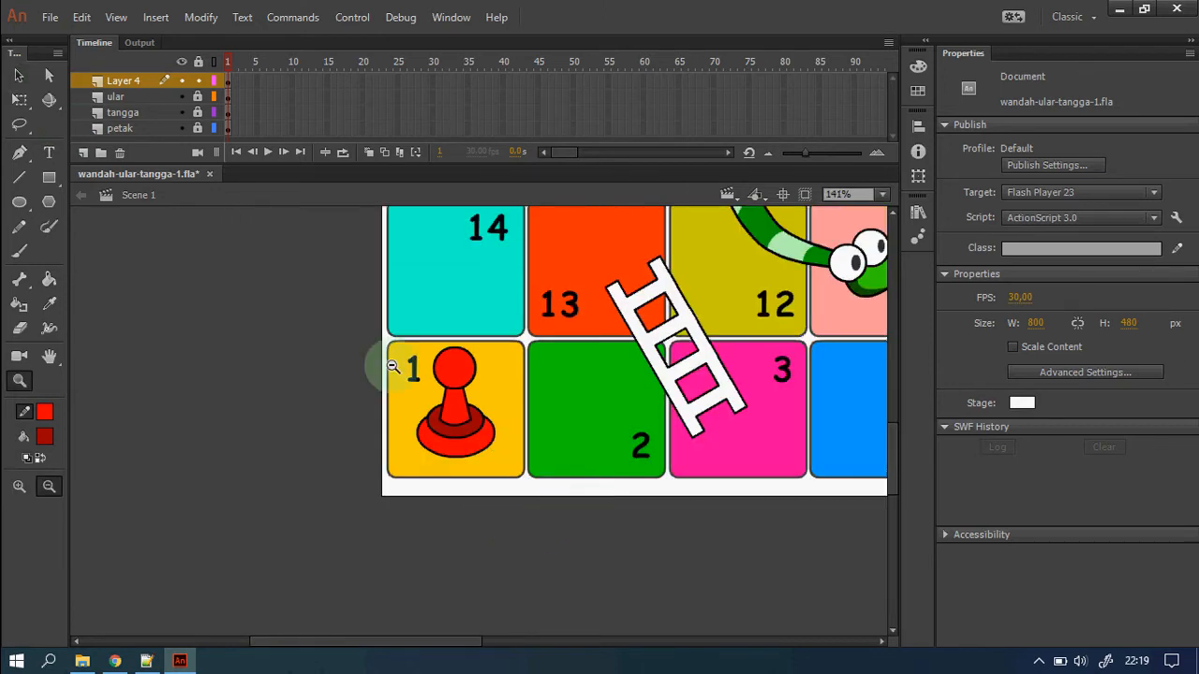
{"action": "left_click_drag", "start_coordinate": [369, 327], "coordinate": [618, 546]}
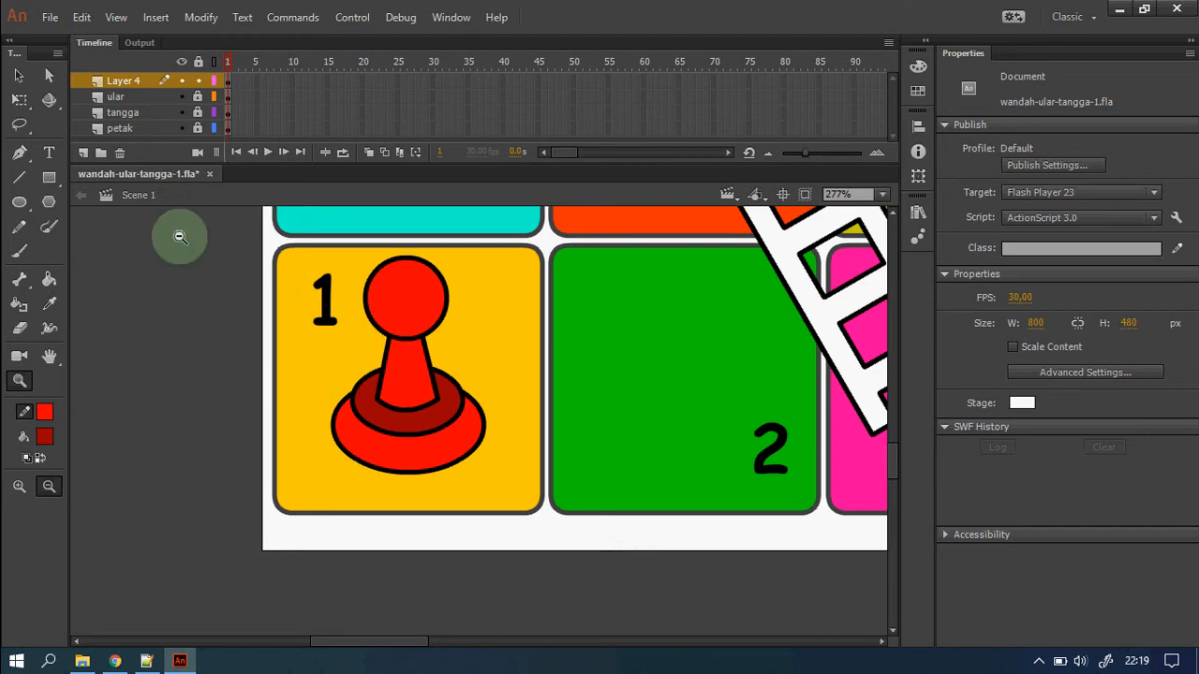
{"action": "left_click", "coordinate": [19, 76]}
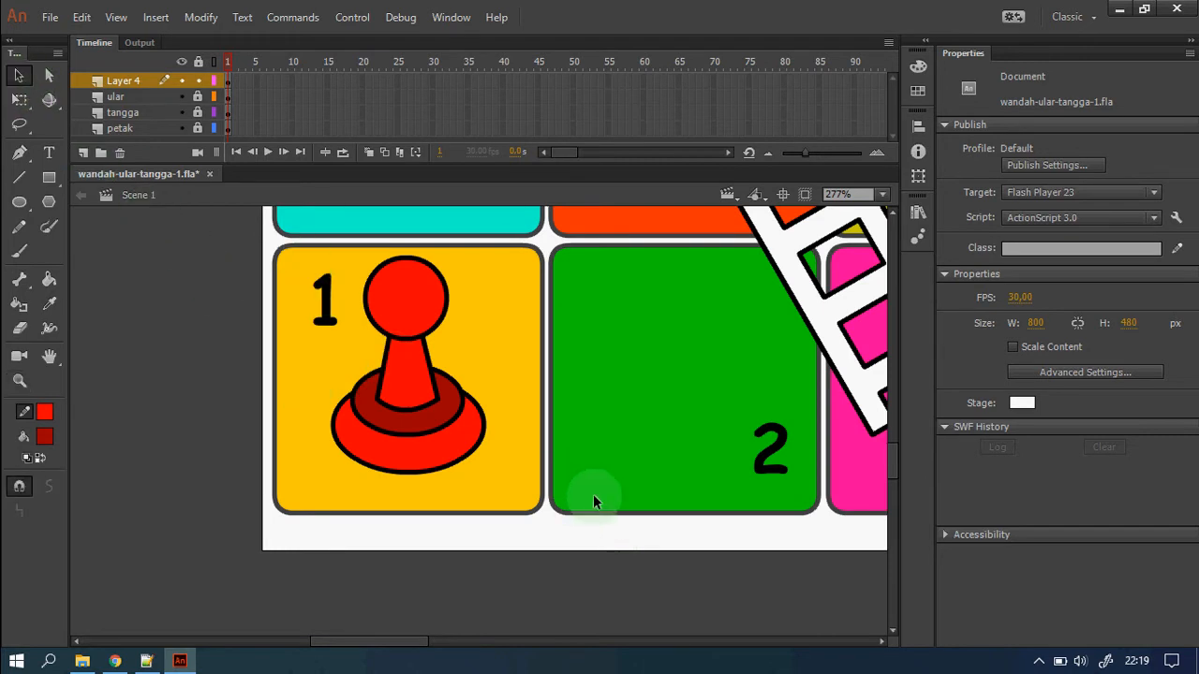
{"action": "key", "text": "ctrl+a"}
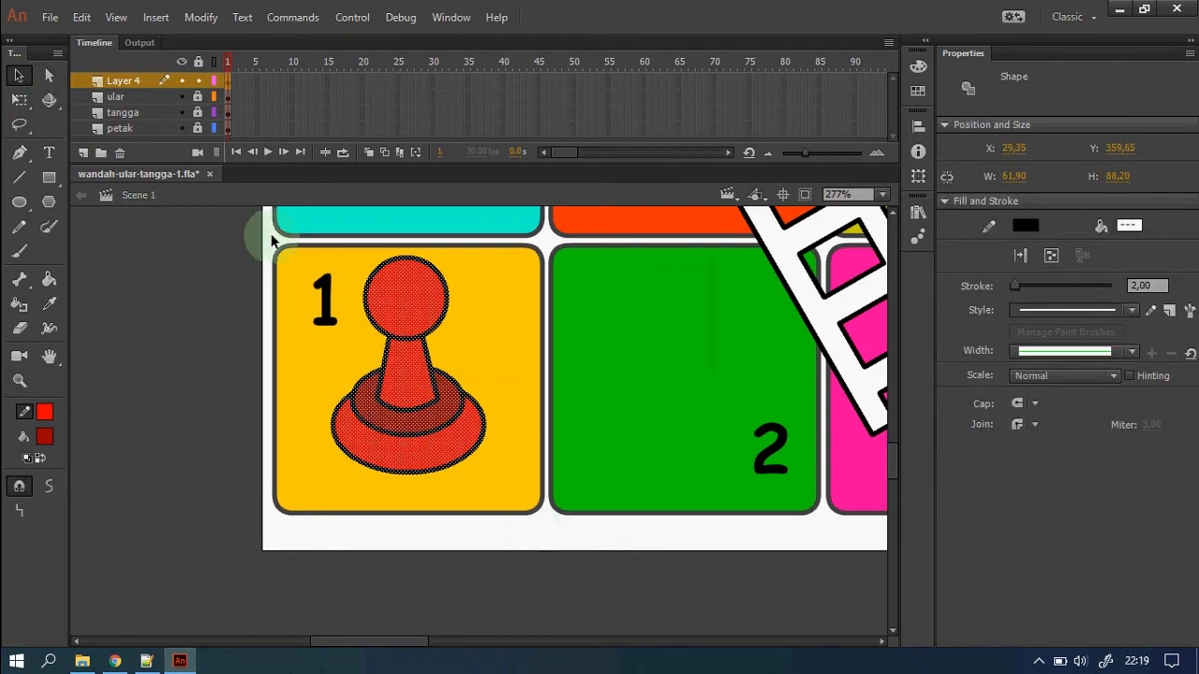
{"action": "left_click_drag", "start_coordinate": [275, 241], "coordinate": [541, 518]}
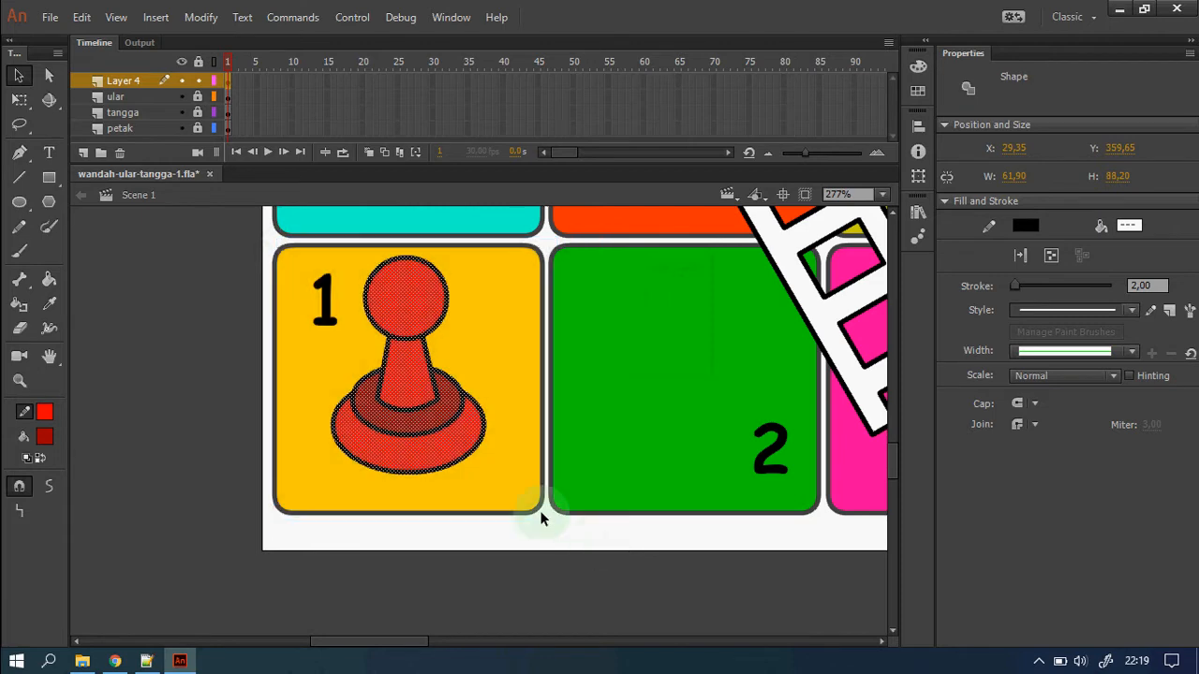
Convert the pawn into Movie Clip bidakMC with ActionScript export, accepting the class warning.
{"action": "right_click", "coordinate": [434, 453]}
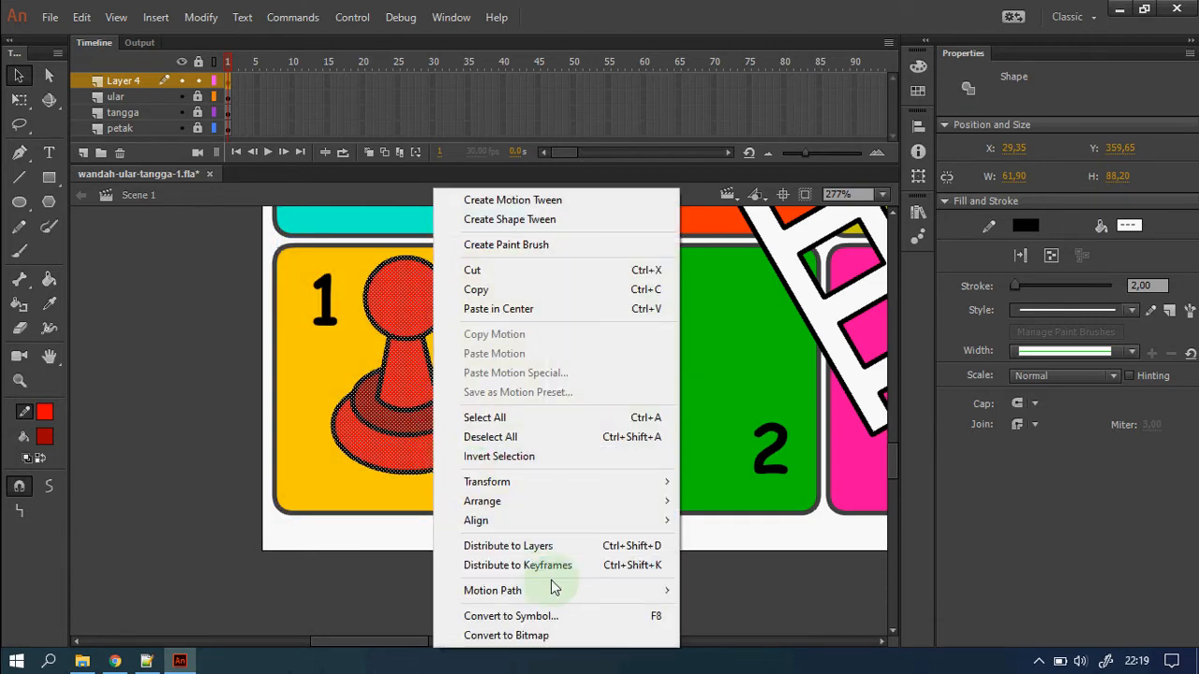
{"action": "left_click", "coordinate": [555, 615]}
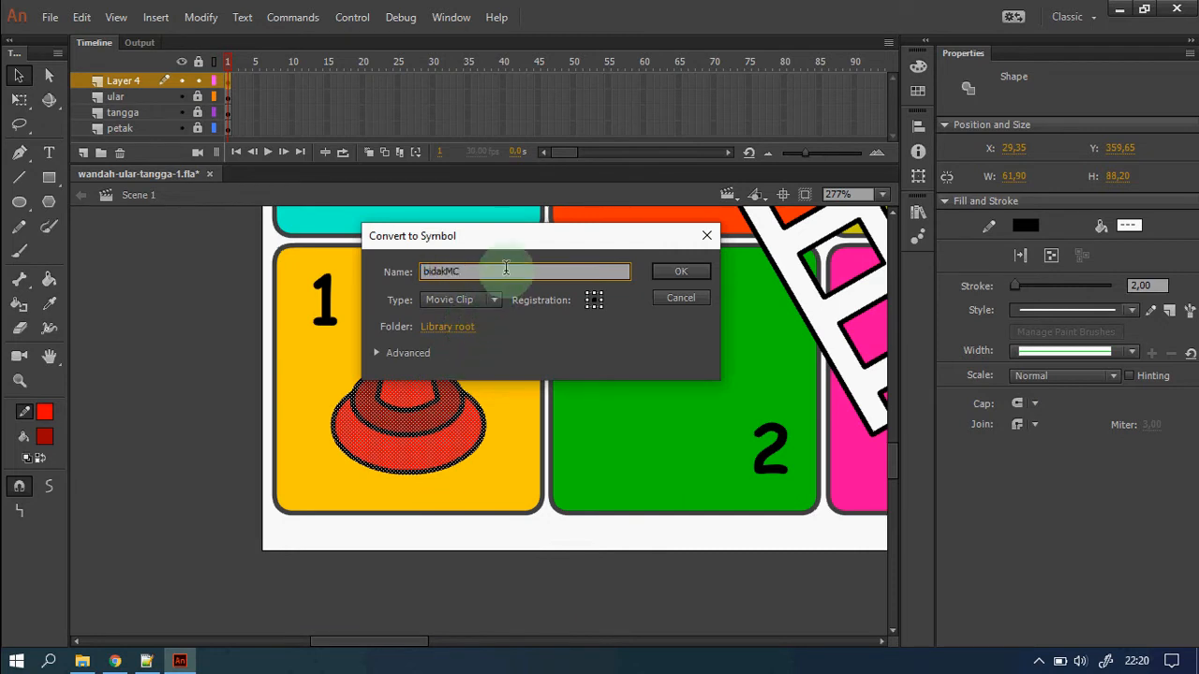
{"action": "type", "text": "bidakMC"}
{"action": "key", "text": "shift+Left"}
{"action": "key", "text": "shift+Left"}
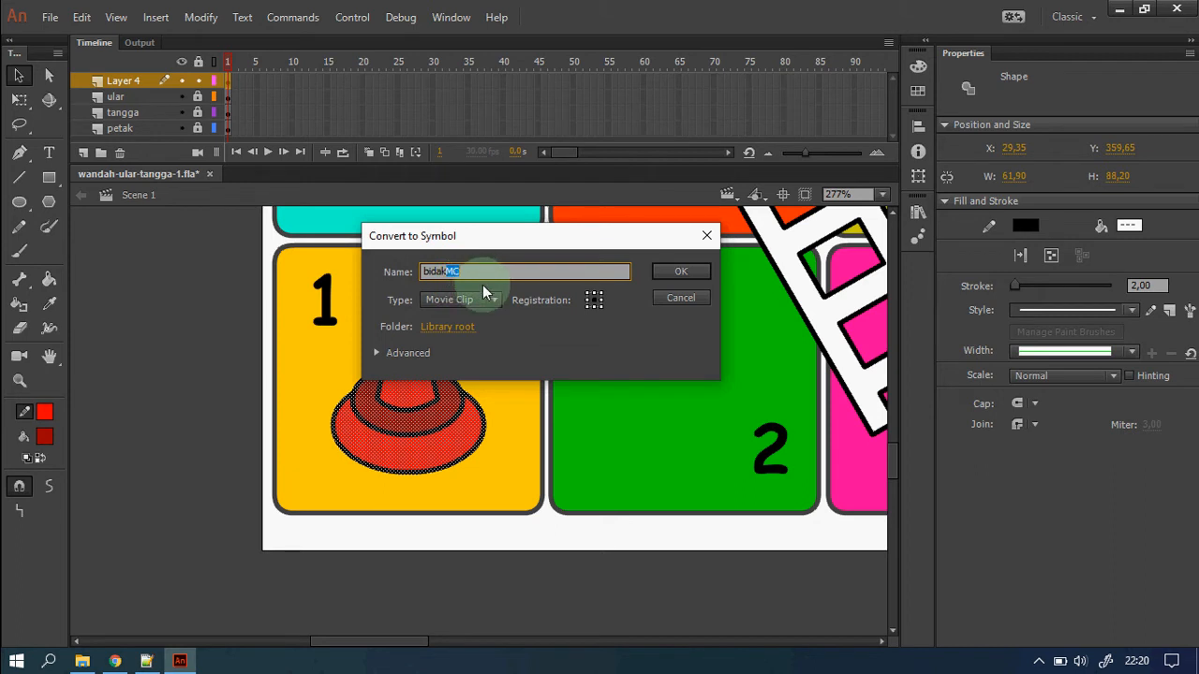
{"action": "left_click", "coordinate": [494, 300]}
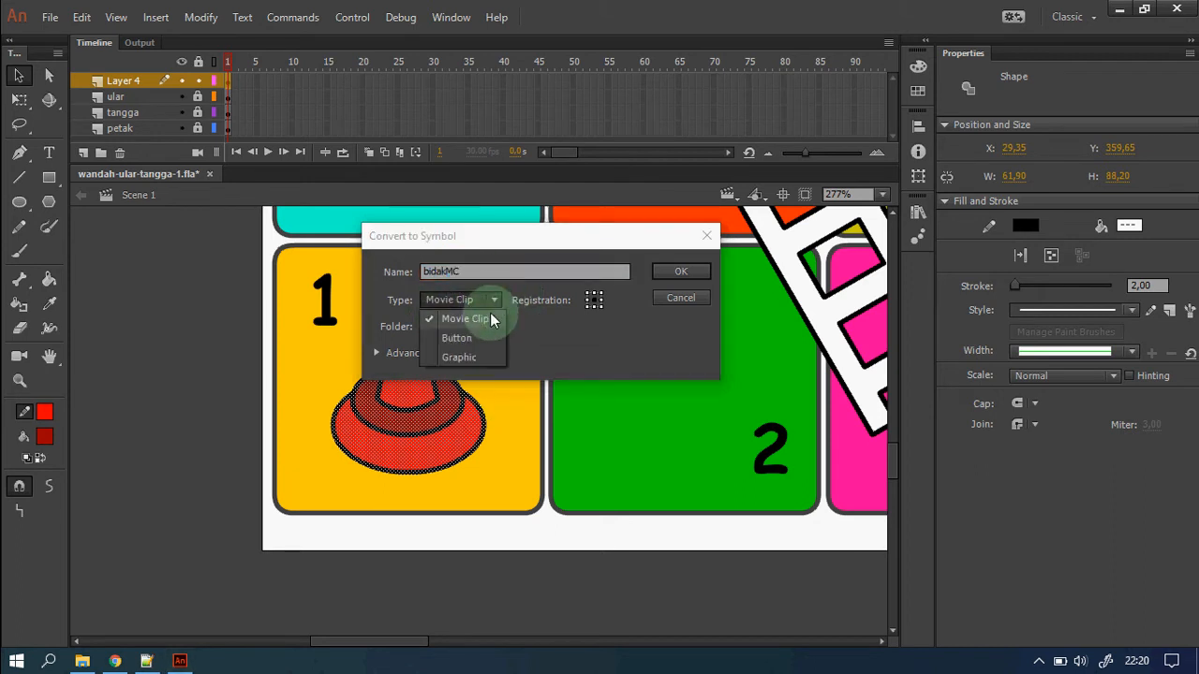
{"action": "left_click", "coordinate": [491, 319]}
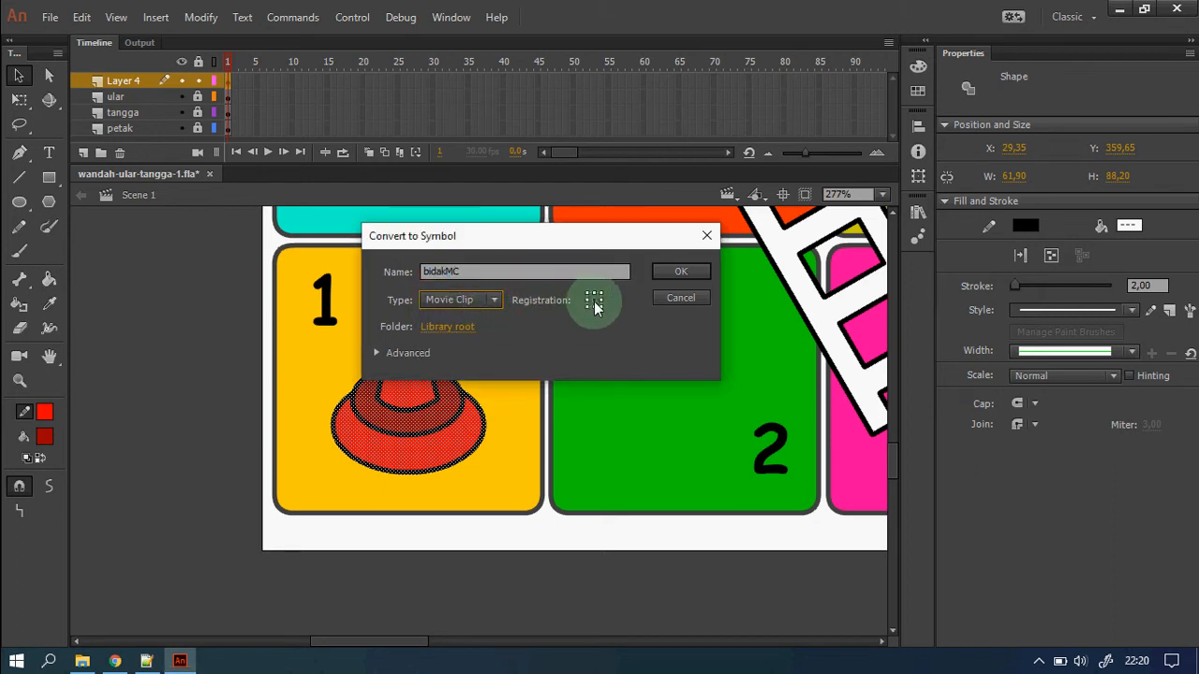
{"action": "left_click", "coordinate": [405, 354]}
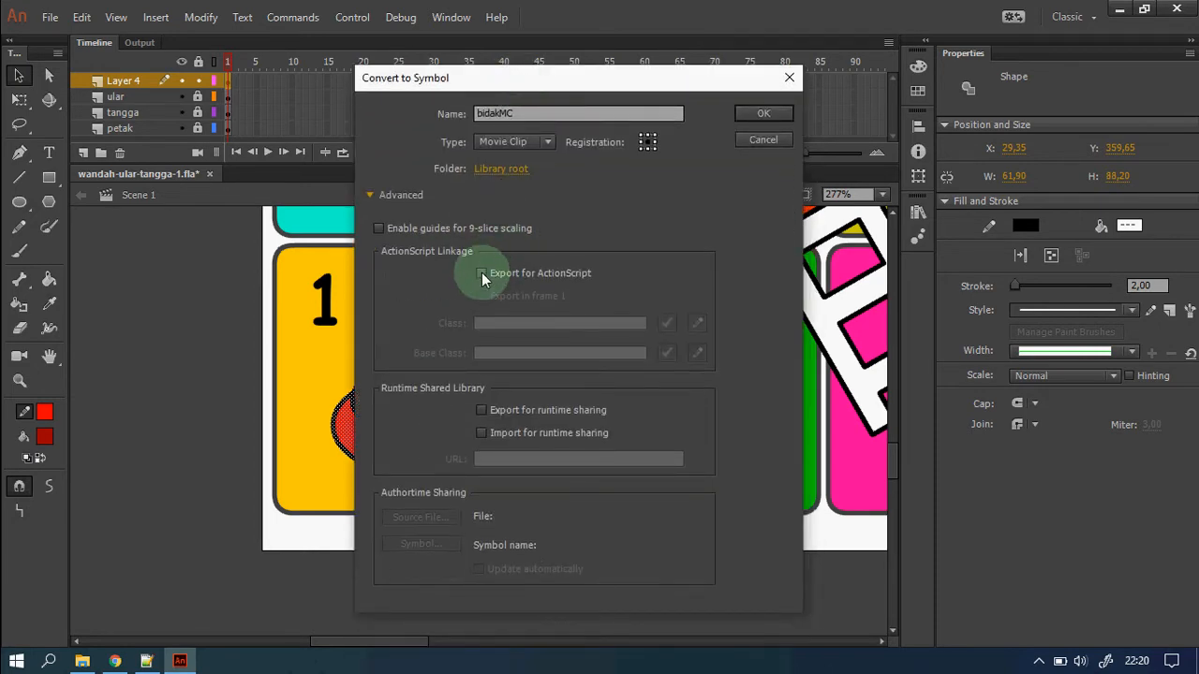
{"action": "left_click", "coordinate": [481, 273]}
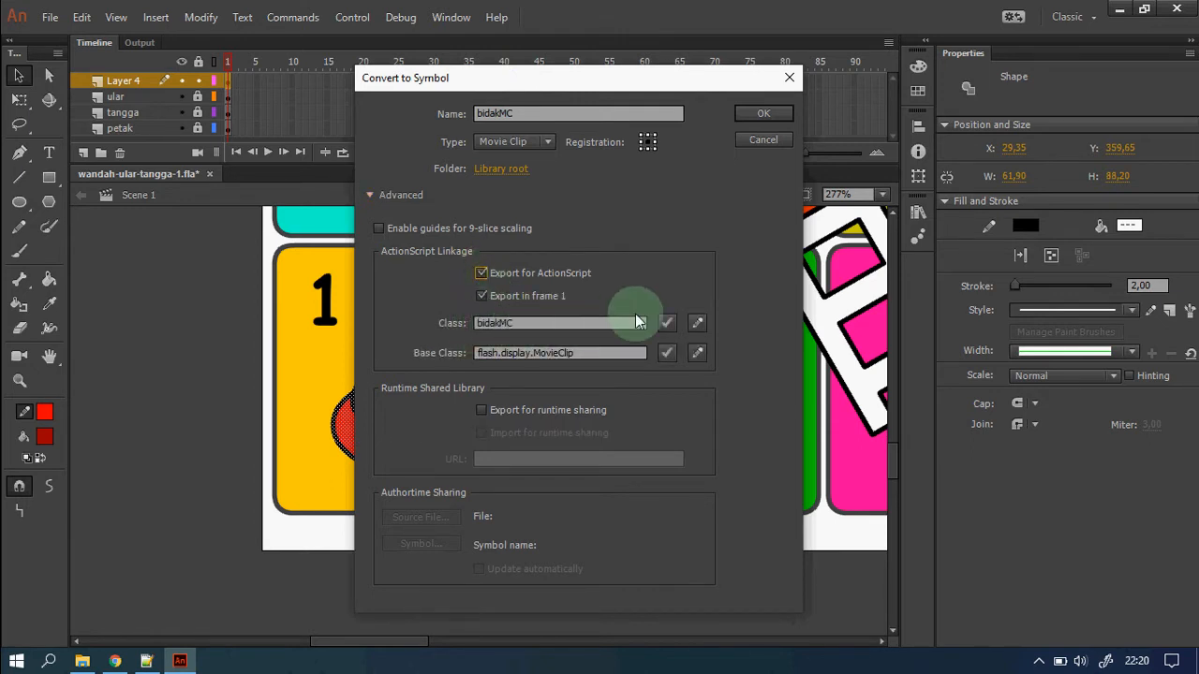
{"action": "left_click", "coordinate": [765, 115]}
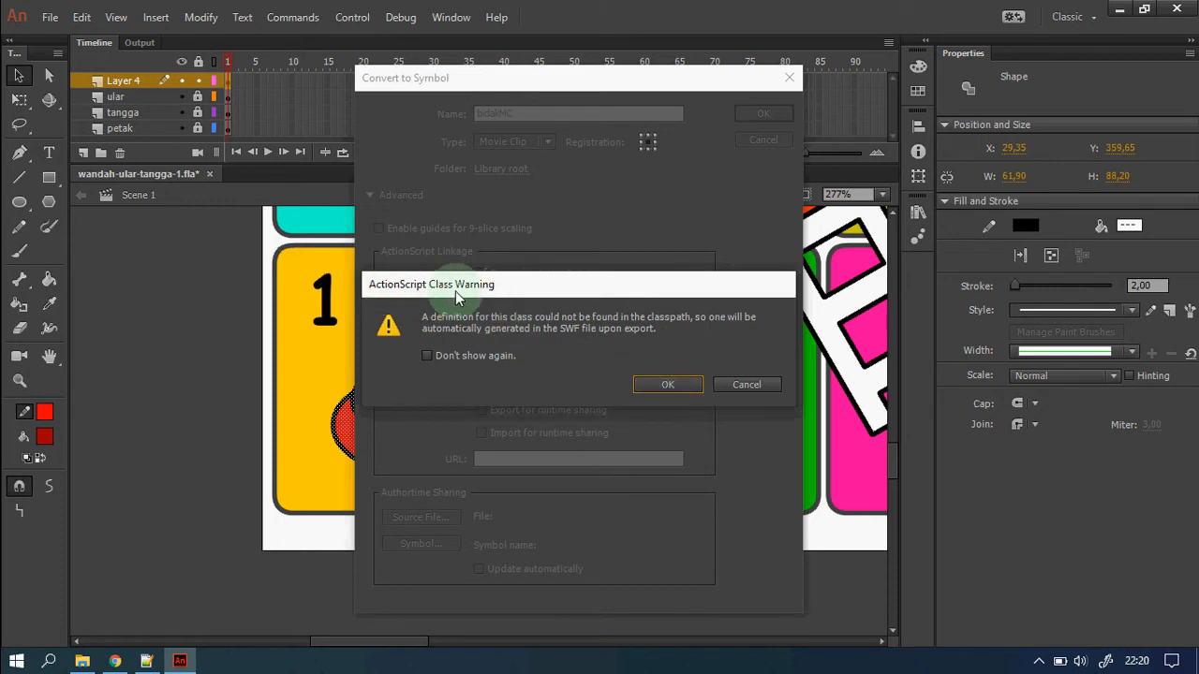
{"action": "left_click", "coordinate": [663, 385]}
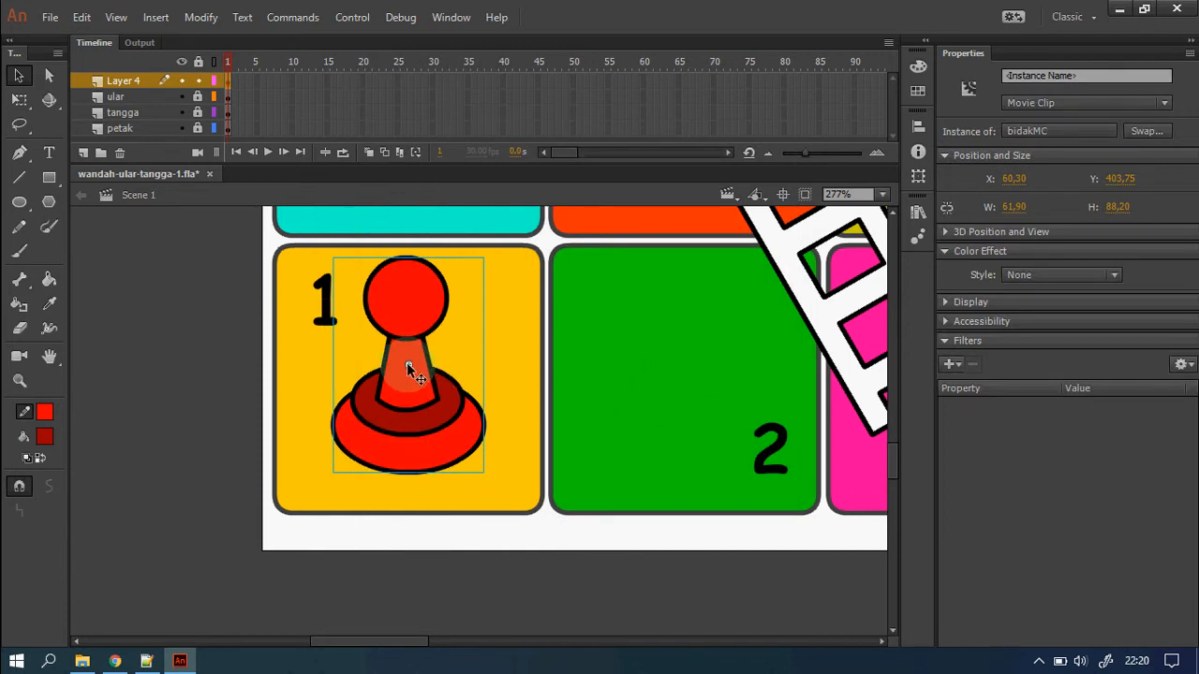
Inside bidakMC, move the pawn shape up about 60 px and clear the selection.
{"action": "double_click", "coordinate": [426, 434]}
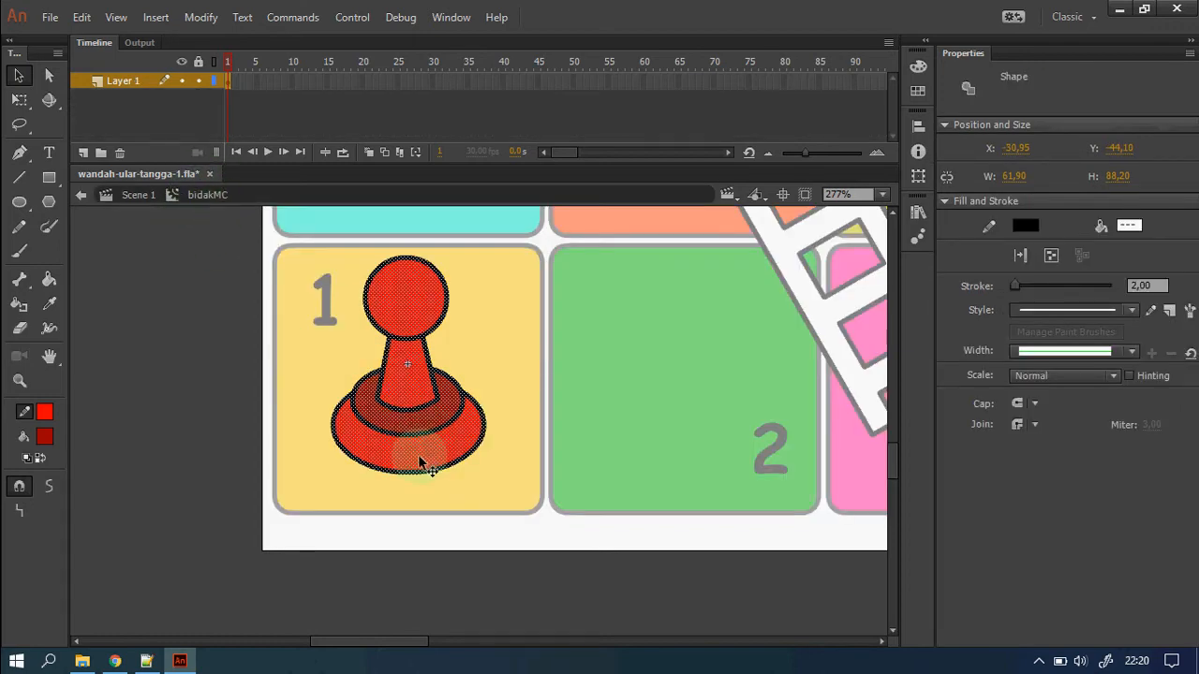
{"action": "left_click_drag", "start_coordinate": [419, 460], "coordinate": [418, 405]}
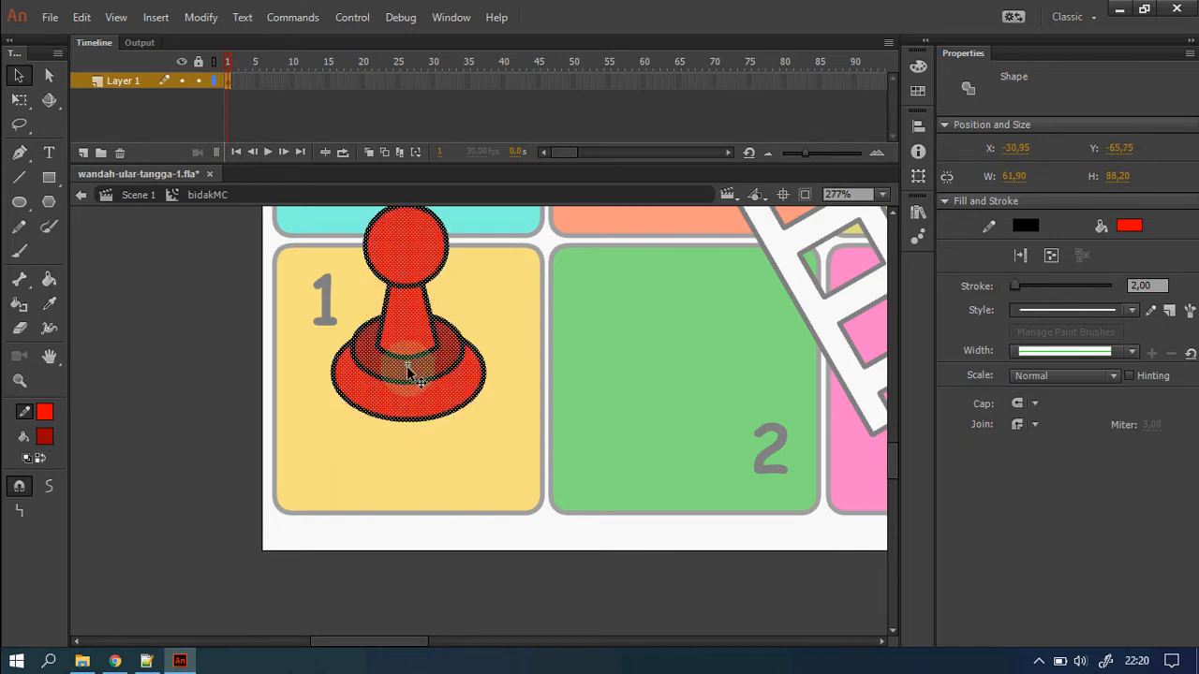
{"action": "scroll", "coordinate": [486, 389], "scroll_direction": "up", "scroll_amount": 3}
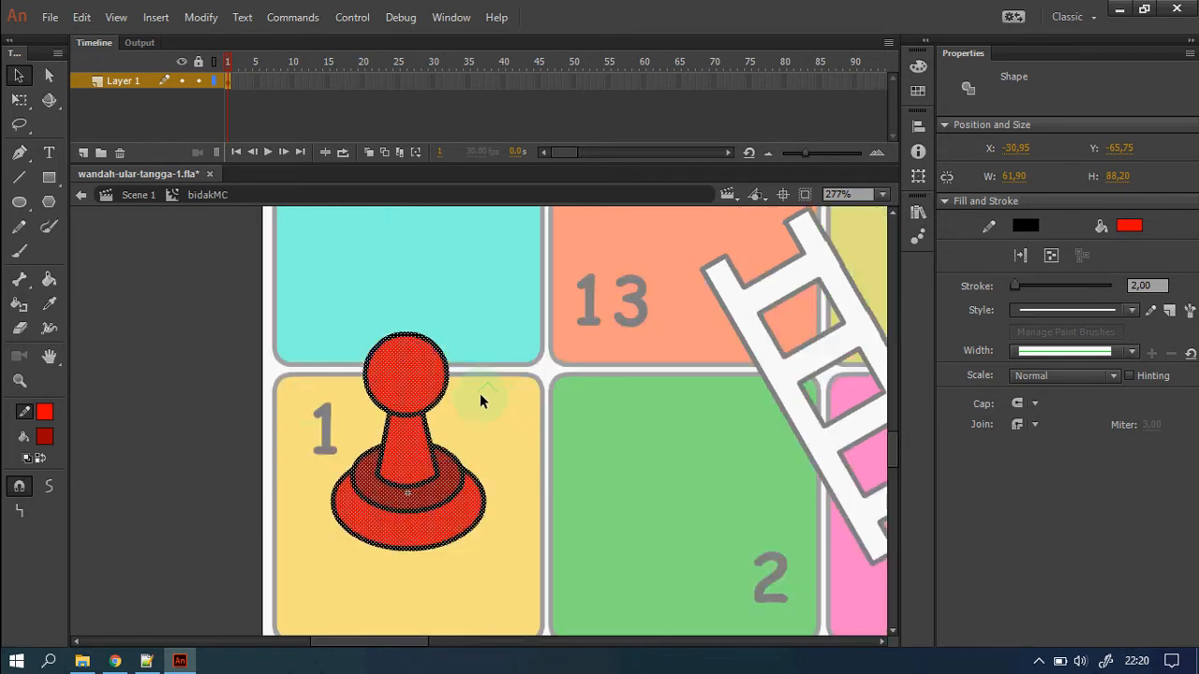
{"action": "left_click", "coordinate": [179, 460]}
{"action": "left_click", "coordinate": [394, 487]}
{"action": "key", "text": "Escape"}
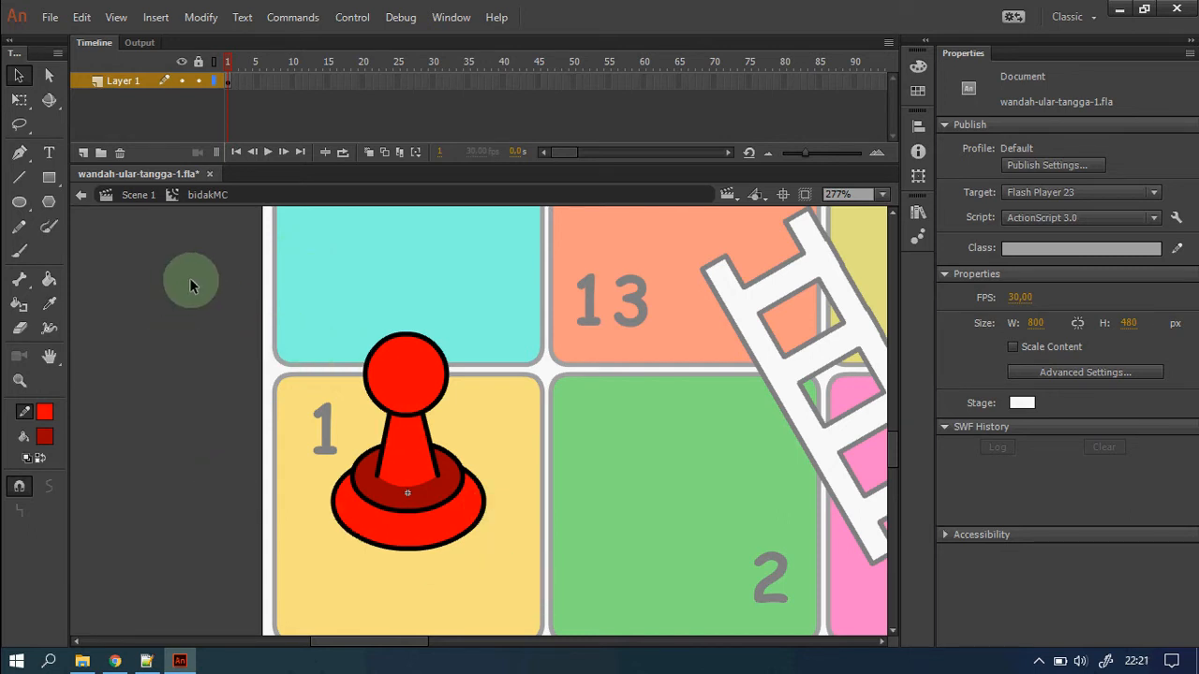
Insert a keyframe at frame 2 and set the fill colour to blue 4404E5.
{"action": "right_click", "coordinate": [235, 82]}
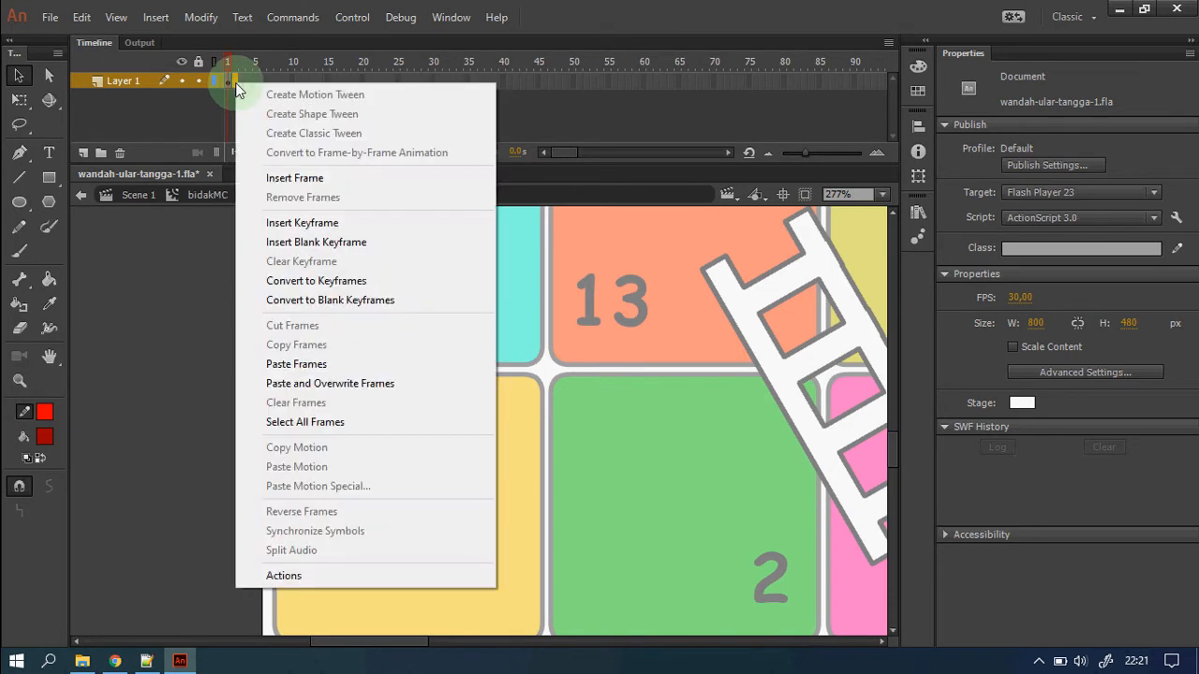
{"action": "left_click", "coordinate": [359, 230]}
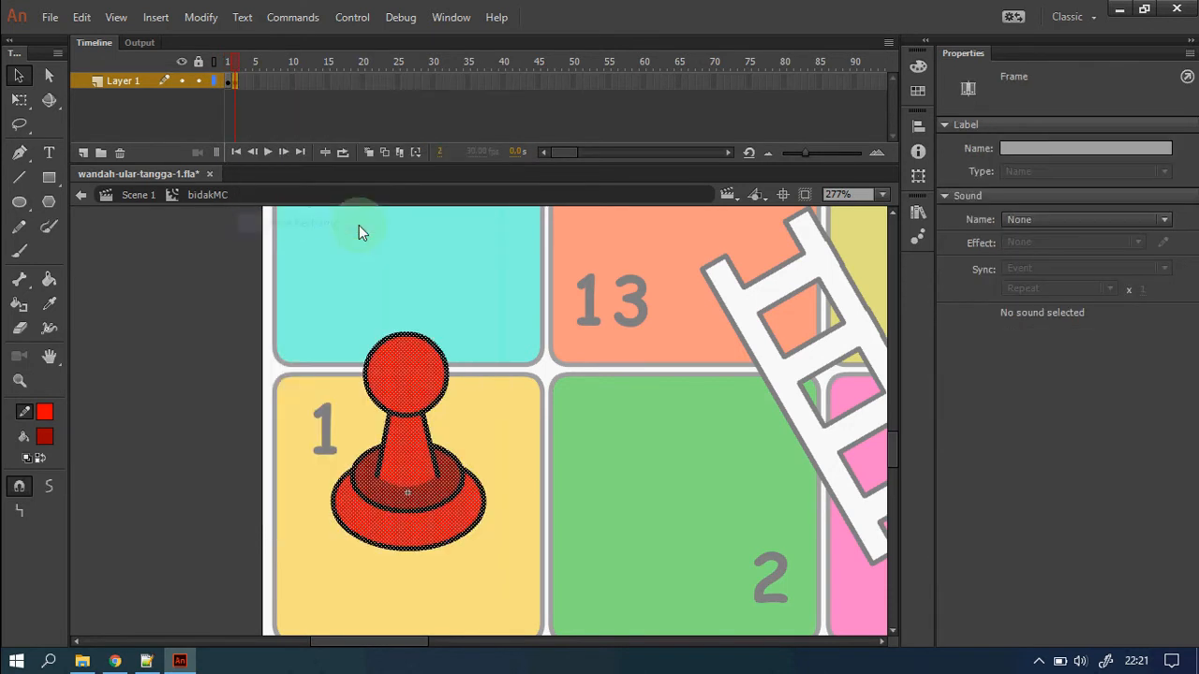
{"action": "left_click", "coordinate": [642, 499]}
{"action": "left_click", "coordinate": [918, 67]}
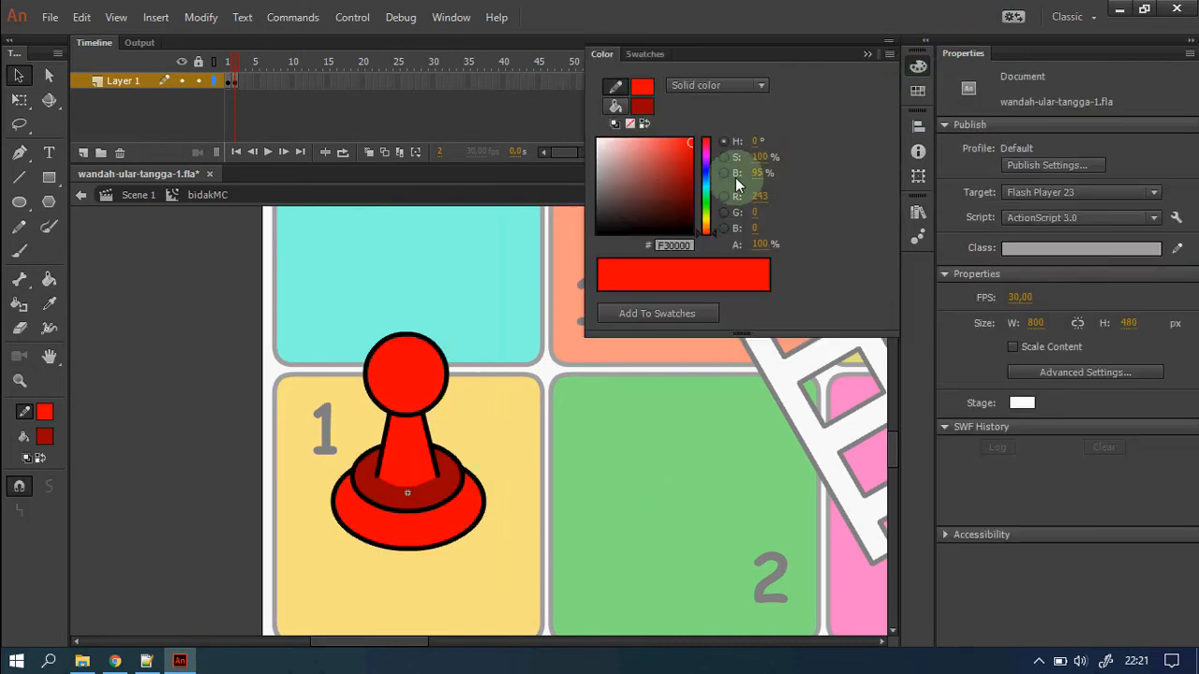
{"action": "left_click", "coordinate": [615, 106]}
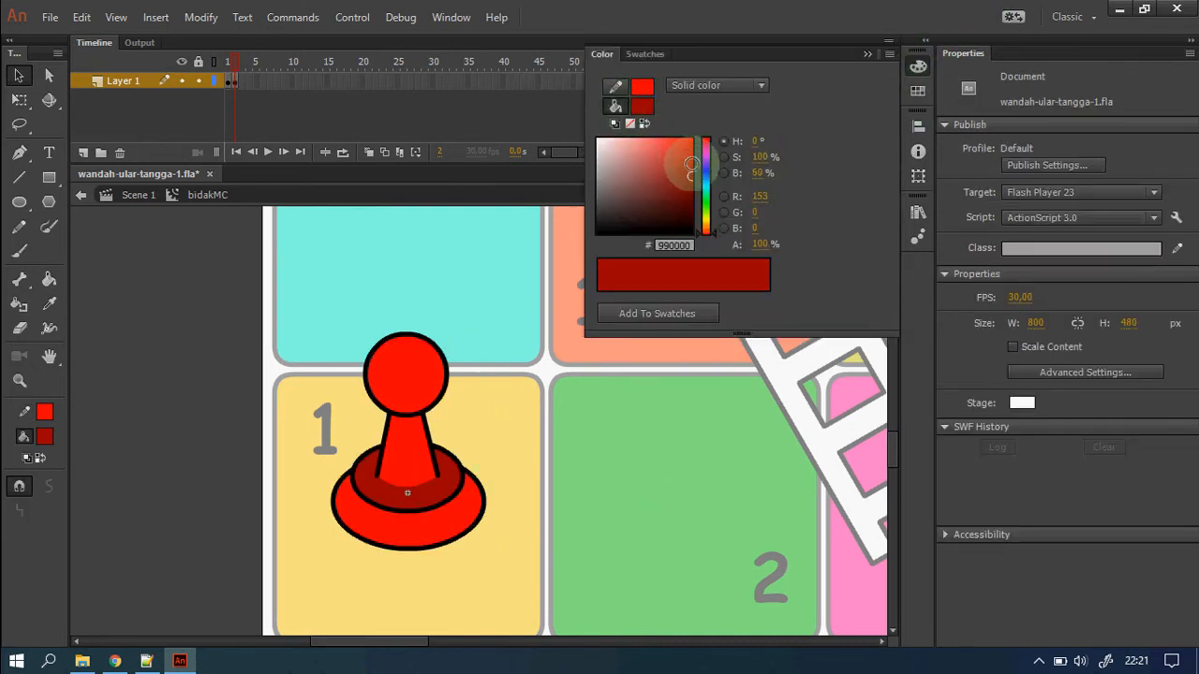
{"action": "left_click", "coordinate": [707, 166]}
{"action": "left_click", "coordinate": [690, 148]}
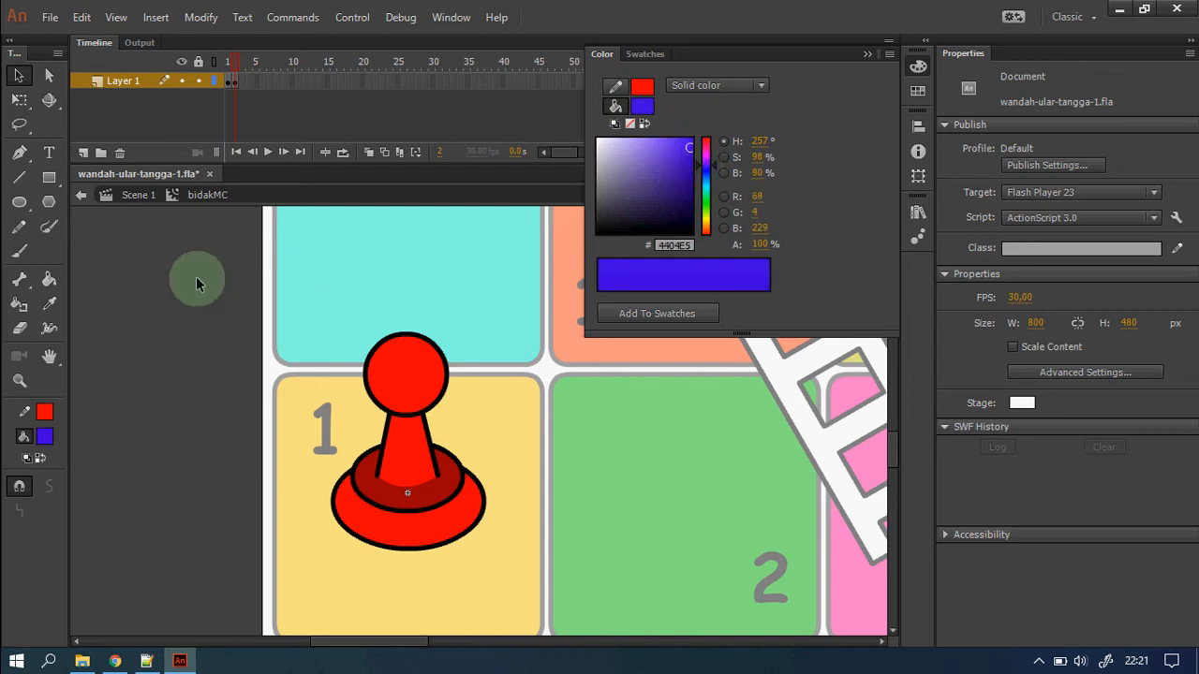
Paint the frame-2 pawn's head, neck, base and ring blue.
{"action": "left_click", "coordinate": [49, 279]}
{"action": "left_click", "coordinate": [403, 375]}
{"action": "left_click", "coordinate": [408, 458]}
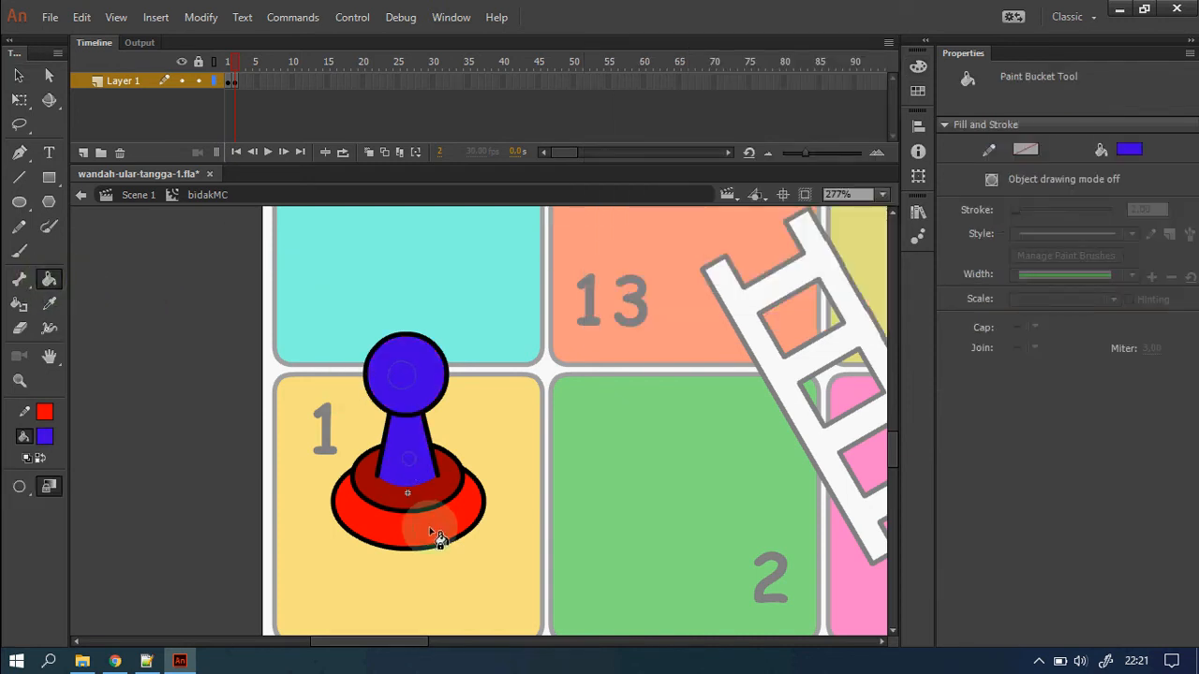
{"action": "left_click", "coordinate": [438, 538]}
{"action": "left_click", "coordinate": [918, 66]}
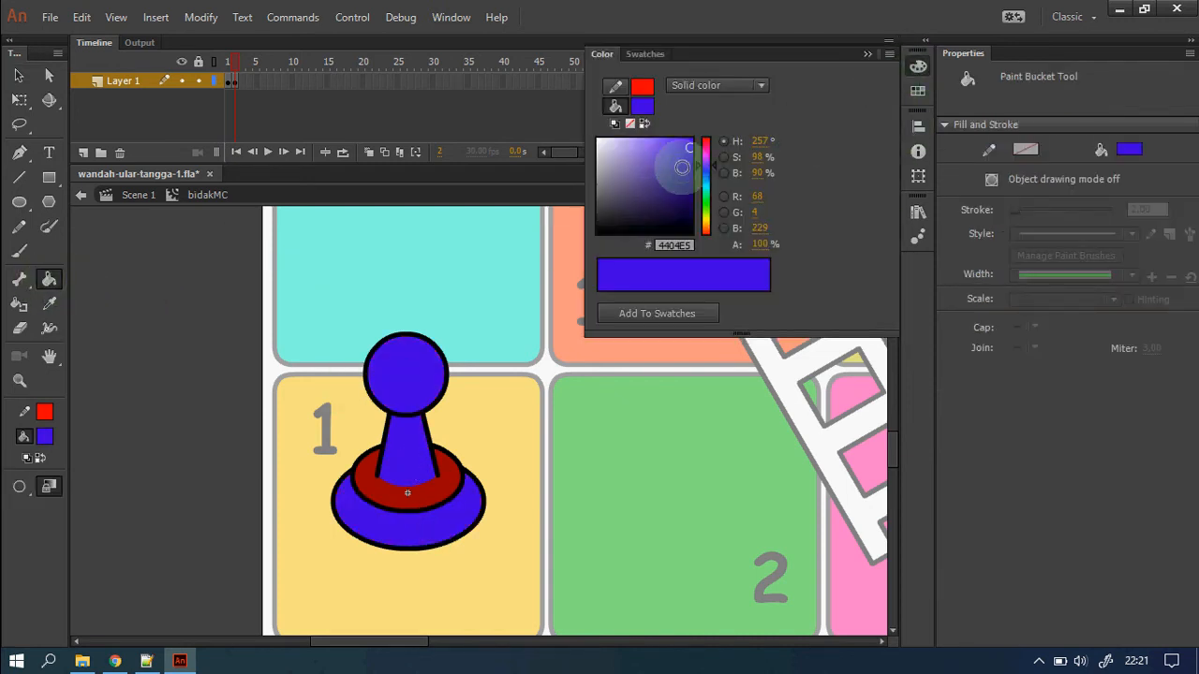
{"action": "left_click", "coordinate": [438, 488]}
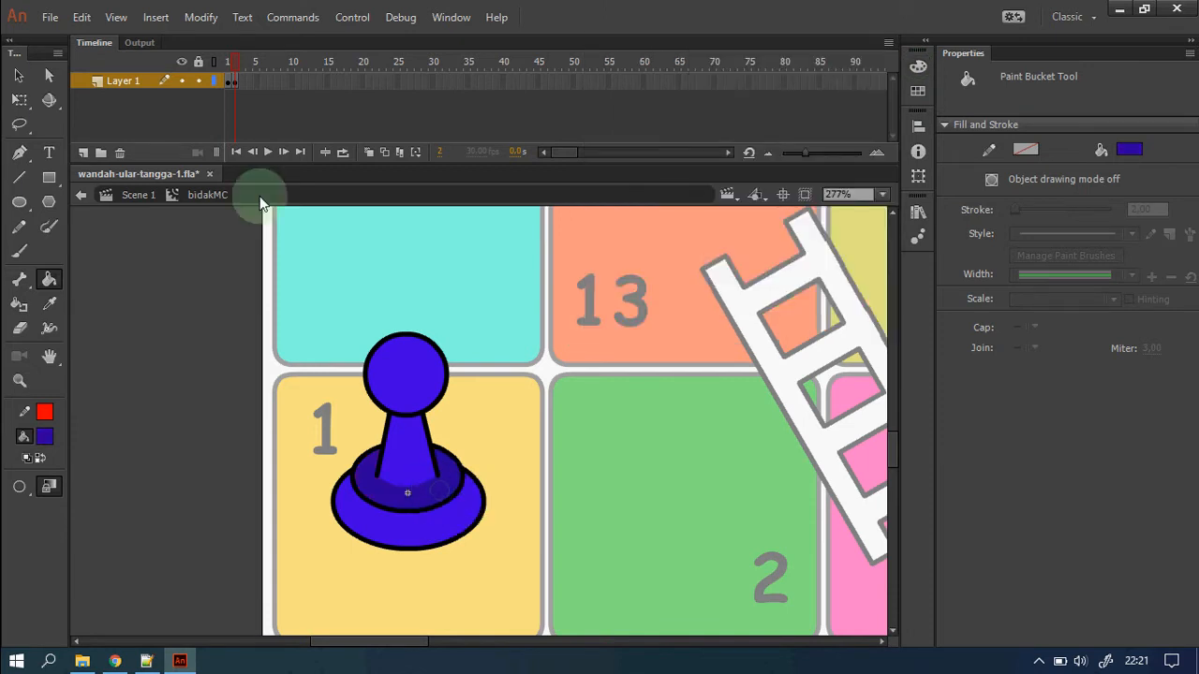
{"action": "left_click", "coordinate": [243, 80]}
Insert a keyframe at frame 3 and mix a golden yellow fill, FFC300.
{"action": "right_click", "coordinate": [242, 83]}
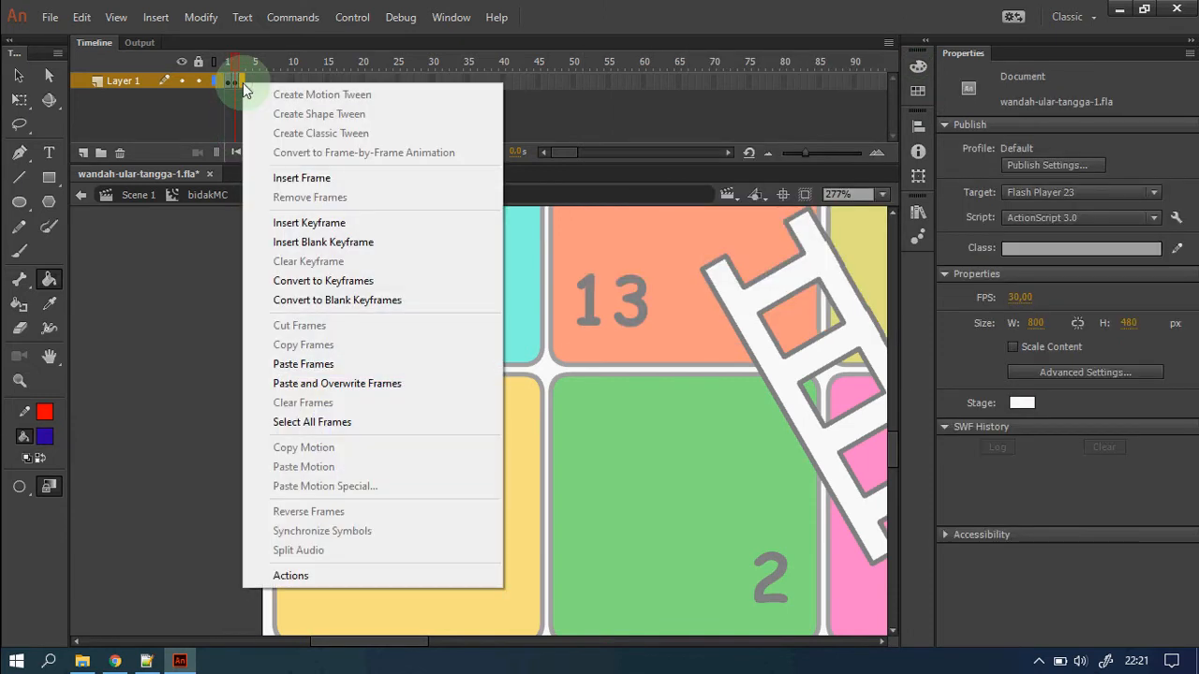
{"action": "left_click", "coordinate": [356, 229]}
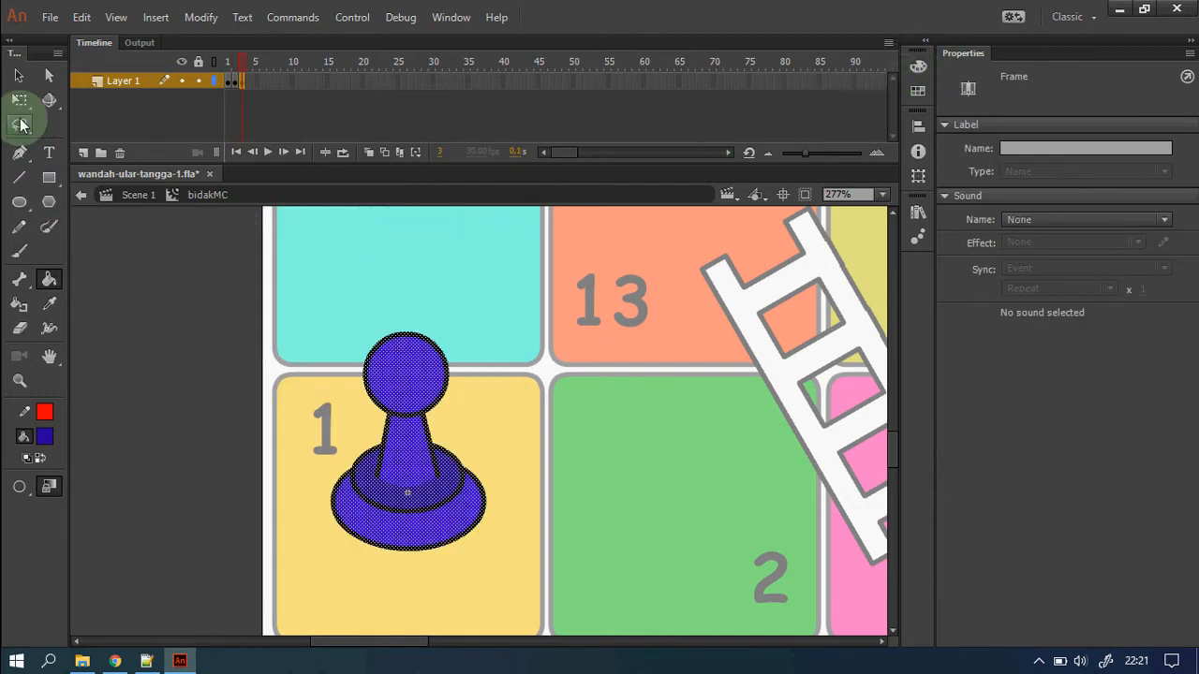
{"action": "left_click", "coordinate": [19, 75]}
{"action": "left_click", "coordinate": [125, 328]}
{"action": "left_click", "coordinate": [921, 71]}
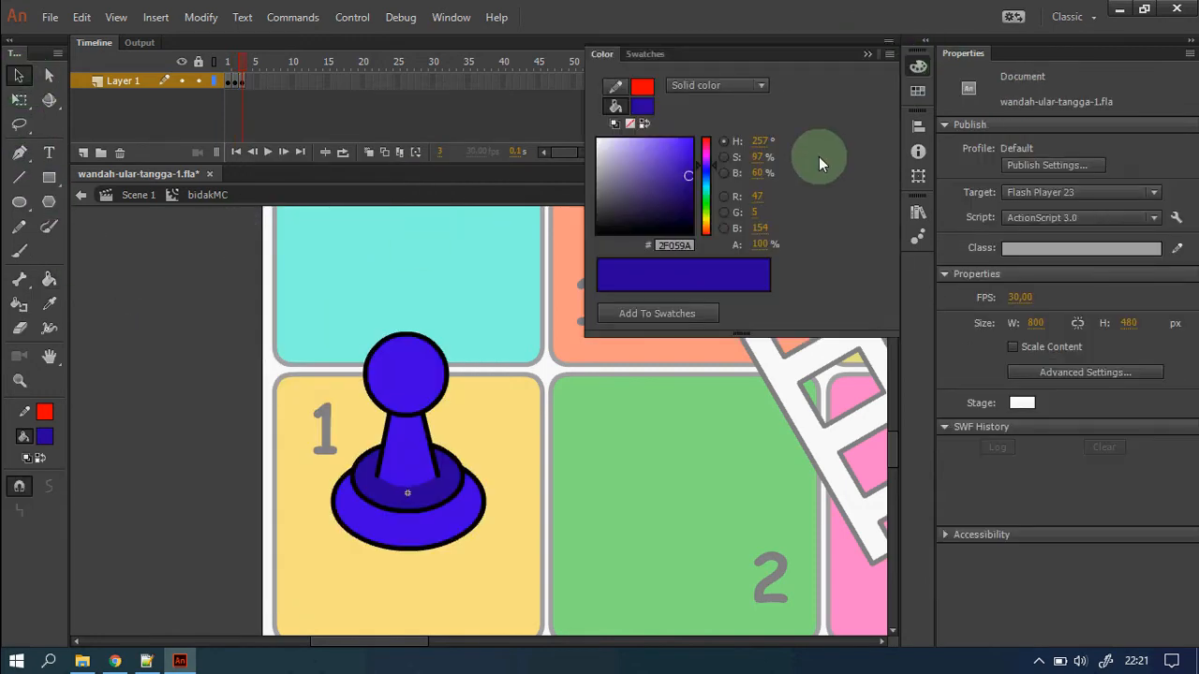
{"action": "left_click_drag", "start_coordinate": [704, 187], "coordinate": [709, 224]}
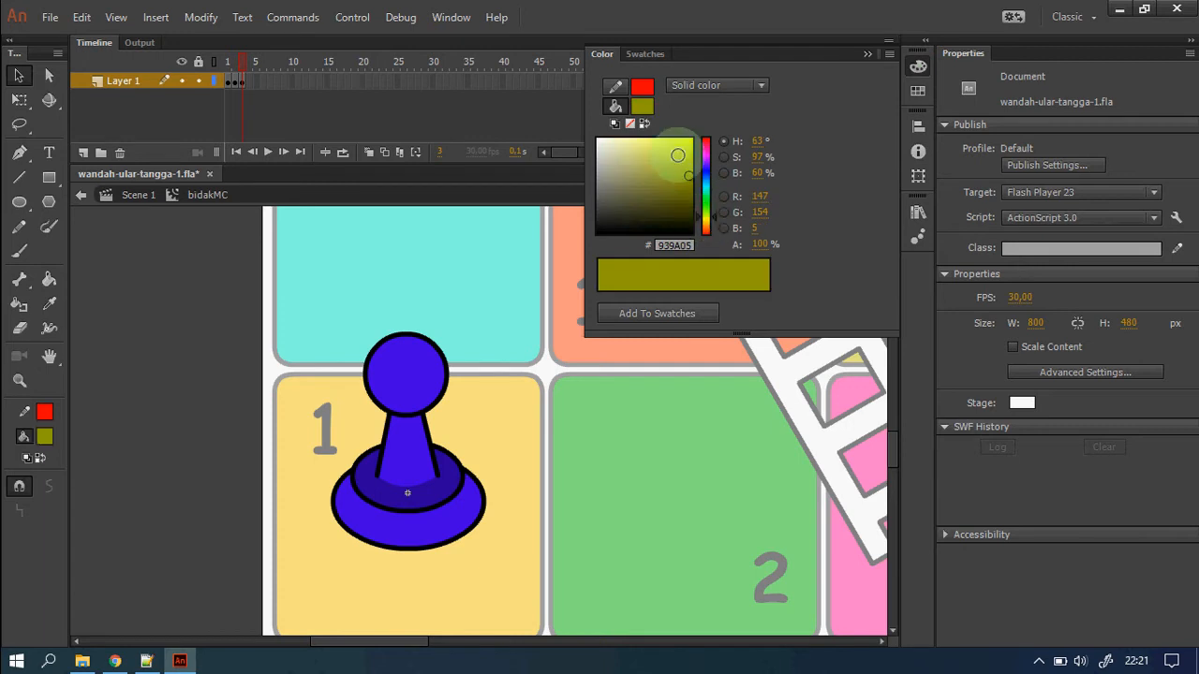
{"action": "left_click_drag", "start_coordinate": [686, 161], "coordinate": [693, 145]}
{"action": "left_click_drag", "start_coordinate": [708, 212], "coordinate": [710, 222]}
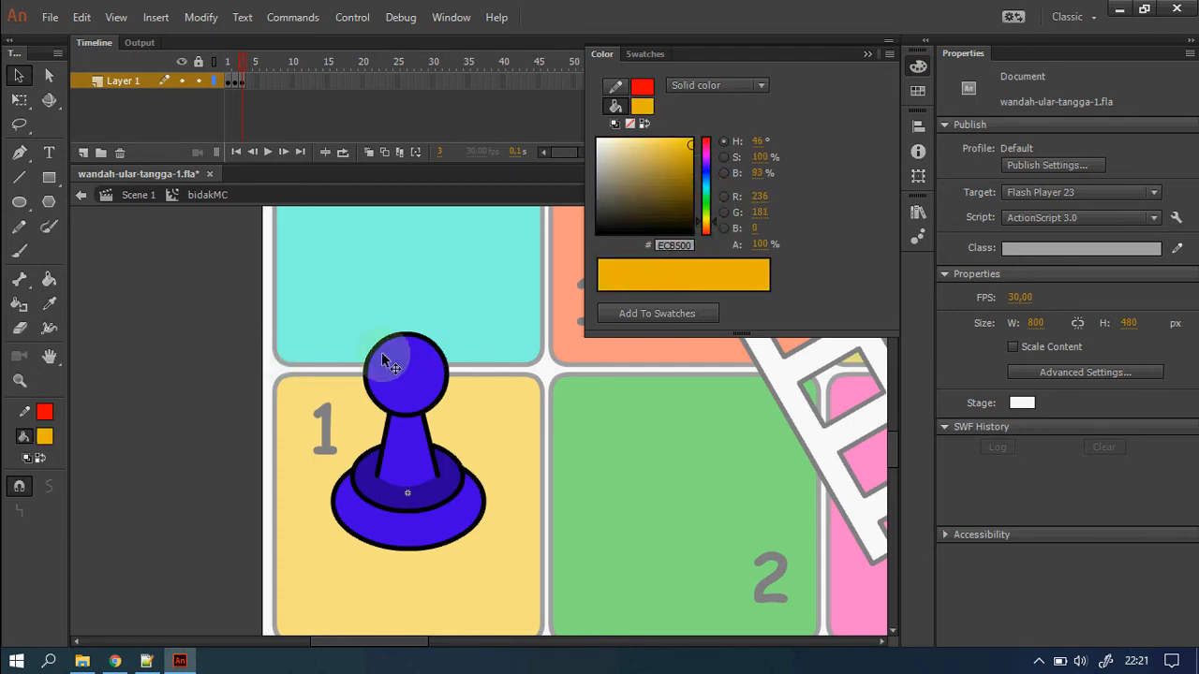
{"action": "left_click_drag", "start_coordinate": [681, 167], "coordinate": [712, 133]}
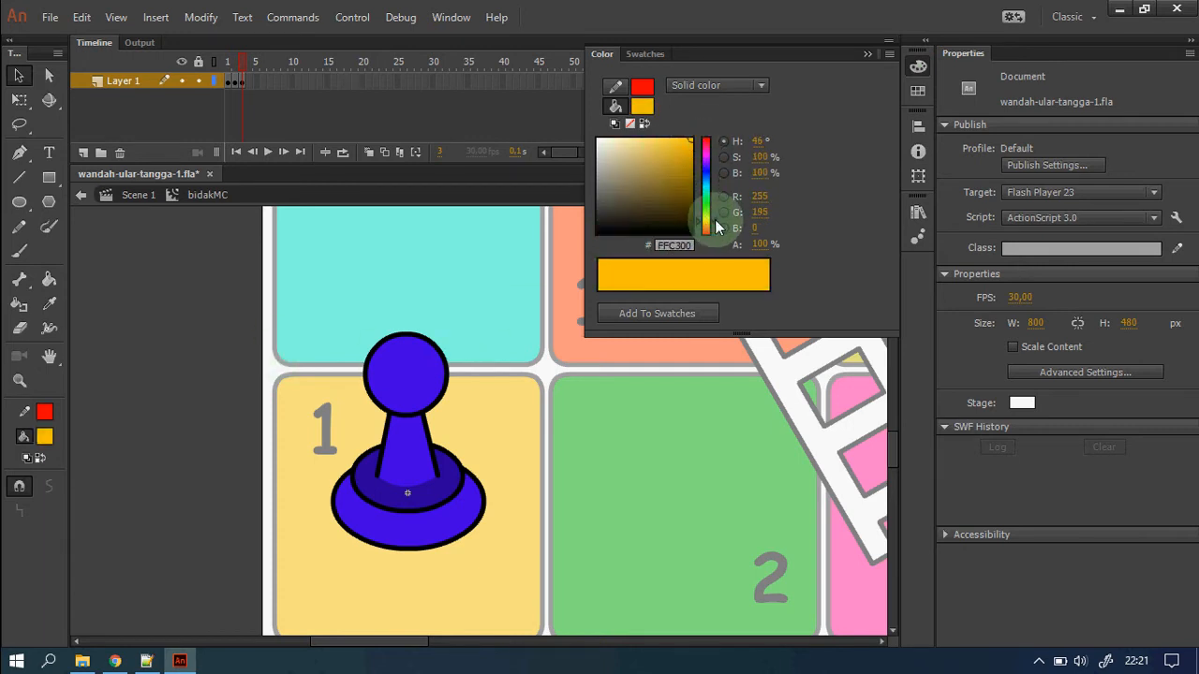
Paint the pawn's head yellow and its cone, outer base and inner ring darker gold.
{"action": "left_click", "coordinate": [49, 279]}
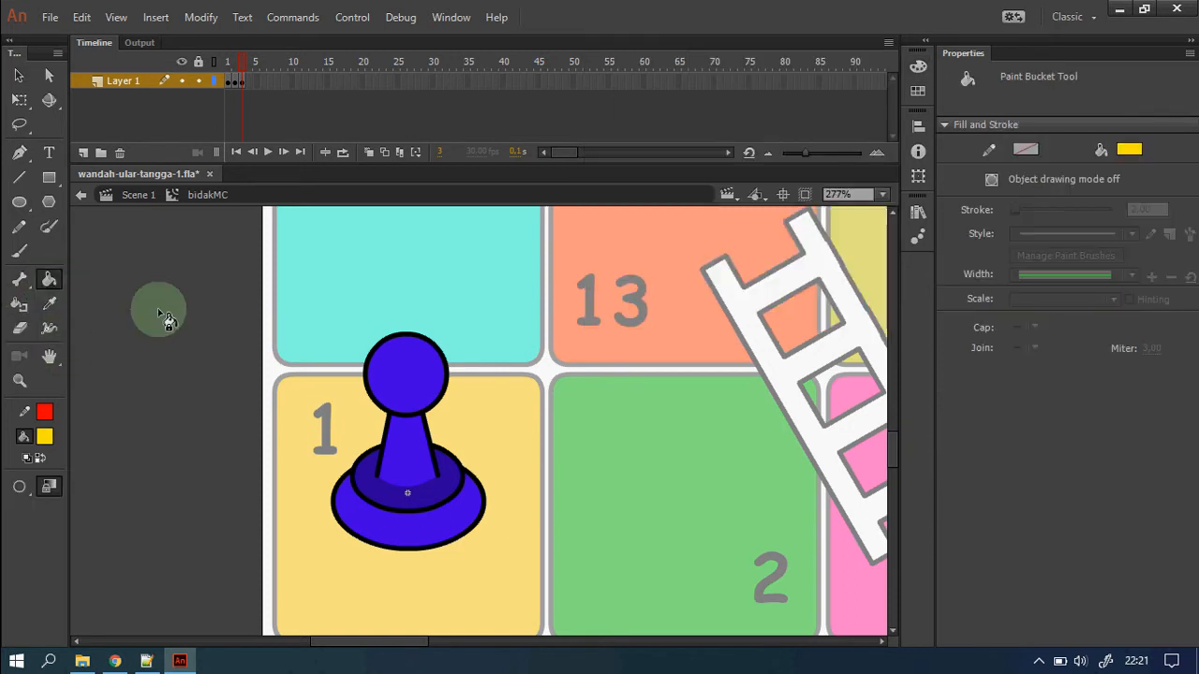
{"action": "left_click", "coordinate": [406, 370]}
{"action": "left_click", "coordinate": [919, 67]}
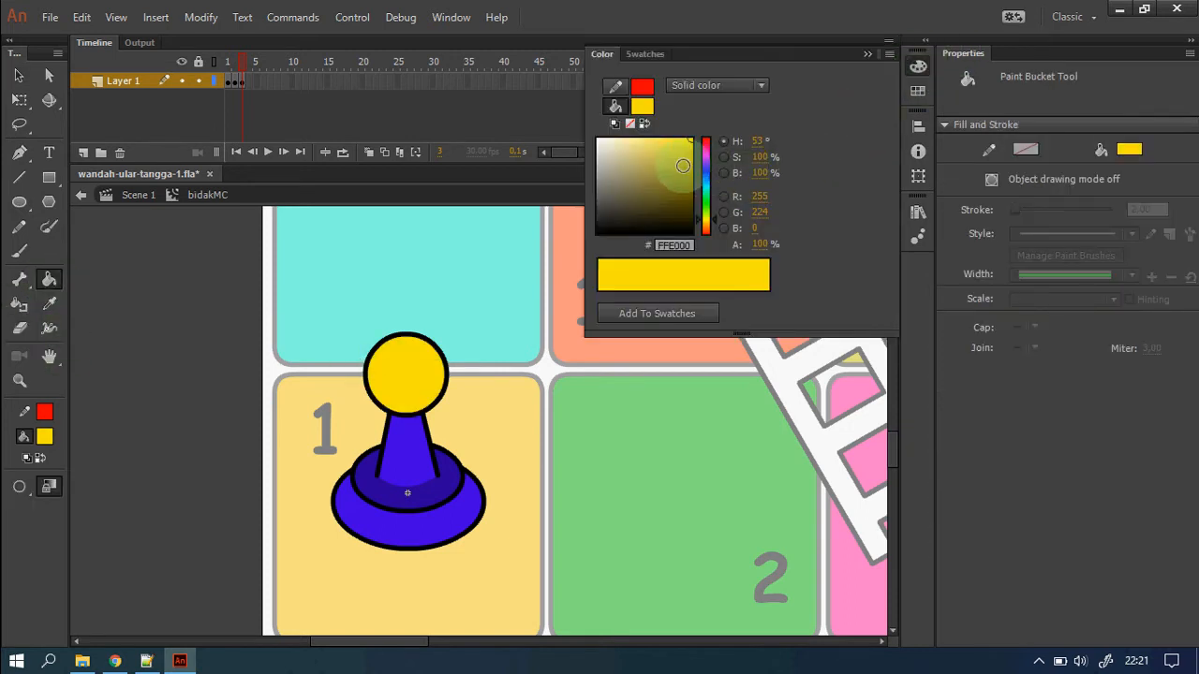
{"action": "left_click_drag", "start_coordinate": [683, 166], "coordinate": [698, 155]}
{"action": "left_click", "coordinate": [424, 452]}
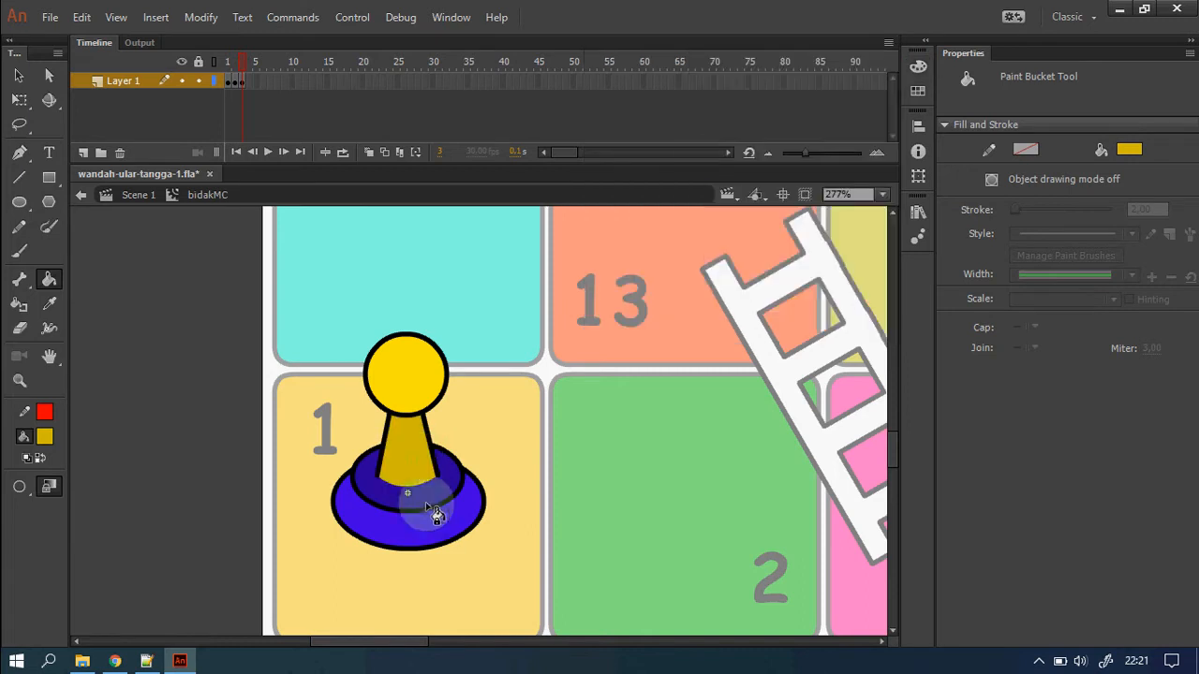
{"action": "left_click", "coordinate": [449, 532]}
{"action": "left_click", "coordinate": [869, 117]}
{"action": "left_click", "coordinate": [919, 66]}
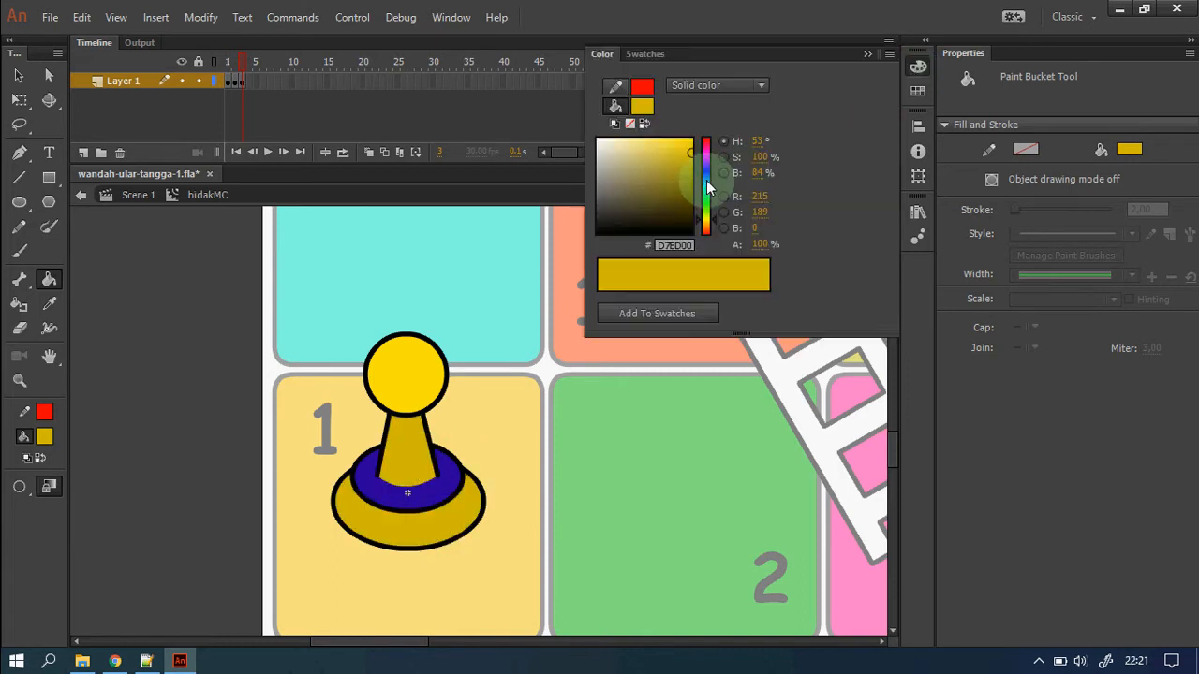
{"action": "left_click", "coordinate": [442, 481]}
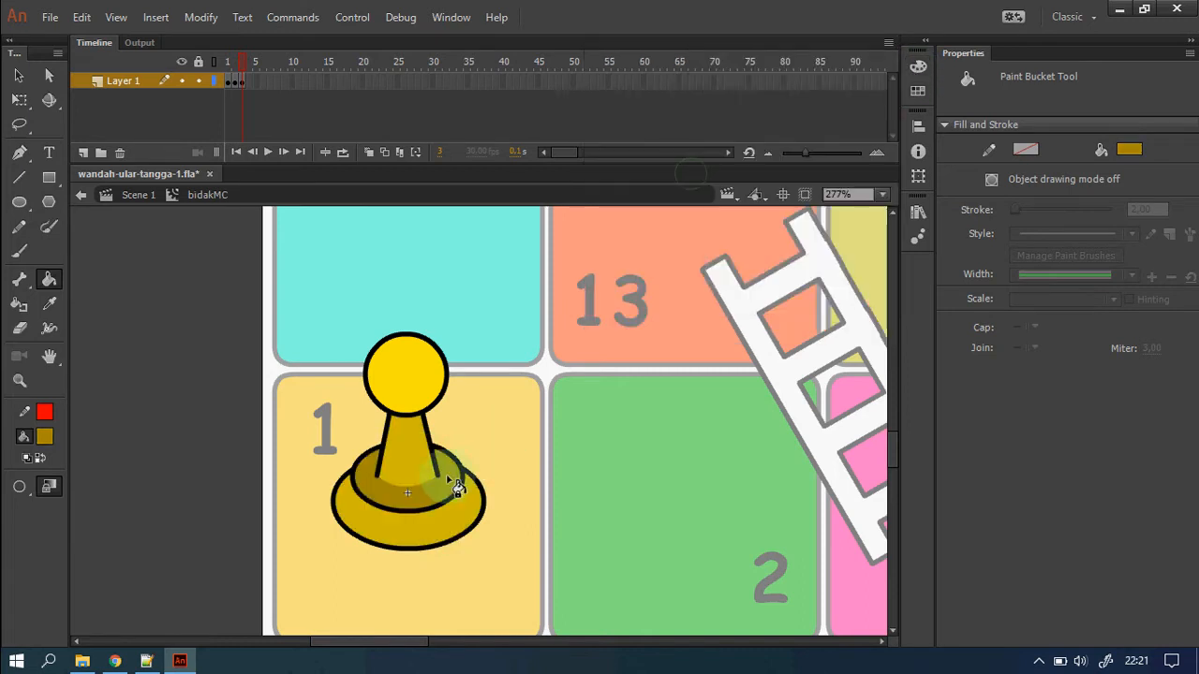
Insert a keyframe at frame 4 and mix a bright purple fill colour.
{"action": "left_click", "coordinate": [249, 85]}
{"action": "right_click", "coordinate": [249, 86]}
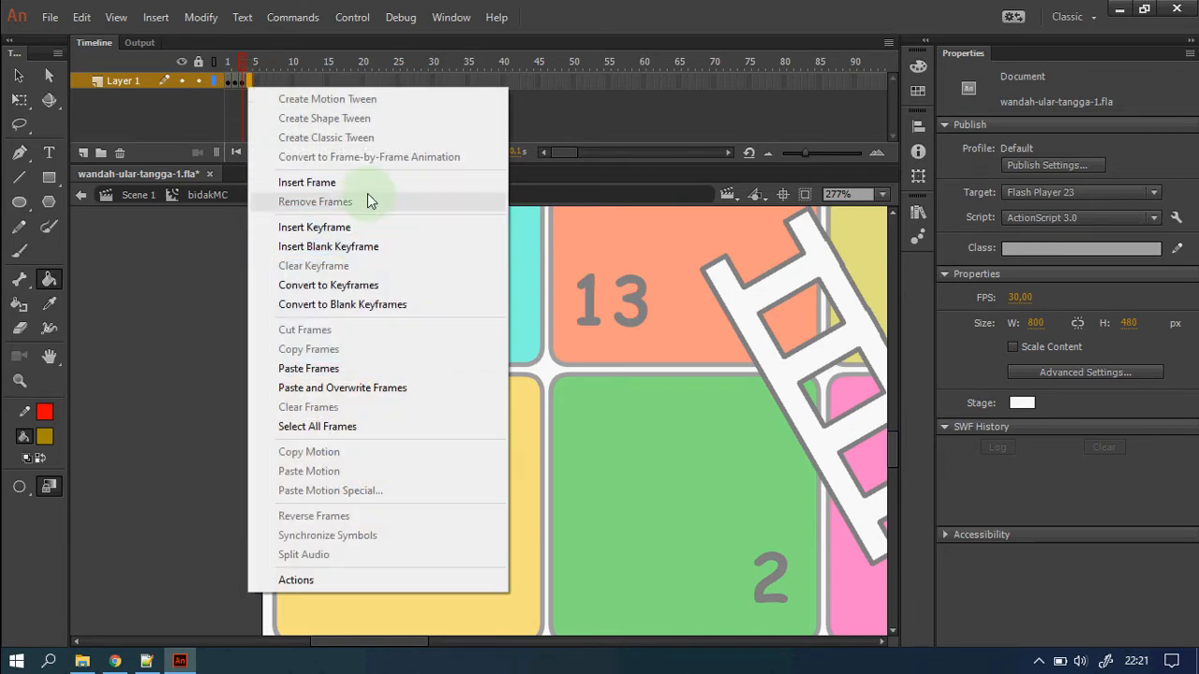
{"action": "left_click", "coordinate": [367, 226]}
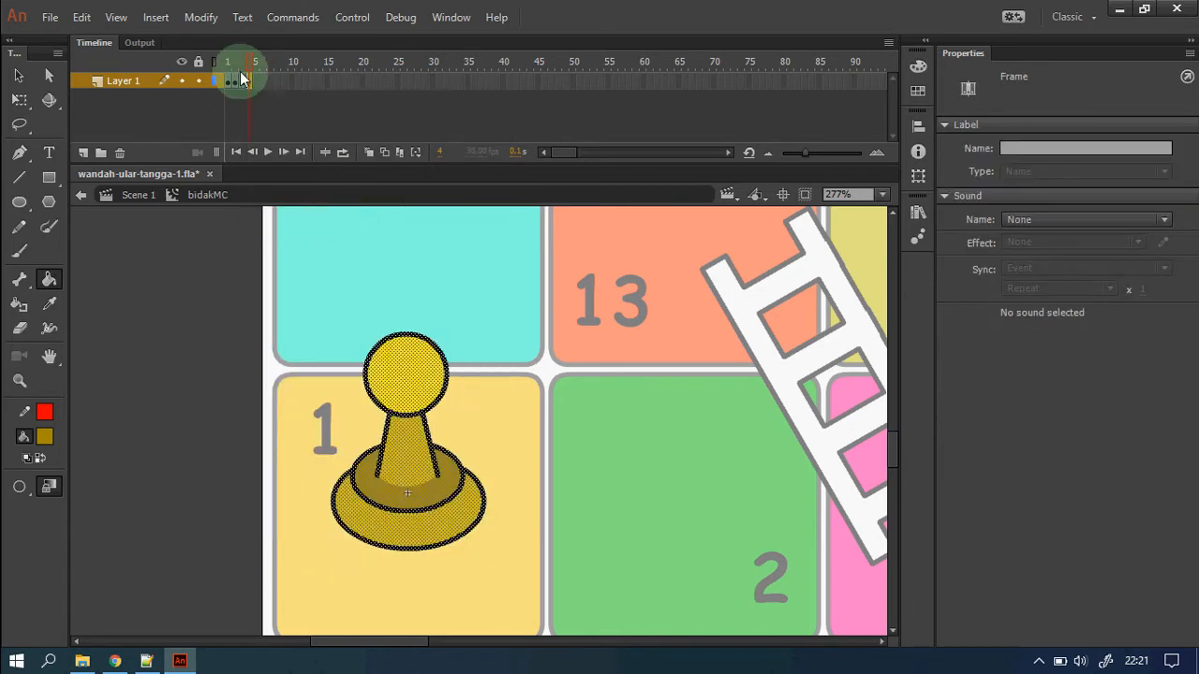
{"action": "left_click", "coordinate": [918, 67]}
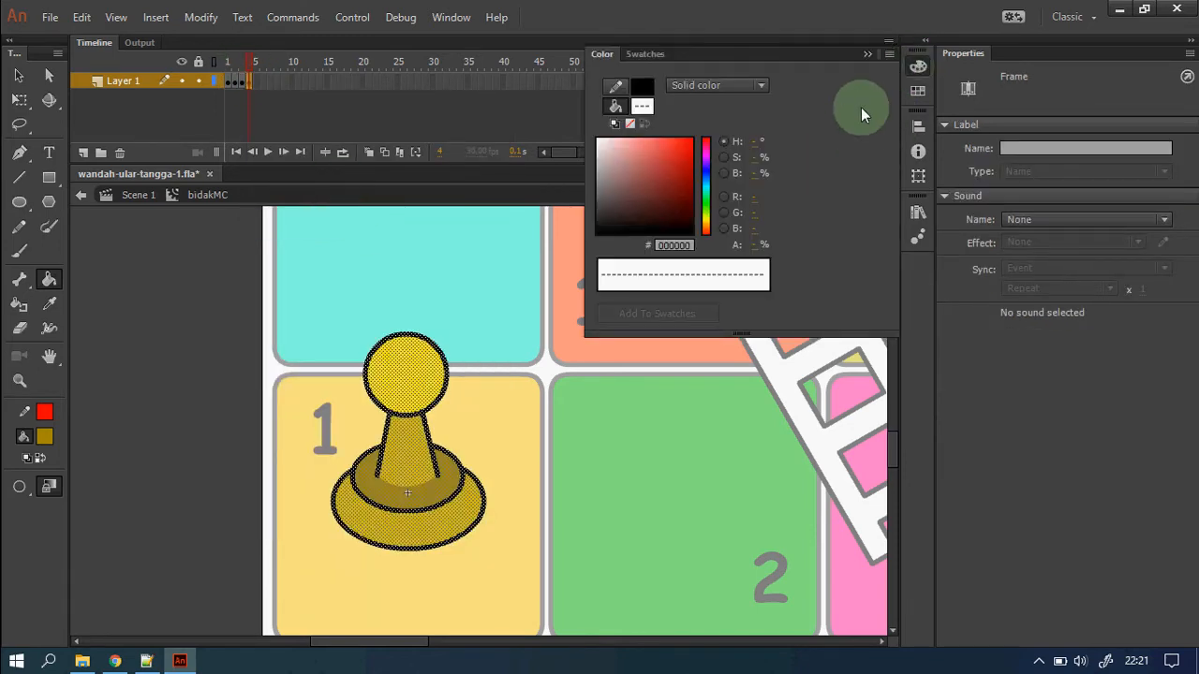
{"action": "left_click", "coordinate": [641, 106]}
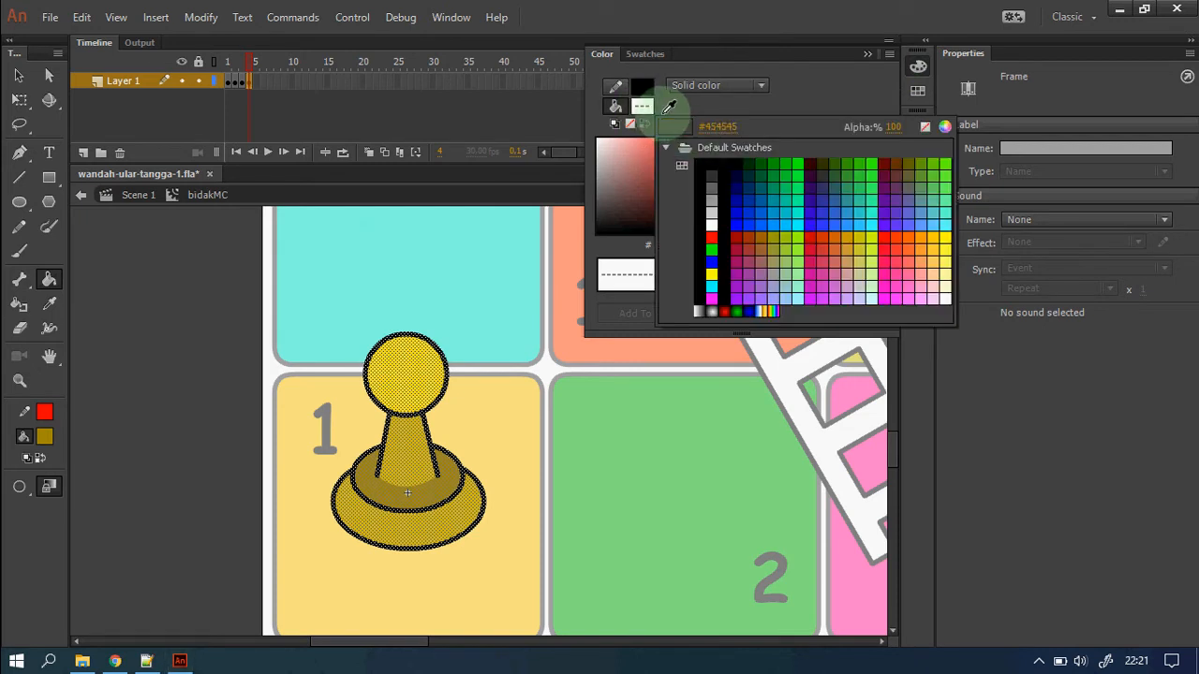
{"action": "left_click", "coordinate": [695, 90]}
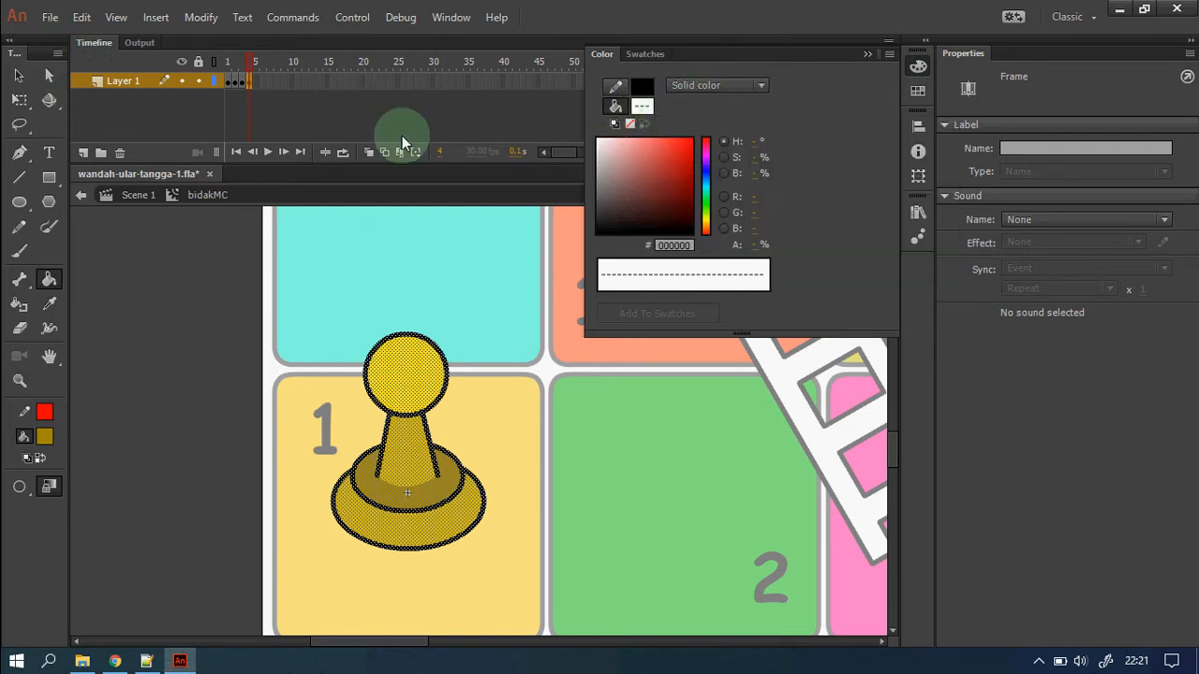
{"action": "left_click", "coordinate": [18, 75]}
{"action": "left_click", "coordinate": [263, 443]}
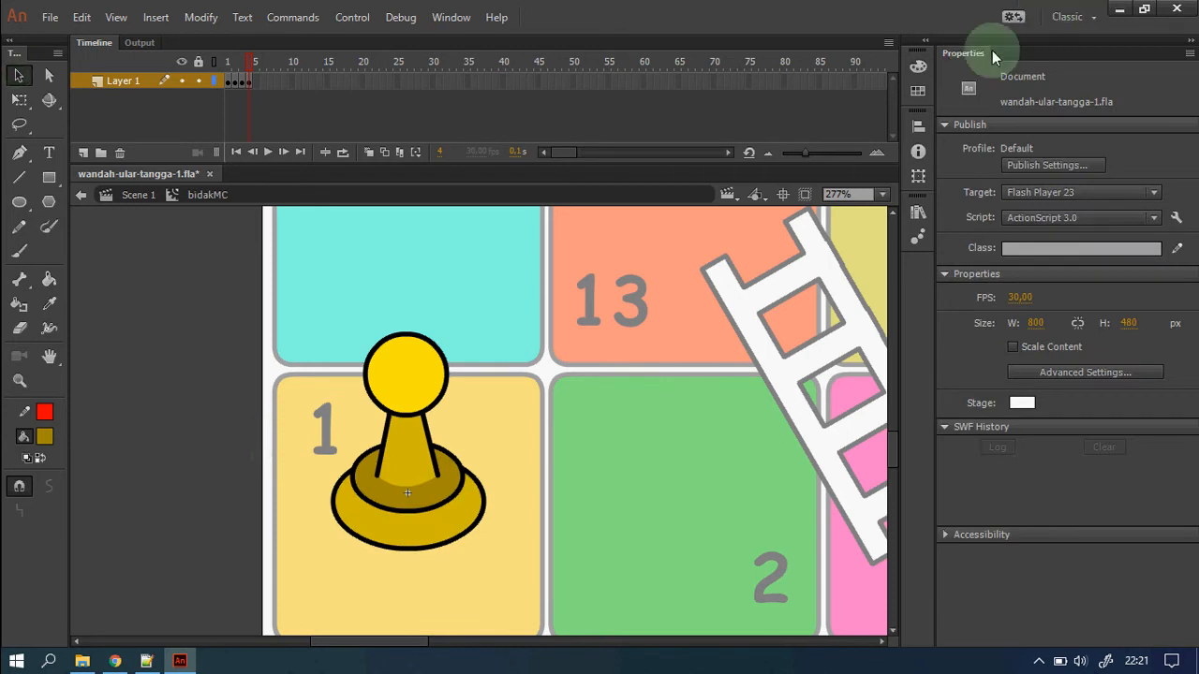
{"action": "left_click", "coordinate": [918, 67]}
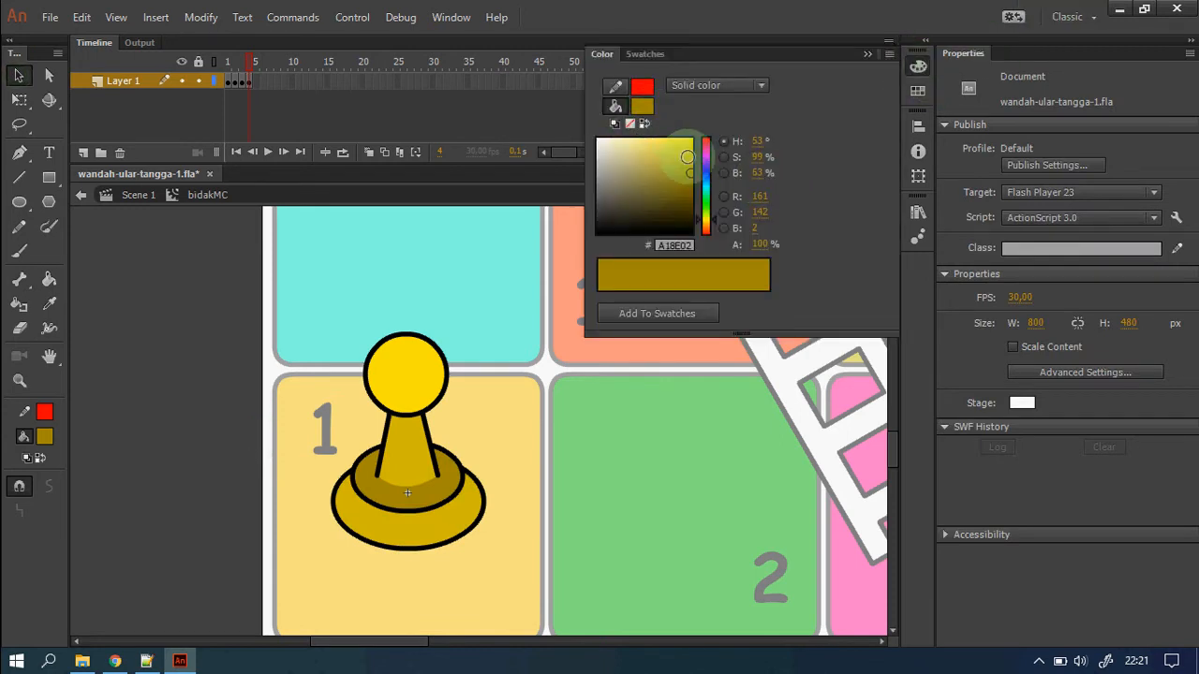
{"action": "left_click", "coordinate": [707, 155]}
{"action": "left_click_drag", "start_coordinate": [711, 161], "coordinate": [704, 161]}
Paint the head purple, neck and outer base darker purple, inner ring darkest purple.
{"action": "left_click", "coordinate": [49, 281]}
{"action": "left_click", "coordinate": [393, 370]}
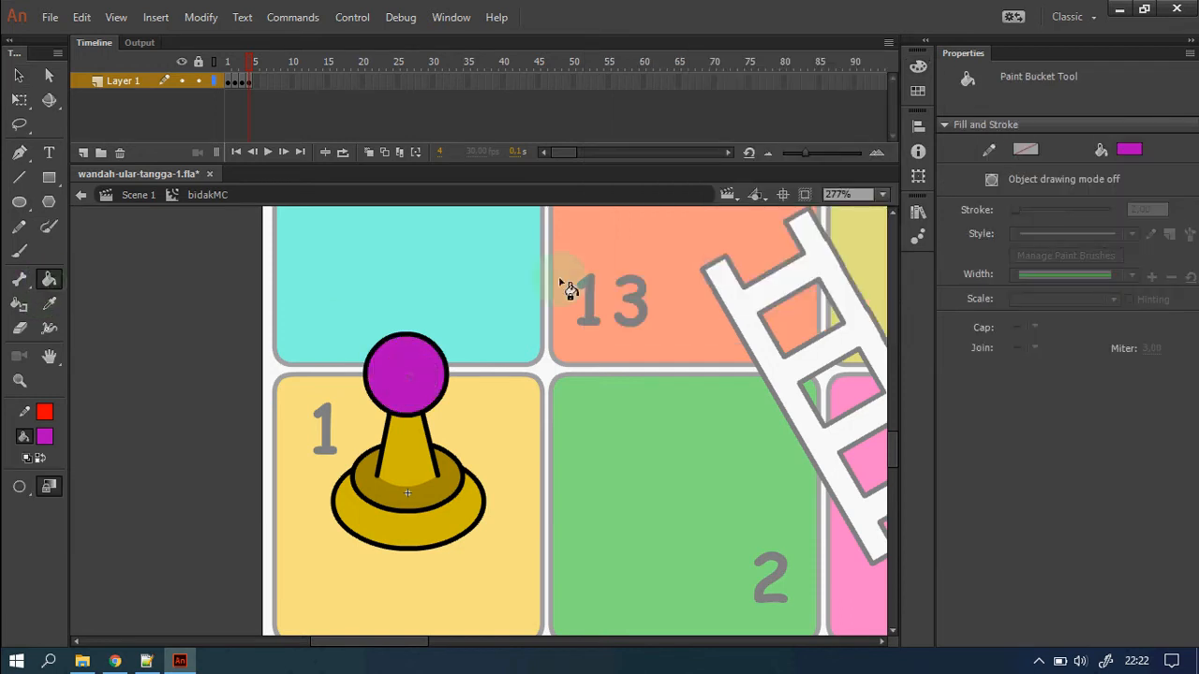
{"action": "left_click", "coordinate": [918, 67]}
{"action": "left_click", "coordinate": [690, 181]}
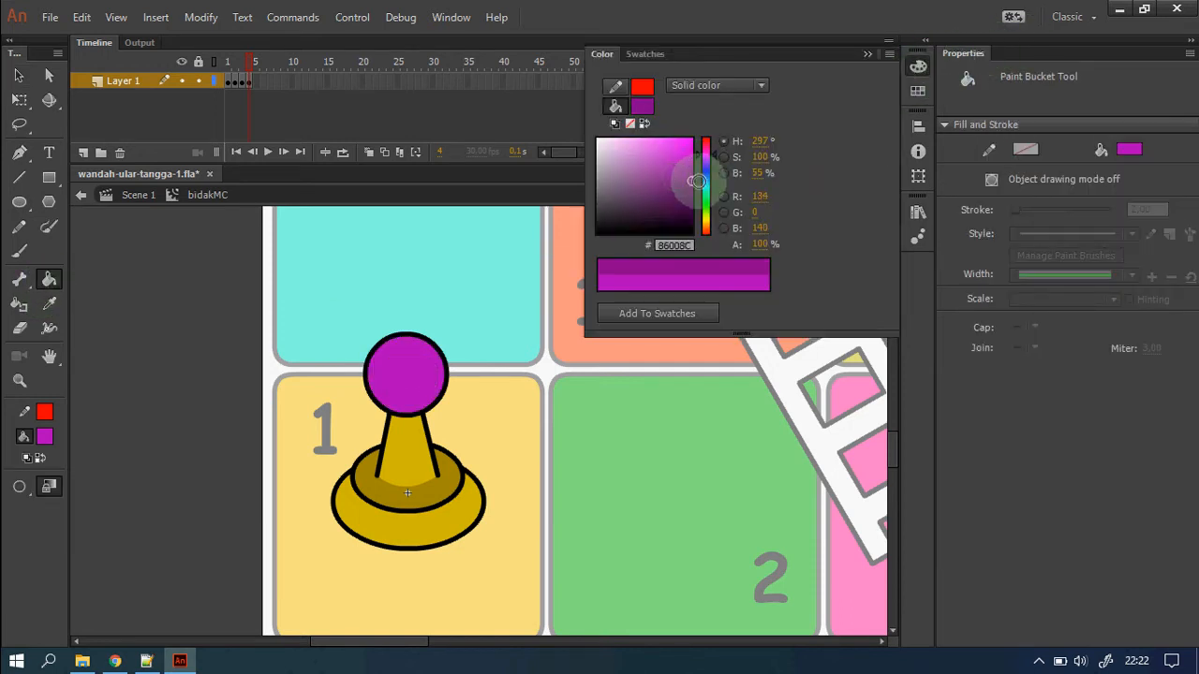
{"action": "left_click", "coordinate": [424, 470]}
{"action": "left_click", "coordinate": [444, 538]}
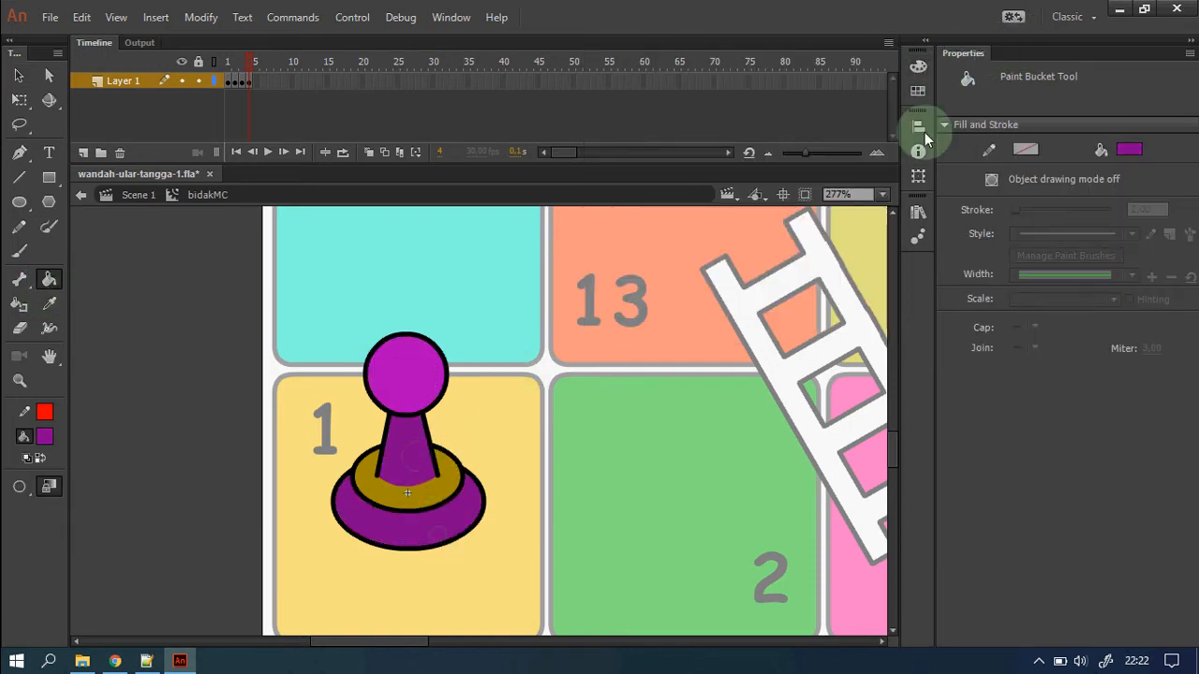
{"action": "left_click", "coordinate": [917, 68]}
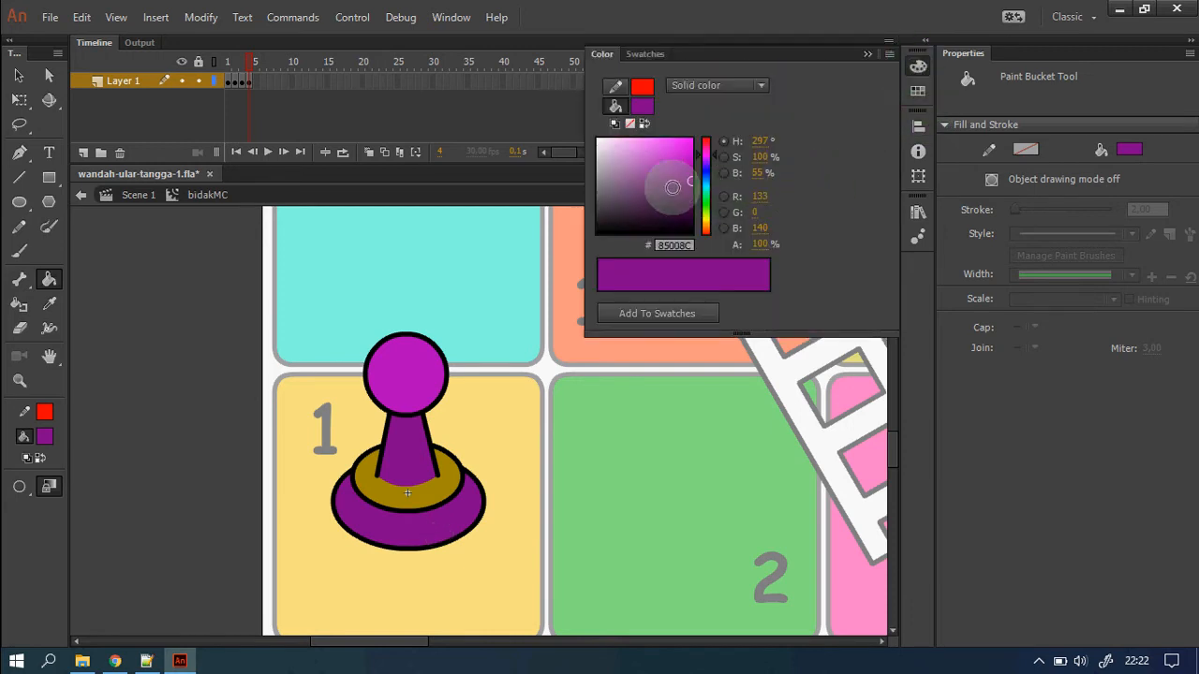
{"action": "left_click", "coordinate": [690, 190]}
{"action": "left_click", "coordinate": [421, 505]}
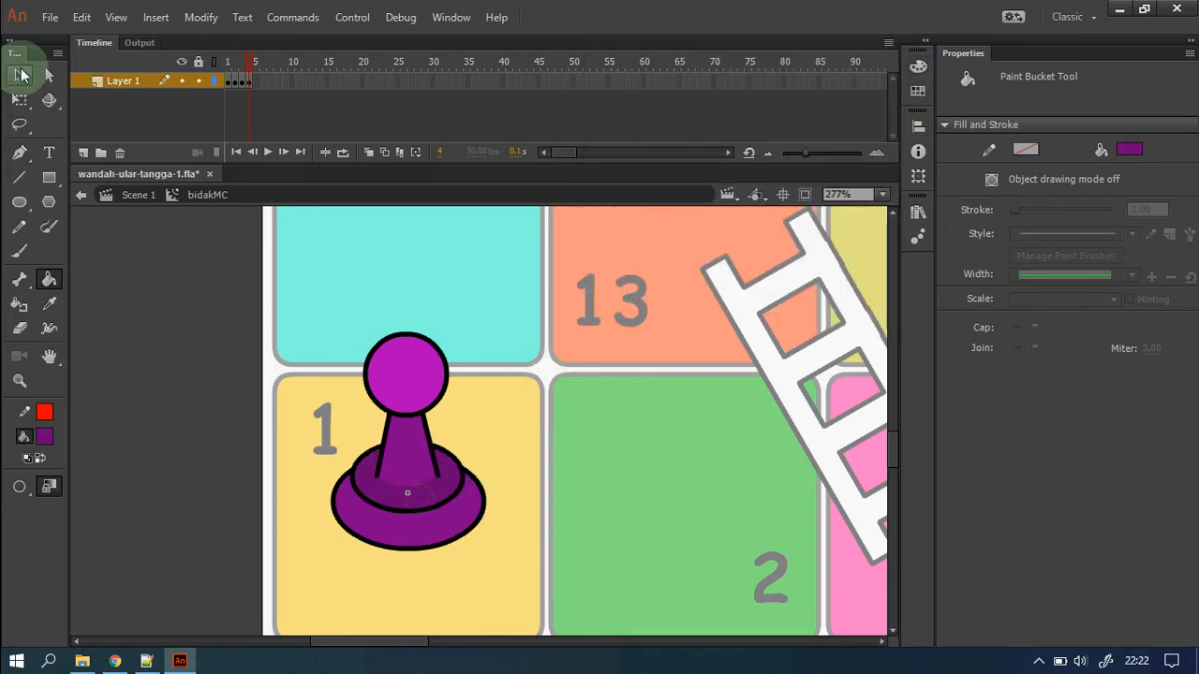
{"action": "left_click", "coordinate": [19, 75]}
{"action": "left_click", "coordinate": [226, 64]}
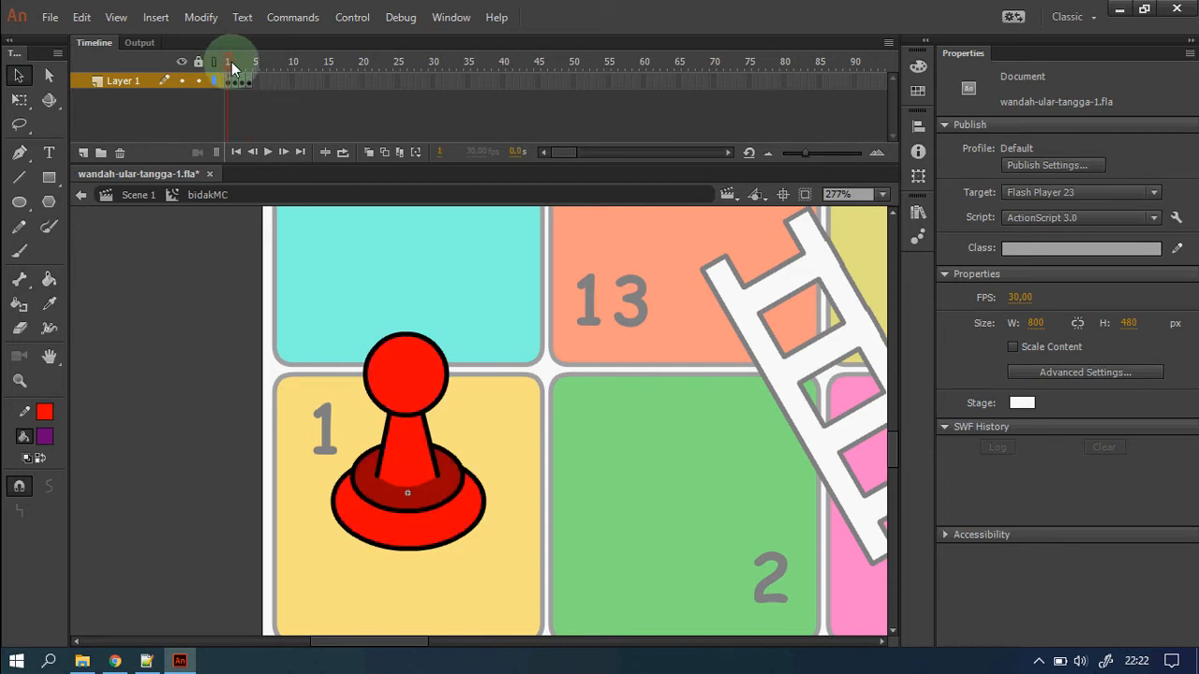
Preview the four pawn frames, then back in Scene 1 delete the pawn and fit the board.
{"action": "left_click", "coordinate": [235, 65]}
{"action": "mouse_move", "coordinate": [240, 70]}
{"action": "left_mouse_down"}
{"action": "mouse_move", "coordinate": [246, 62]}
{"action": "mouse_move", "coordinate": [257, 75]}
{"action": "left_mouse_up"}
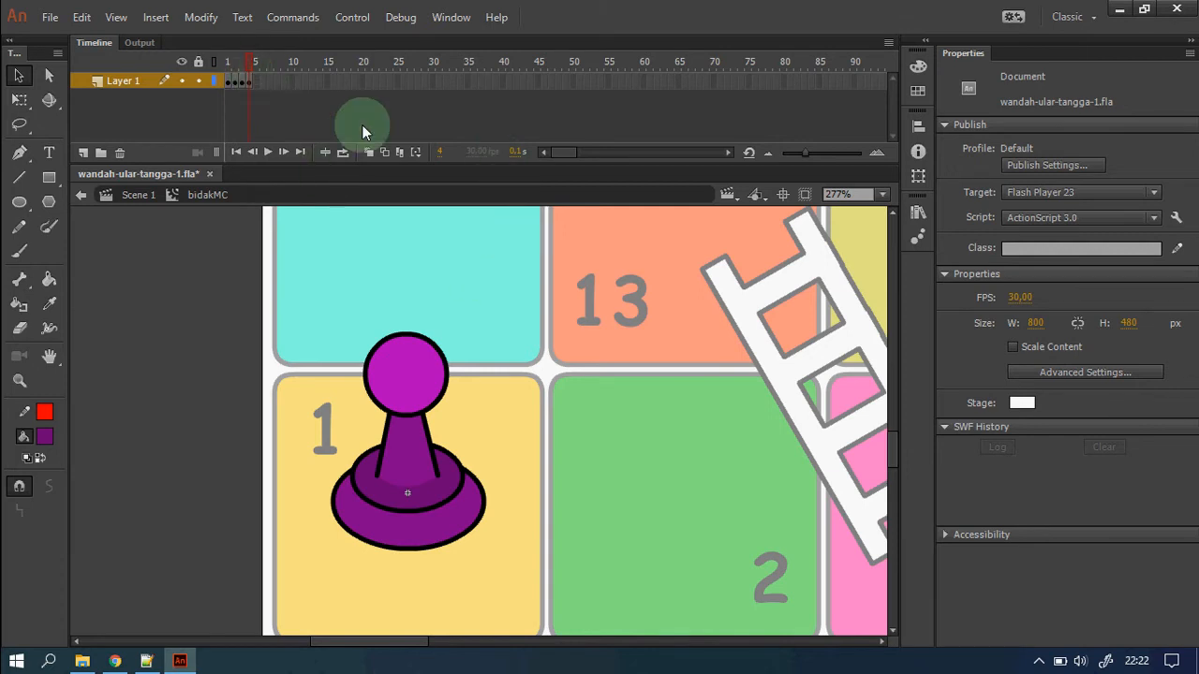
{"action": "left_click", "coordinate": [147, 202]}
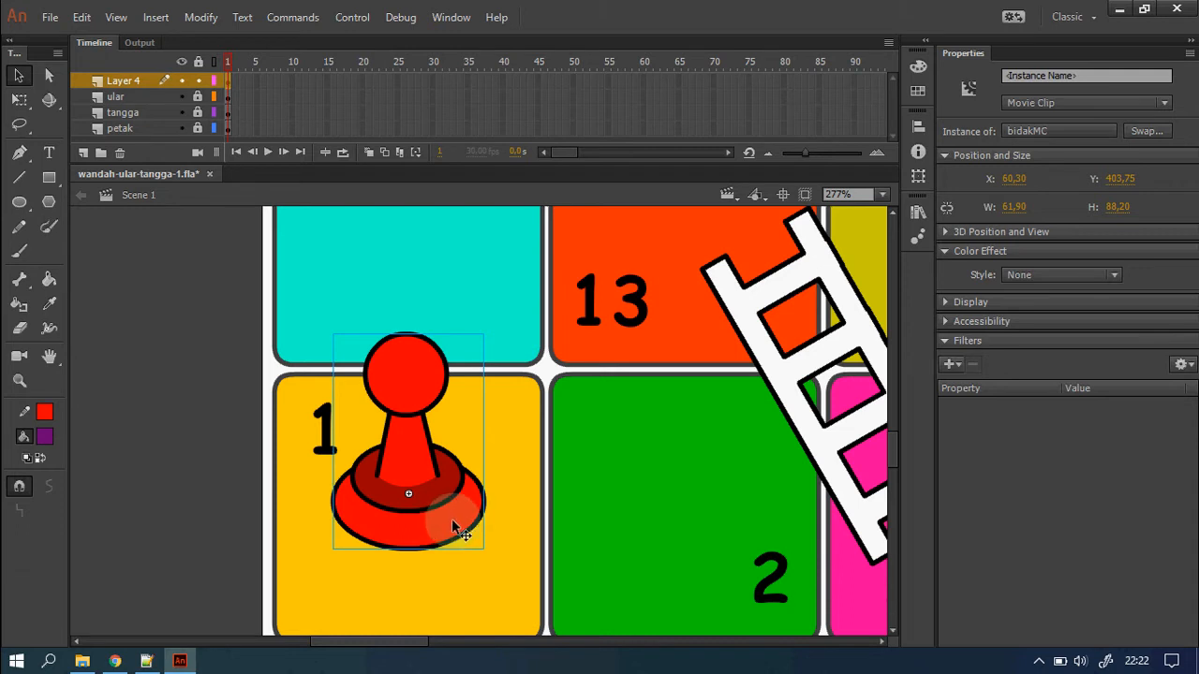
{"action": "key", "text": "Delete"}
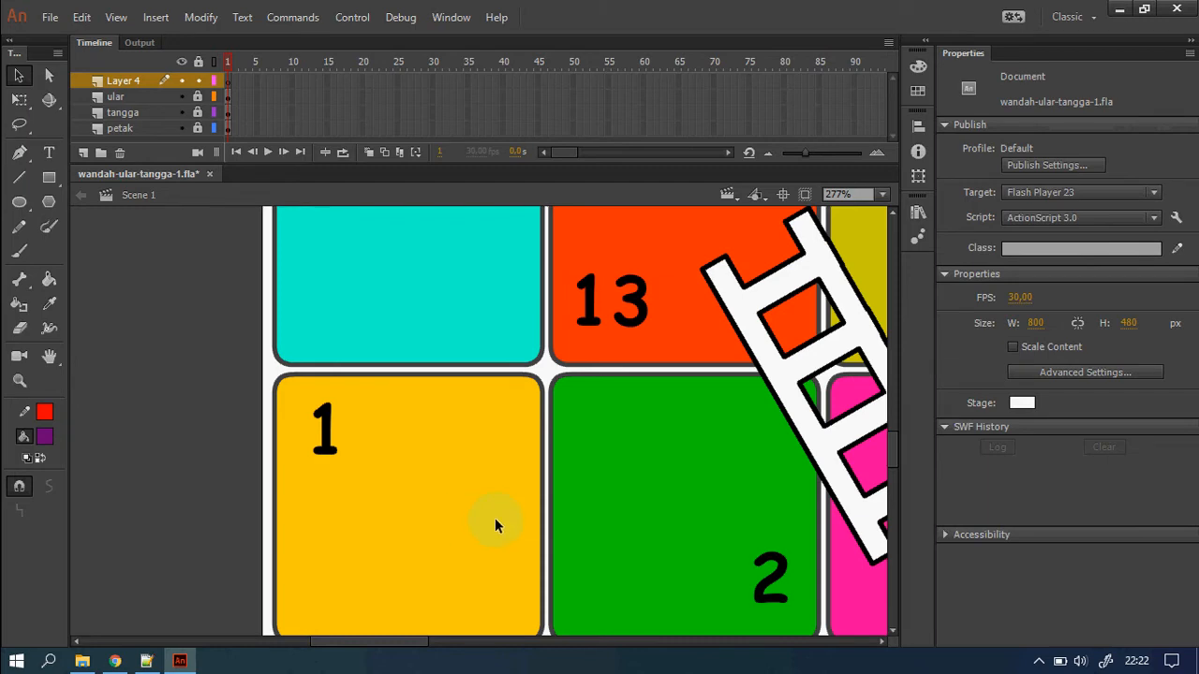
{"action": "key", "text": "ctrl+2"}
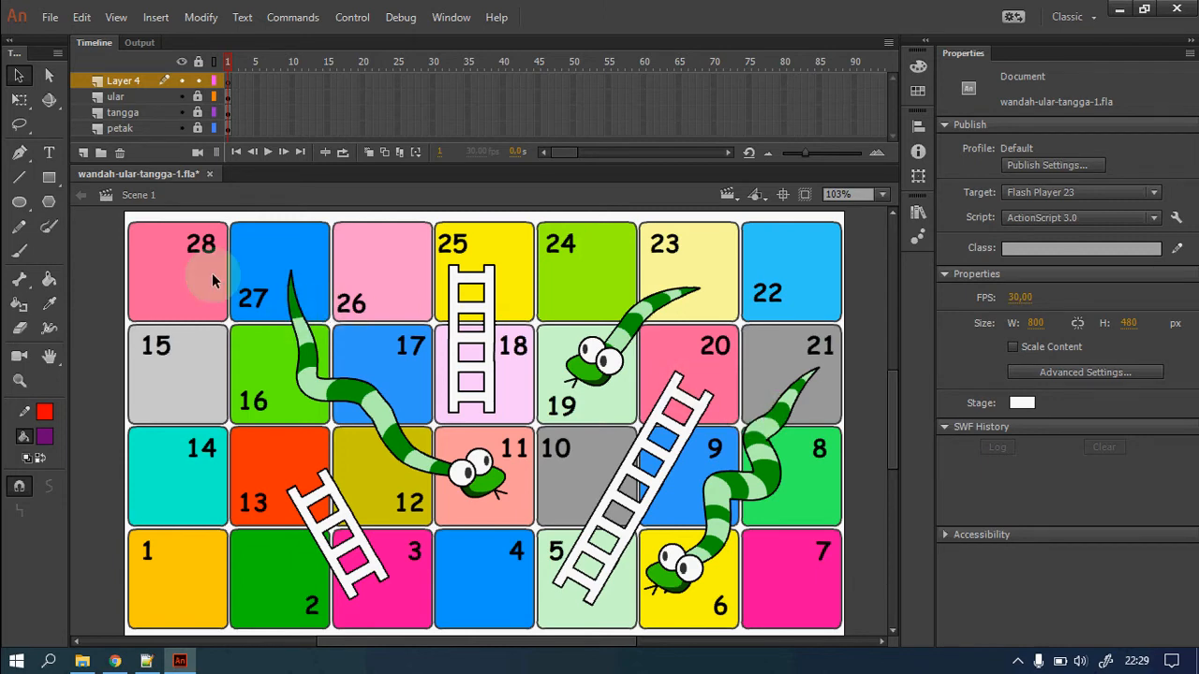
Draw a black-outlined #CCCCCC rounded square with corner radius 10 and nudge it into place.
{"action": "left_click", "coordinate": [49, 180]}
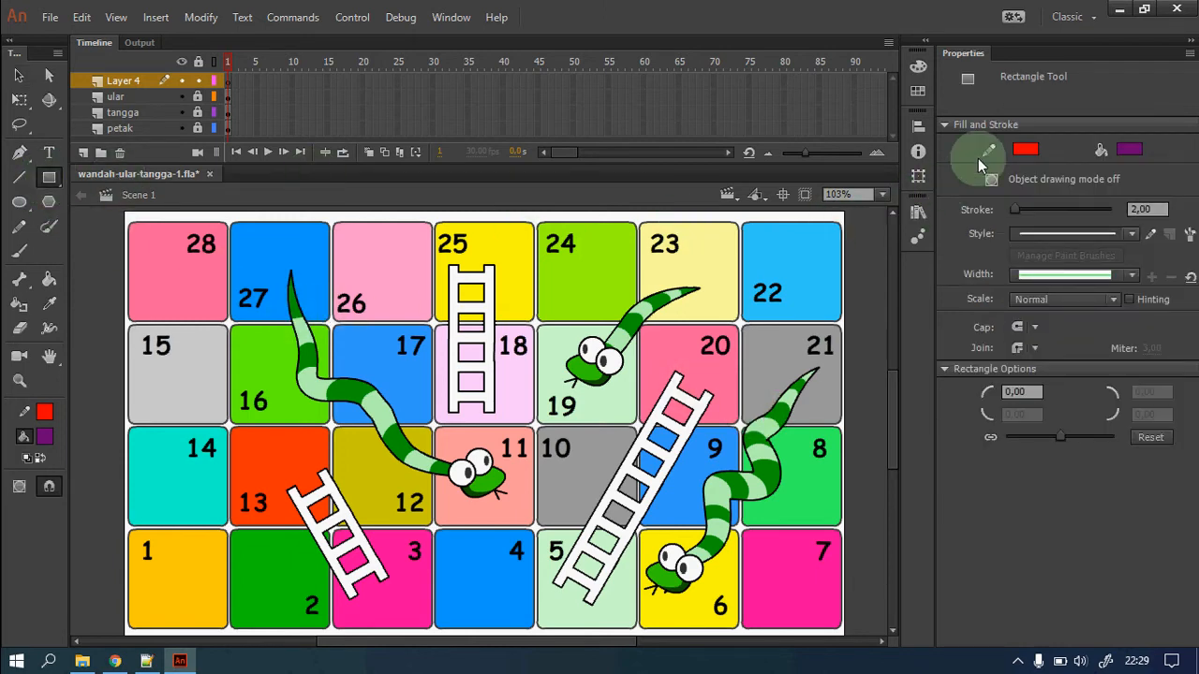
{"action": "left_click", "coordinate": [1023, 152]}
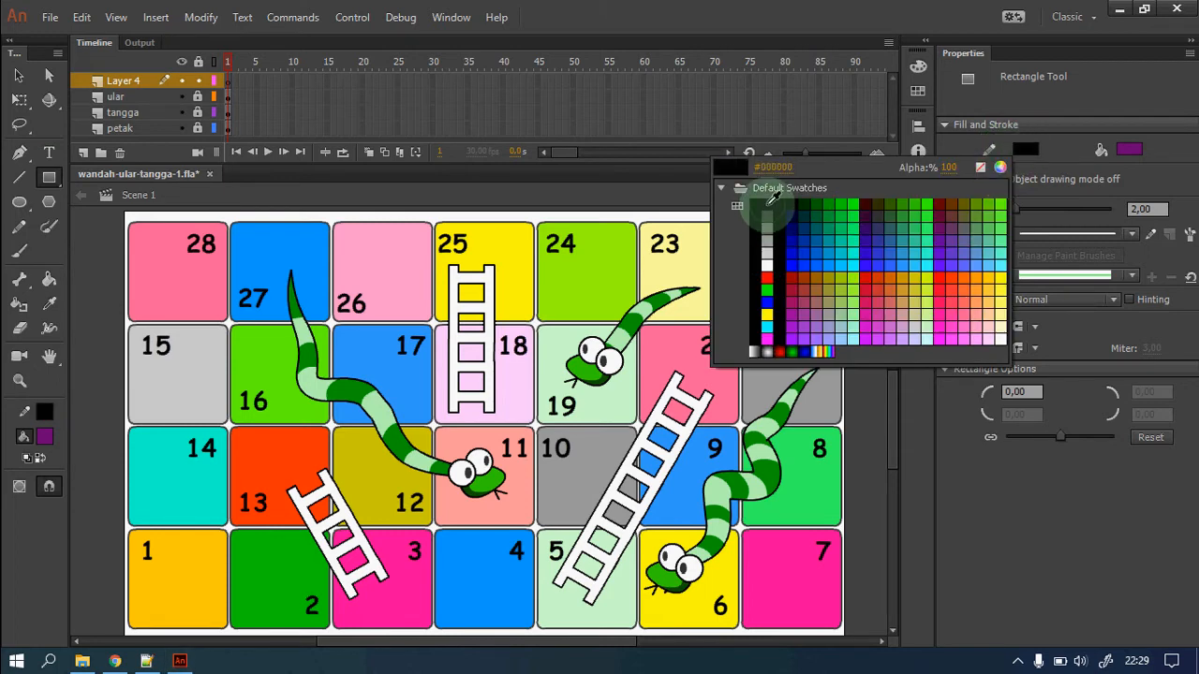
{"action": "left_click", "coordinate": [769, 198]}
{"action": "left_click", "coordinate": [1128, 150]}
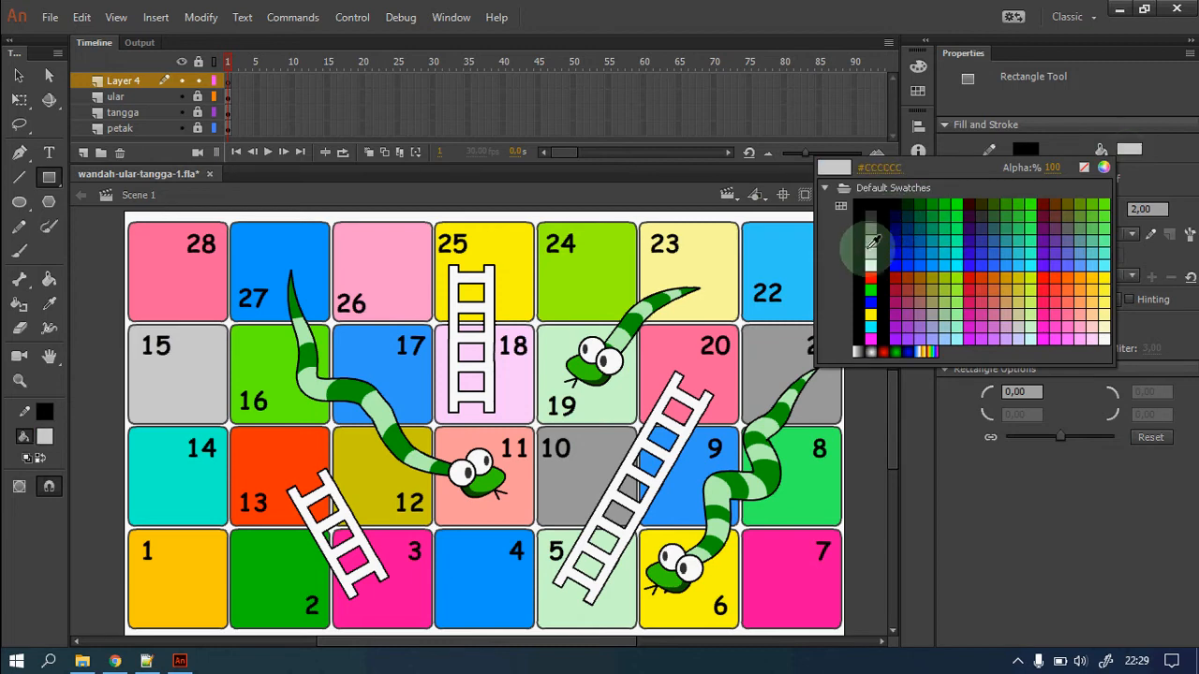
{"action": "left_click", "coordinate": [876, 245]}
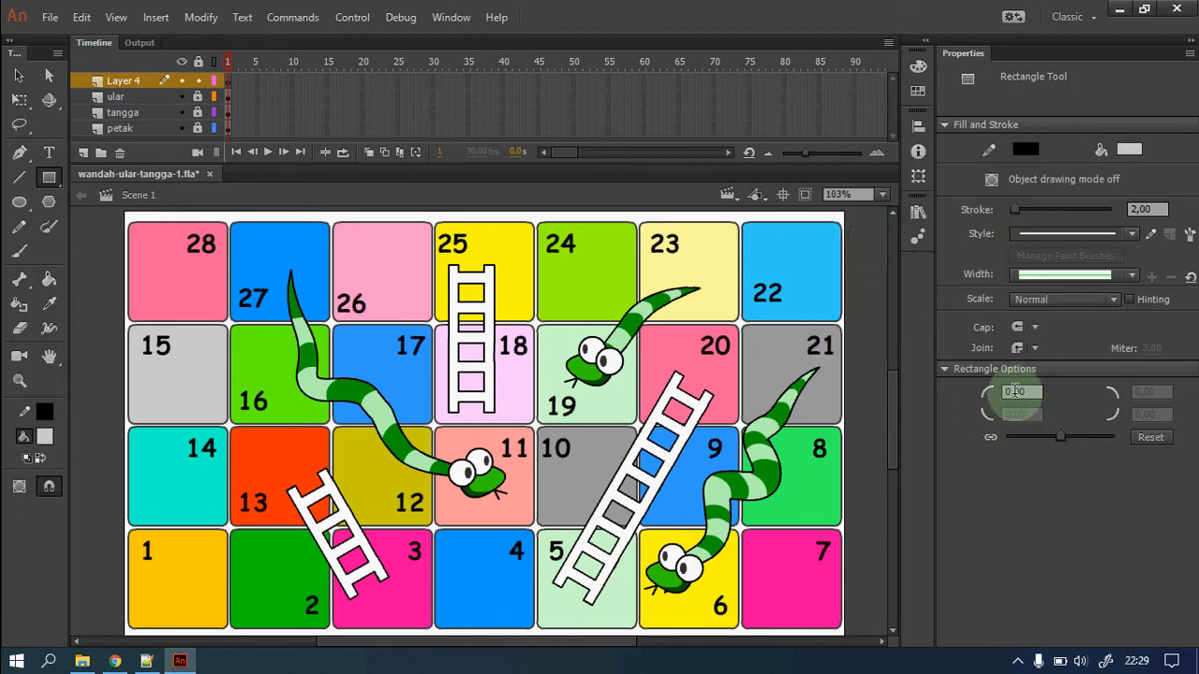
{"action": "left_click", "coordinate": [1026, 392]}
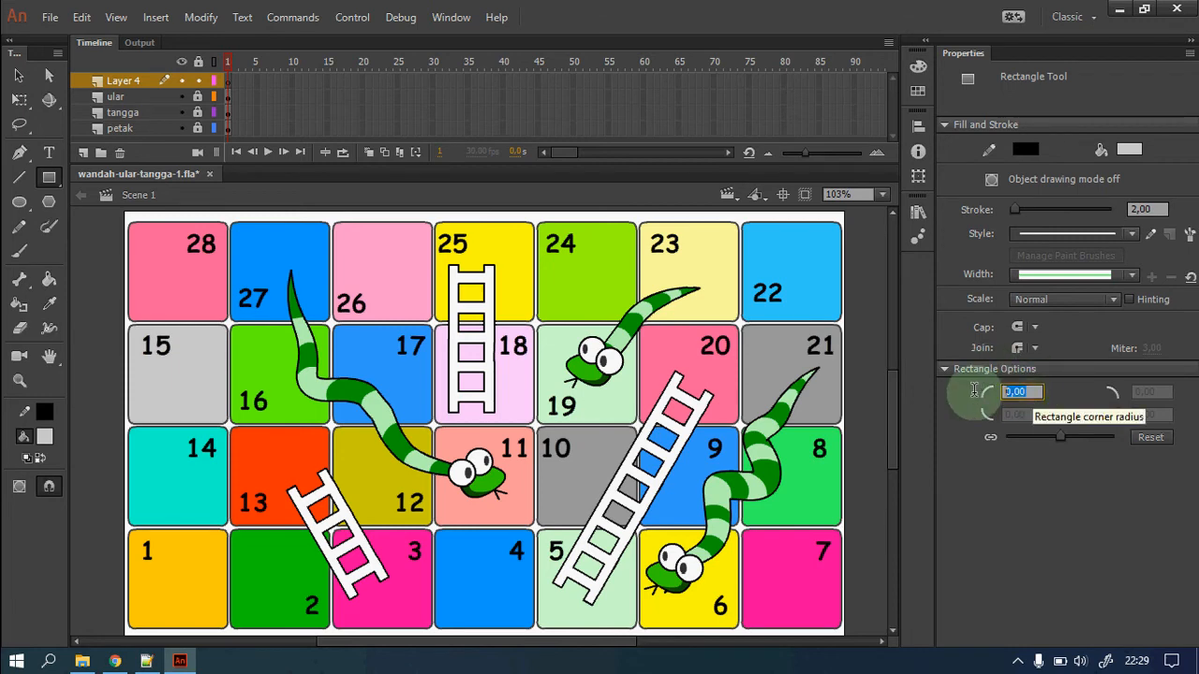
{"action": "type", "text": "10"}
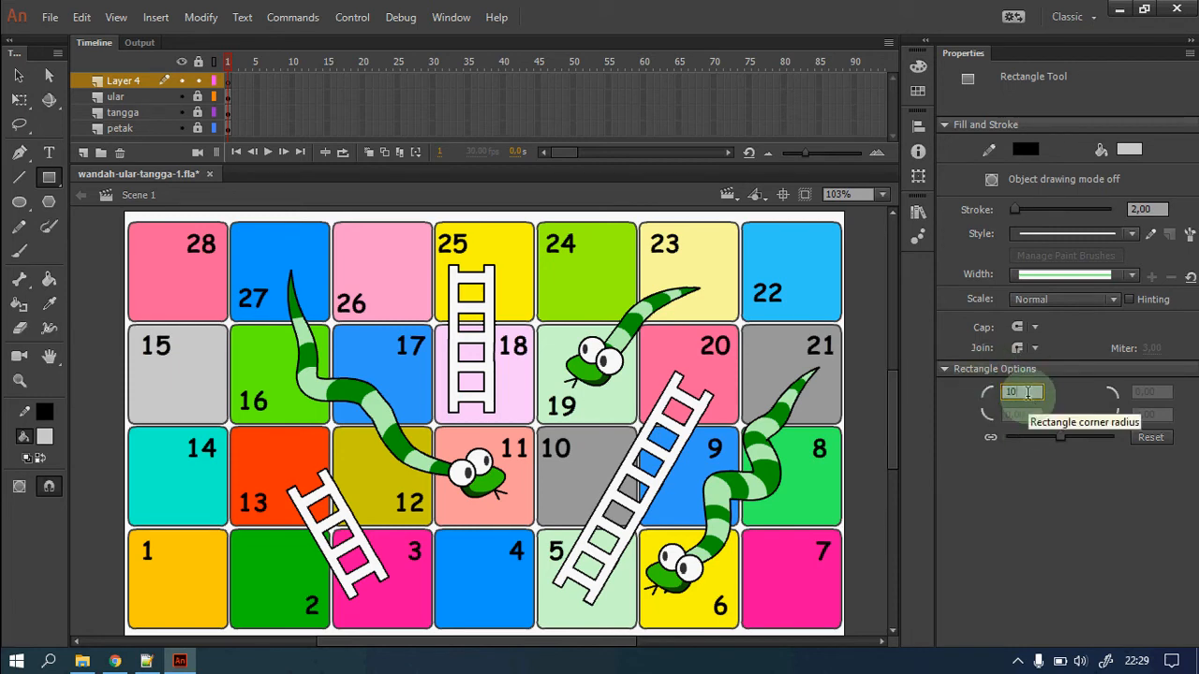
{"action": "left_click_drag", "start_coordinate": [379, 286], "coordinate": [471, 380]}
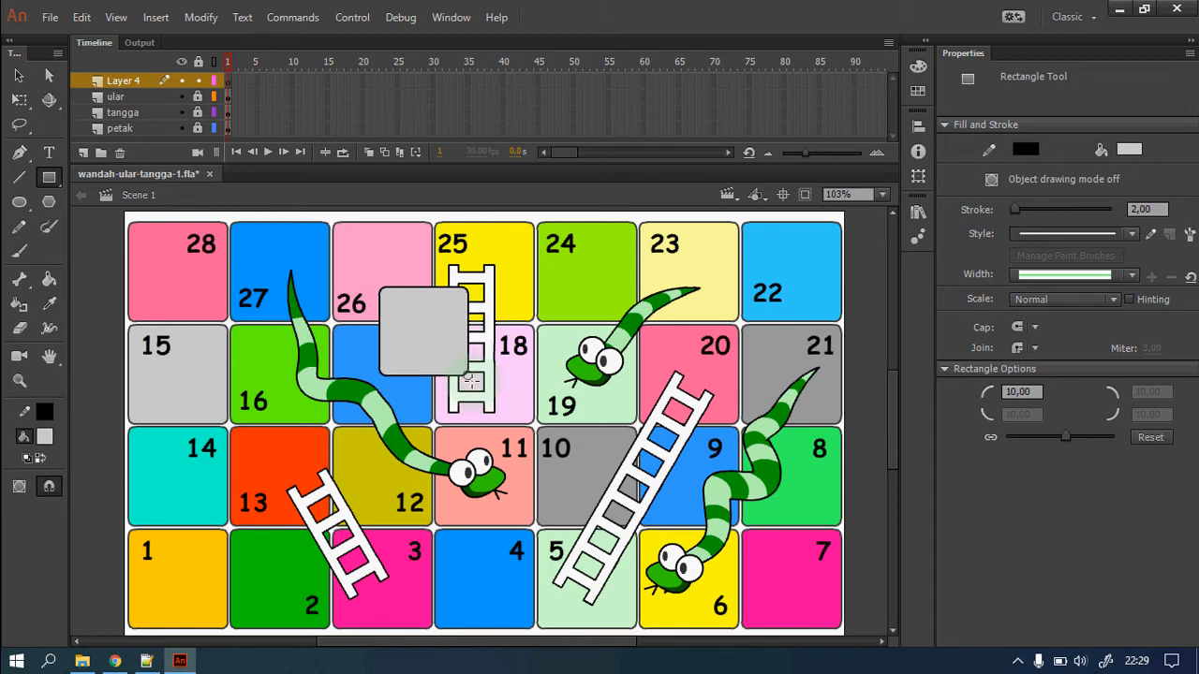
{"action": "left_click", "coordinate": [19, 76]}
{"action": "left_click_drag", "start_coordinate": [434, 342], "coordinate": [436, 367]}
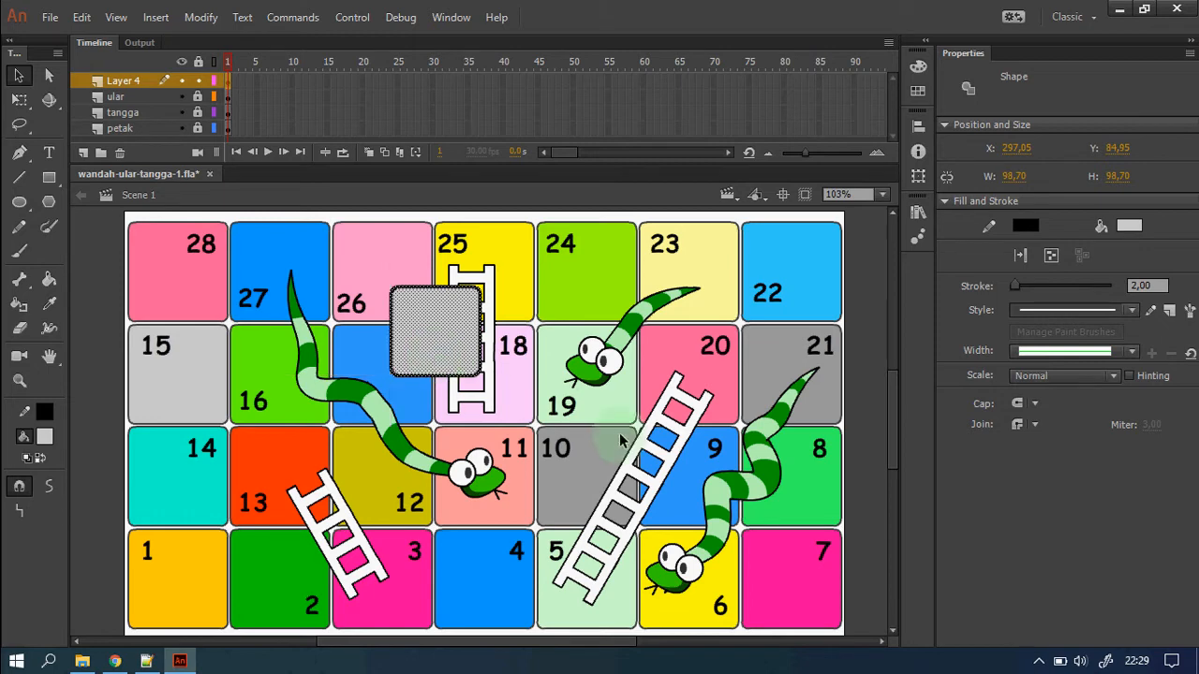
Convert the grey rounded square to Movie Clip daduMC, exported for ActionScript with class daduMC.
{"action": "right_click", "coordinate": [443, 341]}
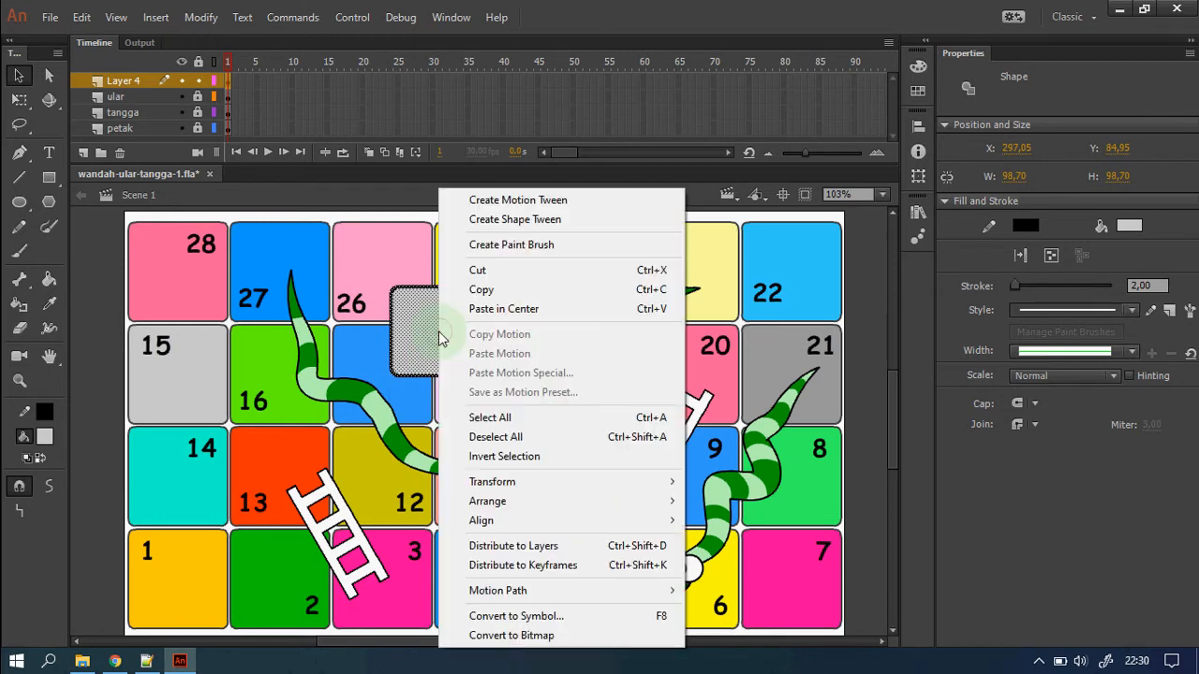
{"action": "left_click", "coordinate": [588, 622]}
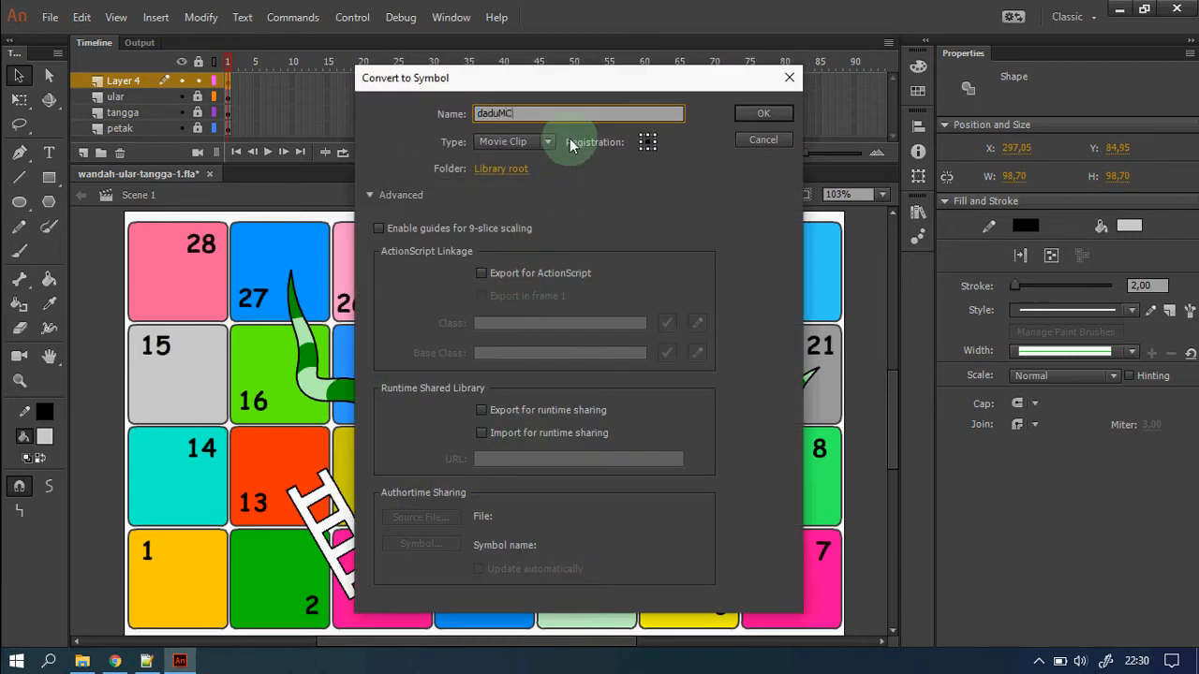
{"action": "left_click", "coordinate": [550, 141]}
{"action": "left_click", "coordinate": [550, 141]}
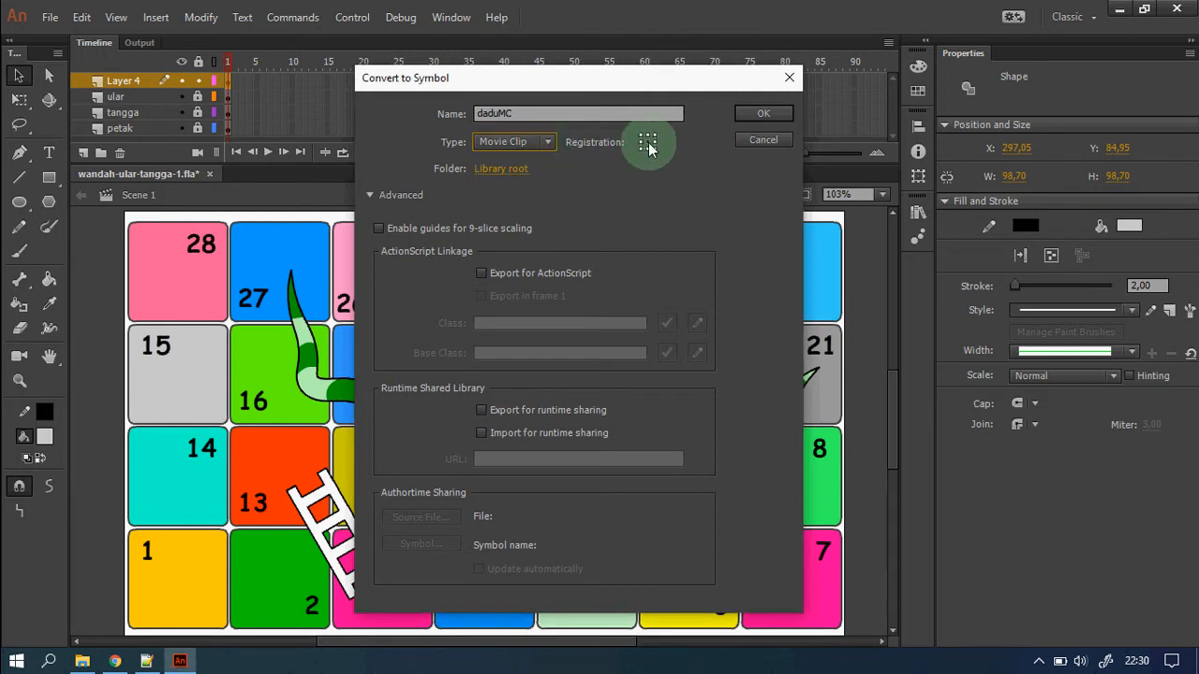
{"action": "left_click", "coordinate": [481, 275]}
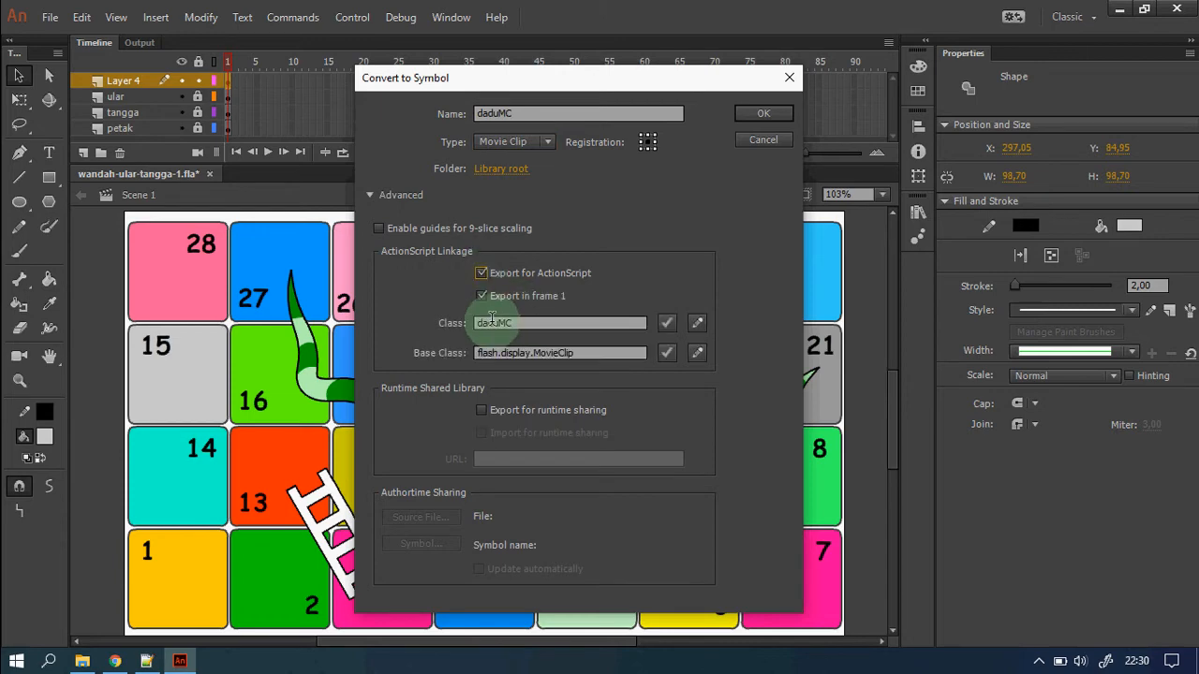
{"action": "left_click", "coordinate": [763, 114]}
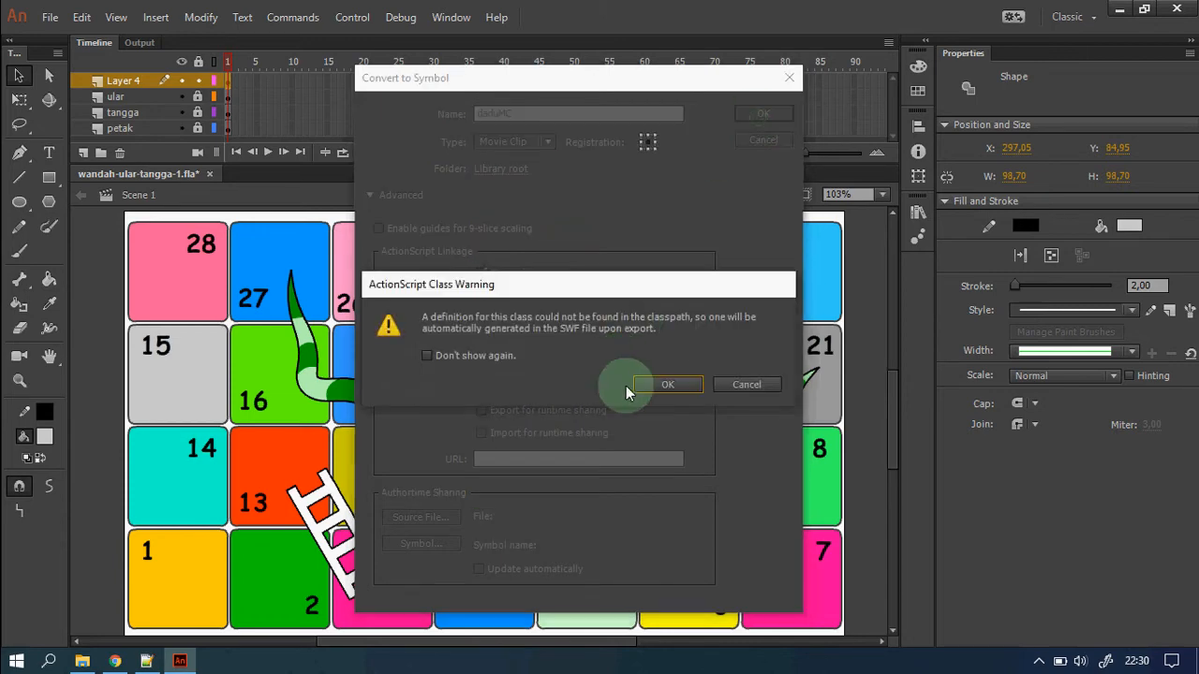
{"action": "left_click", "coordinate": [660, 388]}
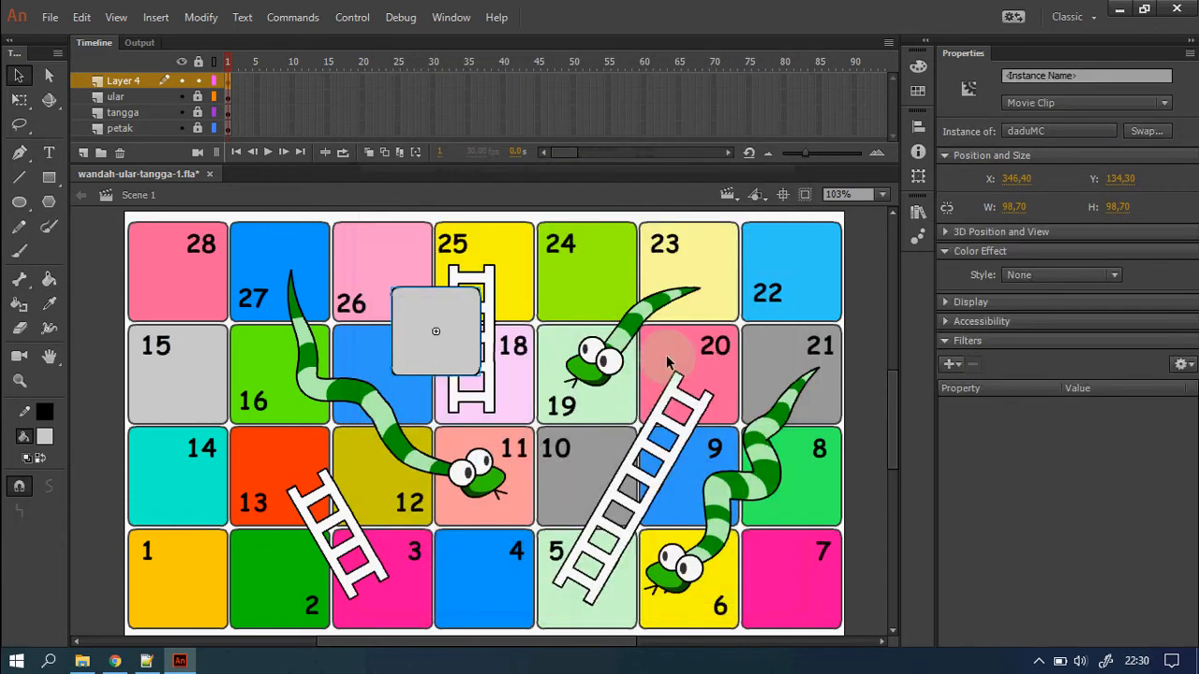
Open the daduMC instance for editing and zoom in on the die shape.
{"action": "right_click", "coordinate": [457, 364]}
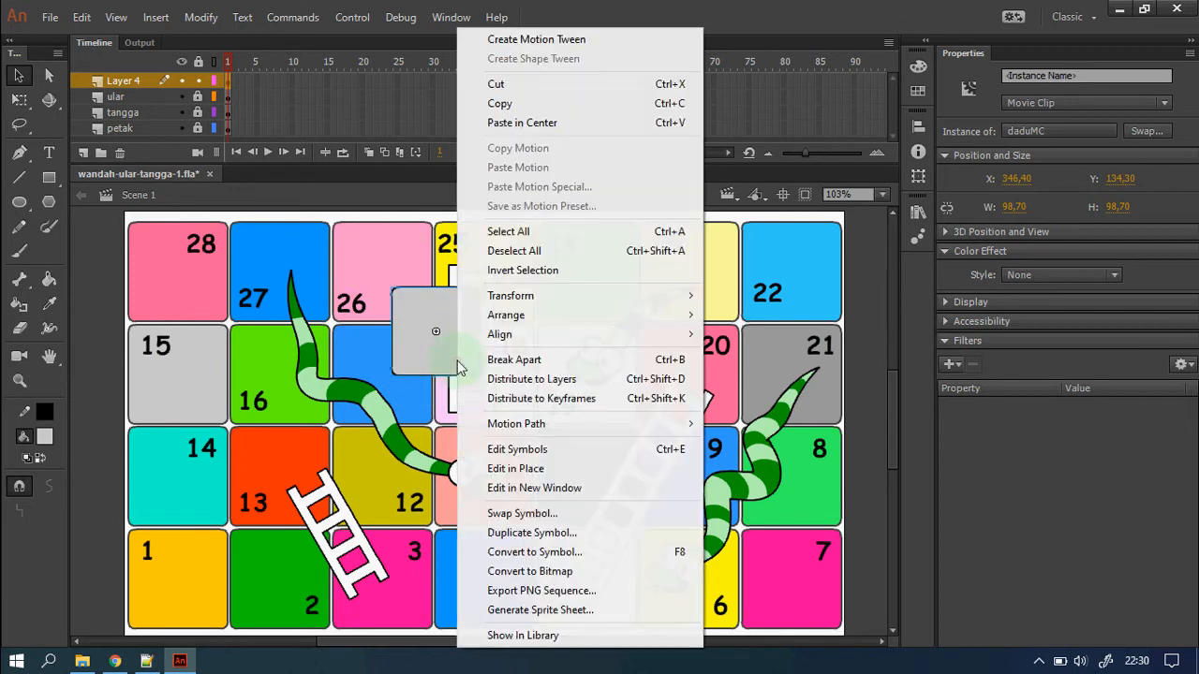
{"action": "left_click", "coordinate": [559, 459]}
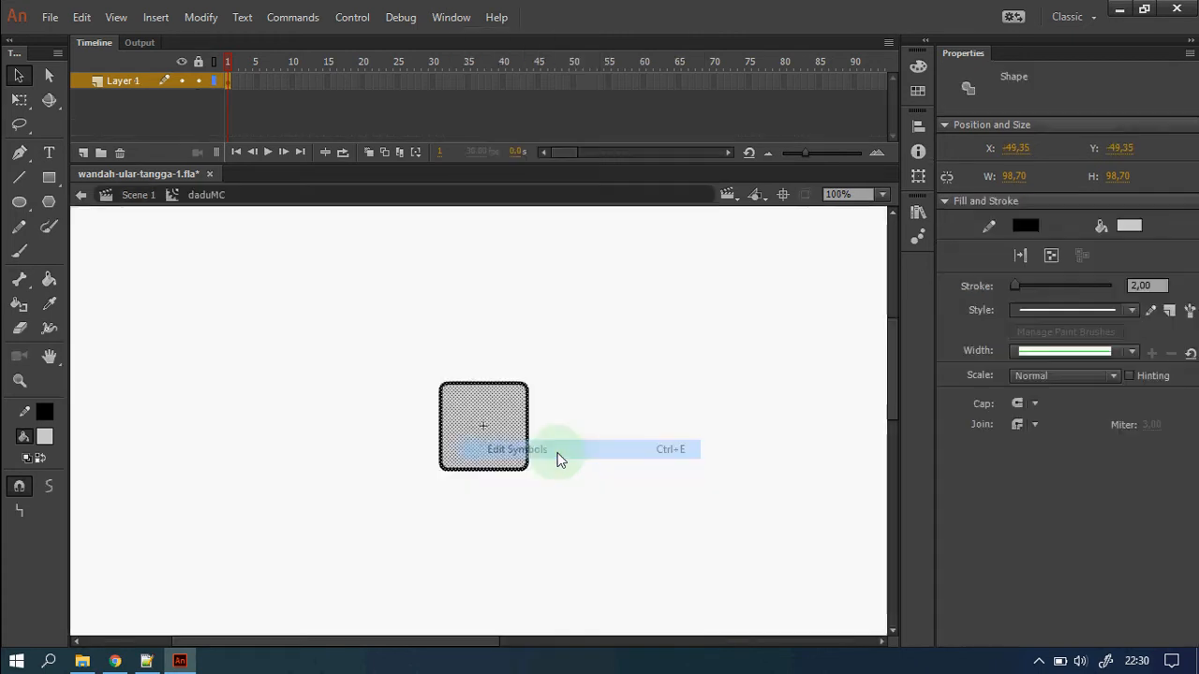
{"action": "left_click", "coordinate": [600, 426]}
{"action": "key", "text": "z"}
{"action": "left_click_drag", "start_coordinate": [375, 329], "coordinate": [602, 544]}
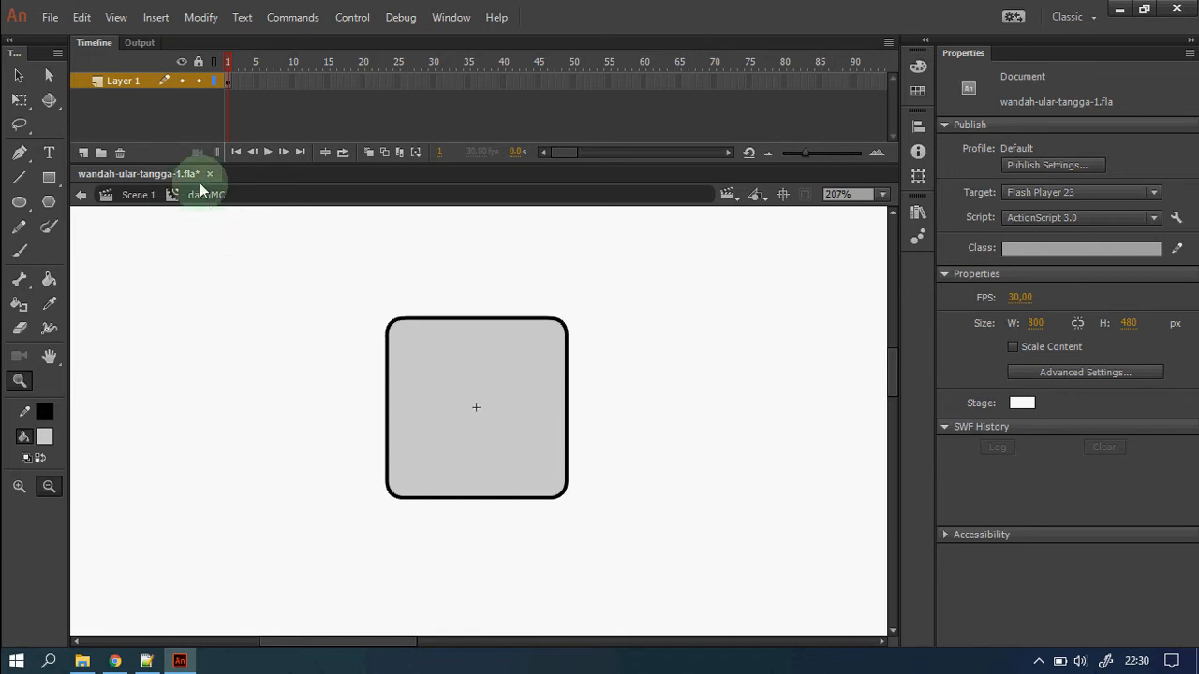
Extend the die layer to frame 6, add Layer 2 above it and lock Layer 1.
{"action": "right_click", "coordinate": [264, 86]}
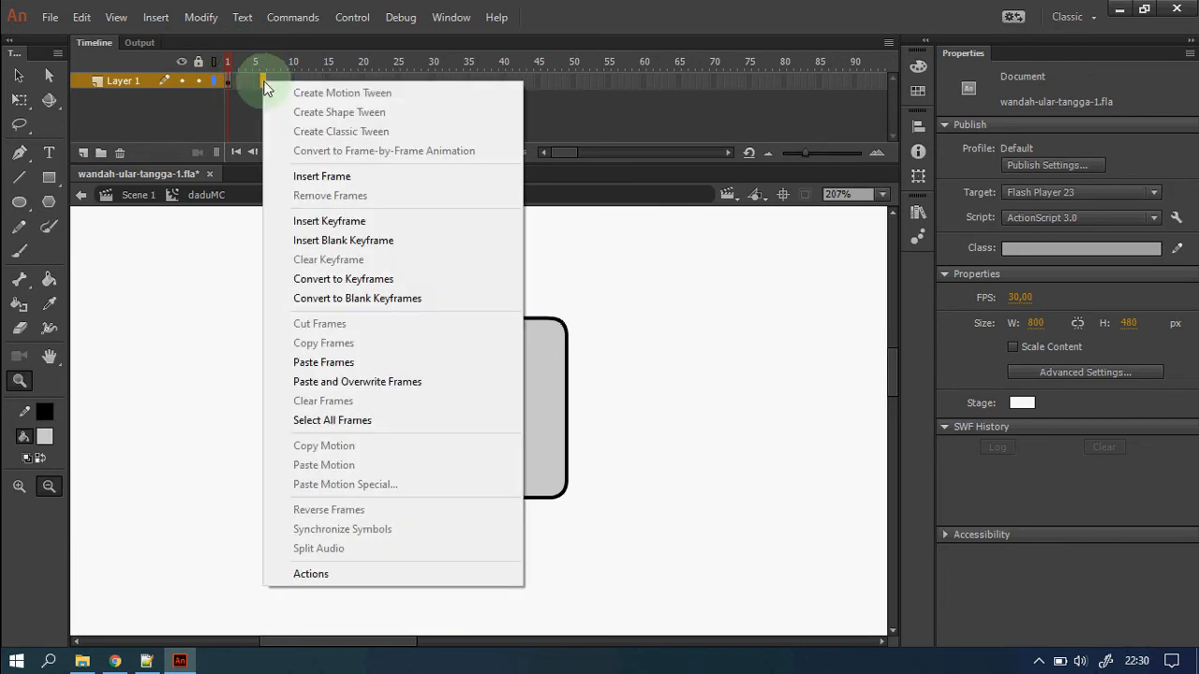
{"action": "left_click", "coordinate": [345, 178]}
{"action": "left_click", "coordinate": [223, 62]}
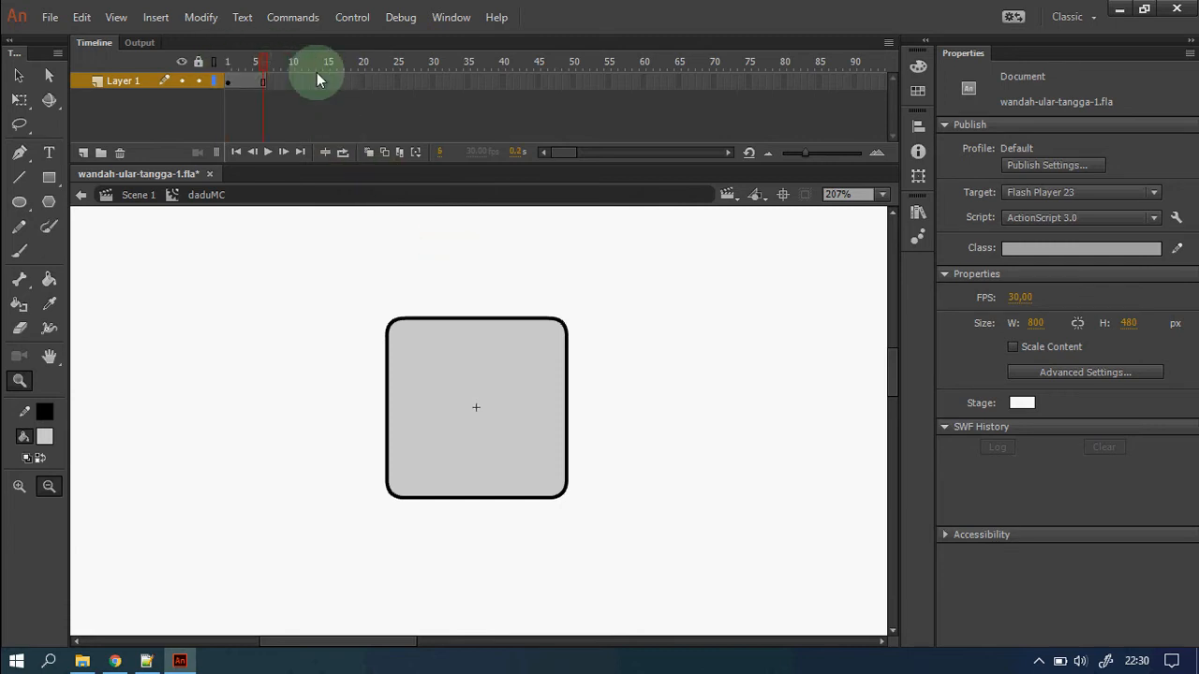
{"action": "left_click", "coordinate": [84, 153]}
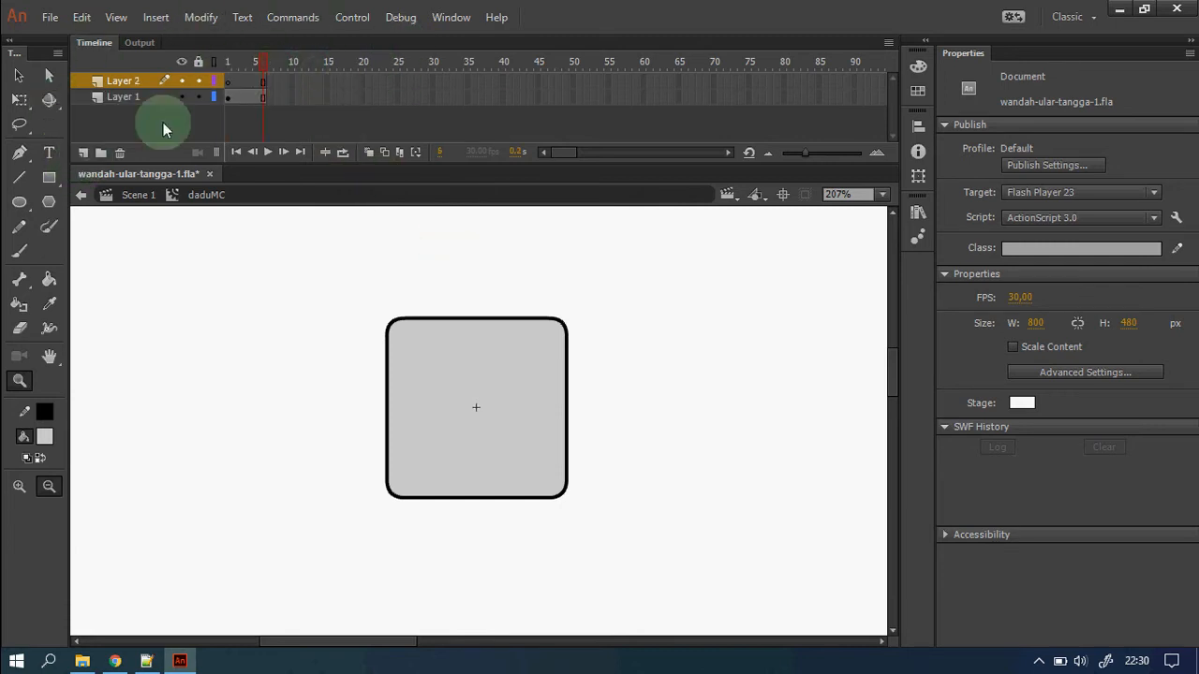
{"action": "left_click", "coordinate": [230, 81]}
{"action": "left_click", "coordinate": [197, 96]}
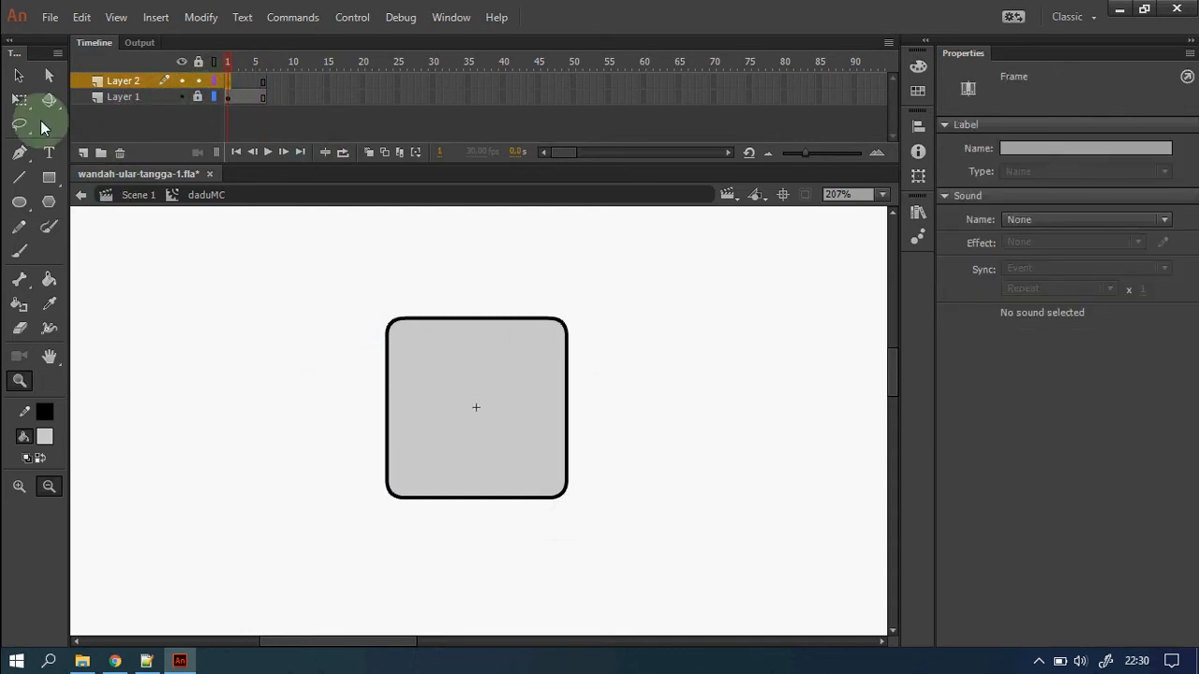
Draw a black oval dot on Layer 2 and centre it on the die face.
{"action": "left_click", "coordinate": [18, 201]}
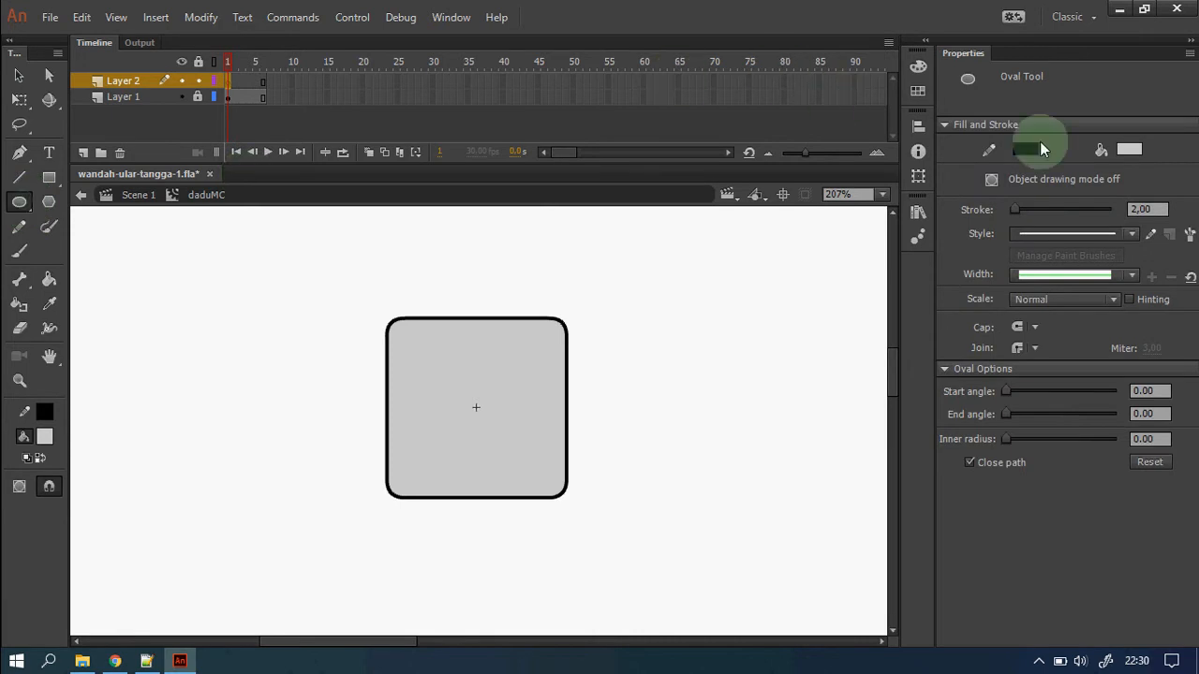
{"action": "left_click", "coordinate": [1136, 152]}
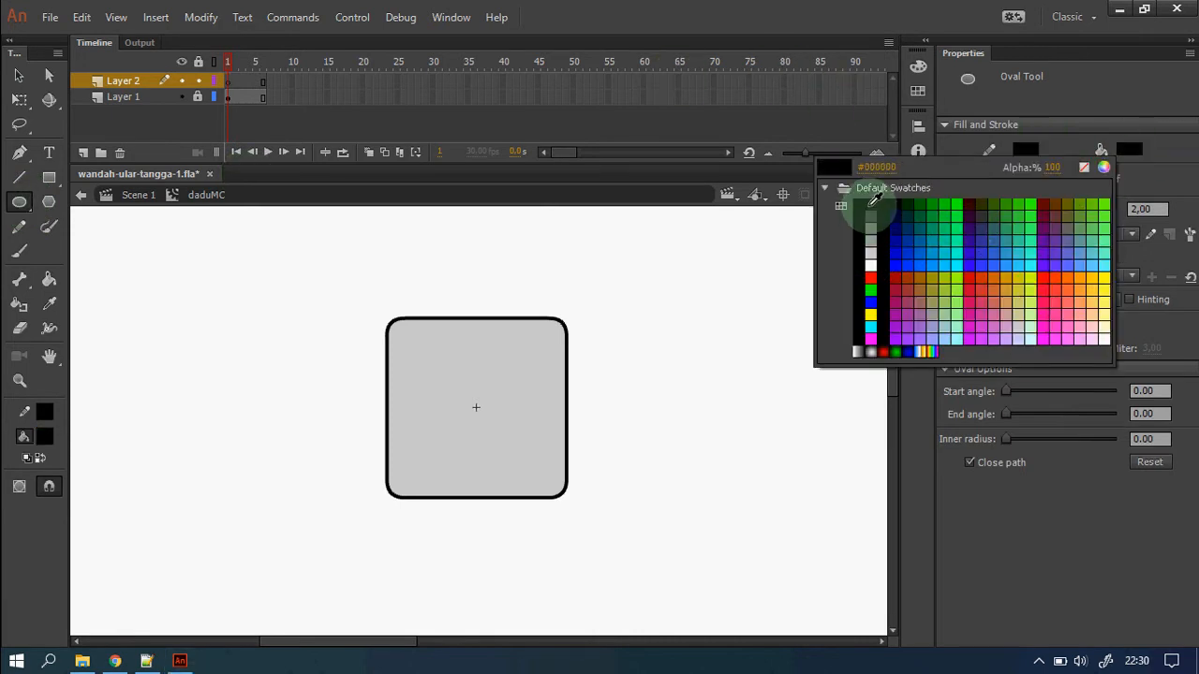
{"action": "left_click", "coordinate": [855, 200]}
{"action": "mouse_move", "coordinate": [465, 388]}
{"action": "left_mouse_down"}
{"action": "mouse_move", "coordinate": [493, 427]}
{"action": "mouse_move", "coordinate": [493, 410]}
{"action": "mouse_move", "coordinate": [478, 412]}
{"action": "left_mouse_up"}
{"action": "key", "text": "v"}
{"action": "key", "text": "ctrl+z"}
{"action": "double_click", "coordinate": [492, 412]}
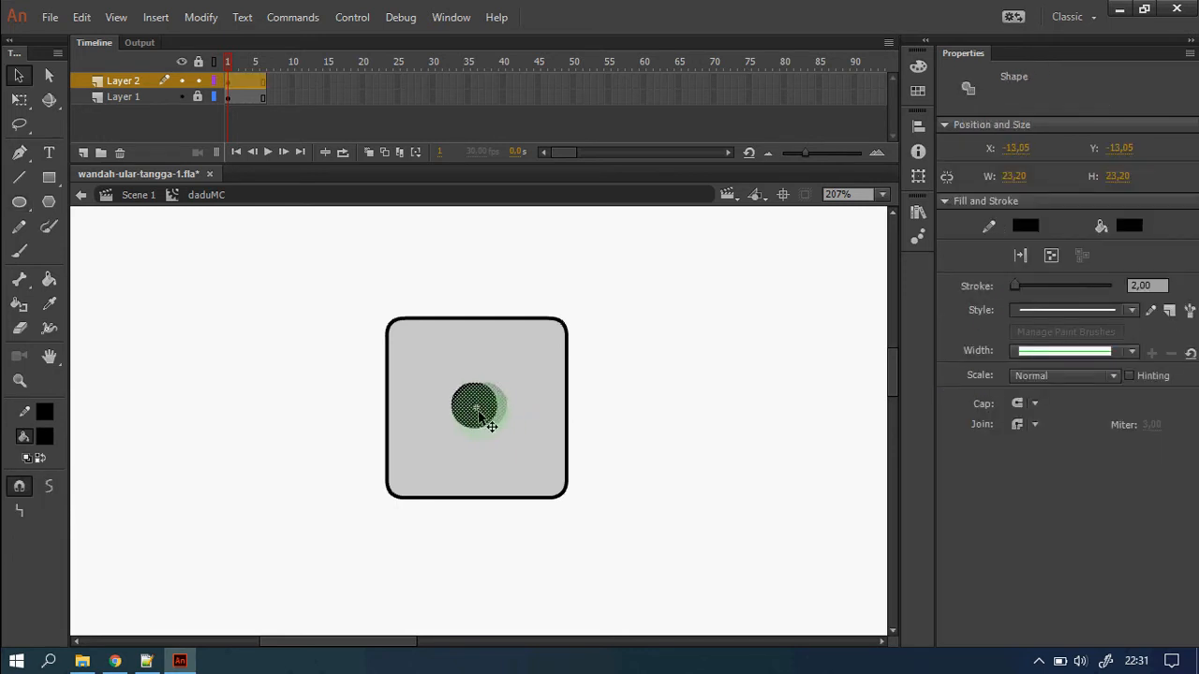
{"action": "left_click", "coordinate": [238, 120]}
{"action": "left_click", "coordinate": [235, 82]}
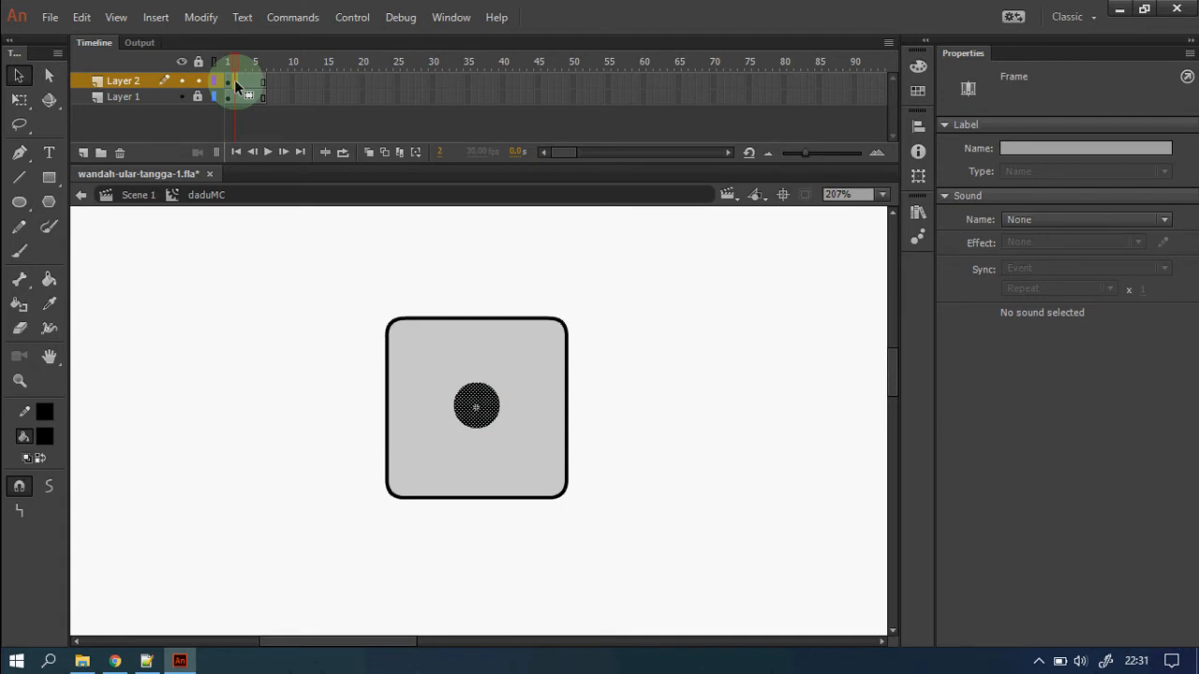
Add a keyframe at frame 2 and paste a second dot, arranging both diagonally.
{"action": "right_click", "coordinate": [236, 83]}
{"action": "left_click", "coordinate": [371, 221]}
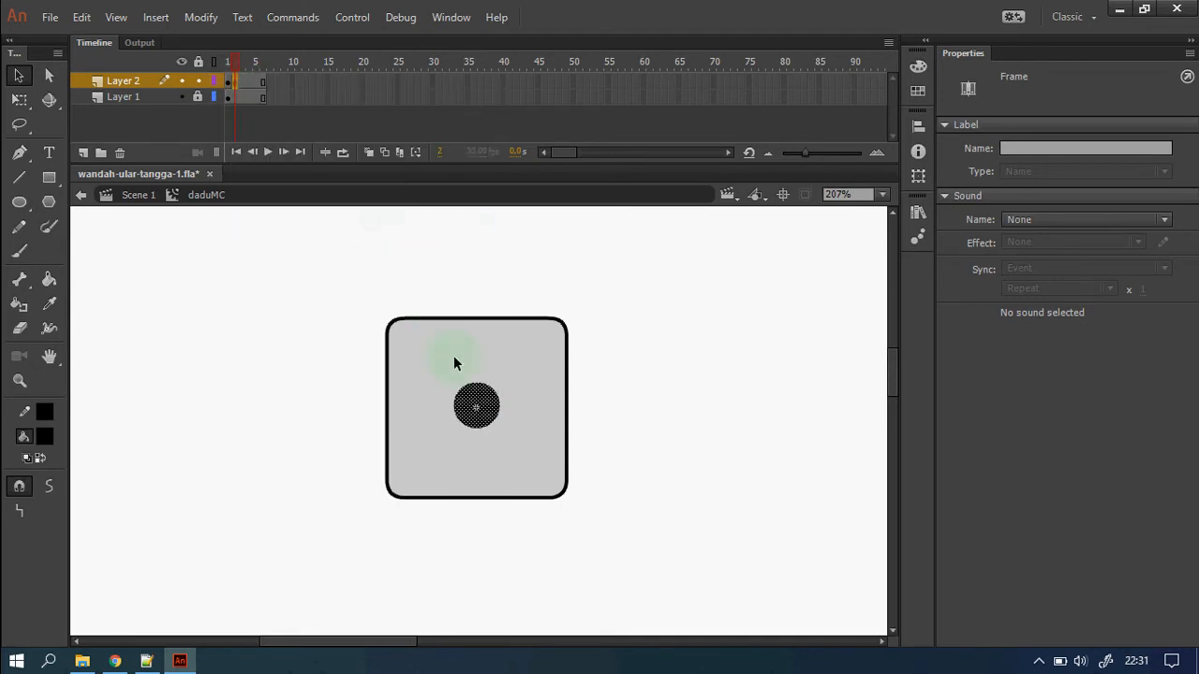
{"action": "right_click", "coordinate": [477, 412]}
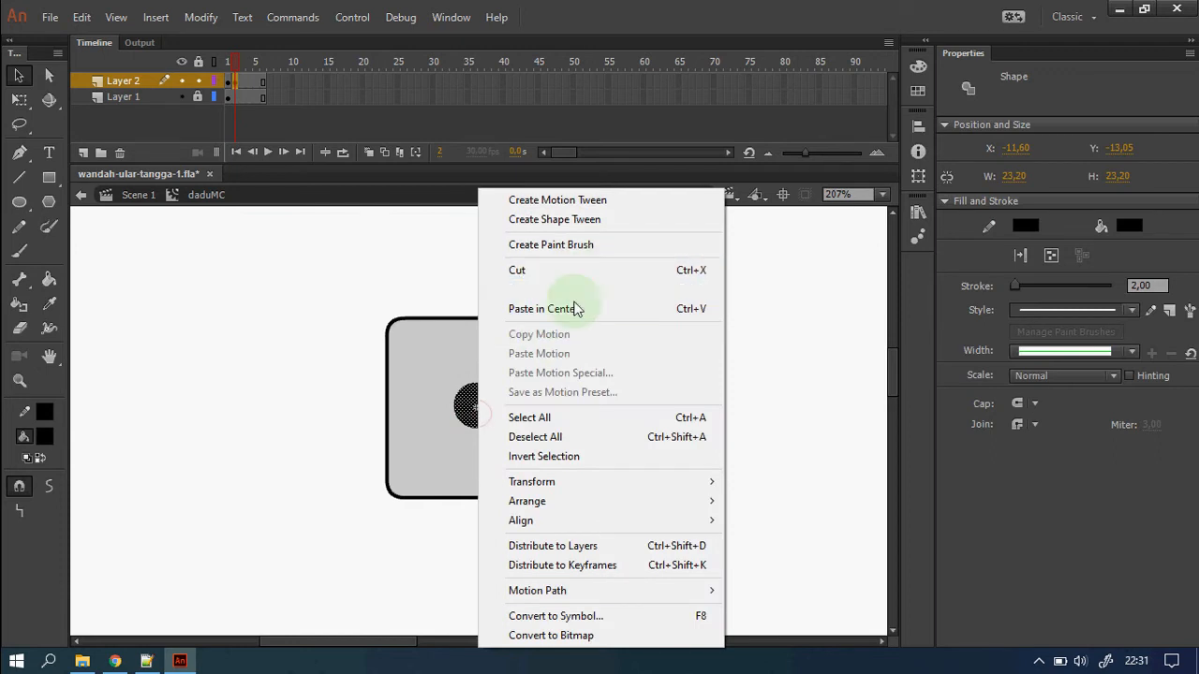
{"action": "left_click", "coordinate": [562, 290]}
{"action": "right_click", "coordinate": [640, 402]}
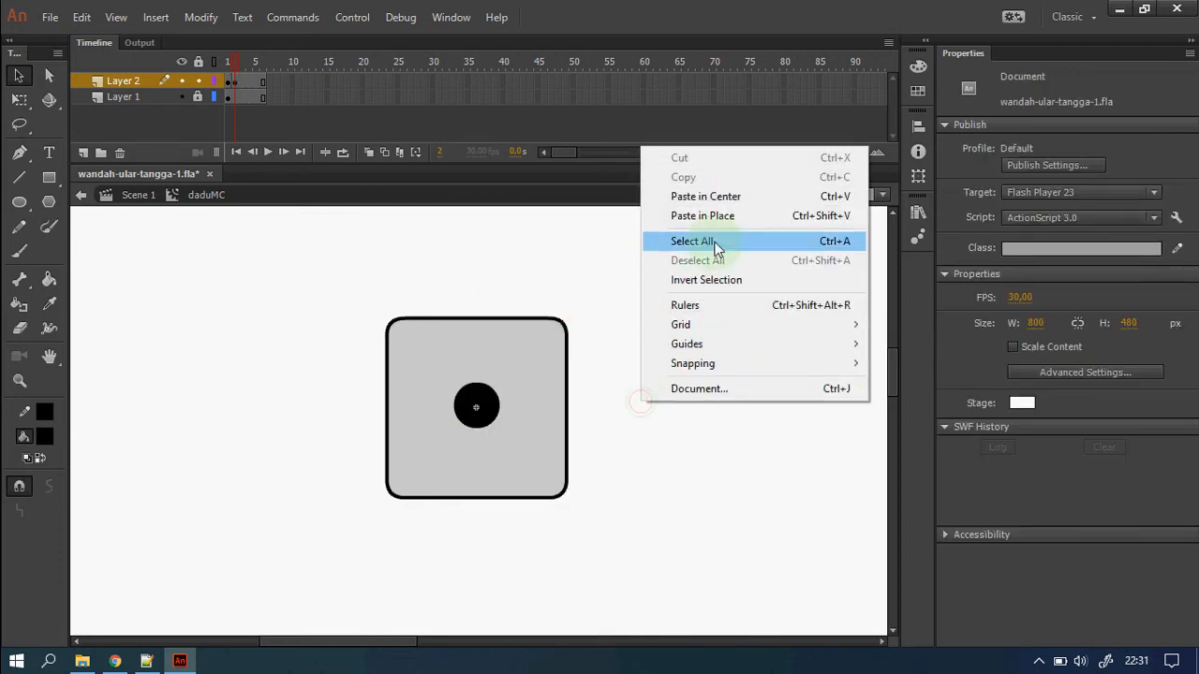
{"action": "left_click", "coordinate": [722, 196]}
{"action": "left_click_drag", "start_coordinate": [479, 412], "coordinate": [522, 449]}
{"action": "left_click_drag", "start_coordinate": [431, 371], "coordinate": [556, 496]}
{"action": "mouse_move", "coordinate": [521, 454]}
{"action": "left_mouse_down"}
{"action": "mouse_move", "coordinate": [504, 444]}
{"action": "mouse_move", "coordinate": [525, 455]}
{"action": "mouse_move", "coordinate": [514, 446]}
{"action": "left_mouse_up"}
{"action": "left_click", "coordinate": [609, 442]}
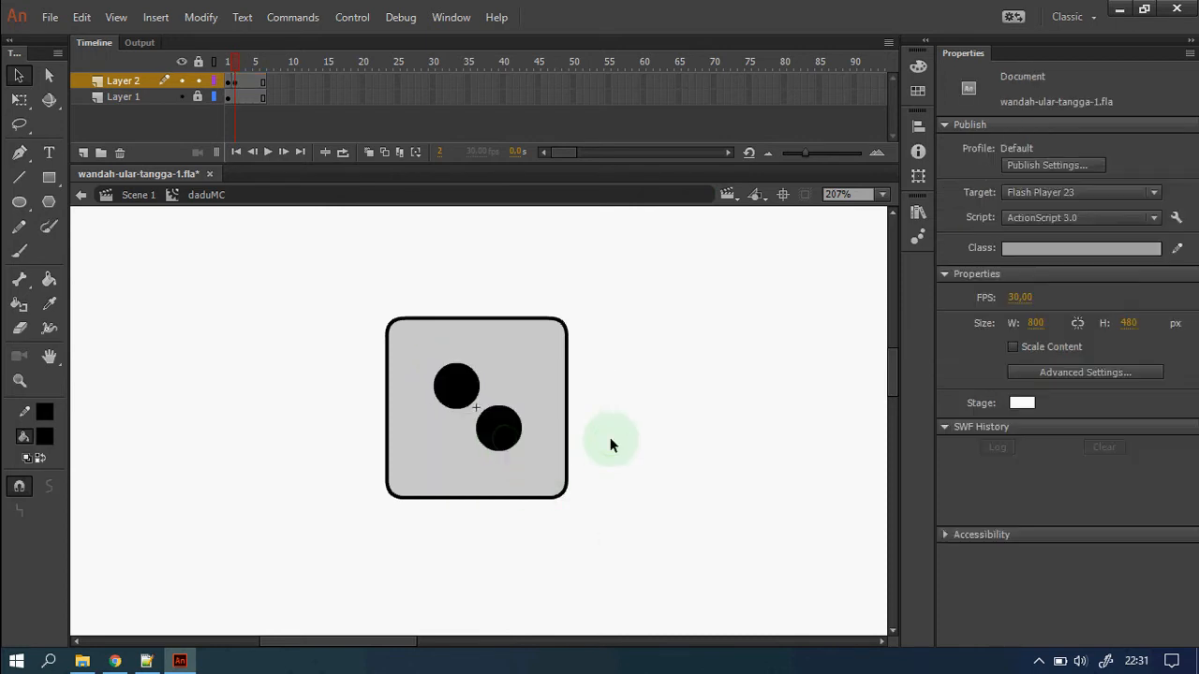
Add a keyframe at frame 3 and paste a third dot to form a three-dot diagonal.
{"action": "left_click", "coordinate": [243, 96]}
{"action": "right_click", "coordinate": [243, 87]}
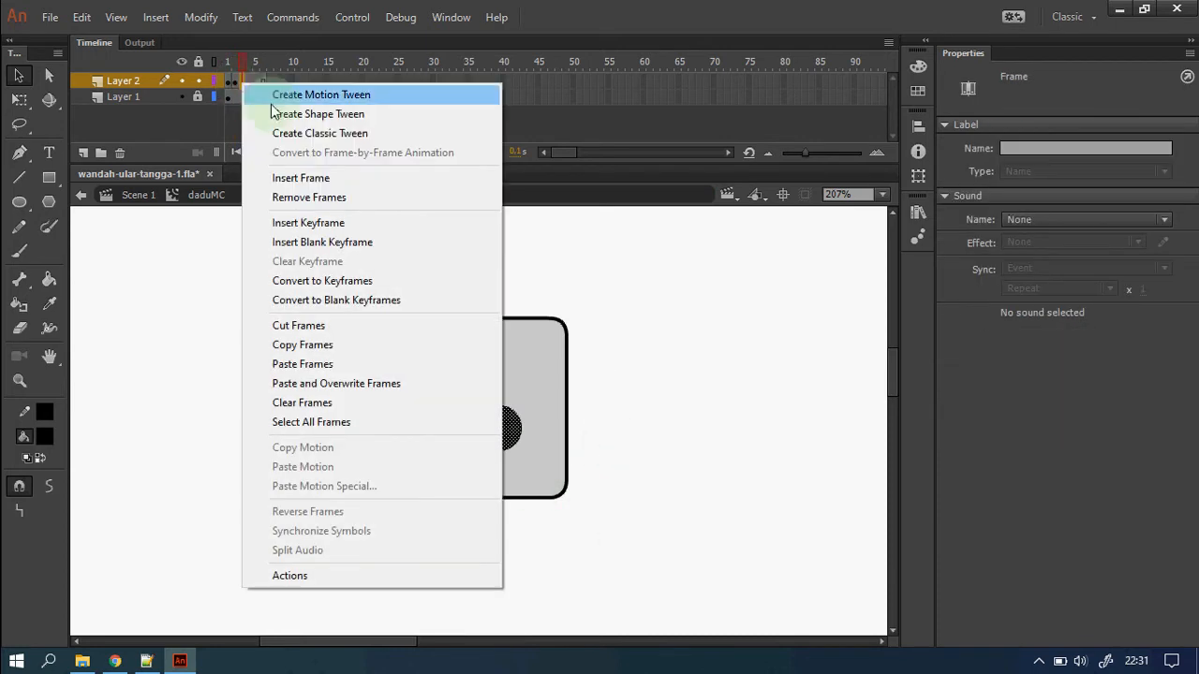
{"action": "left_click", "coordinate": [342, 232]}
{"action": "left_click_drag", "start_coordinate": [503, 450], "coordinate": [526, 468]}
{"action": "right_click", "coordinate": [672, 421]}
{"action": "left_click", "coordinate": [730, 214]}
{"action": "left_click", "coordinate": [619, 457]}
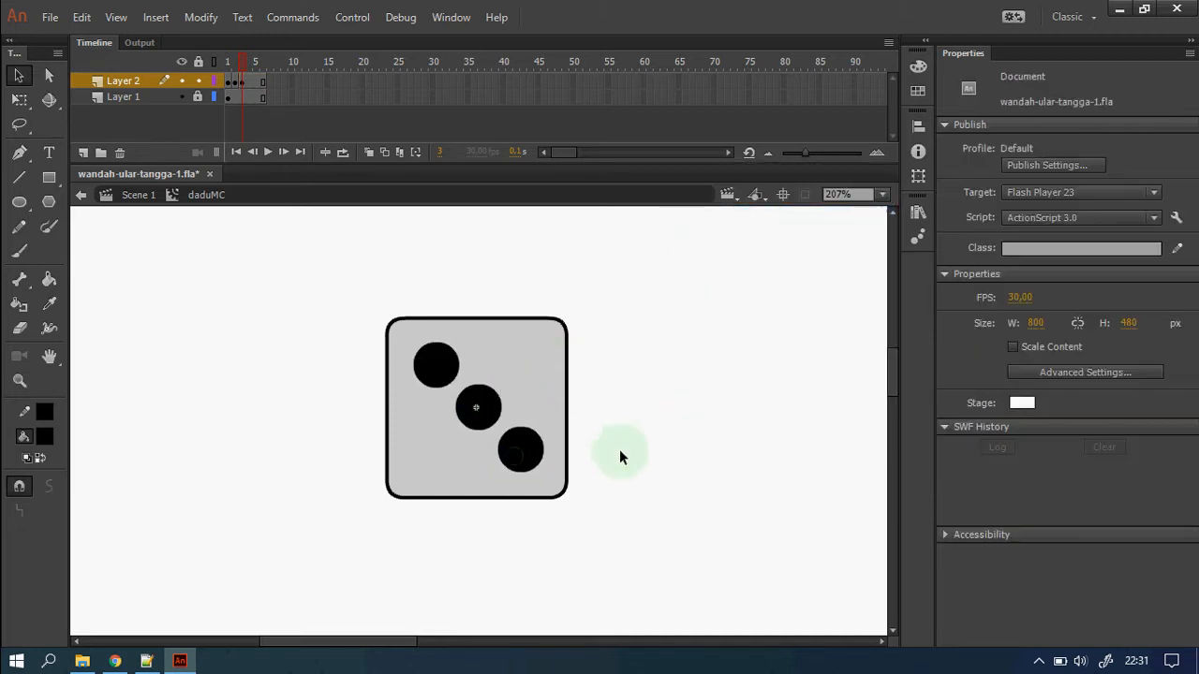
{"action": "right_click", "coordinate": [253, 82]}
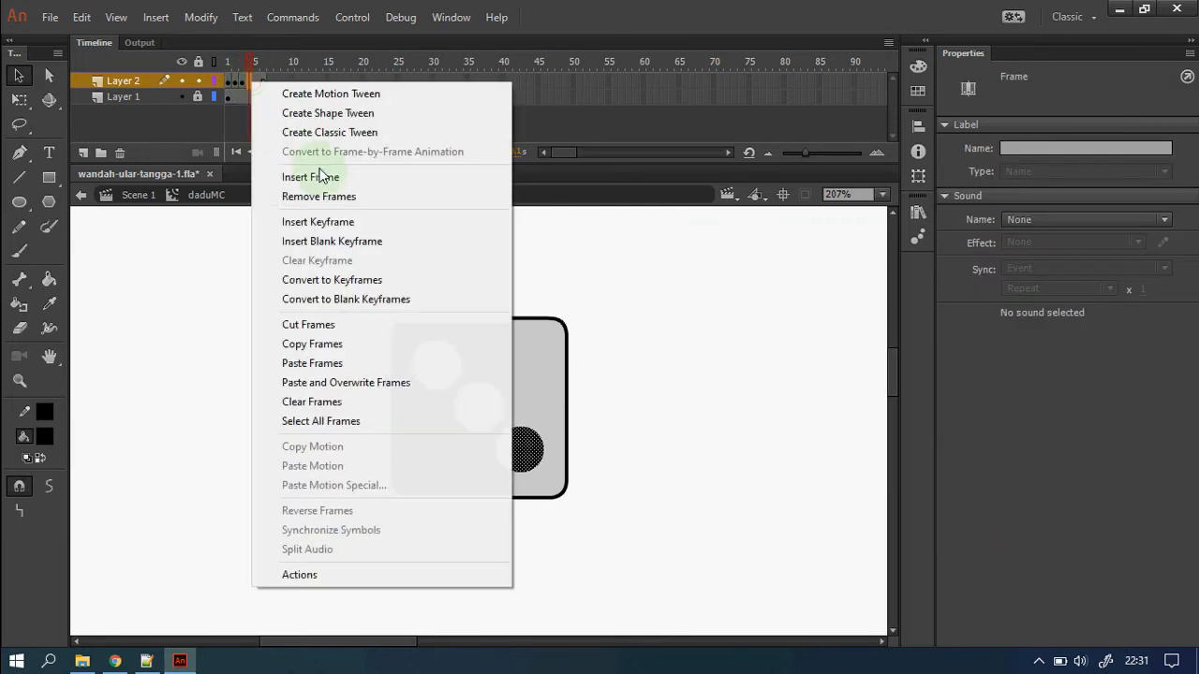
Add keyframe 4 and rearrange the dots into a four-corner face.
{"action": "left_click", "coordinate": [365, 223]}
{"action": "left_click", "coordinate": [638, 431]}
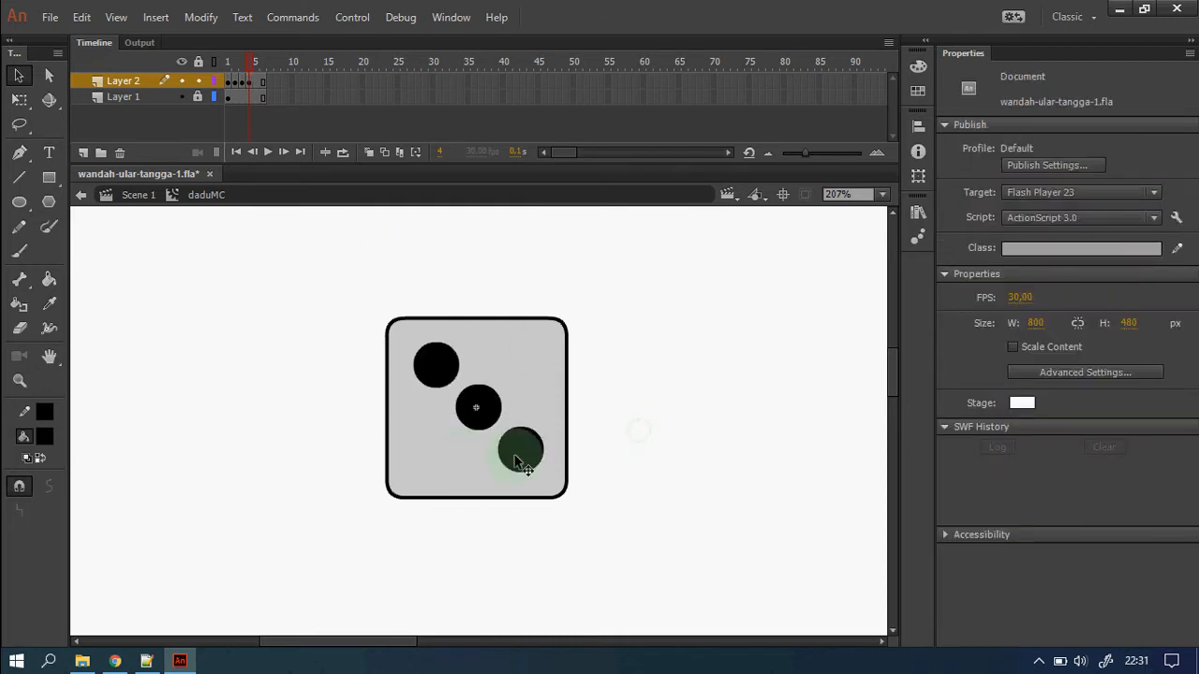
{"action": "left_click", "coordinate": [476, 412]}
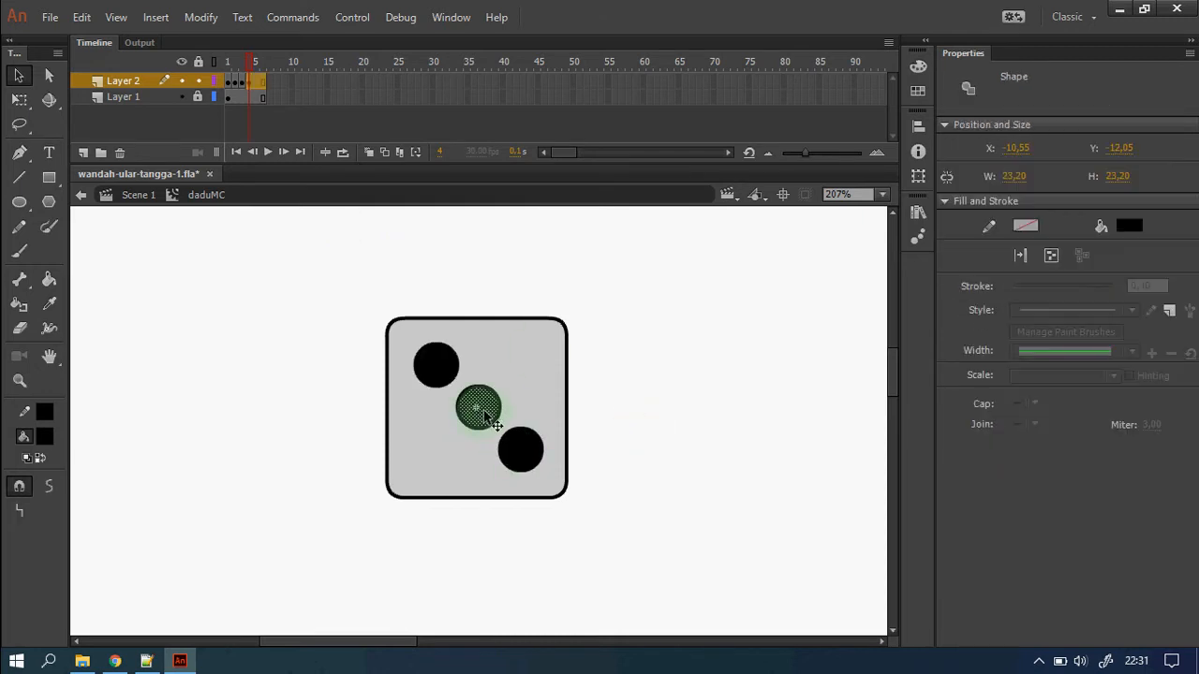
{"action": "left_click_drag", "start_coordinate": [494, 424], "coordinate": [449, 454]}
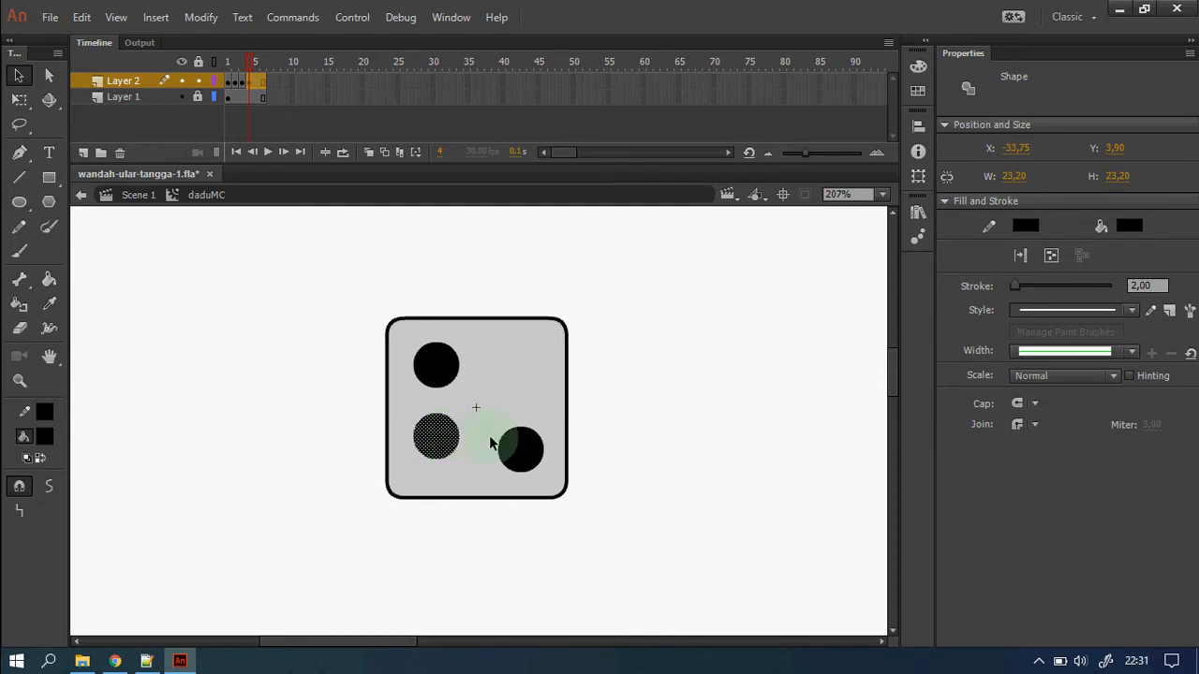
{"action": "left_click", "coordinate": [523, 454]}
{"action": "key", "text": "Delete"}
{"action": "left_click_drag", "start_coordinate": [541, 521], "coordinate": [368, 305]}
{"action": "left_click_drag", "start_coordinate": [436, 365], "coordinate": [517, 393]}
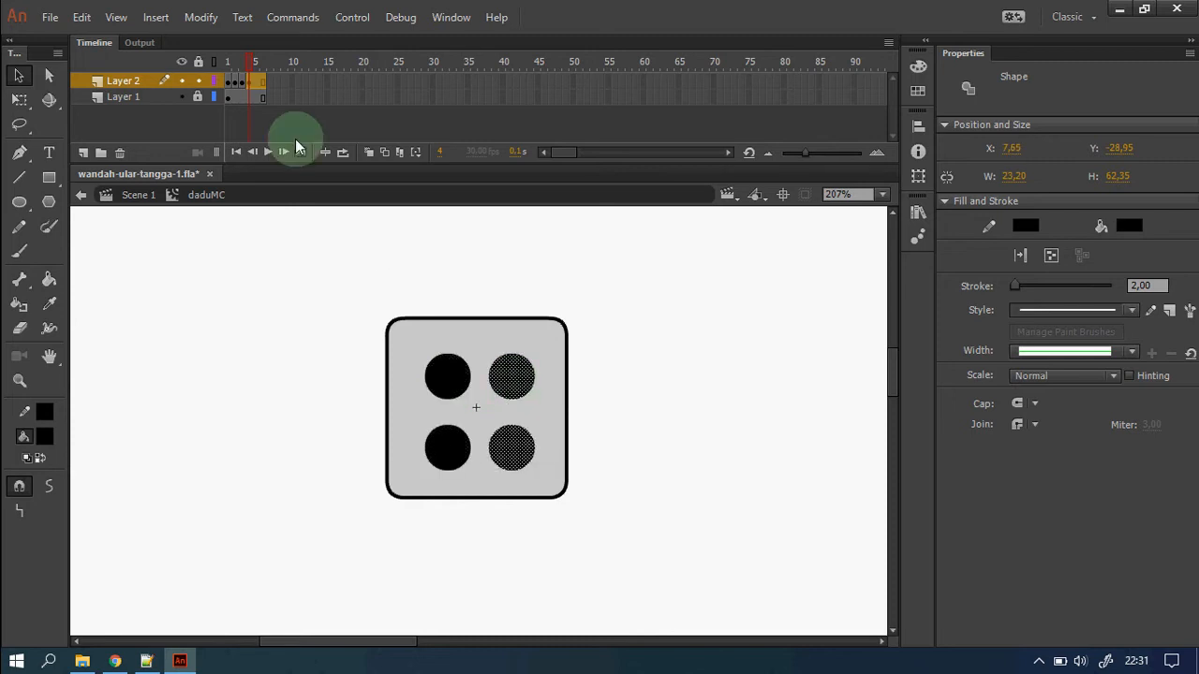
Add keyframe 5 and move an extra dot into the die's centre for a five-dot face.
{"action": "right_click", "coordinate": [258, 84]}
{"action": "left_click", "coordinate": [333, 224]}
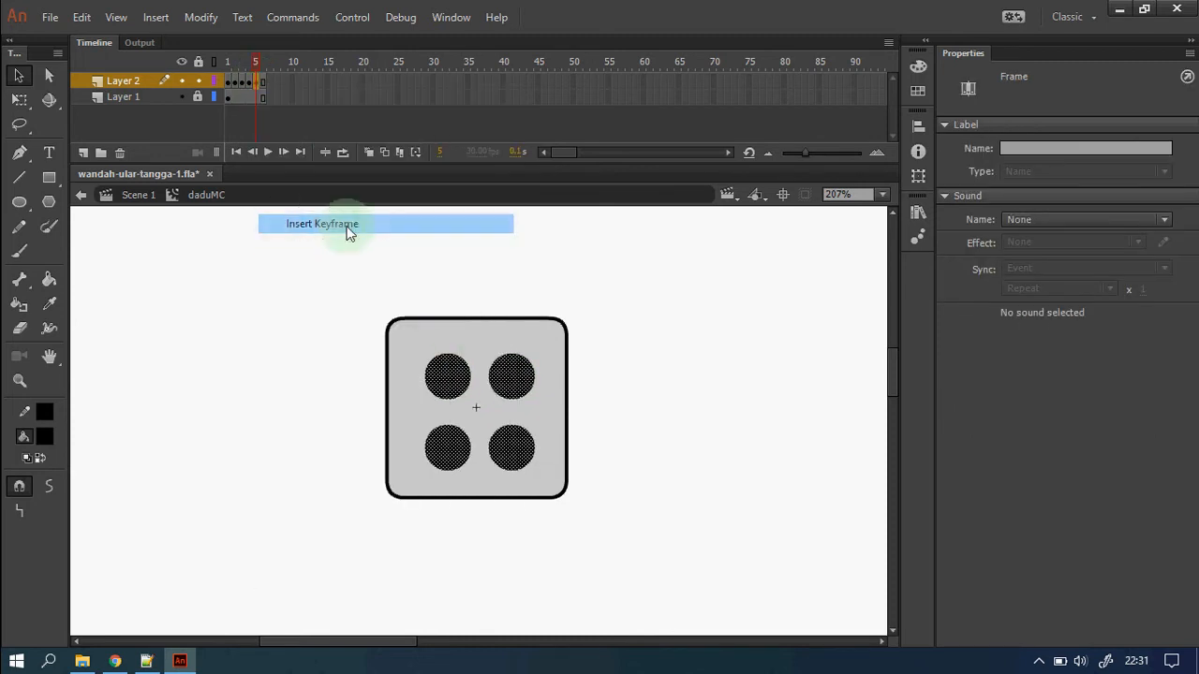
{"action": "left_click", "coordinate": [650, 490]}
{"action": "left_click_drag", "start_coordinate": [404, 346], "coordinate": [436, 456]}
{"action": "left_click_drag", "start_coordinate": [602, 498], "coordinate": [375, 316]}
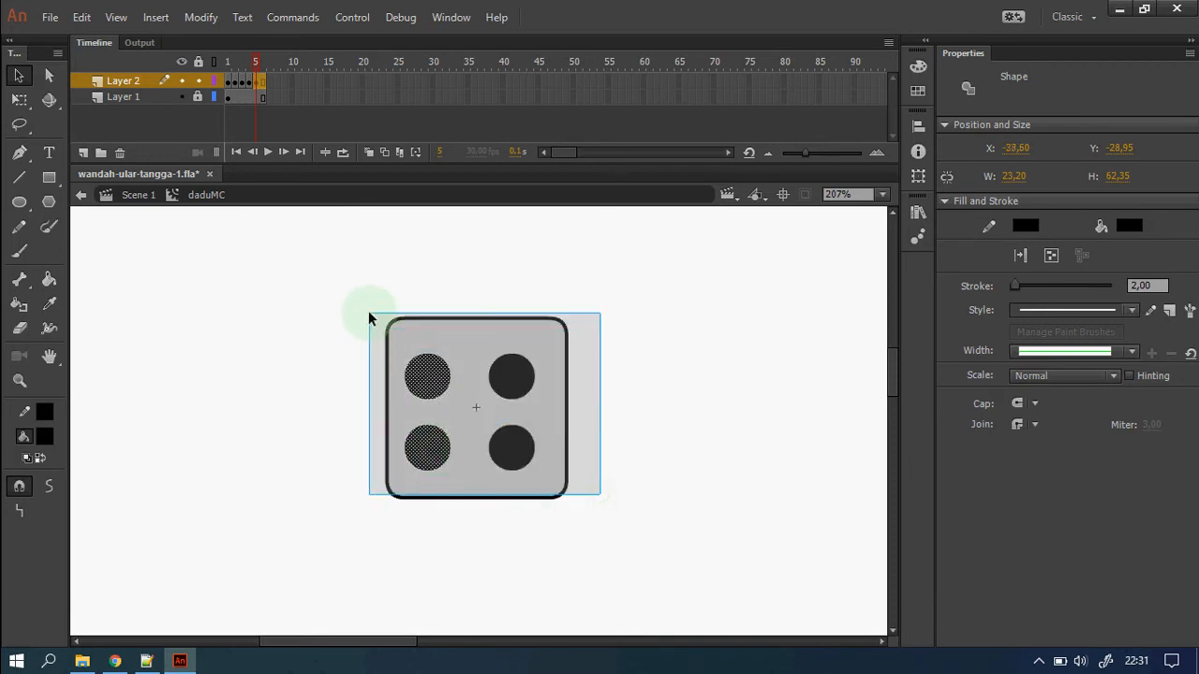
{"action": "left_click_drag", "start_coordinate": [428, 384], "coordinate": [530, 466]}
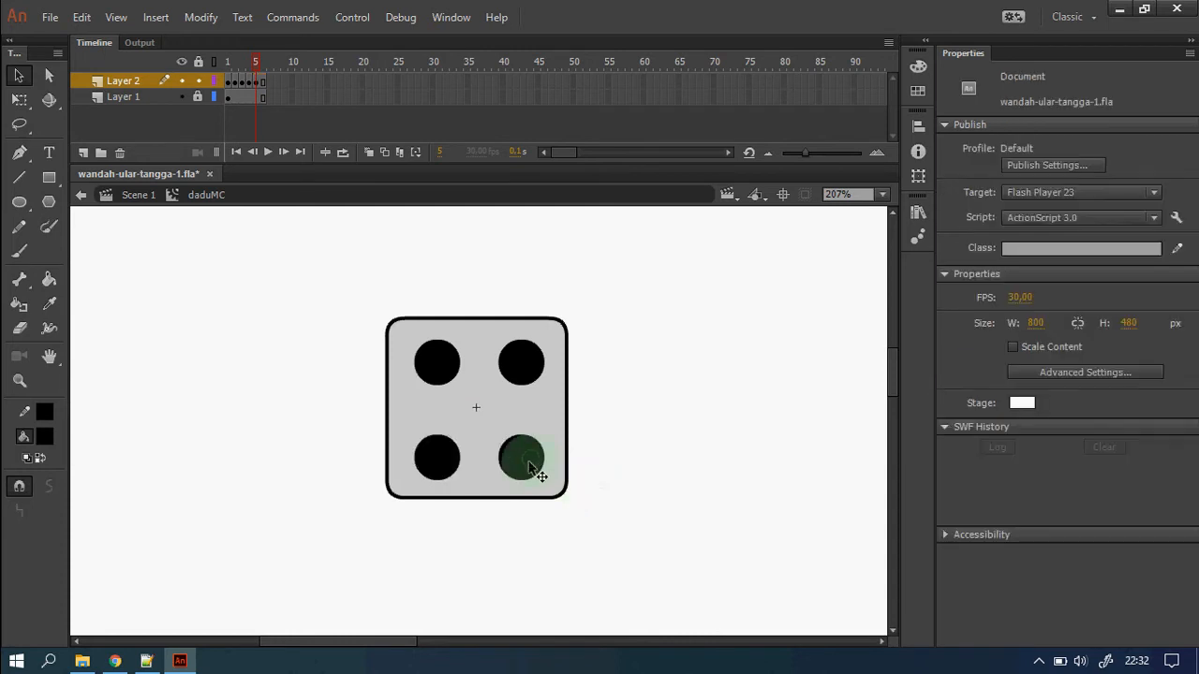
{"action": "left_click", "coordinate": [528, 462]}
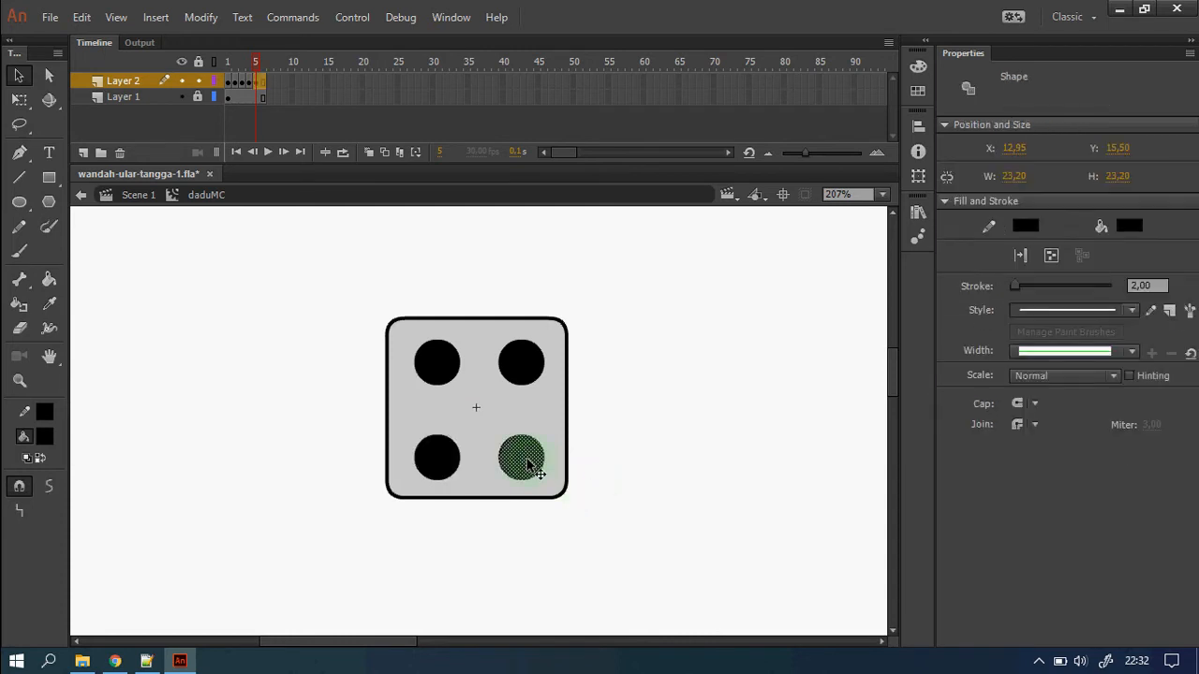
{"action": "left_click_drag", "start_coordinate": [527, 463], "coordinate": [479, 419]}
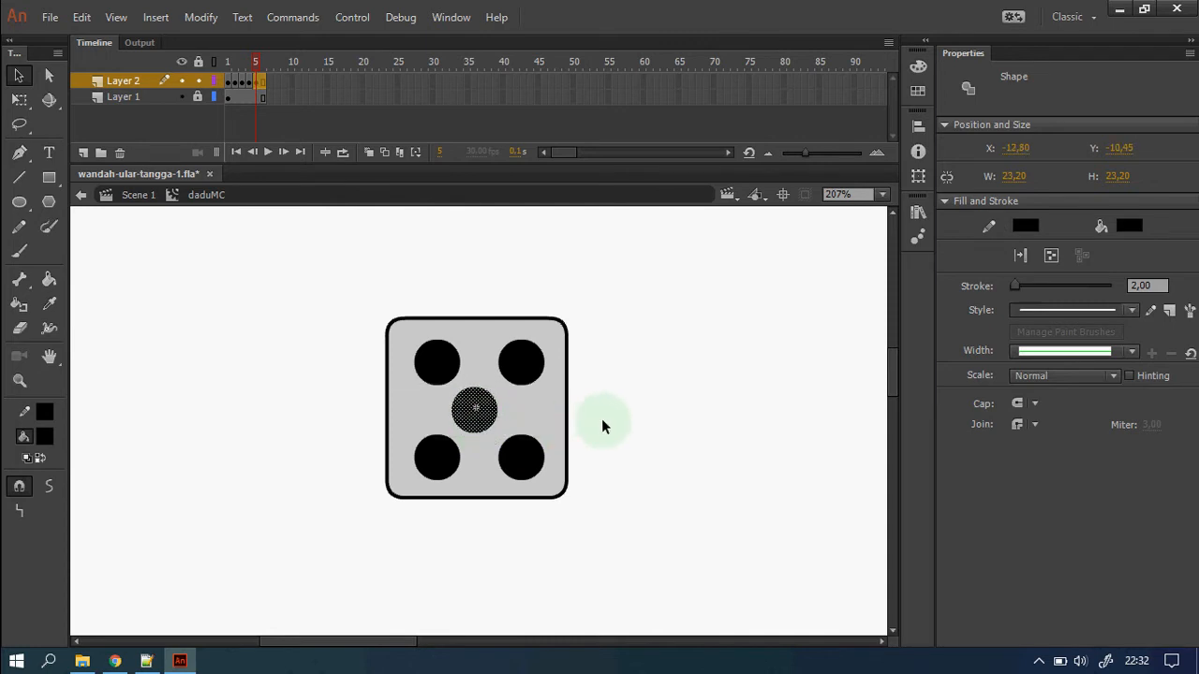
{"action": "left_click", "coordinate": [639, 426]}
{"action": "right_click", "coordinate": [263, 81]}
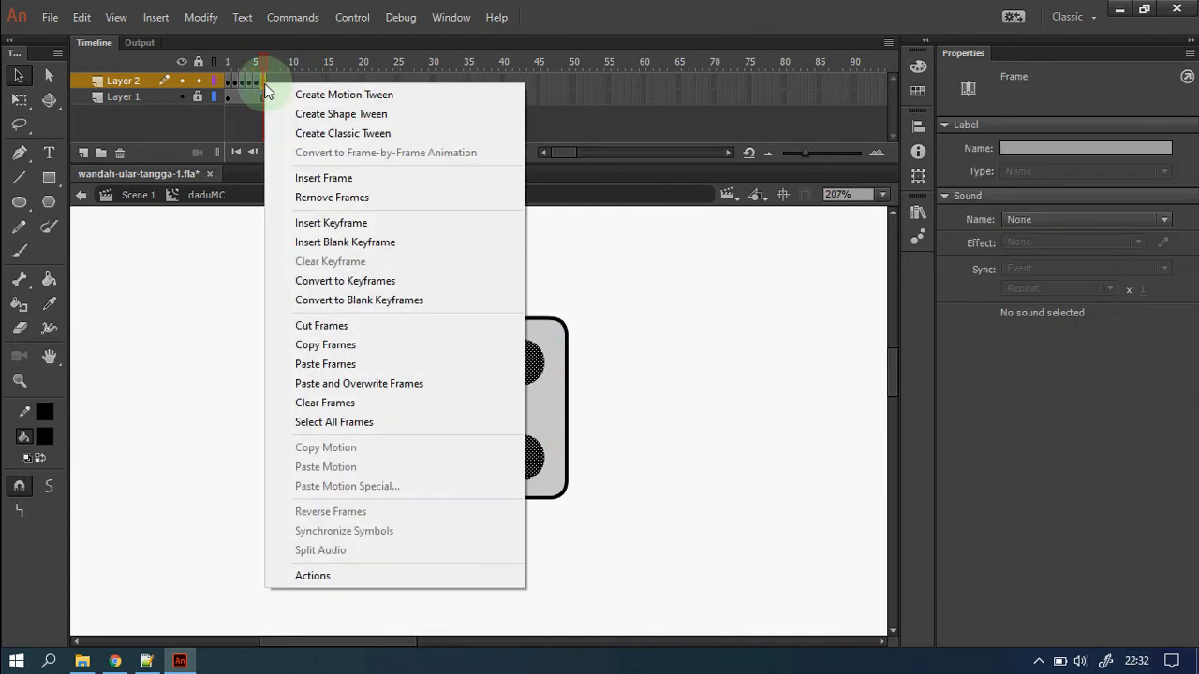
Add keyframe 6 and build a six-dot face from two columns of three dots.
{"action": "left_click", "coordinate": [375, 223]}
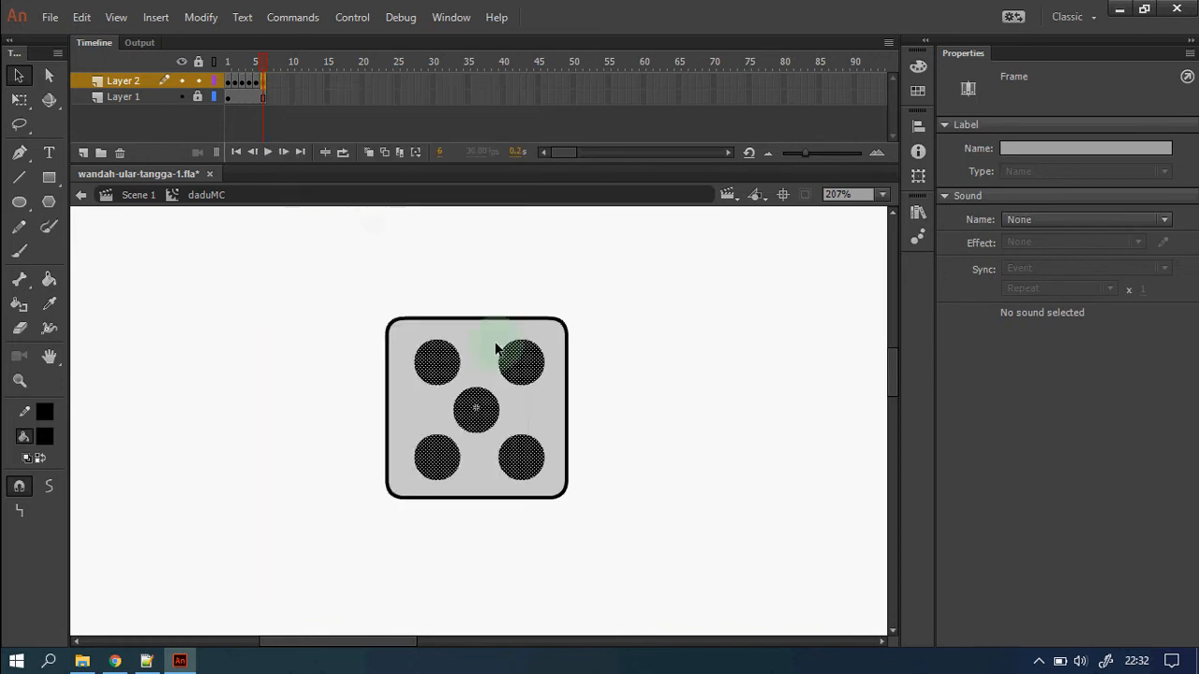
{"action": "left_click", "coordinate": [633, 474]}
{"action": "left_click", "coordinate": [474, 409]}
{"action": "key", "text": "Delete"}
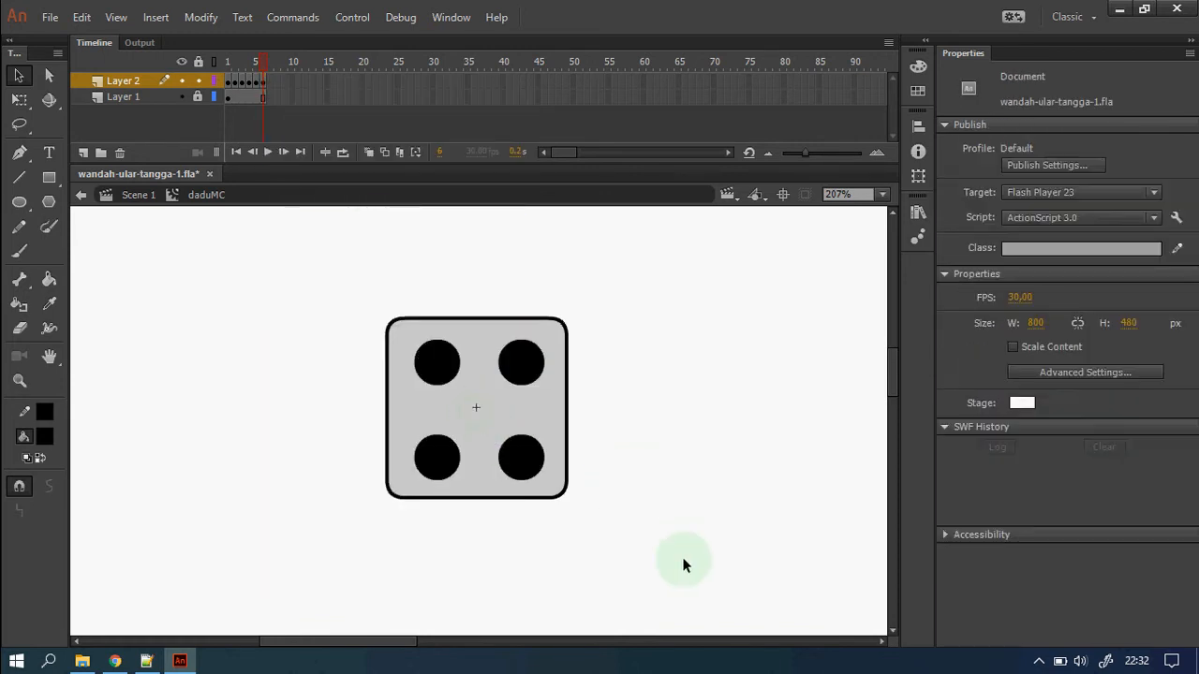
{"action": "mouse_move", "coordinate": [682, 561]}
{"action": "left_mouse_down"}
{"action": "mouse_move", "coordinate": [457, 286]}
{"action": "mouse_move", "coordinate": [480, 298]}
{"action": "left_mouse_up"}
{"action": "key", "text": "Delete"}
{"action": "mouse_move", "coordinate": [523, 548]}
{"action": "left_mouse_down"}
{"action": "mouse_move", "coordinate": [391, 428]}
{"action": "mouse_move", "coordinate": [429, 455]}
{"action": "mouse_move", "coordinate": [430, 414]}
{"action": "mouse_move", "coordinate": [452, 493]}
{"action": "mouse_move", "coordinate": [369, 301]}
{"action": "left_mouse_up"}
{"action": "mouse_move", "coordinate": [441, 378]}
{"action": "left_mouse_down"}
{"action": "mouse_move", "coordinate": [440, 362]}
{"action": "mouse_move", "coordinate": [440, 372]}
{"action": "left_mouse_up"}
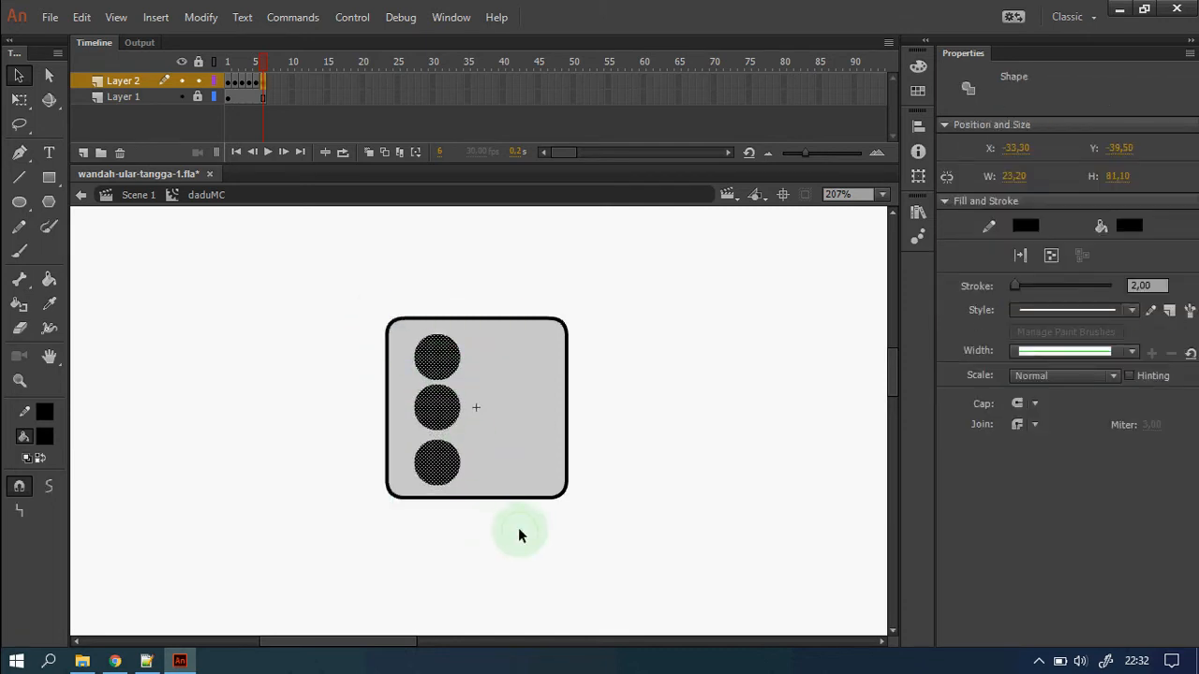
{"action": "left_click_drag", "start_coordinate": [520, 535], "coordinate": [382, 380]}
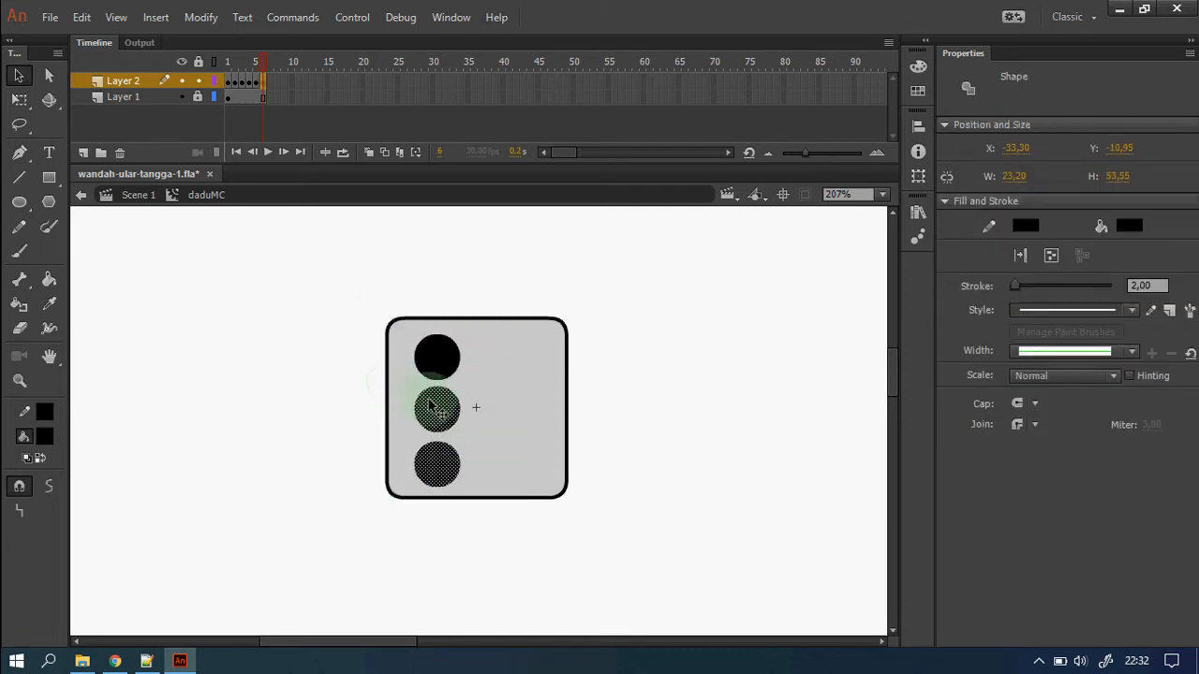
{"action": "left_click_drag", "start_coordinate": [553, 549], "coordinate": [346, 290]}
{"action": "left_click_drag", "start_coordinate": [429, 379], "coordinate": [514, 371]}
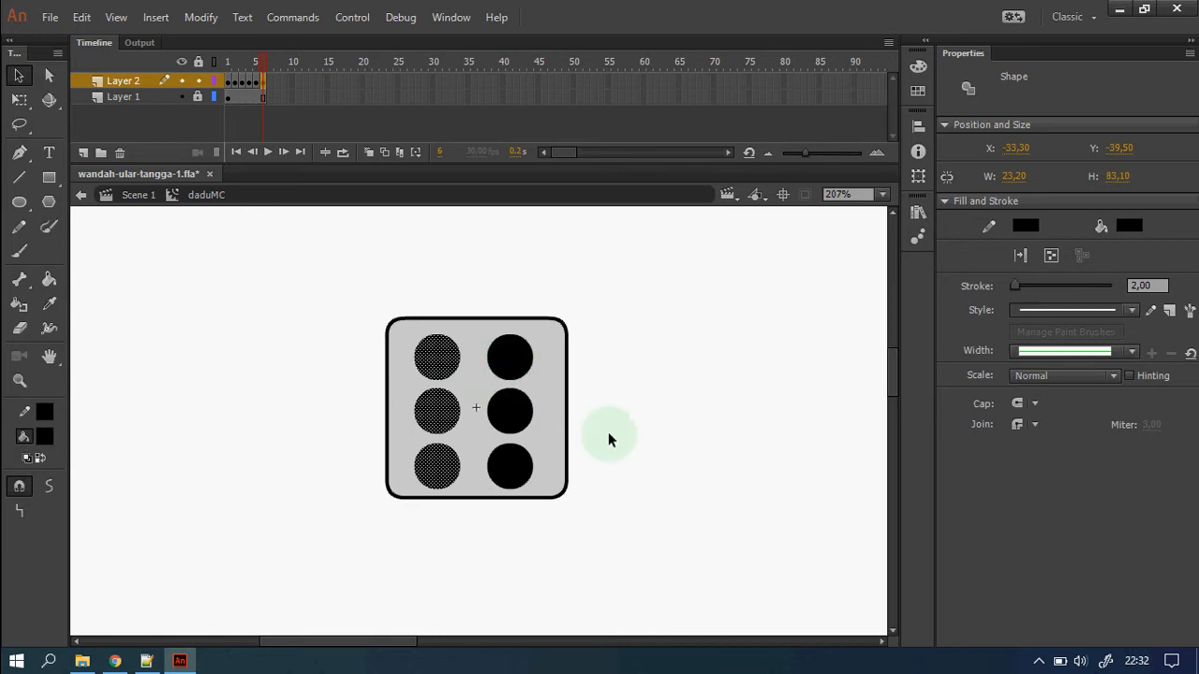
{"action": "left_click", "coordinate": [631, 514]}
{"action": "left_click_drag", "start_coordinate": [648, 546], "coordinate": [209, 276]}
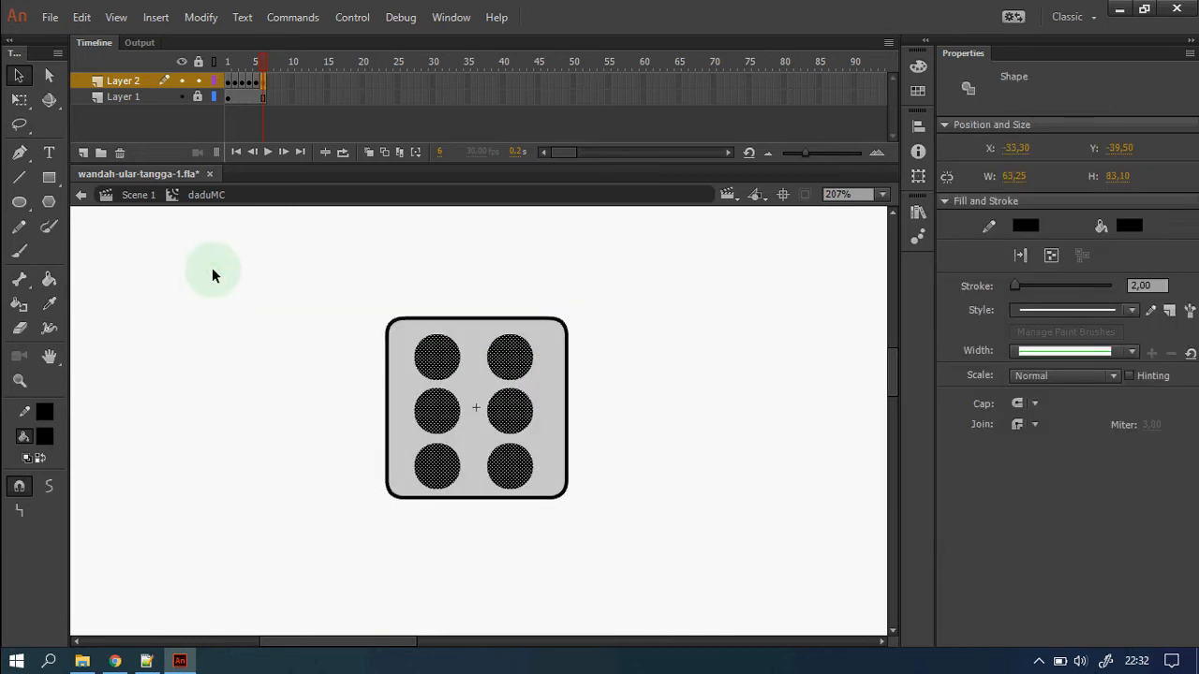
{"action": "left_click", "coordinate": [716, 485]}
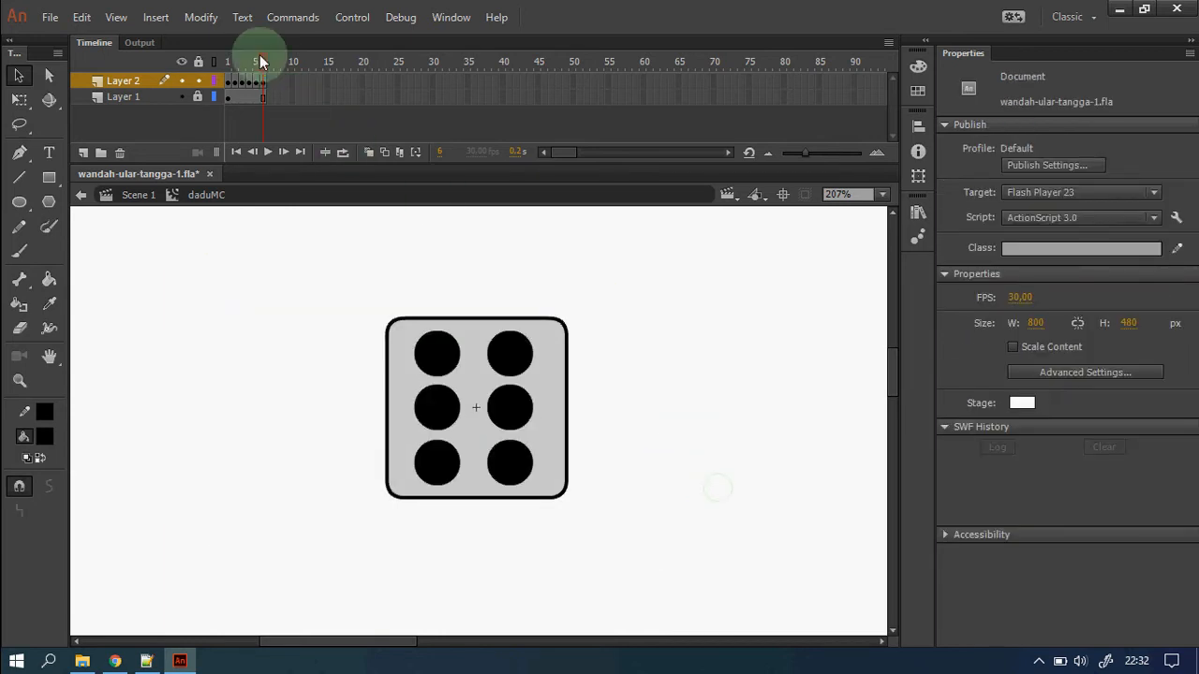
Return the die to frame 1, go back to Scene 1 and delete the die instance.
{"action": "mouse_move", "coordinate": [260, 59]}
{"action": "left_mouse_down"}
{"action": "mouse_move", "coordinate": [227, 59]}
{"action": "mouse_move", "coordinate": [264, 71]}
{"action": "left_mouse_up"}
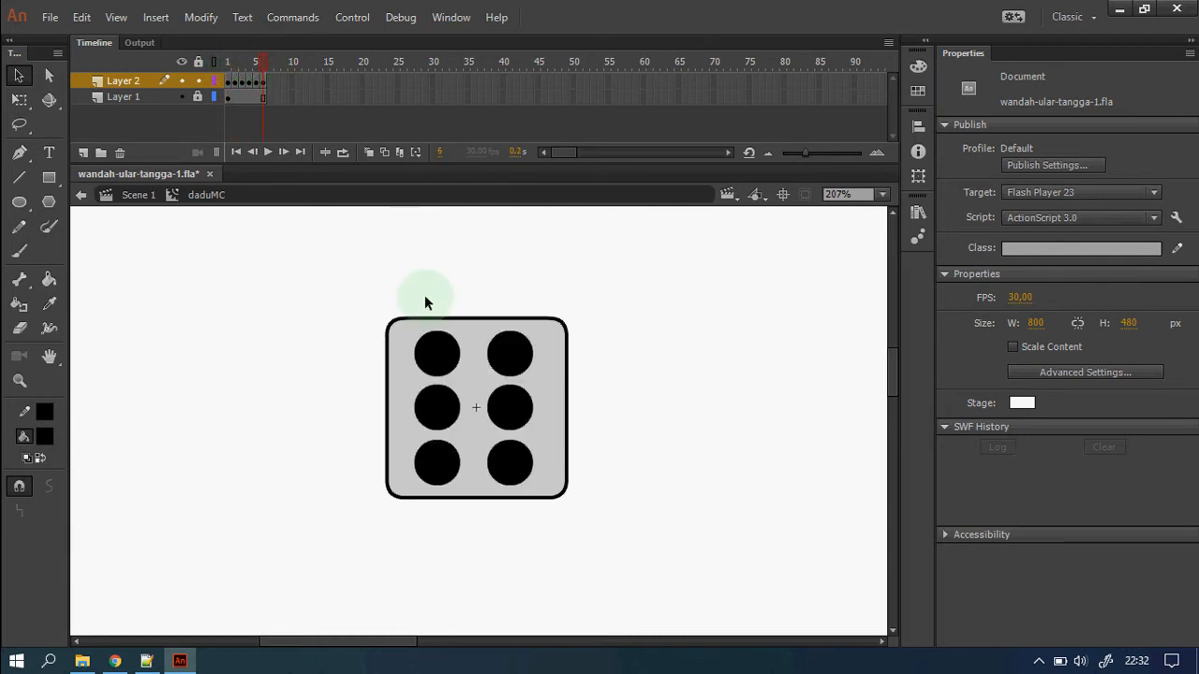
{"action": "left_click", "coordinate": [136, 195]}
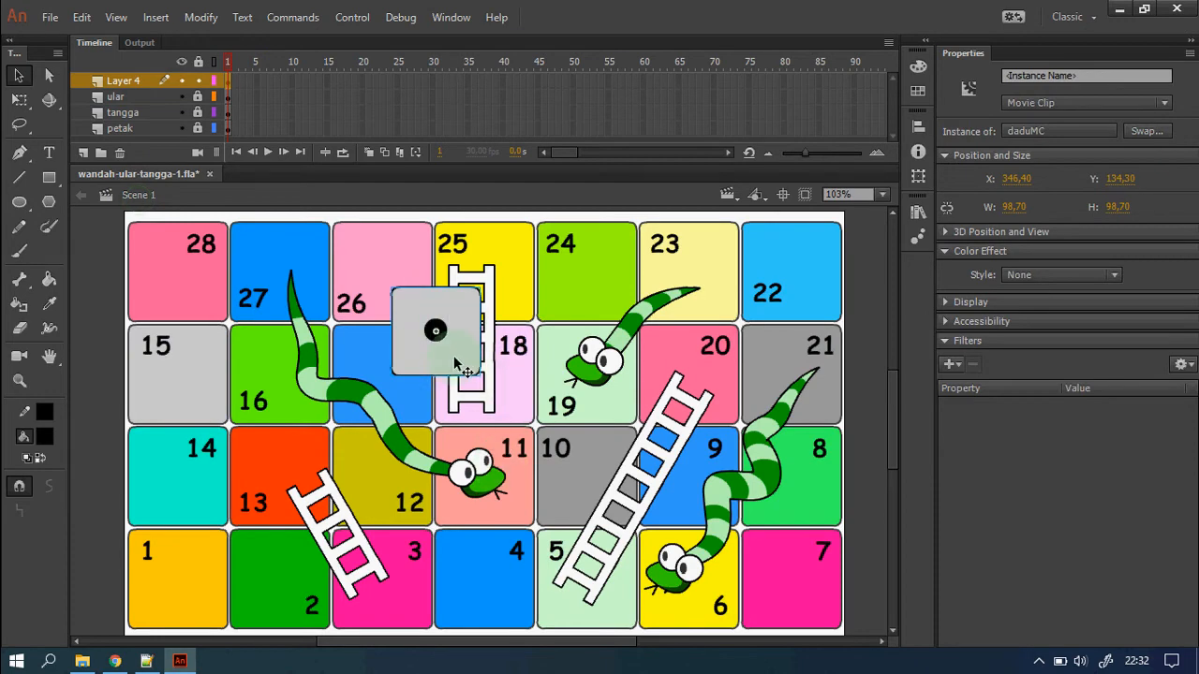
{"action": "key", "text": "Delete"}
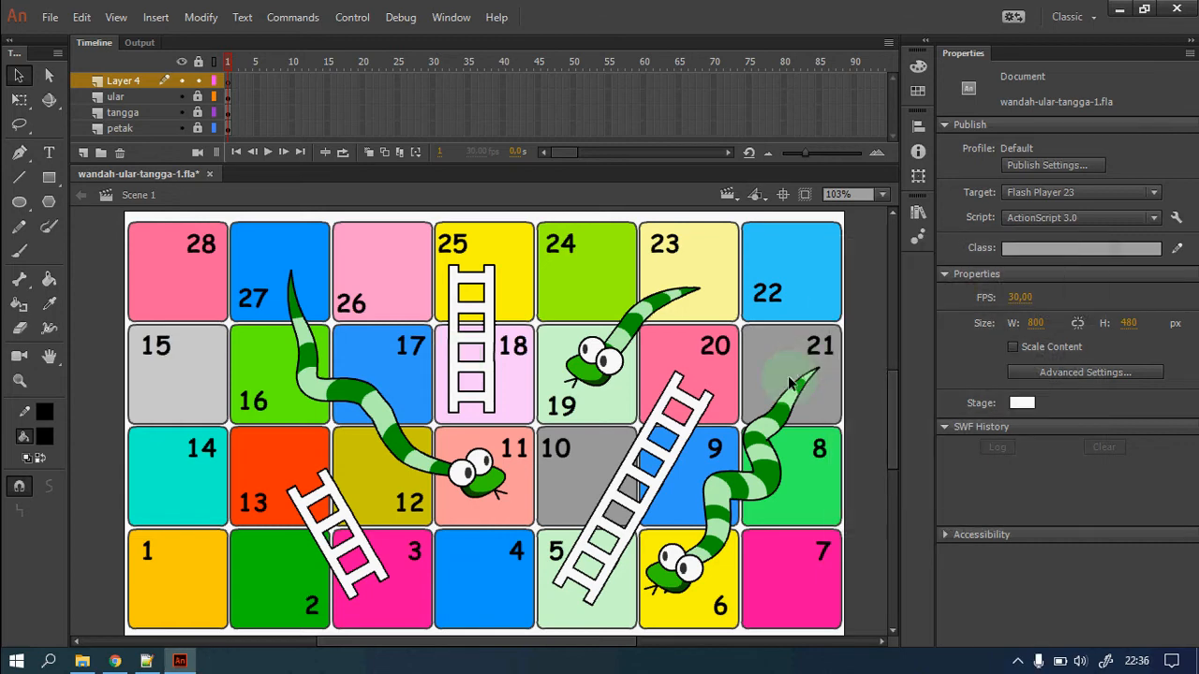
Draw a large light-orange rounded rectangle with a black outline across the board's centre.
{"action": "left_click", "coordinate": [871, 454]}
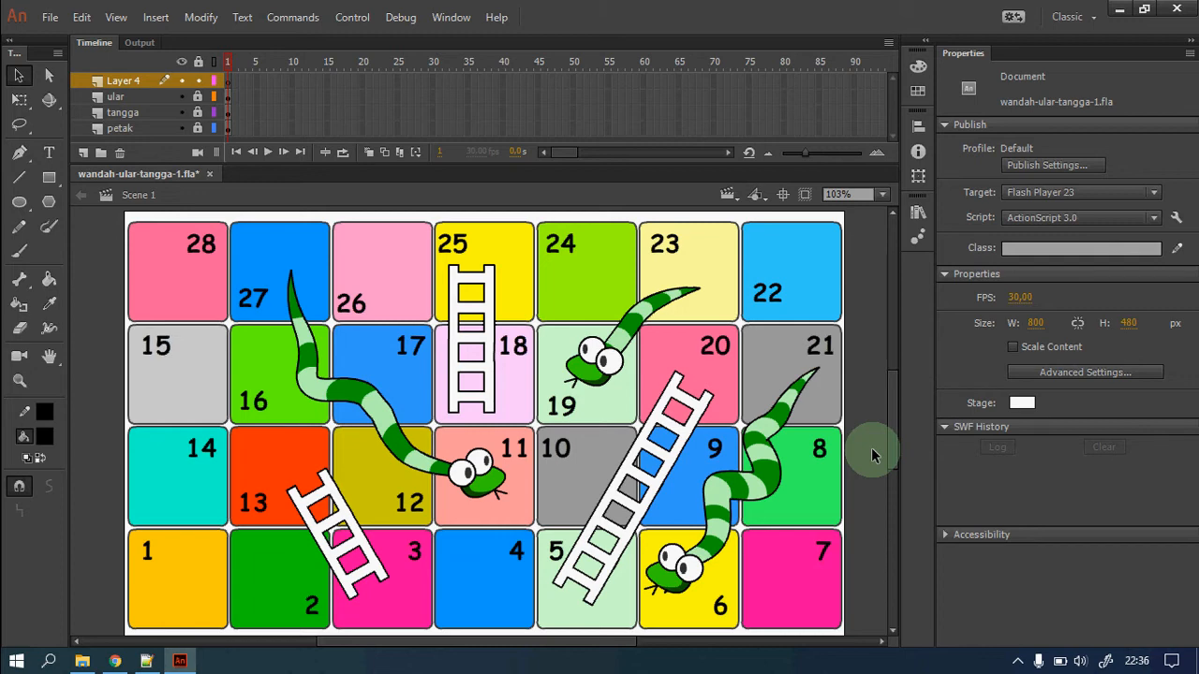
{"action": "left_click", "coordinate": [49, 178]}
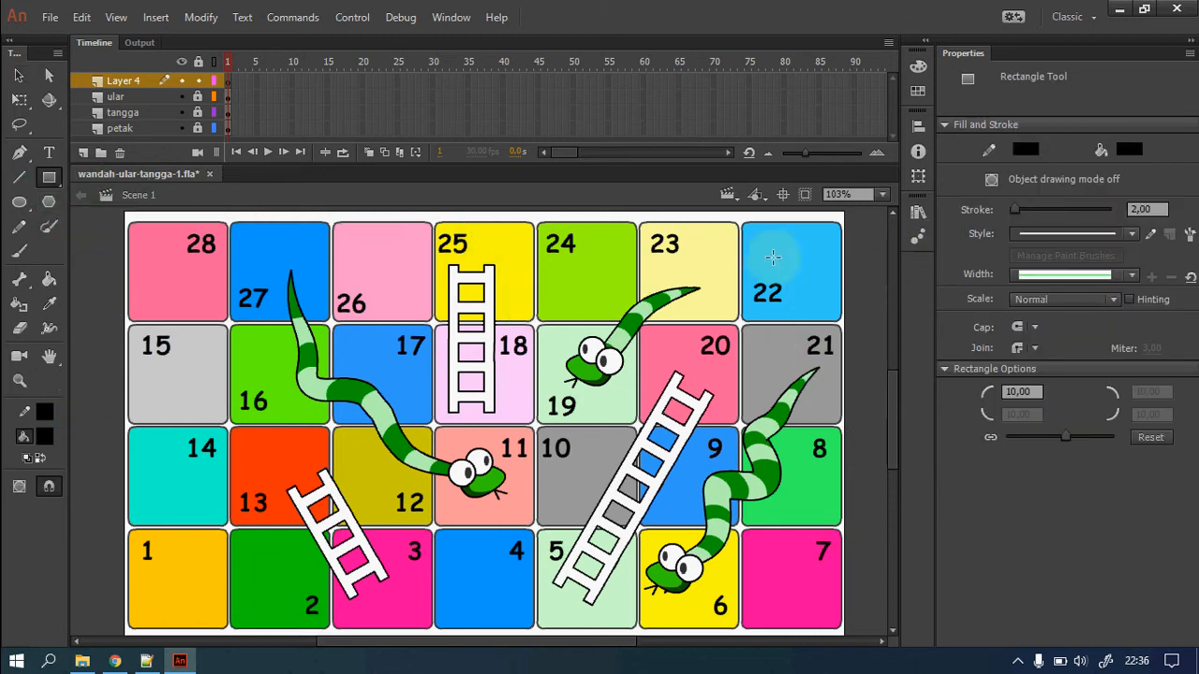
{"action": "left_click", "coordinate": [44, 436]}
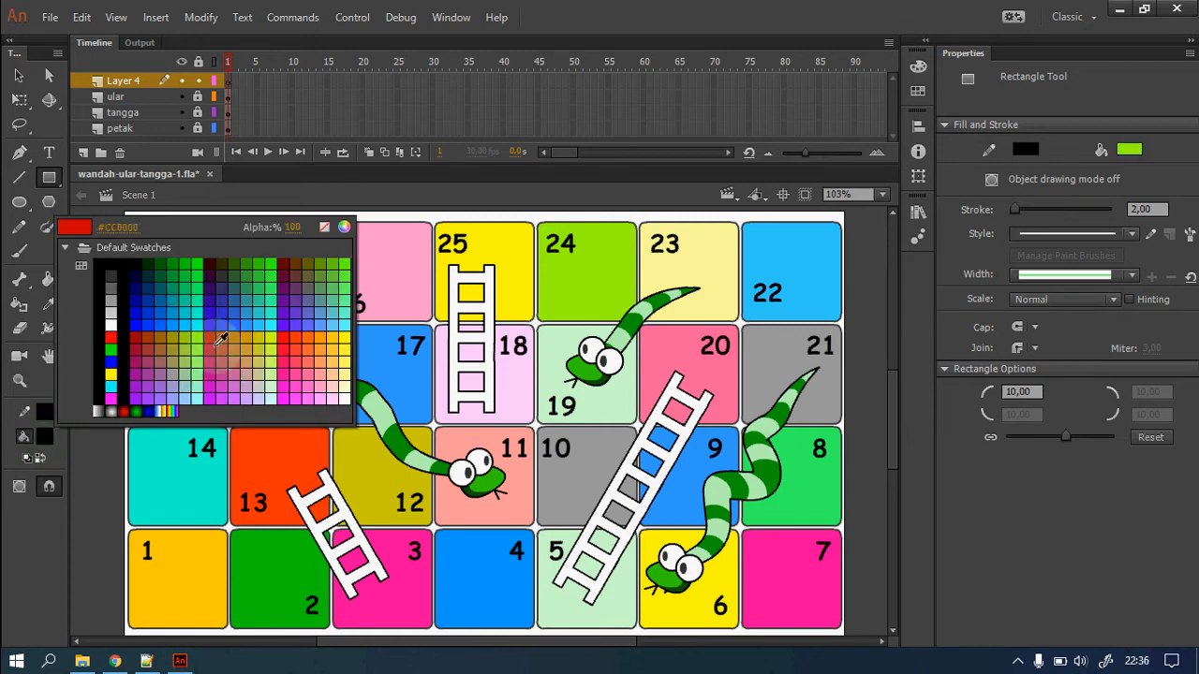
{"action": "left_click", "coordinate": [323, 335]}
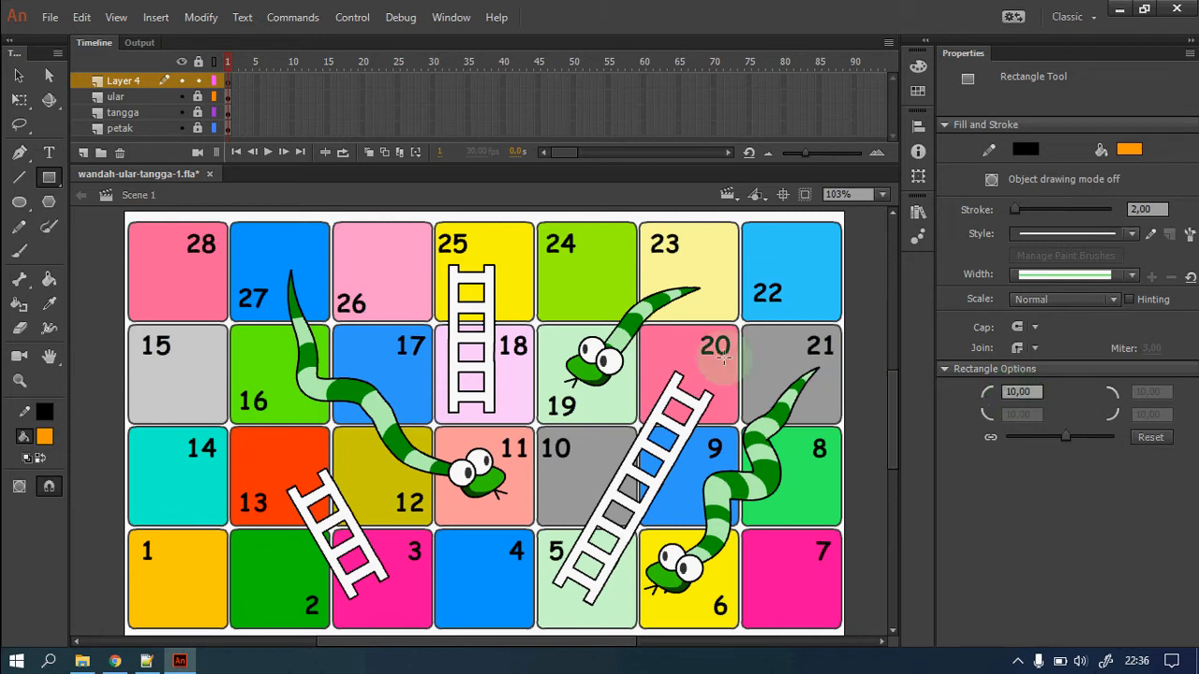
{"action": "left_click_drag", "start_coordinate": [356, 291], "coordinate": [630, 494]}
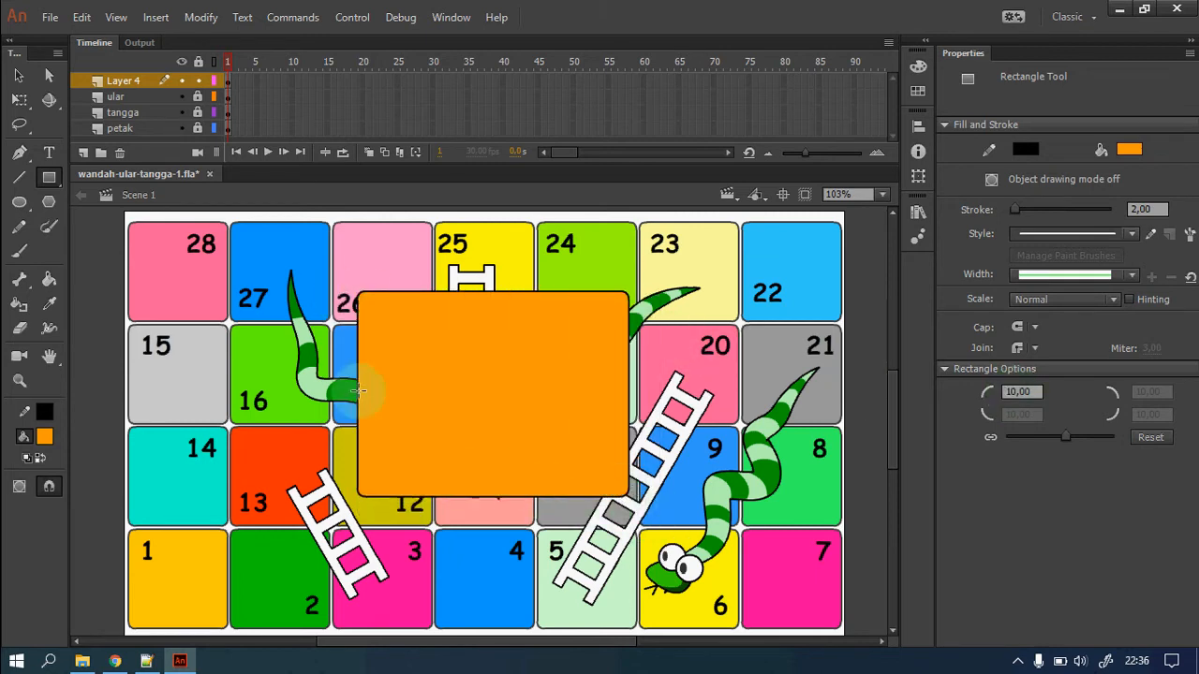
{"action": "left_click", "coordinate": [19, 75]}
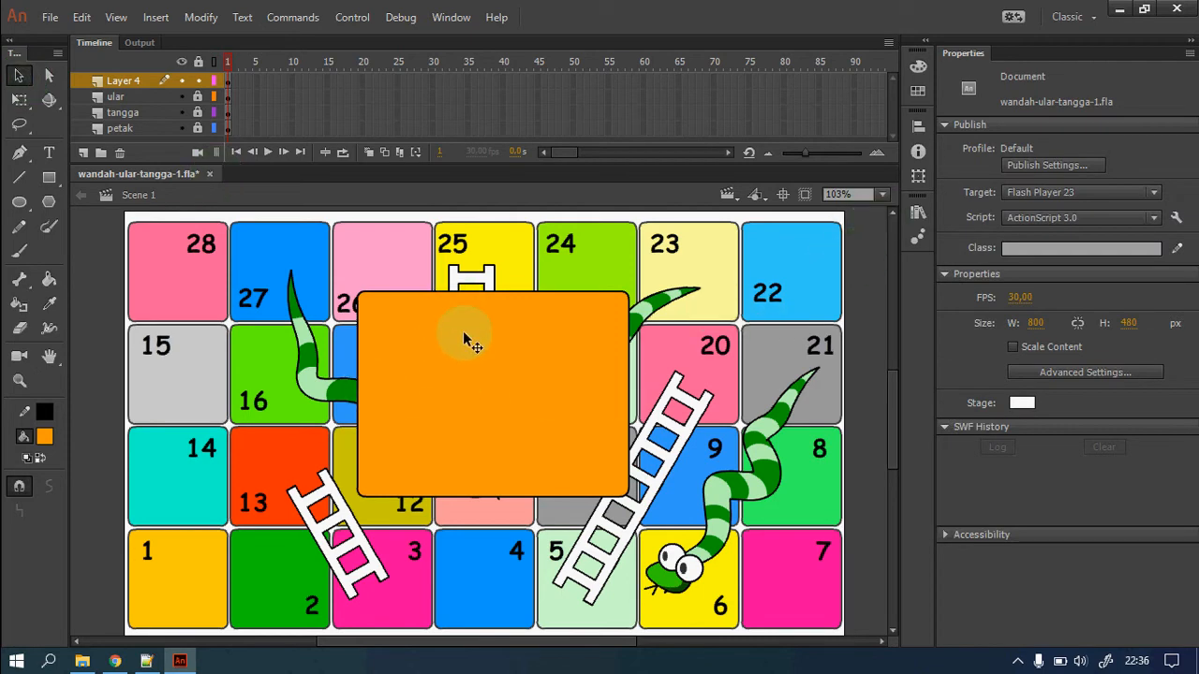
Drag the bidakMC red pawn from the Library onto the orange panel.
{"action": "left_click", "coordinate": [918, 212]}
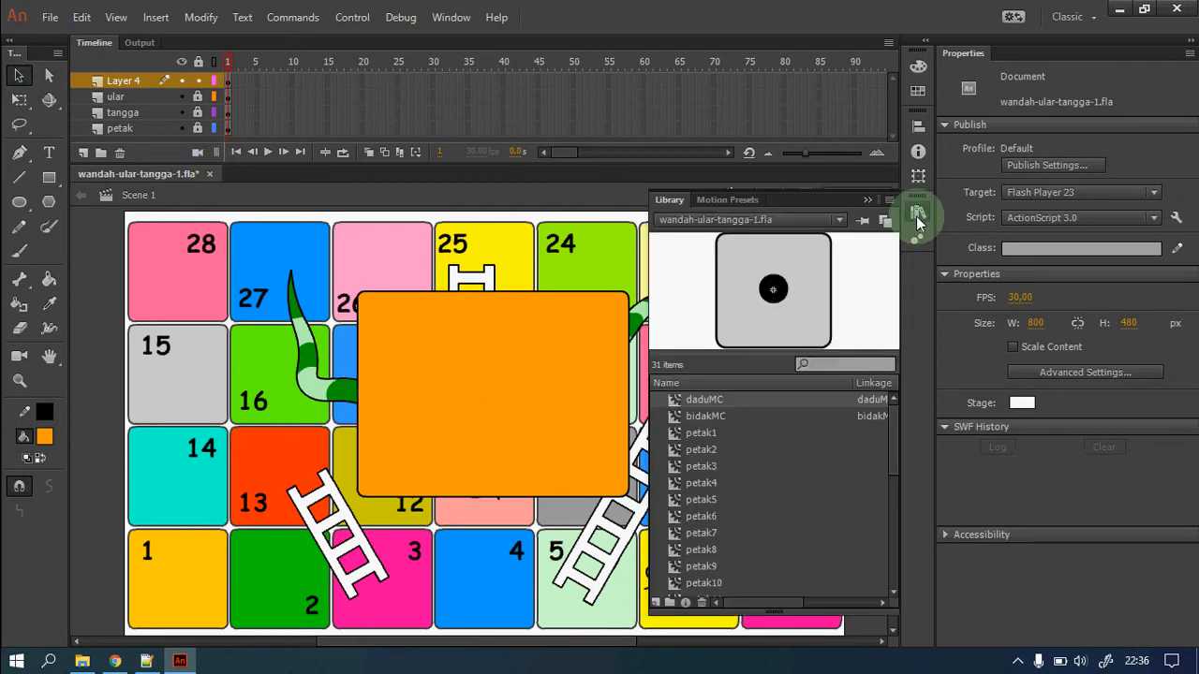
{"action": "left_click", "coordinate": [811, 415]}
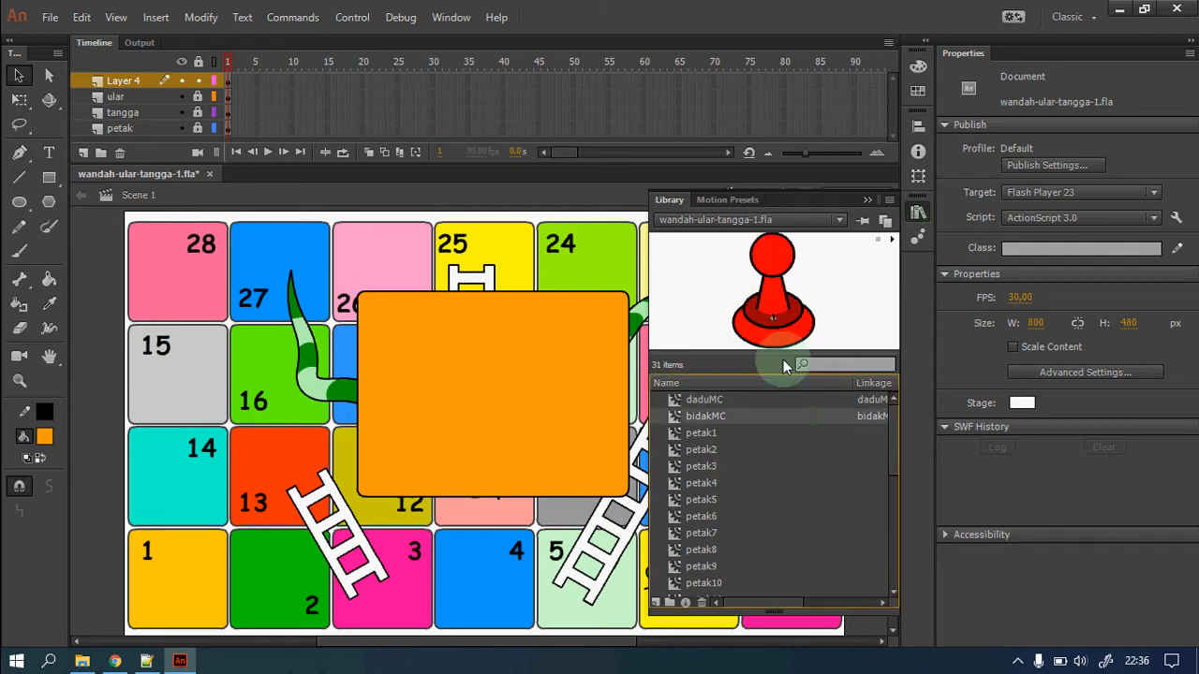
{"action": "left_click_drag", "start_coordinate": [784, 335], "coordinate": [517, 371]}
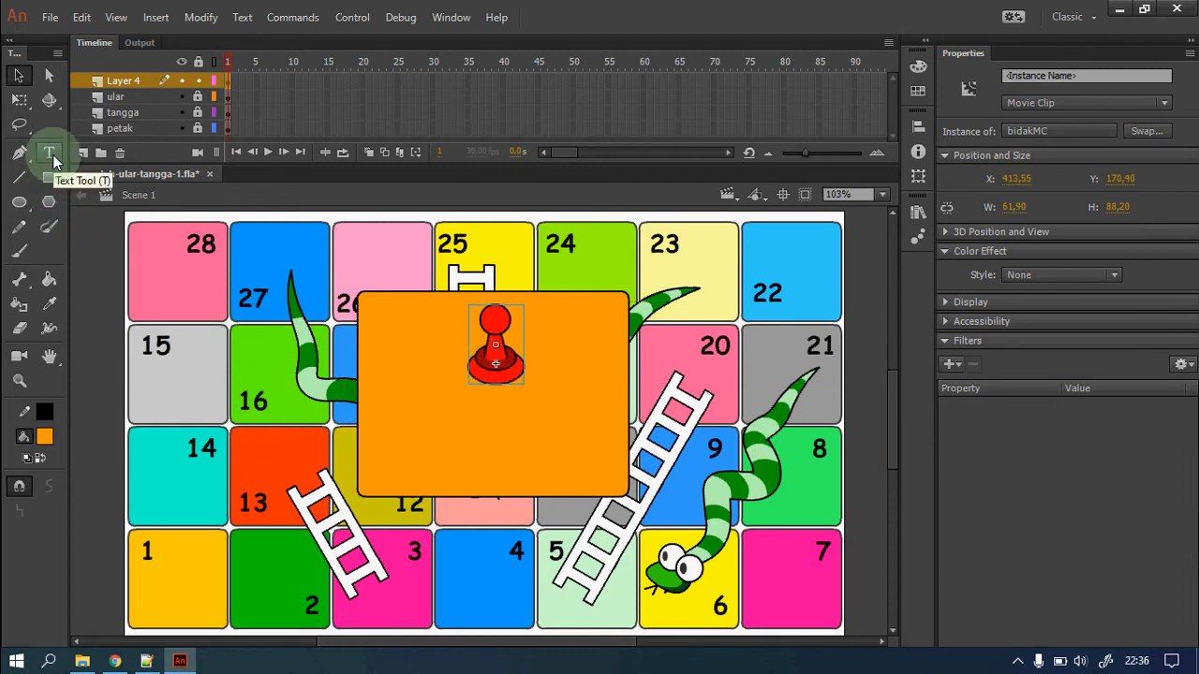
Set the Text tool to Dynamic Text and embed all Comic Sans MS Bold glyphs.
{"action": "left_click", "coordinate": [50, 156]}
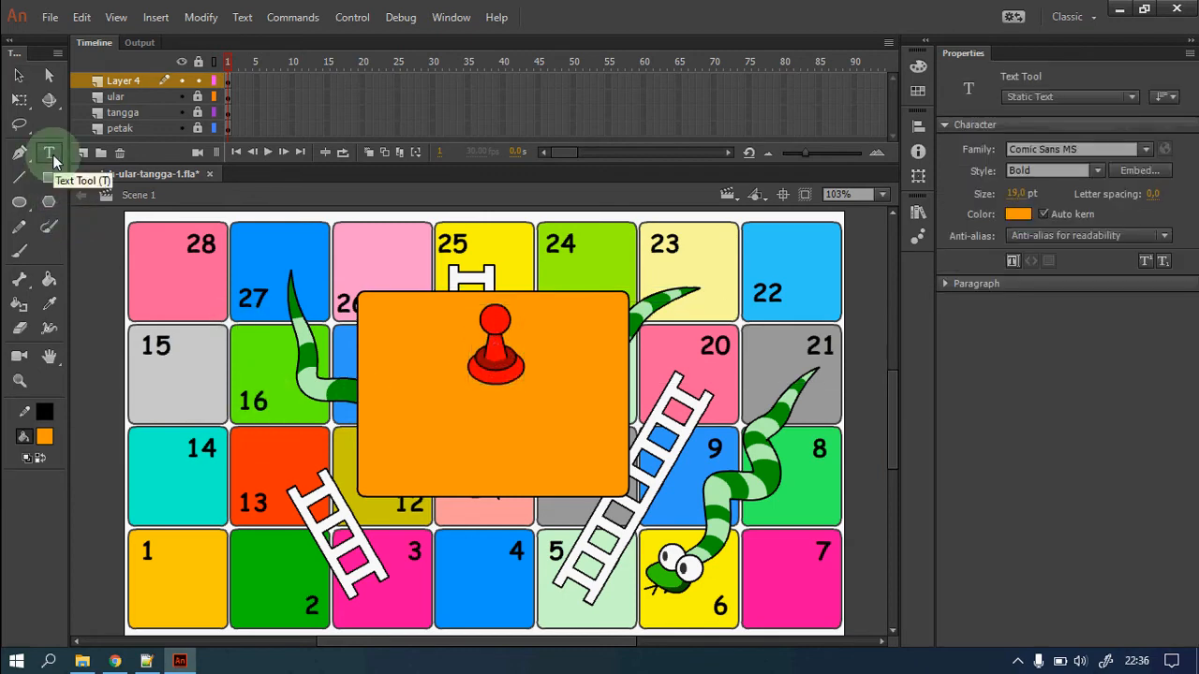
{"action": "left_click", "coordinate": [1134, 99]}
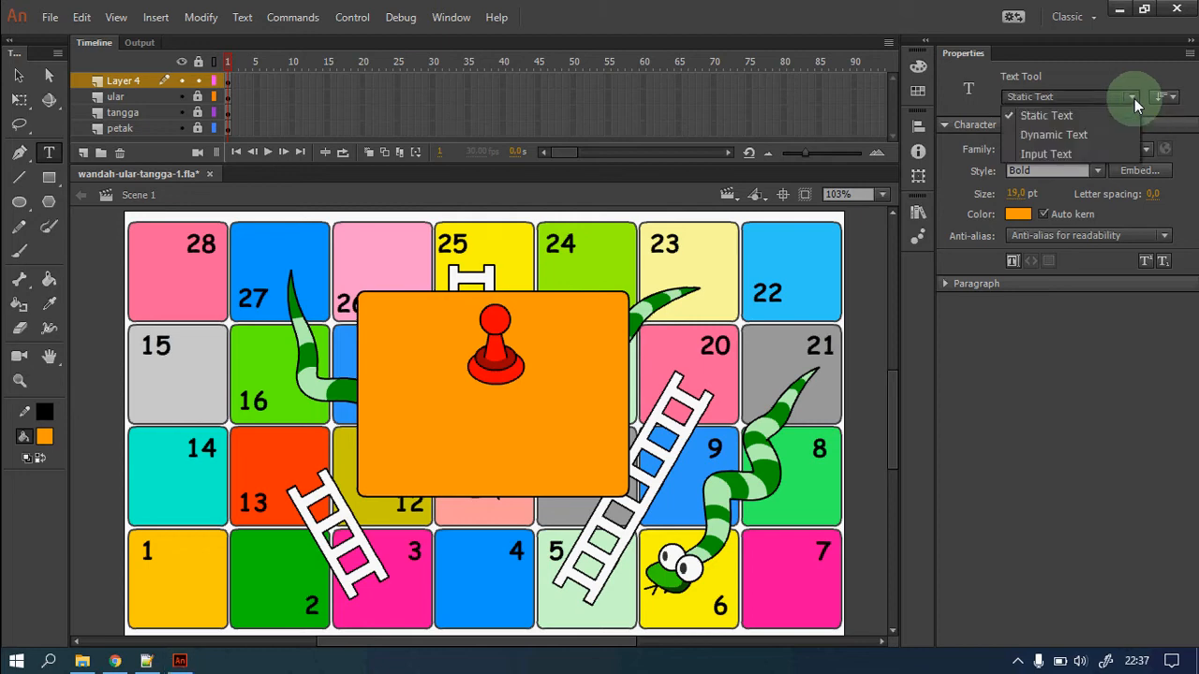
{"action": "left_click", "coordinate": [1077, 136]}
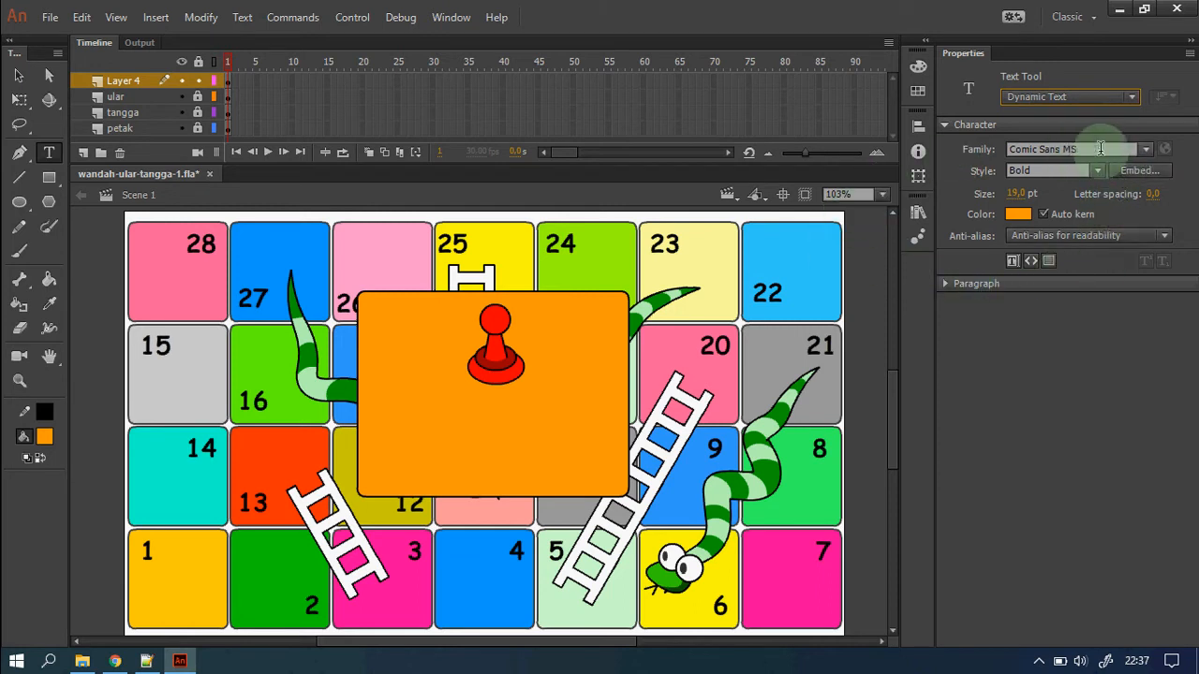
{"action": "left_click", "coordinate": [1140, 175]}
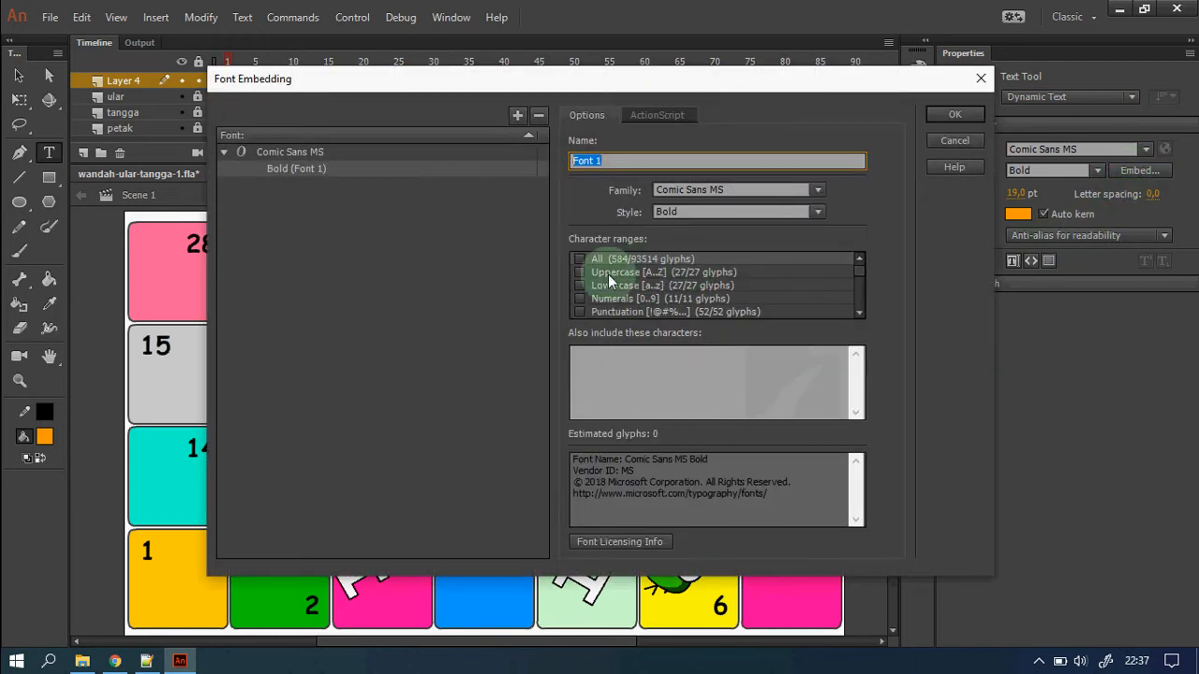
{"action": "left_click", "coordinate": [581, 260]}
{"action": "left_click", "coordinate": [581, 260]}
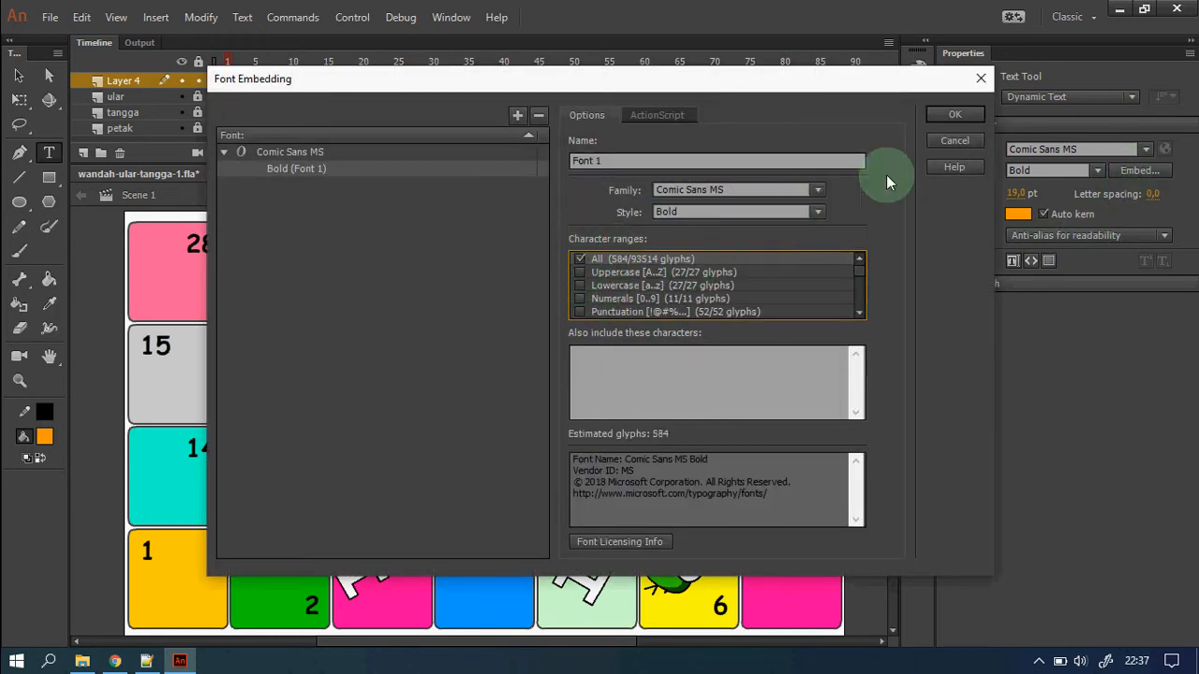
Confirm font embedding and create the 'Nama Pemain' text field below the pawn.
{"action": "left_click", "coordinate": [954, 115]}
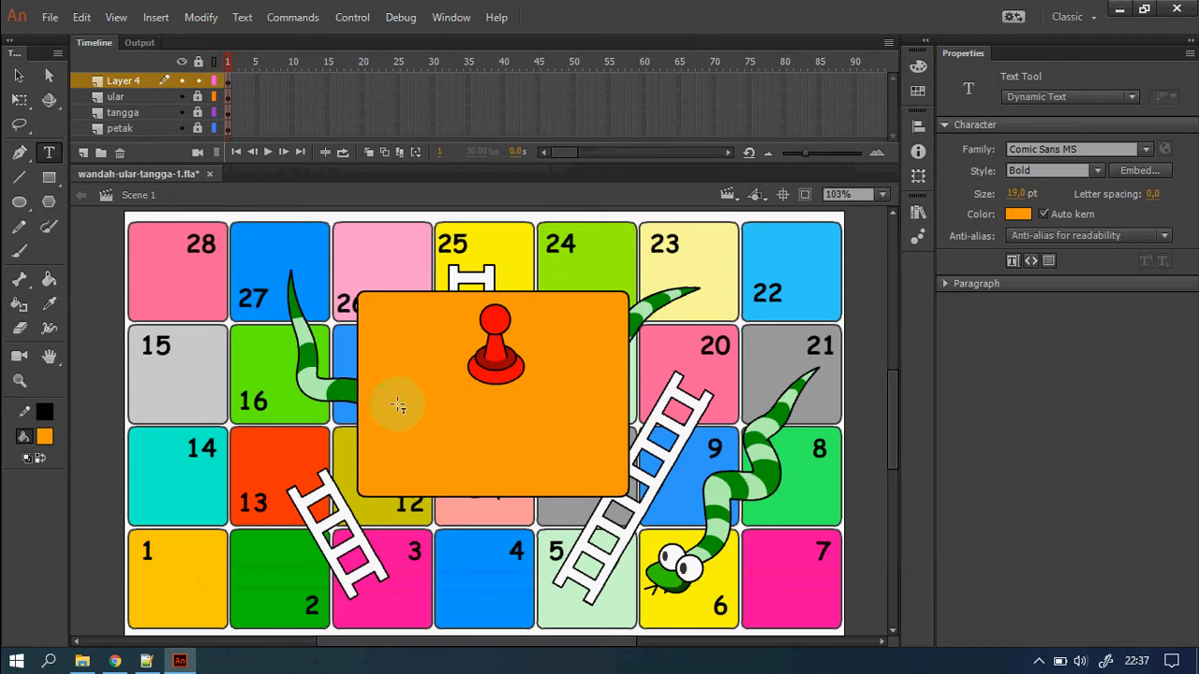
{"action": "left_click_drag", "start_coordinate": [384, 382], "coordinate": [609, 406]}
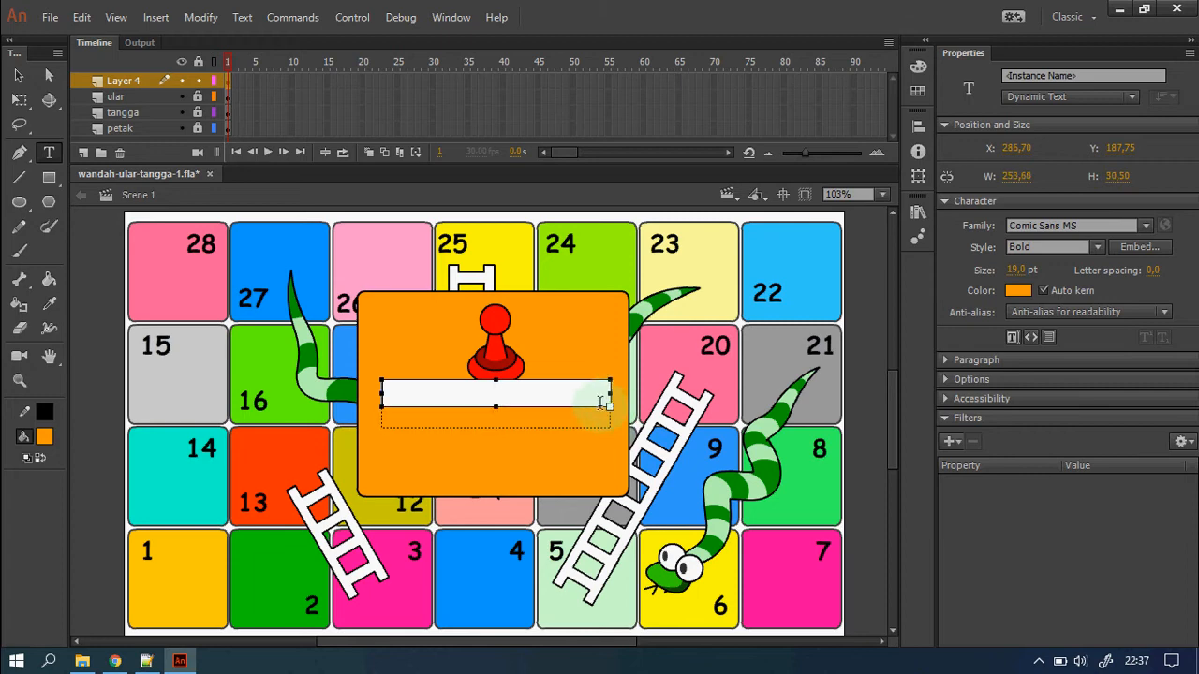
{"action": "left_click", "coordinate": [19, 75]}
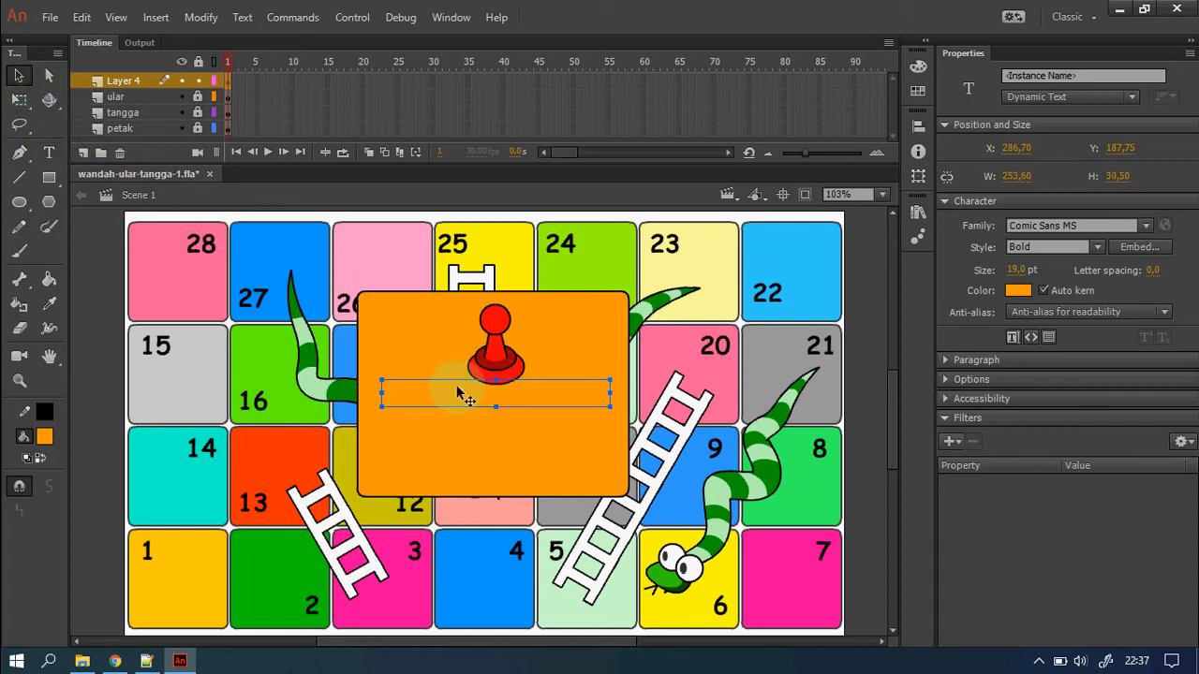
{"action": "left_click_drag", "start_coordinate": [530, 401], "coordinate": [522, 412]}
{"action": "double_click", "coordinate": [522, 412]}
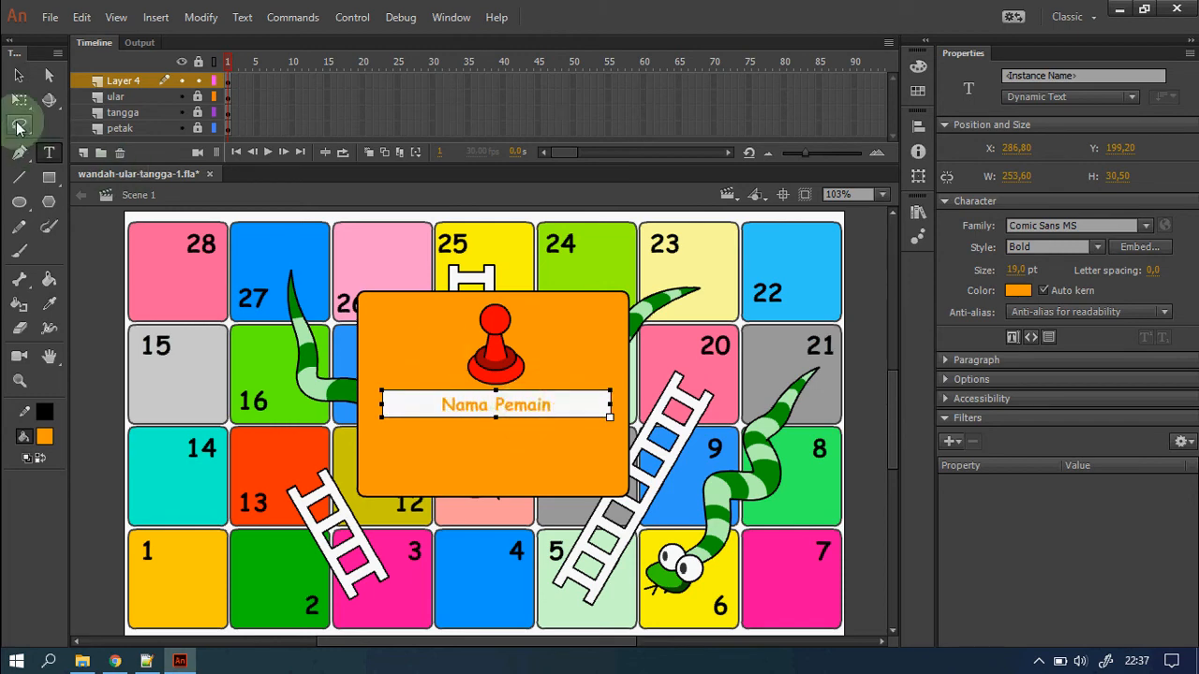
Make the Nama Pemain text black (#000000) and enlarge it from 19 to 21 pt.
{"action": "left_click", "coordinate": [18, 75]}
{"action": "left_click", "coordinate": [1017, 291]}
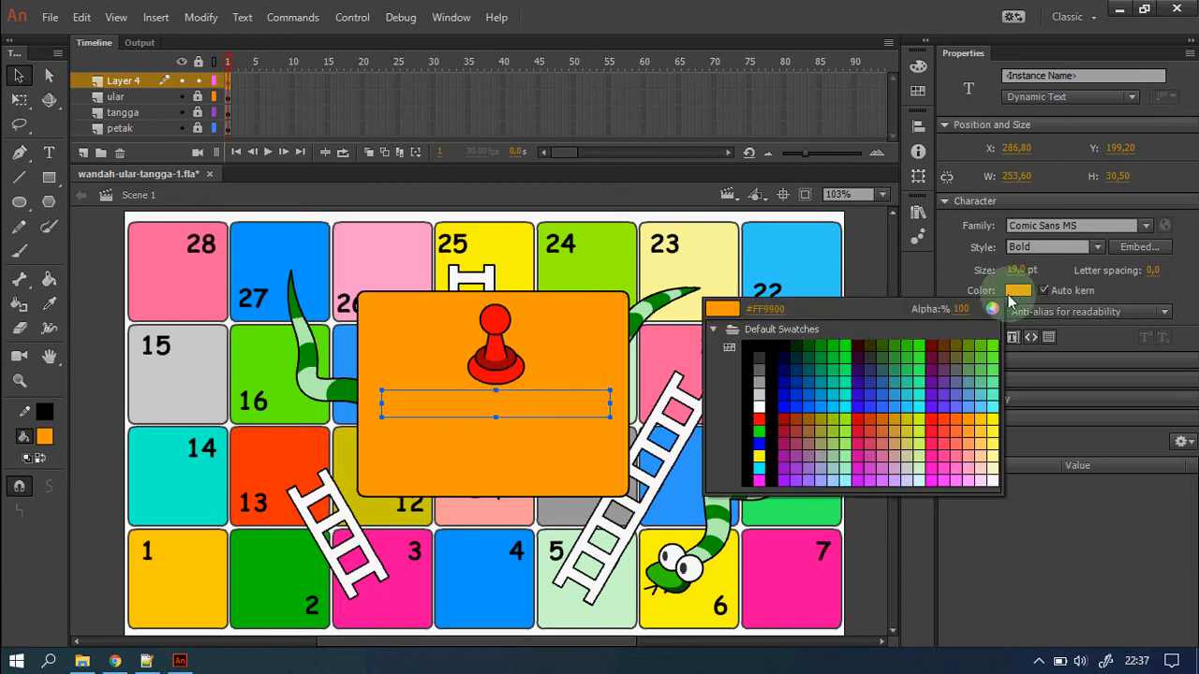
{"action": "left_click", "coordinate": [761, 344]}
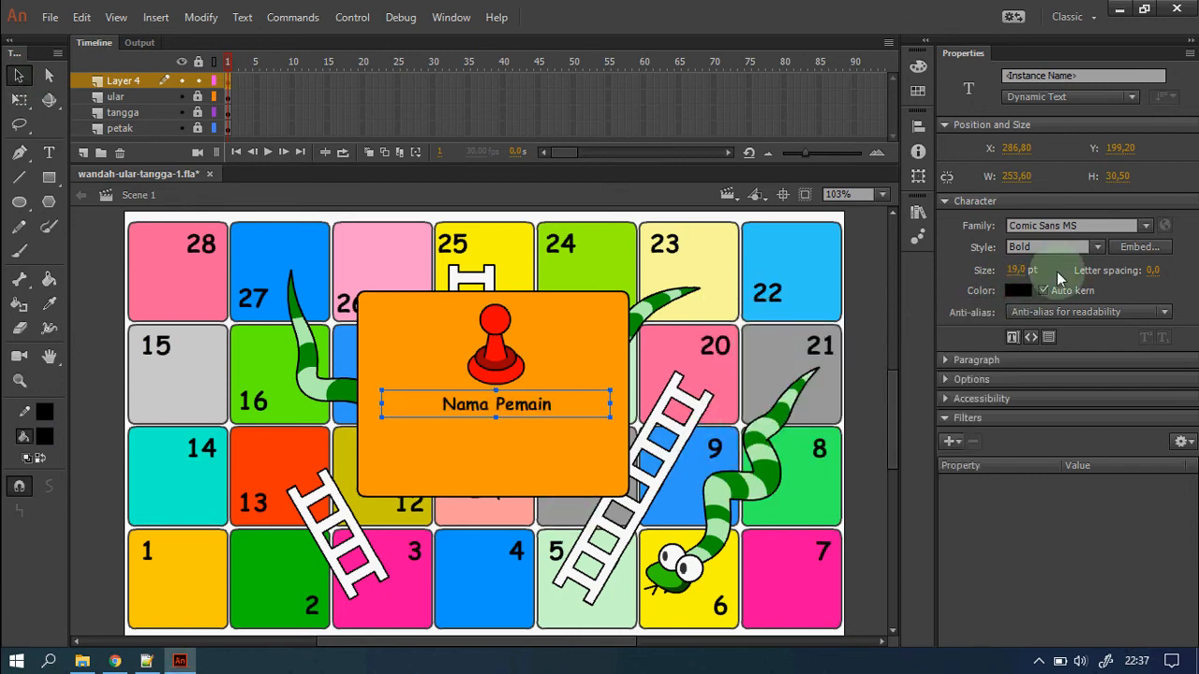
{"action": "left_click_drag", "start_coordinate": [1019, 276], "coordinate": [1013, 268]}
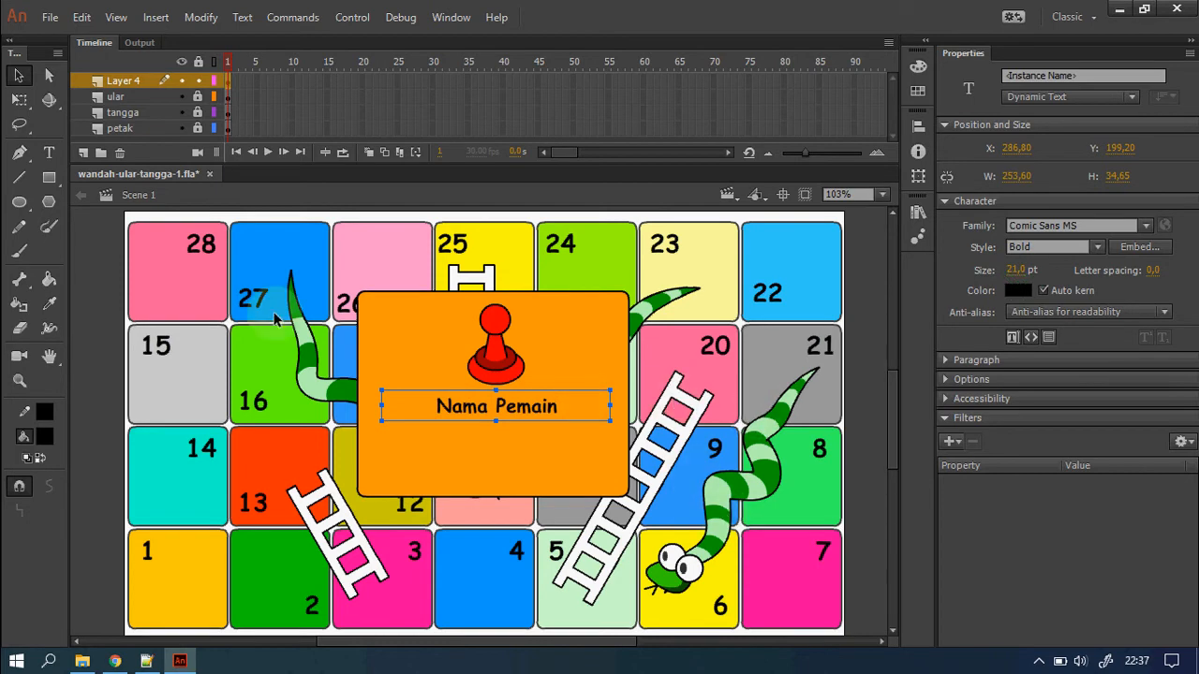
{"action": "left_click", "coordinate": [54, 184]}
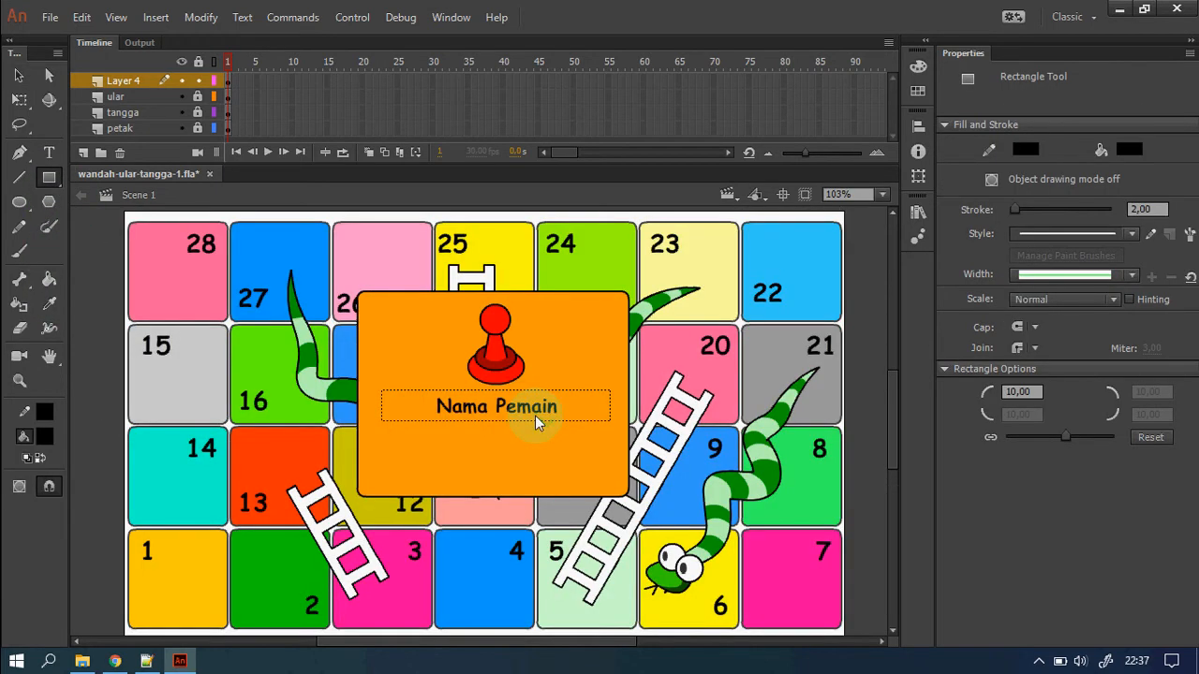
Hide the petak, tangga and ular layers and draw a blue rounded rectangle below the panel.
{"action": "left_click", "coordinate": [183, 128]}
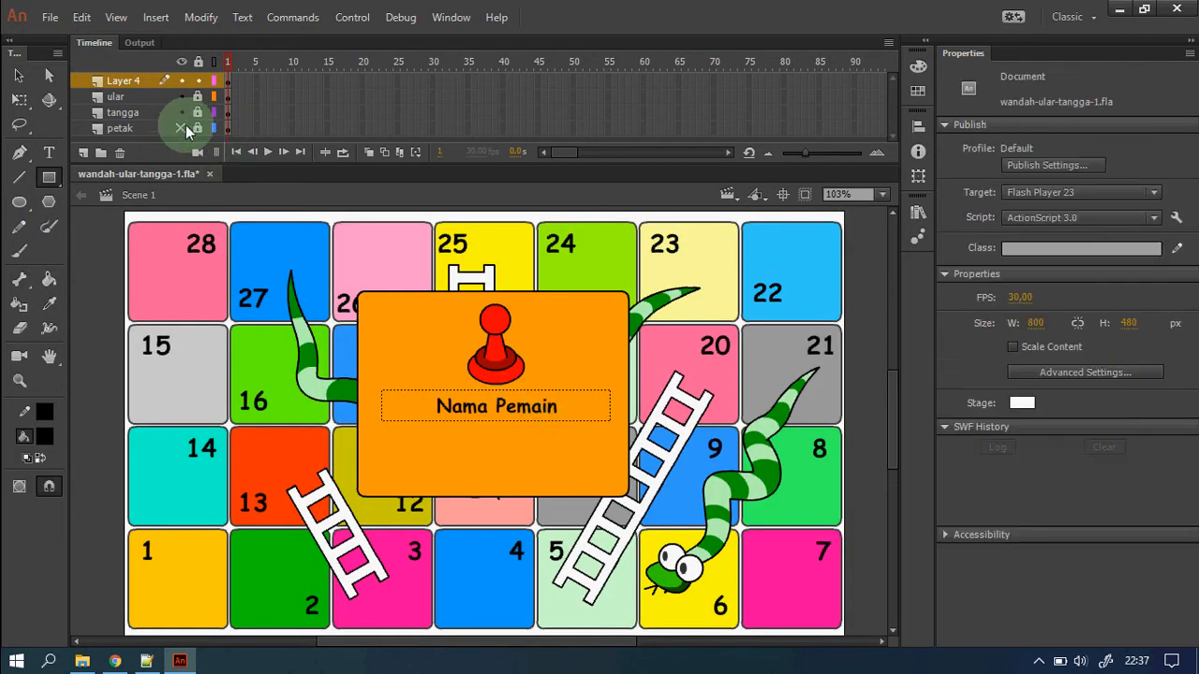
{"action": "left_click", "coordinate": [181, 96]}
{"action": "left_click", "coordinate": [182, 113]}
{"action": "scroll", "coordinate": [661, 449], "scroll_direction": "down", "scroll_amount": 3}
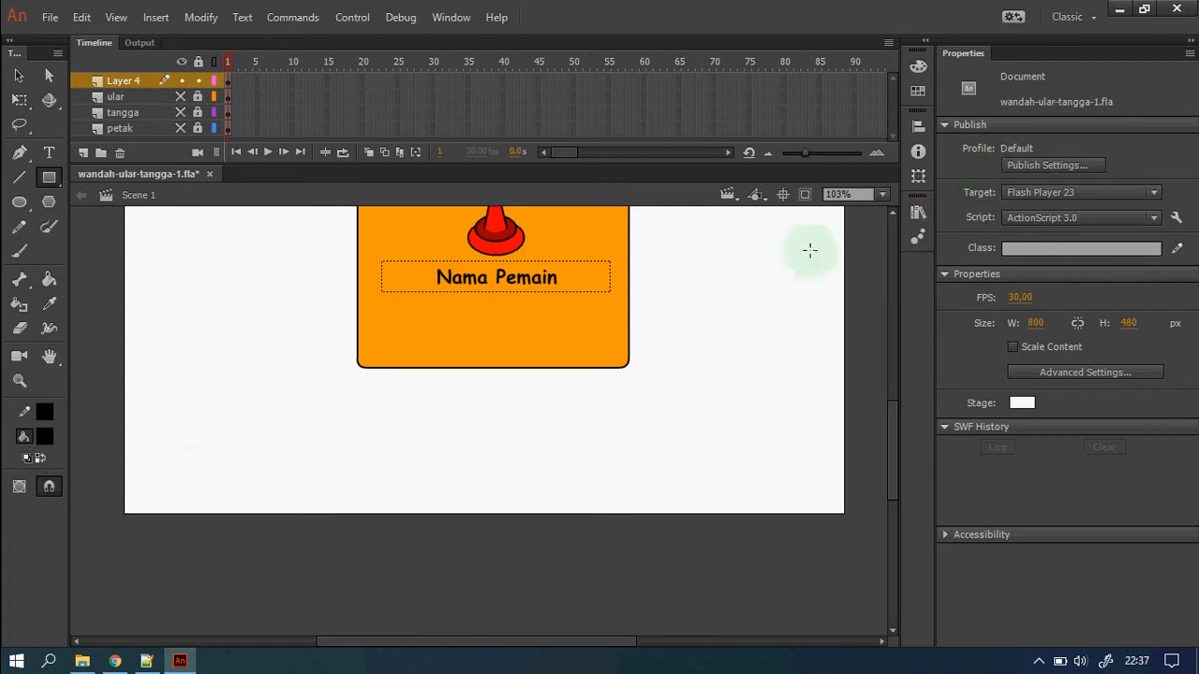
{"action": "left_click", "coordinate": [44, 434]}
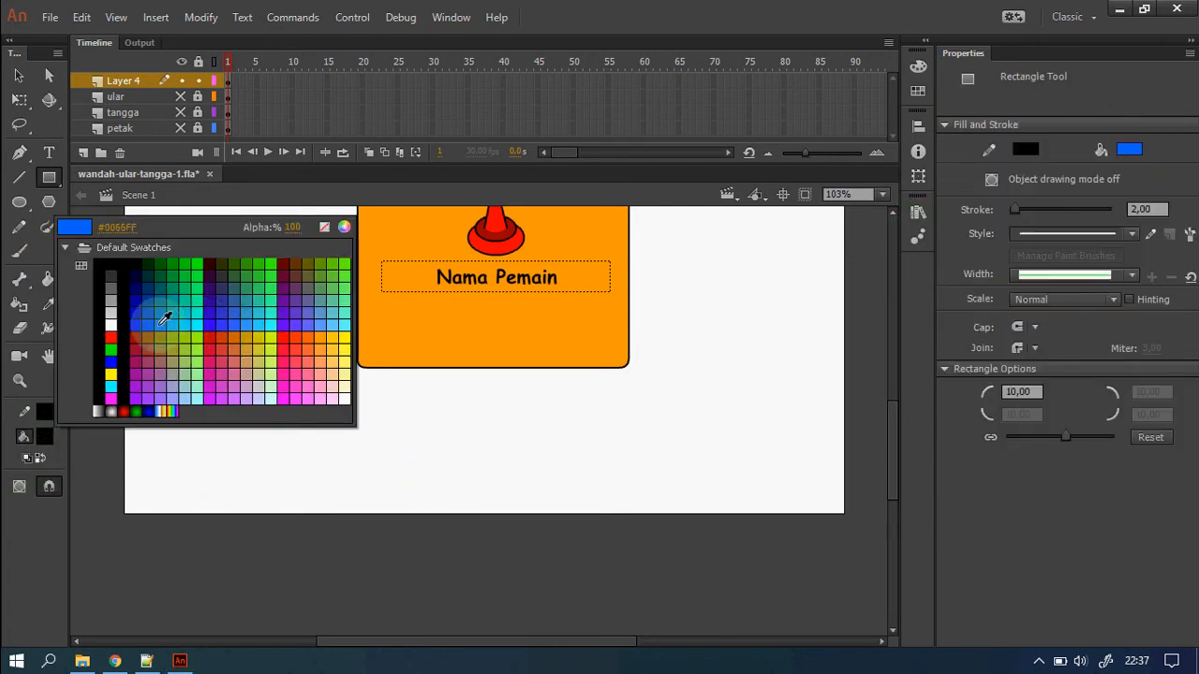
{"action": "left_click", "coordinate": [159, 323]}
{"action": "mouse_move", "coordinate": [256, 418]}
{"action": "left_mouse_down"}
{"action": "mouse_move", "coordinate": [371, 463]}
{"action": "mouse_move", "coordinate": [409, 459]}
{"action": "left_mouse_up"}
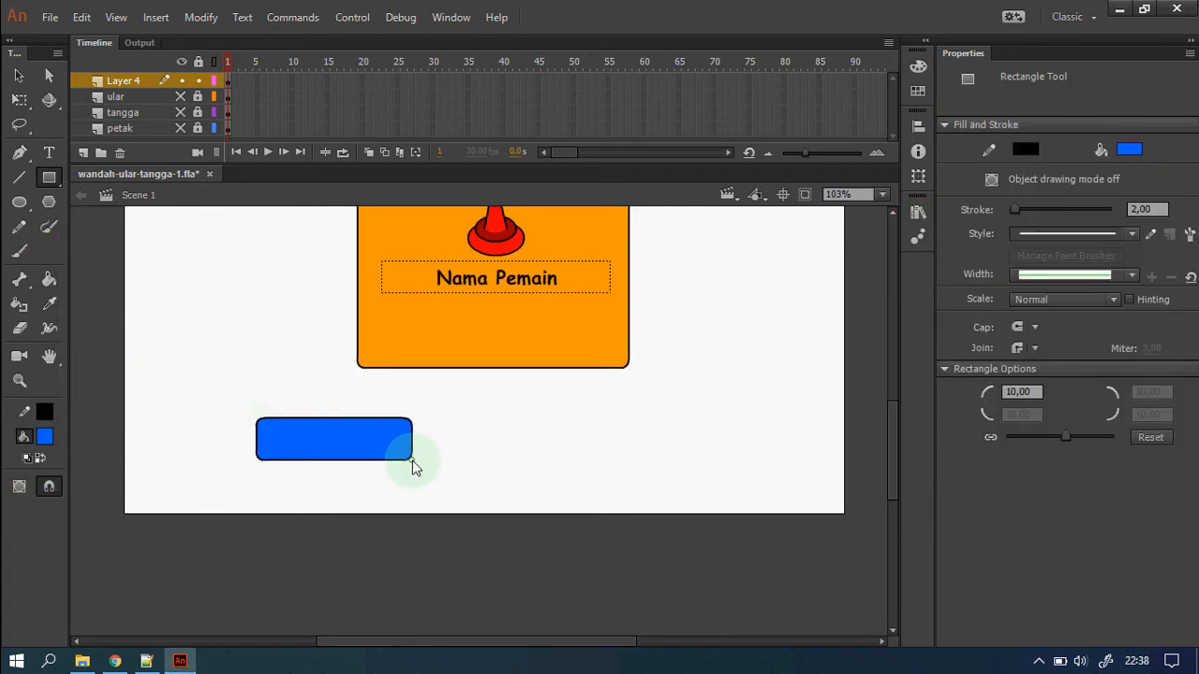
Add white static text 'Lempar Dadu' centred on the blue rectangle.
{"action": "left_click", "coordinate": [49, 151]}
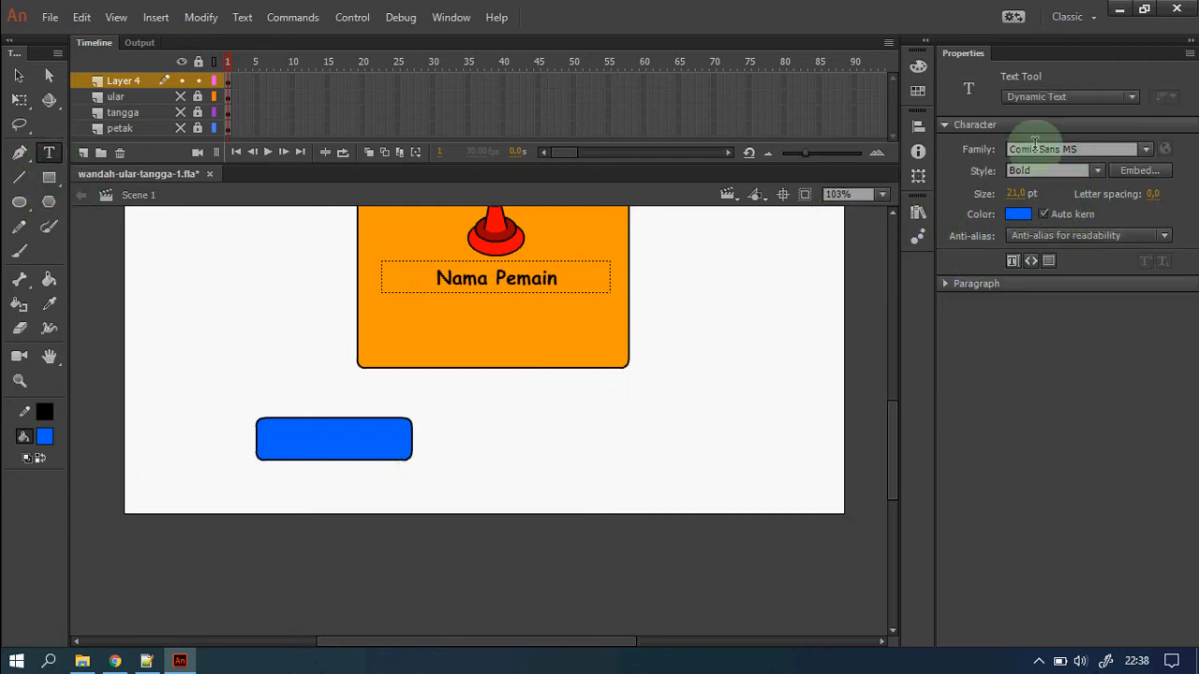
{"action": "left_click", "coordinate": [1133, 96]}
{"action": "left_click", "coordinate": [1062, 116]}
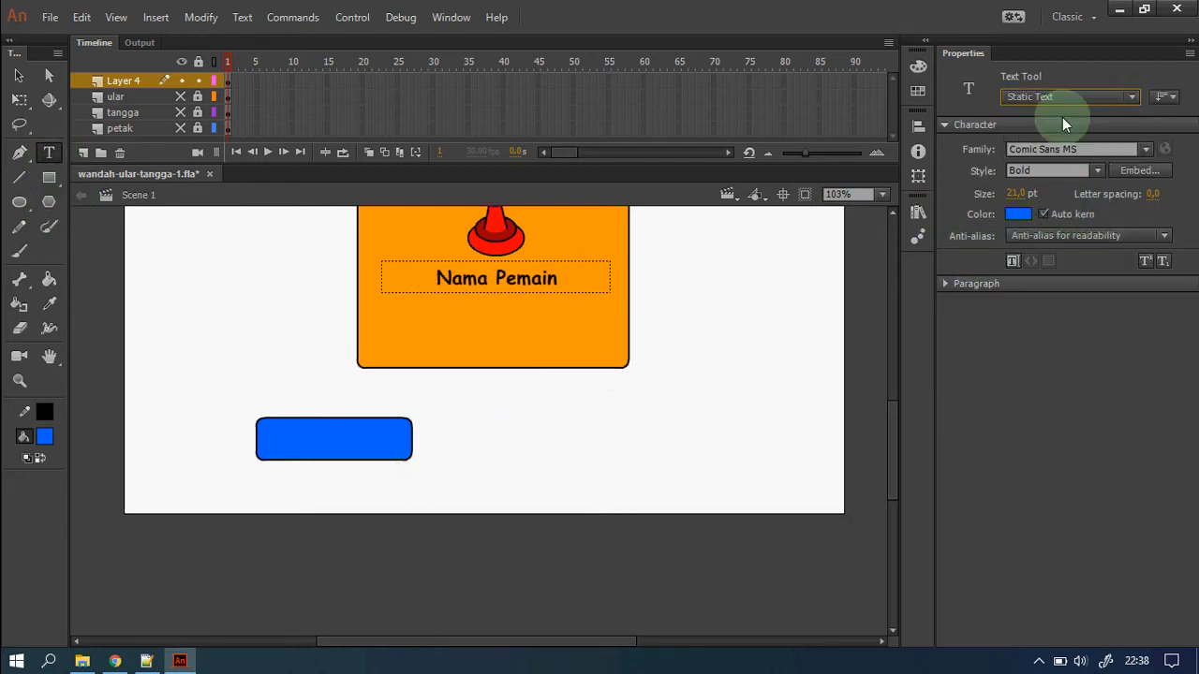
{"action": "left_click", "coordinate": [1027, 216]}
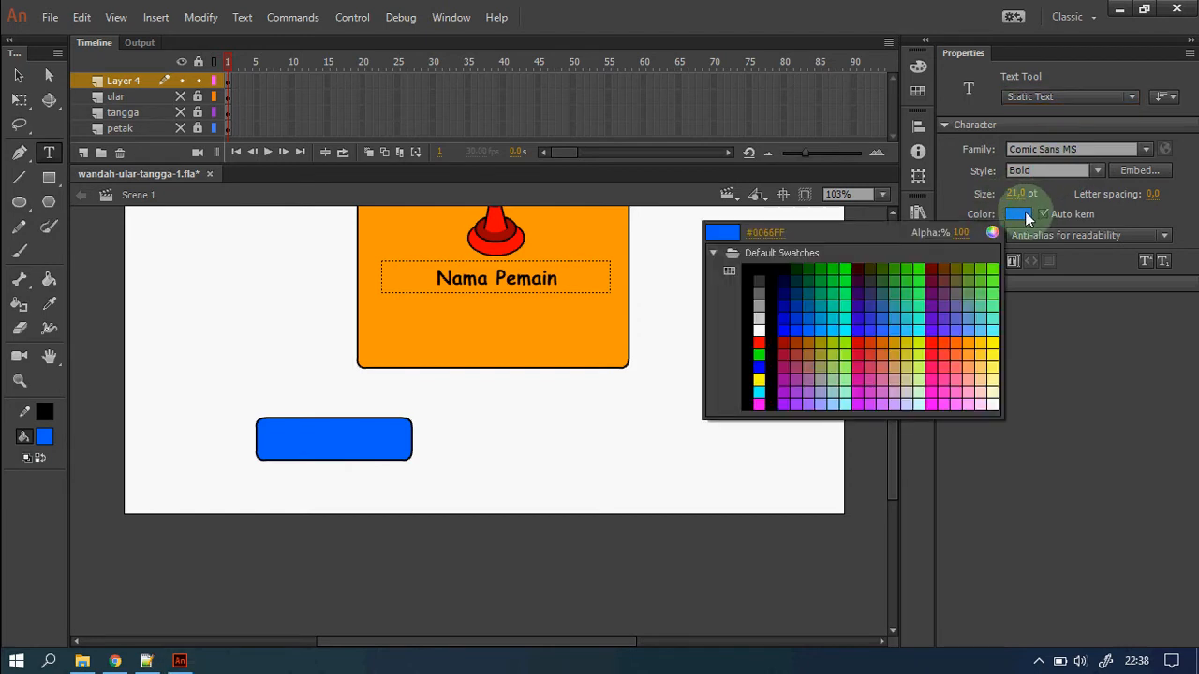
{"action": "left_click", "coordinate": [759, 330]}
{"action": "left_click", "coordinate": [282, 436]}
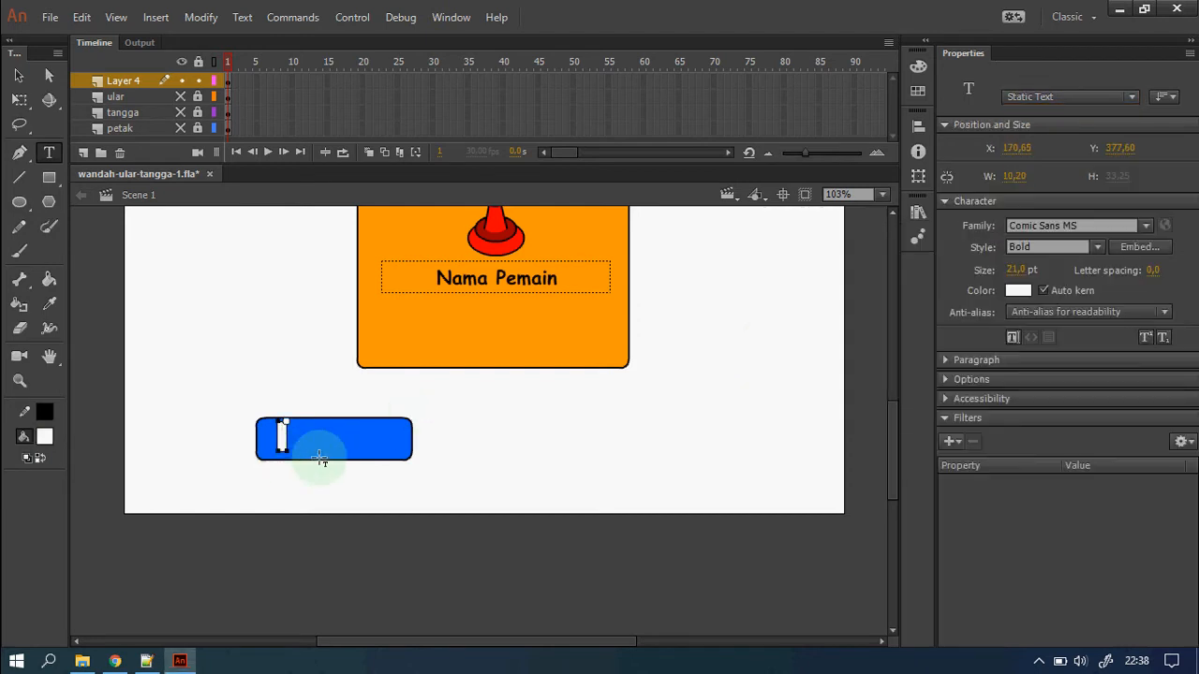
{"action": "type", "text": "Lempar Dad"}
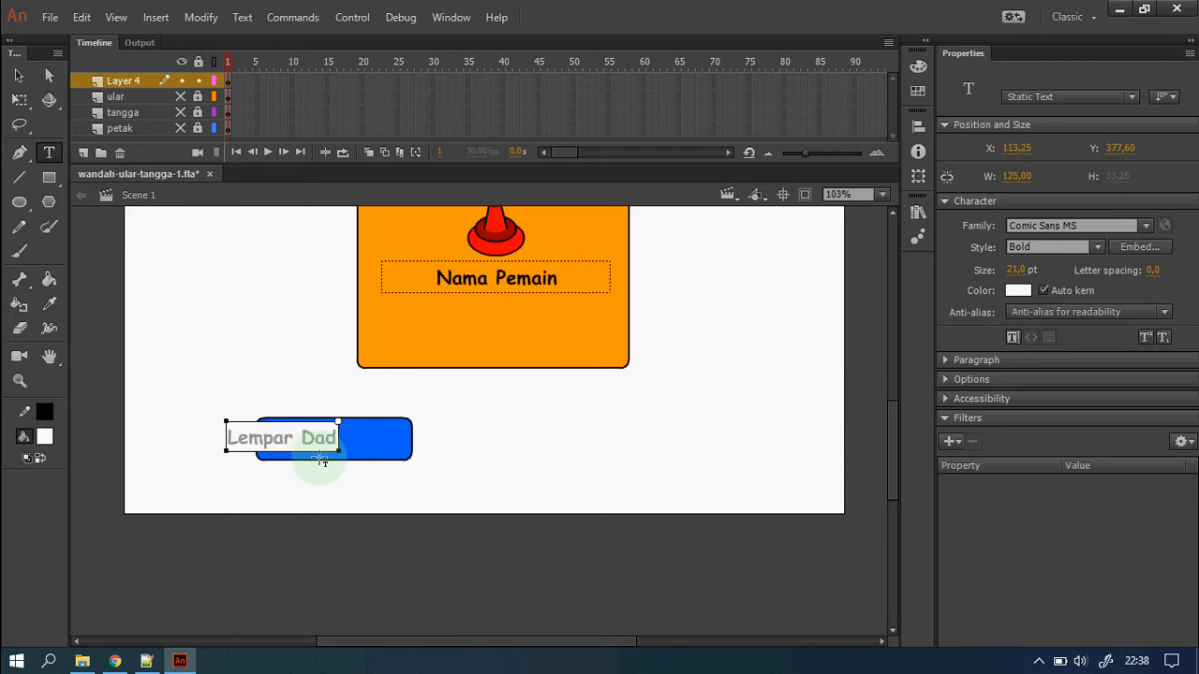
{"action": "type", "text": "u"}
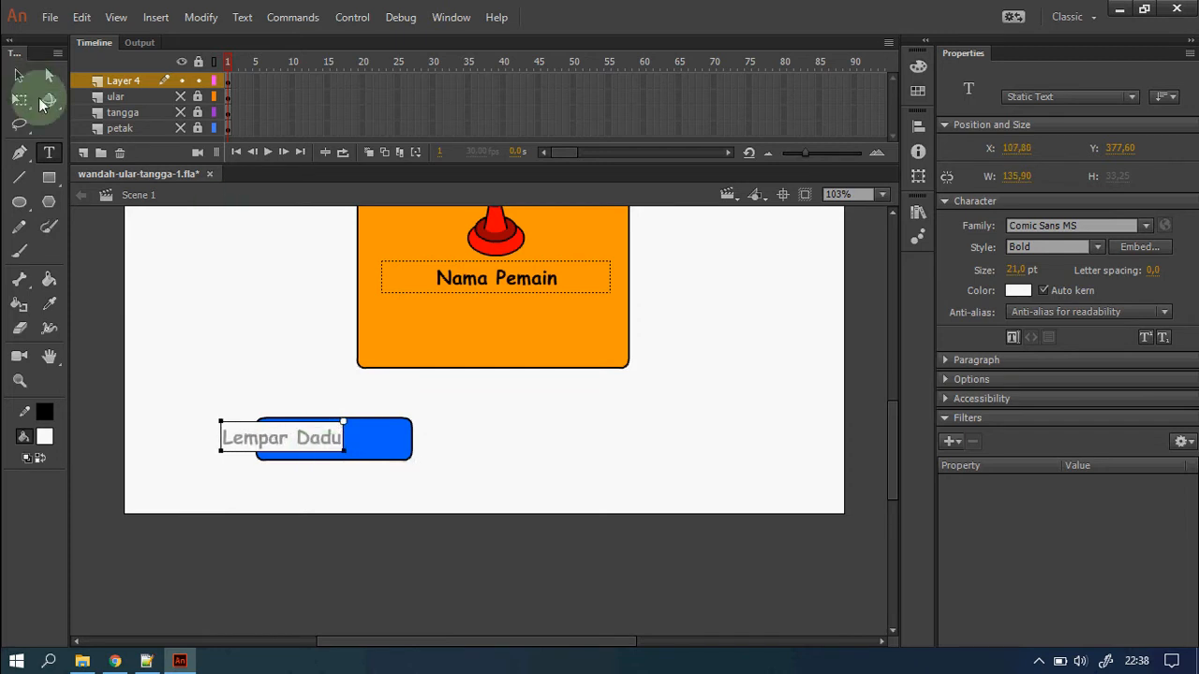
{"action": "left_click", "coordinate": [19, 75]}
{"action": "left_click_drag", "start_coordinate": [308, 441], "coordinate": [359, 443]}
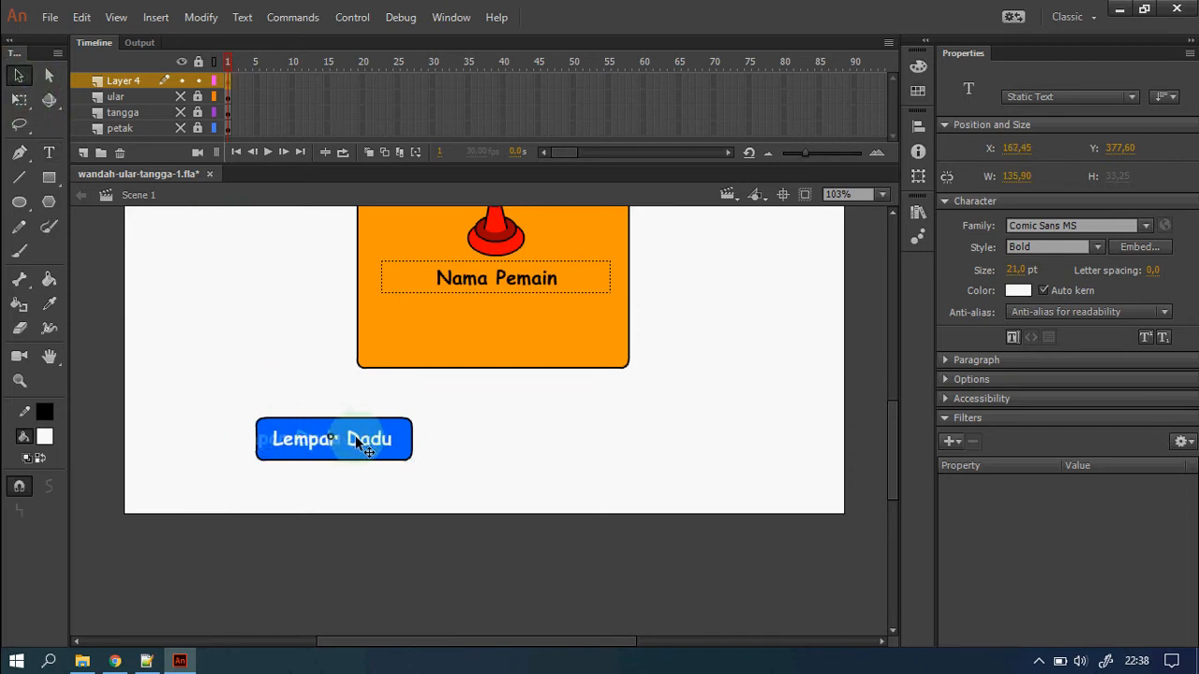
{"action": "left_click", "coordinate": [488, 520]}
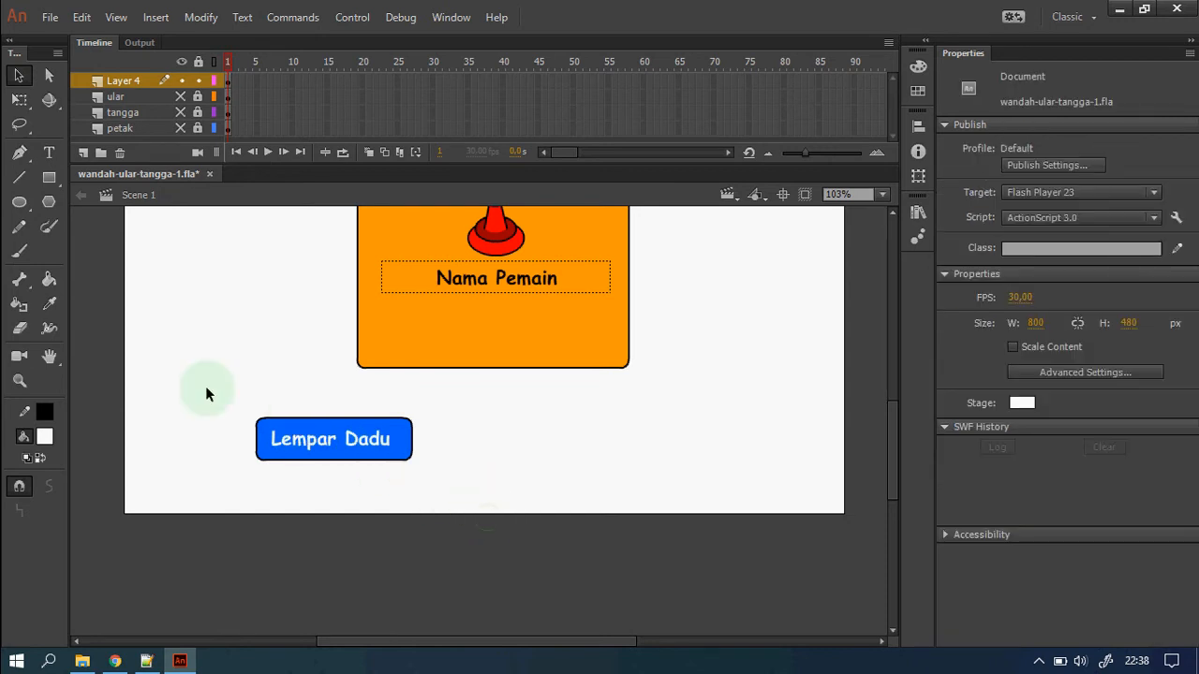
Convert the blue Lempar Dadu rectangle and its label into a Button symbol named lemparBtn.
{"action": "left_click_drag", "start_coordinate": [219, 385], "coordinate": [477, 532]}
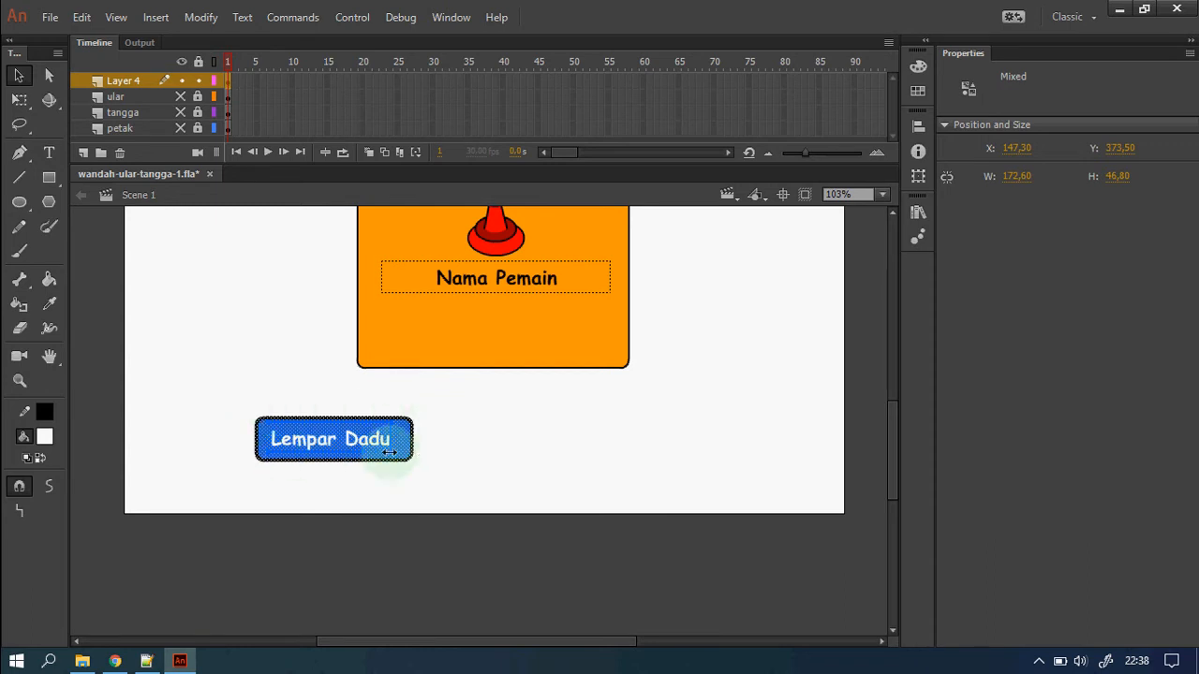
{"action": "right_click", "coordinate": [354, 448]}
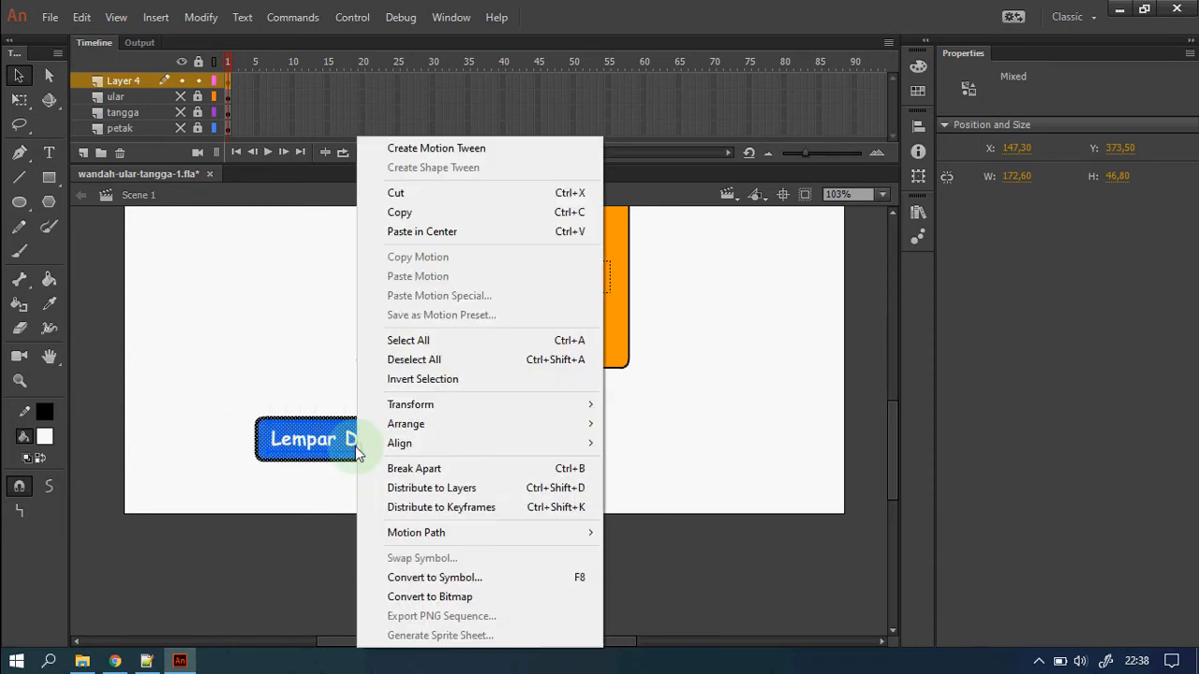
{"action": "left_click", "coordinate": [520, 577]}
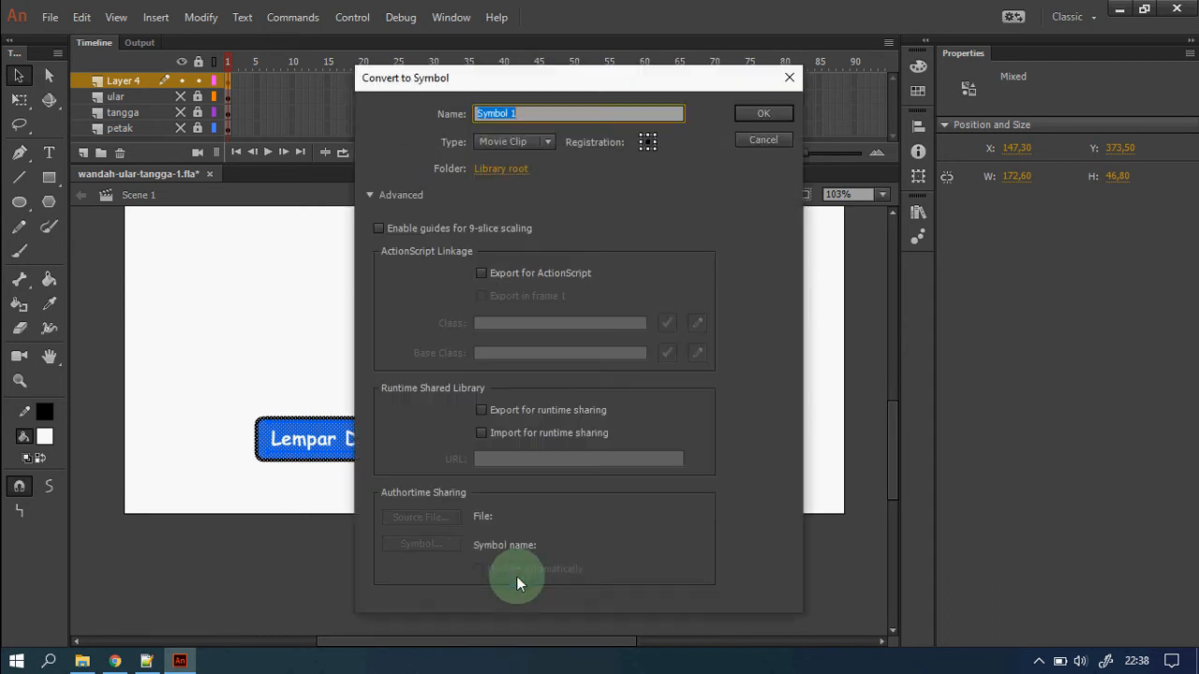
{"action": "left_click", "coordinate": [387, 195]}
{"action": "left_click_drag", "start_coordinate": [514, 91], "coordinate": [630, 383]}
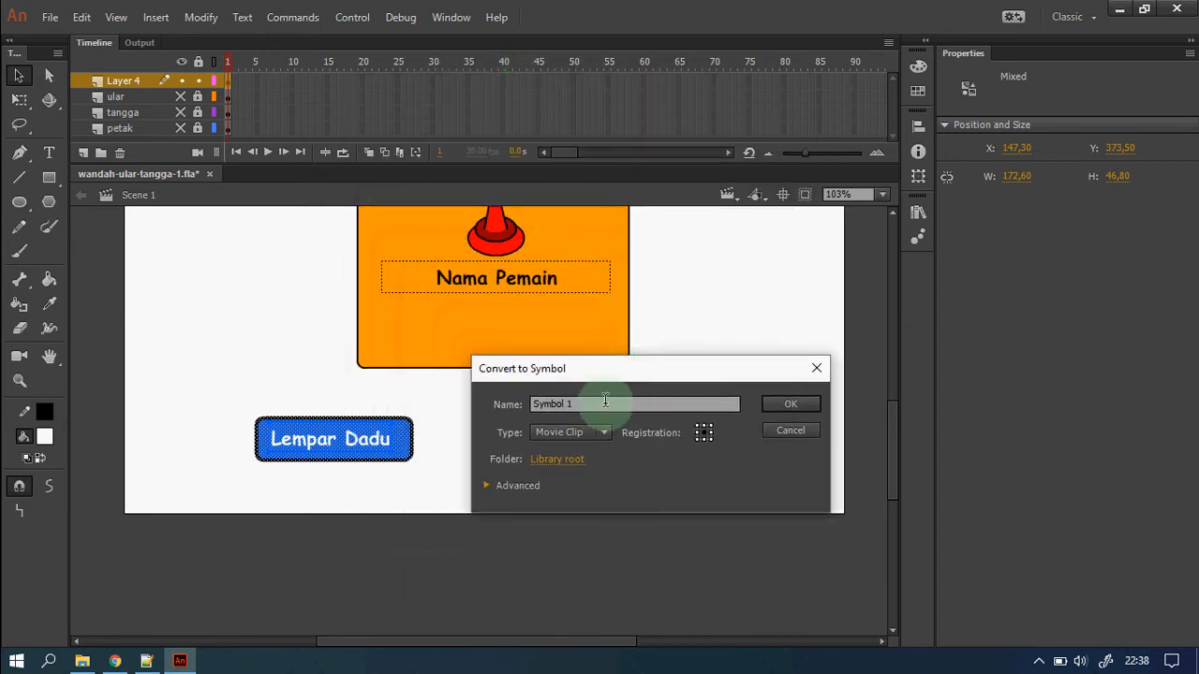
{"action": "left_click", "coordinate": [553, 407]}
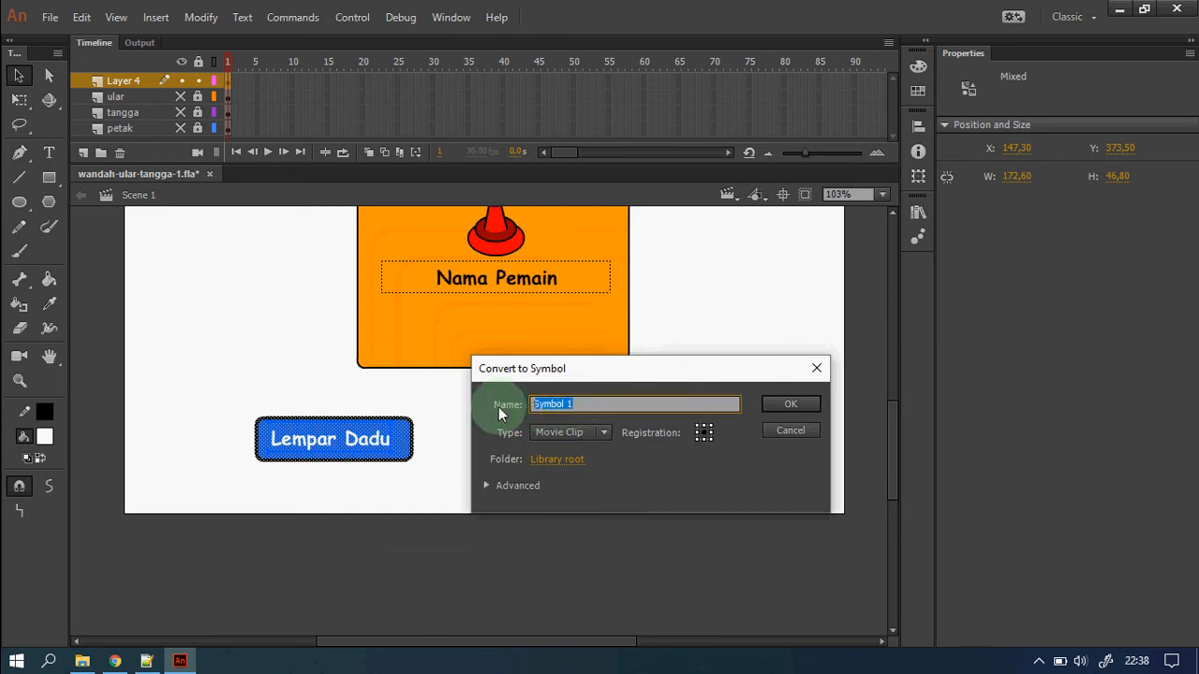
{"action": "type", "text": "lemparBtn"}
{"action": "left_click_drag", "start_coordinate": [562, 403], "coordinate": [594, 403]}
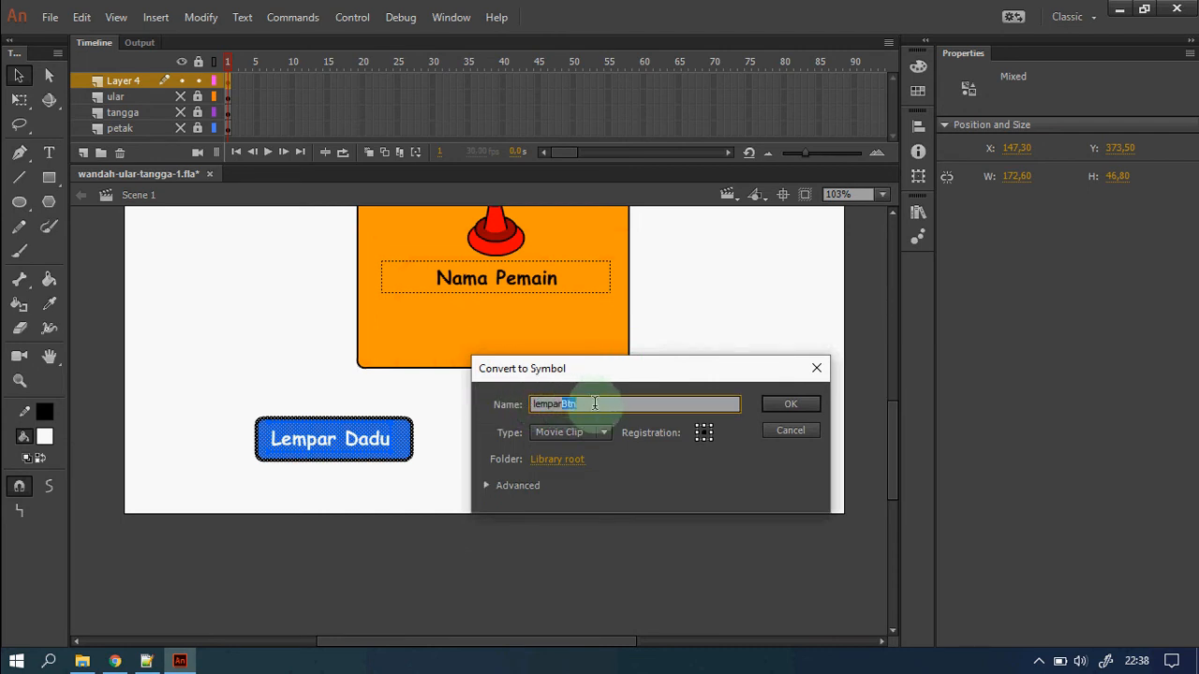
{"action": "left_click", "coordinate": [604, 432]}
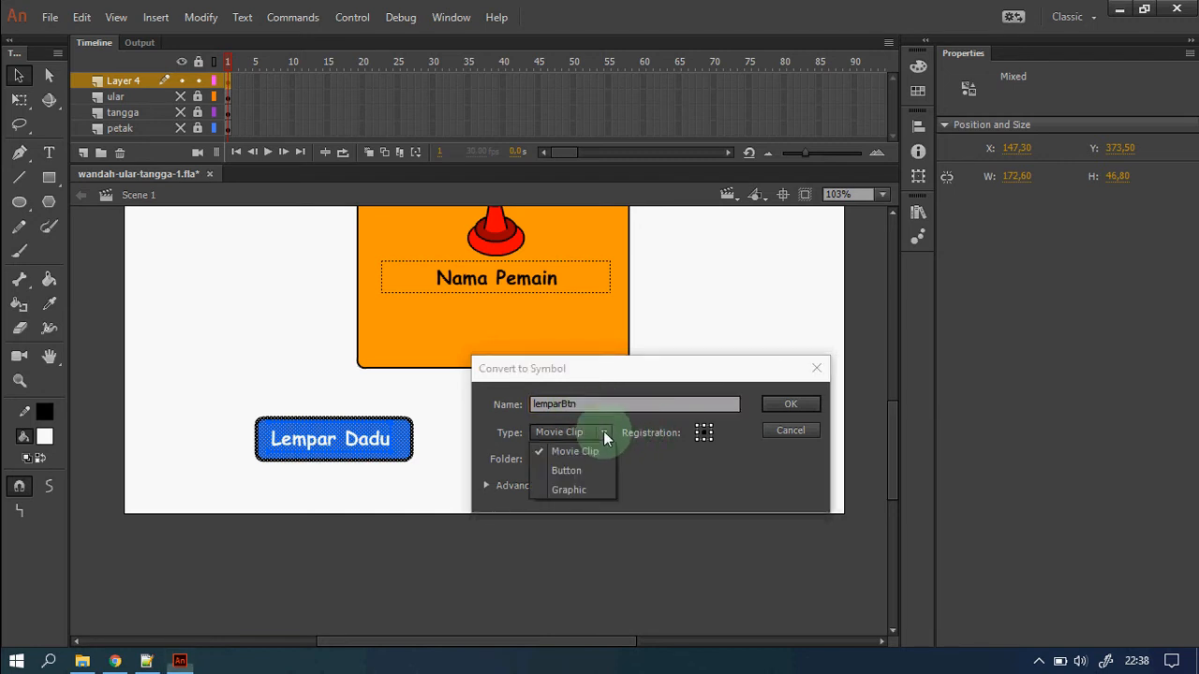
{"action": "left_click", "coordinate": [582, 470]}
{"action": "left_click", "coordinate": [521, 486]}
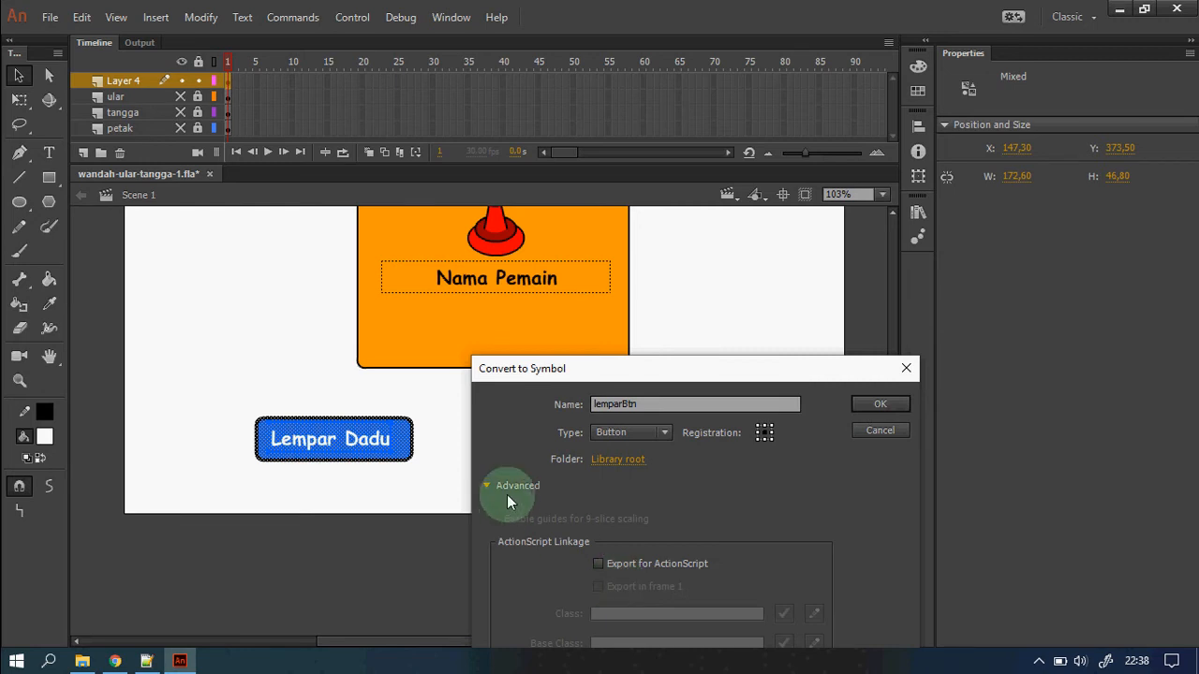
{"action": "left_click", "coordinate": [520, 485]}
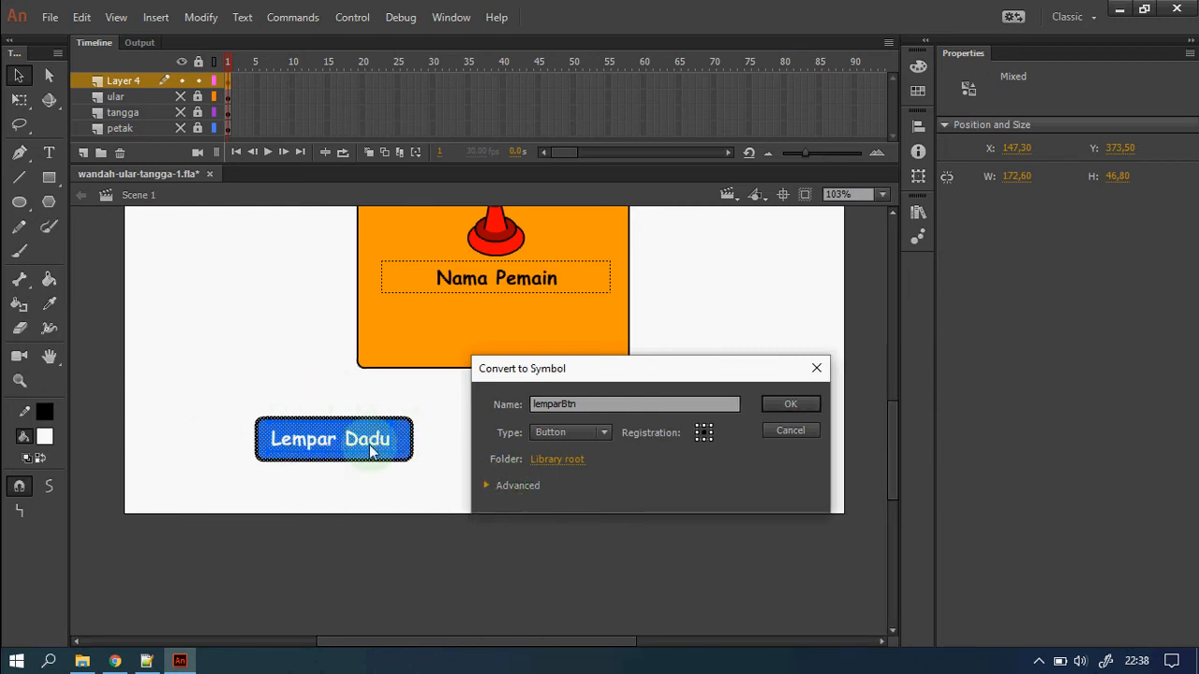
{"action": "left_click", "coordinate": [791, 404]}
Move the lemparBtn button into the orange panel below Nama Pemain.
{"action": "left_click_drag", "start_coordinate": [338, 439], "coordinate": [499, 332]}
{"action": "left_click", "coordinate": [620, 458]}
{"action": "scroll", "coordinate": [628, 457], "scroll_direction": "up", "scroll_amount": 2}
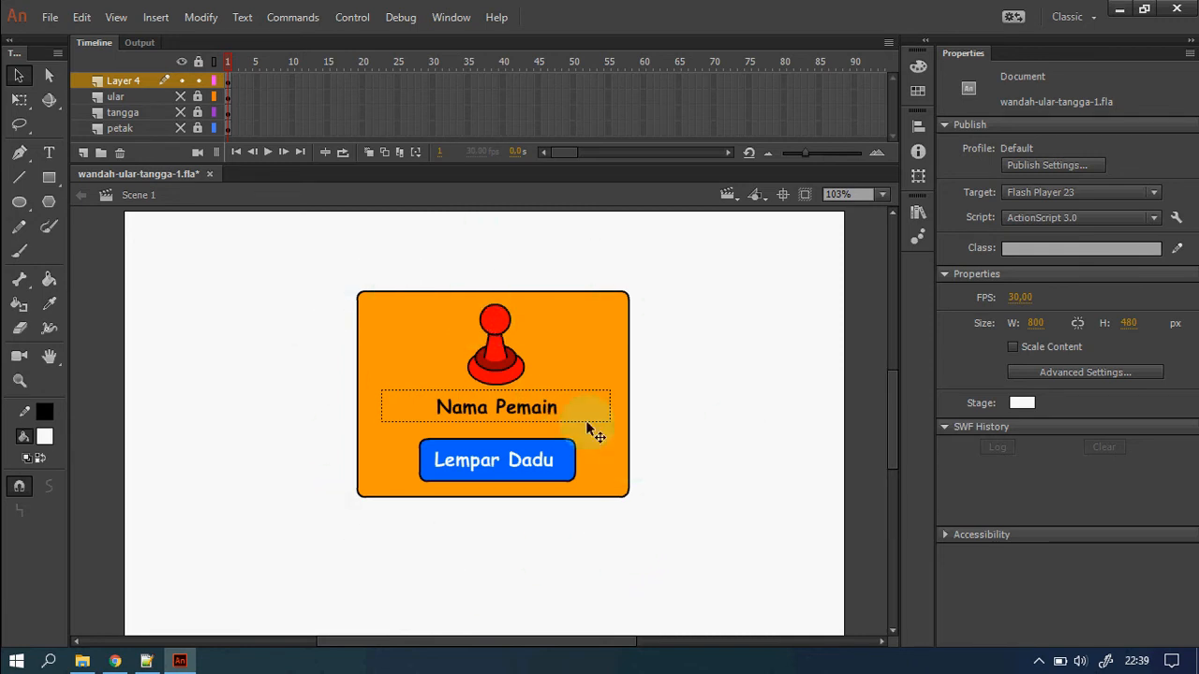
Give the Nama Pemain text field the instance name pemainTxt.
{"action": "left_click", "coordinate": [503, 371]}
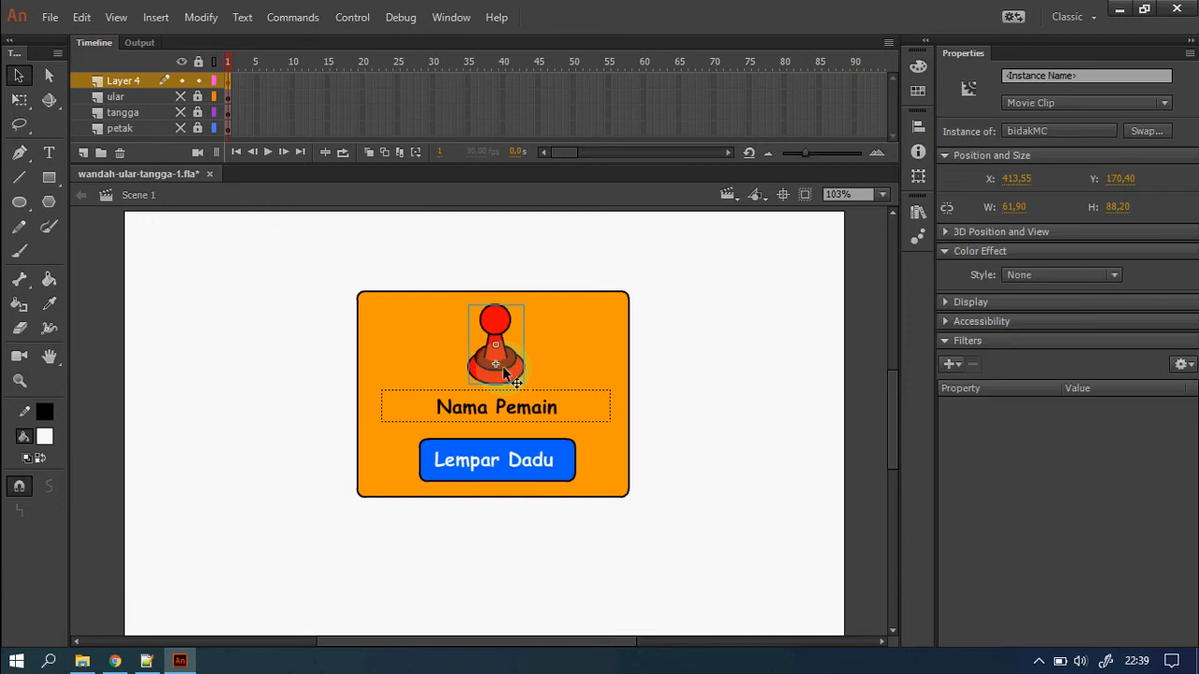
{"action": "left_click", "coordinate": [1054, 75]}
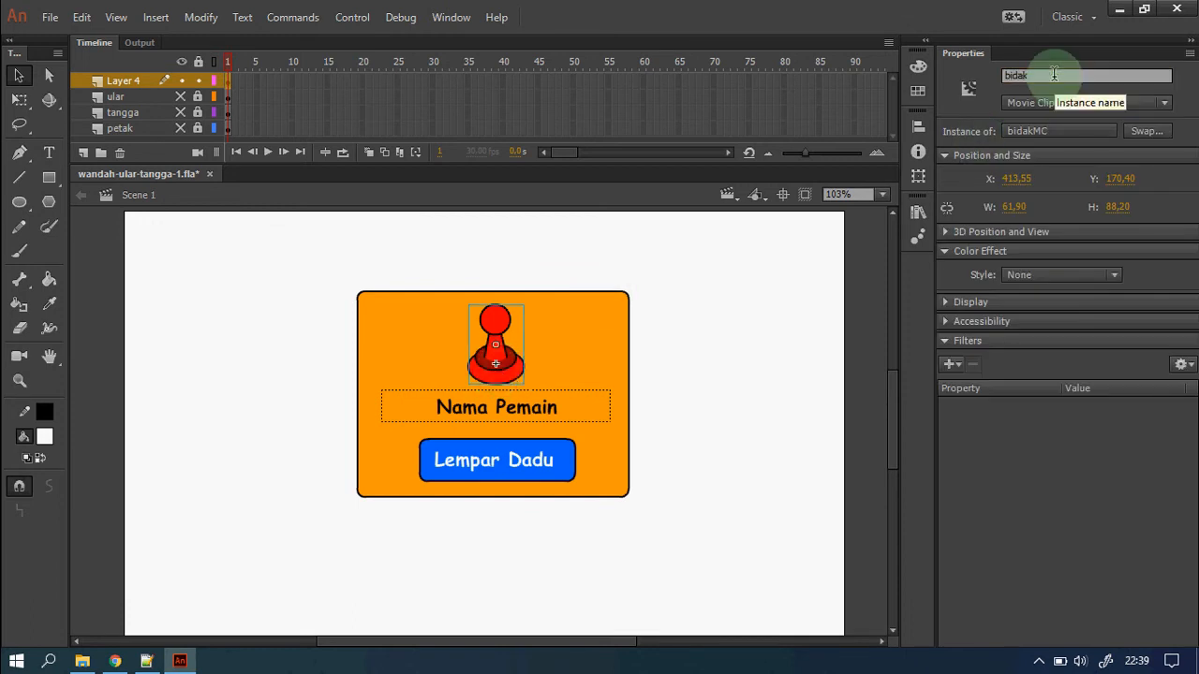
{"action": "left_click", "coordinate": [558, 412]}
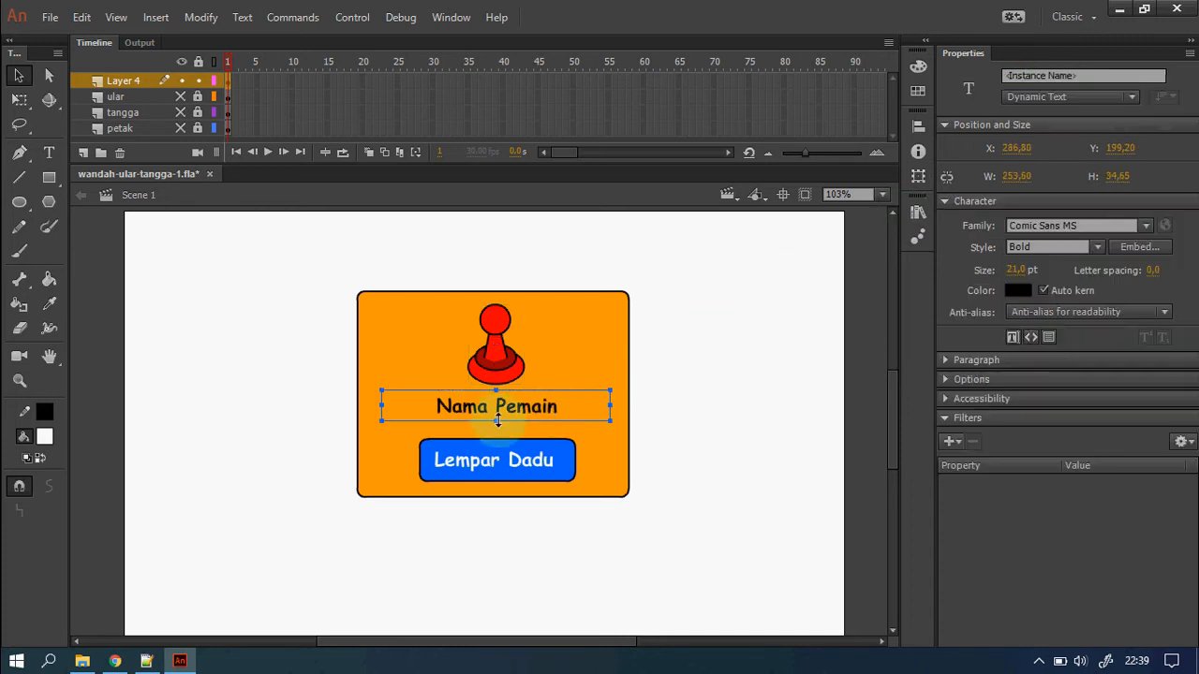
{"action": "left_click", "coordinate": [1030, 74]}
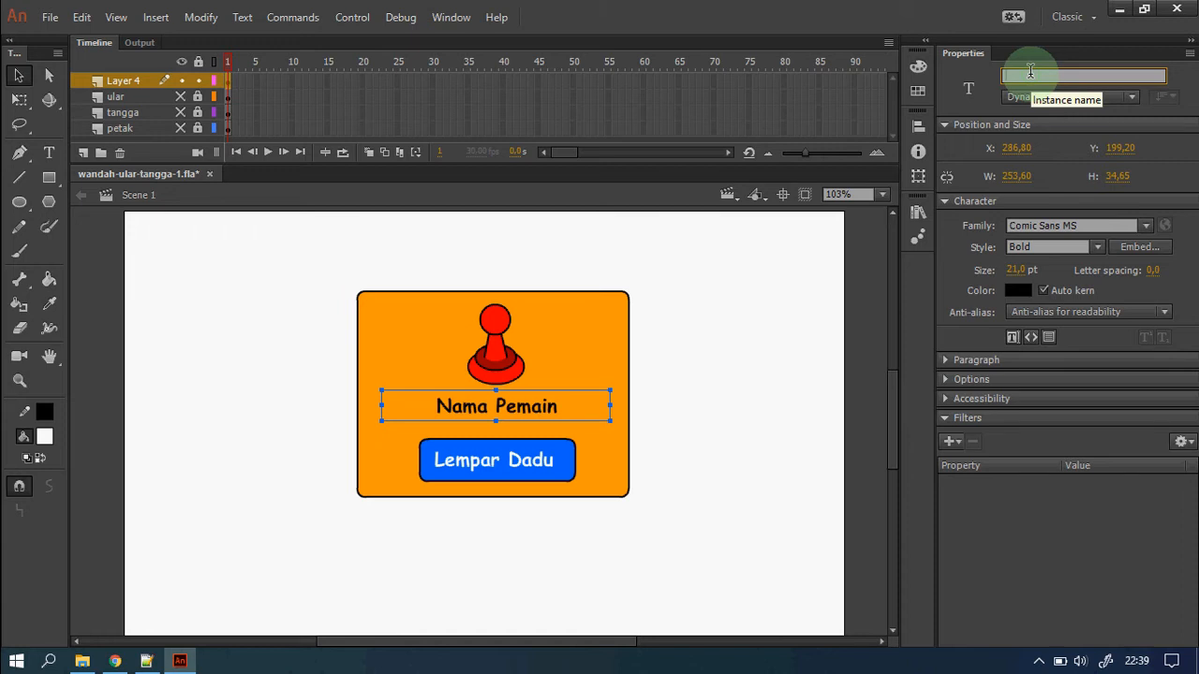
{"action": "type", "text": "pemainTxt"}
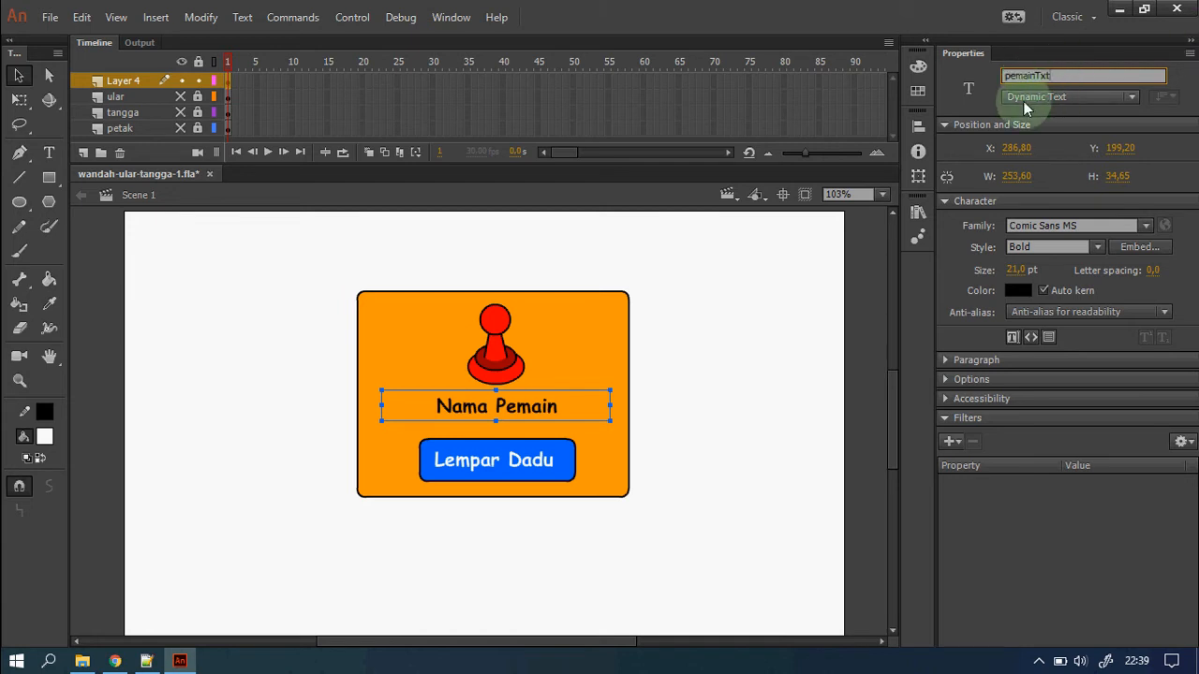
Give the Lempar Dadu button the instance name lemparBtn.
{"action": "left_click", "coordinate": [534, 464]}
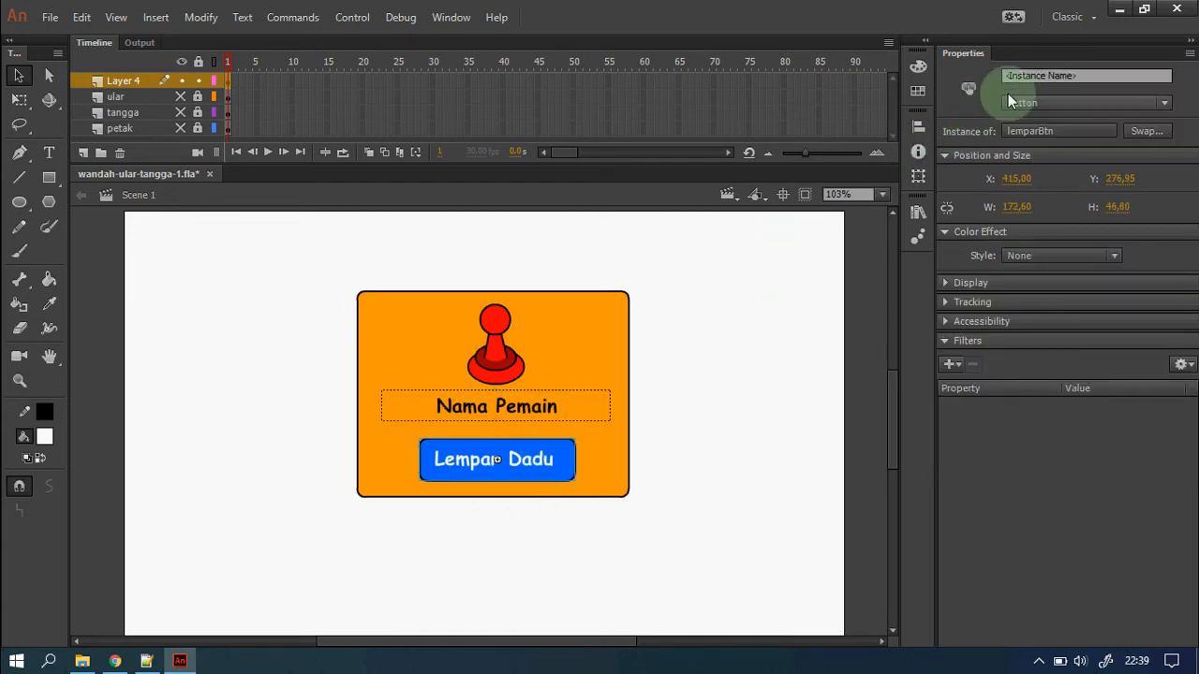
{"action": "left_click", "coordinate": [1041, 77]}
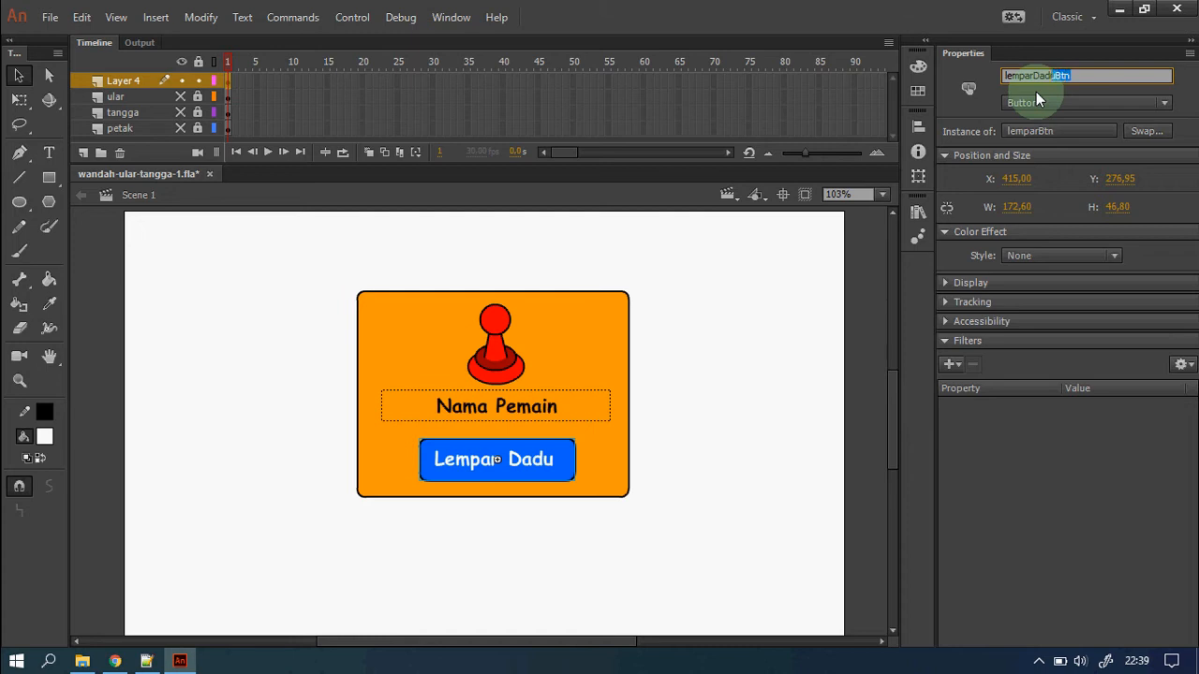
{"action": "key", "text": "Return"}
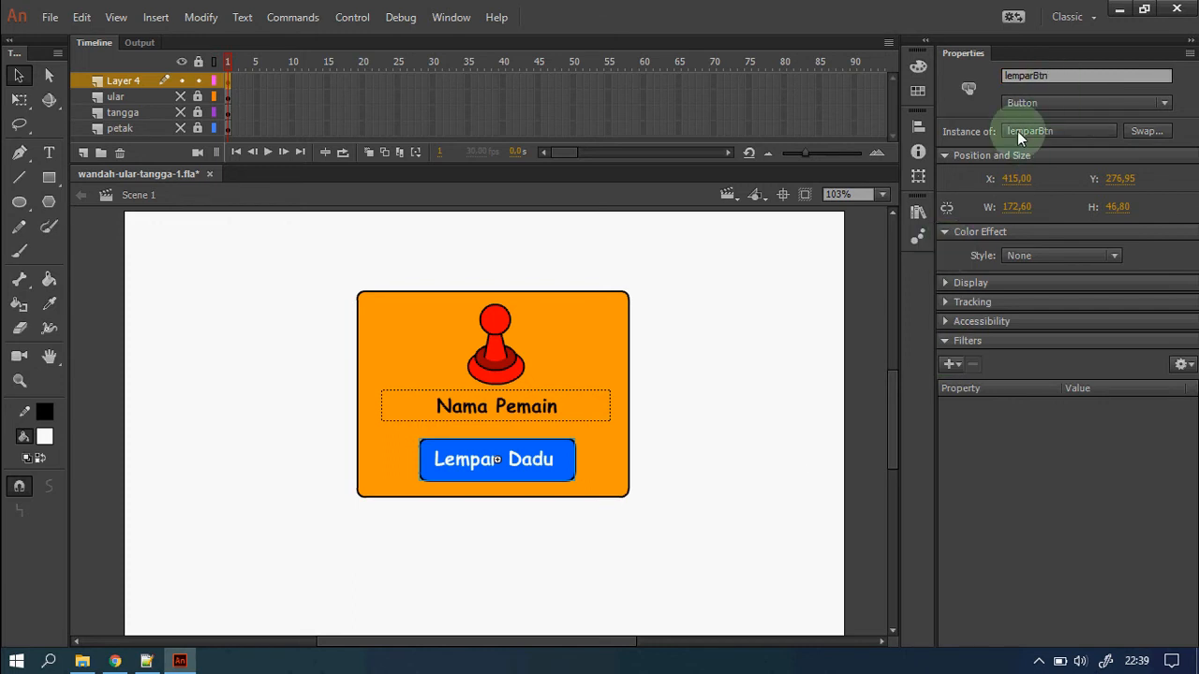
{"action": "left_click", "coordinate": [826, 457]}
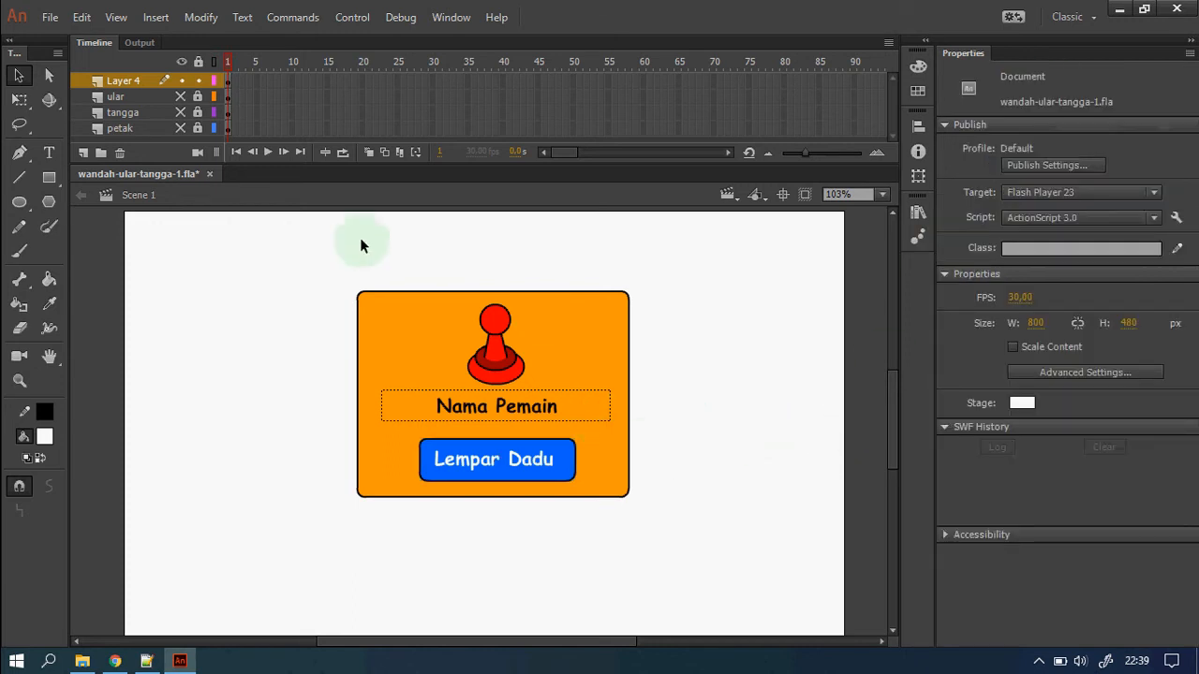
Select the whole orange panel with its pawn, name text and button for symbol conversion.
{"action": "left_click", "coordinate": [488, 361]}
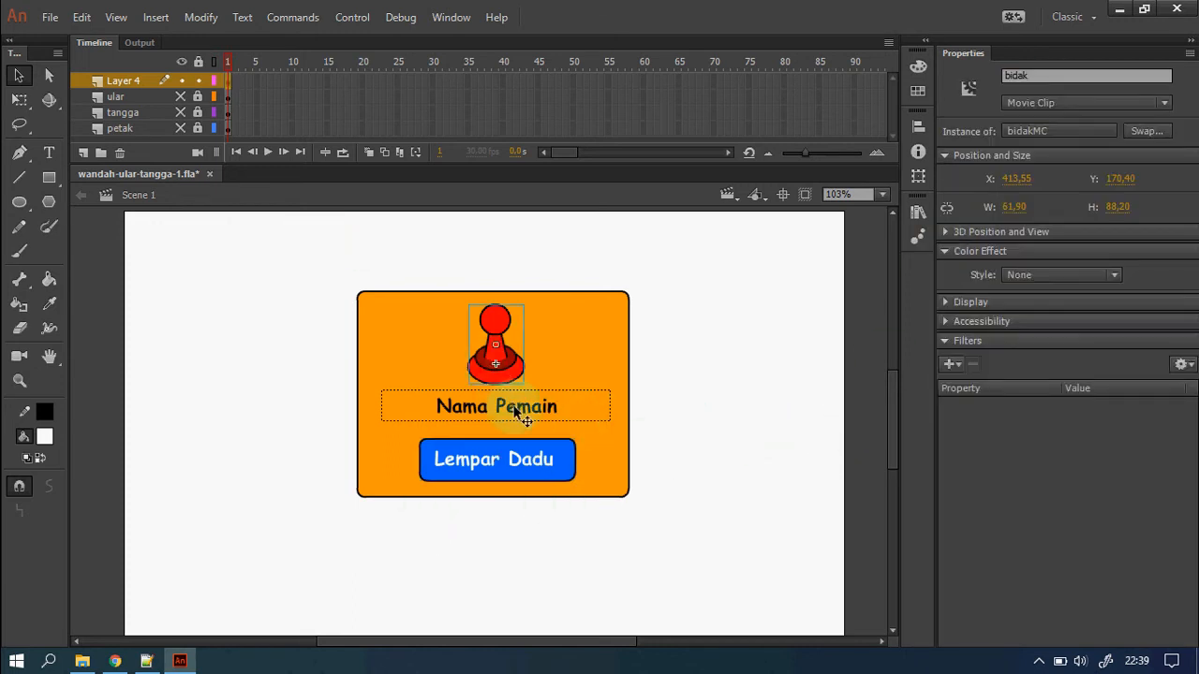
{"action": "left_click", "coordinate": [524, 411]}
{"action": "left_click", "coordinate": [533, 455]}
{"action": "left_click_drag", "start_coordinate": [289, 249], "coordinate": [724, 600]}
{"action": "right_click", "coordinate": [593, 373]}
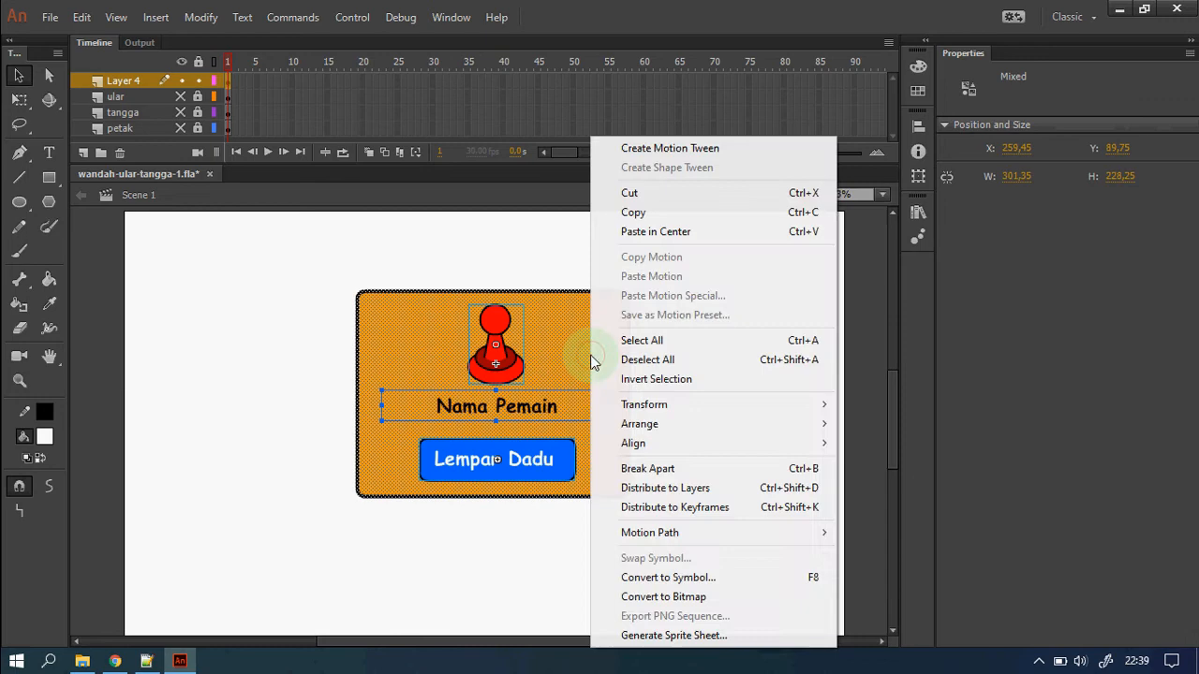
{"action": "left_click", "coordinate": [700, 582]}
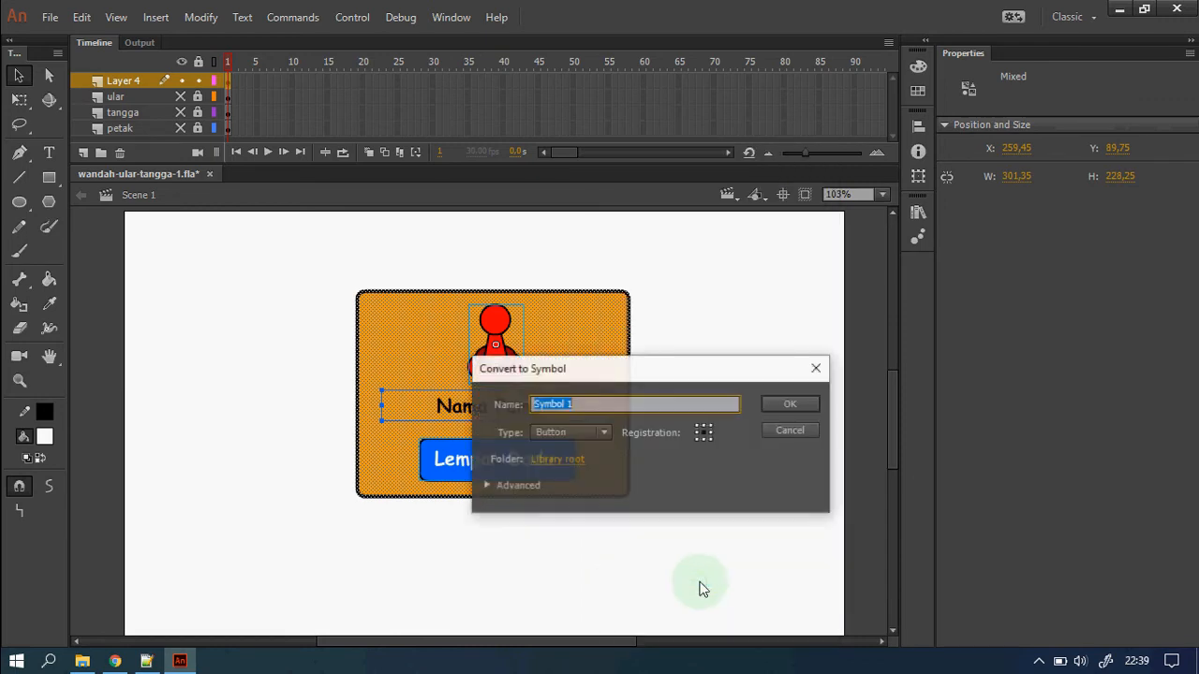
{"action": "left_click_drag", "start_coordinate": [655, 367], "coordinate": [539, 236]}
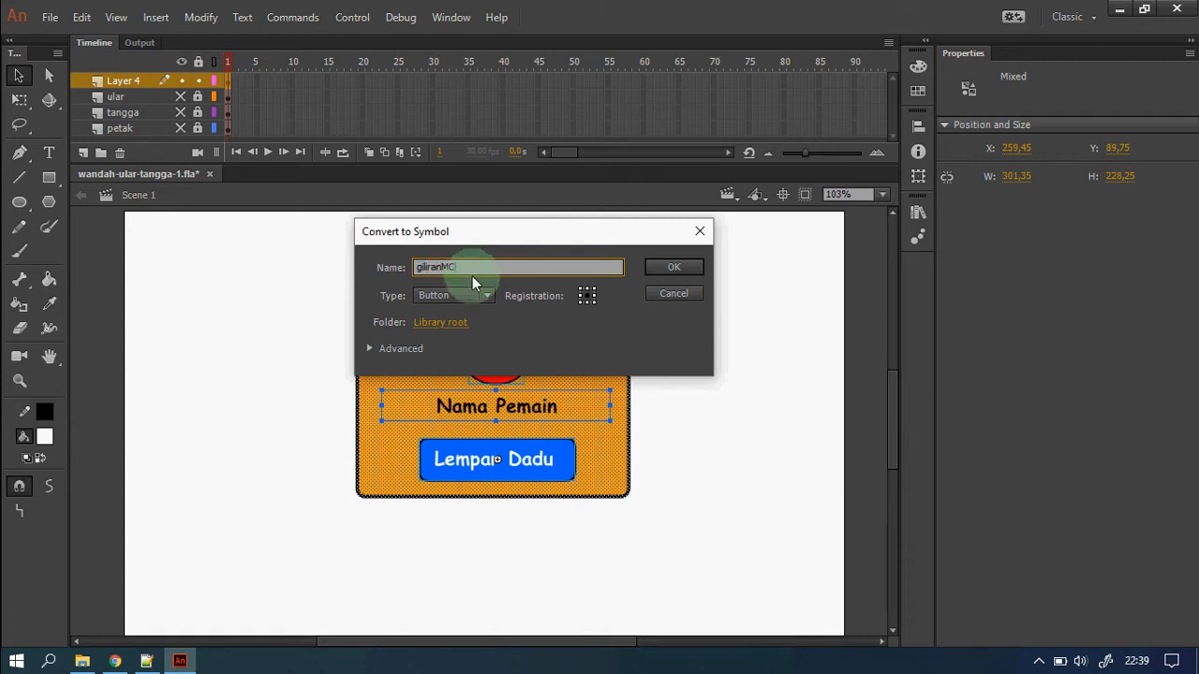
Make it a Movie Clip named giliranMC, exported for ActionScript with the auto-generated class.
{"action": "left_click", "coordinate": [485, 296]}
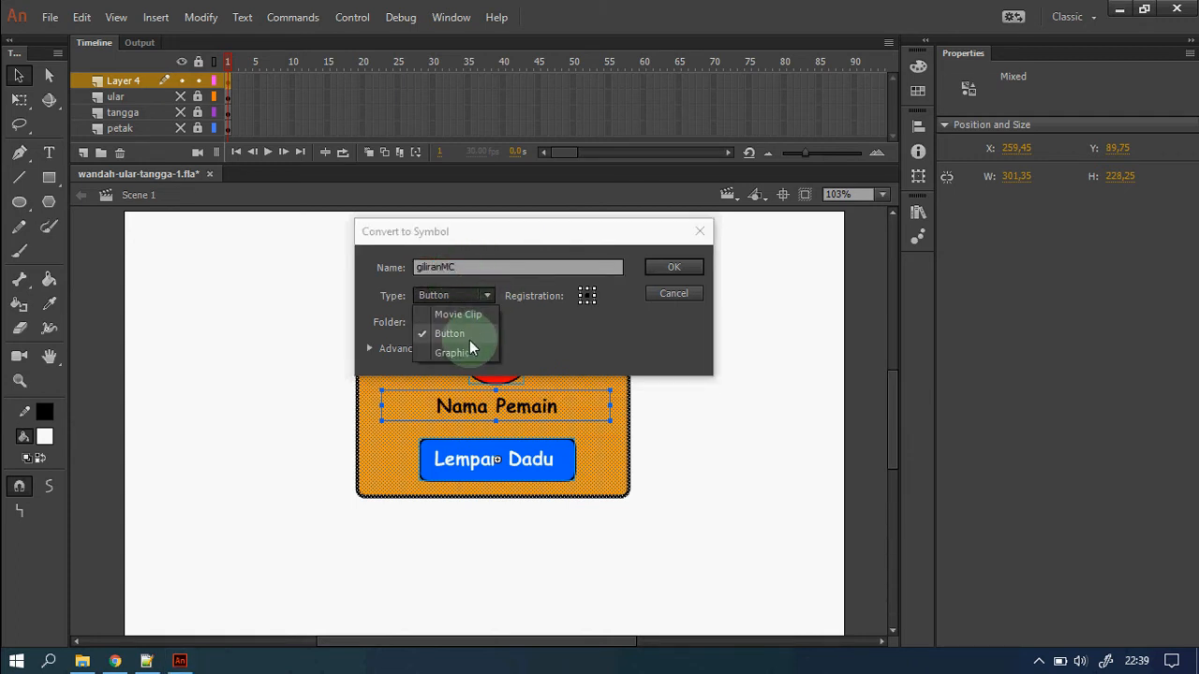
{"action": "left_click", "coordinate": [461, 315]}
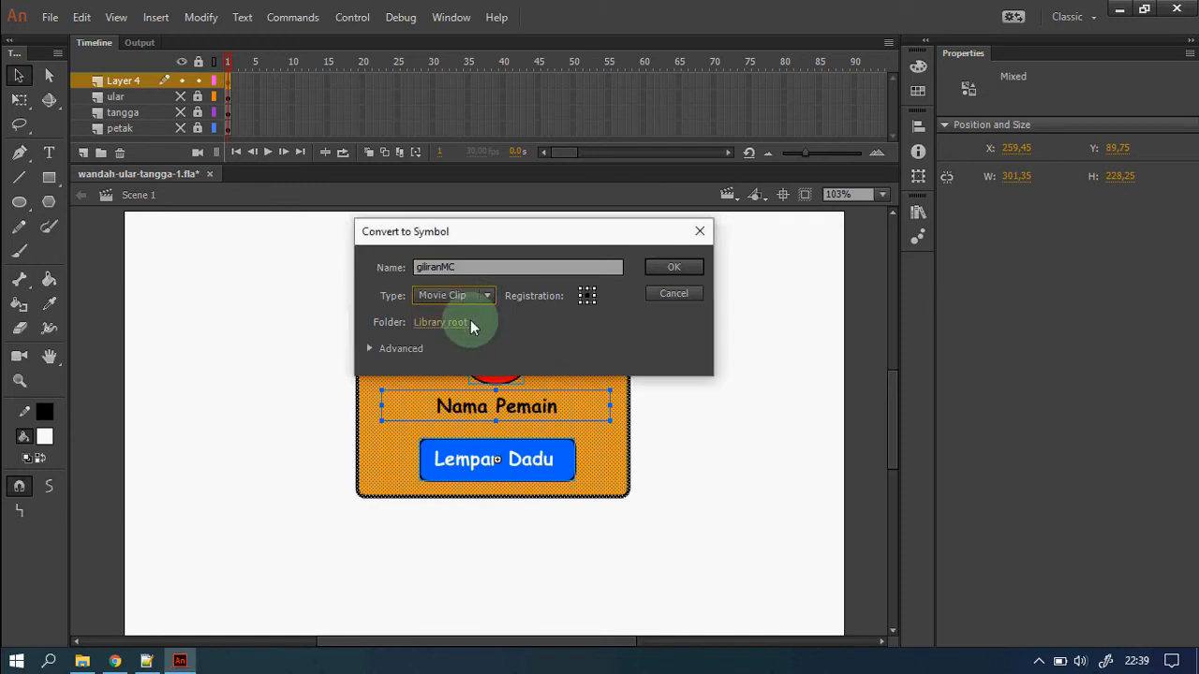
{"action": "left_click", "coordinate": [403, 350]}
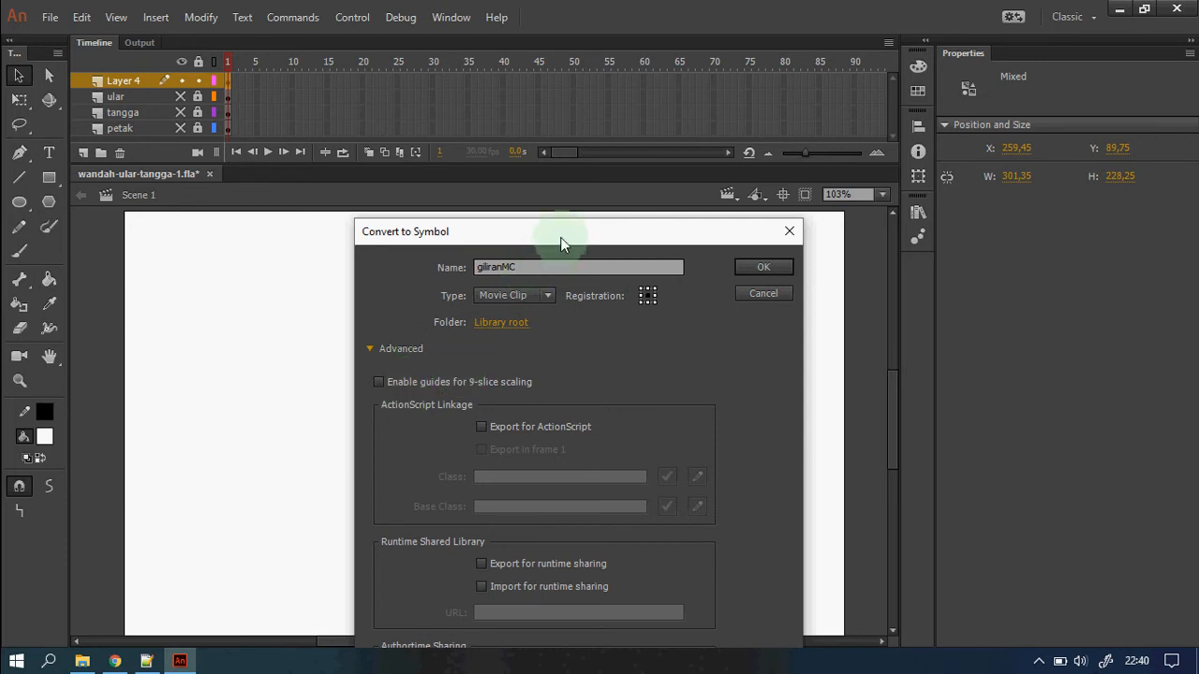
{"action": "left_click_drag", "start_coordinate": [560, 237], "coordinate": [542, 116]}
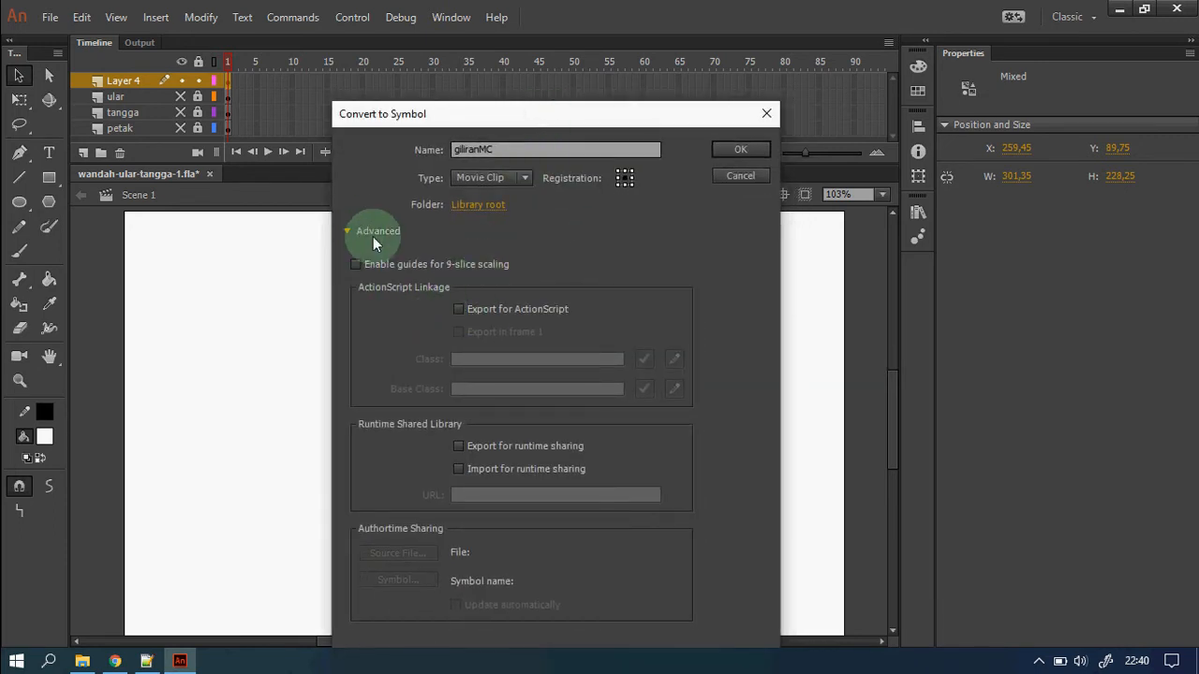
{"action": "left_click", "coordinate": [459, 309]}
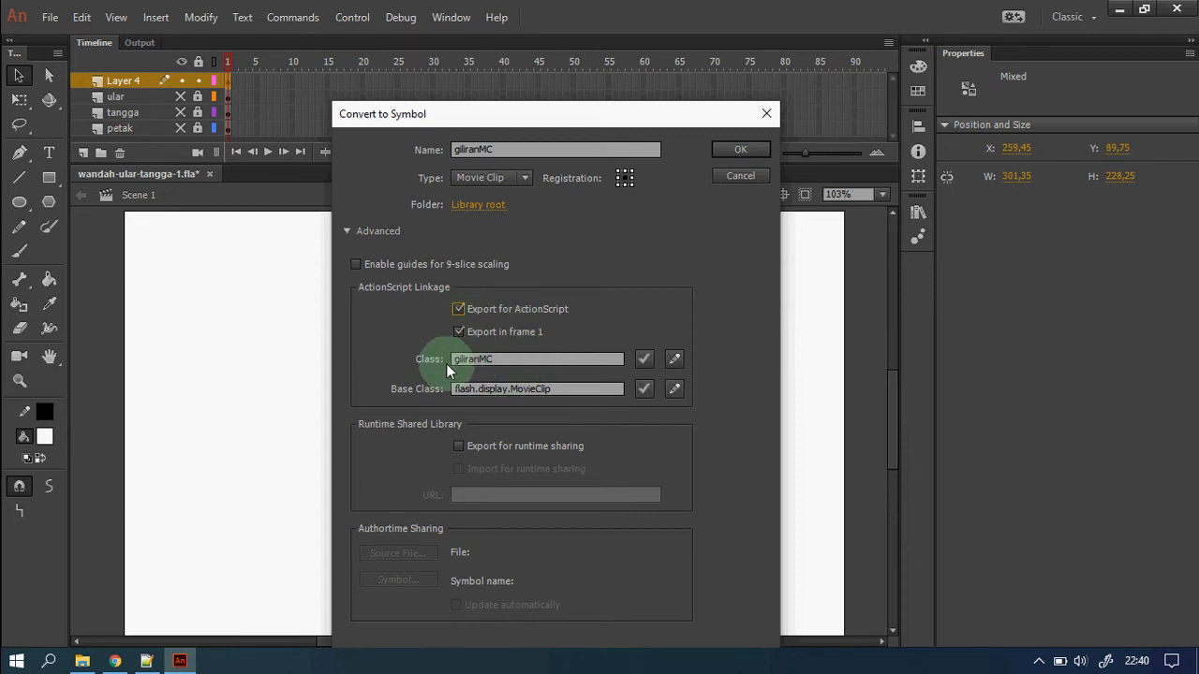
{"action": "left_click", "coordinate": [741, 151]}
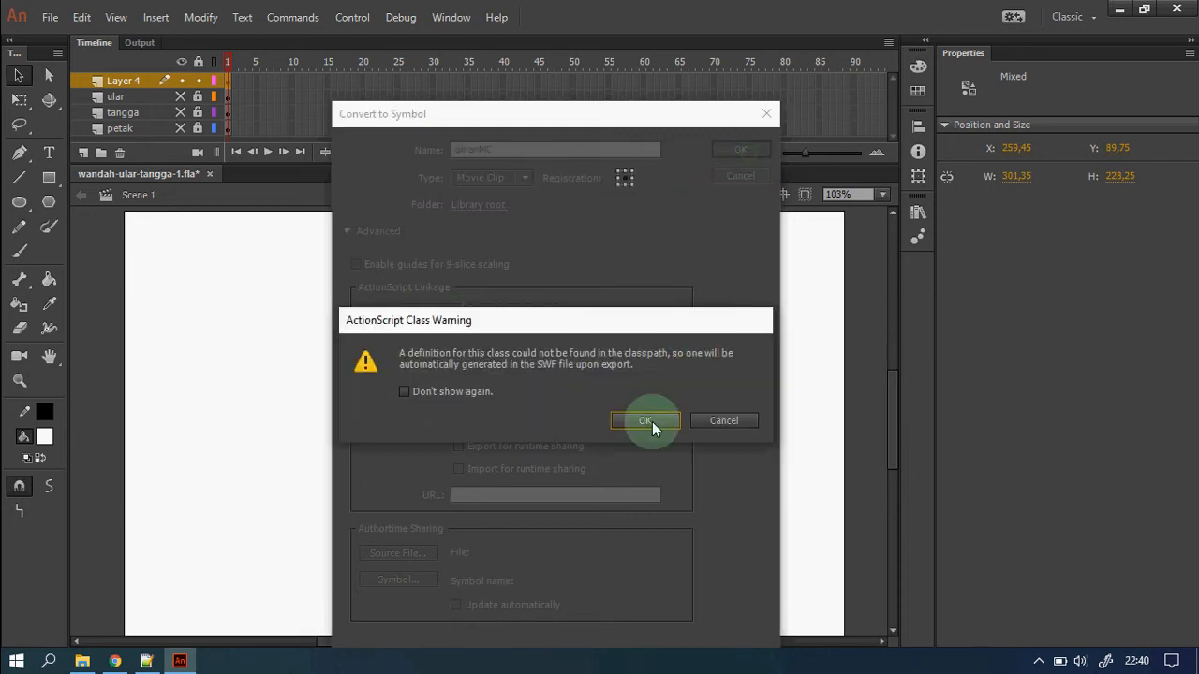
{"action": "left_click", "coordinate": [646, 421]}
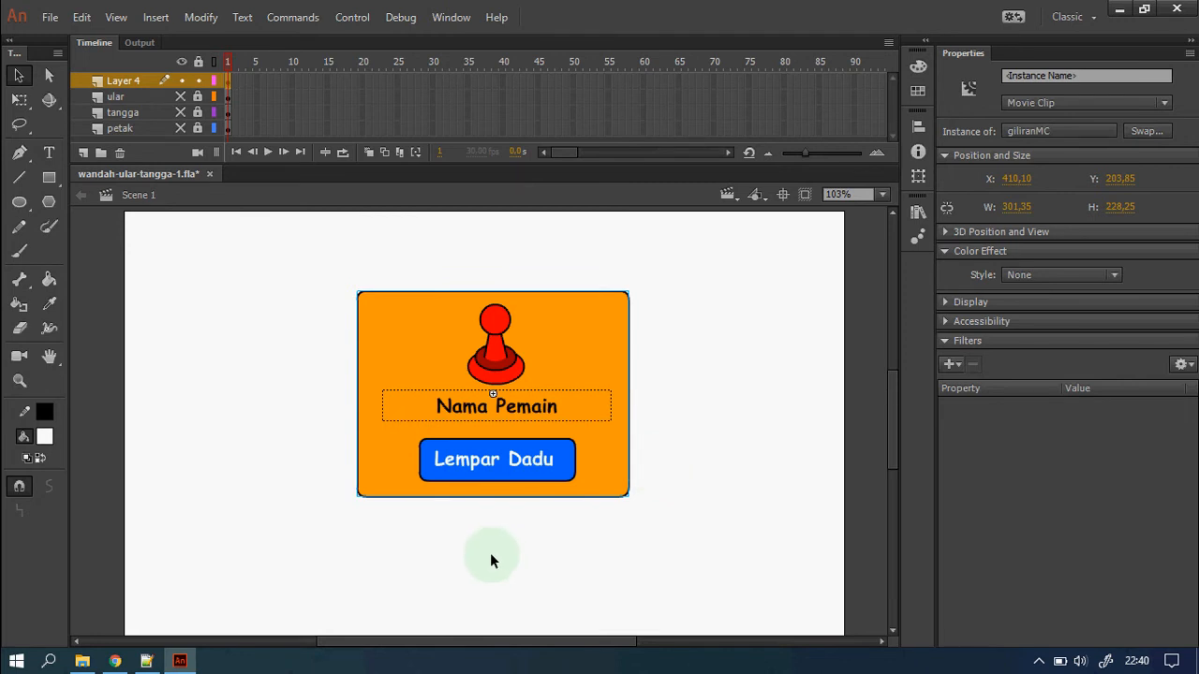
Delete the orange panel and draw a green rounded rectangle over the board.
{"action": "key", "text": "Delete"}
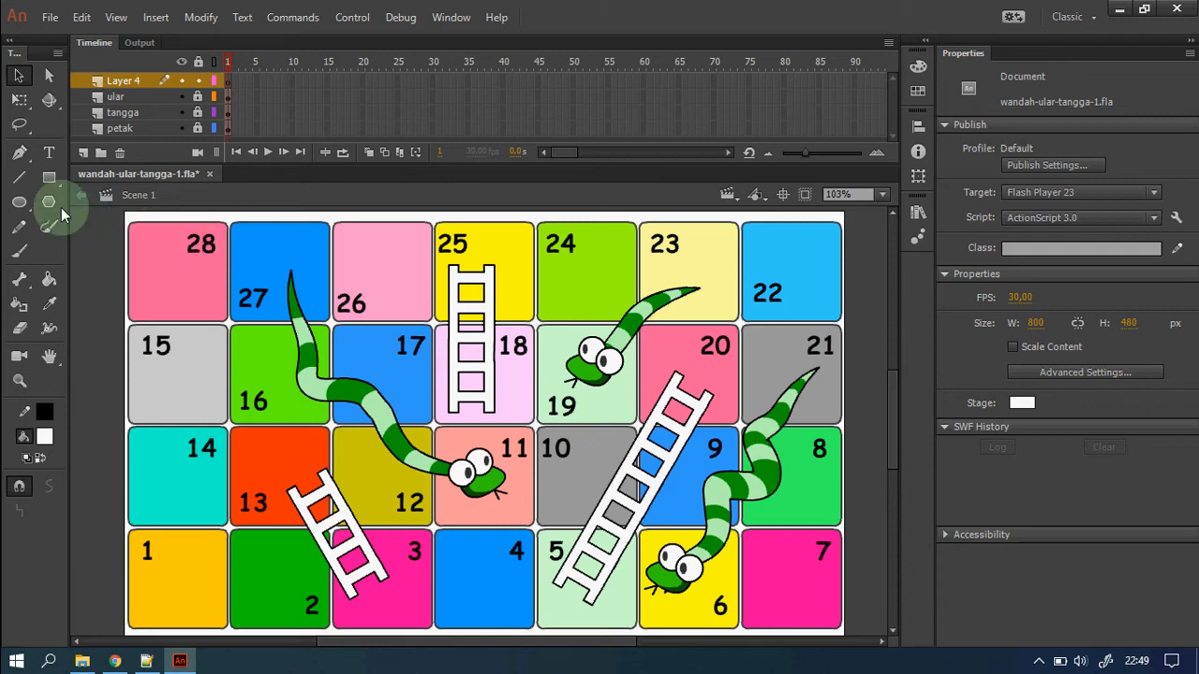
{"action": "left_click", "coordinate": [47, 442]}
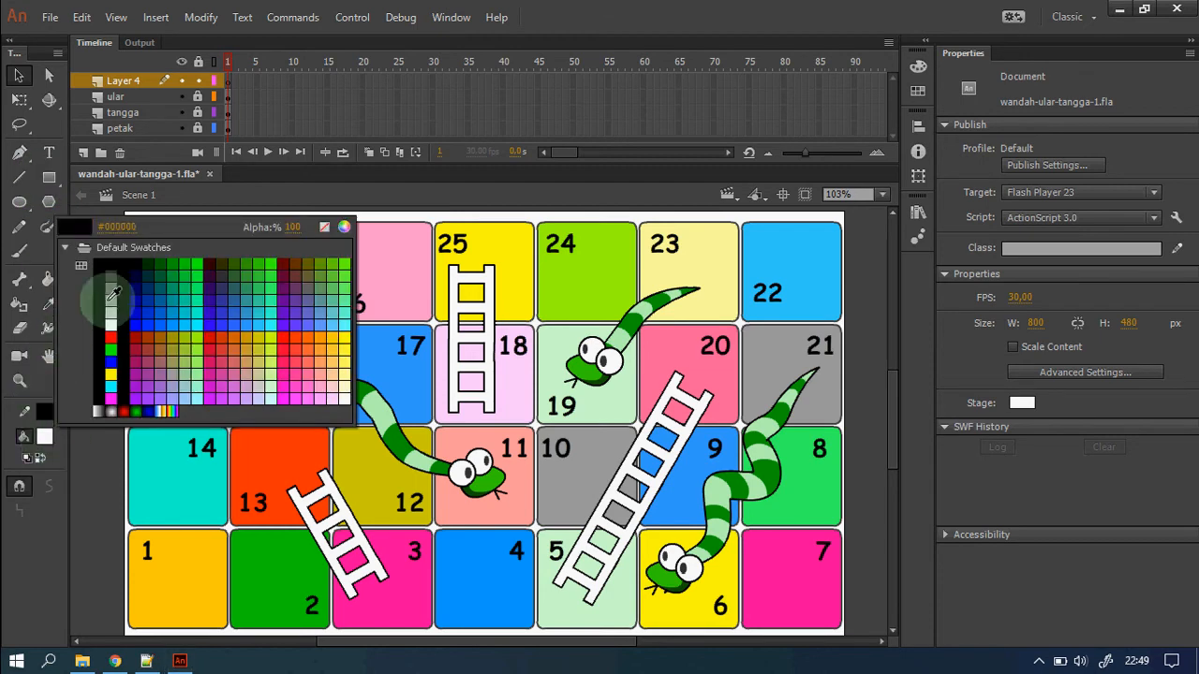
{"action": "left_click", "coordinate": [169, 263]}
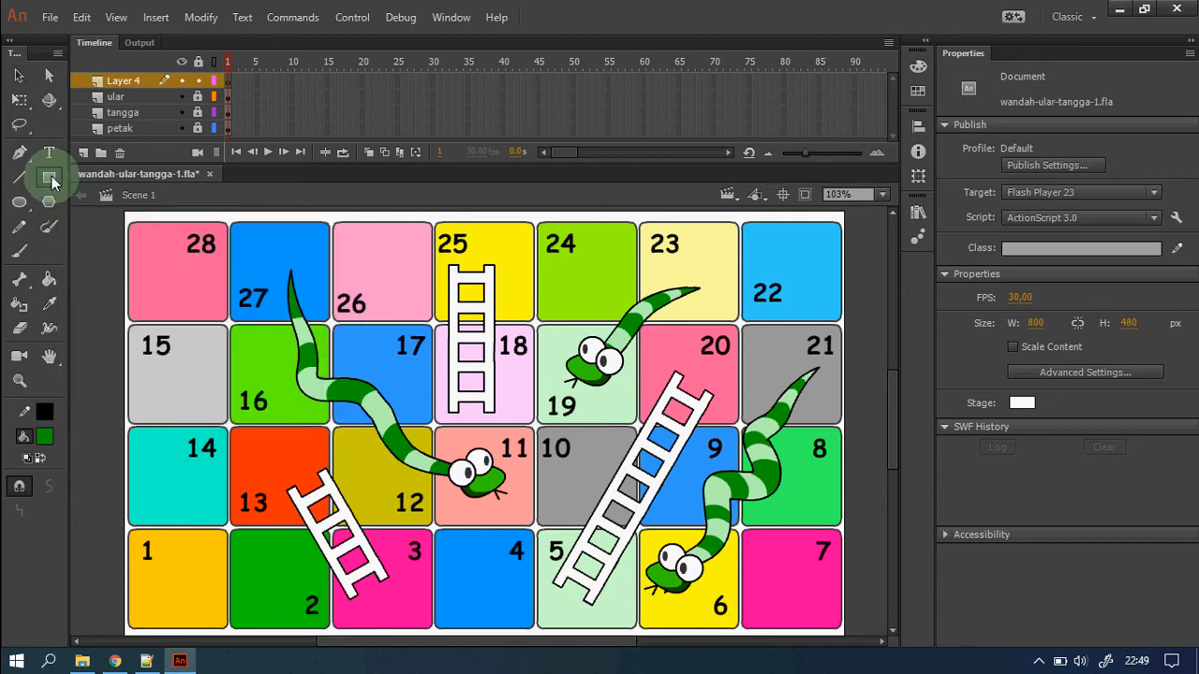
{"action": "left_click", "coordinate": [49, 177]}
{"action": "mouse_move", "coordinate": [317, 266]}
{"action": "left_mouse_down"}
{"action": "mouse_move", "coordinate": [617, 490]}
{"action": "mouse_move", "coordinate": [706, 528]}
{"action": "left_mouse_up"}
{"action": "key", "text": "ctrl+z"}
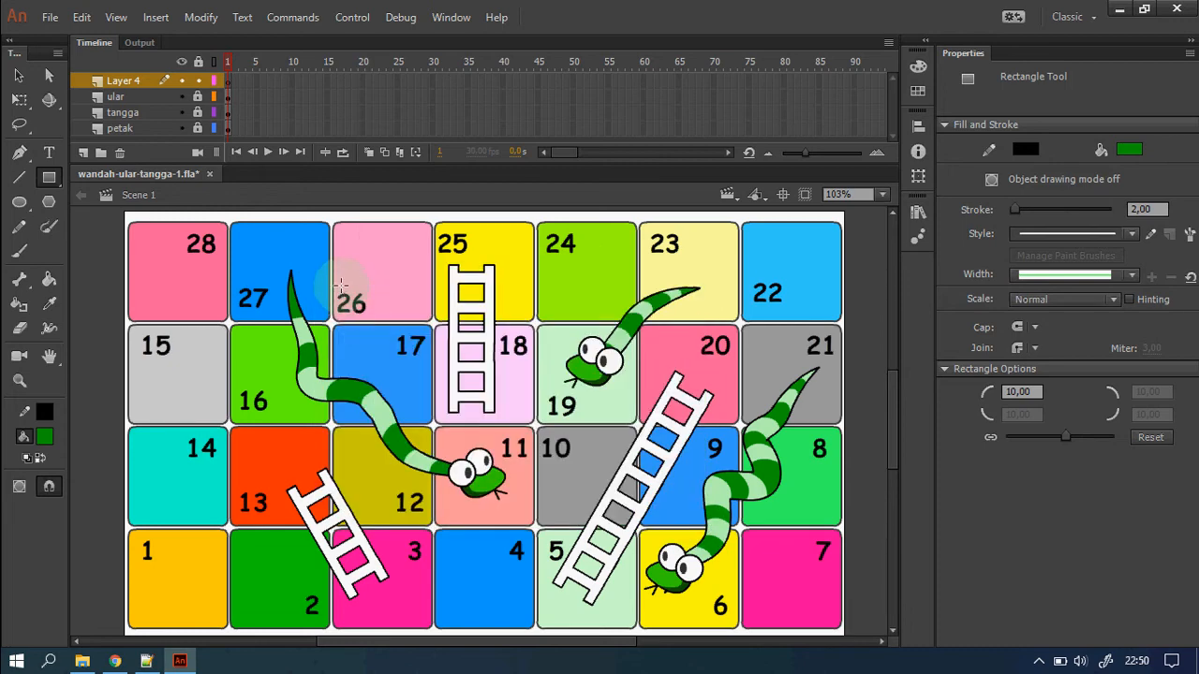
{"action": "left_click_drag", "start_coordinate": [341, 283], "coordinate": [658, 492]}
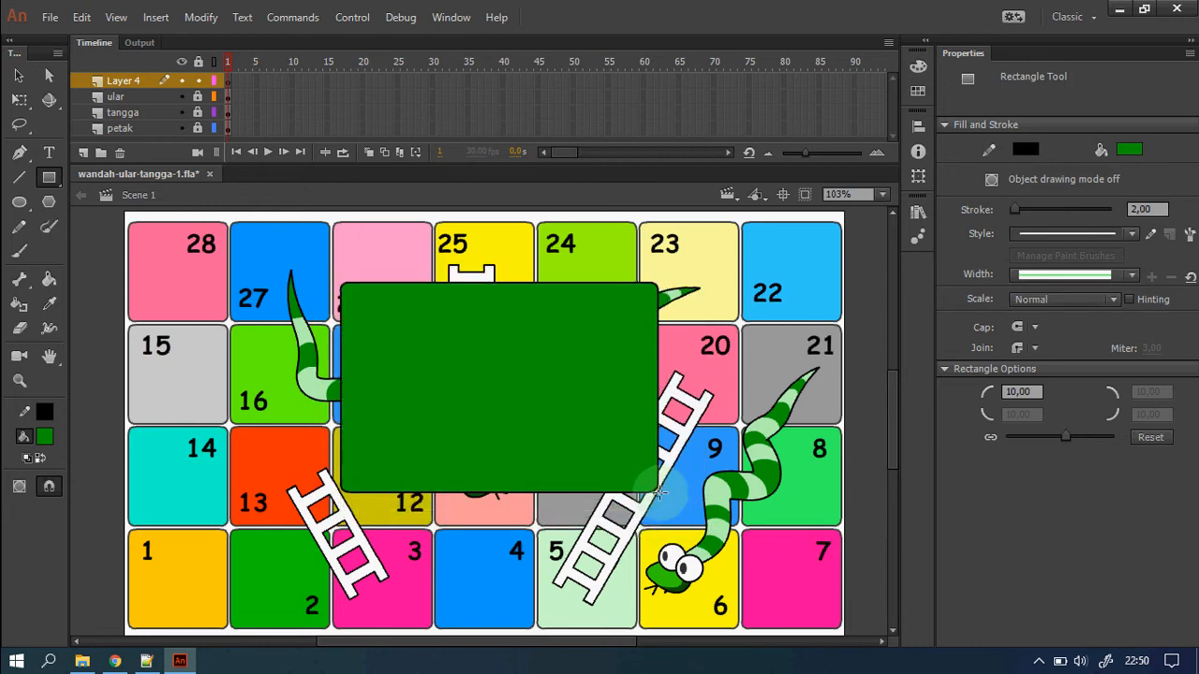
Hide the petak, ular and tangga layers and move the green rectangle down slightly.
{"action": "left_click", "coordinate": [180, 128]}
{"action": "left_click", "coordinate": [181, 96]}
{"action": "left_click", "coordinate": [181, 112]}
{"action": "left_click", "coordinate": [18, 75]}
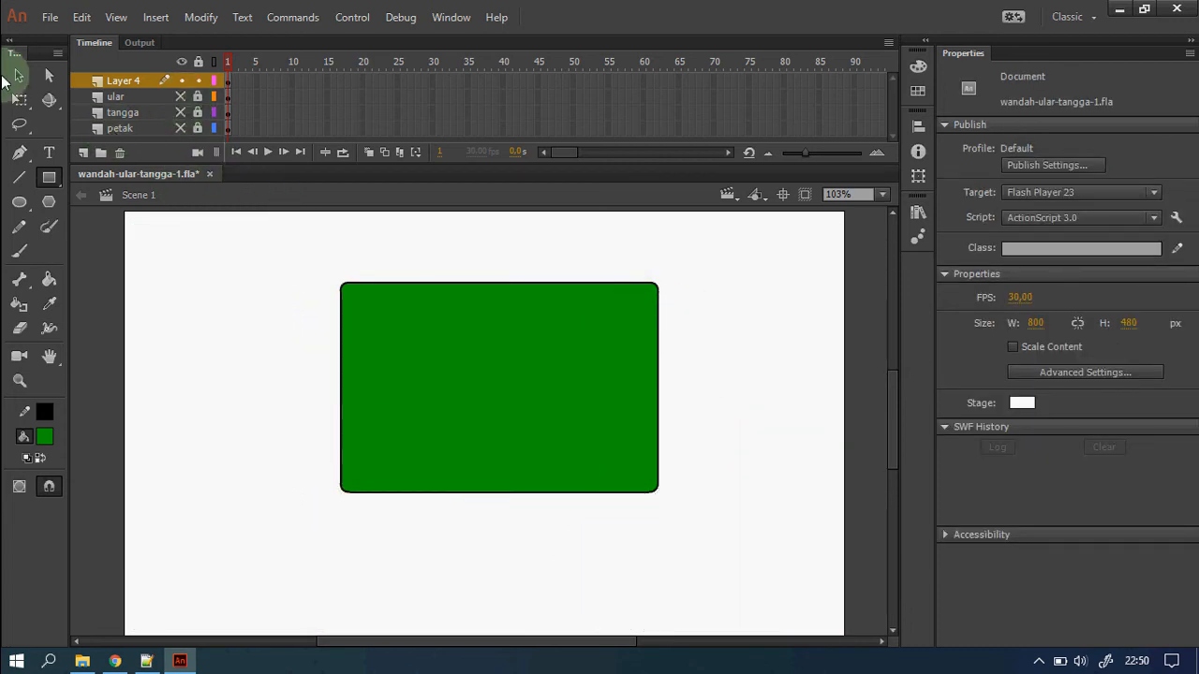
{"action": "double_click", "coordinate": [559, 401]}
{"action": "left_click_drag", "start_coordinate": [559, 401], "coordinate": [561, 419]}
Place the bidakMC pawn on the green rectangle with black 'Nama Pemain' text beneath it.
{"action": "left_click", "coordinate": [916, 225]}
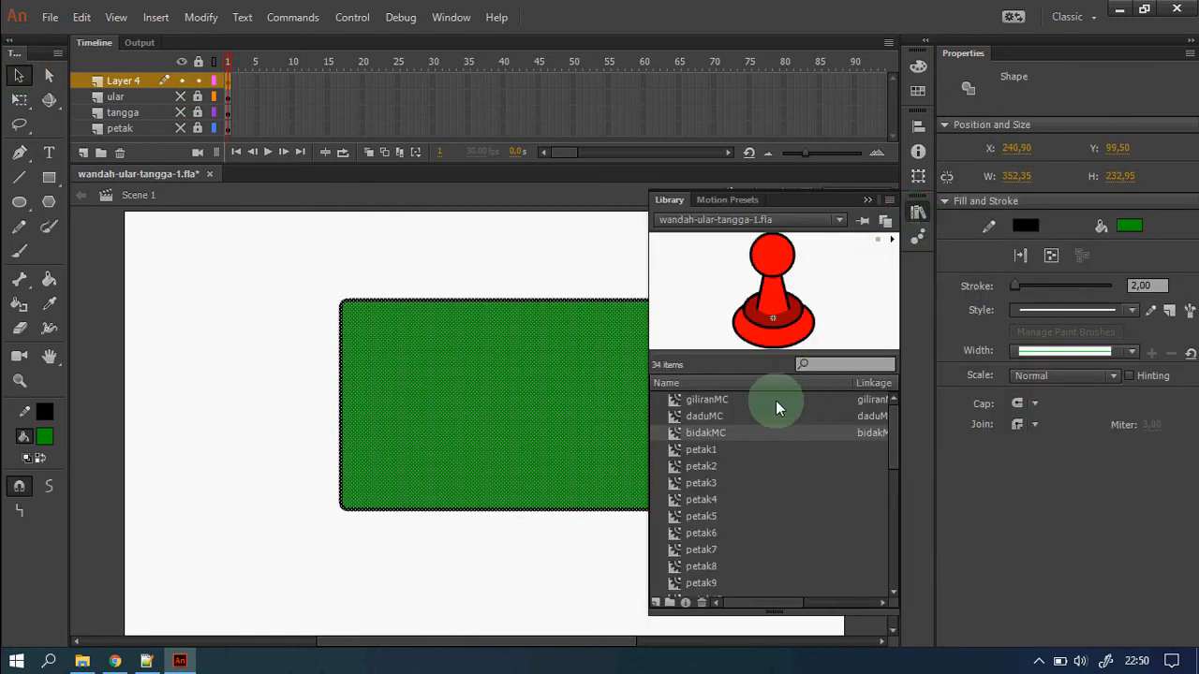
{"action": "left_click_drag", "start_coordinate": [777, 321], "coordinate": [498, 373]}
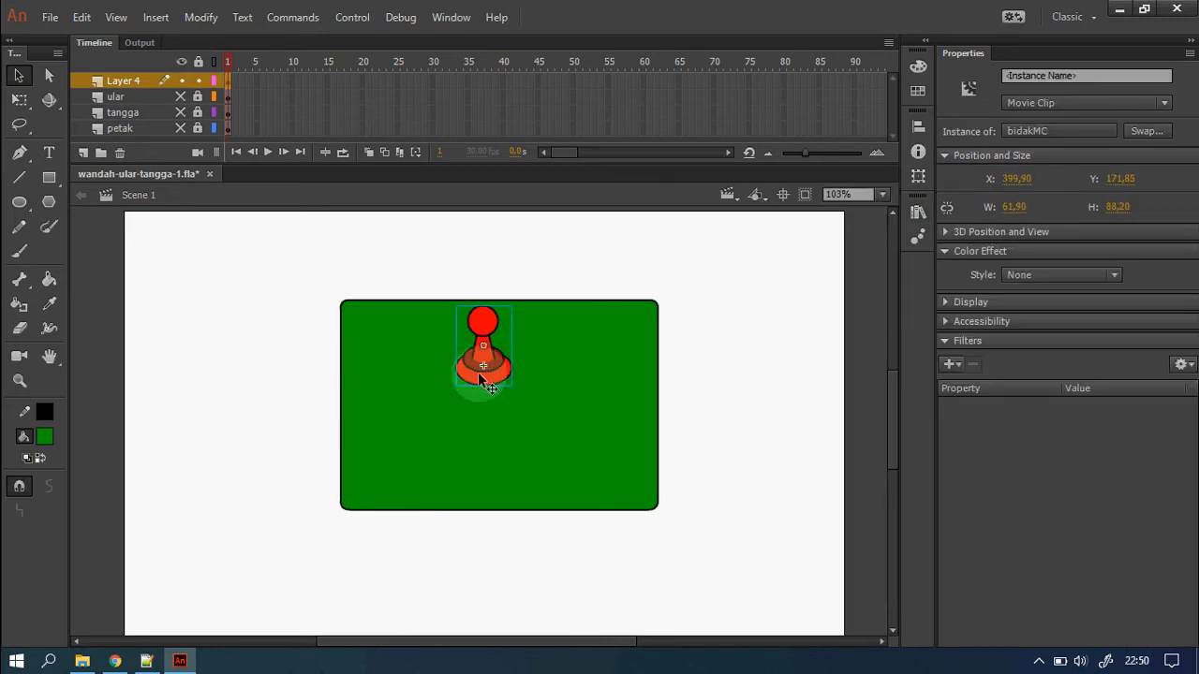
{"action": "left_click", "coordinate": [48, 153]}
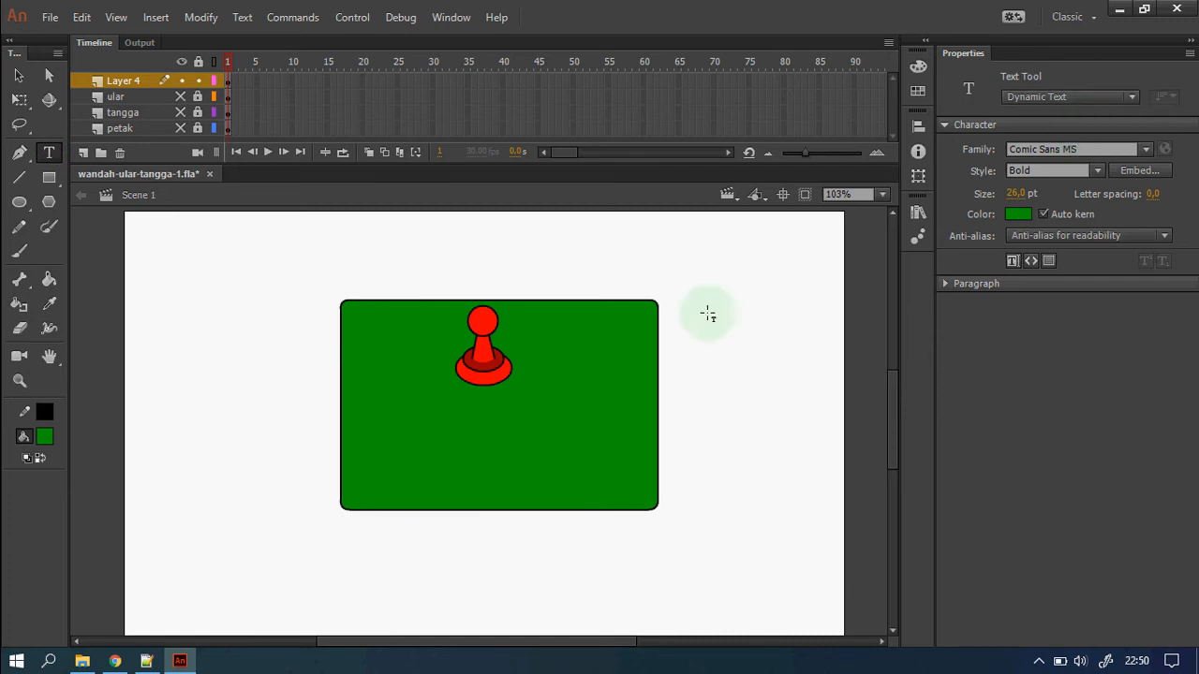
{"action": "left_click_drag", "start_coordinate": [370, 393], "coordinate": [629, 428]}
{"action": "type", "text": "Nama Pemain"}
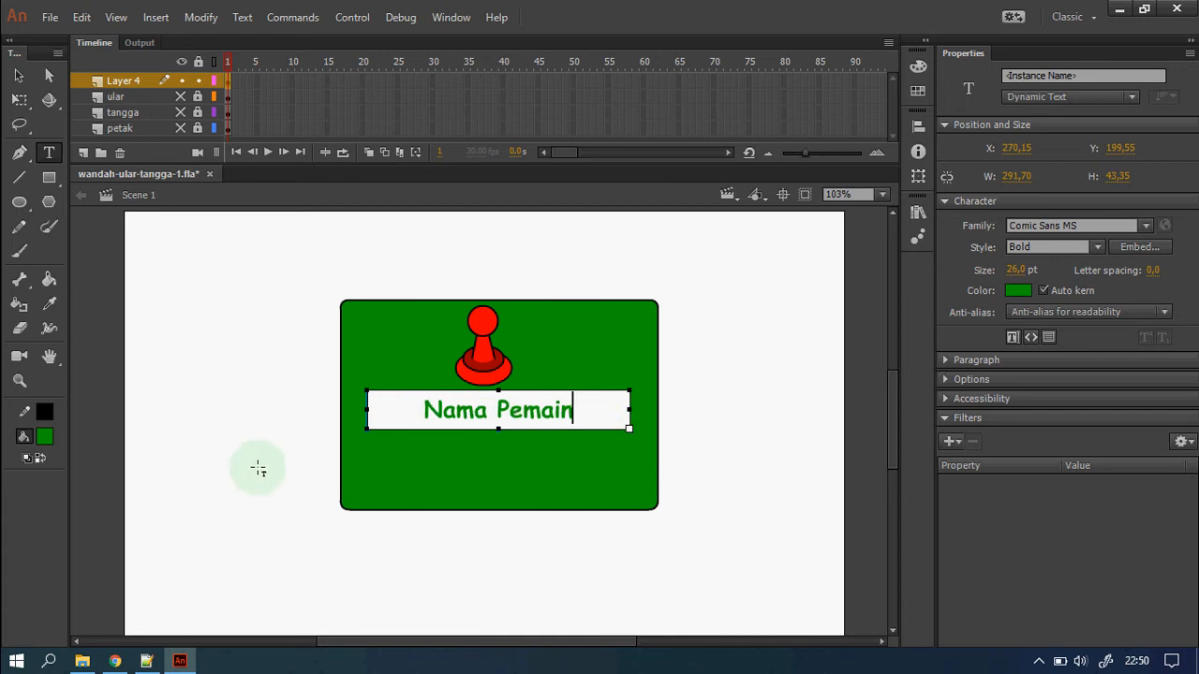
{"action": "left_click", "coordinate": [19, 75]}
{"action": "left_click", "coordinate": [1021, 292]}
{"action": "left_click", "coordinate": [756, 348]}
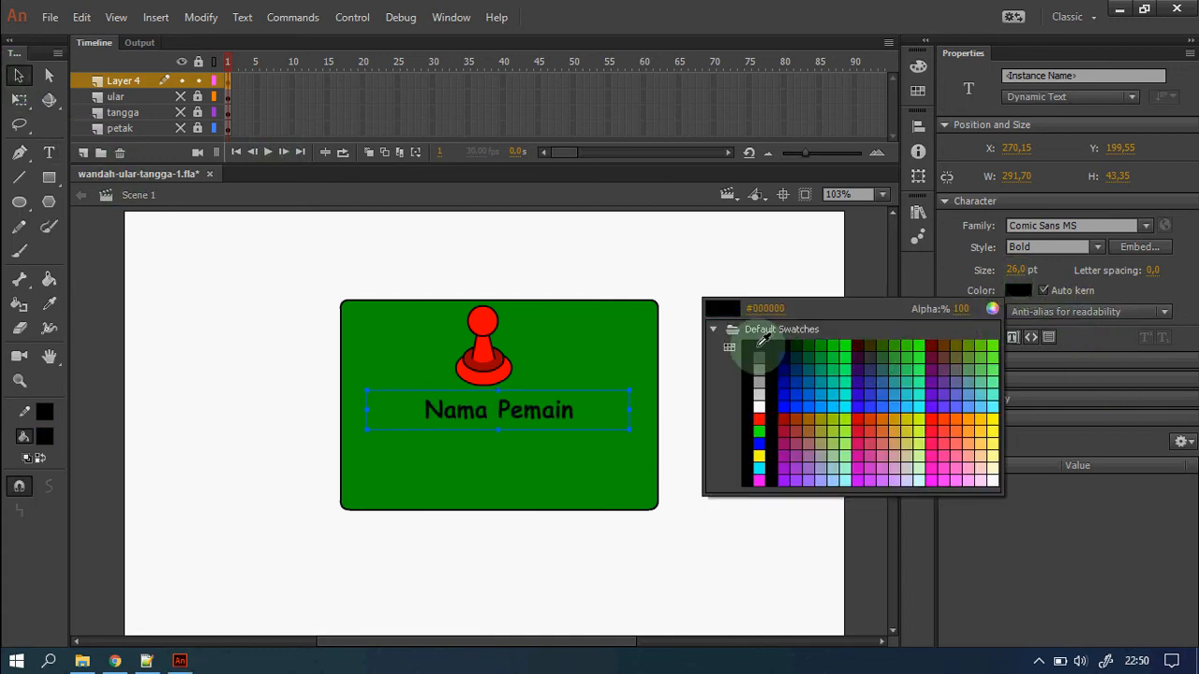
{"action": "left_click", "coordinate": [795, 436]}
{"action": "scroll", "coordinate": [458, 432], "scroll_direction": "down", "scroll_amount": 1}
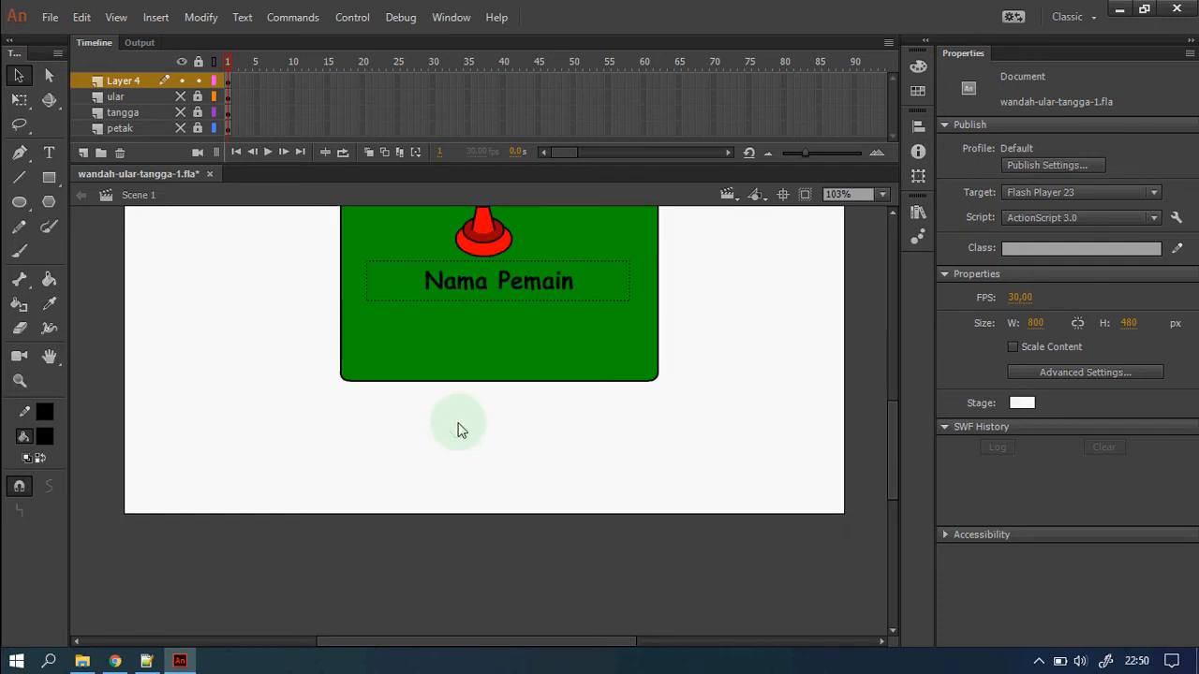
{"action": "scroll", "coordinate": [458, 426], "scroll_direction": "up", "scroll_amount": 1}
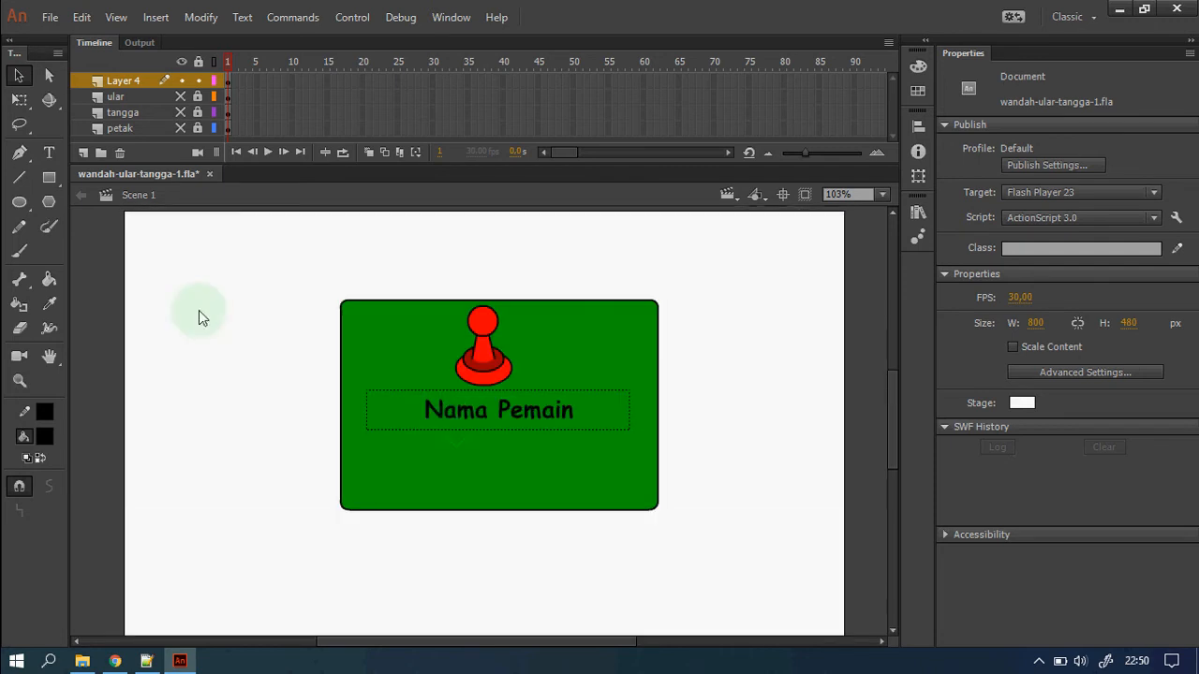
Draw a bright blue rounded rectangle below the green panel.
{"action": "left_click", "coordinate": [49, 177]}
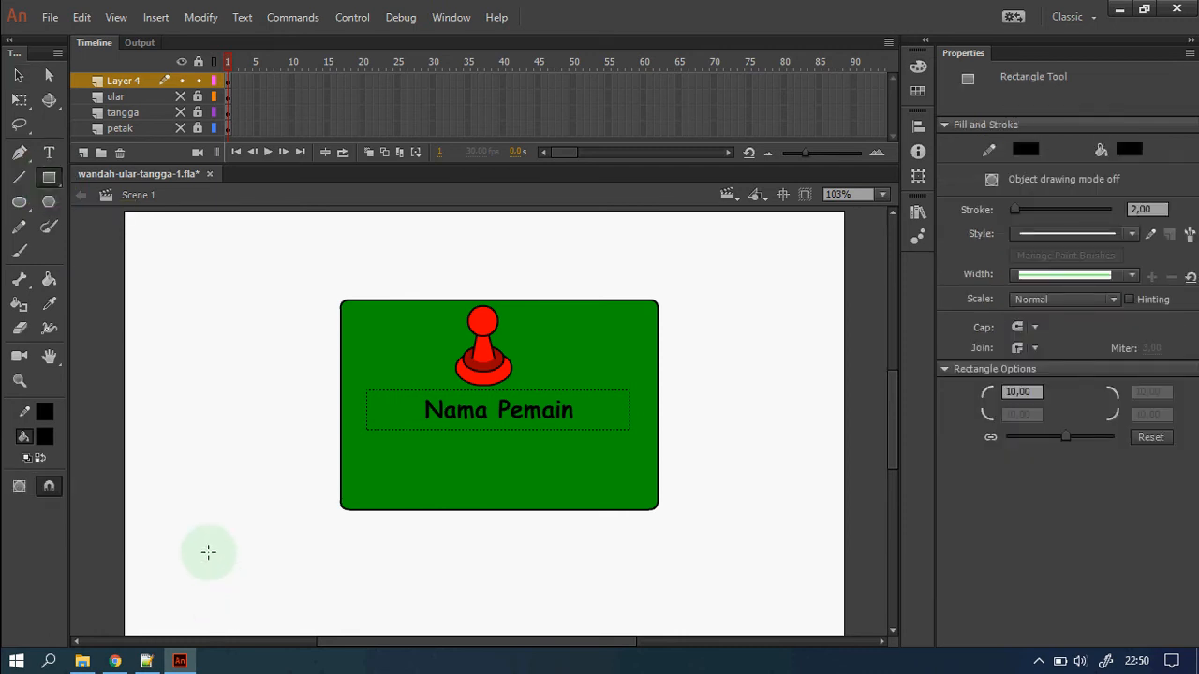
{"action": "left_click", "coordinate": [1127, 149]}
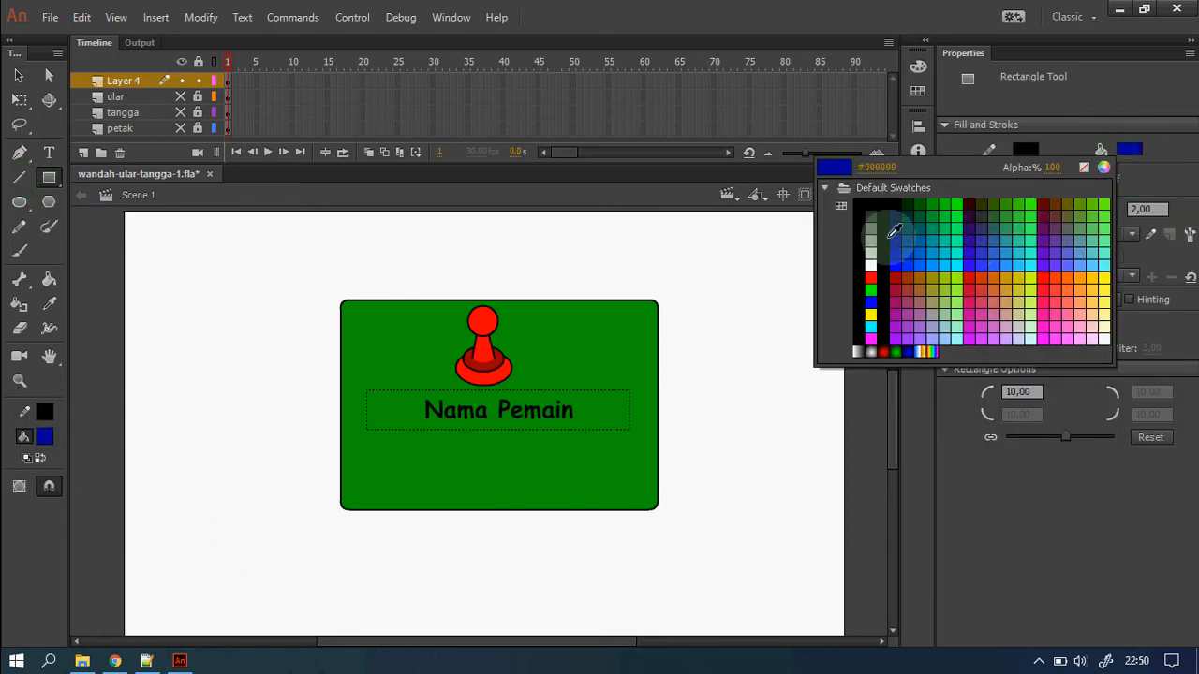
{"action": "left_click", "coordinate": [907, 259]}
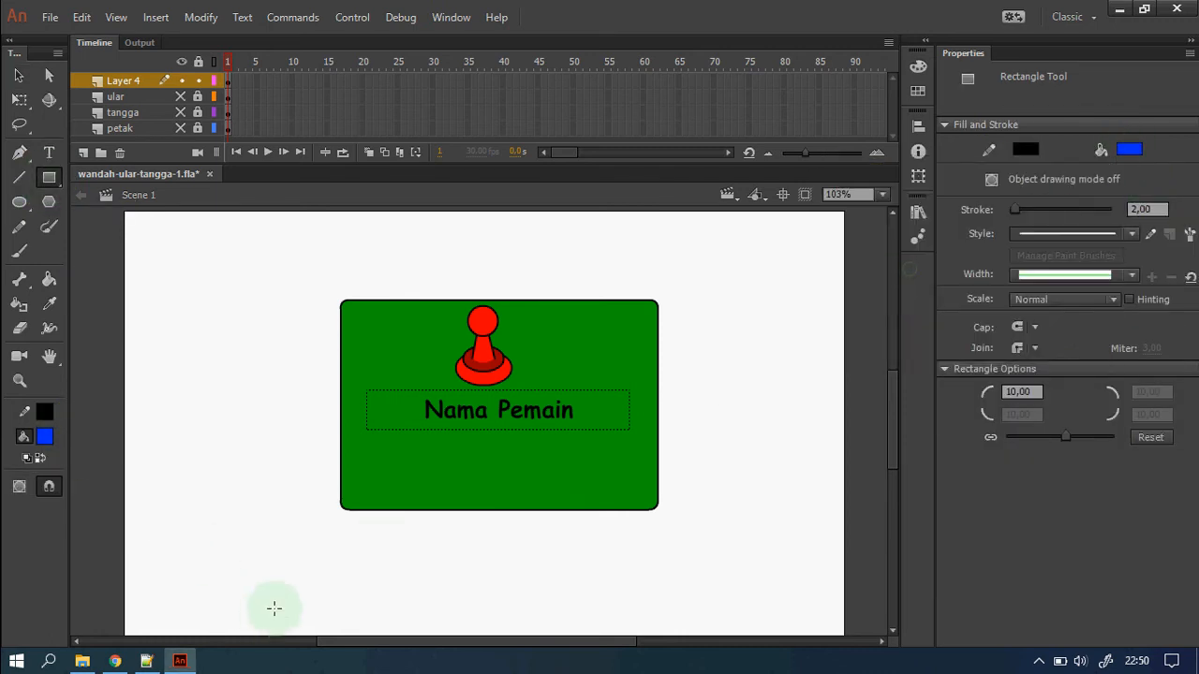
{"action": "left_click_drag", "start_coordinate": [216, 550], "coordinate": [403, 595]}
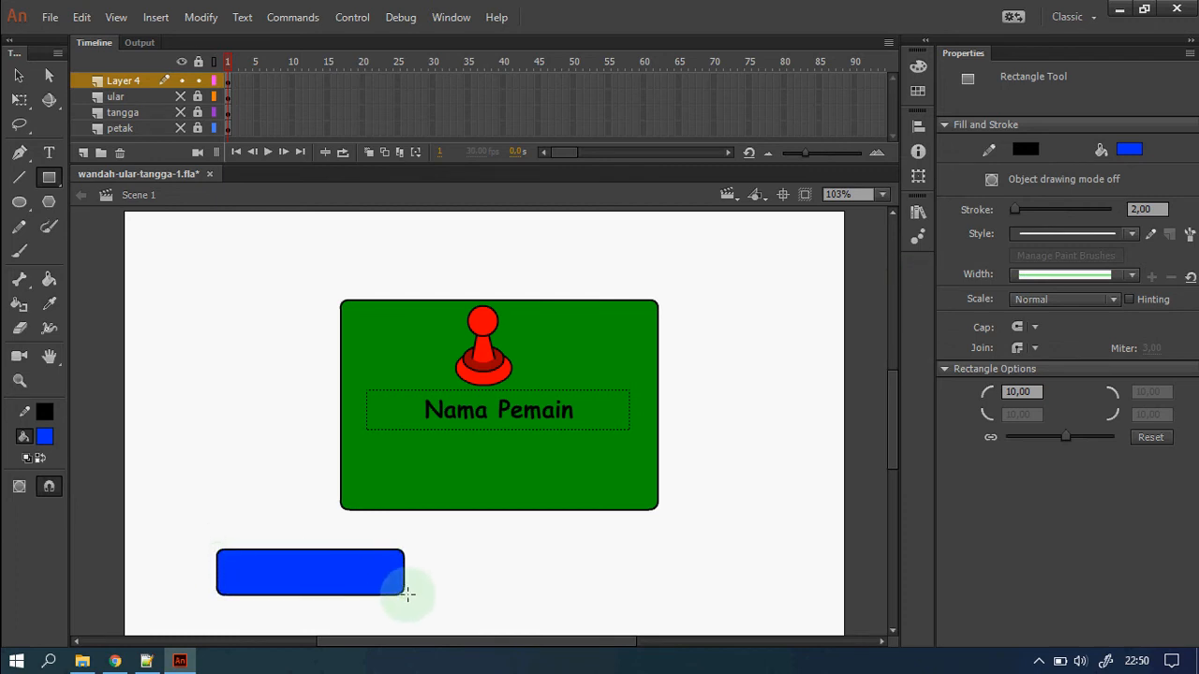
{"action": "left_click", "coordinate": [19, 76]}
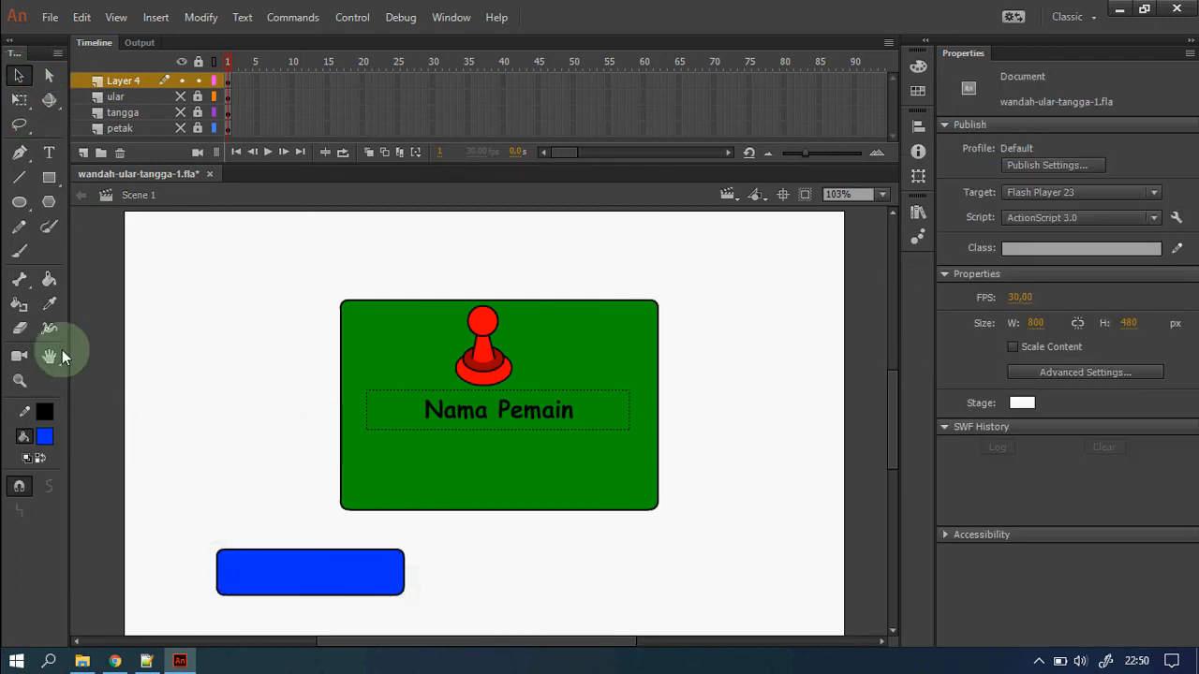
Add white static text 'Selesai' centred on the blue button.
{"action": "left_click", "coordinate": [50, 154]}
{"action": "left_click", "coordinate": [1133, 95]}
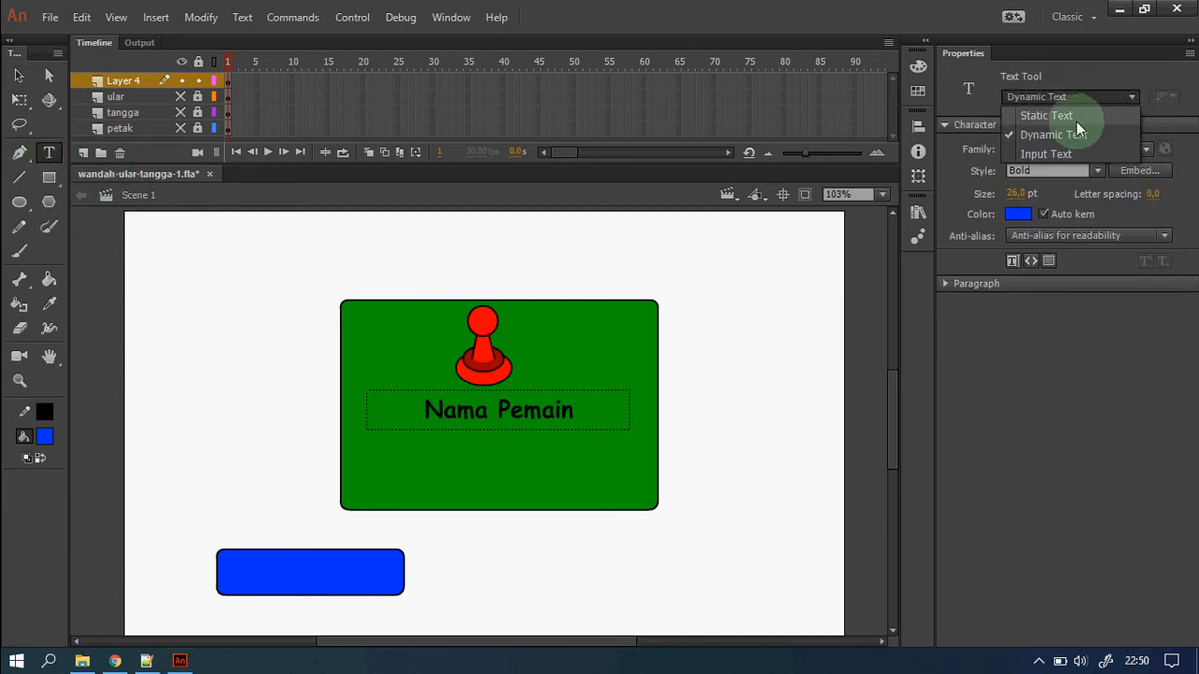
{"action": "left_click", "coordinate": [1073, 119]}
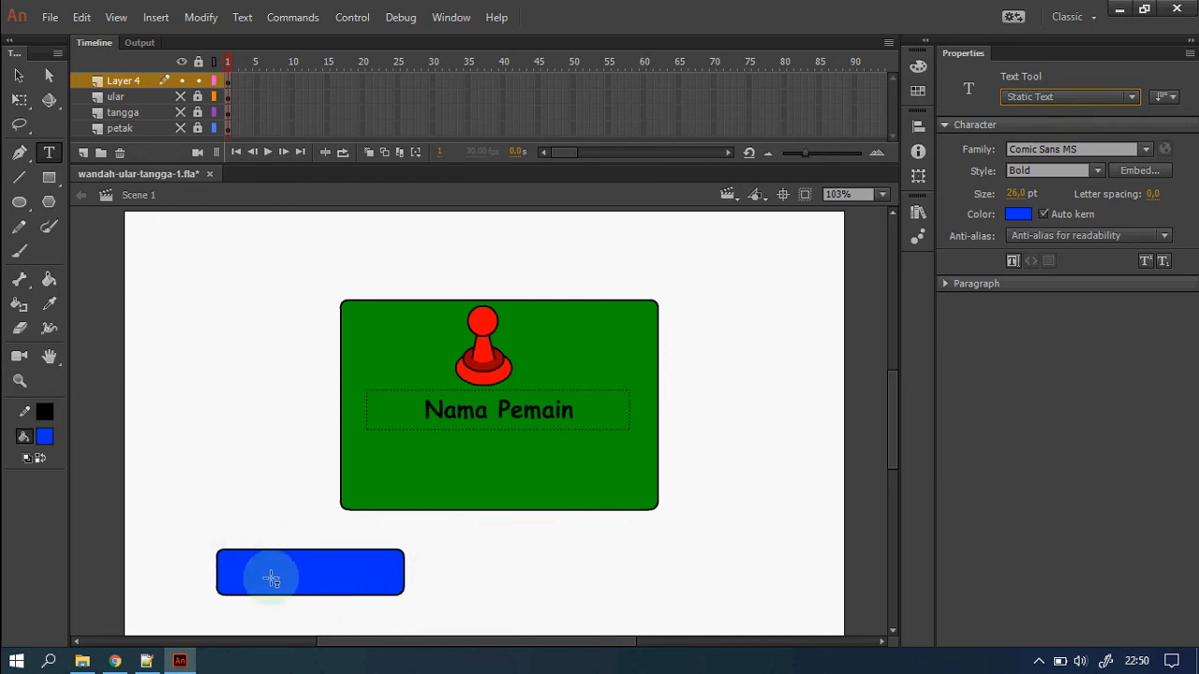
{"action": "left_click", "coordinate": [1018, 214]}
{"action": "left_click", "coordinate": [760, 324]}
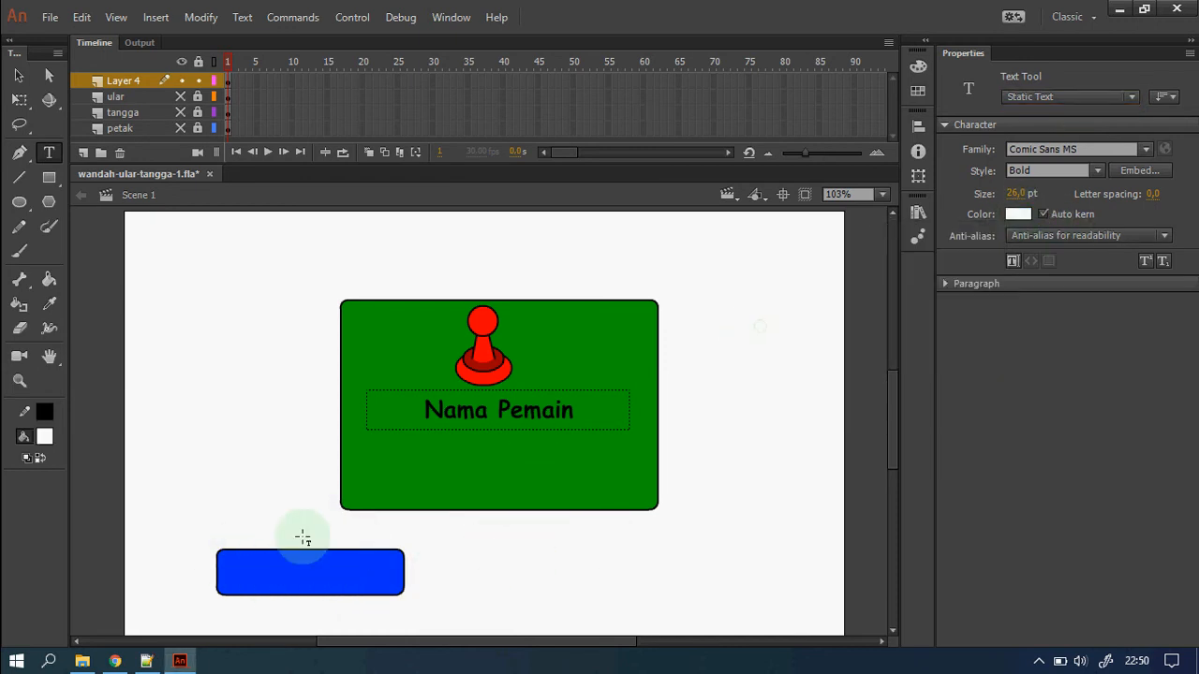
{"action": "left_click", "coordinate": [269, 571]}
{"action": "type", "text": "Selesai"}
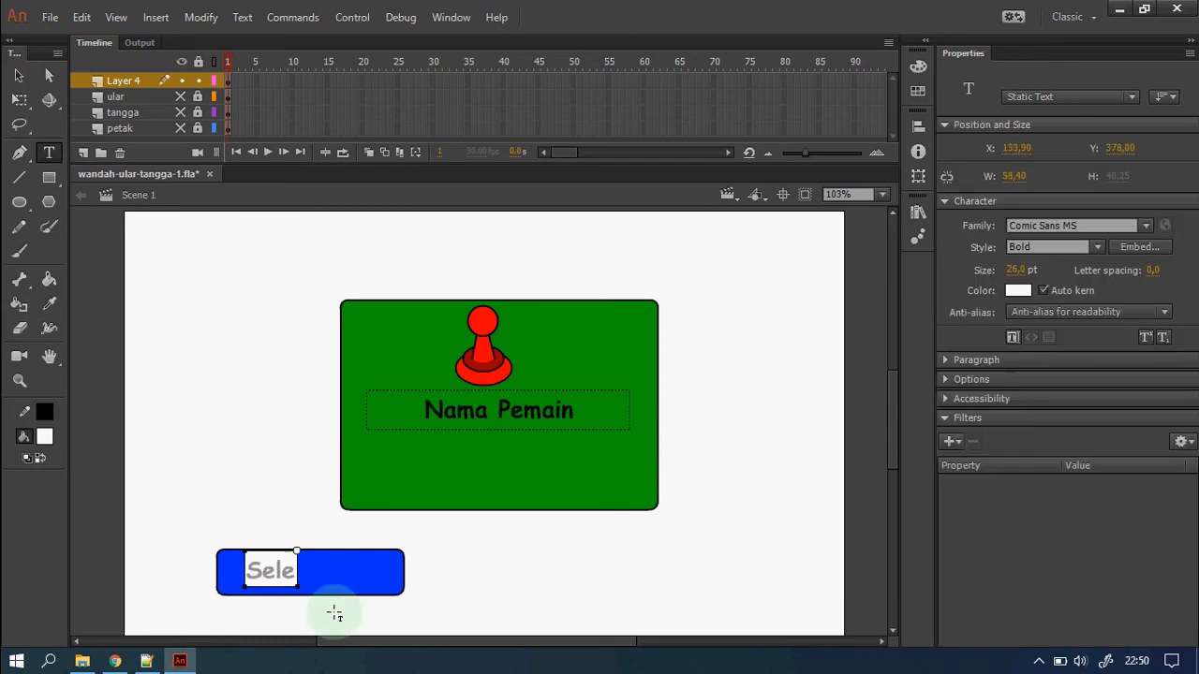
{"action": "left_click", "coordinate": [19, 74]}
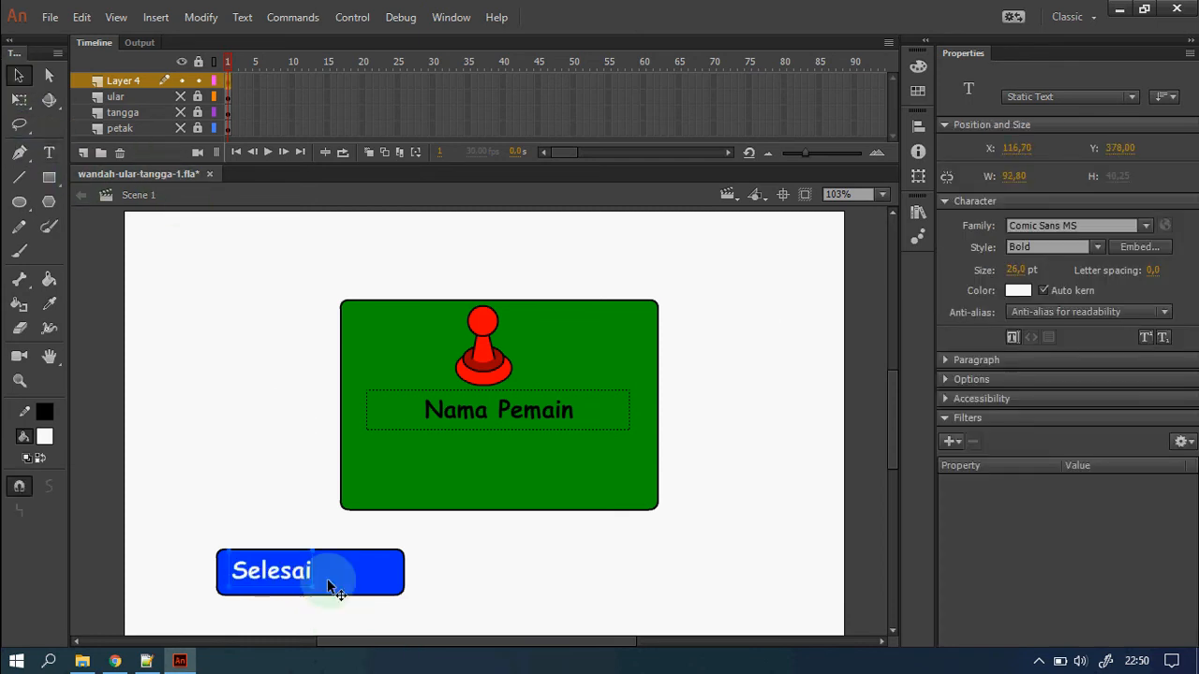
{"action": "left_click_drag", "start_coordinate": [295, 585], "coordinate": [326, 589]}
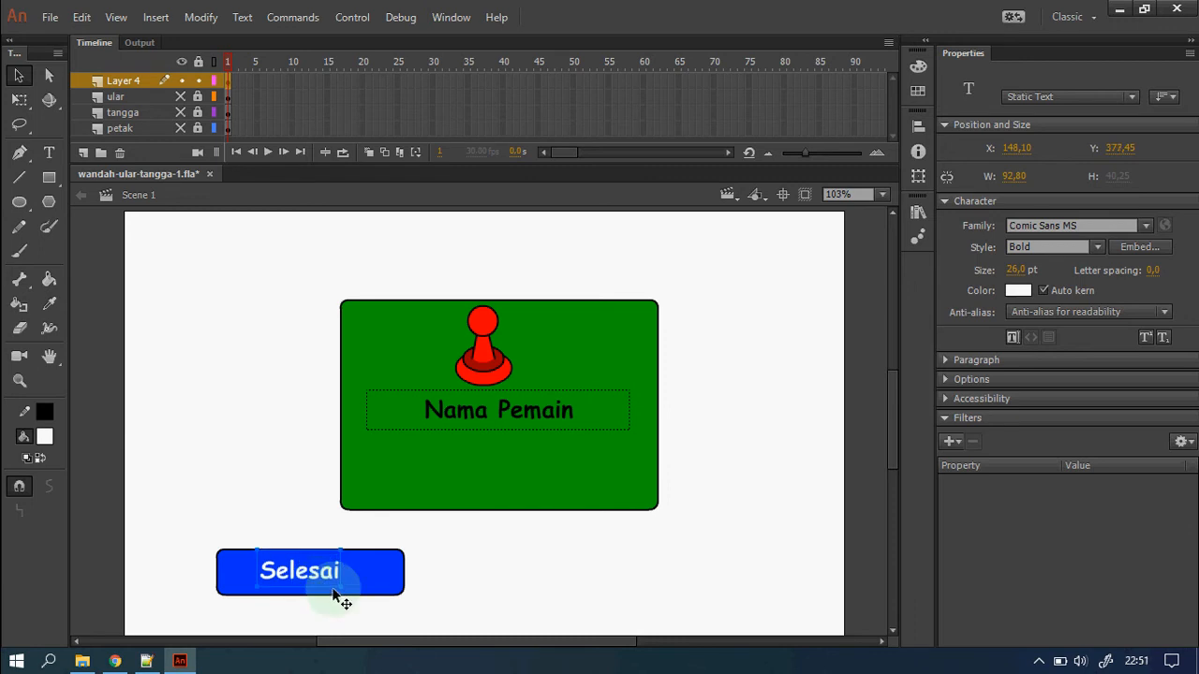
Make the Selesai shape a Button symbol homeBtn, move it into the green panel, recentre the pawn.
{"action": "left_click_drag", "start_coordinate": [188, 533], "coordinate": [459, 635]}
{"action": "right_click", "coordinate": [368, 580]}
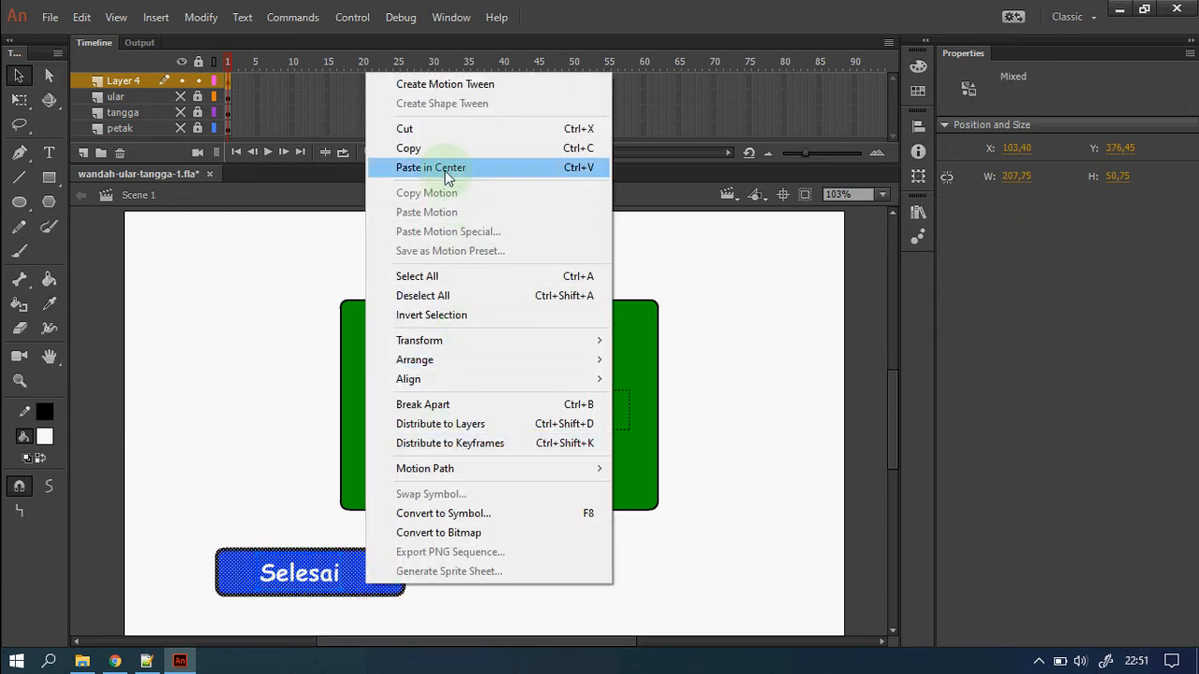
{"action": "left_click", "coordinate": [489, 511]}
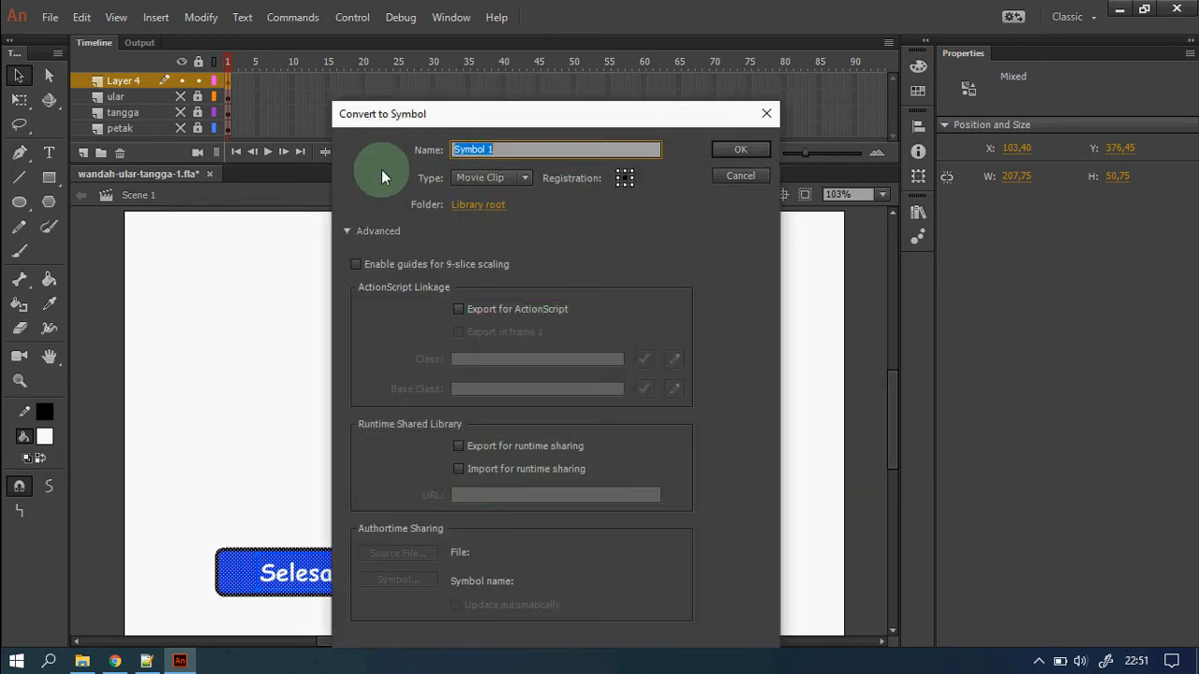
{"action": "left_click", "coordinate": [357, 232]}
{"action": "left_click_drag", "start_coordinate": [537, 113], "coordinate": [681, 245]}
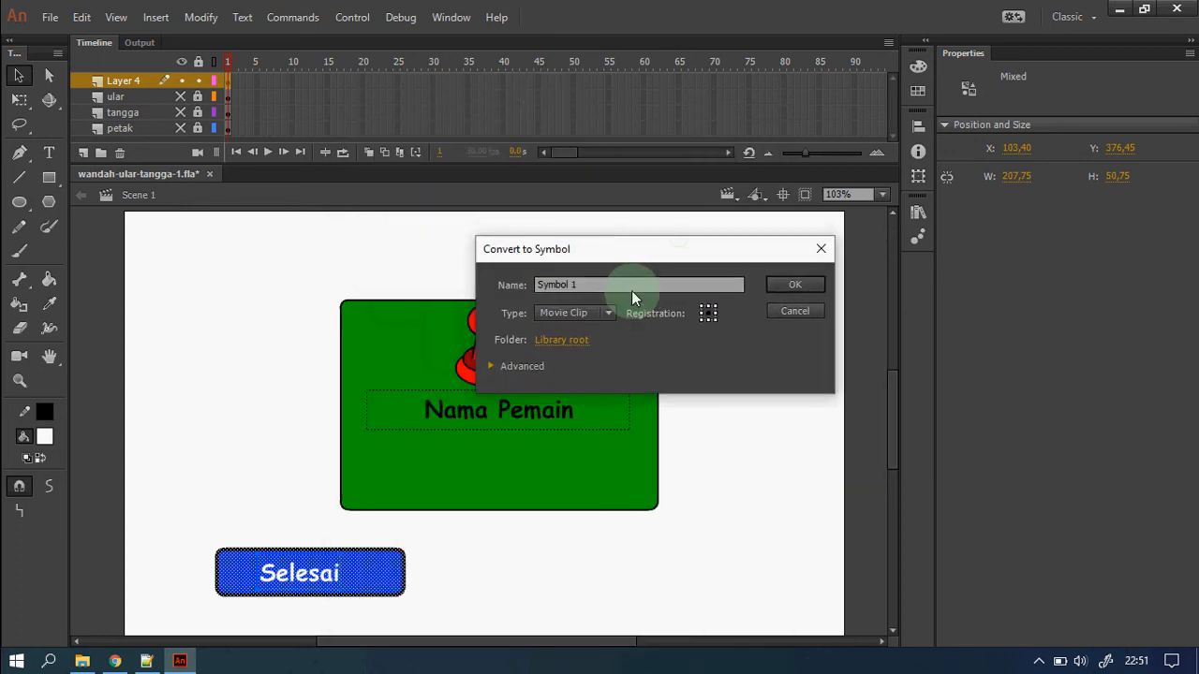
{"action": "left_click", "coordinate": [568, 290]}
{"action": "type", "text": "h"}
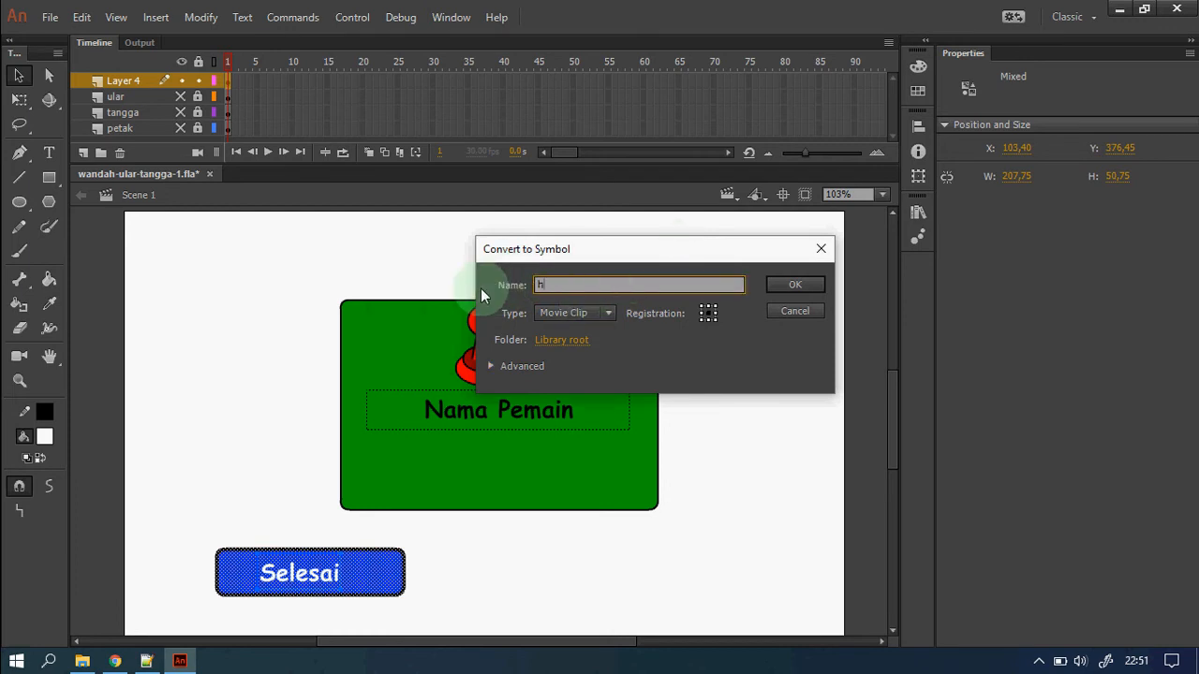
{"action": "type", "text": "omeBtn"}
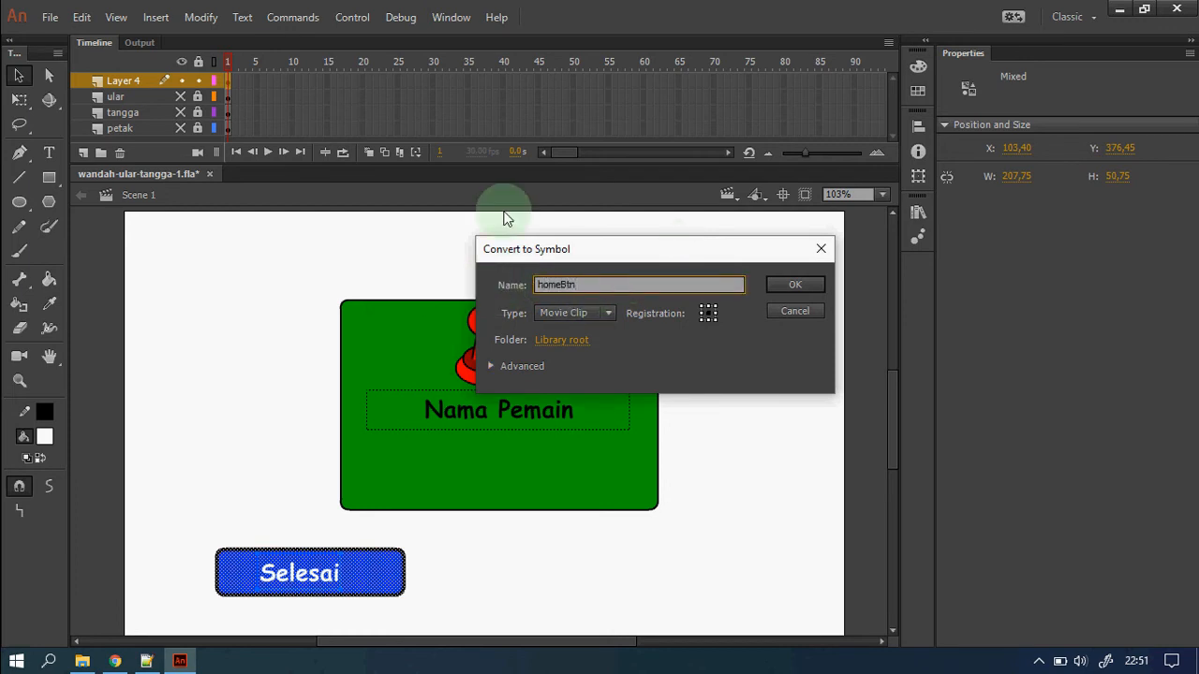
{"action": "left_click", "coordinate": [601, 312]}
{"action": "left_click", "coordinate": [585, 347]}
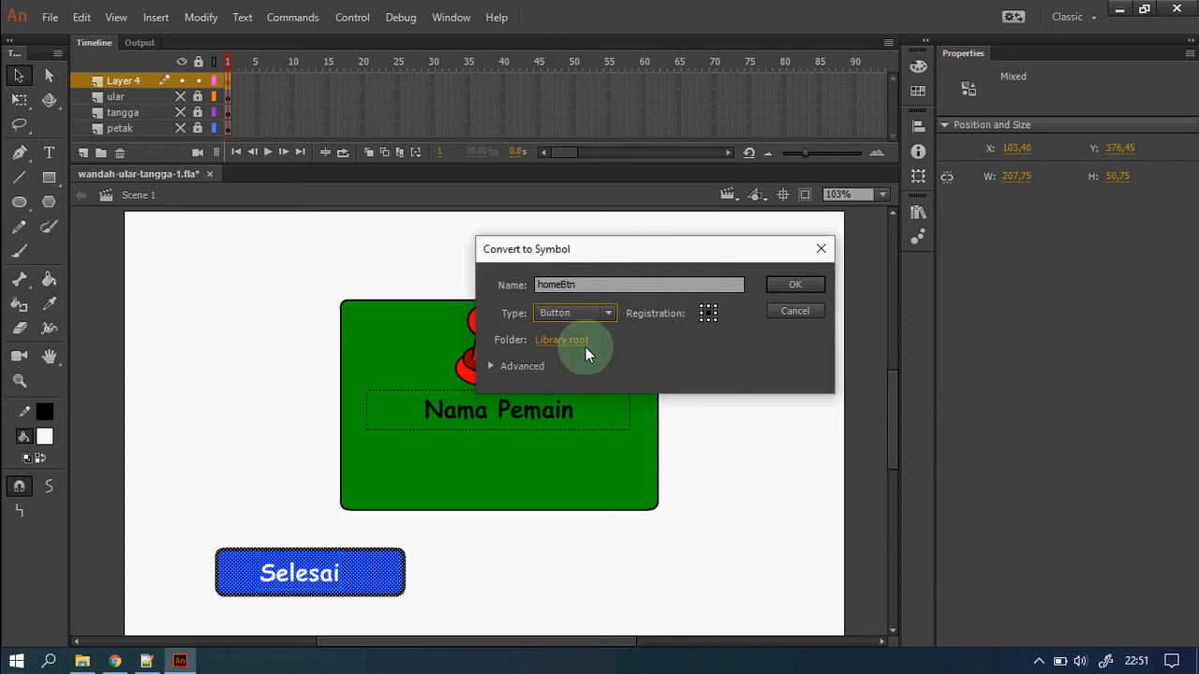
{"action": "left_click", "coordinate": [795, 285]}
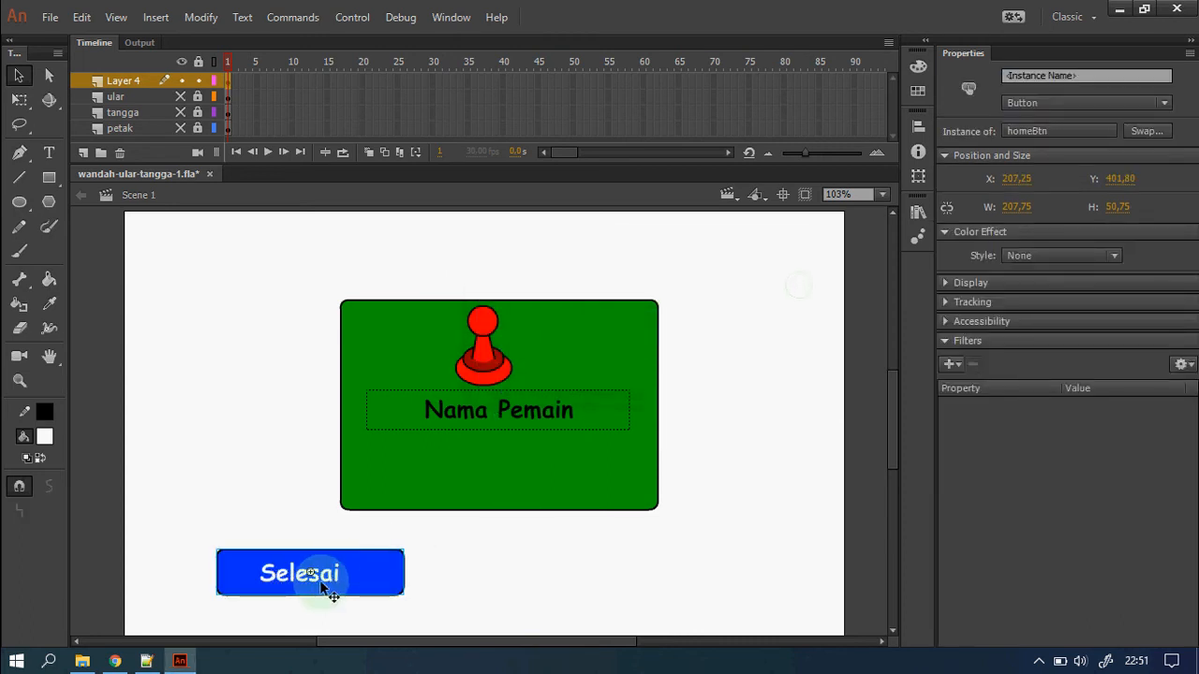
{"action": "left_click_drag", "start_coordinate": [323, 577], "coordinate": [506, 481]}
{"action": "left_click_drag", "start_coordinate": [488, 352], "coordinate": [496, 350]}
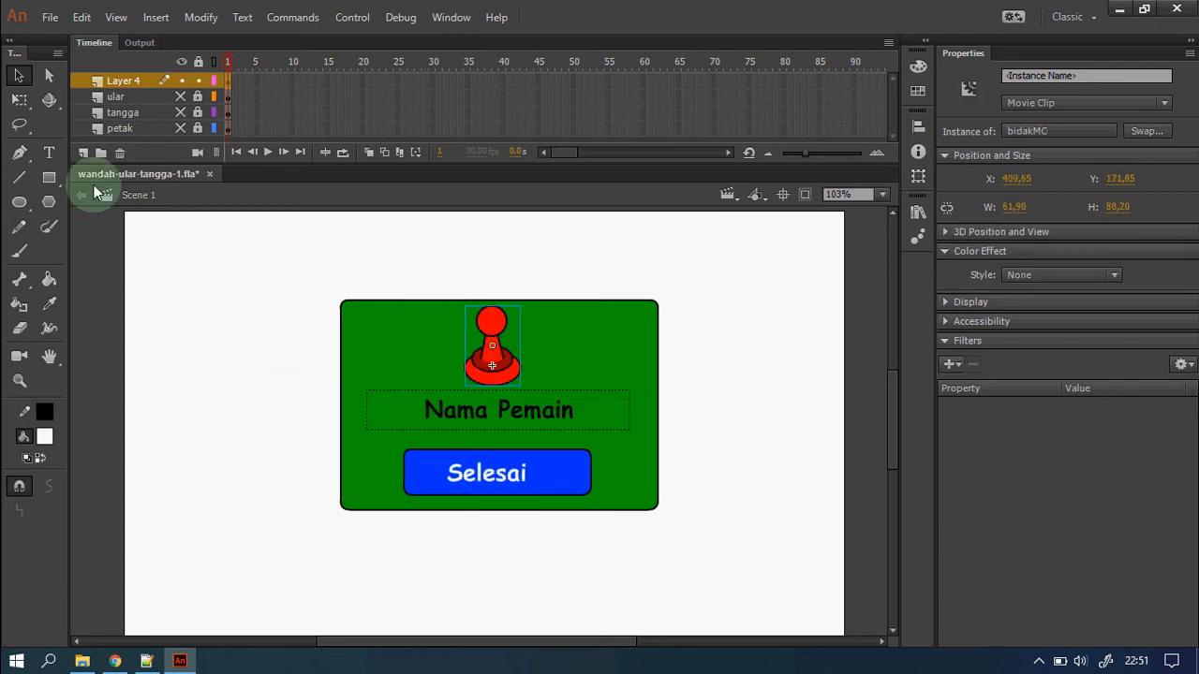
Add black 'WINNER !!' text centred above the green panel, enlarged to 31 pt.
{"action": "left_click", "coordinate": [51, 156]}
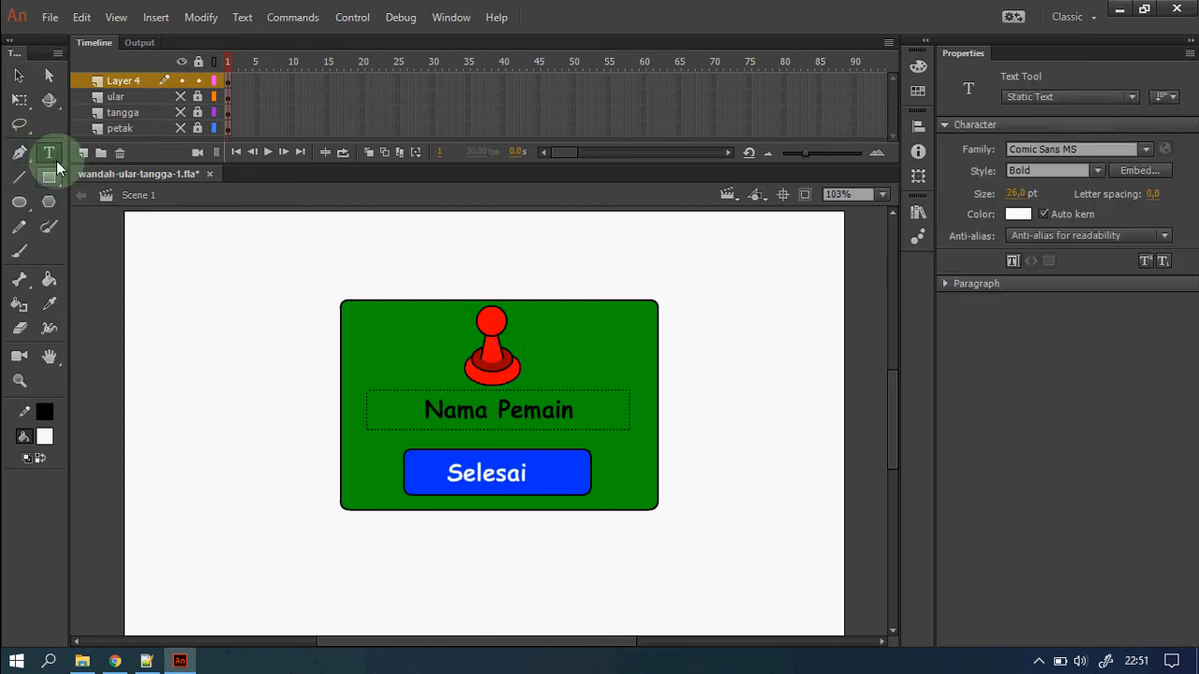
{"action": "left_click", "coordinate": [408, 270]}
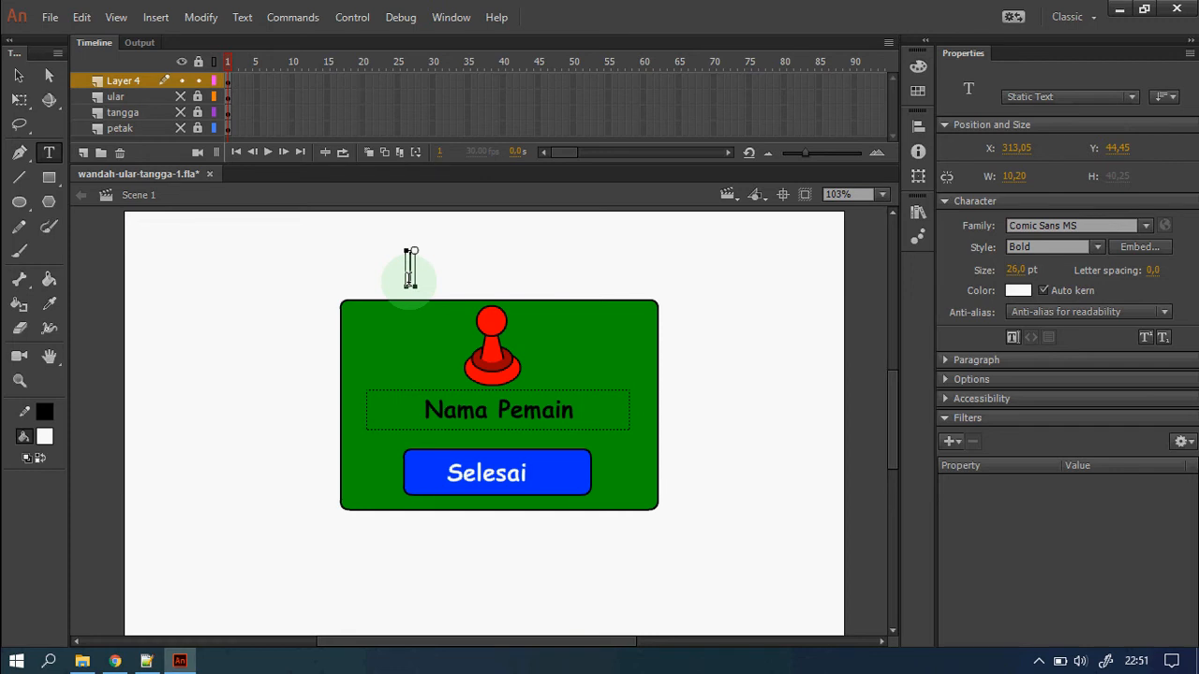
{"action": "type", "text": "WINNER"}
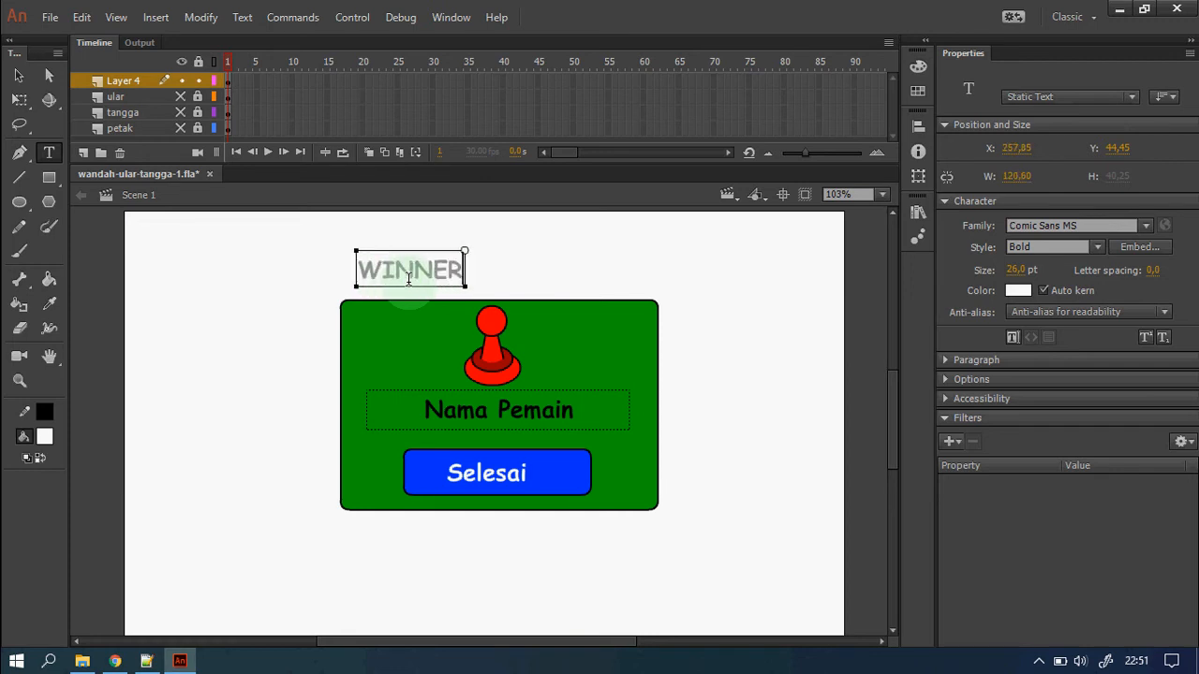
{"action": "type", "text": " !!"}
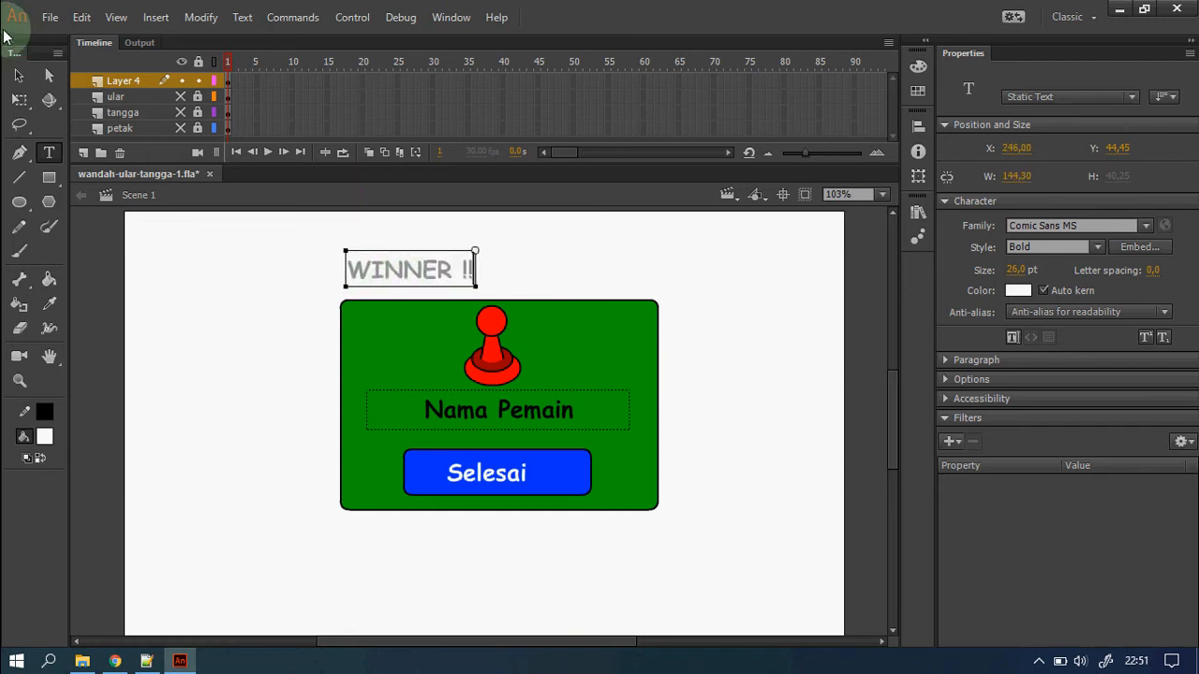
{"action": "left_click", "coordinate": [19, 75]}
{"action": "left_click_drag", "start_coordinate": [469, 271], "coordinate": [550, 288]}
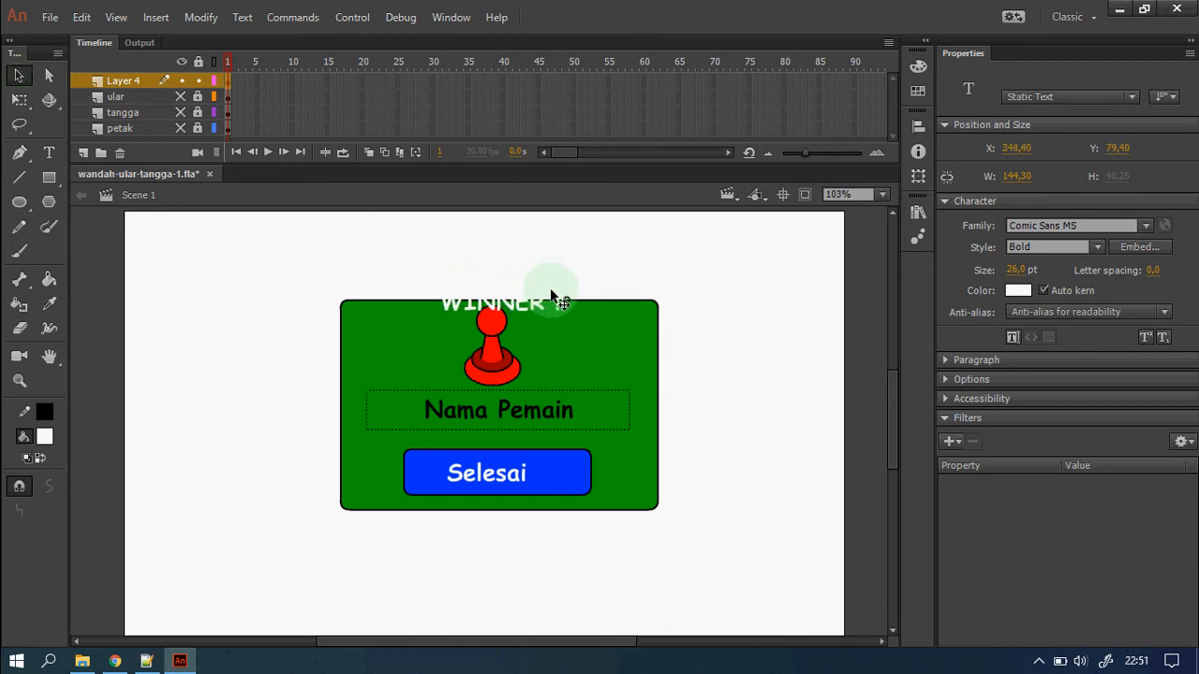
{"action": "left_click", "coordinate": [1018, 290]}
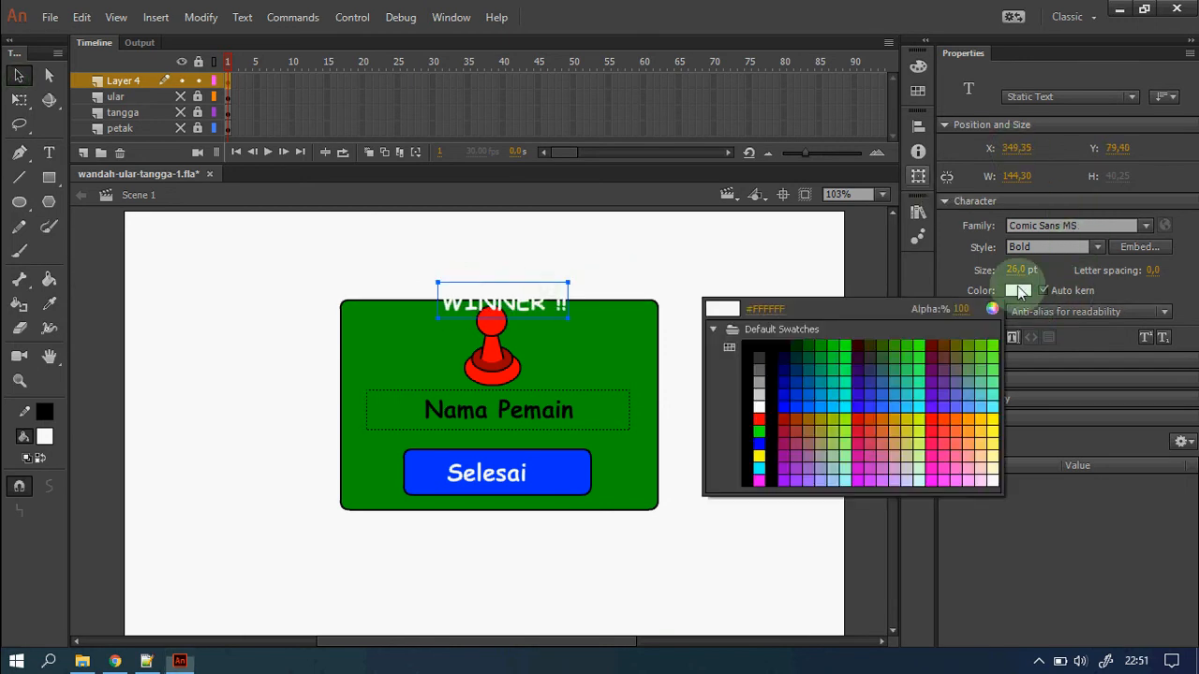
{"action": "left_click", "coordinate": [760, 348]}
{"action": "left_click_drag", "start_coordinate": [537, 317], "coordinate": [535, 291]}
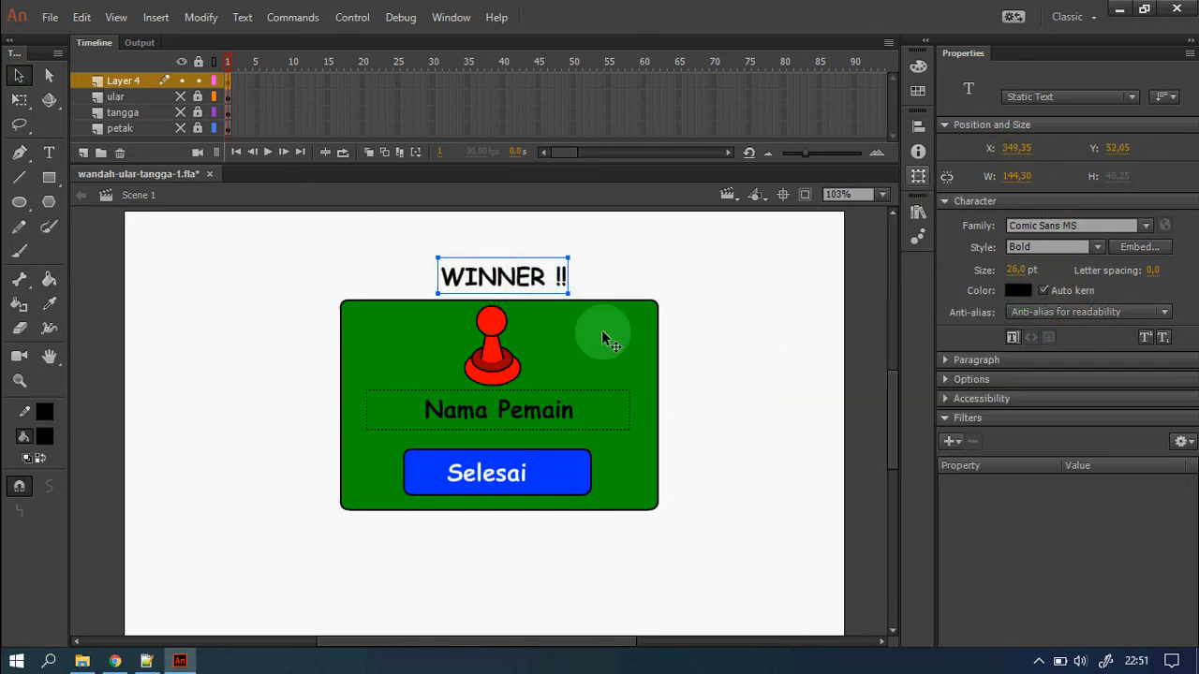
{"action": "left_click_drag", "start_coordinate": [1011, 272], "coordinate": [1023, 270]}
Edit the instance names of the pawn and the Nama Pemain text field (pemainTxt).
{"action": "left_click", "coordinate": [741, 389]}
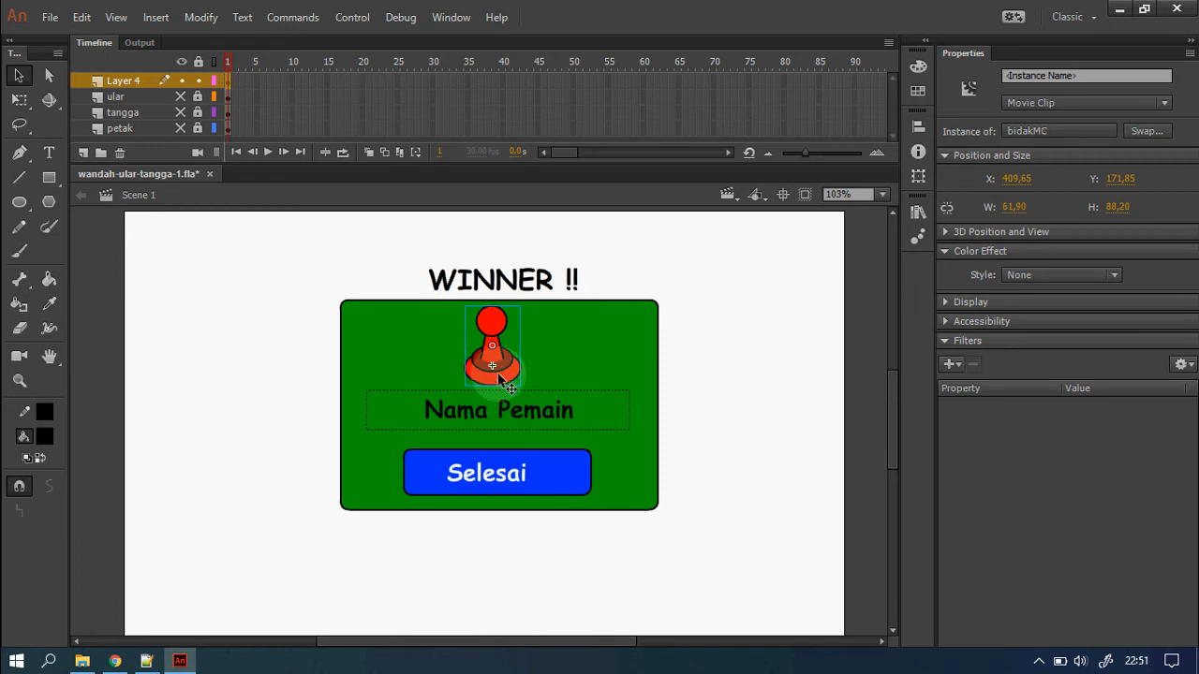
{"action": "left_click", "coordinate": [1047, 75]}
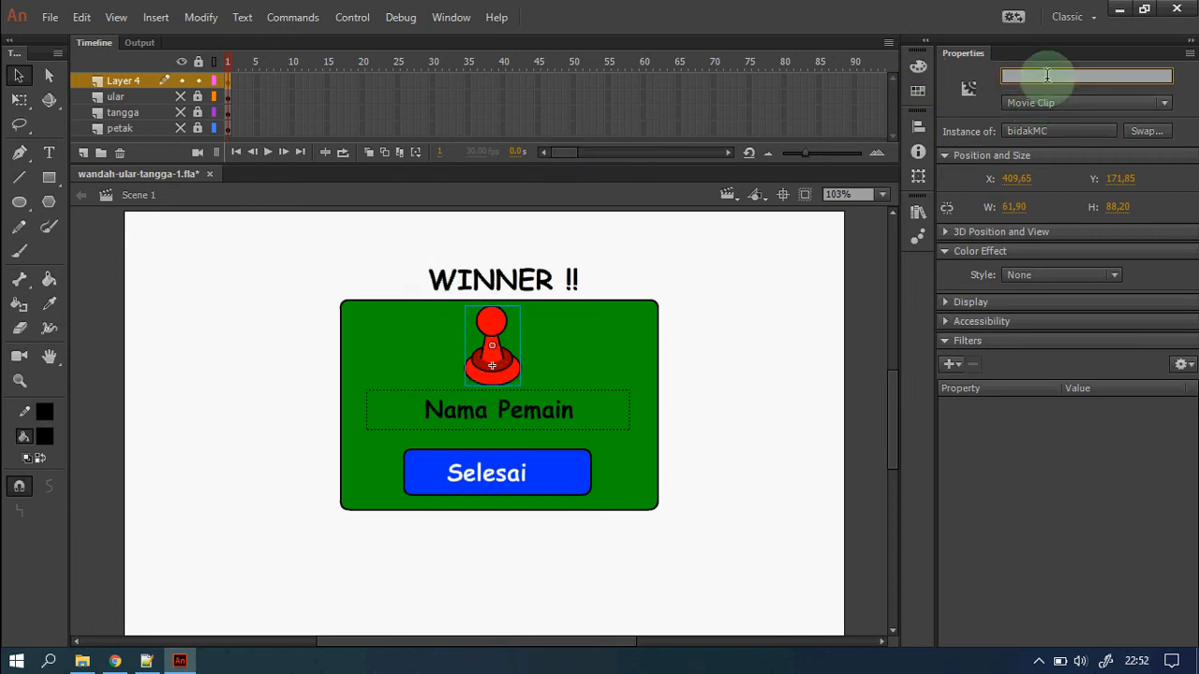
{"action": "type", "text": "dak"}
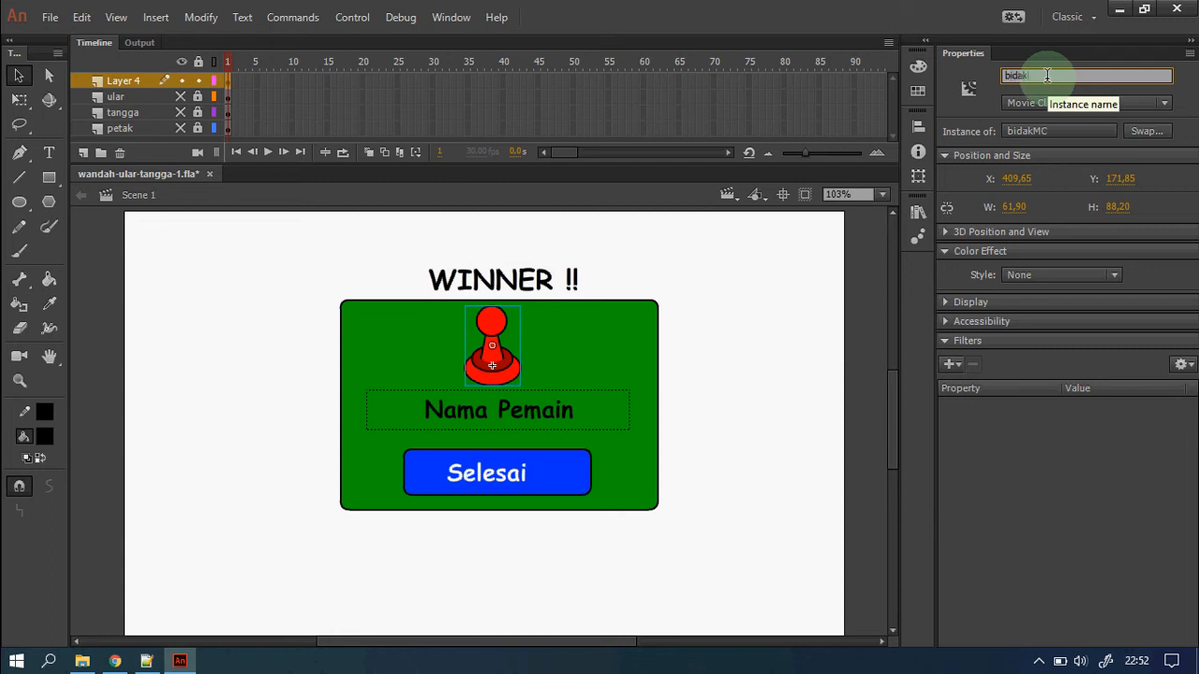
{"action": "left_click", "coordinate": [562, 401]}
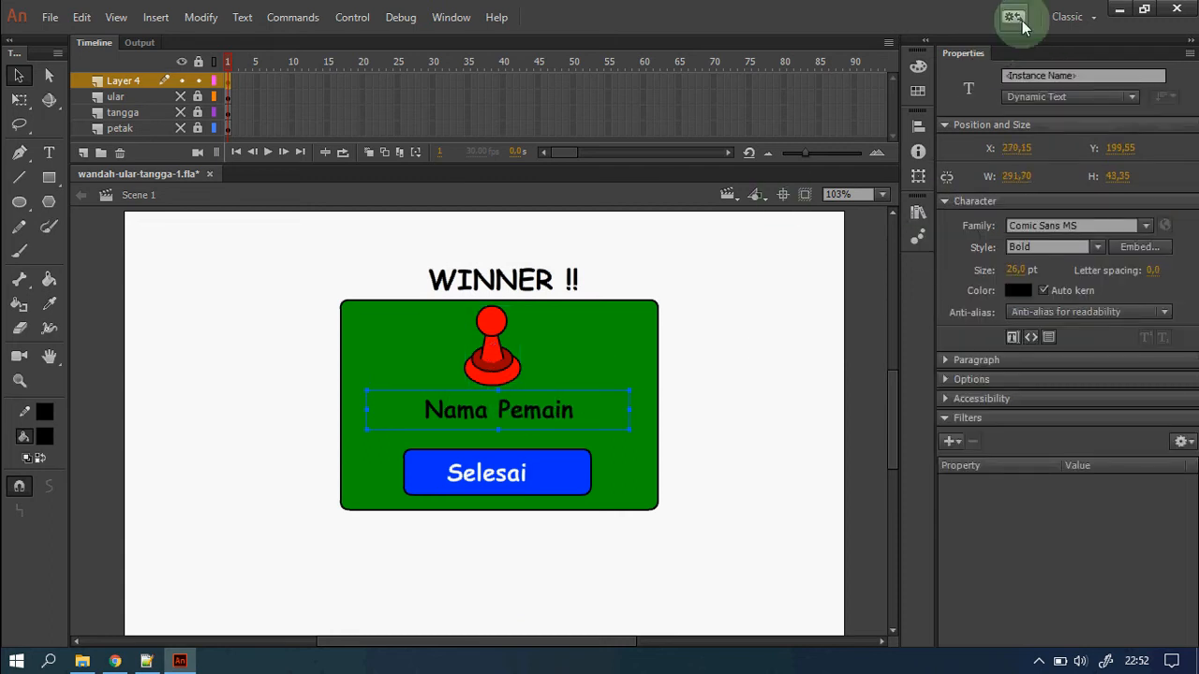
{"action": "left_click", "coordinate": [1041, 74]}
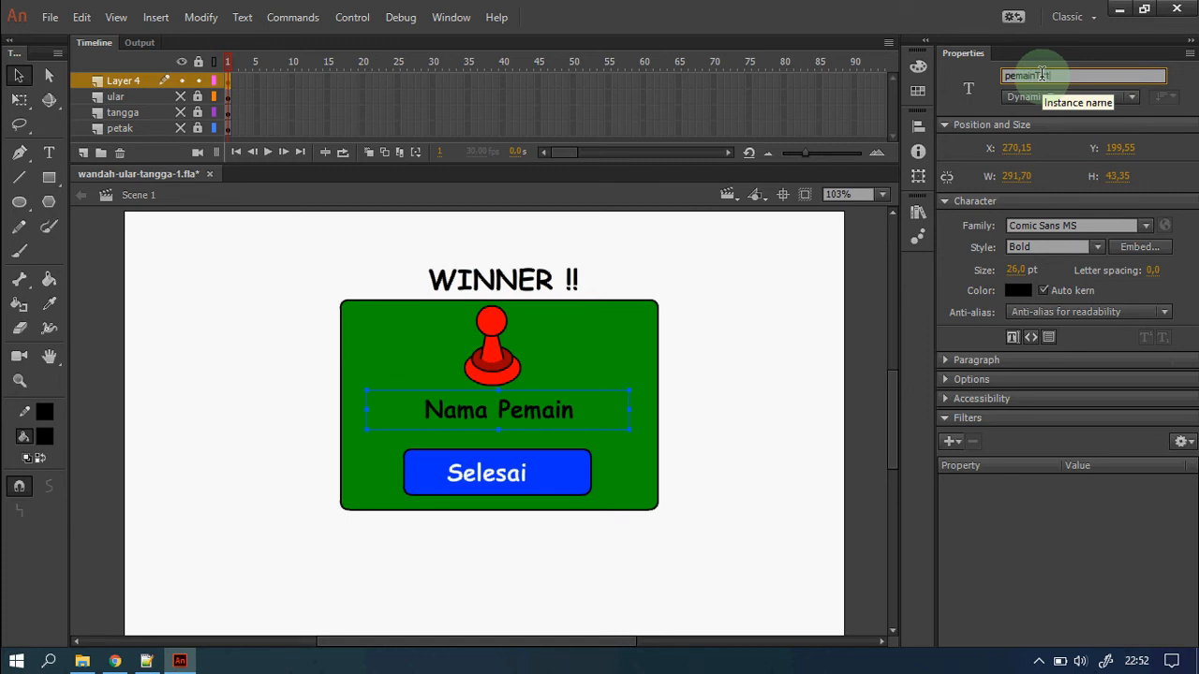
Give the Selesai button the instance name homeBtn.
{"action": "left_click", "coordinate": [450, 491]}
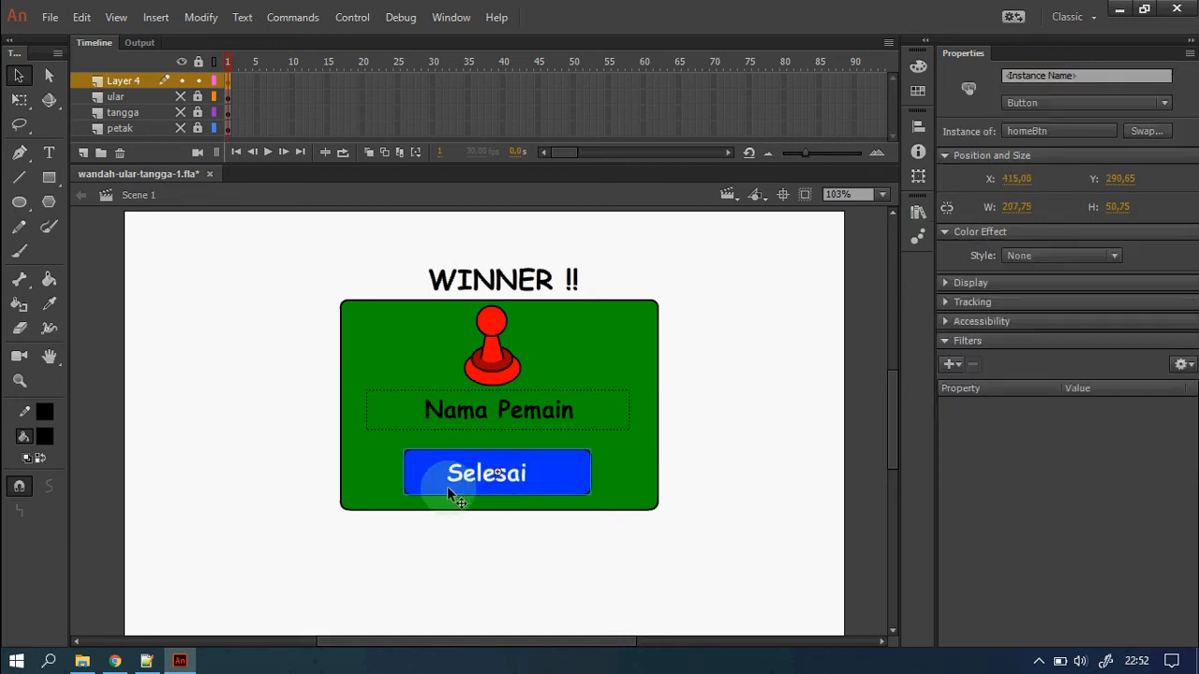
{"action": "left_click", "coordinate": [1039, 75]}
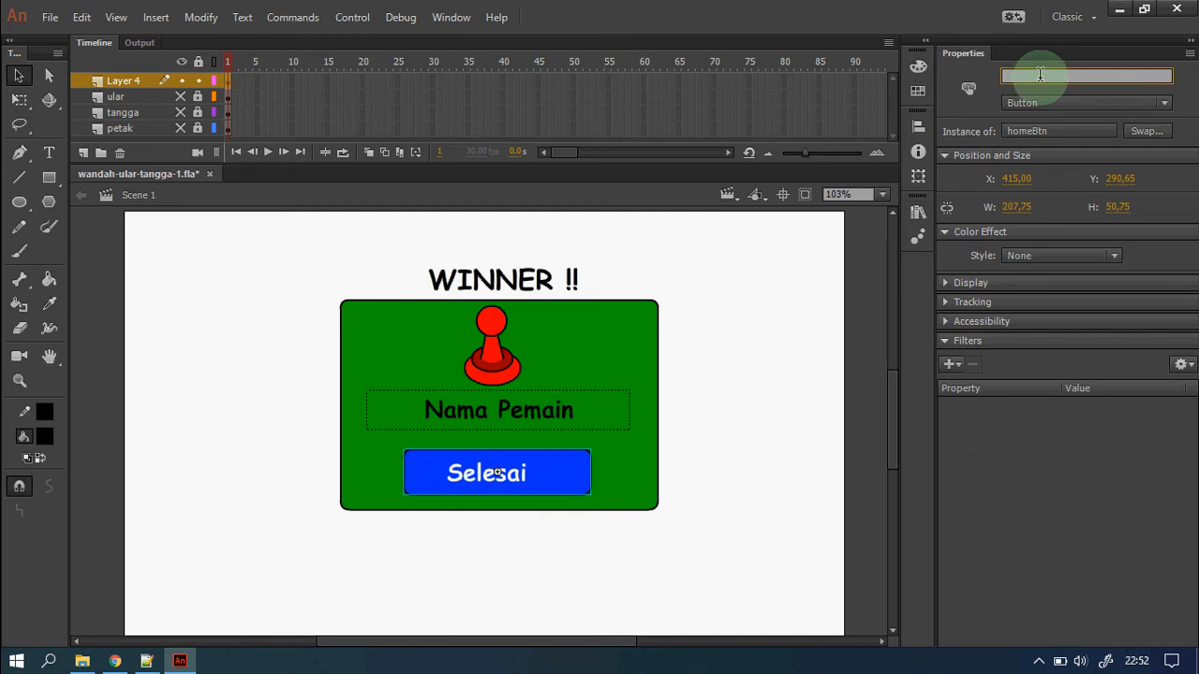
{"action": "type", "text": "homeB"}
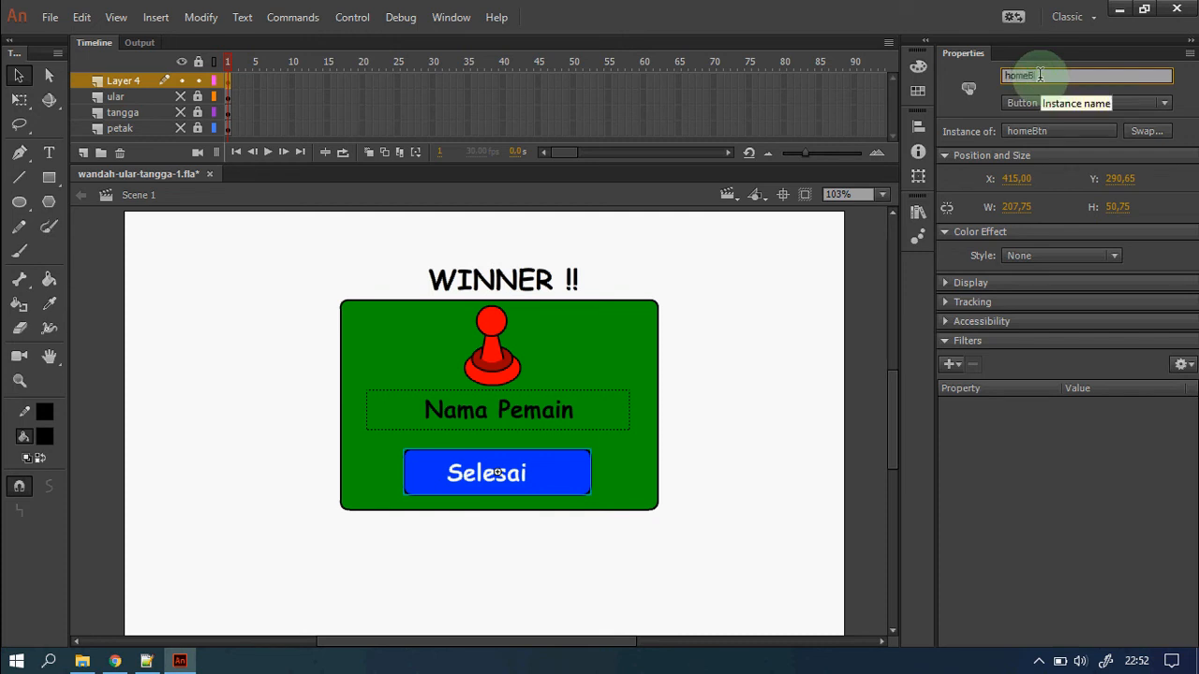
{"action": "type", "text": "tn"}
{"action": "key", "text": "Return"}
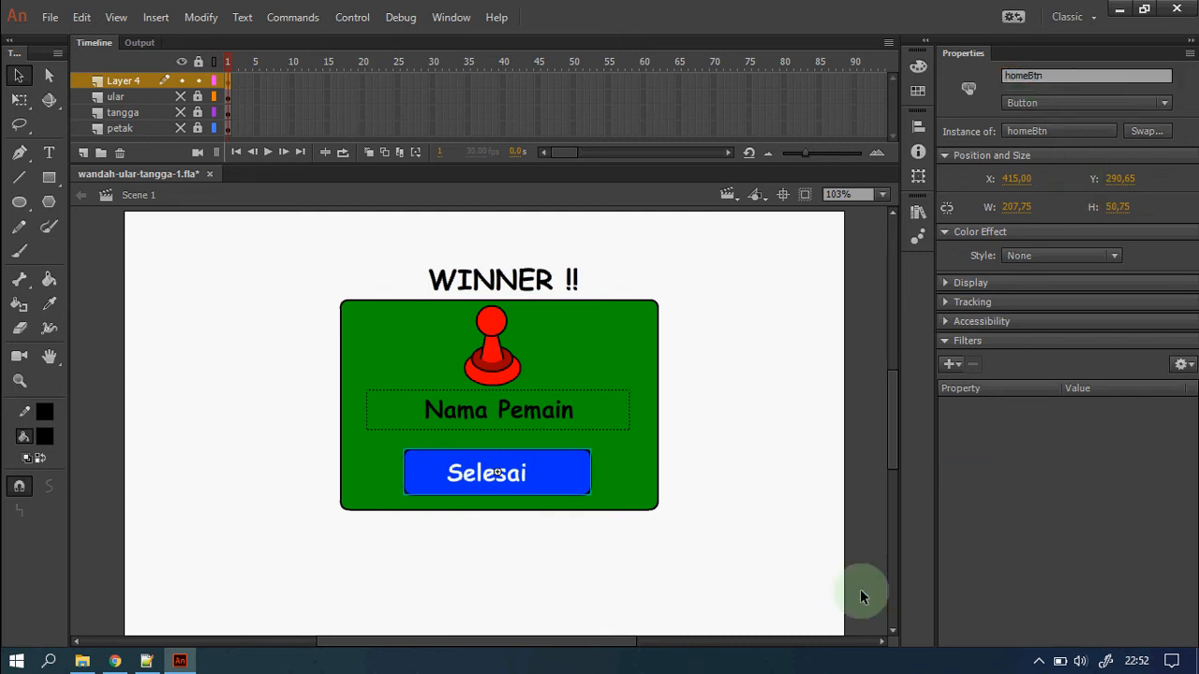
{"action": "left_click", "coordinate": [752, 522]}
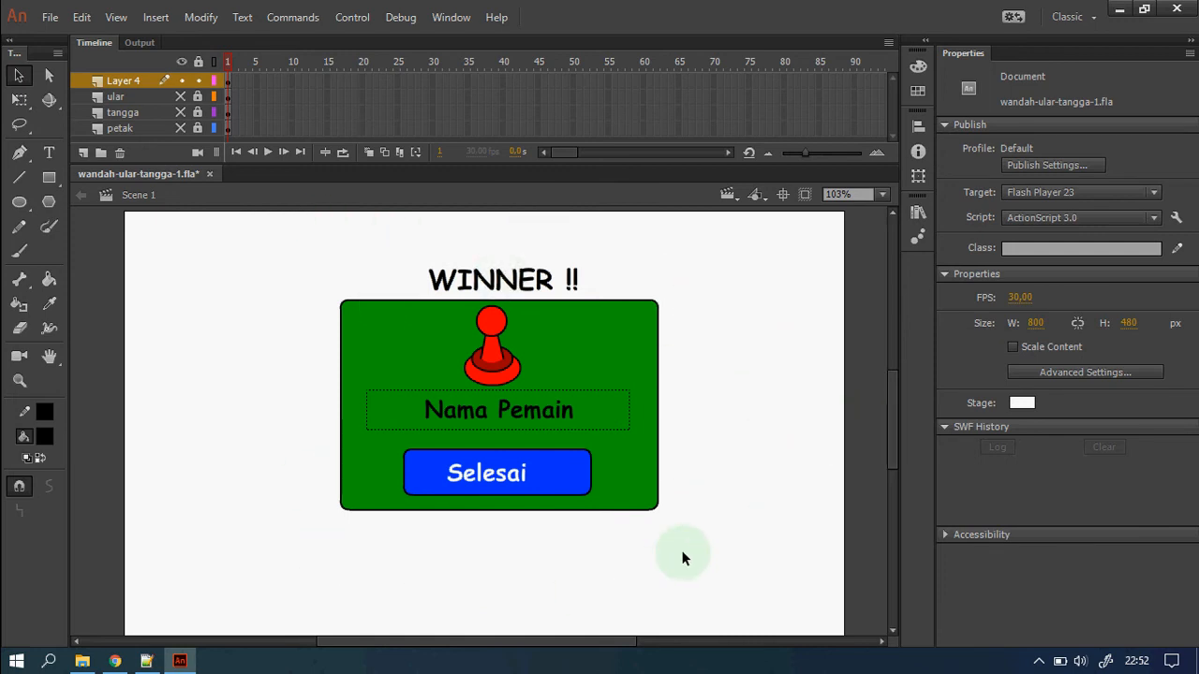
Convert the winner panel into Movie Clip pemenangMC exported for ActionScript, then delete it from the stage.
{"action": "left_click_drag", "start_coordinate": [277, 219], "coordinate": [770, 571]}
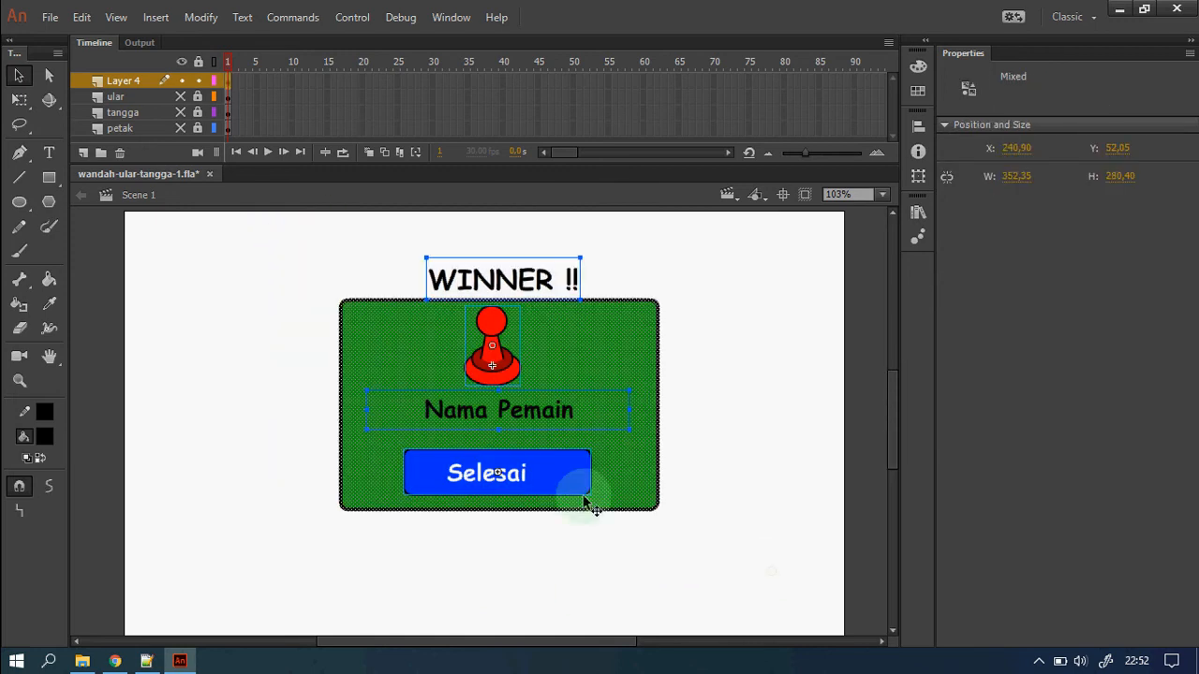
{"action": "right_click", "coordinate": [549, 474]}
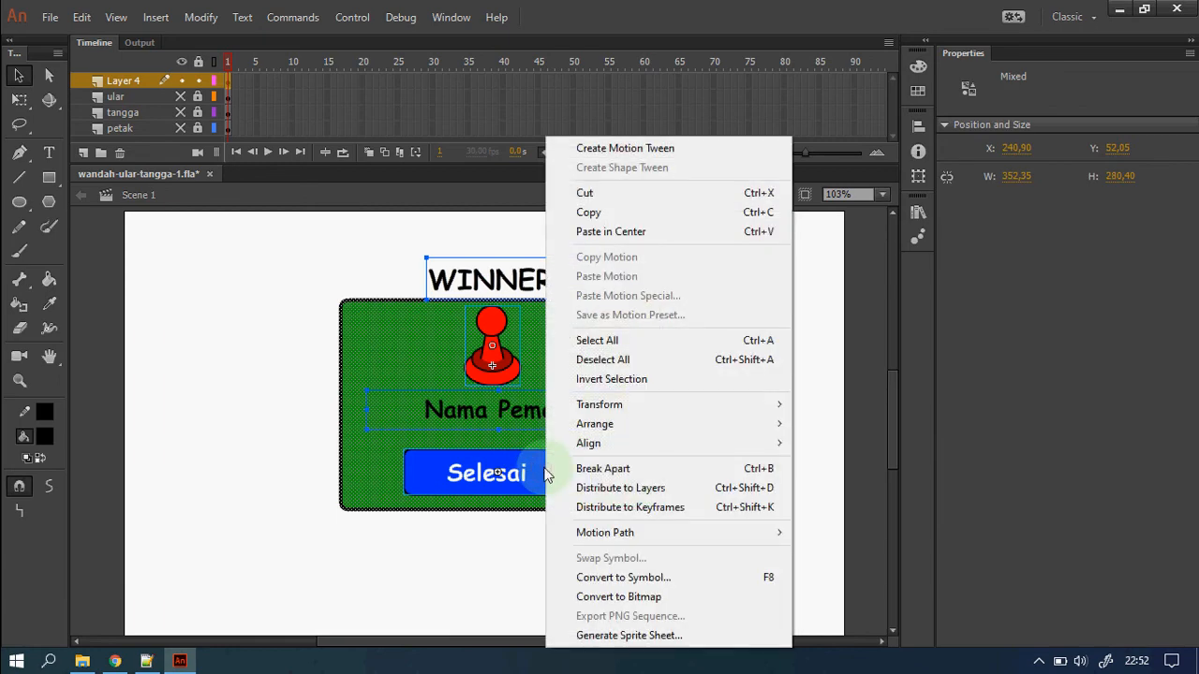
{"action": "left_click", "coordinate": [693, 579]}
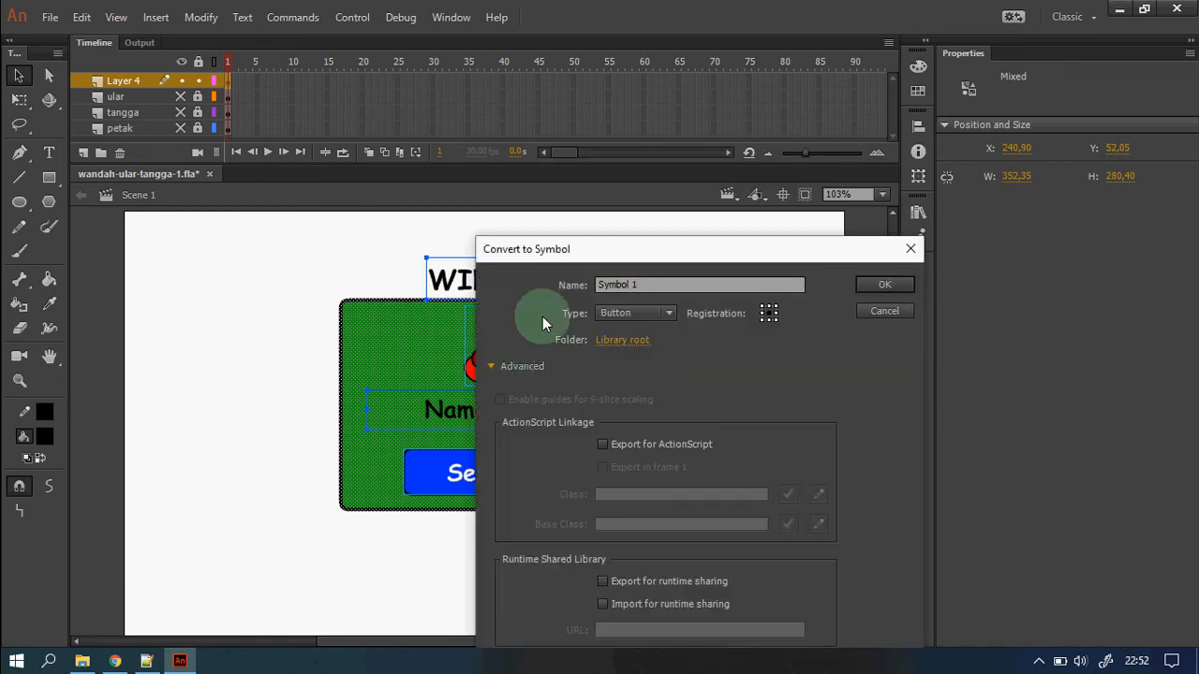
{"action": "left_click_drag", "start_coordinate": [592, 251], "coordinate": [420, 91]}
{"action": "left_click", "coordinate": [430, 126]}
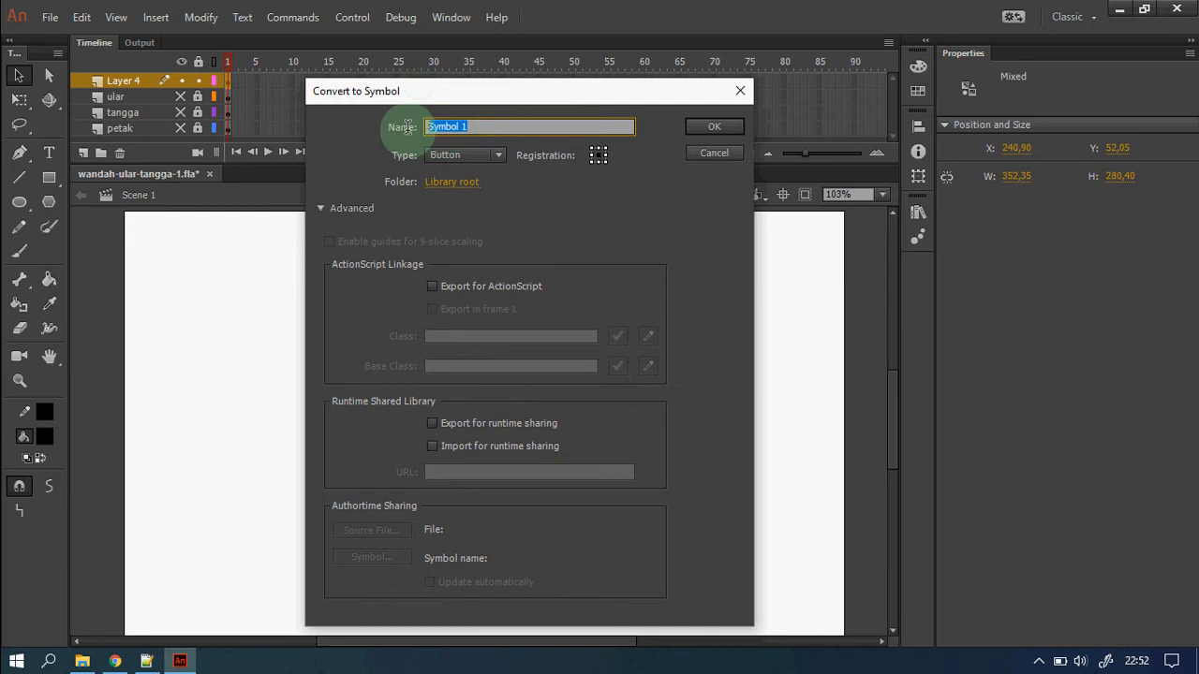
{"action": "type", "text": "pemenangMC"}
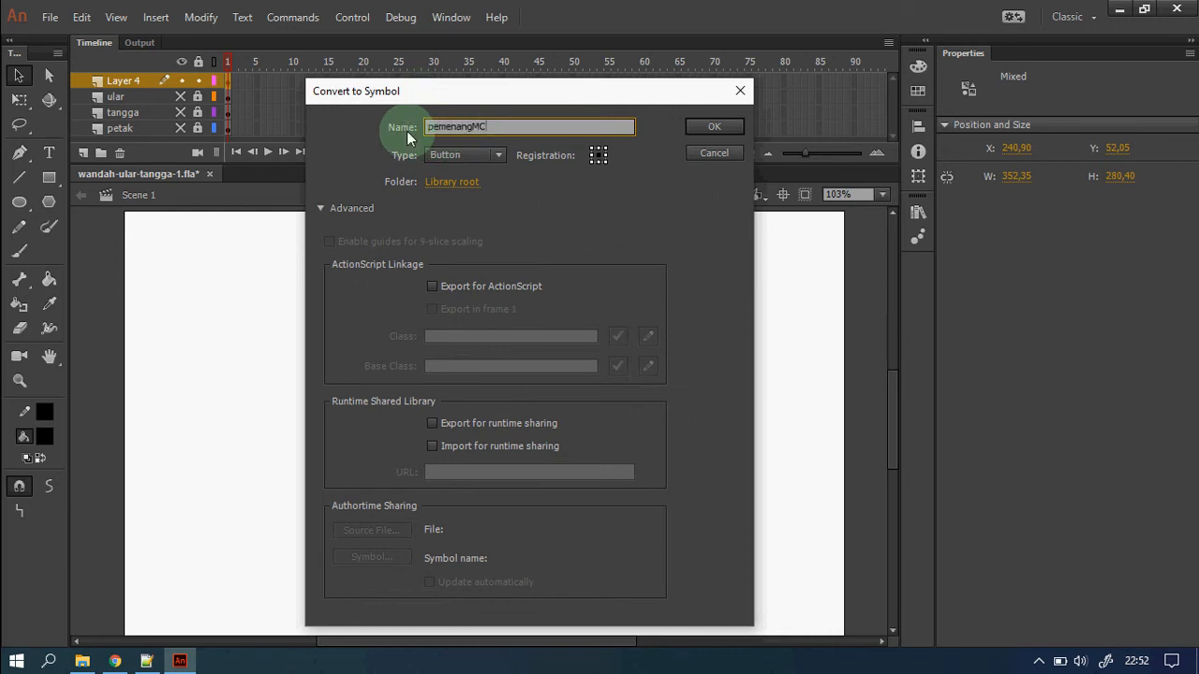
{"action": "left_click", "coordinate": [503, 154]}
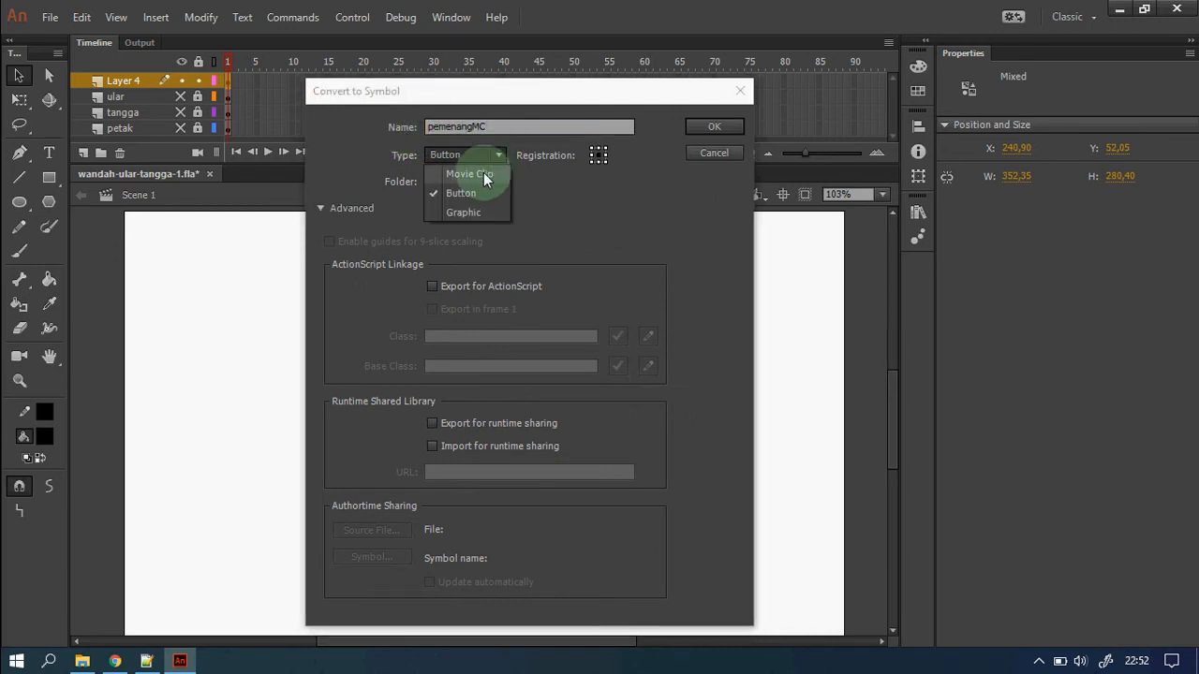
{"action": "left_click", "coordinate": [482, 172]}
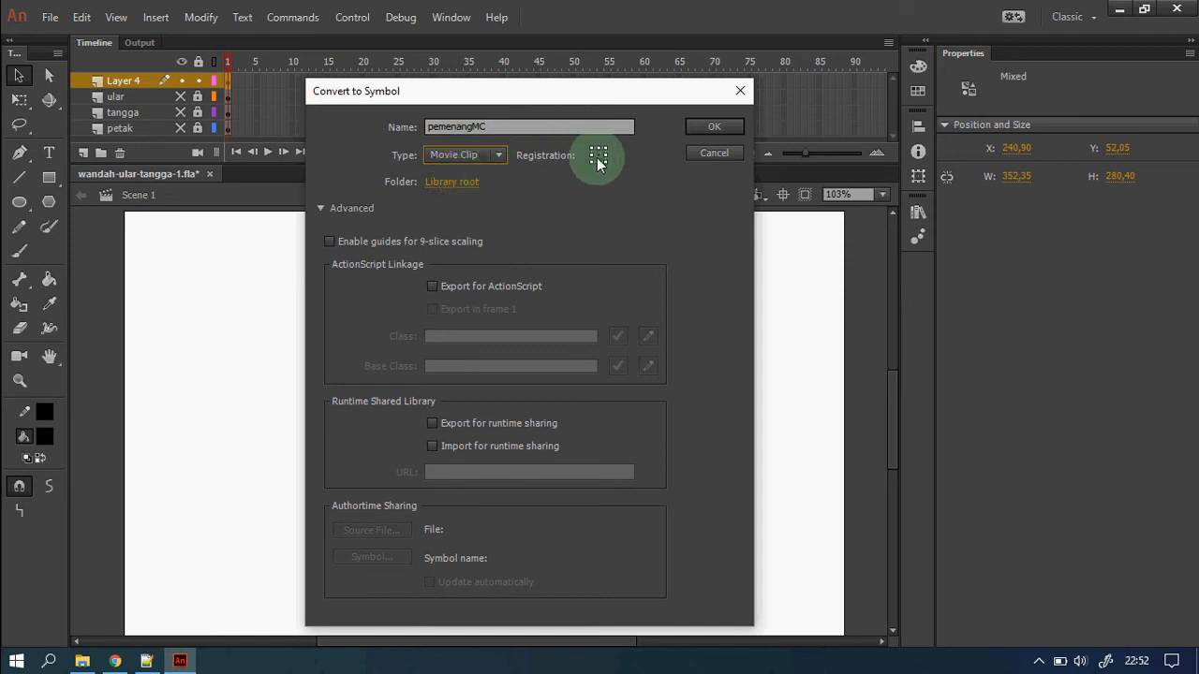
{"action": "left_click", "coordinate": [434, 284]}
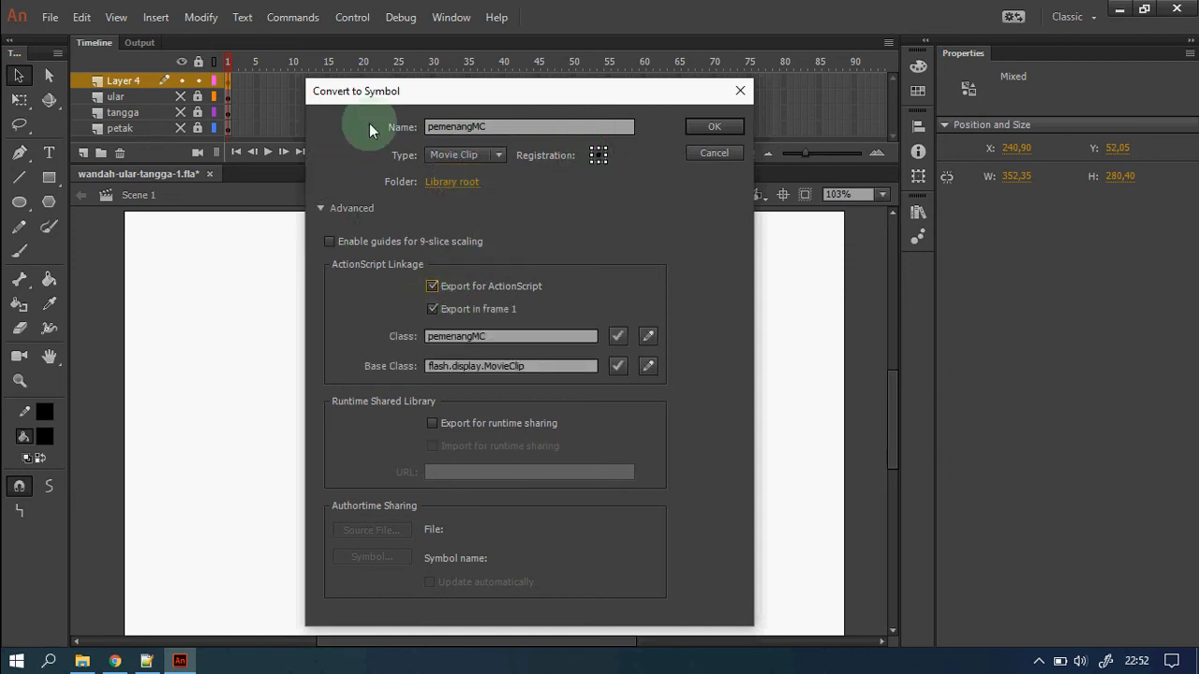
{"action": "left_click", "coordinate": [714, 128]}
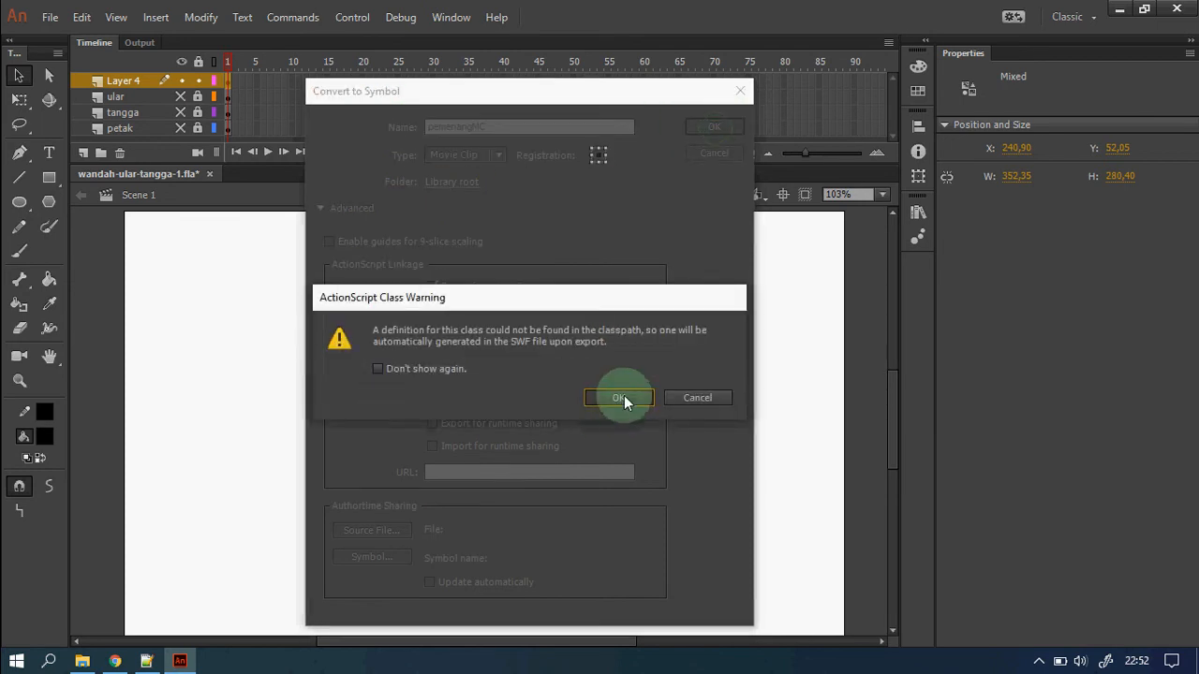
{"action": "left_click", "coordinate": [620, 398]}
{"action": "key", "text": "Delete"}
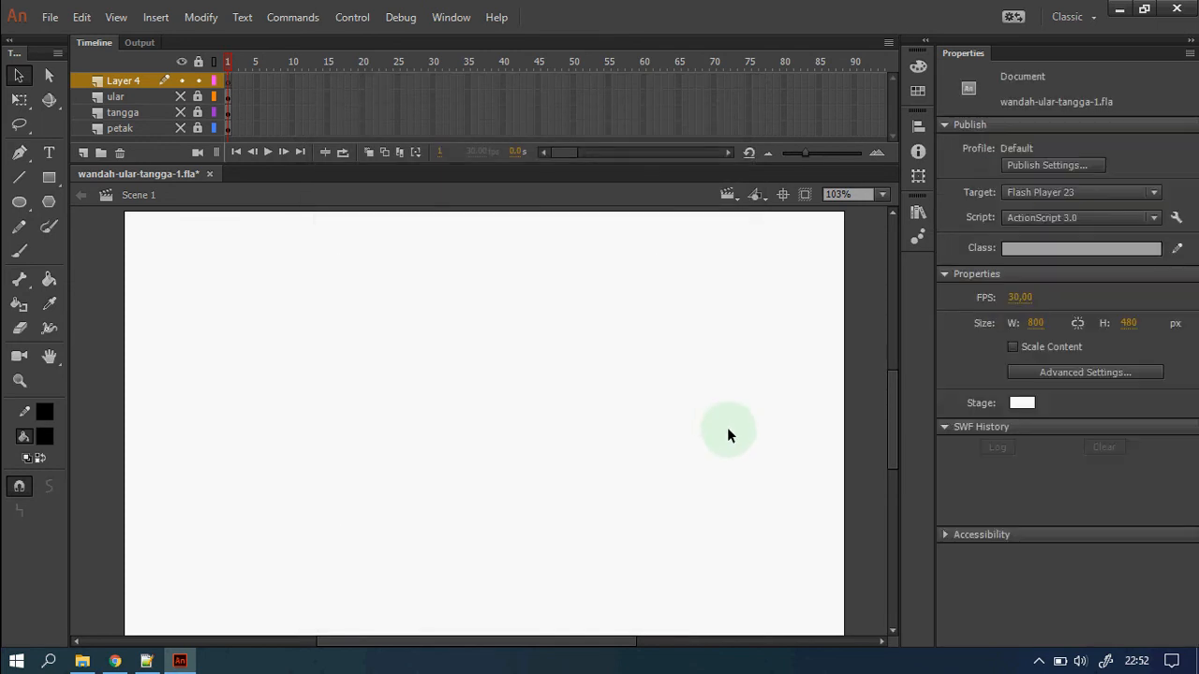
Unhide the ular, tangga and petak layers, then preview bidakMC, daduMC, giliranMC and pemenangMC in the Library.
{"action": "left_click", "coordinate": [180, 58]}
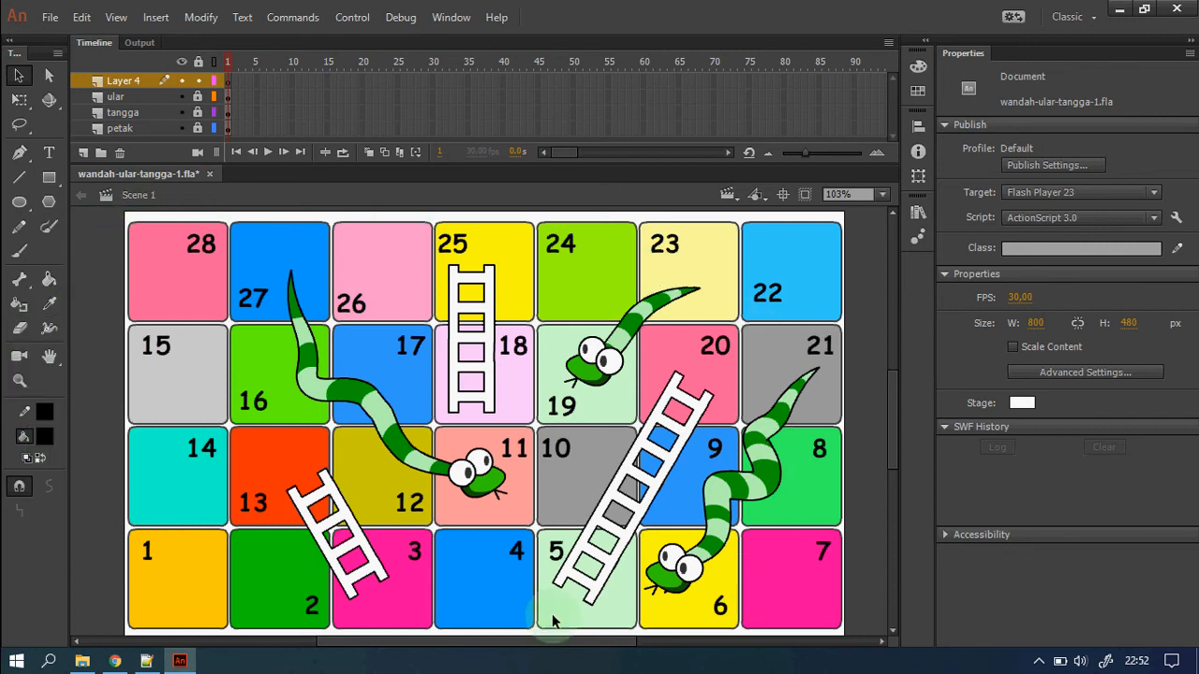
{"action": "left_click", "coordinate": [917, 213]}
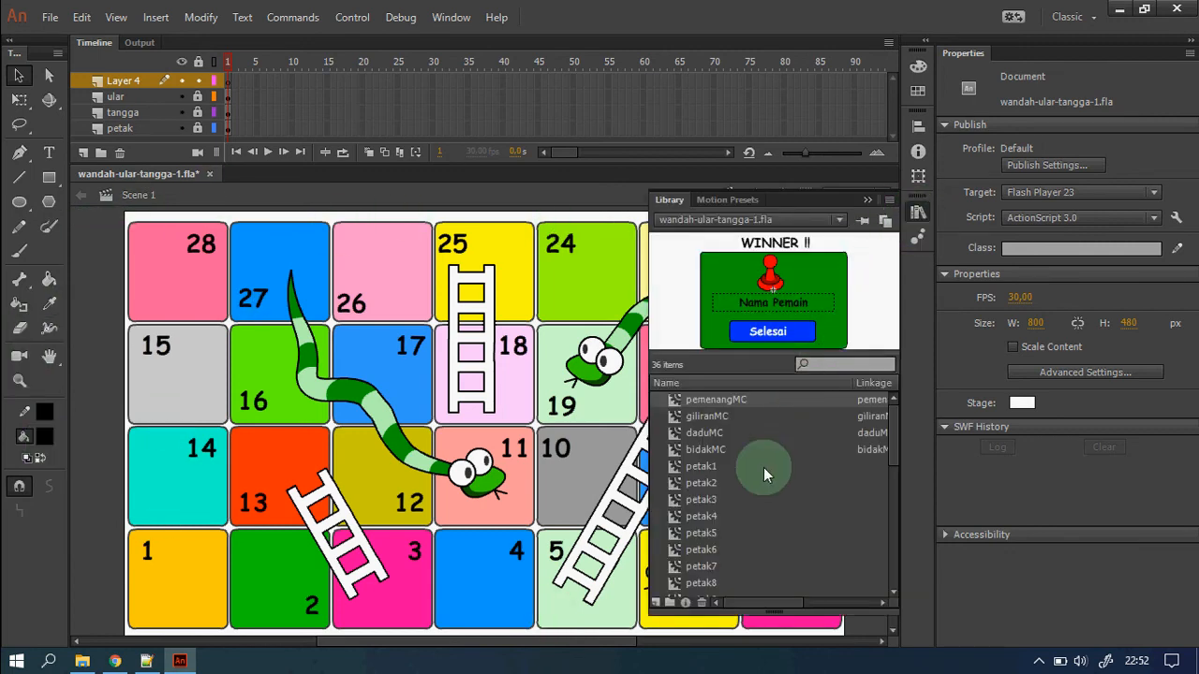
{"action": "left_click", "coordinate": [714, 450]}
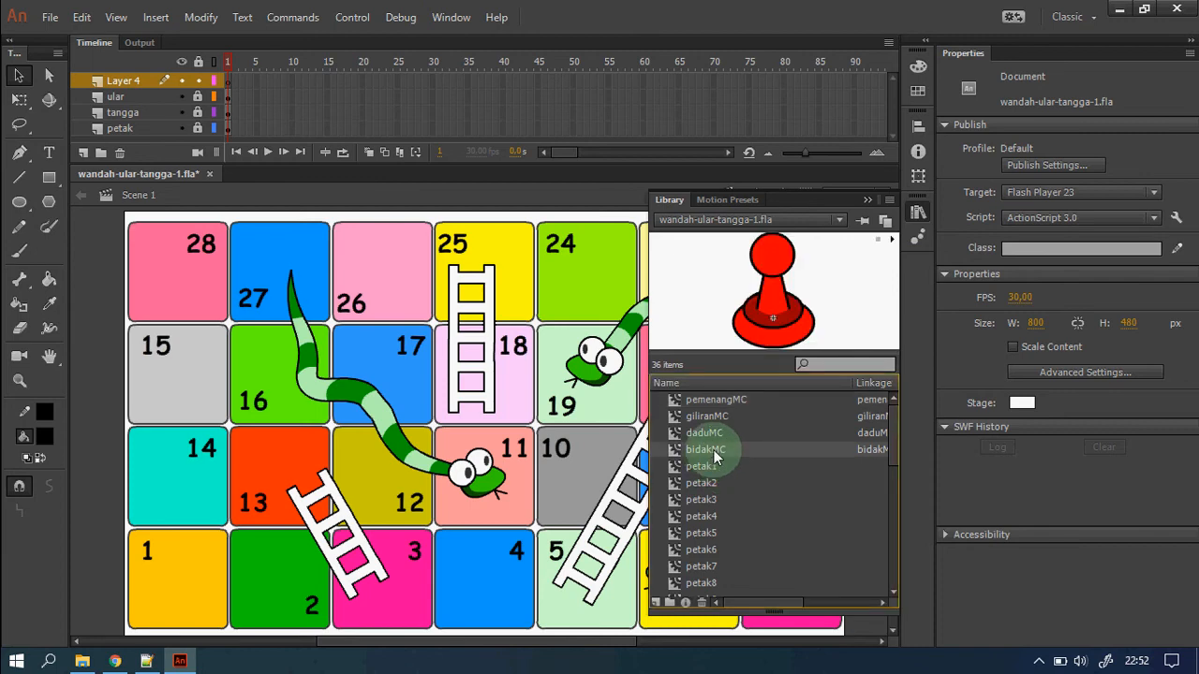
{"action": "left_click", "coordinate": [712, 434]}
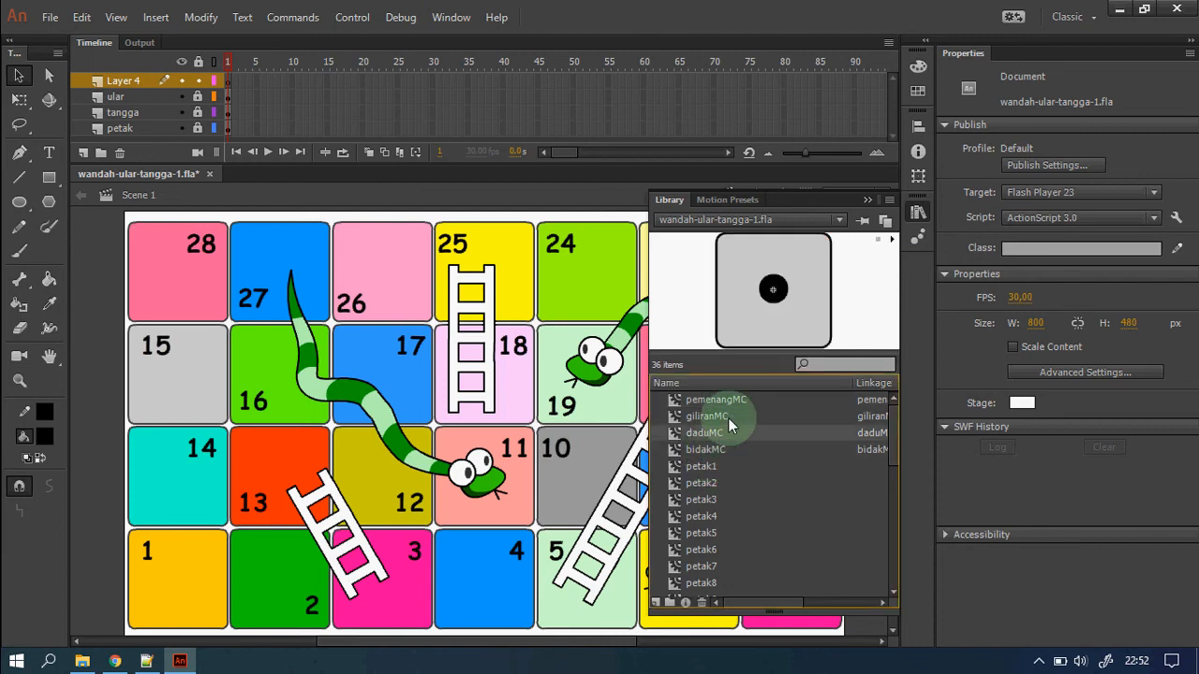
{"action": "left_click", "coordinate": [728, 418]}
{"action": "left_click", "coordinate": [742, 402]}
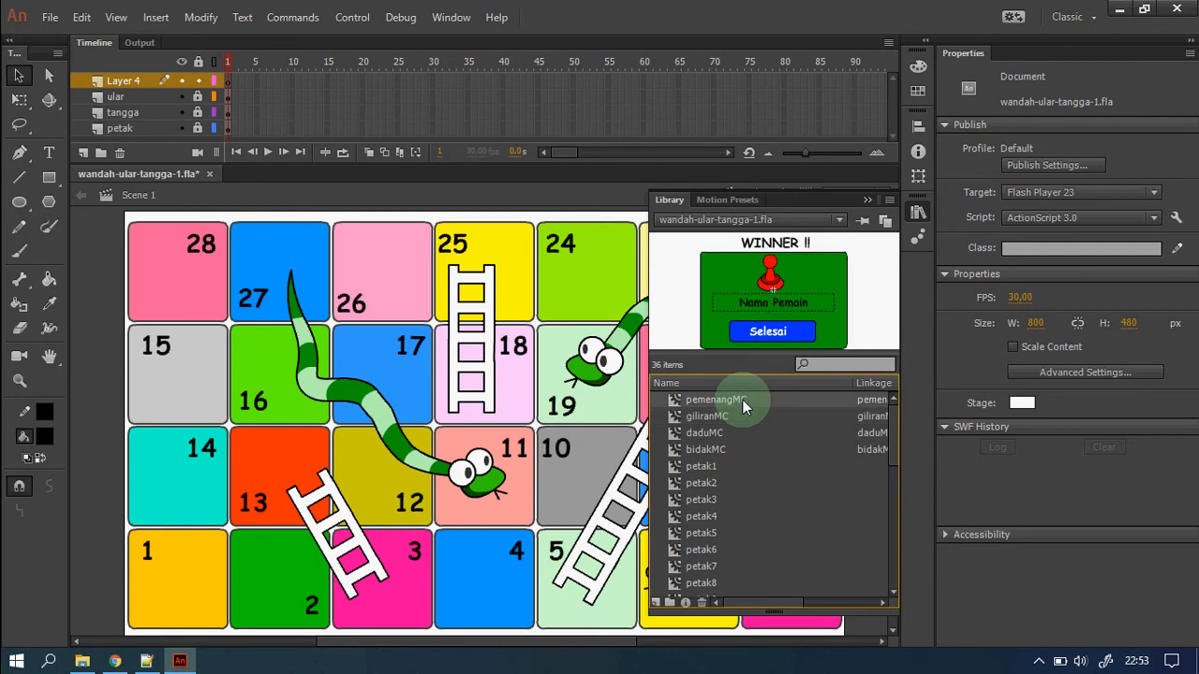
{"action": "left_click", "coordinate": [916, 213]}
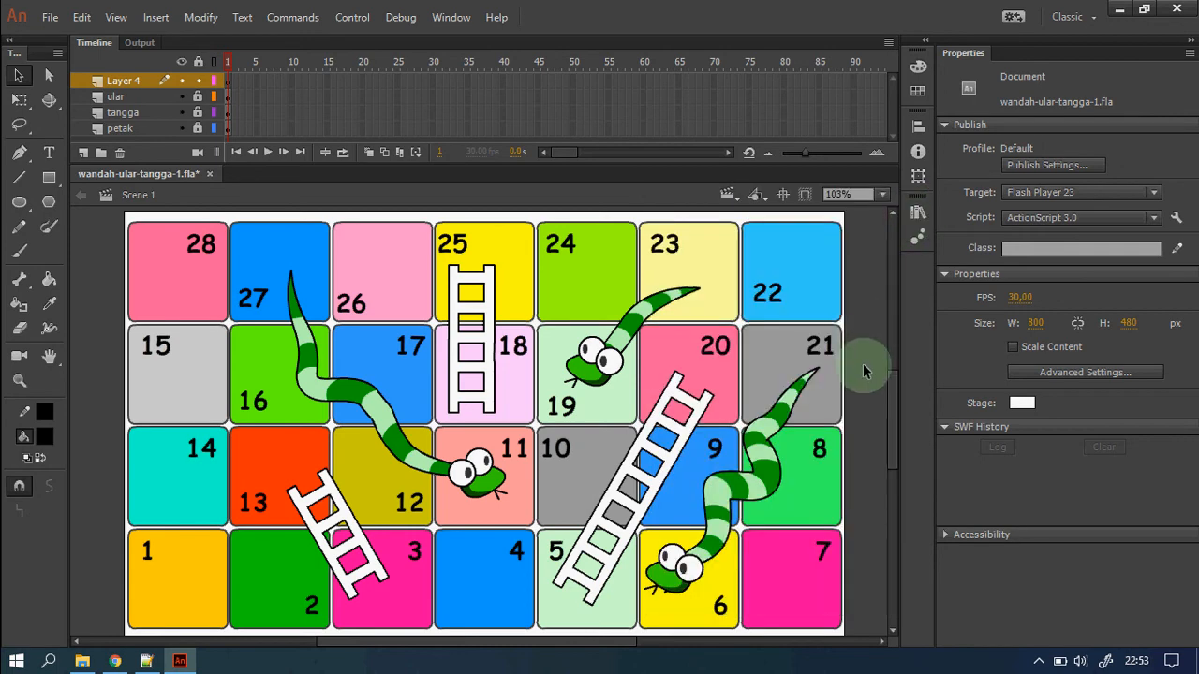
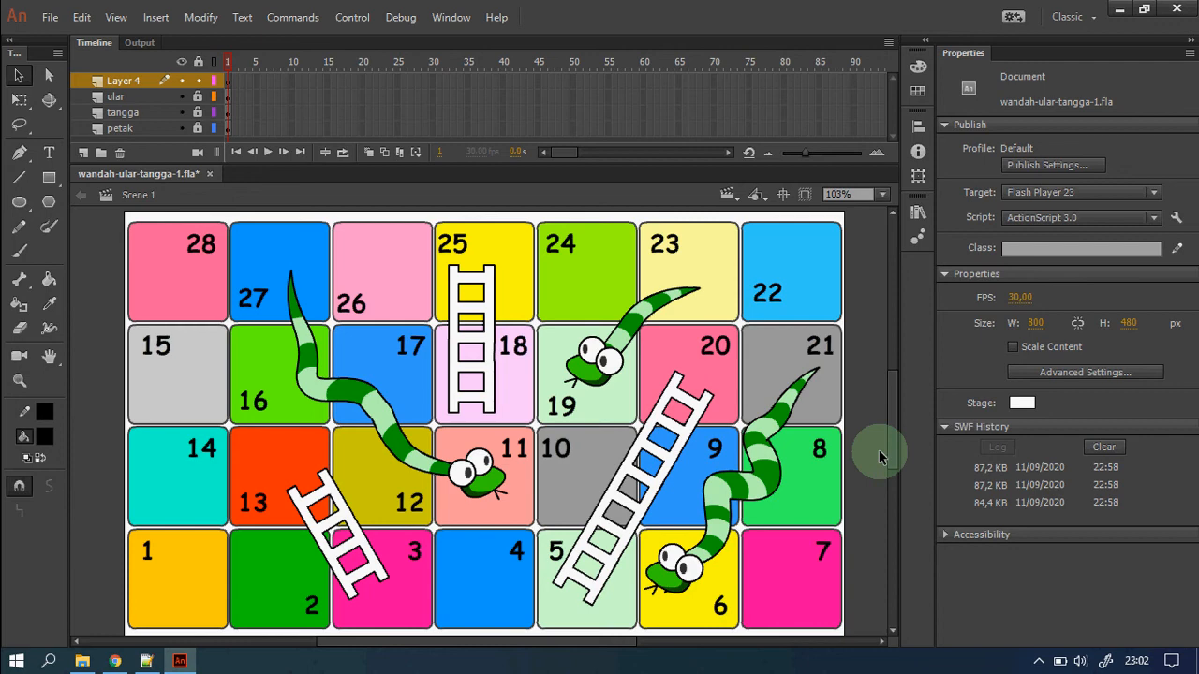
Switch to Chrome showing the wandah.org code page.
{"action": "left_click", "coordinate": [114, 661]}
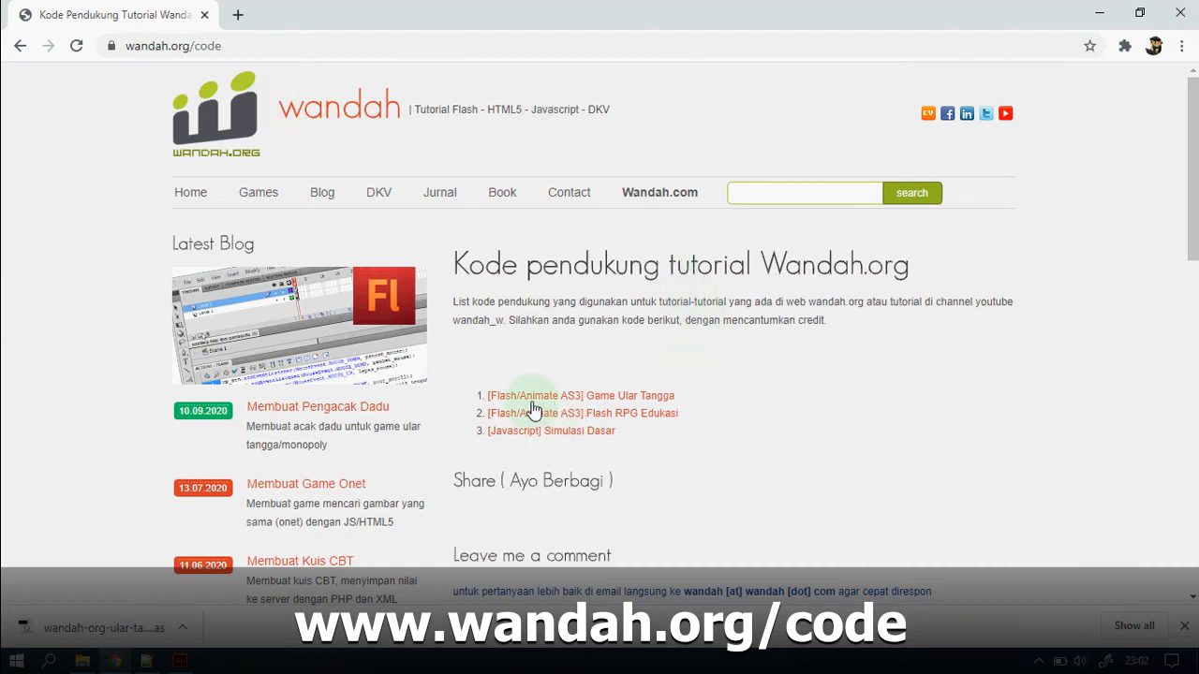
Save the Game Ular Tangga code file from wandah.org into Game Projects, then return to Animate.
{"action": "right_click", "coordinate": [652, 404]}
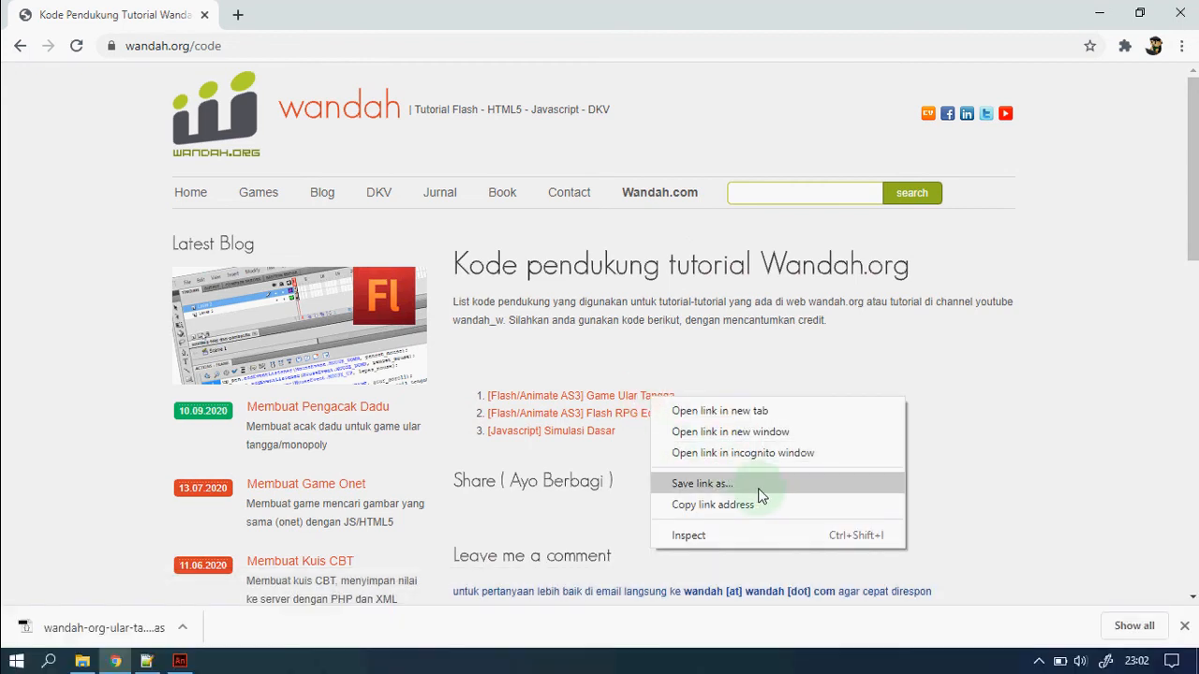
{"action": "left_click", "coordinate": [759, 489]}
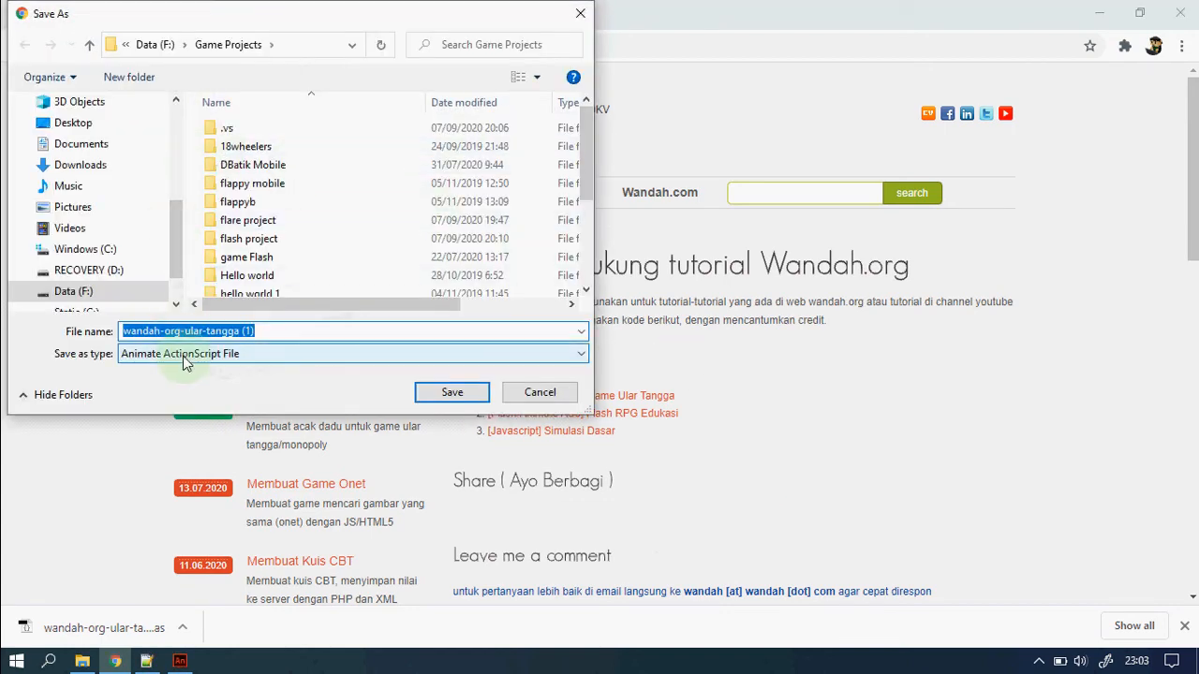
{"action": "left_click", "coordinate": [452, 392]}
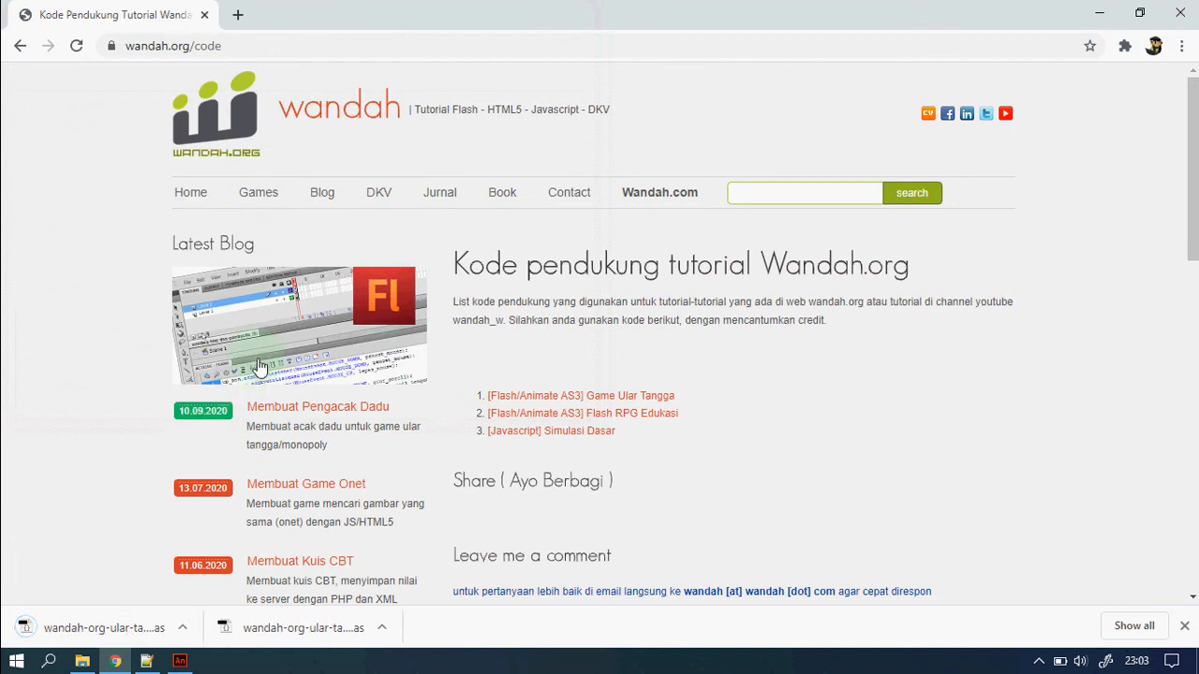
{"action": "left_click", "coordinate": [182, 662]}
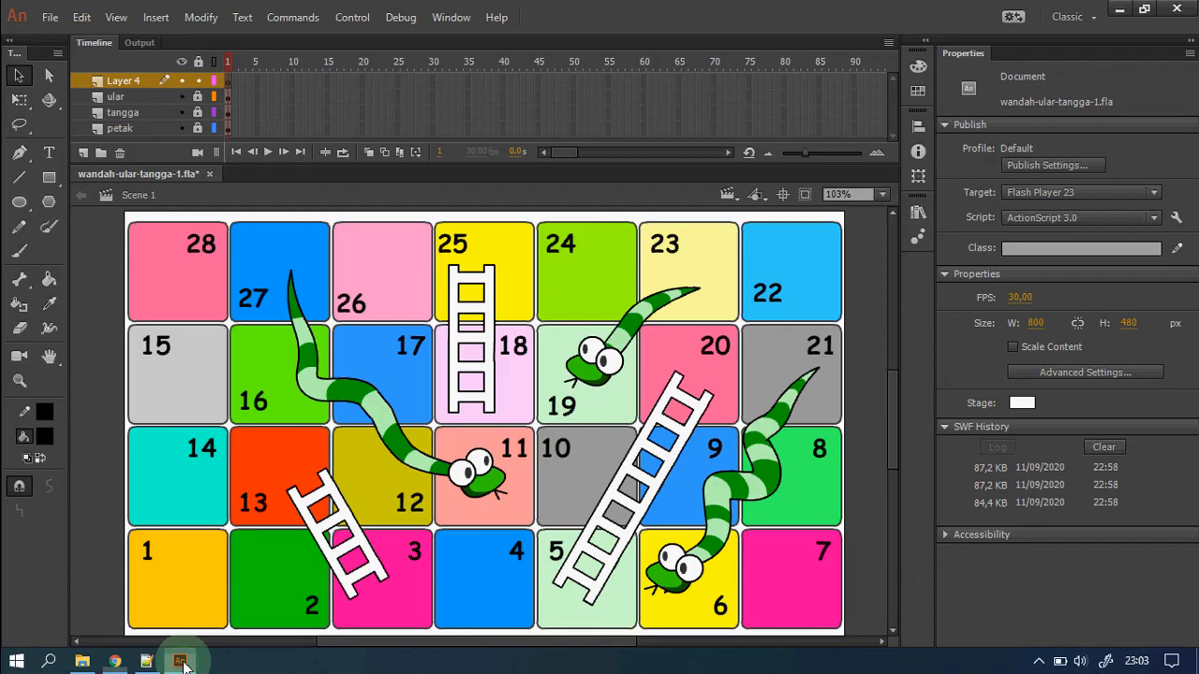
Save the document as wandah-ular-tangga-1.fla, replacing the existing file.
{"action": "left_click", "coordinate": [51, 20]}
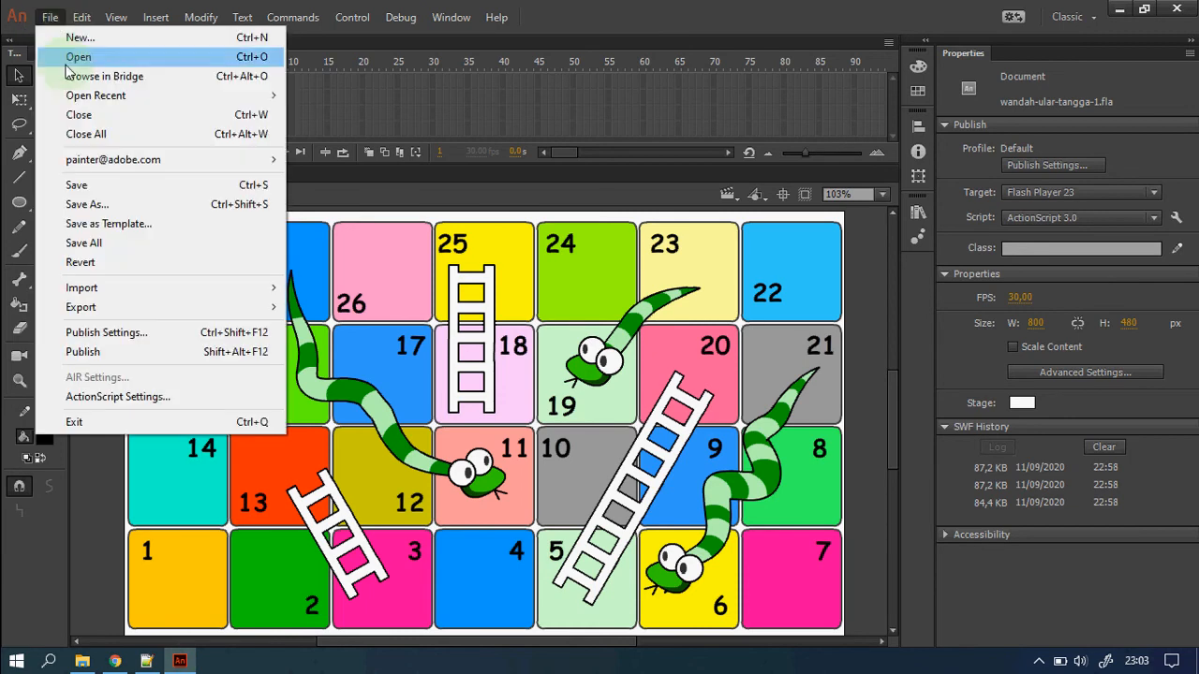
{"action": "left_click", "coordinate": [111, 199]}
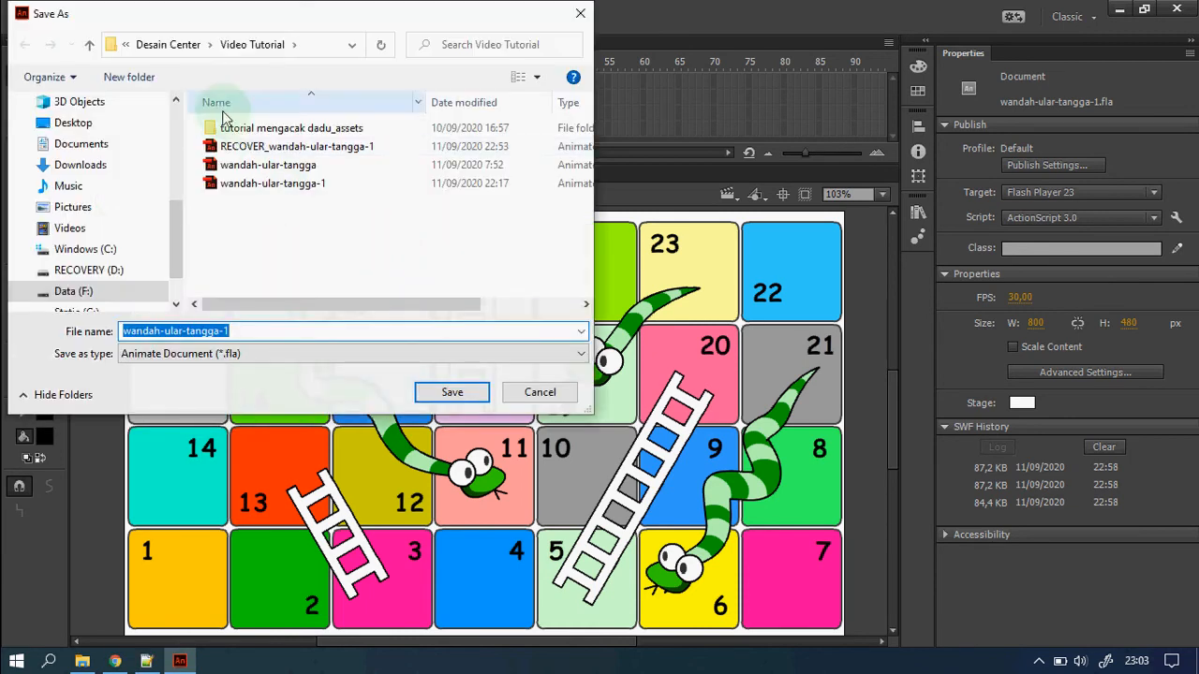
{"action": "left_click", "coordinate": [449, 393]}
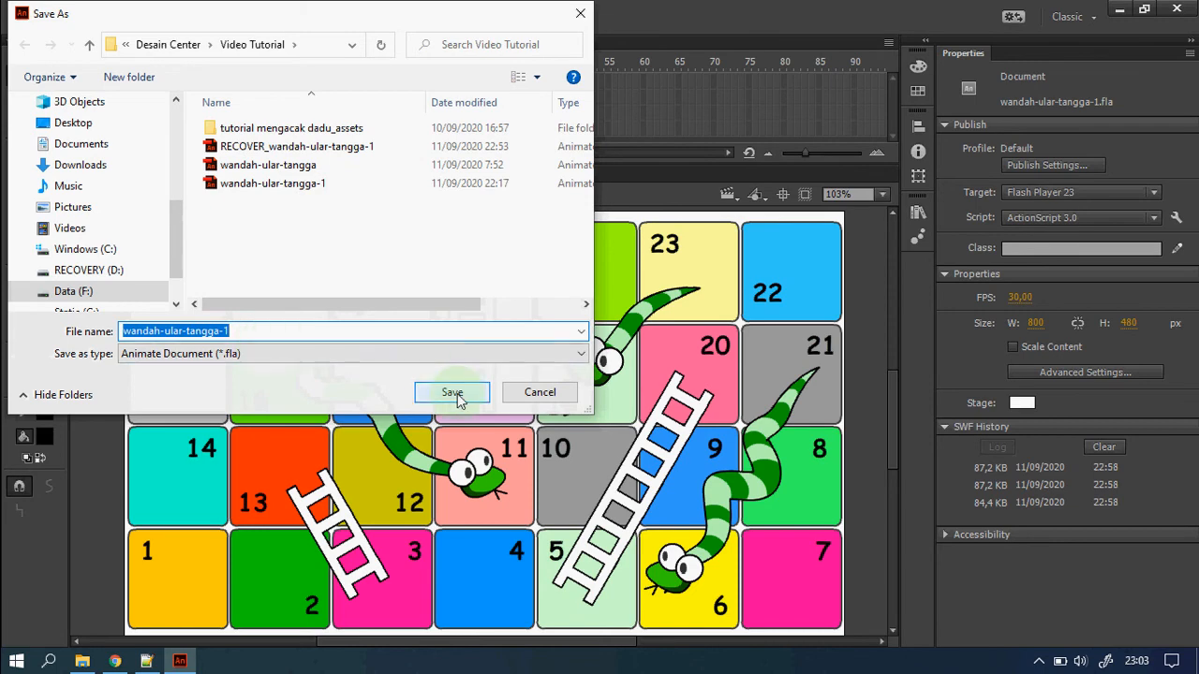
{"action": "left_click", "coordinate": [459, 397]}
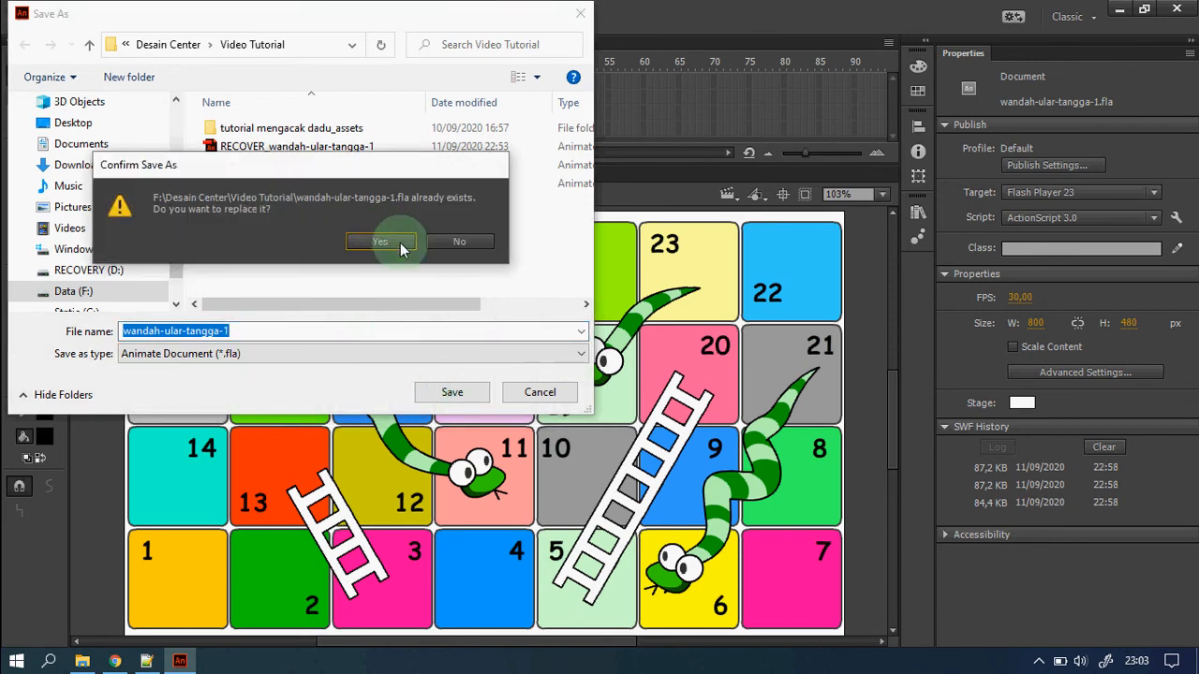
{"action": "left_click", "coordinate": [400, 243]}
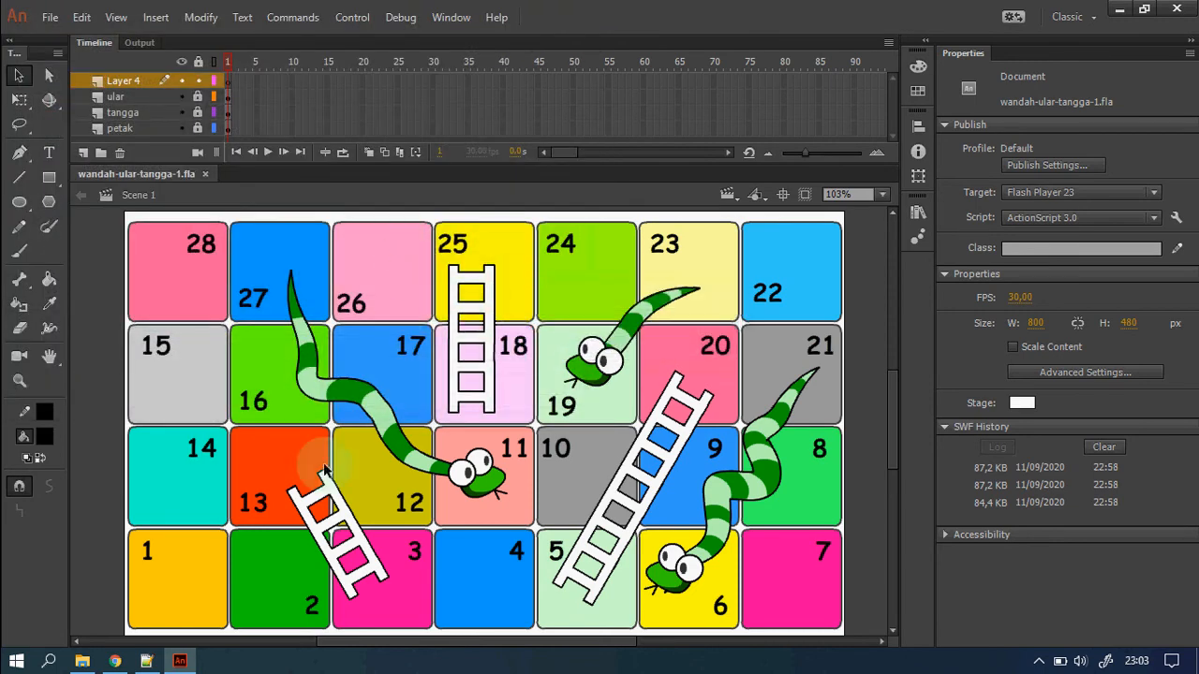
Sort Video Tutorial by date and check the FLA, SWF and wandah-org-ular-tangga.as files.
{"action": "left_click", "coordinate": [83, 661]}
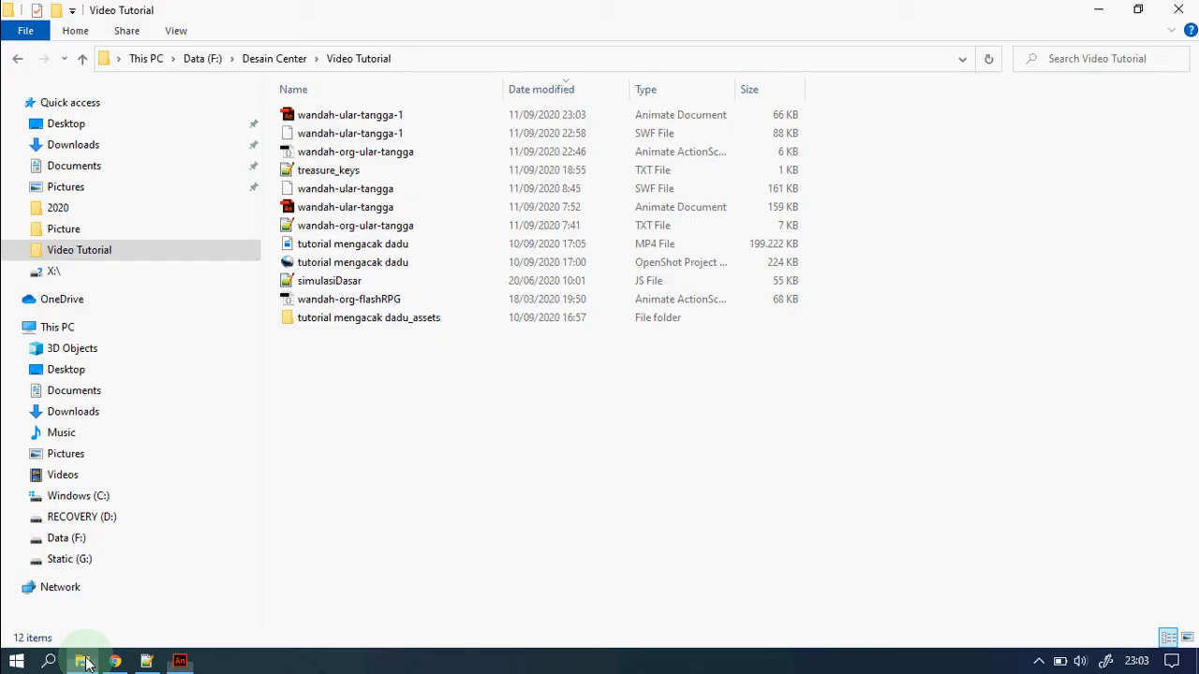
{"action": "left_click", "coordinate": [548, 89]}
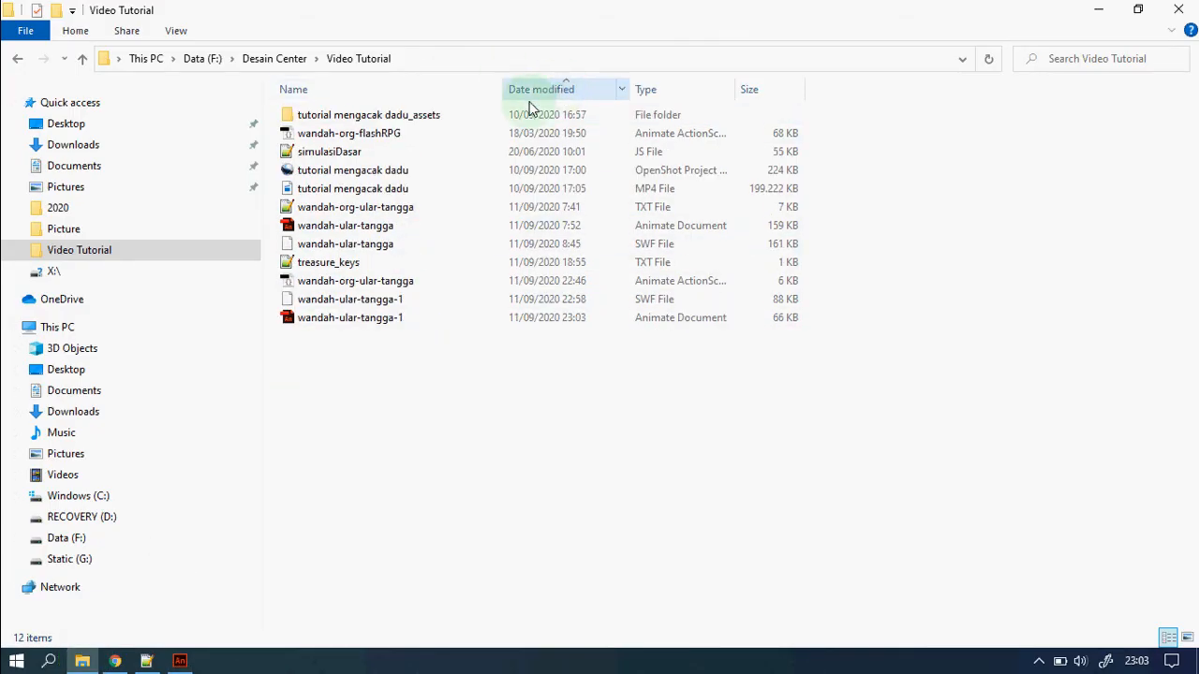
{"action": "left_click", "coordinate": [356, 326]}
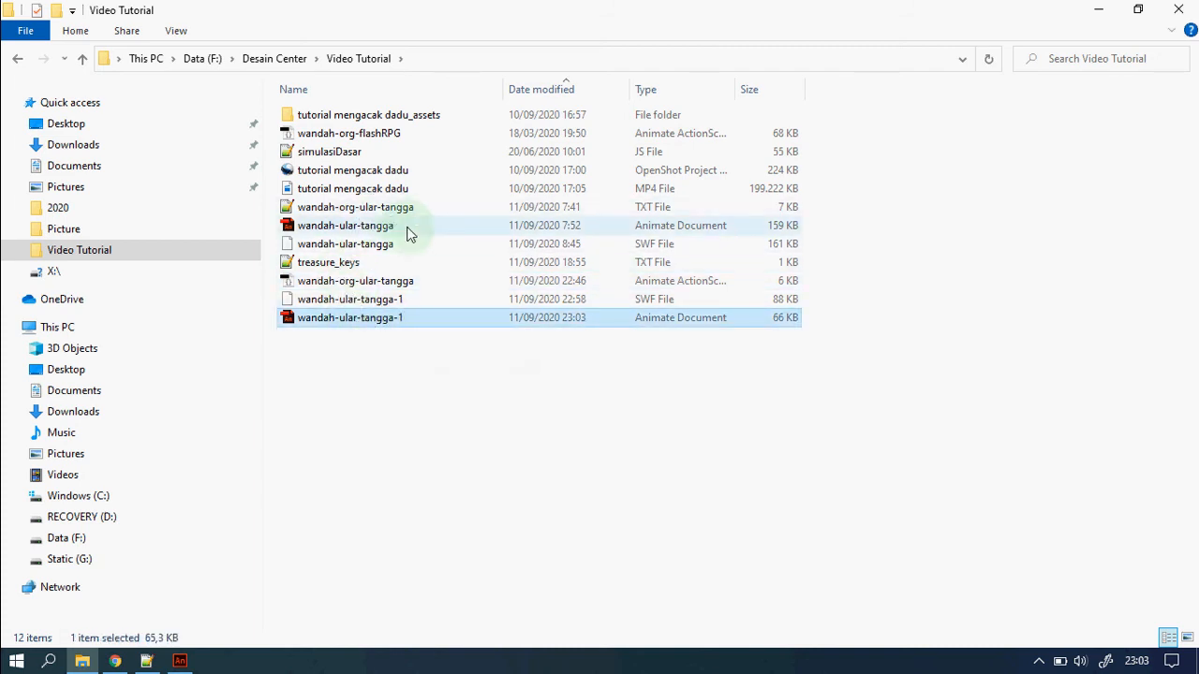
{"action": "left_click", "coordinate": [385, 302]}
{"action": "left_click", "coordinate": [382, 283]}
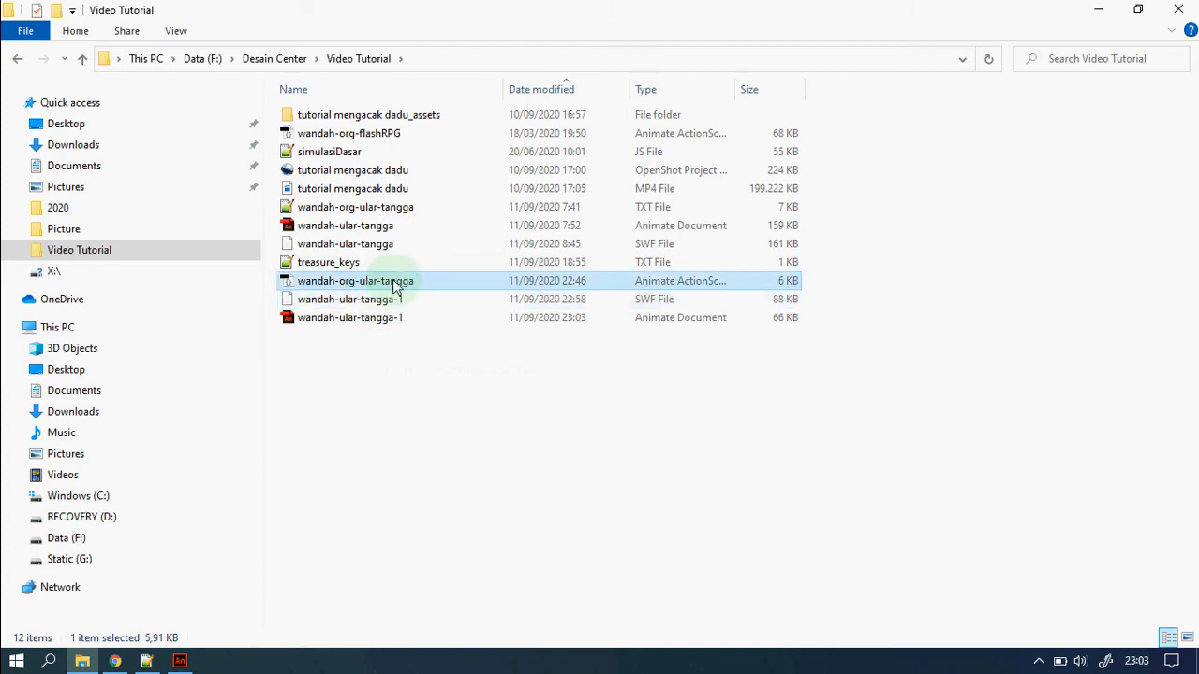
{"action": "left_click", "coordinate": [179, 662]}
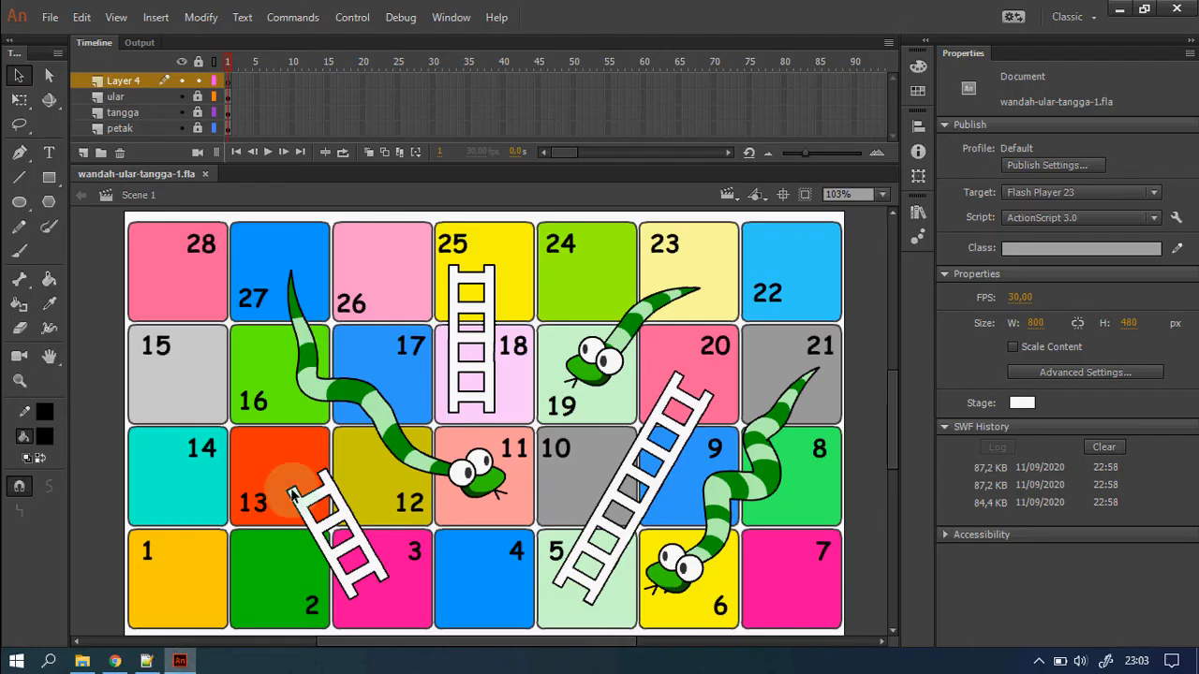
Rename Layer 4 to action.
{"action": "double_click", "coordinate": [136, 81]}
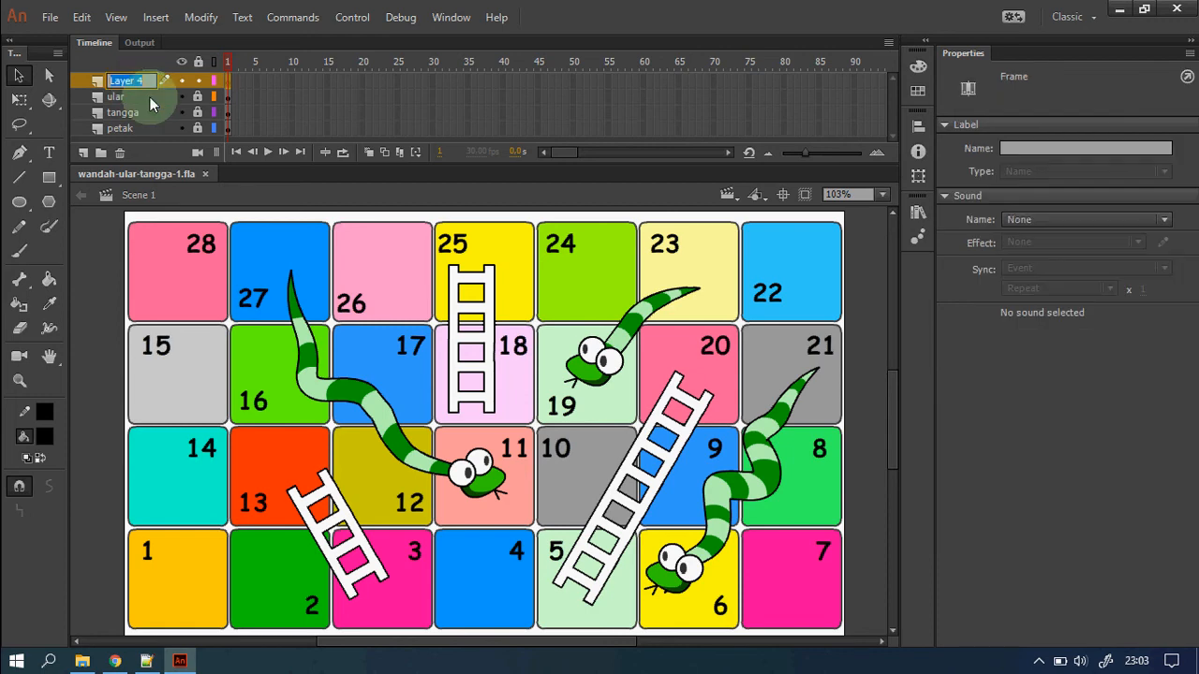
{"action": "type", "text": "action"}
{"action": "key", "text": "Return"}
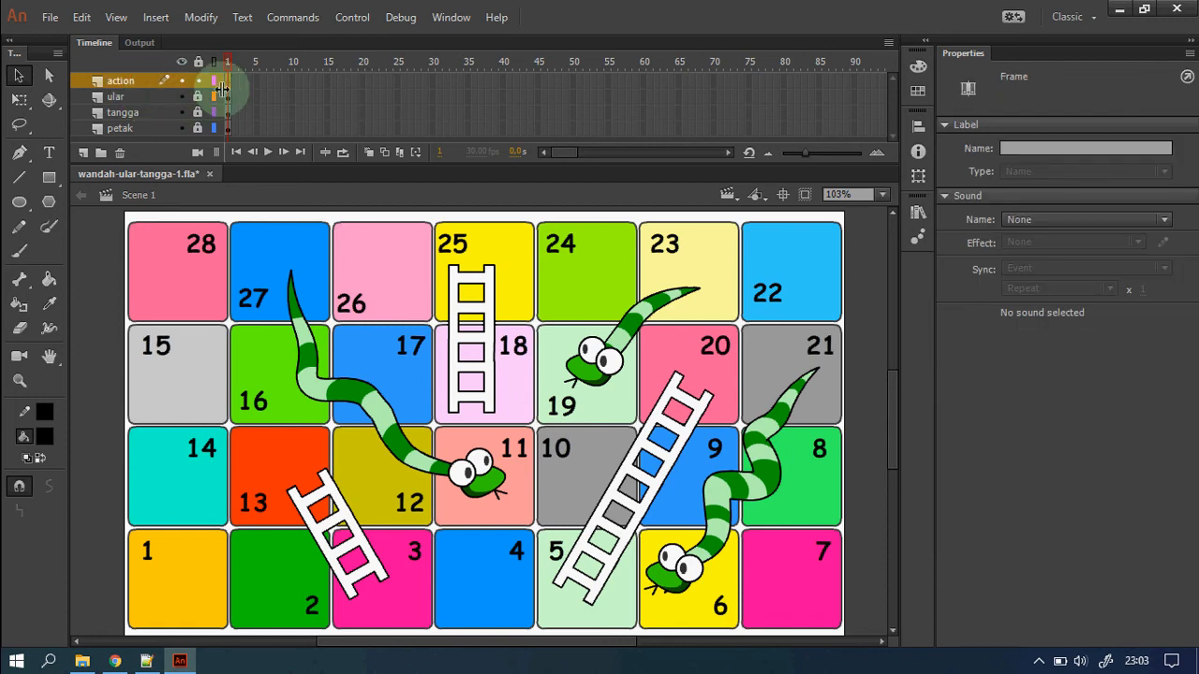
Add include "wandah-org-ular-tangga.as"; to frame 1 of the action layer.
{"action": "left_click", "coordinate": [449, 18]}
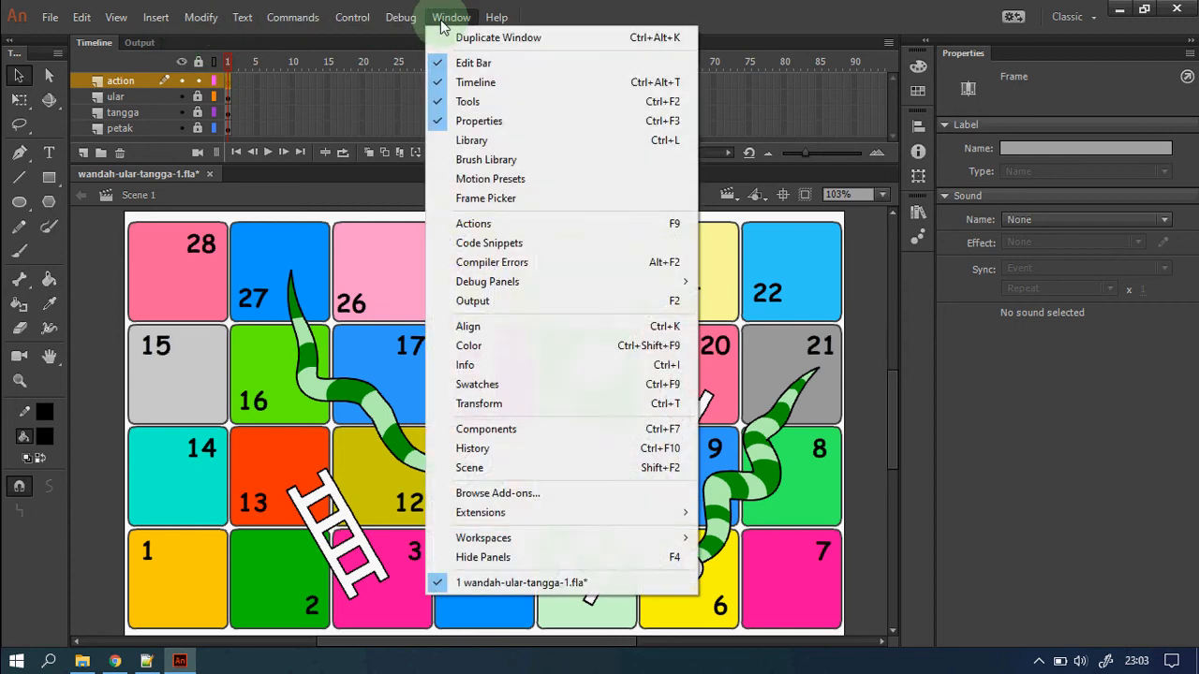
{"action": "left_click", "coordinate": [511, 224]}
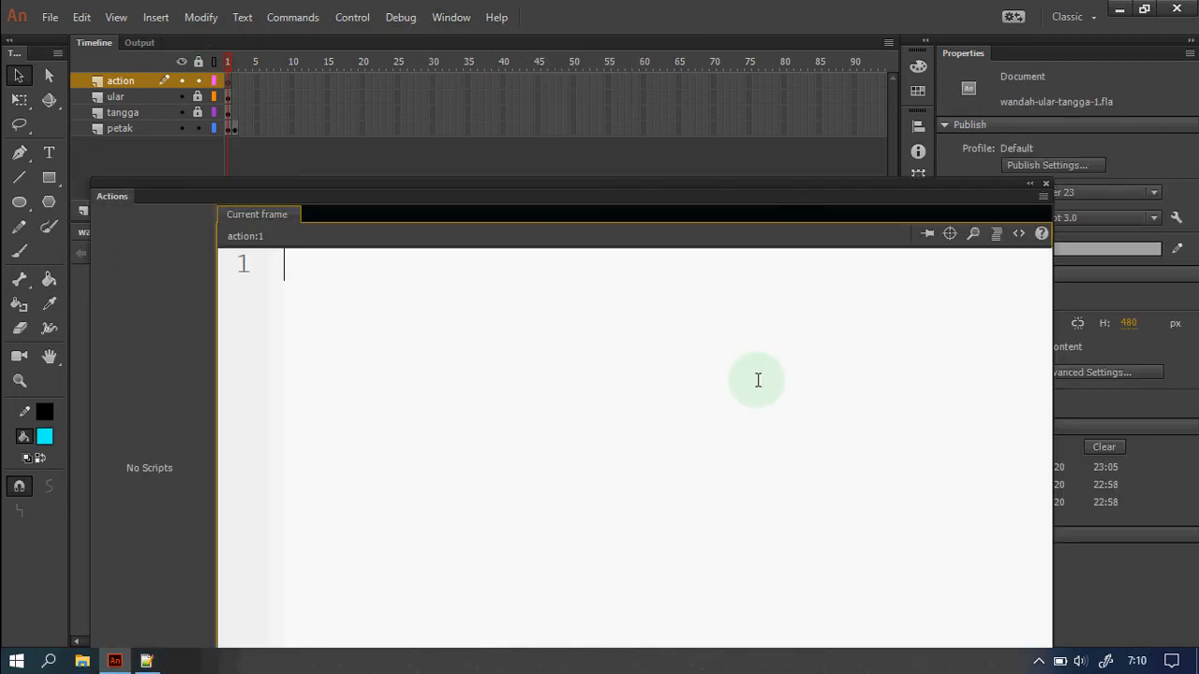
{"action": "type", "text": "include"}
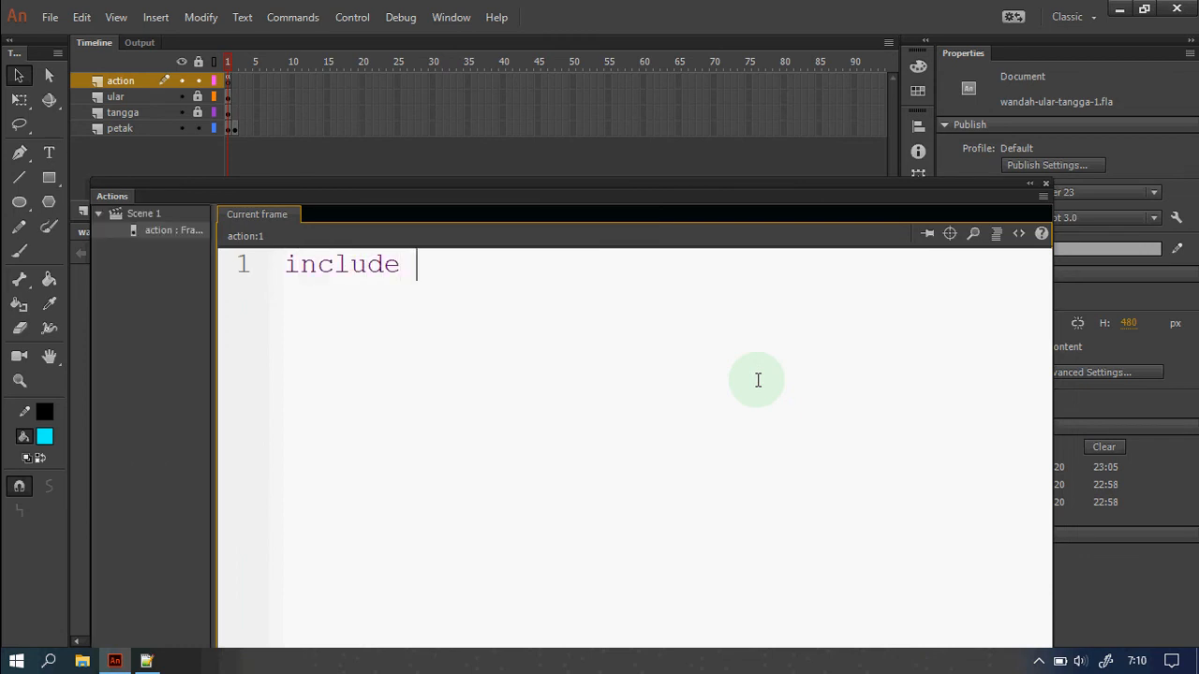
{"action": "type", "text": " \"wandah-"}
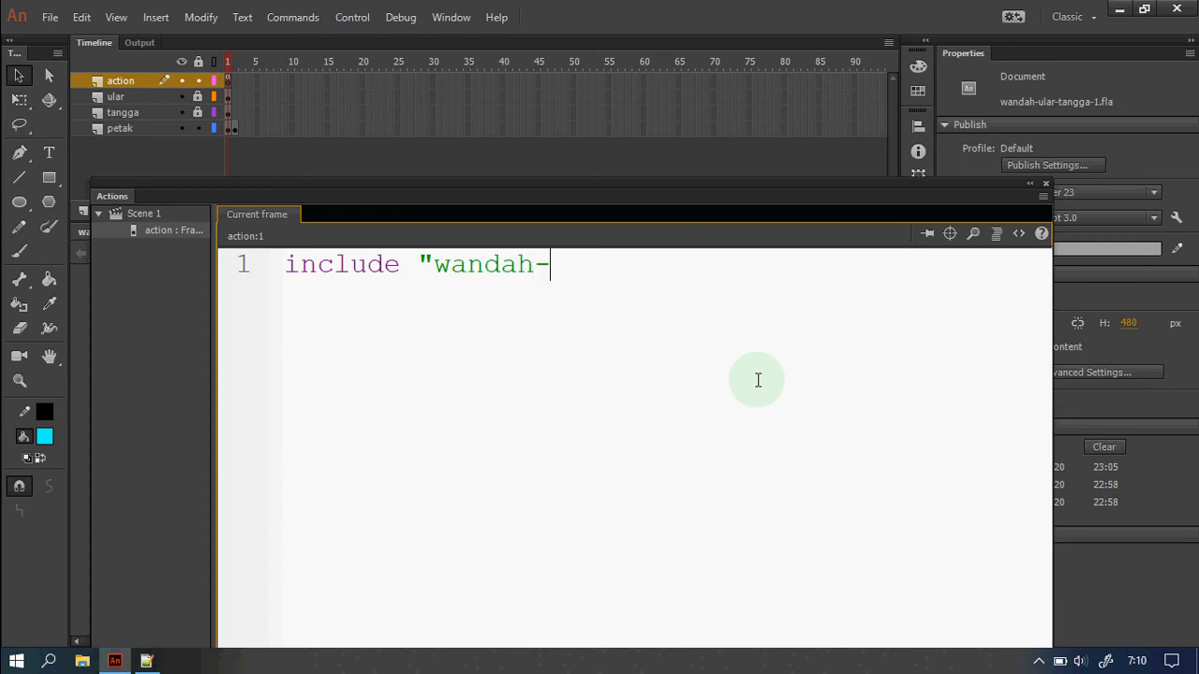
{"action": "type", "text": "org-ula"}
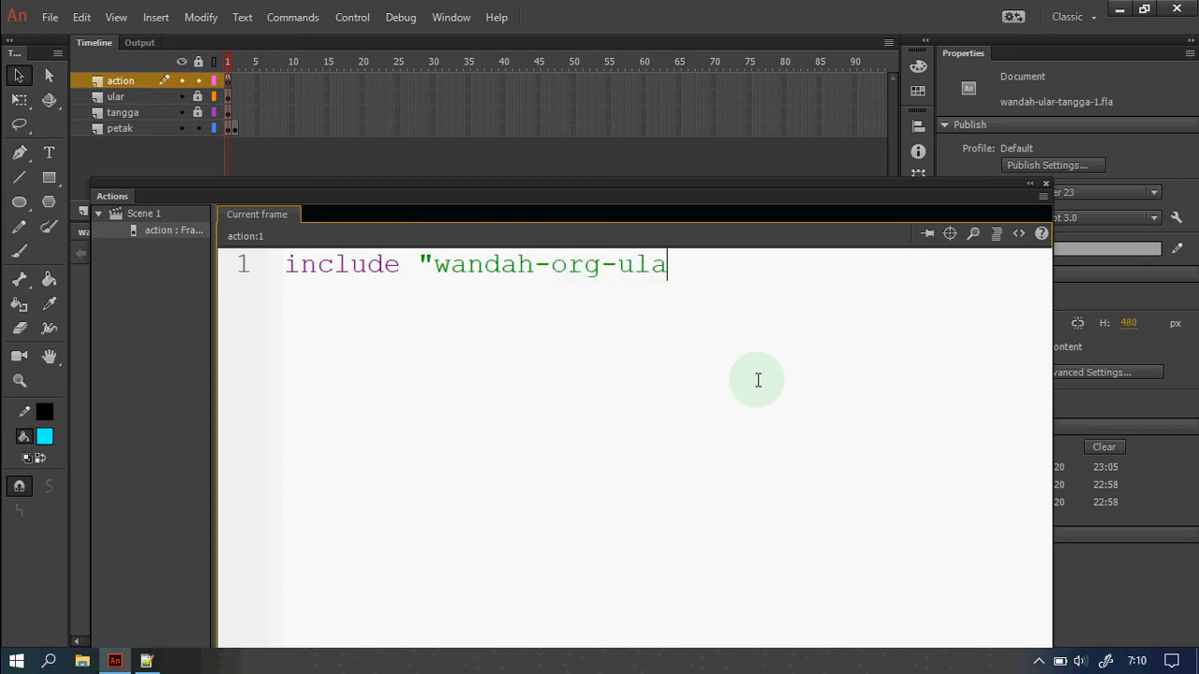
{"action": "type", "text": "r-tangga.as"}
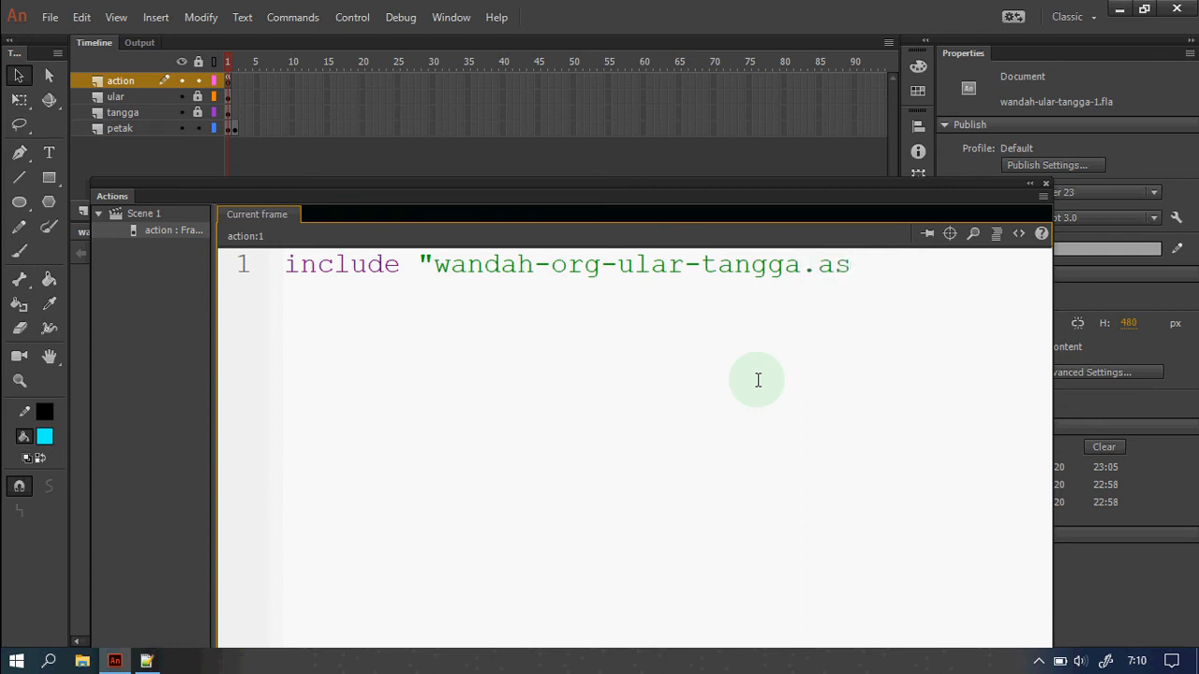
{"action": "type", "text": "\";"}
Set jumlahPemain = 2 and assign names to namaPemain[0] and namaPemain[1].
{"action": "key", "text": "Return"}
{"action": "type", "text": "jumlahPe"}
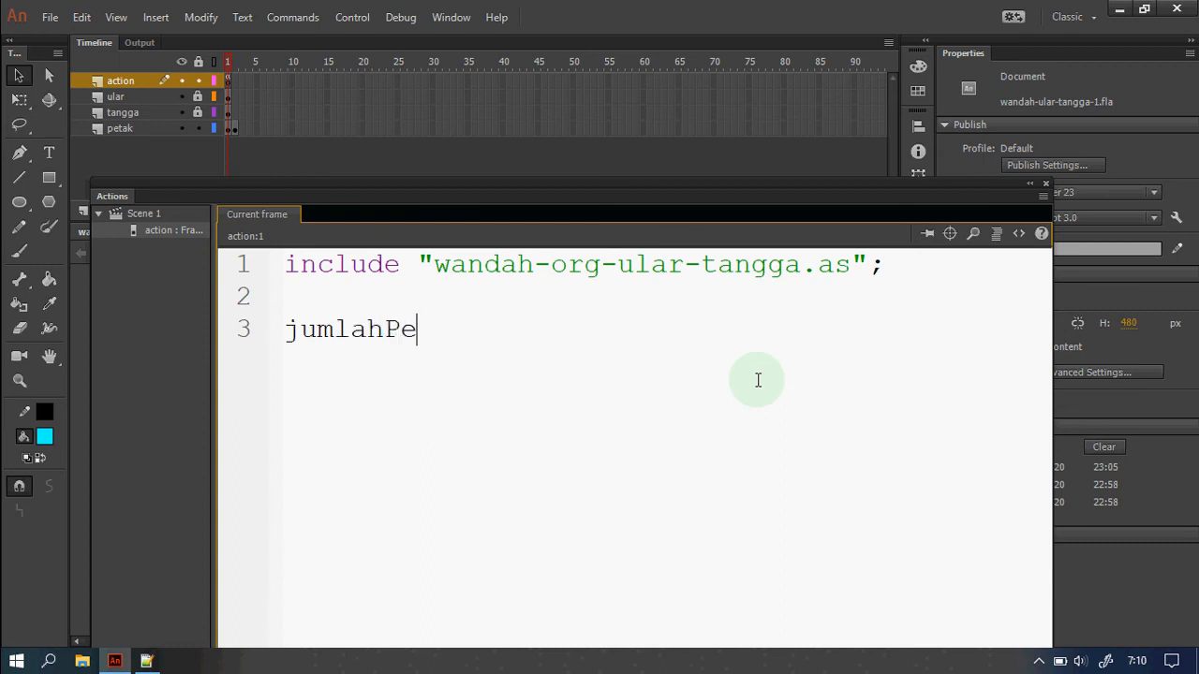
{"action": "type", "text": "main = 2"}
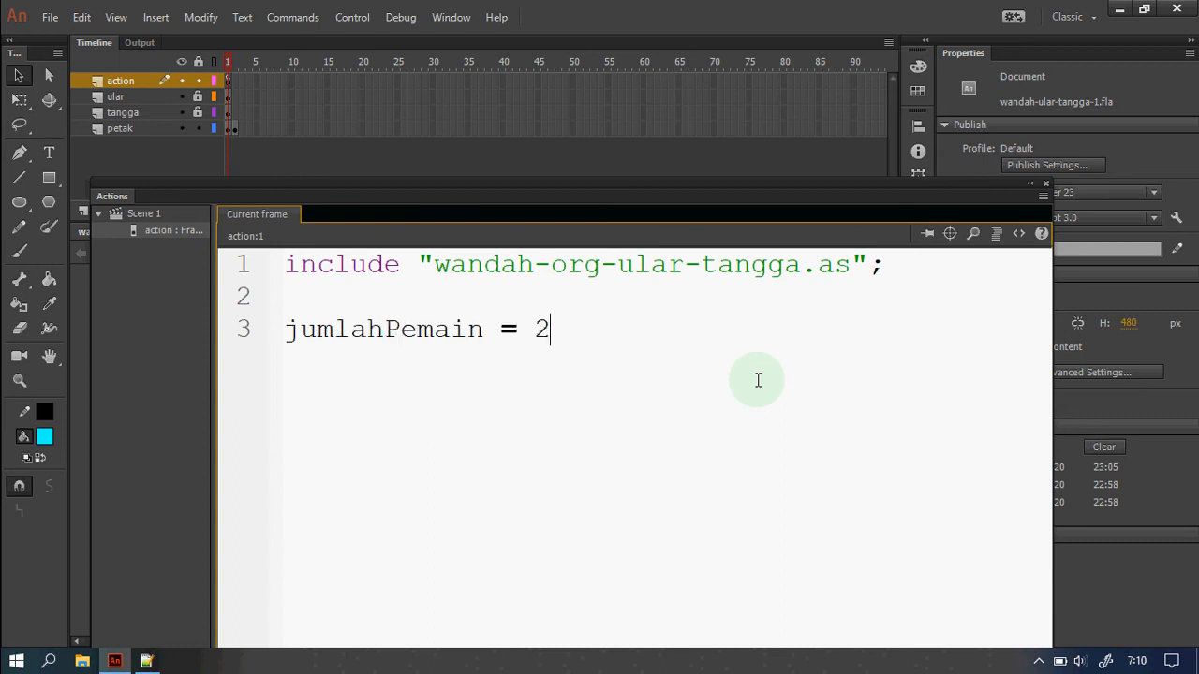
{"action": "type", "text": ";"}
{"action": "key", "text": "Return"}
{"action": "type", "text": "namaPe"}
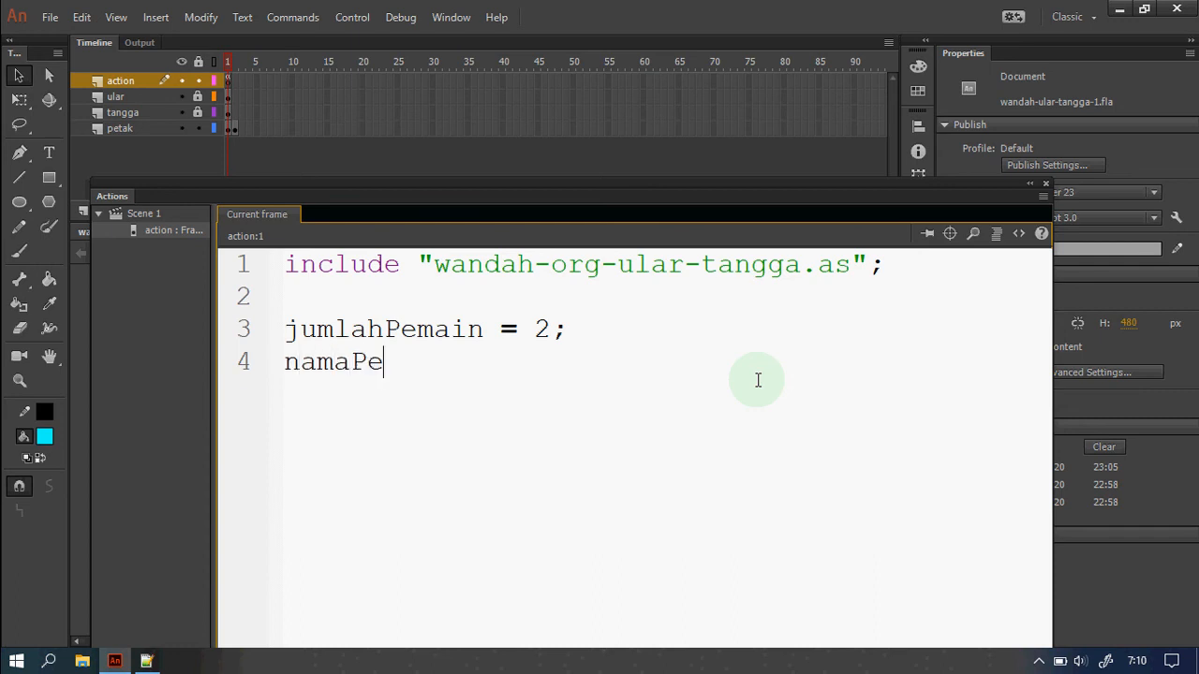
{"action": "type", "text": "main["}
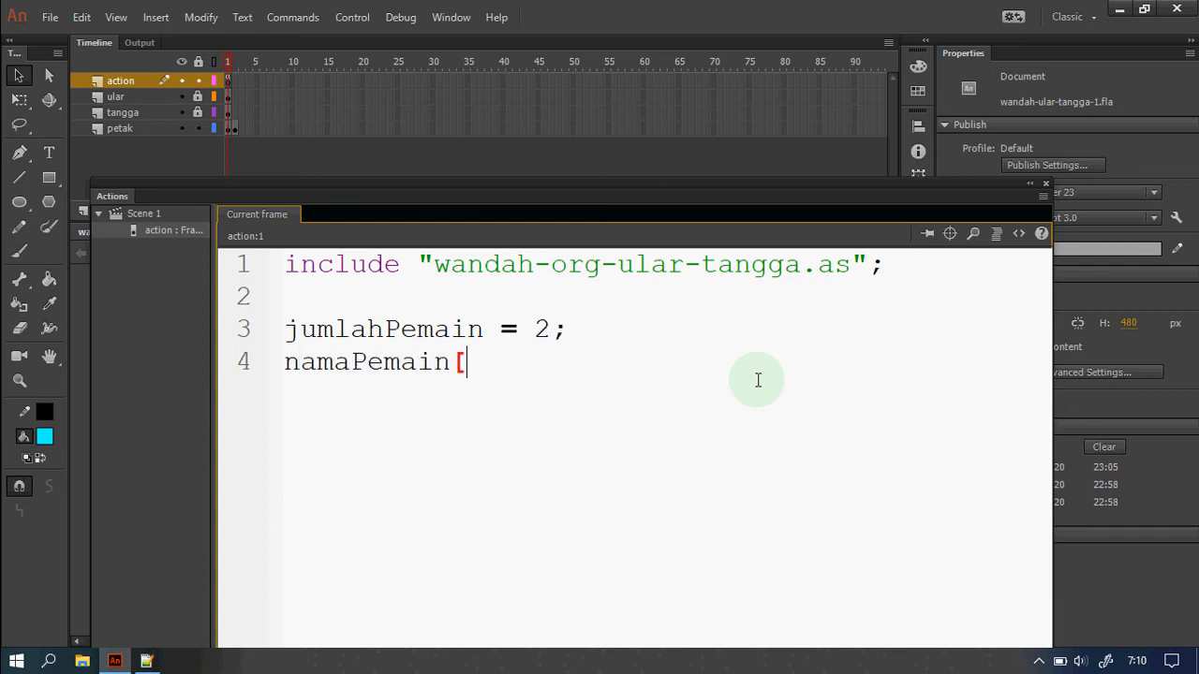
{"action": "type", "text": "0] = \"Wandah\"; "}
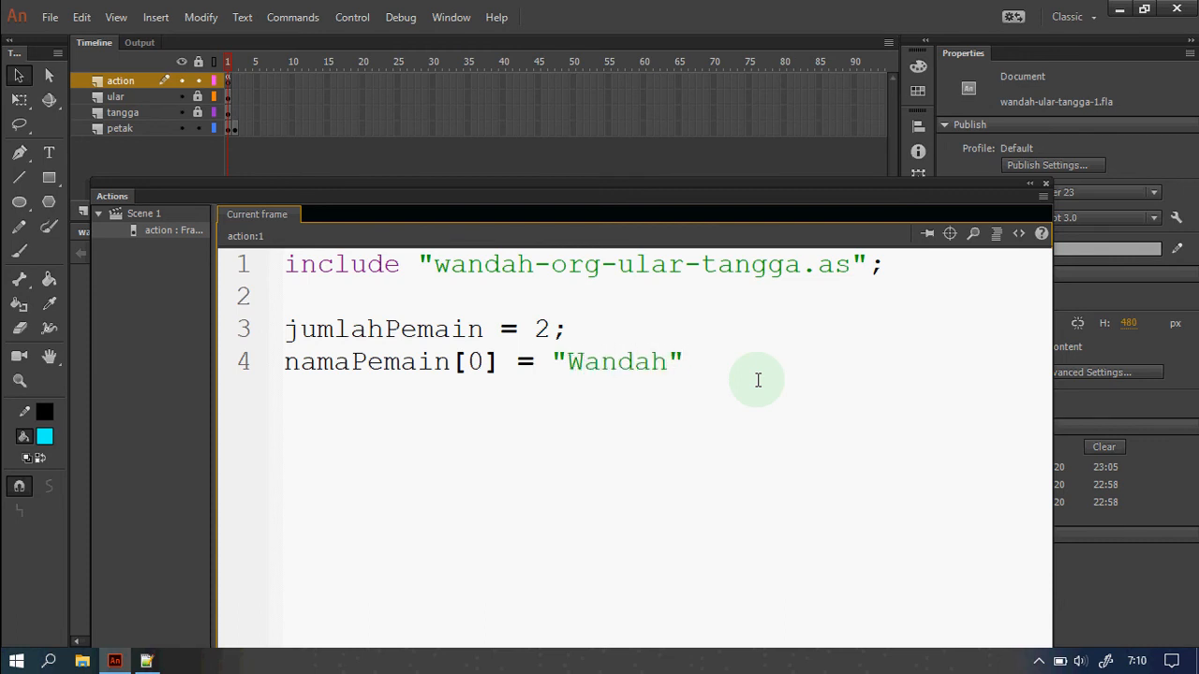
{"action": "type", "text": "namaPemain"}
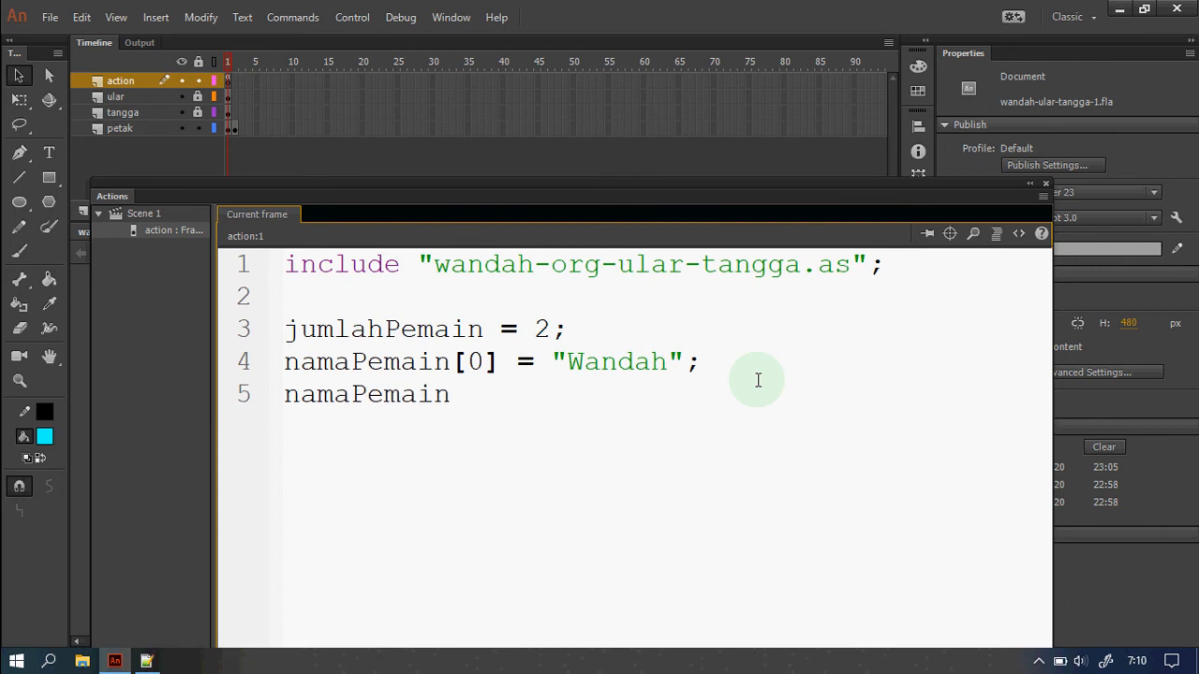
{"action": "type", "text": "[1] = \"Azka\""}
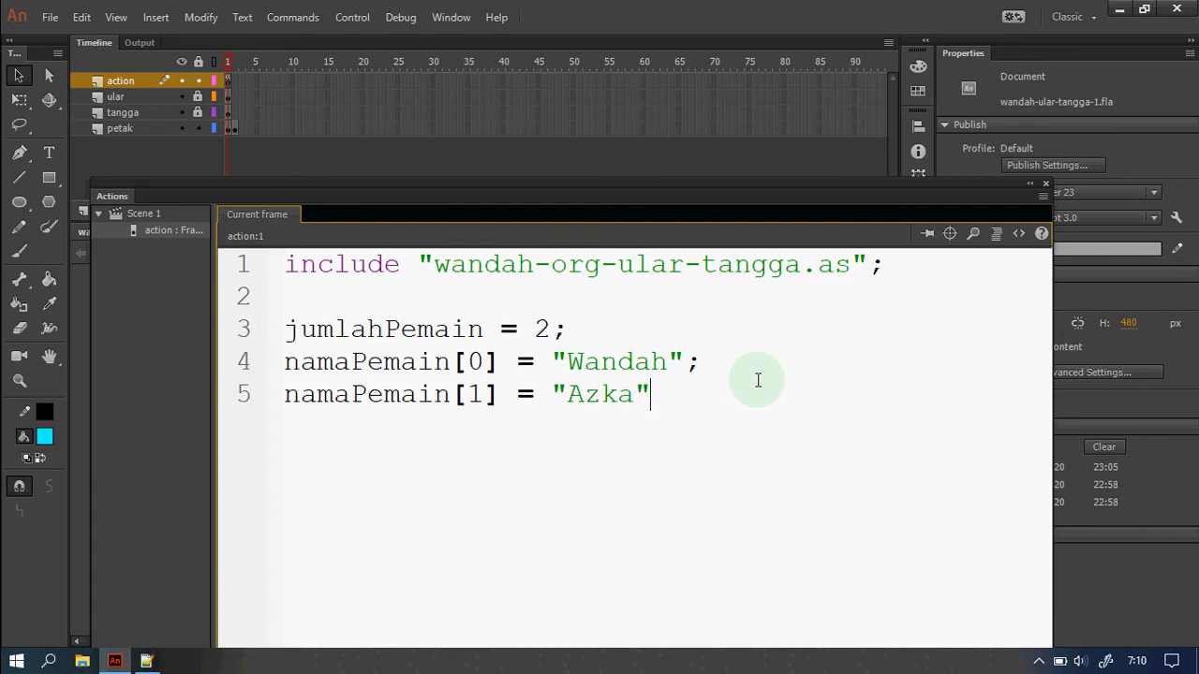
{"action": "type", "text": ";"}
Add jumlapPetak = 28; and begin the ularTangga = [[ list.
{"action": "key", "text": "Return"}
{"action": "type", "text": "J"}
{"action": "key", "text": "BackSpace"}
{"action": "type", "text": "jum"}
{"action": "key", "text": "BackSpace"}
{"action": "type", "text": "l"}
{"action": "key", "text": "BackSpace"}
{"action": "type", "text": "mlap"}
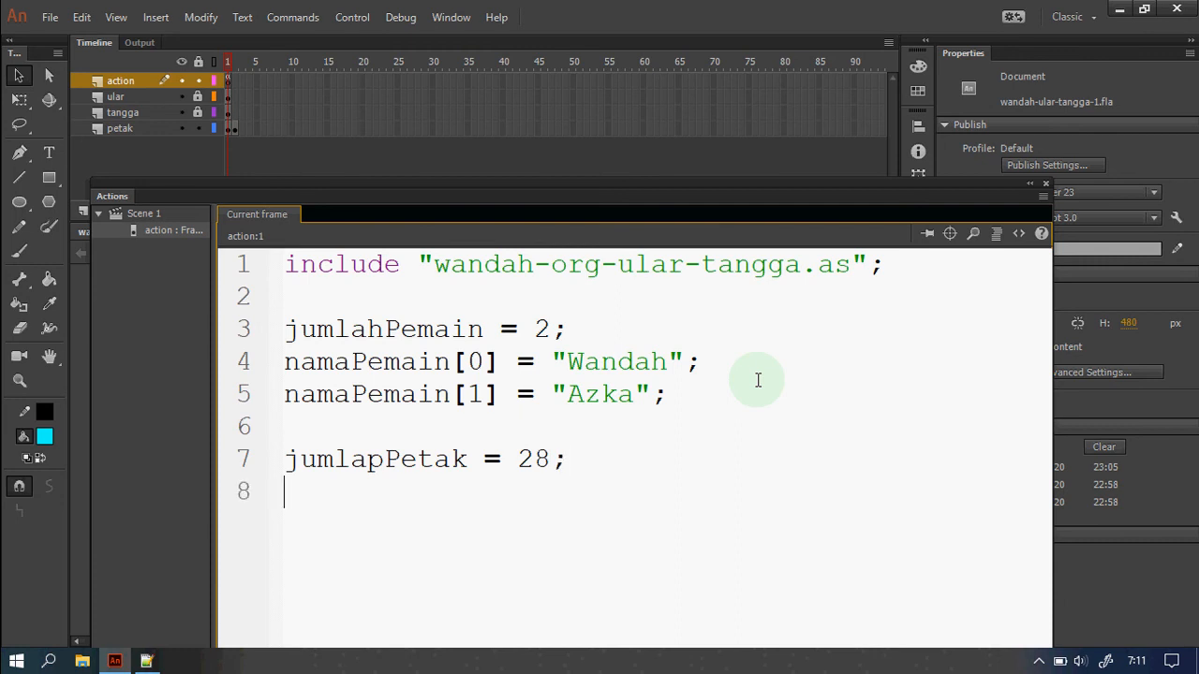
{"action": "type", "text": "larTangga ="}
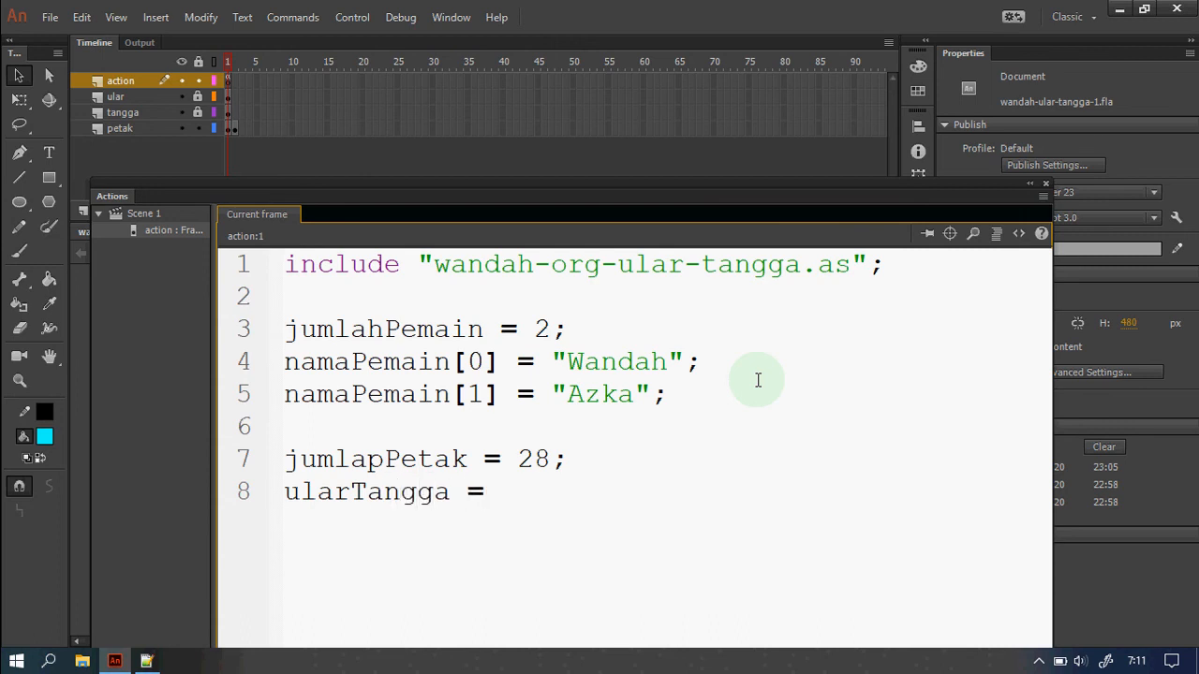
{"action": "type", "text": " [[]"}
Enter [3, 13] and [5,20] as the first ularTangga pairs, with the board zoomed out beside the code.
{"action": "left_click_drag", "start_coordinate": [650, 189], "coordinate": [1028, 132]}
{"action": "scroll", "coordinate": [375, 496], "scroll_direction": "down", "scroll_amount": 3}
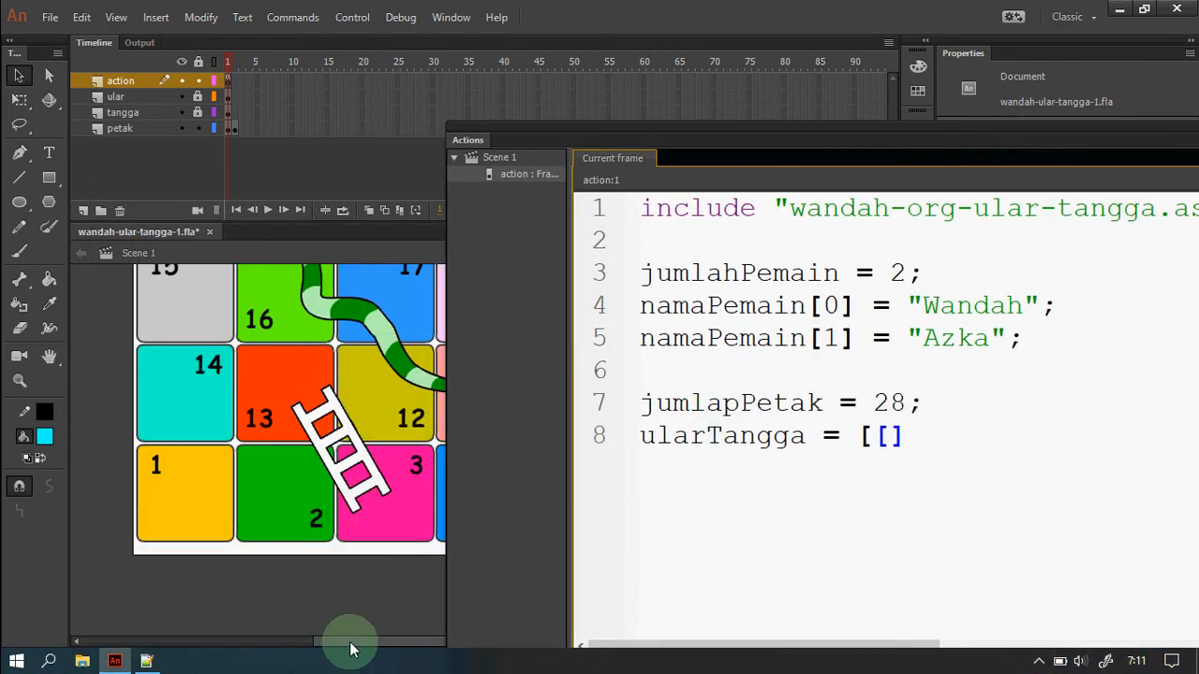
{"action": "left_click_drag", "start_coordinate": [349, 642], "coordinate": [377, 642]}
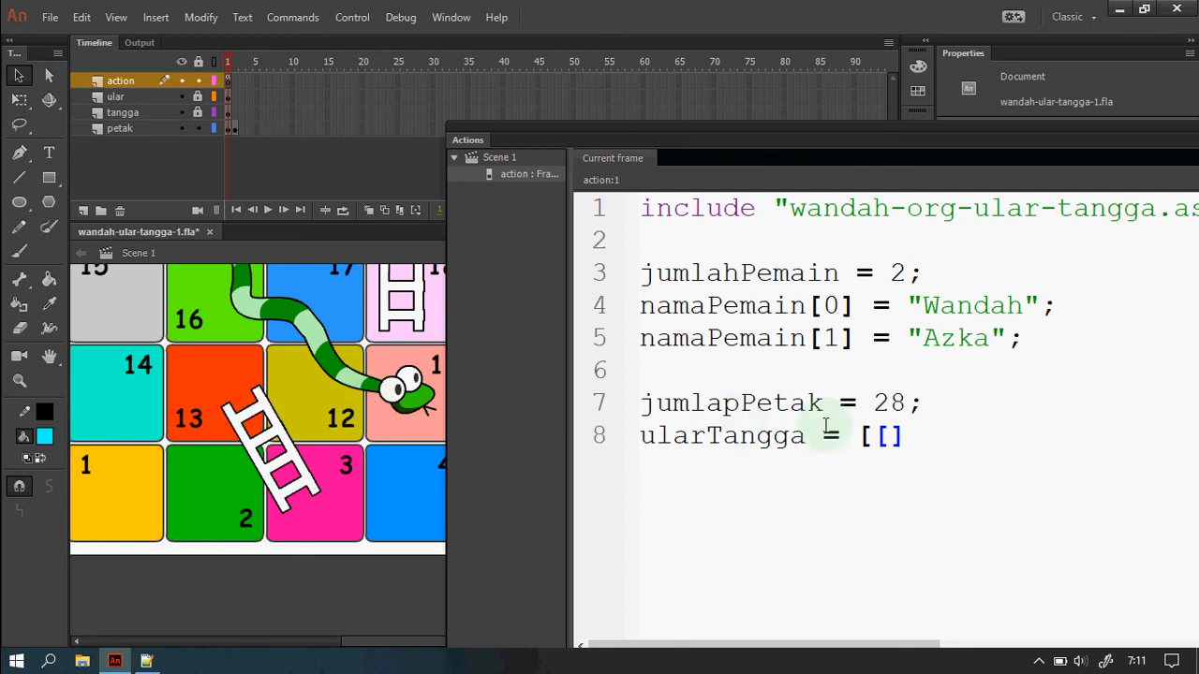
{"action": "left_click", "coordinate": [899, 452]}
{"action": "type", "text": "3"}
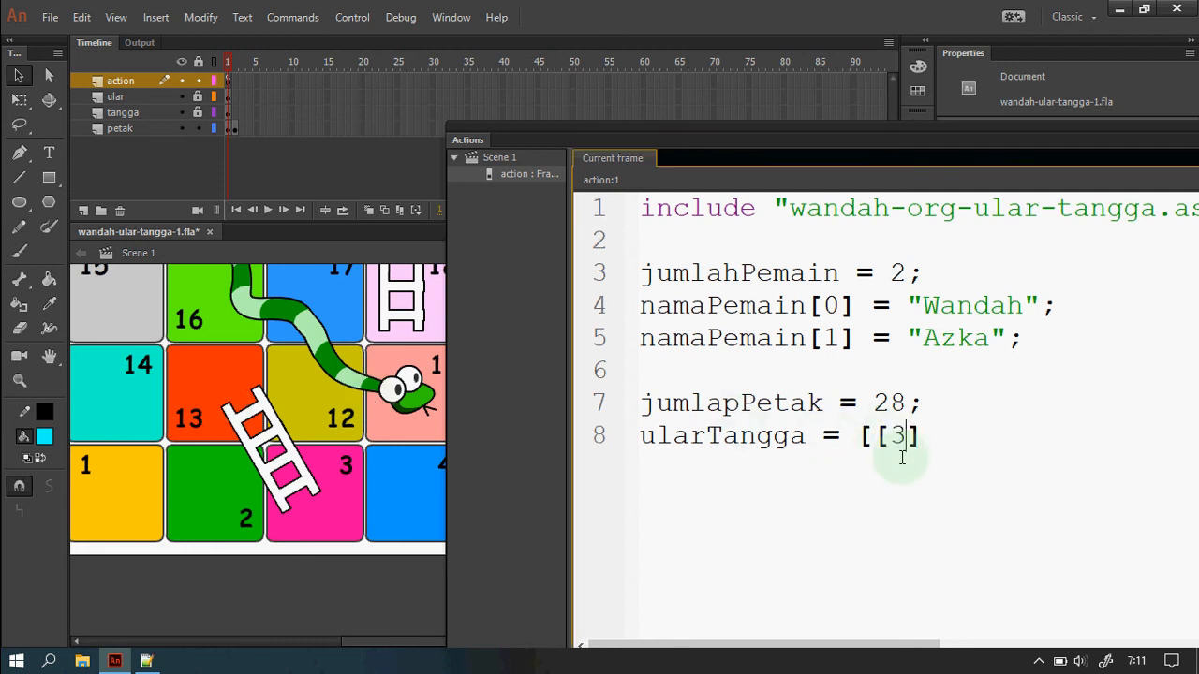
{"action": "type", "text": ", 13"}
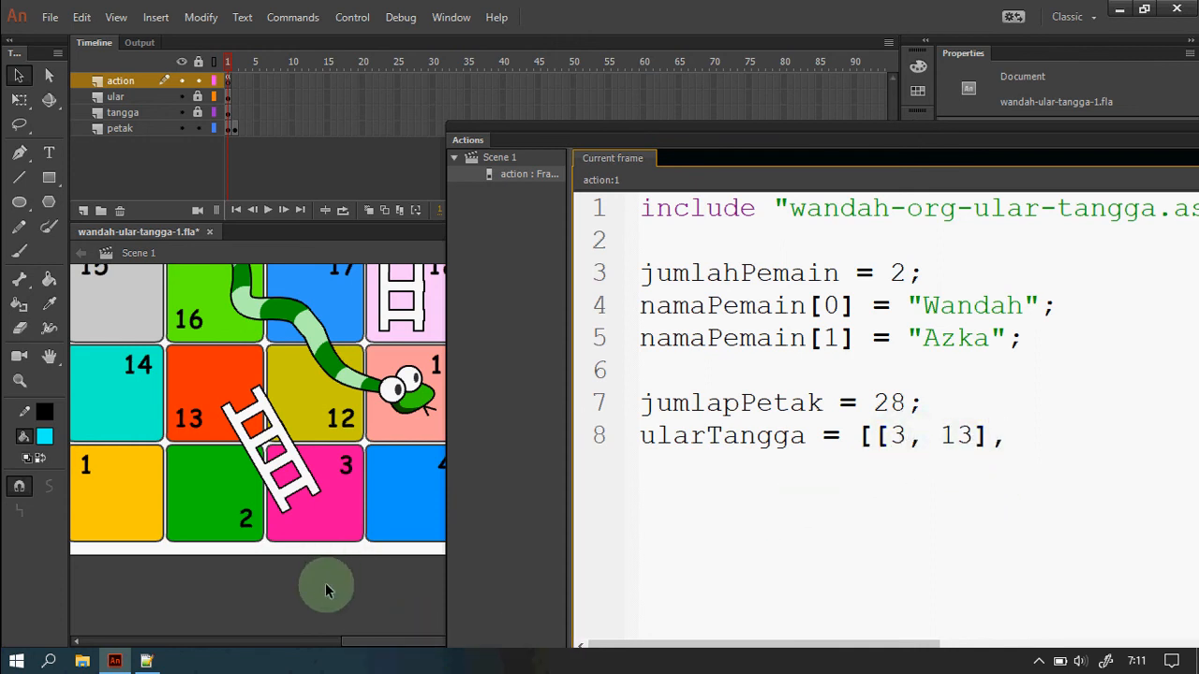
{"action": "key", "text": "ctrl+2"}
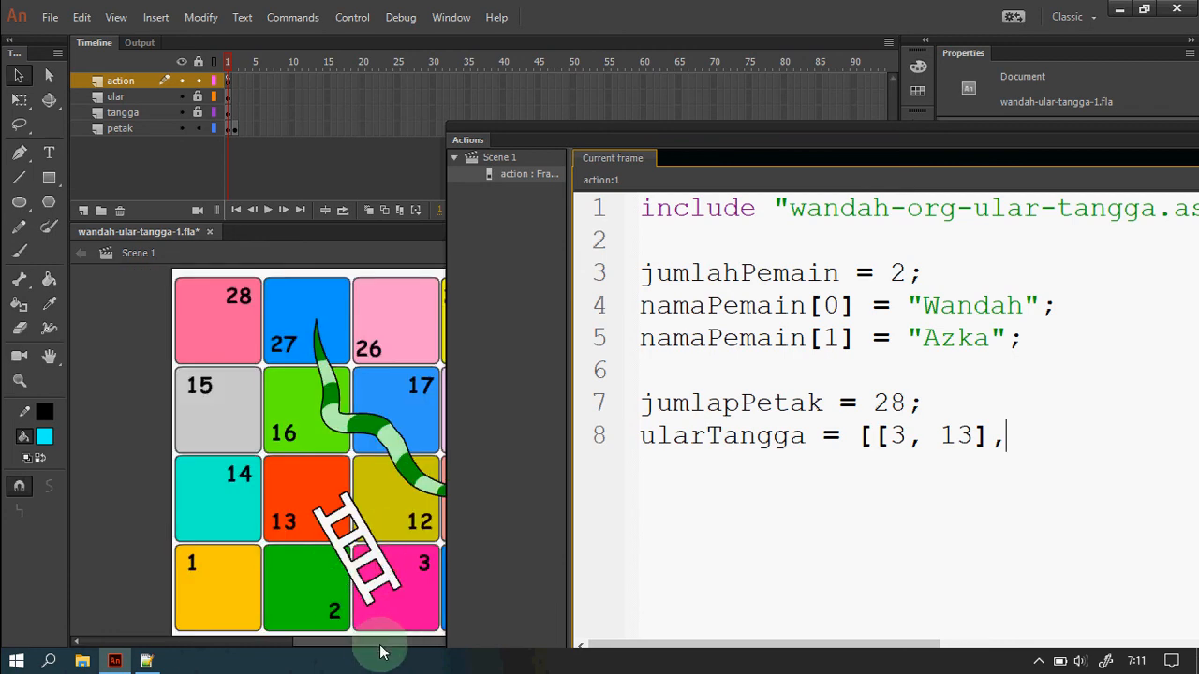
{"action": "left_click_drag", "start_coordinate": [379, 643], "coordinate": [508, 637]}
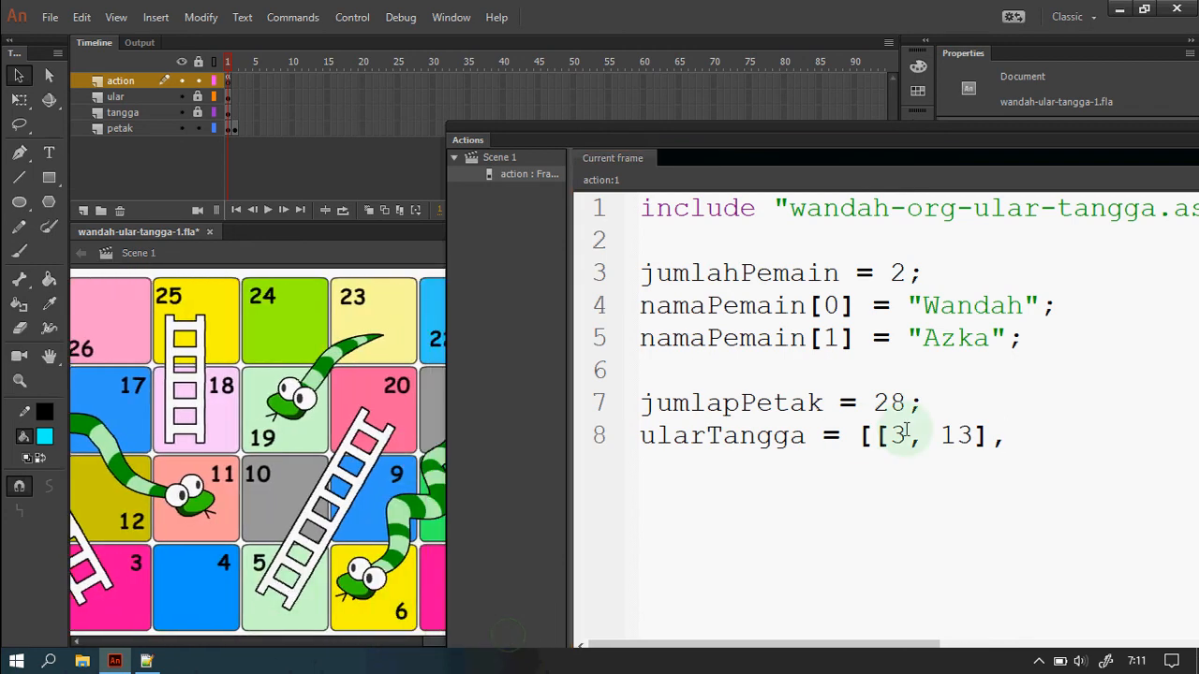
{"action": "left_click", "coordinate": [1031, 431]}
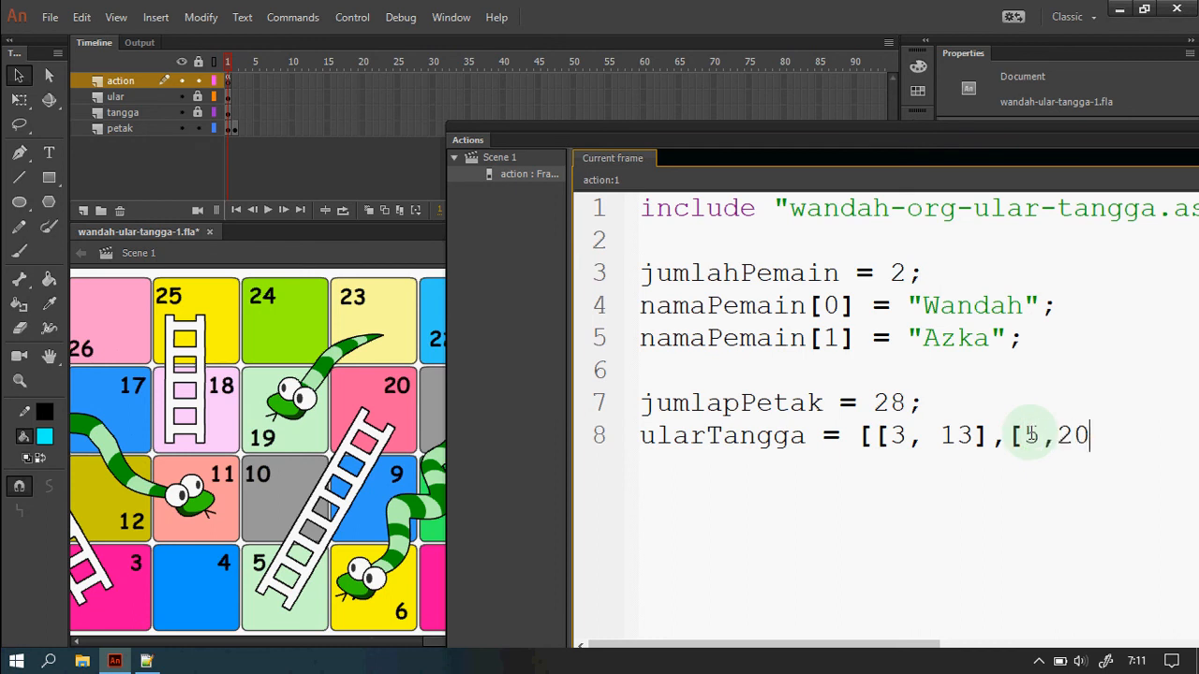
{"action": "type", "text": "[5,20],"}
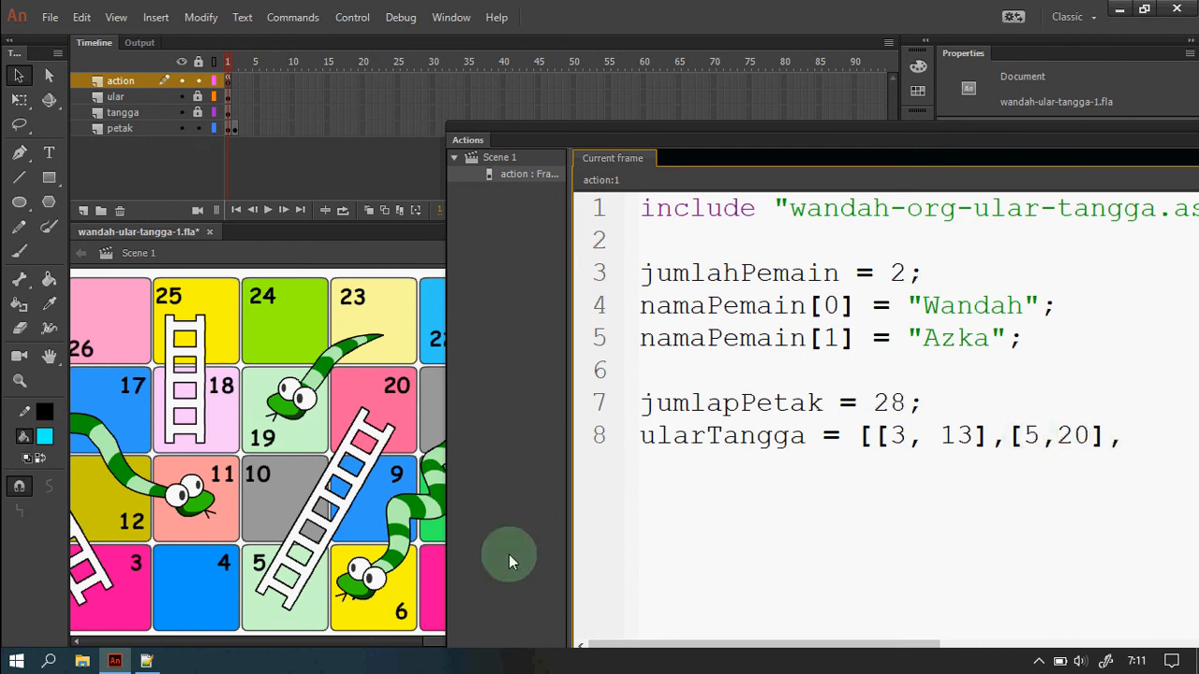
{"action": "left_click_drag", "start_coordinate": [429, 646], "coordinate": [471, 650]}
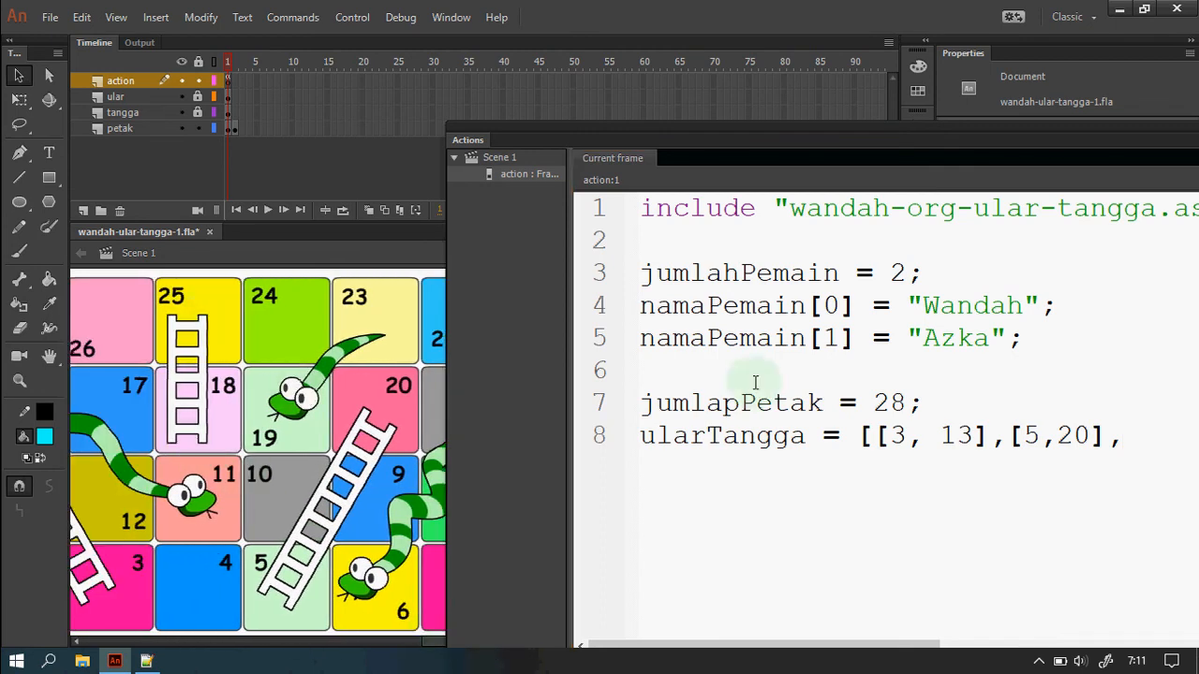
{"action": "left_click_drag", "start_coordinate": [783, 141], "coordinate": [745, 105]}
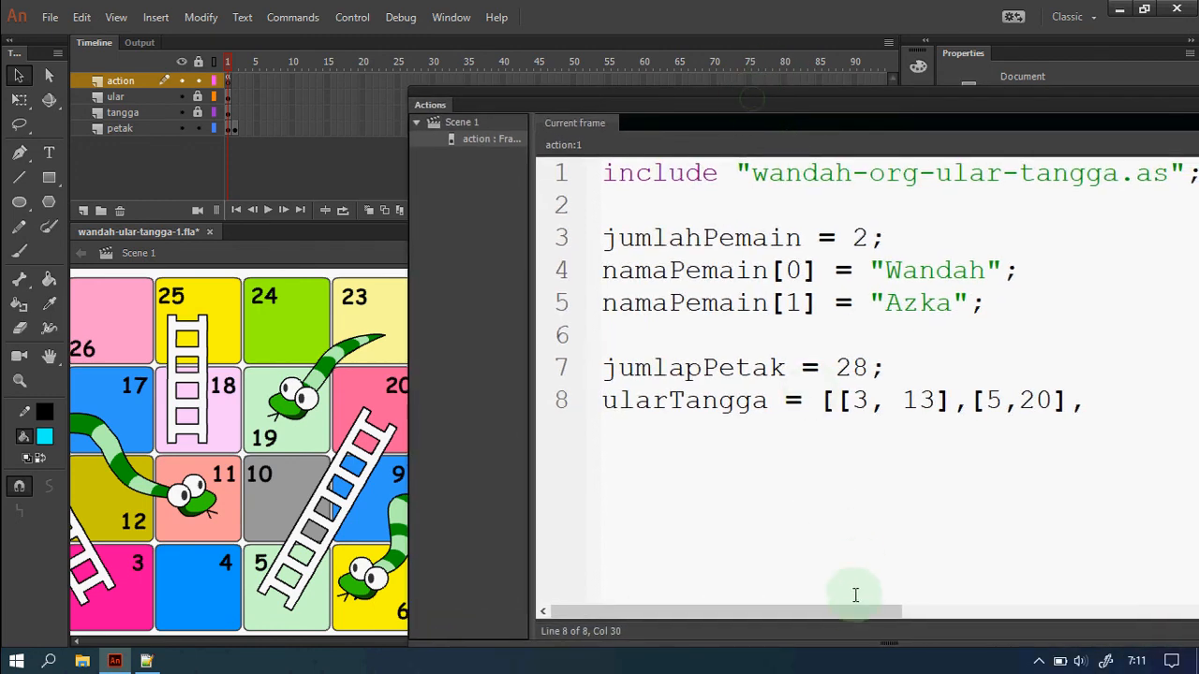
Add the [21, 6] snake pair to the ularTangga list on line 8.
{"action": "left_click_drag", "start_coordinate": [864, 615], "coordinate": [924, 616]}
{"action": "type", "text": "[18,25], ["}
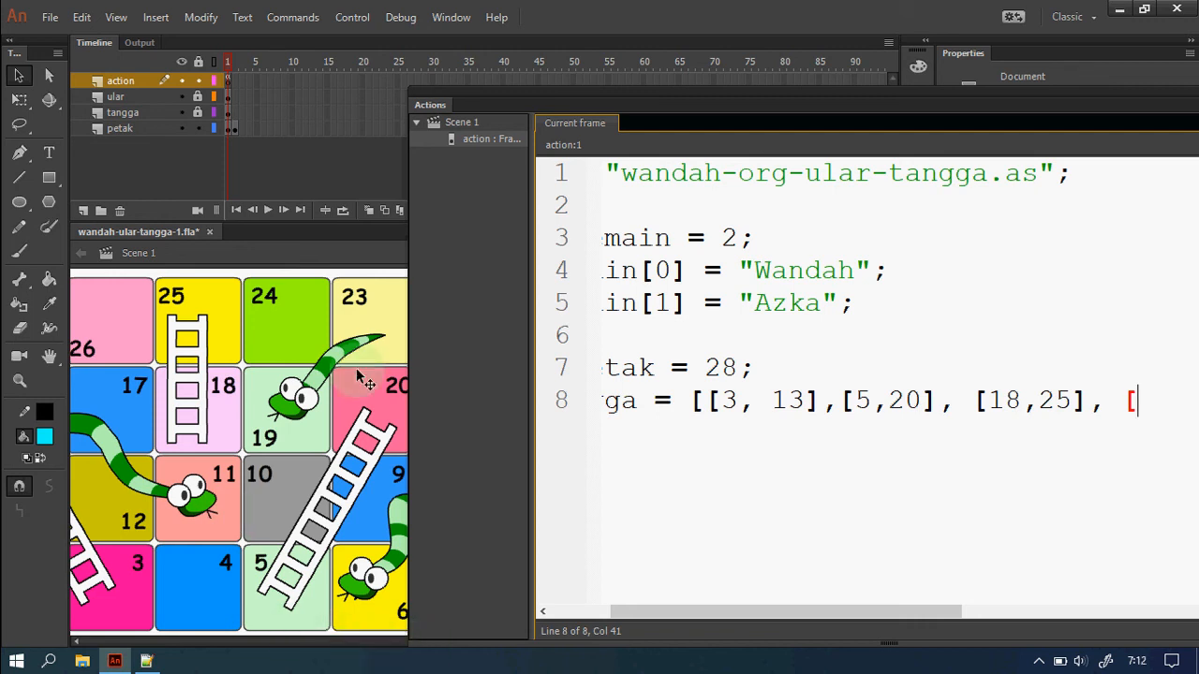
{"action": "left_click_drag", "start_coordinate": [307, 457], "coordinate": [133, 433]}
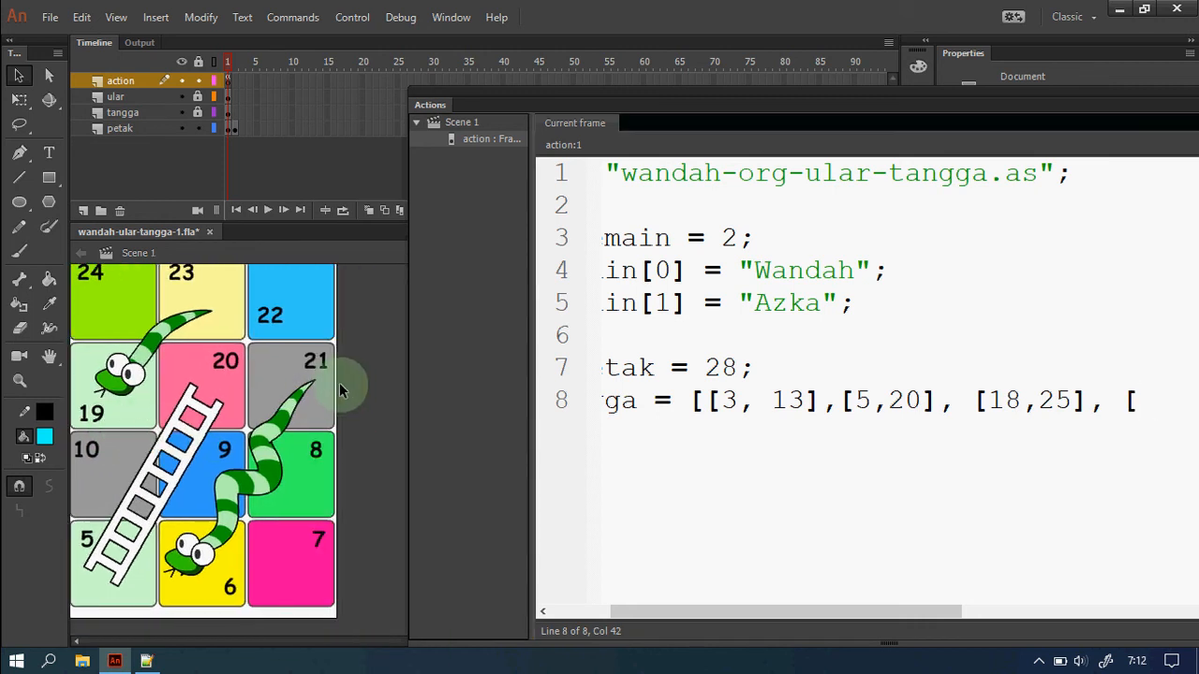
{"action": "left_click", "coordinate": [1150, 403]}
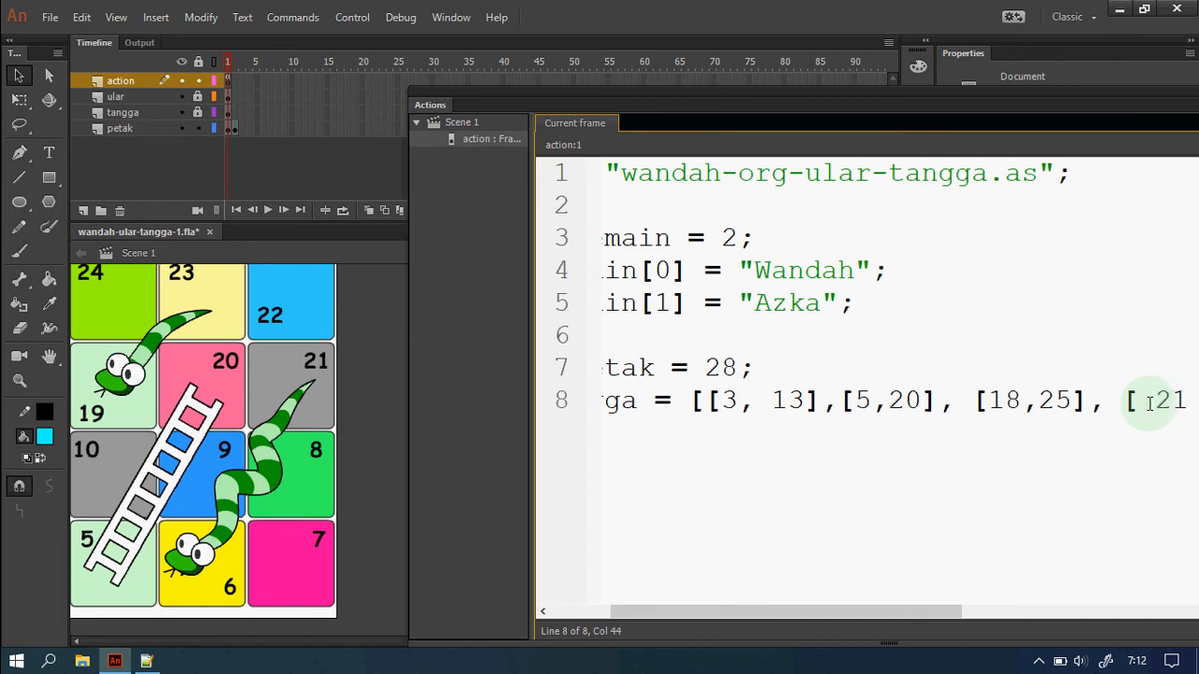
{"action": "type", "text": "21, 6"}
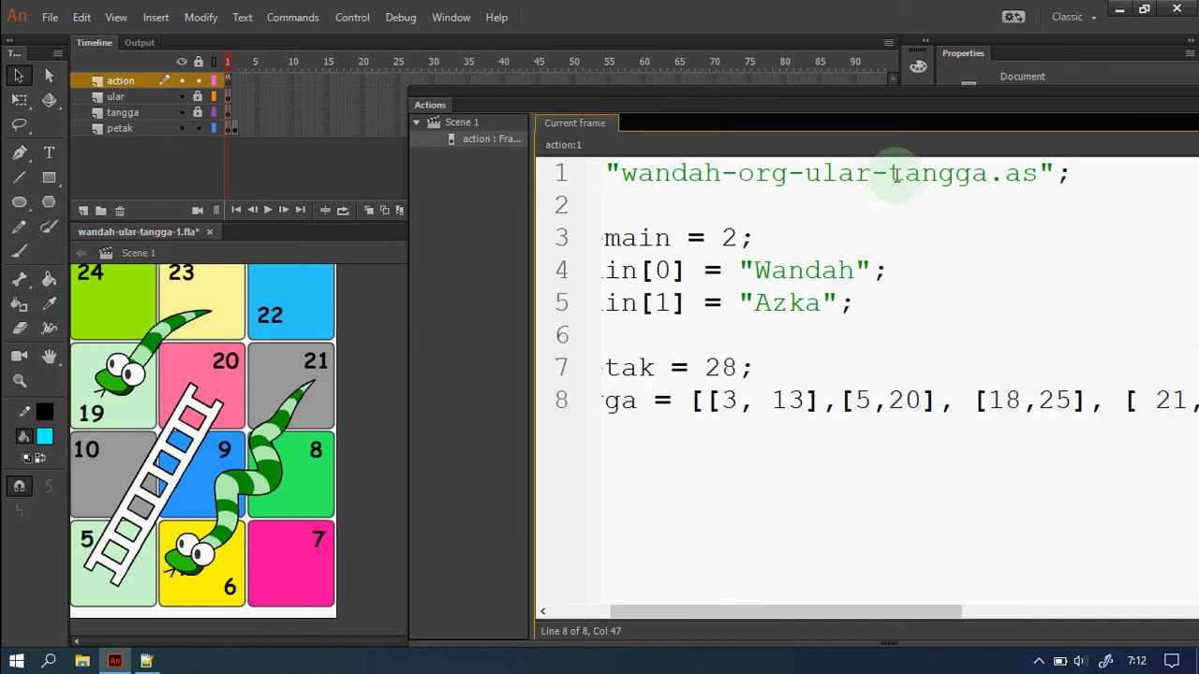
{"action": "left_click_drag", "start_coordinate": [895, 105], "coordinate": [790, 118]}
Add the [23,19] pair to line 8 and collapse the Actions panel.
{"action": "left_click", "coordinate": [1028, 417]}
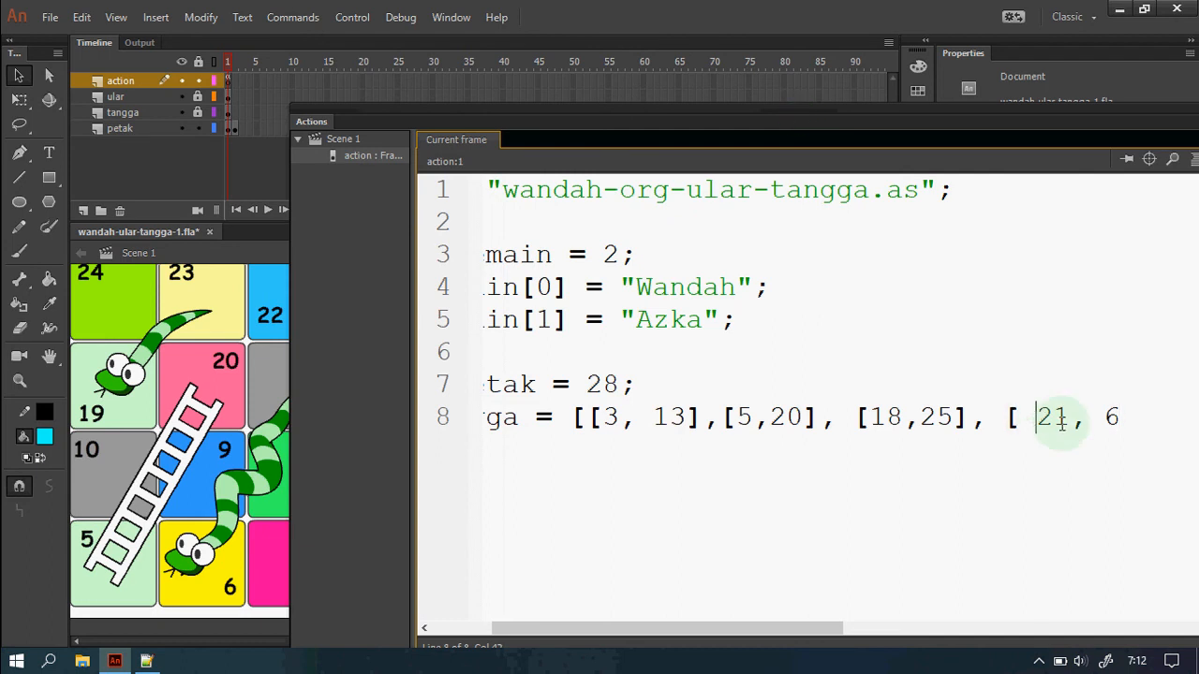
{"action": "key", "text": "BackSpace"}
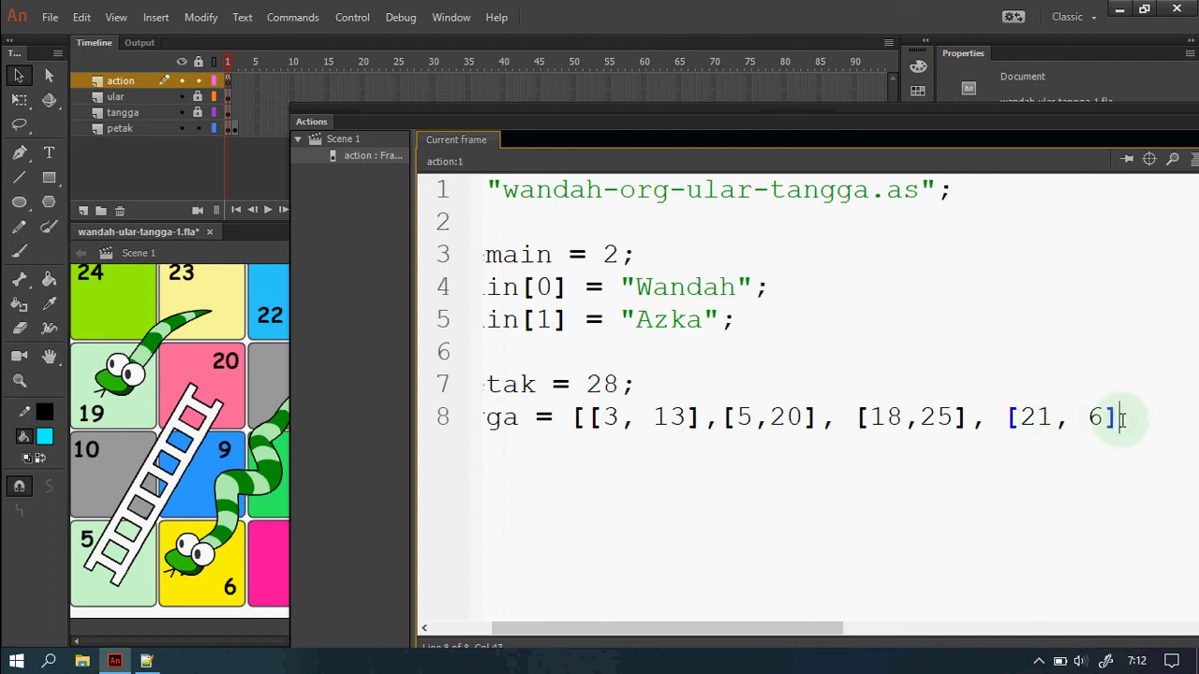
{"action": "type", "text": "[23"}
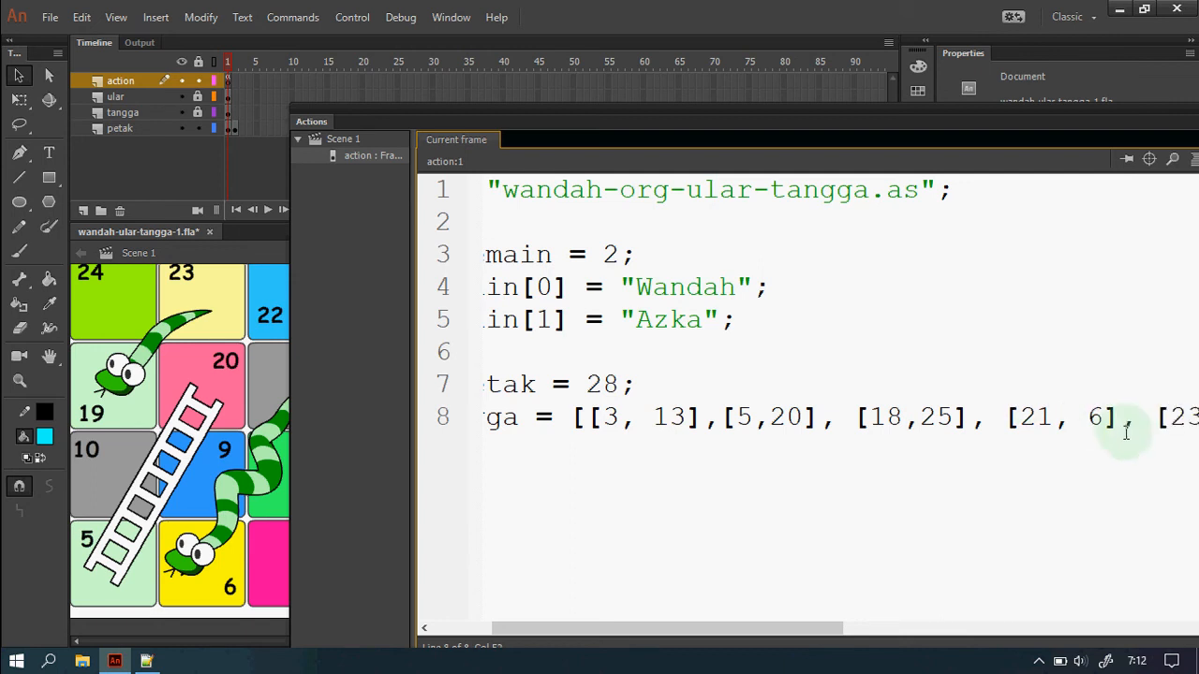
{"action": "type", "text": ","}
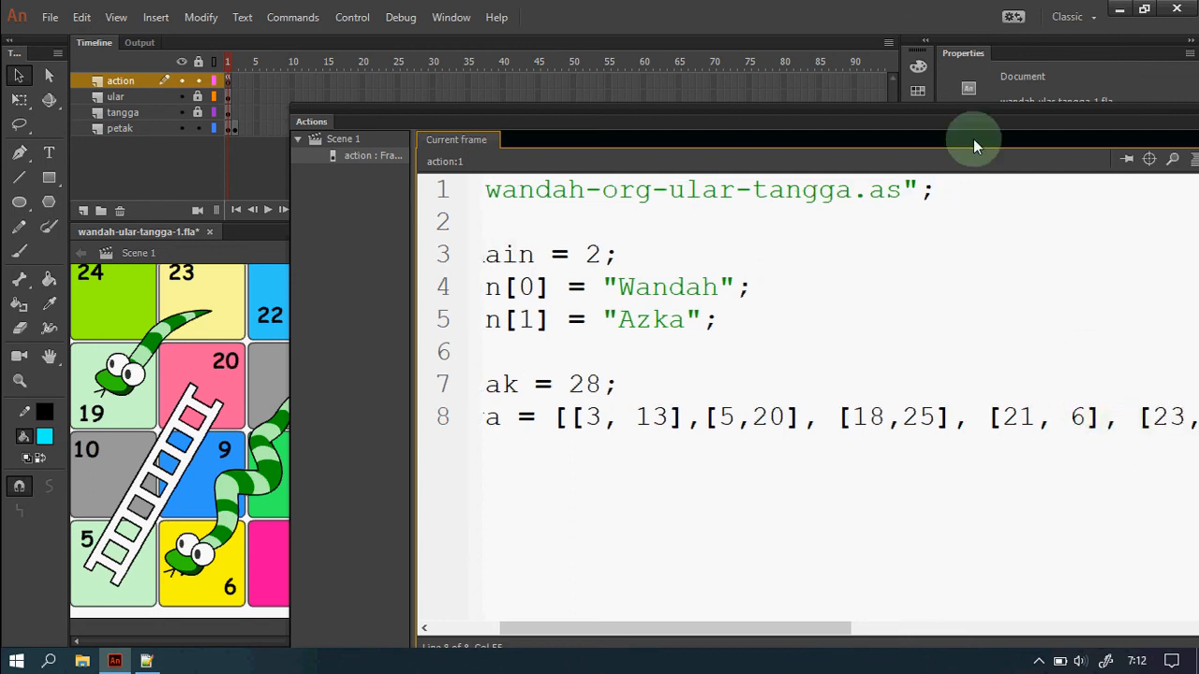
{"action": "left_click_drag", "start_coordinate": [952, 126], "coordinate": [814, 95]}
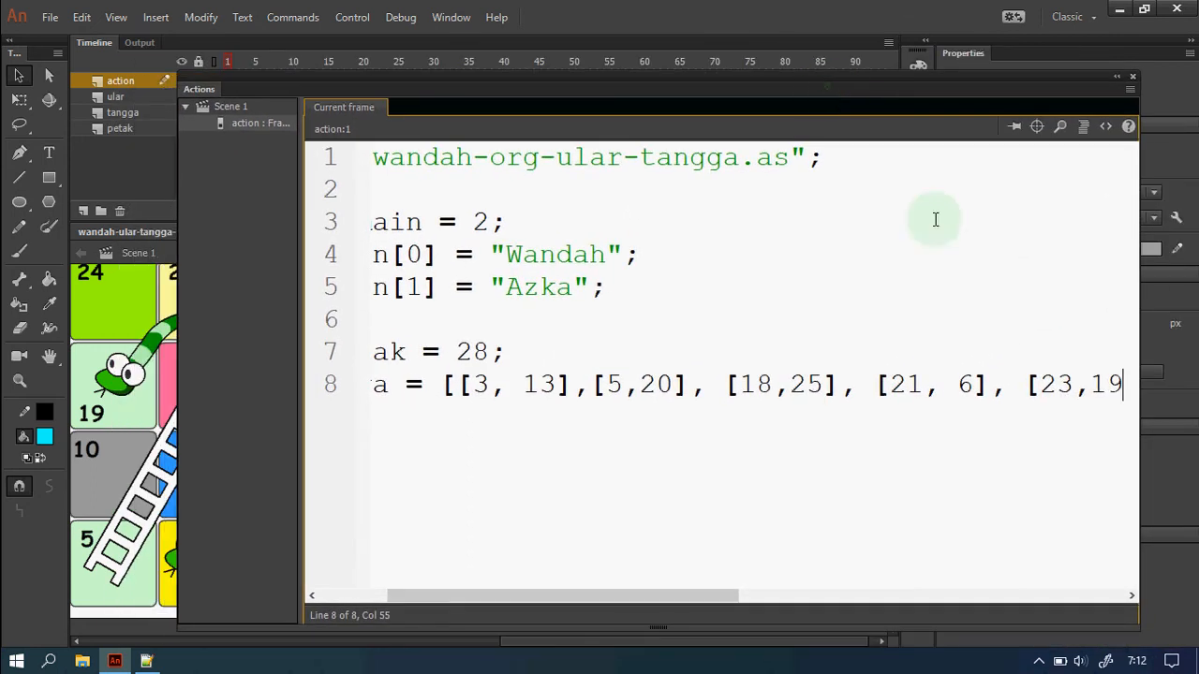
{"action": "type", "text": "19],"}
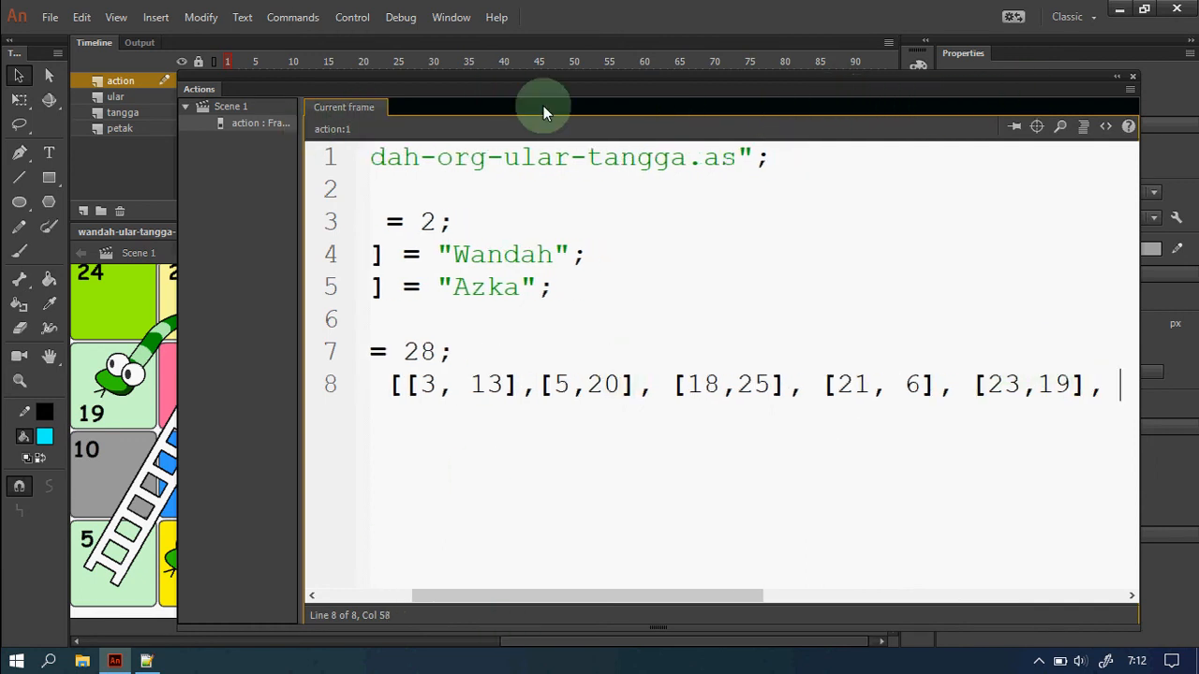
{"action": "double_click", "coordinate": [200, 90]}
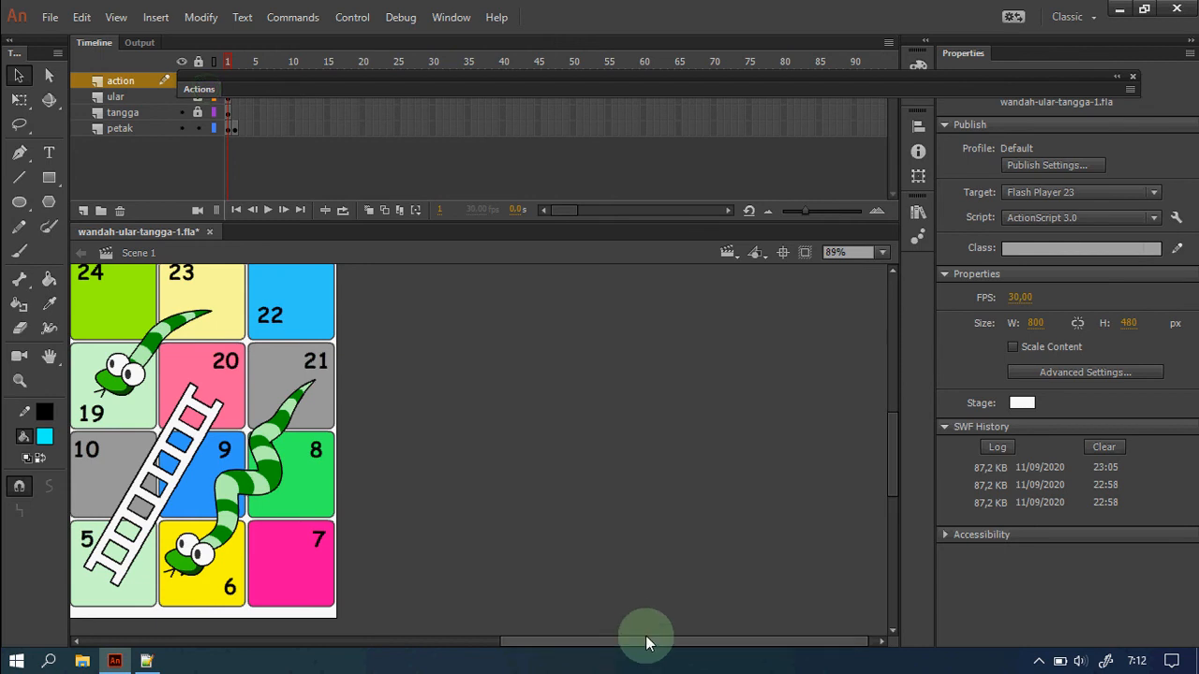
Reopen the Actions panel and close the ularTangga list with [27, 11]];.
{"action": "left_click_drag", "start_coordinate": [646, 642], "coordinate": [470, 642]}
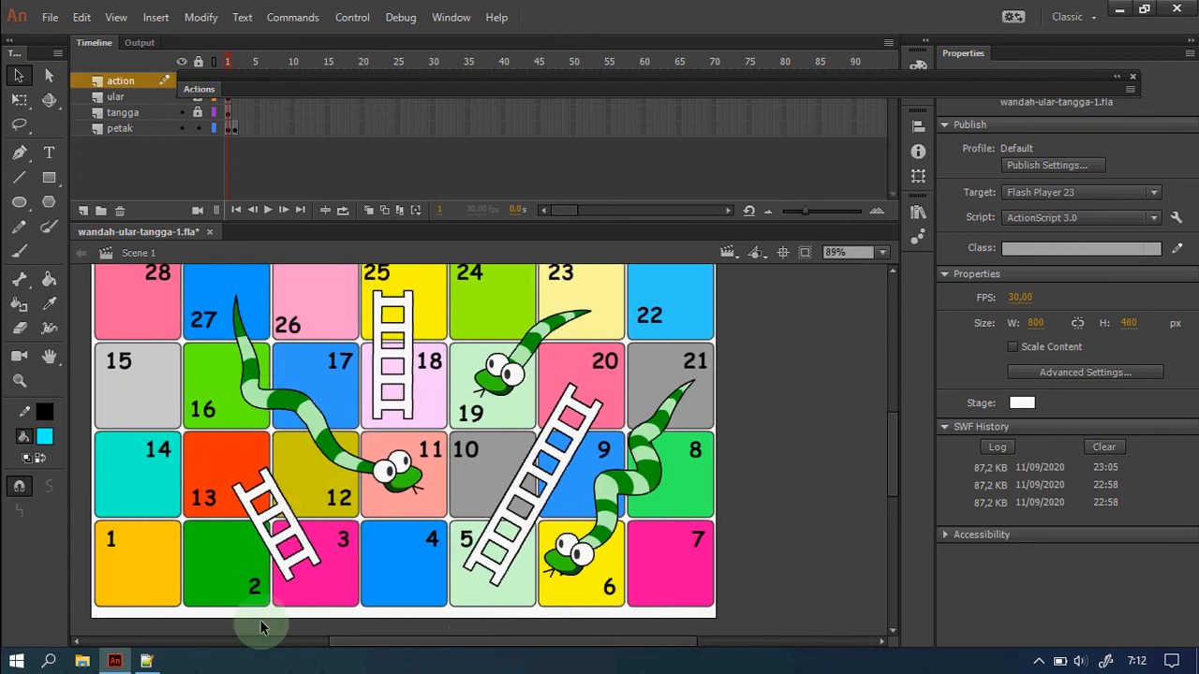
{"action": "double_click", "coordinate": [192, 89]}
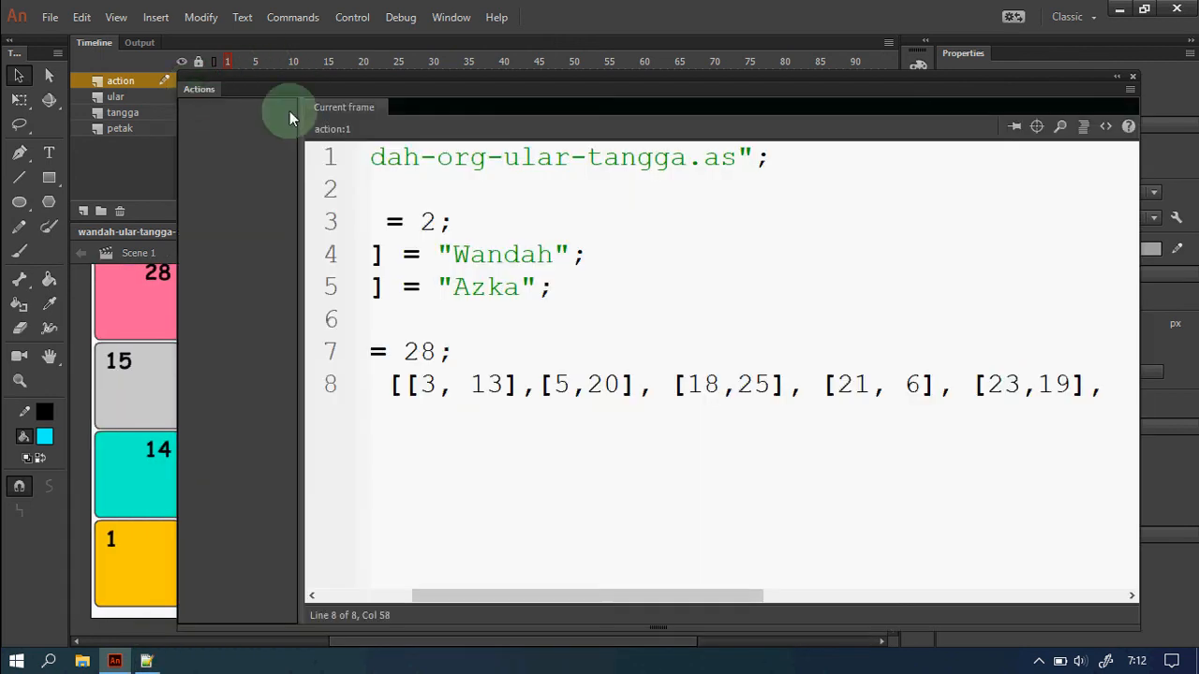
{"action": "left_click", "coordinate": [1128, 407]}
{"action": "left_click_drag", "start_coordinate": [701, 596], "coordinate": [784, 604]}
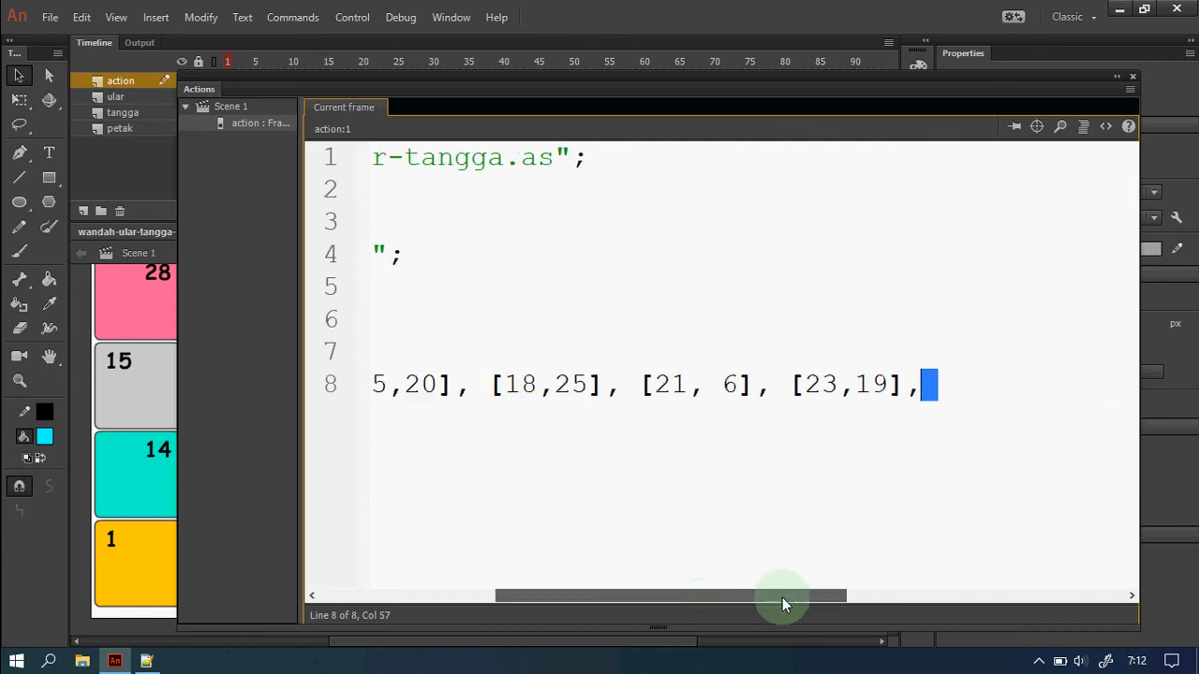
{"action": "left_click", "coordinate": [951, 383]}
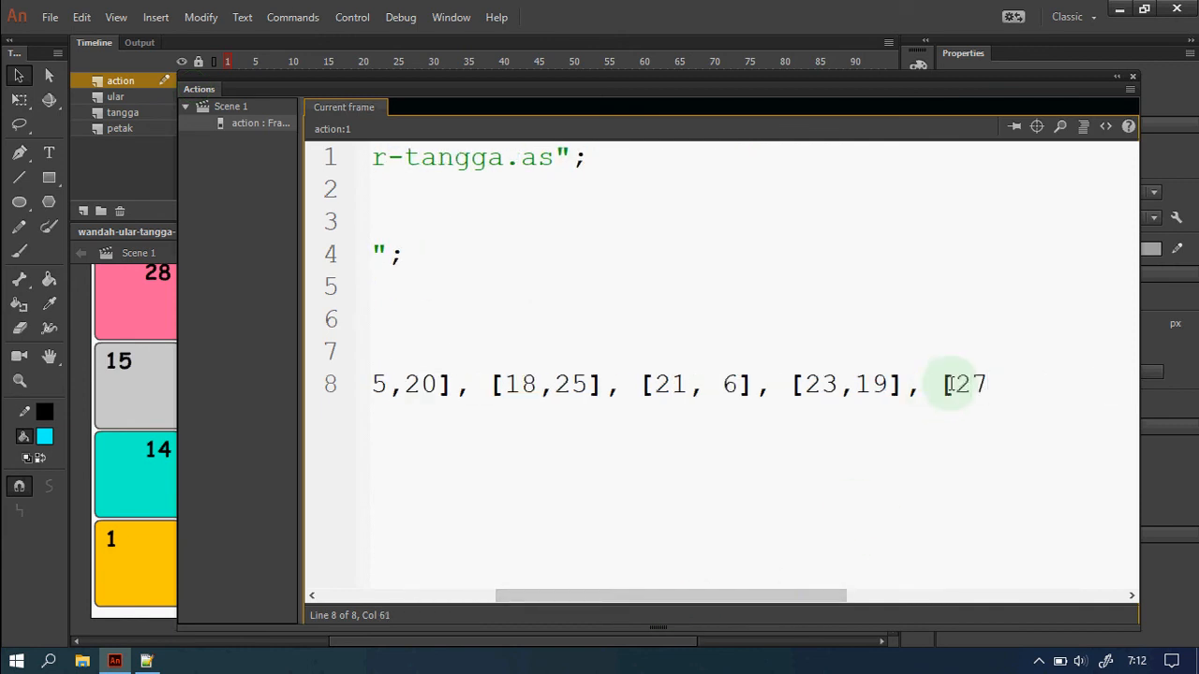
{"action": "type", "text": "[27, 11]];"}
{"action": "scroll", "coordinate": [950, 384], "scroll_direction": "down", "scroll_amount": 2}
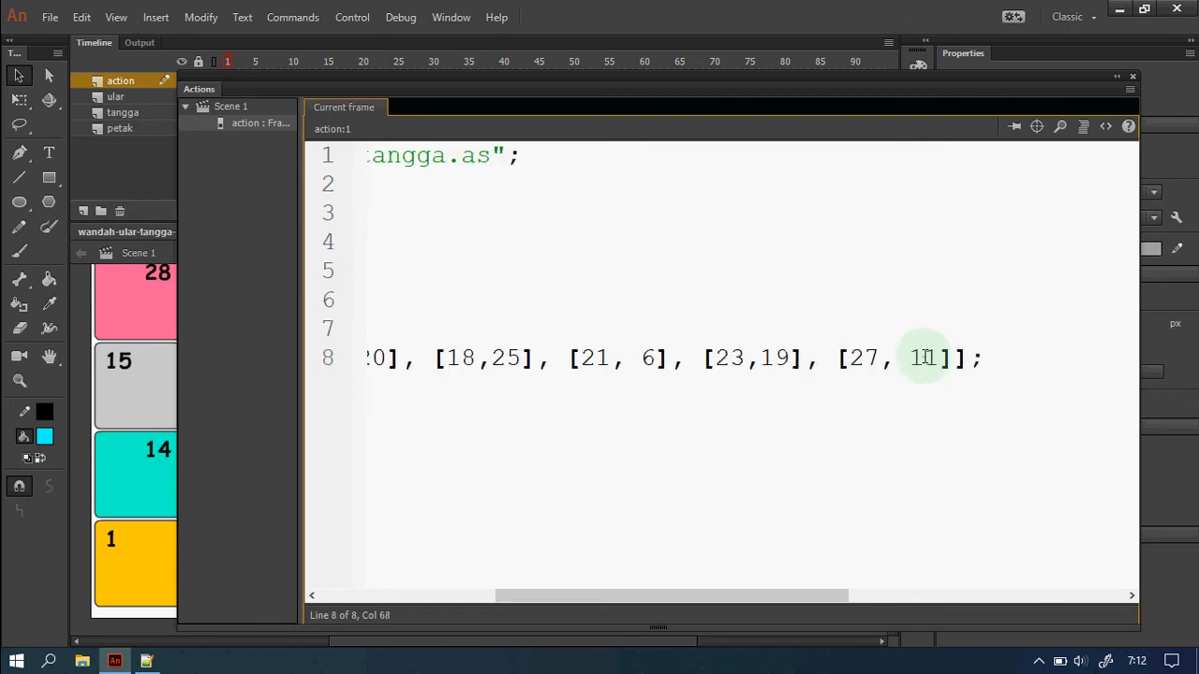
{"action": "left_click_drag", "start_coordinate": [831, 593], "coordinate": [631, 546]}
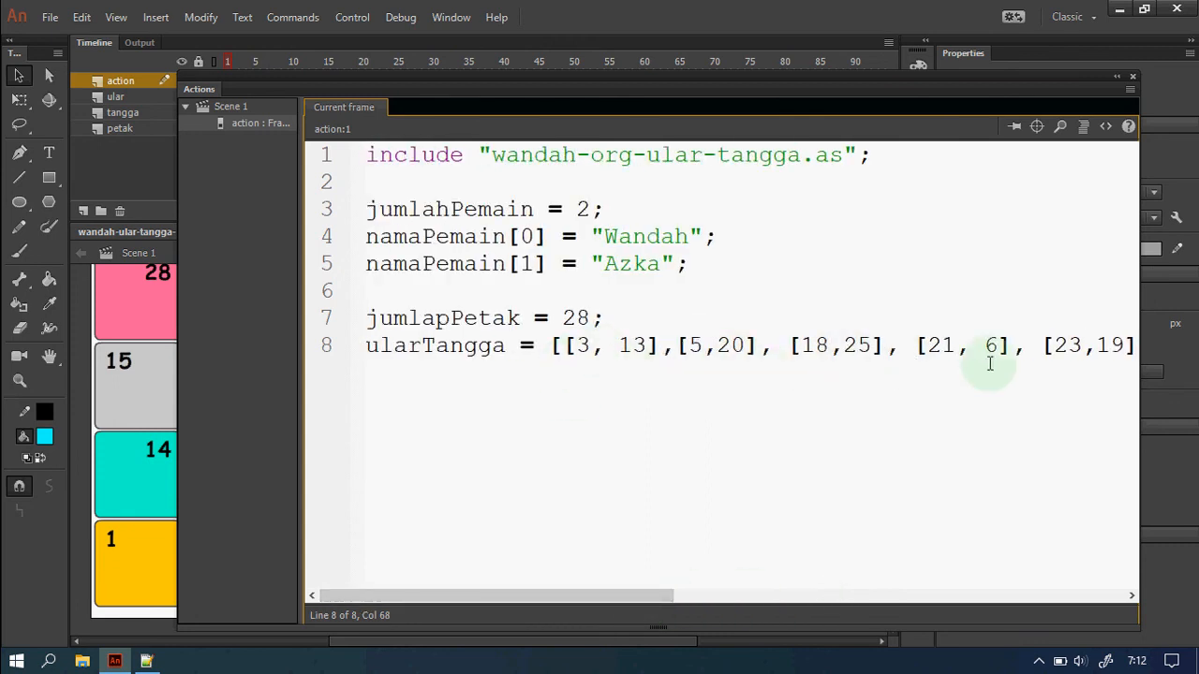
{"action": "left_click_drag", "start_coordinate": [658, 595], "coordinate": [789, 599]}
Correct jumlapPetak to jumlahPetak and add blank lines below the ularTangga list.
{"action": "key", "text": "Return"}
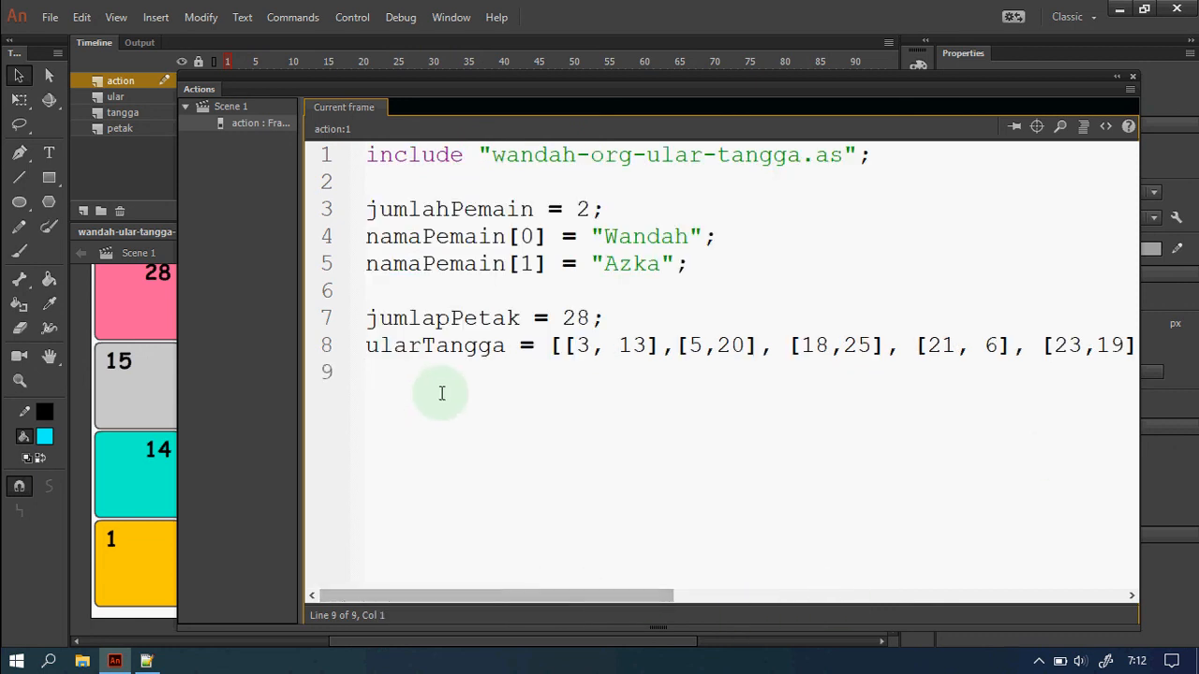
{"action": "left_click", "coordinate": [449, 318]}
{"action": "key", "text": "BackSpace"}
{"action": "type", "text": "h"}
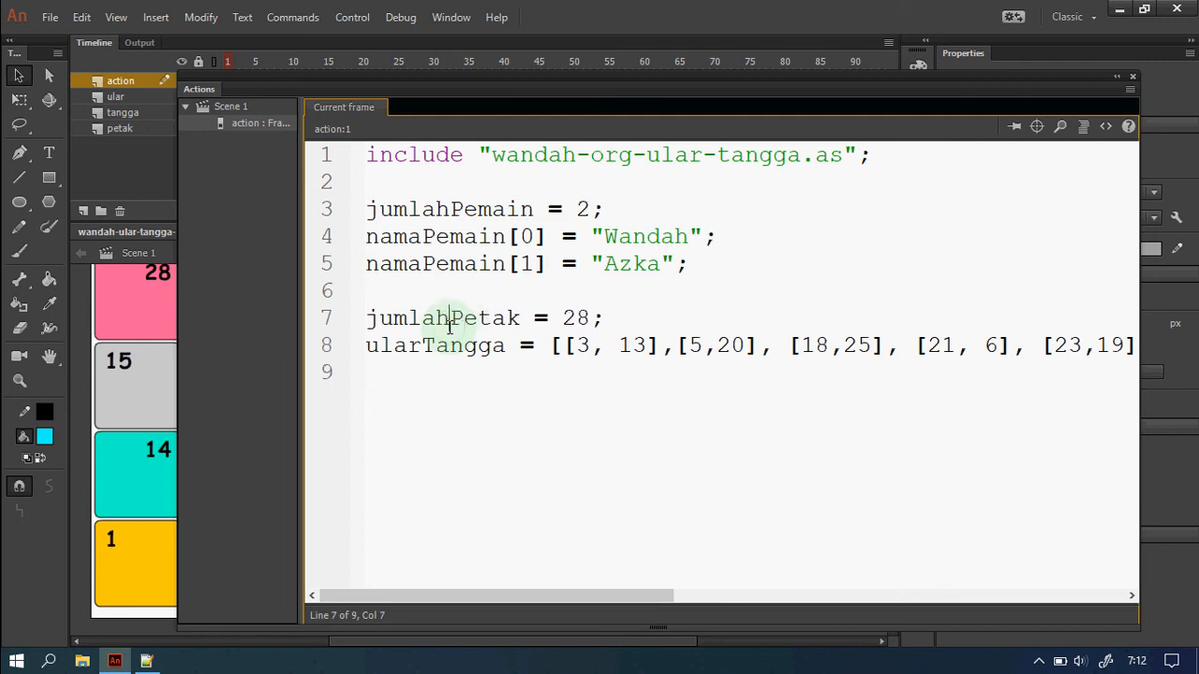
{"action": "left_click", "coordinate": [455, 375]}
{"action": "key", "text": "Return"}
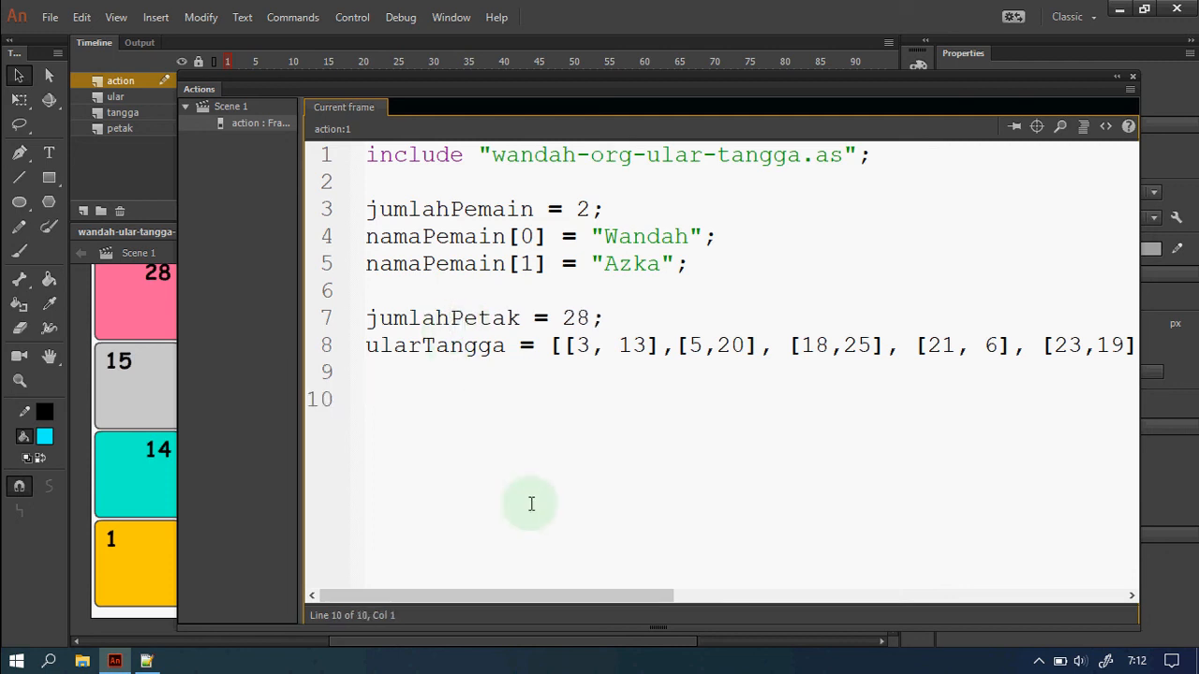
{"action": "key", "text": "Up"}
Add frameGameOver = 2; and a jalankanGame(); call, then save and test the movie.
{"action": "type", "text": "frameGame"}
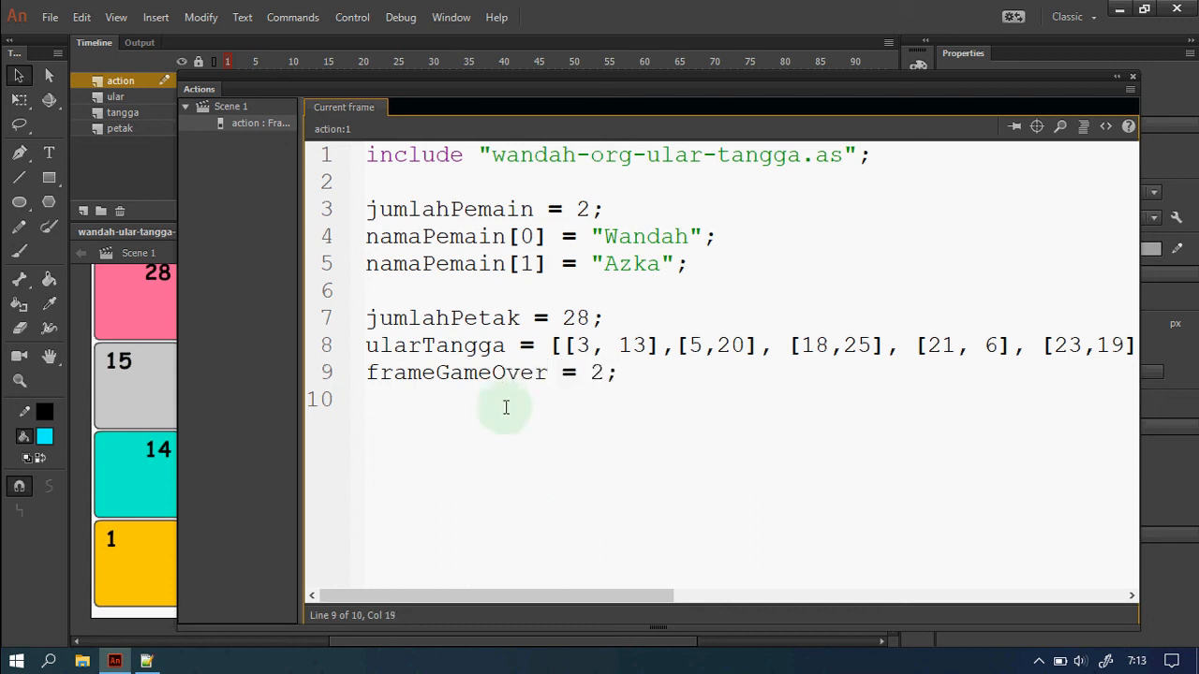
{"action": "left_click", "coordinate": [367, 372]}
{"action": "key", "text": "Return"}
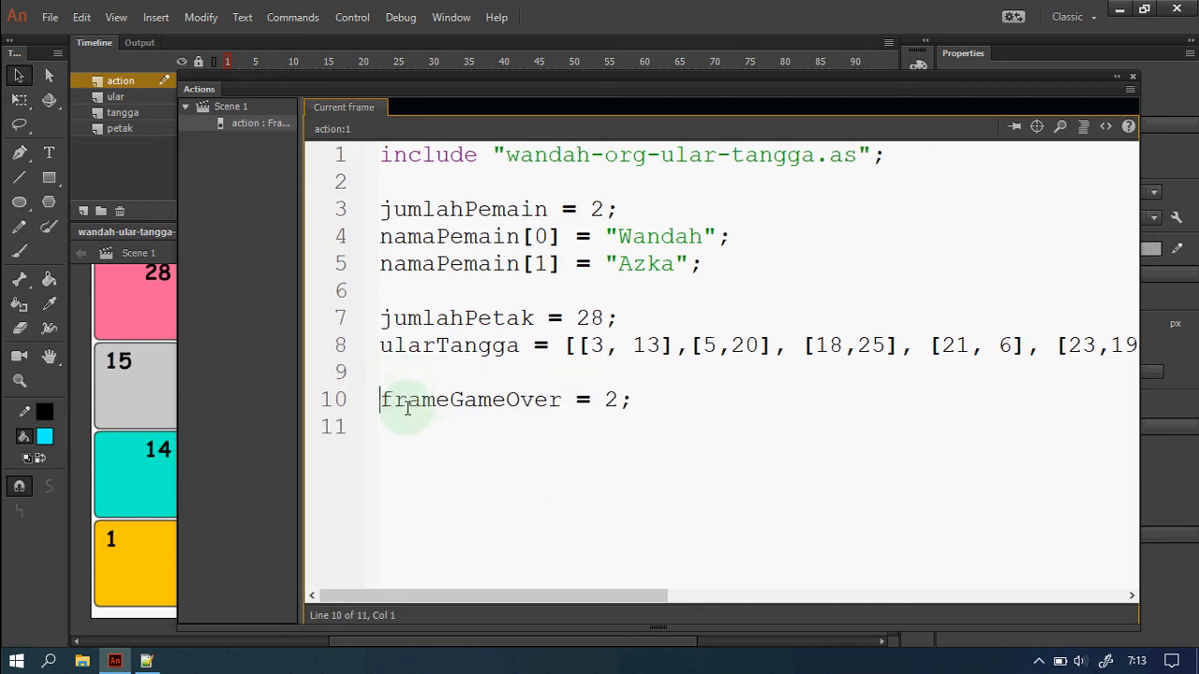
{"action": "left_click", "coordinate": [667, 405]}
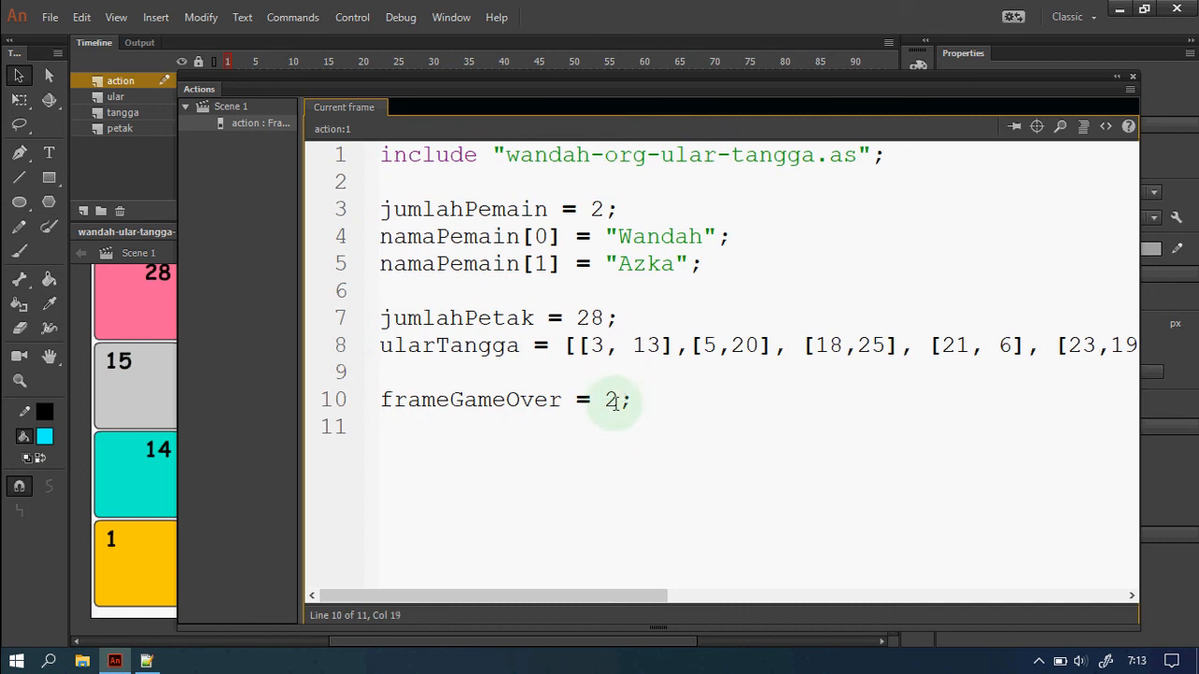
{"action": "left_click_drag", "start_coordinate": [618, 401], "coordinate": [609, 400]}
{"action": "left_click", "coordinate": [644, 403]}
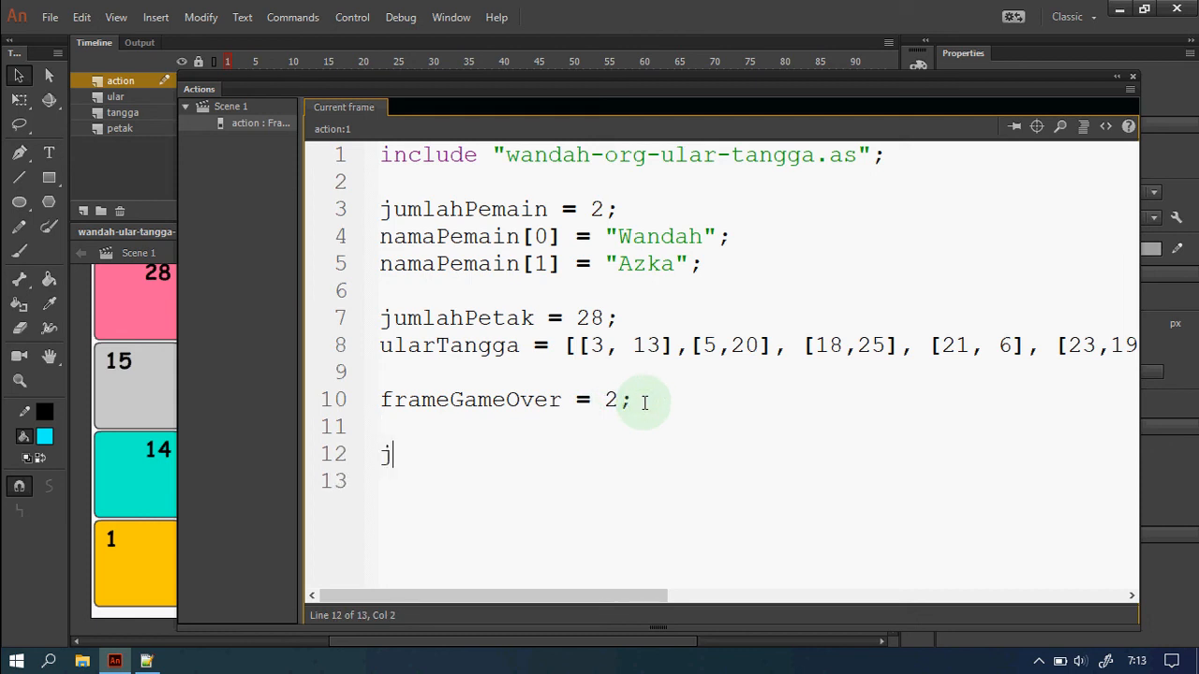
{"action": "type", "text": "kanGame();"}
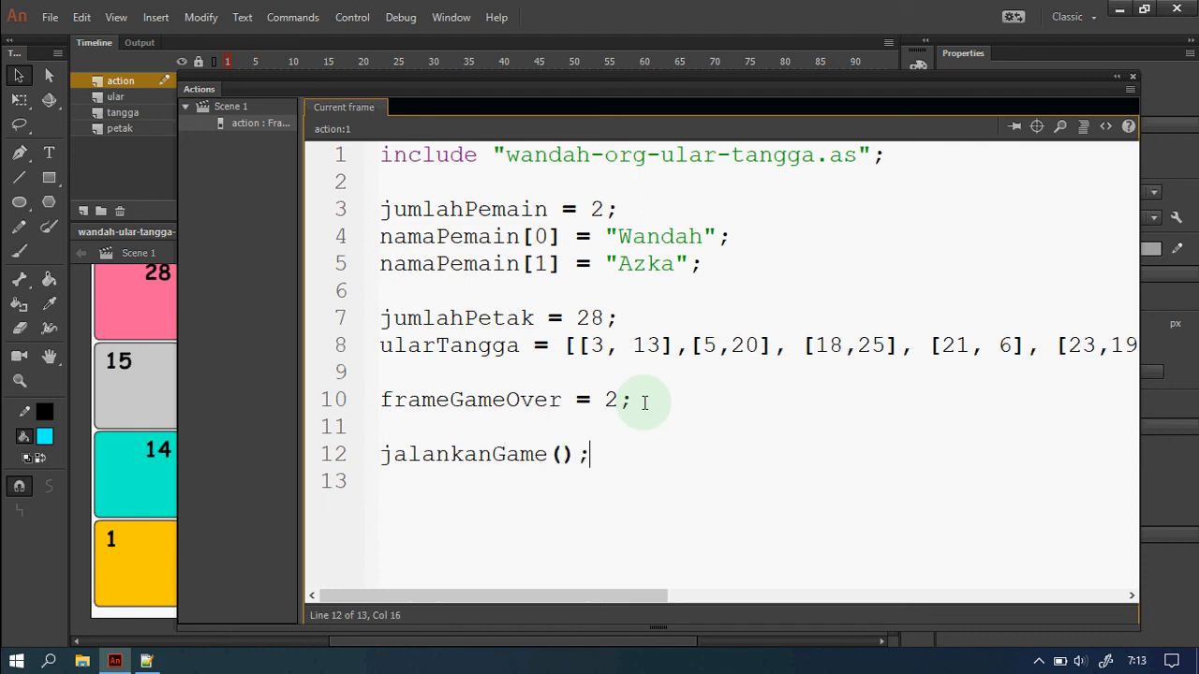
{"action": "key", "text": "ctrl+s"}
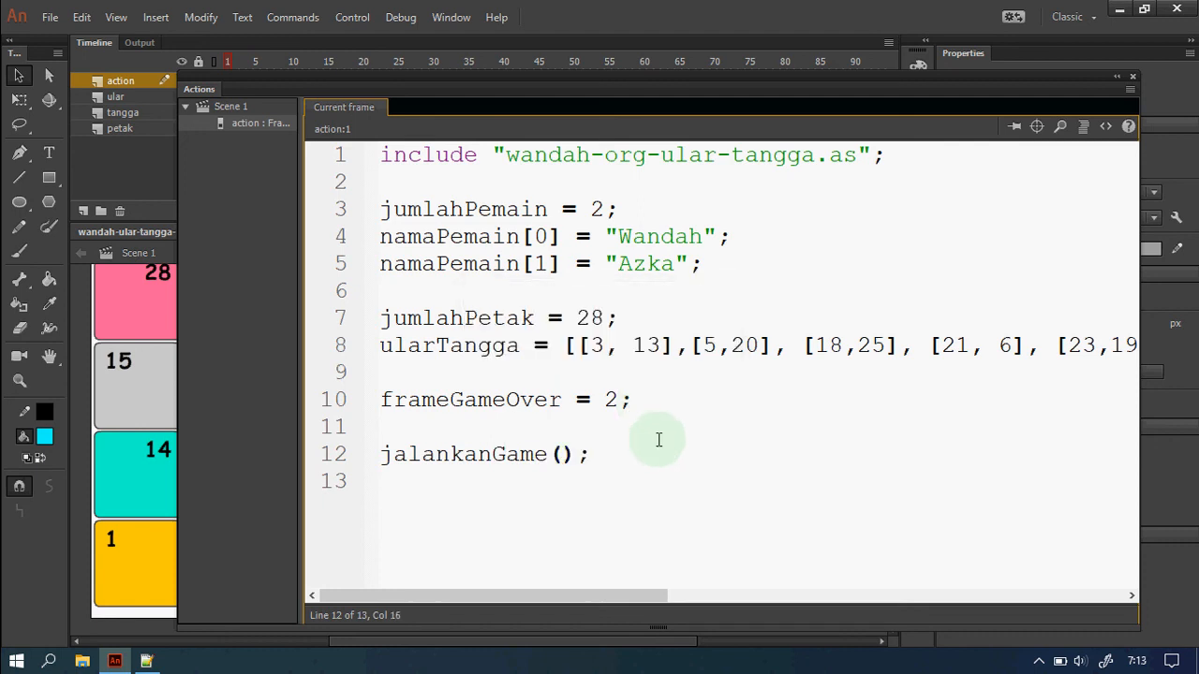
{"action": "key", "text": "ctrl+Return"}
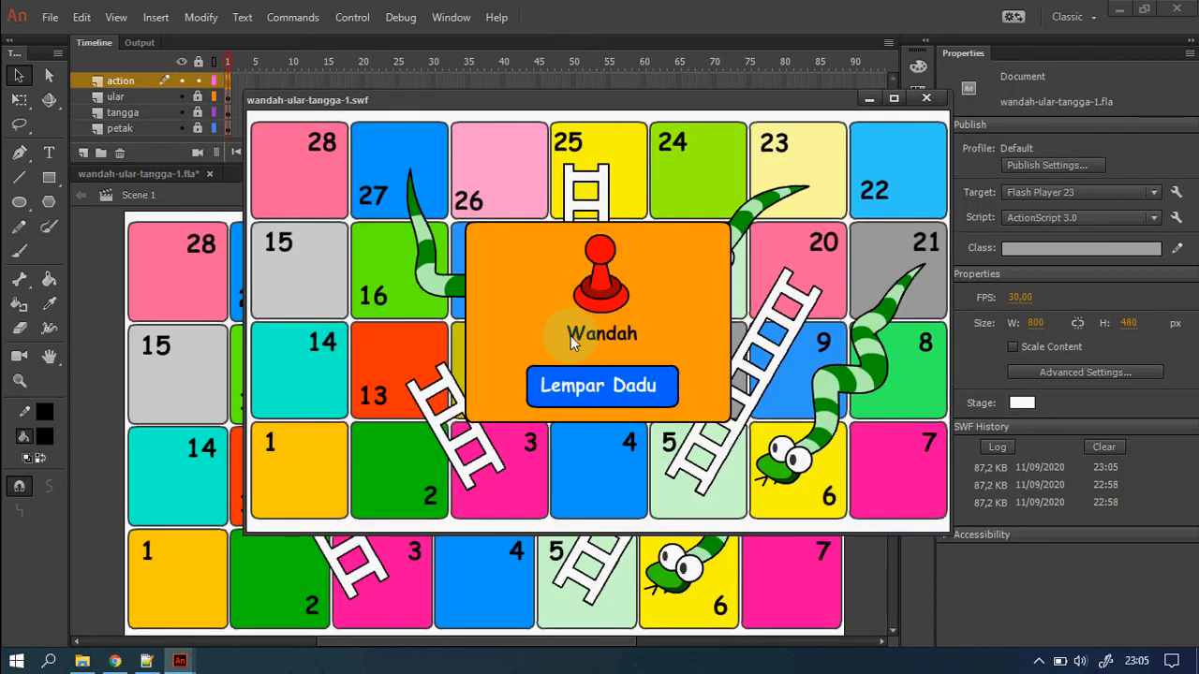
Roll Lempar Dadu four times, alternating red and blue, until red is on square 6 and blue on 8.
{"action": "left_click", "coordinate": [628, 397]}
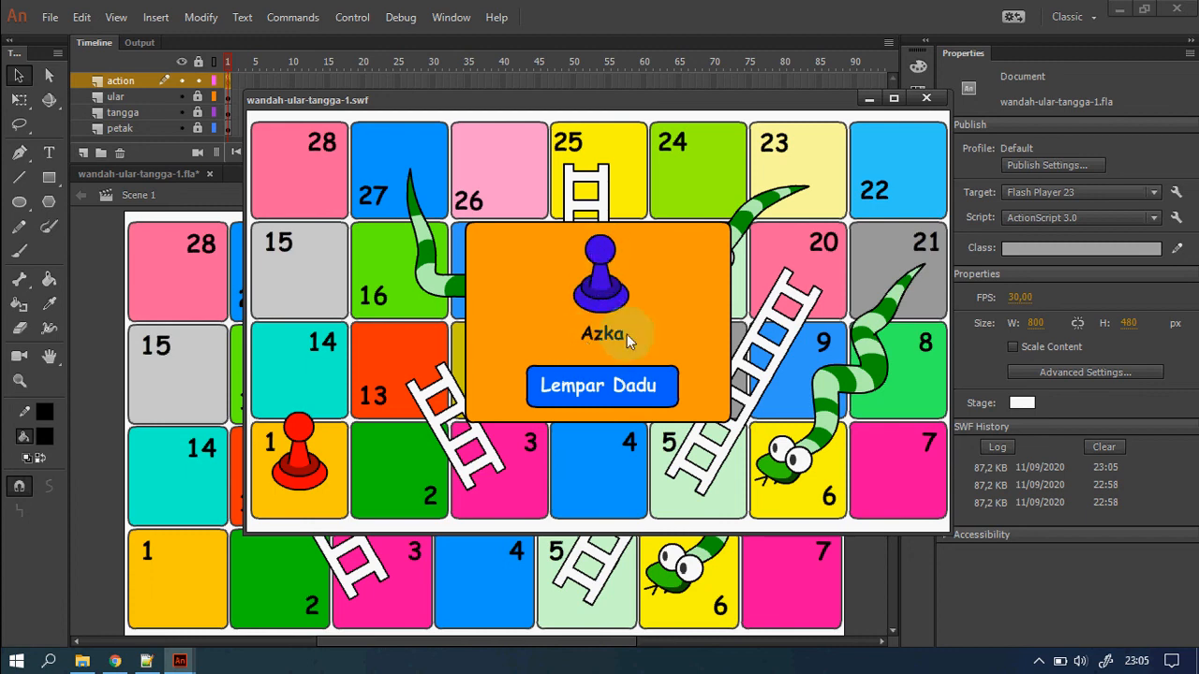
{"action": "left_click", "coordinate": [631, 396]}
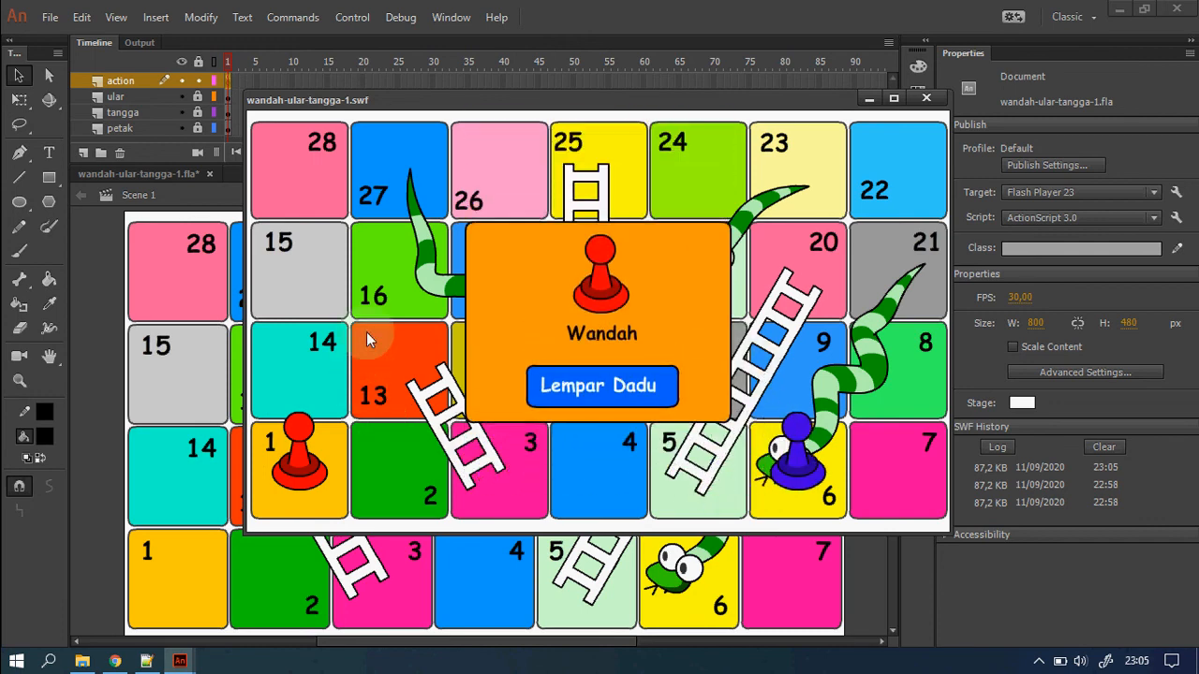
{"action": "left_click", "coordinate": [620, 401]}
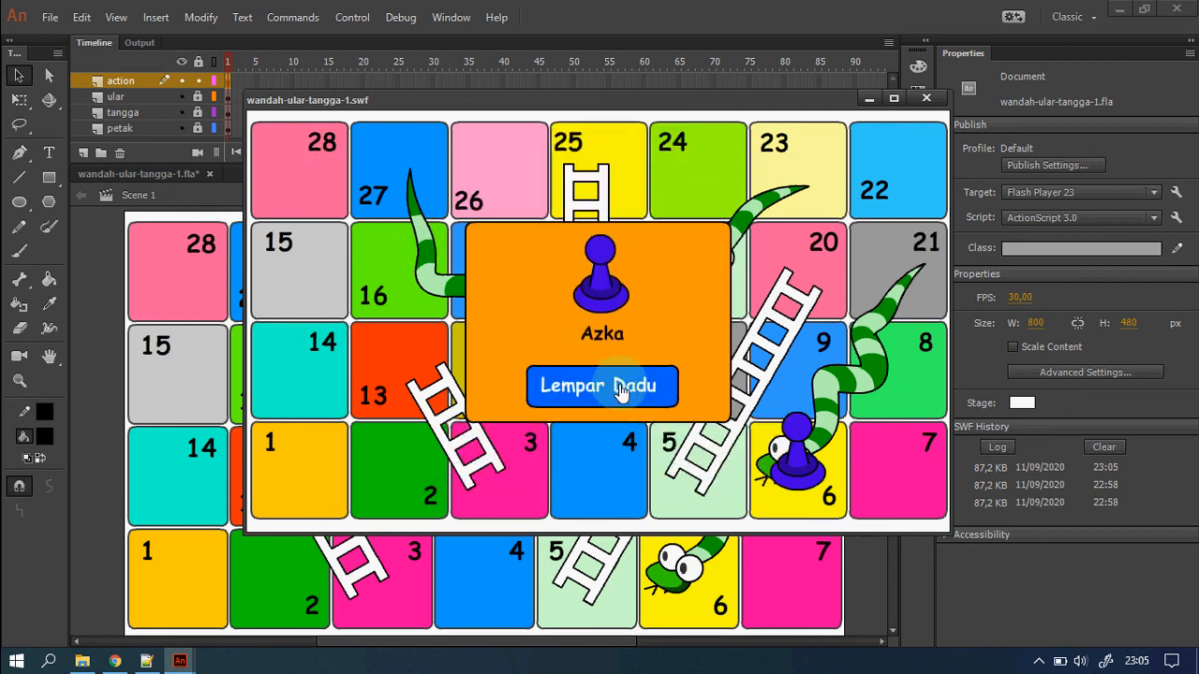
{"action": "left_click", "coordinate": [623, 386]}
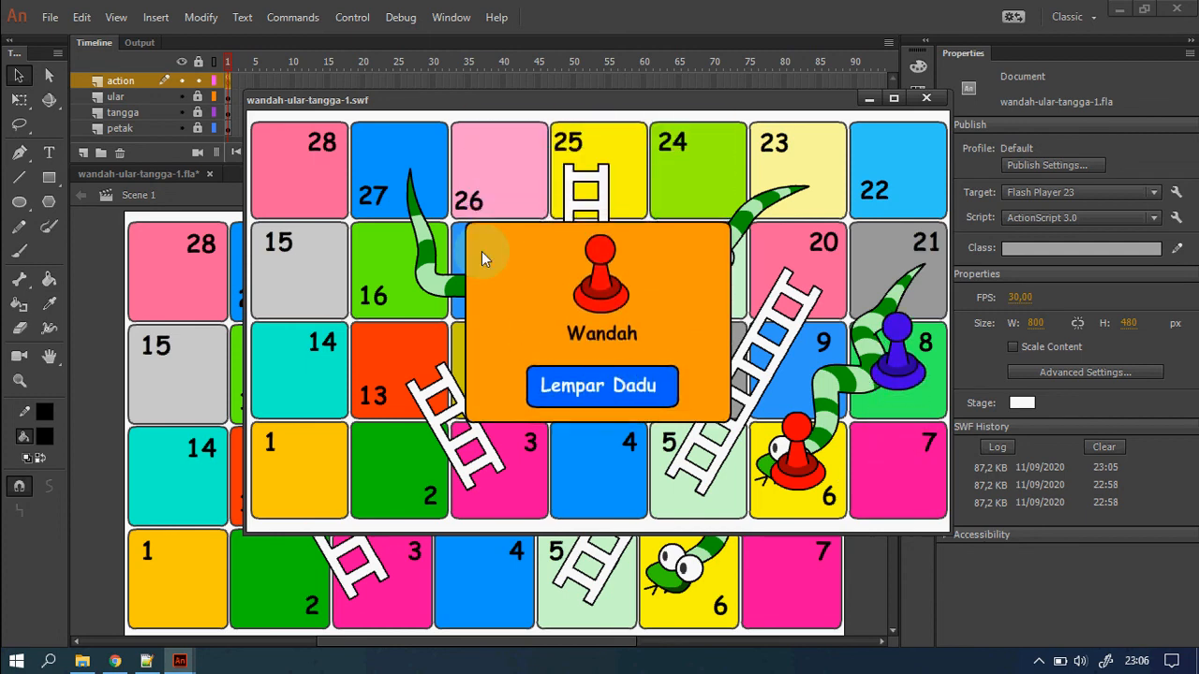
Close the test movie and script panel, then insert a blank keyframe at frame 2 of the petak layer.
{"action": "left_click", "coordinate": [927, 99]}
{"action": "left_click", "coordinate": [227, 128]}
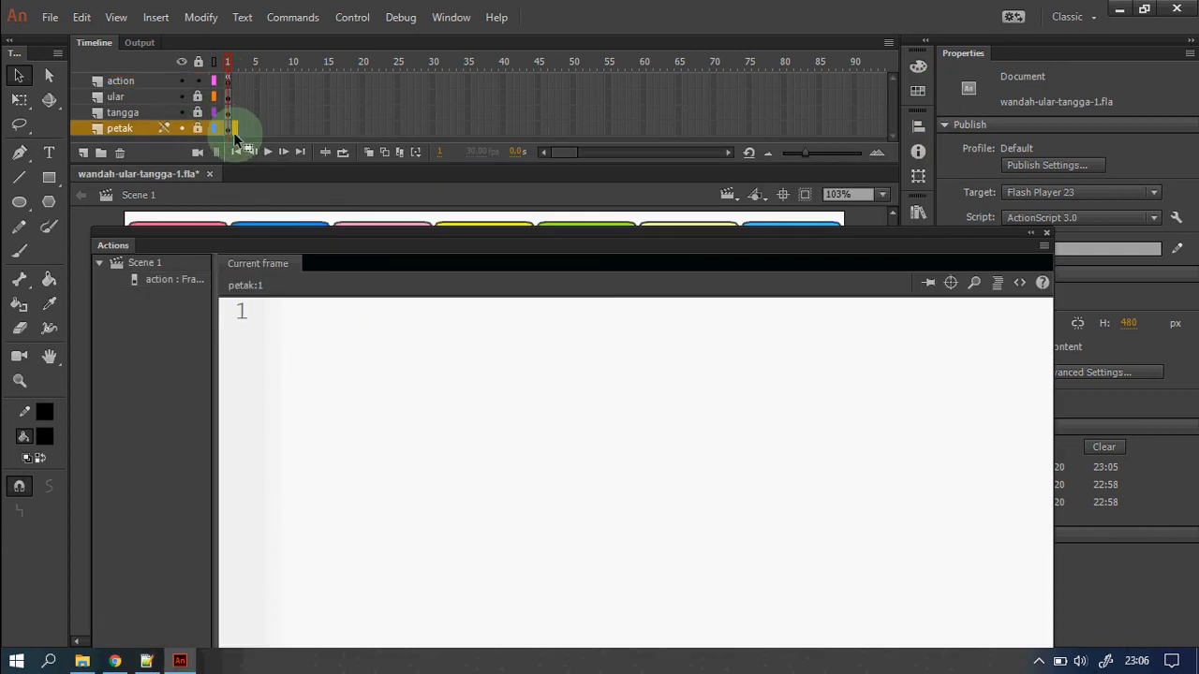
{"action": "left_click", "coordinate": [1042, 234]}
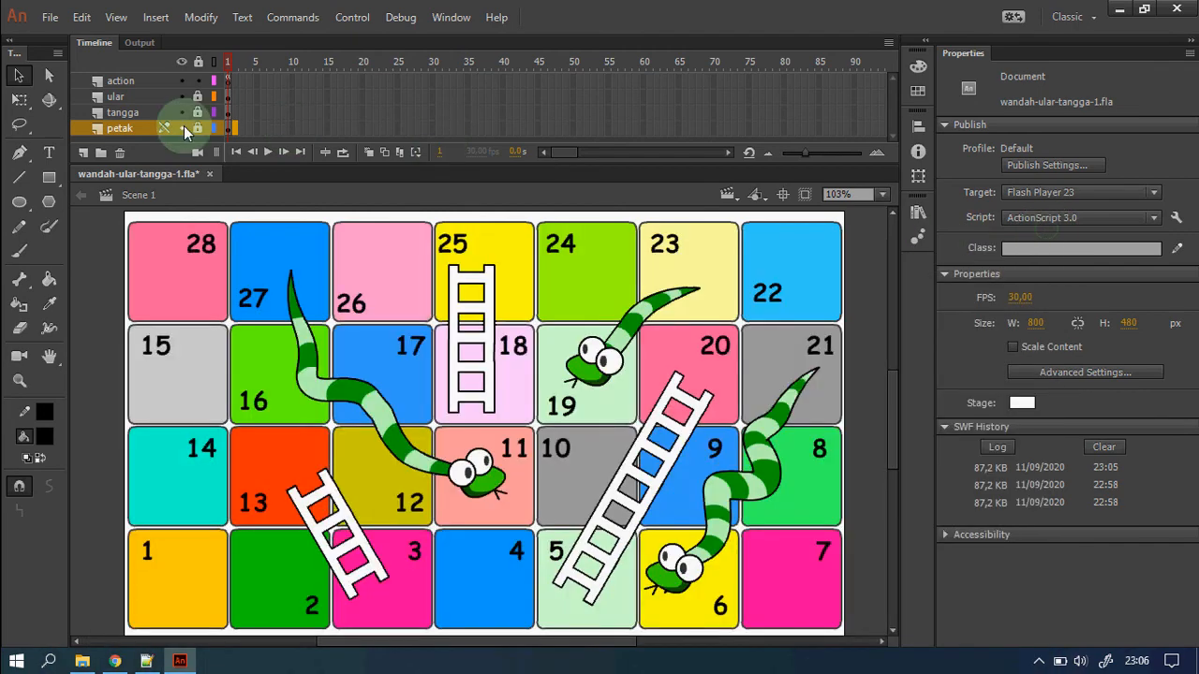
{"action": "right_click", "coordinate": [236, 131]}
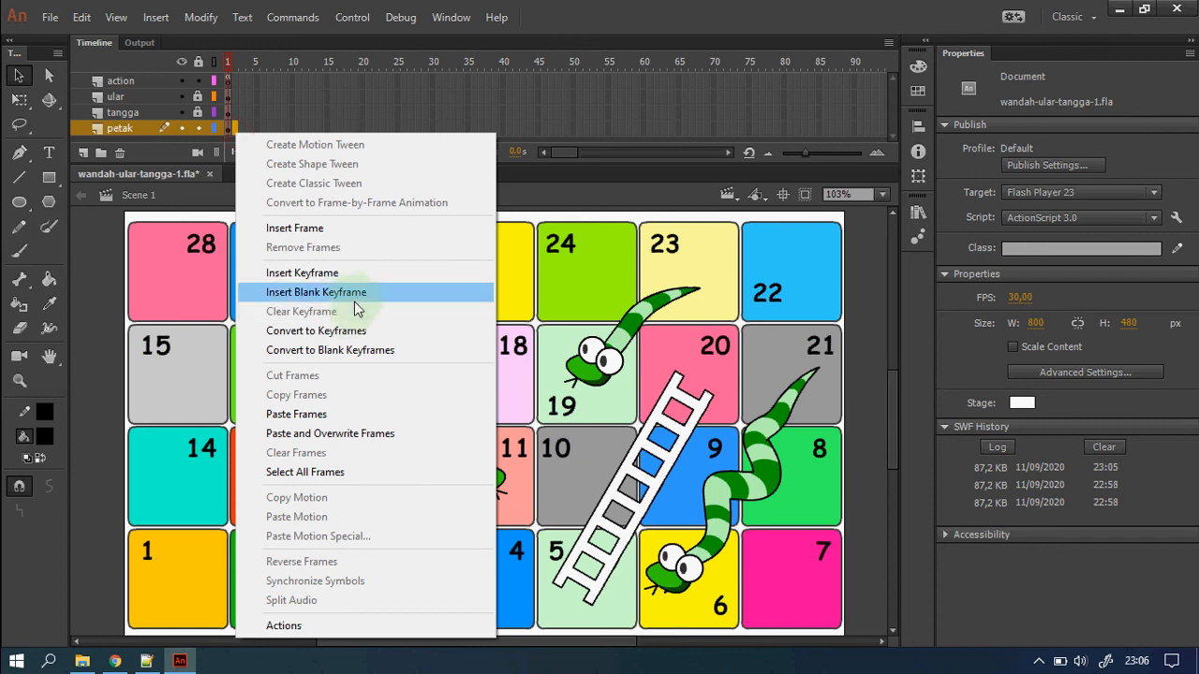
{"action": "left_click", "coordinate": [358, 295]}
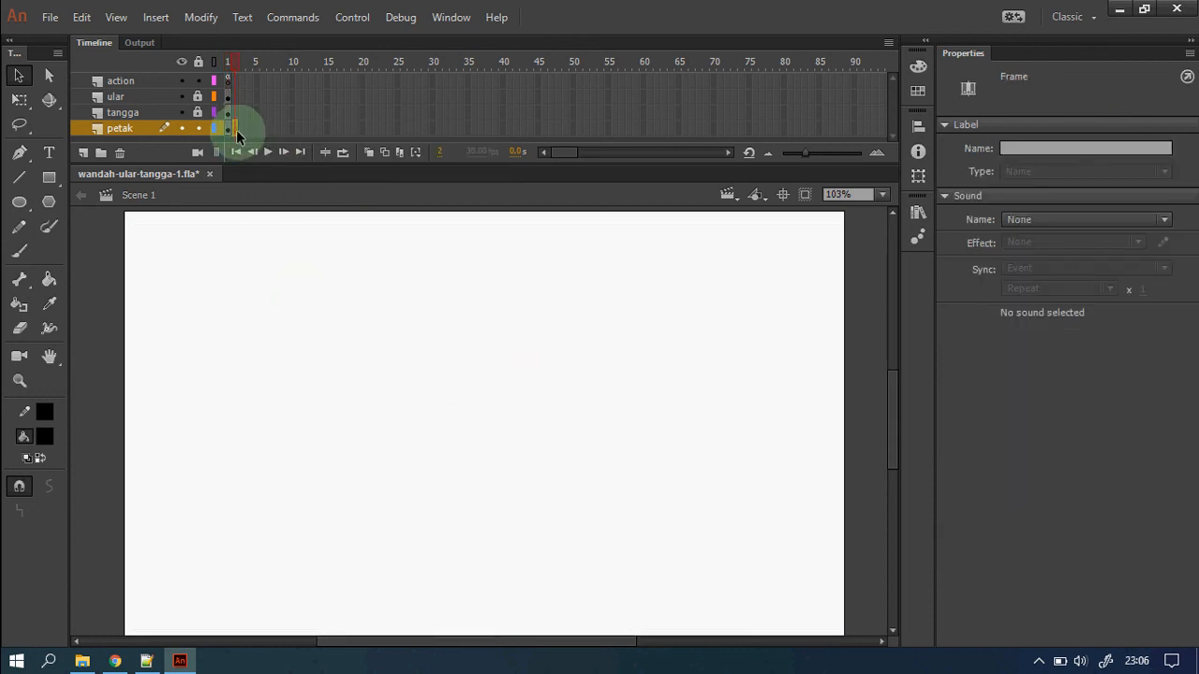
Select the Text tool and set the text type to Static Text.
{"action": "left_click", "coordinate": [48, 152]}
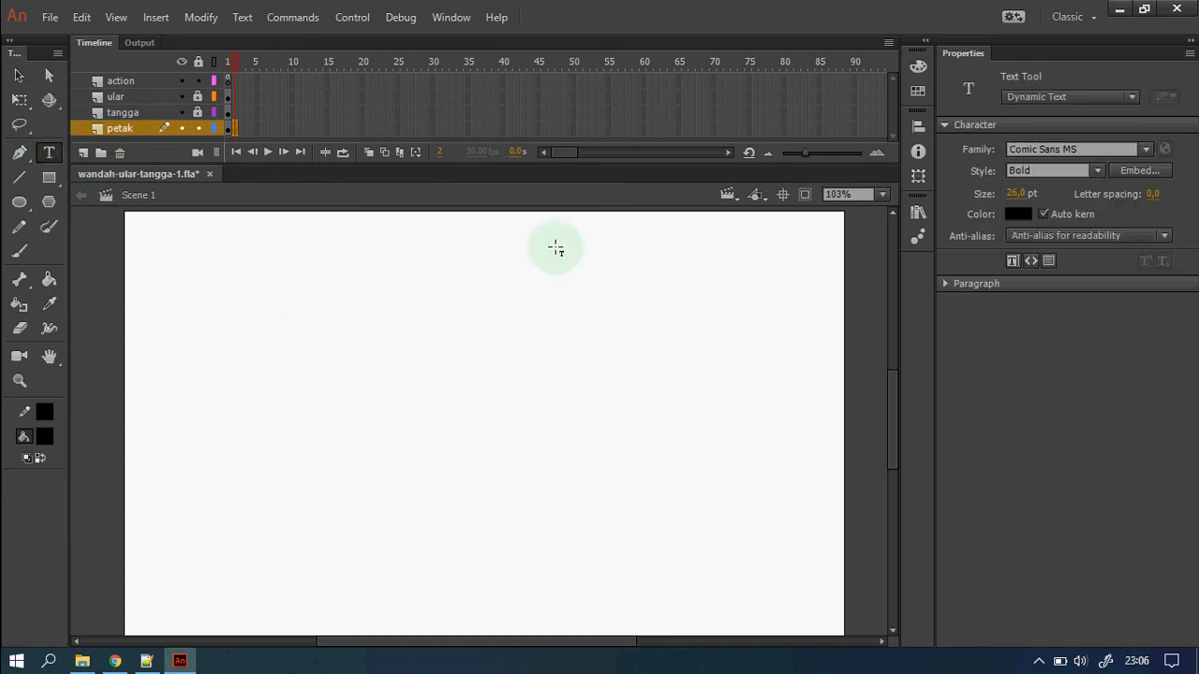
{"action": "left_click", "coordinate": [371, 403]}
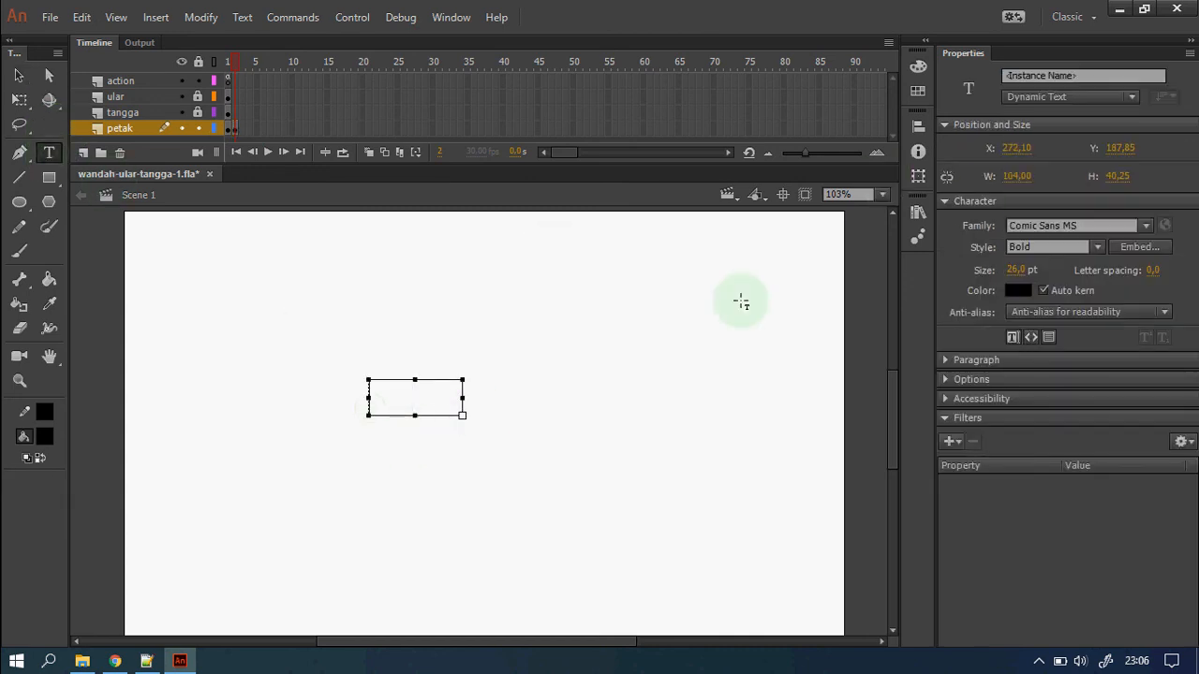
{"action": "left_click", "coordinate": [1129, 97]}
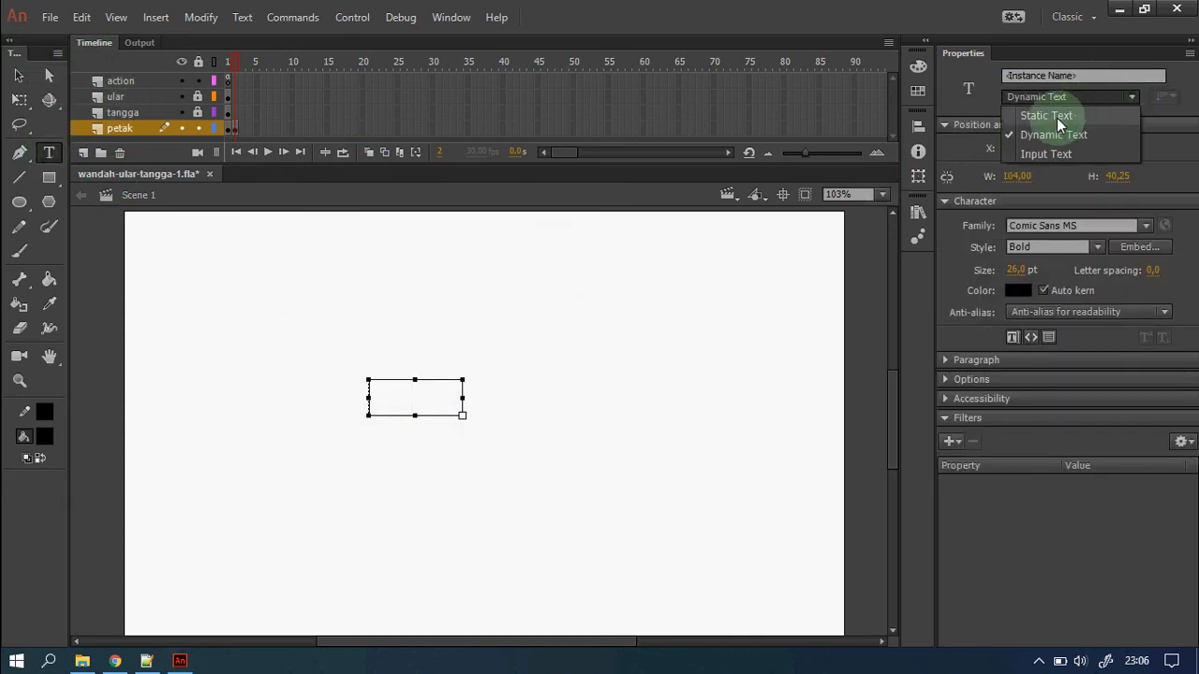
{"action": "left_click", "coordinate": [1054, 114]}
{"action": "key", "text": "Escape"}
Type 'Selamat Anda Memenangkan Ular Tangga' on the stage and move it right and down.
{"action": "left_click", "coordinate": [385, 403]}
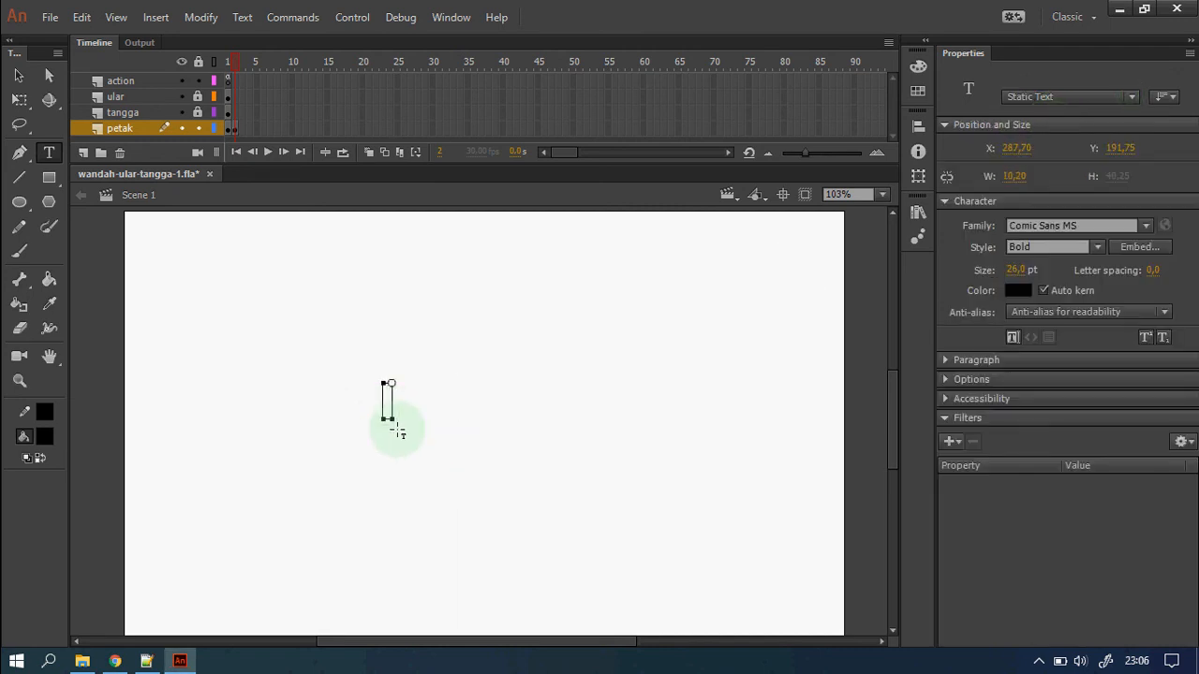
{"action": "type", "text": "Selamat Anda"}
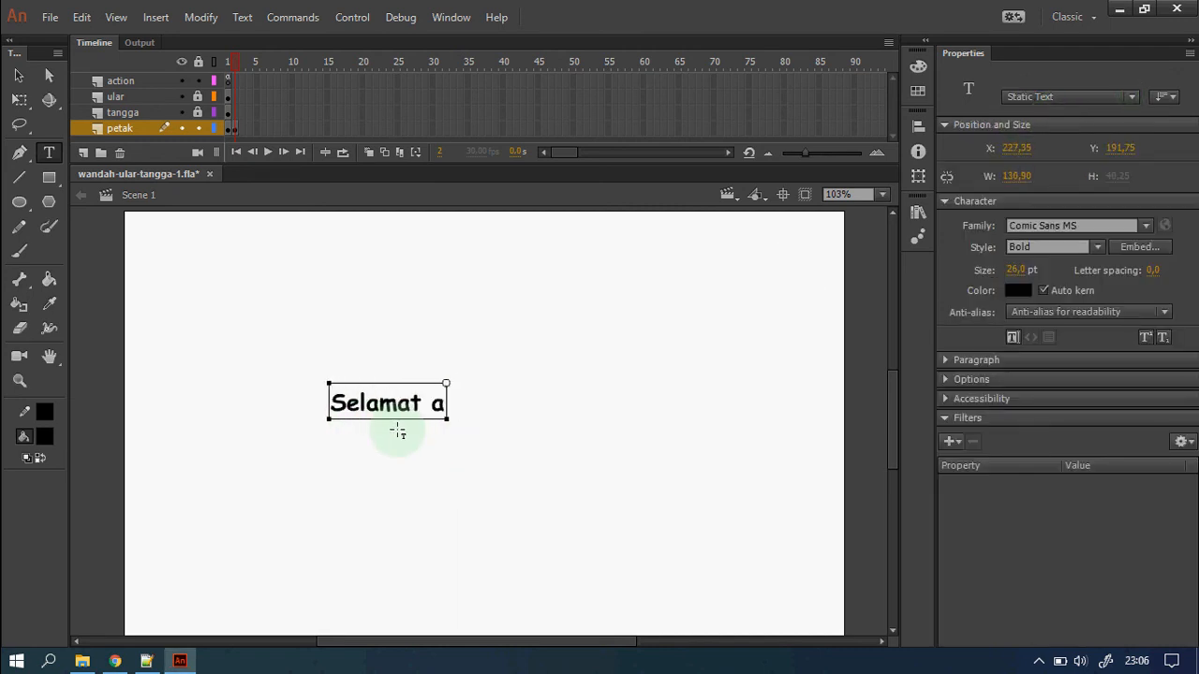
{"action": "key", "text": "BackSpace"}
{"action": "type", "text": "Anda Memen"}
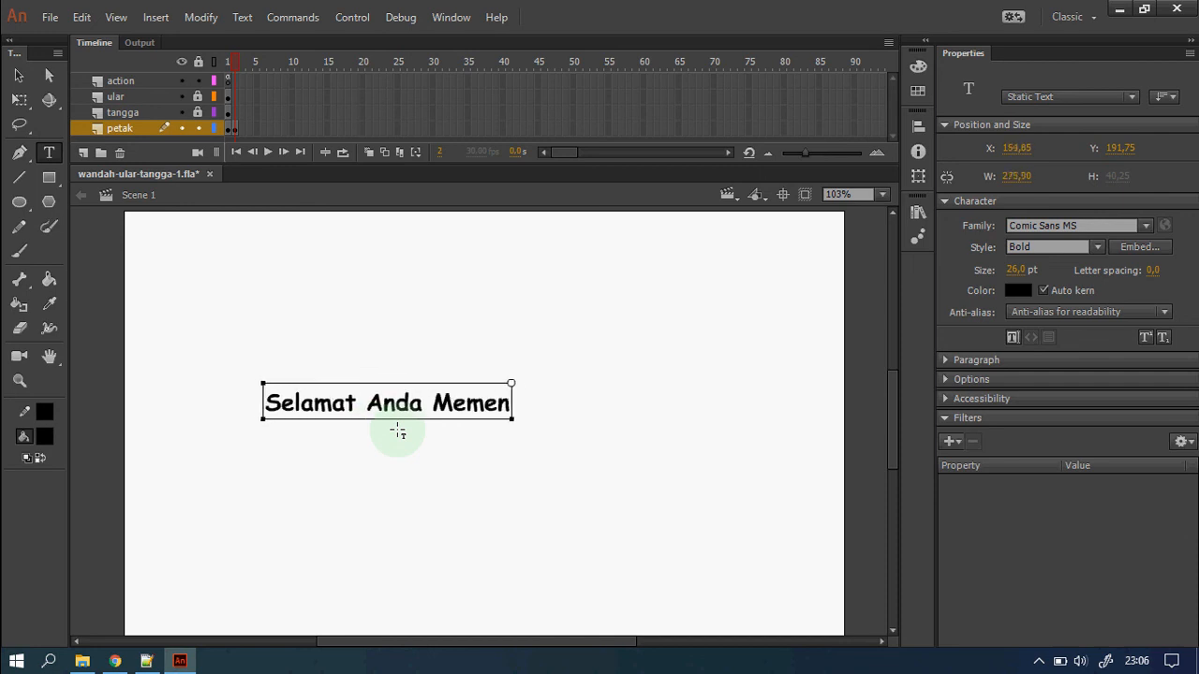
{"action": "type", "text": "angkan Ul"}
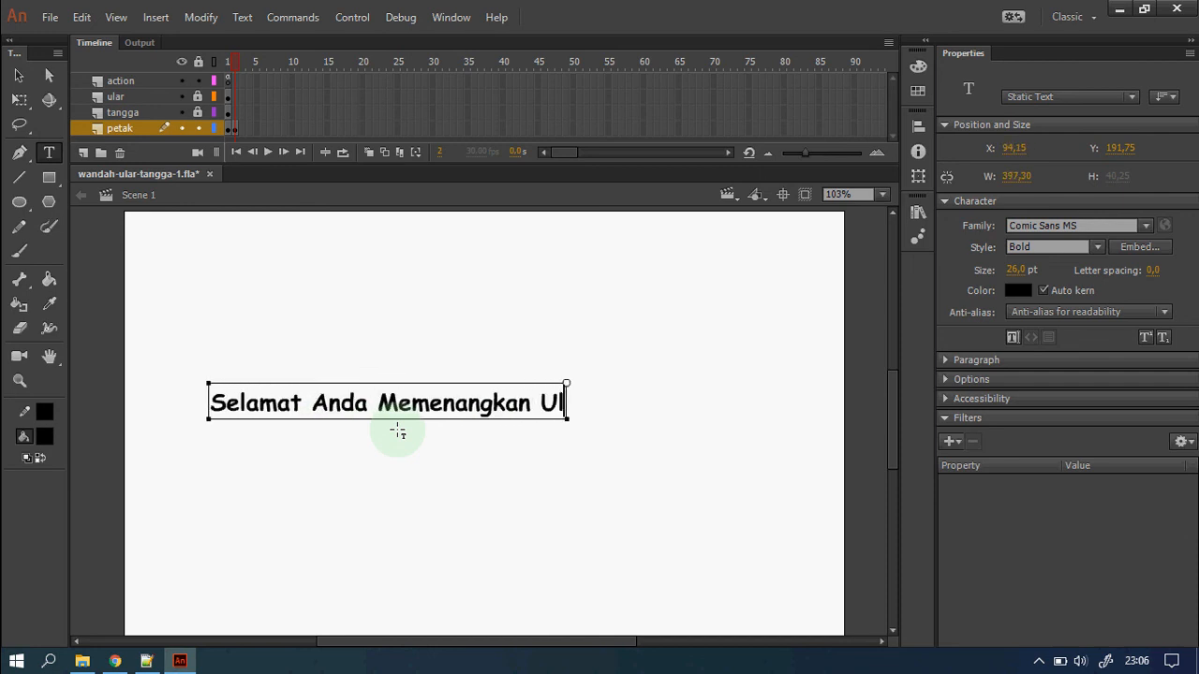
{"action": "type", "text": "ar Tanga"}
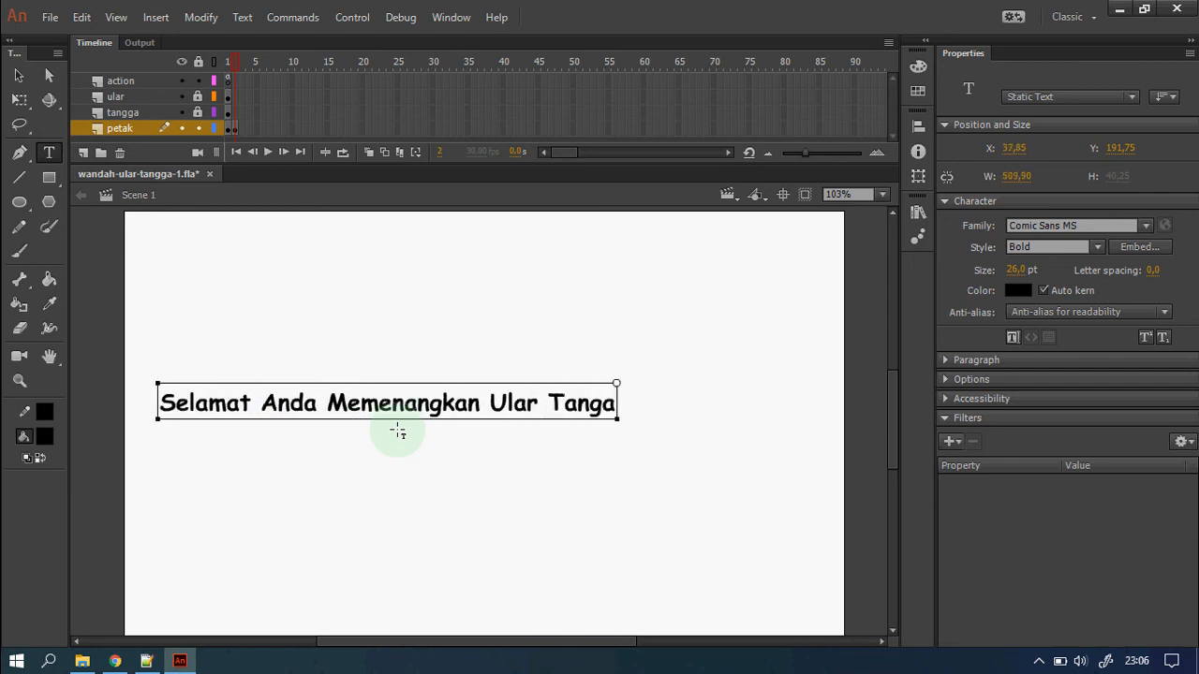
{"action": "key", "text": "BackSpace"}
{"action": "type", "text": "ga"}
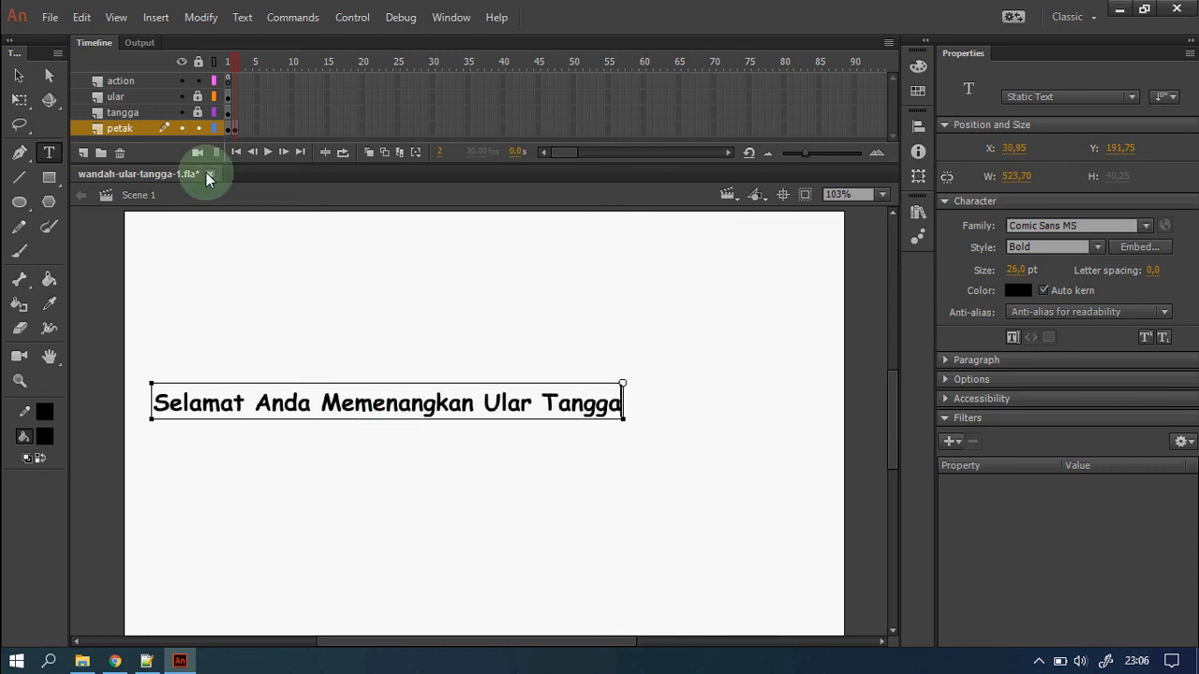
{"action": "left_click", "coordinate": [19, 74]}
{"action": "left_click_drag", "start_coordinate": [526, 416], "coordinate": [629, 430]}
{"action": "left_click", "coordinate": [611, 487]}
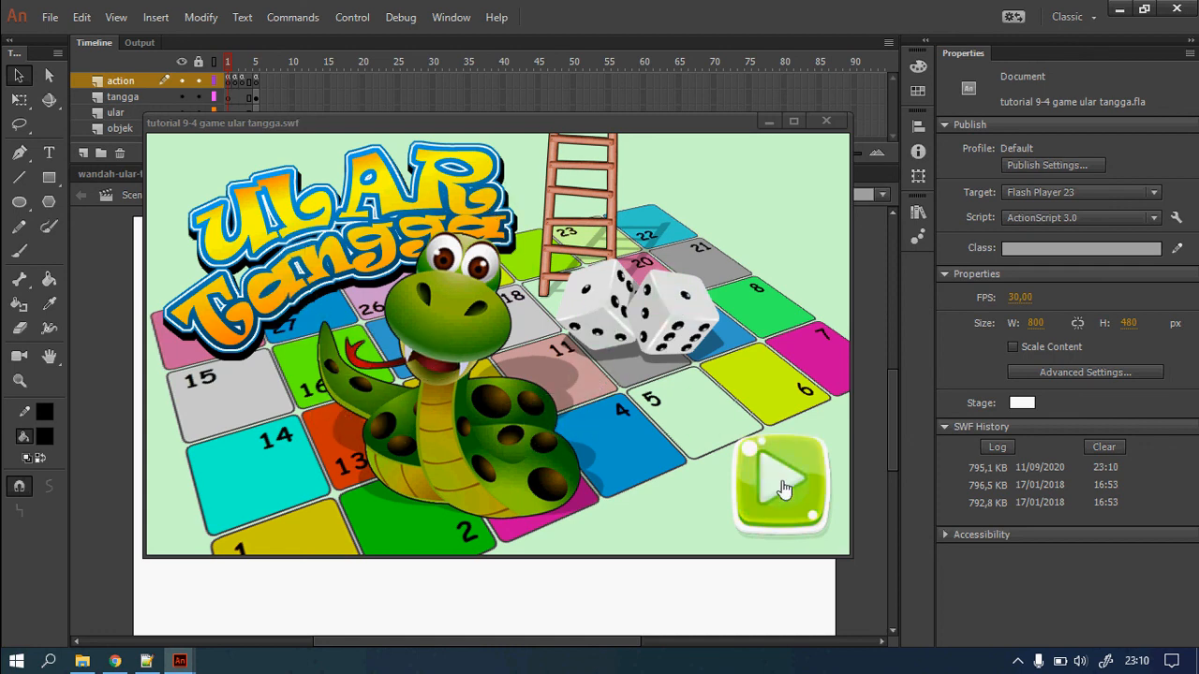
Add a third player, enter a name for each of the three players, and start the match.
{"action": "left_click", "coordinate": [784, 488]}
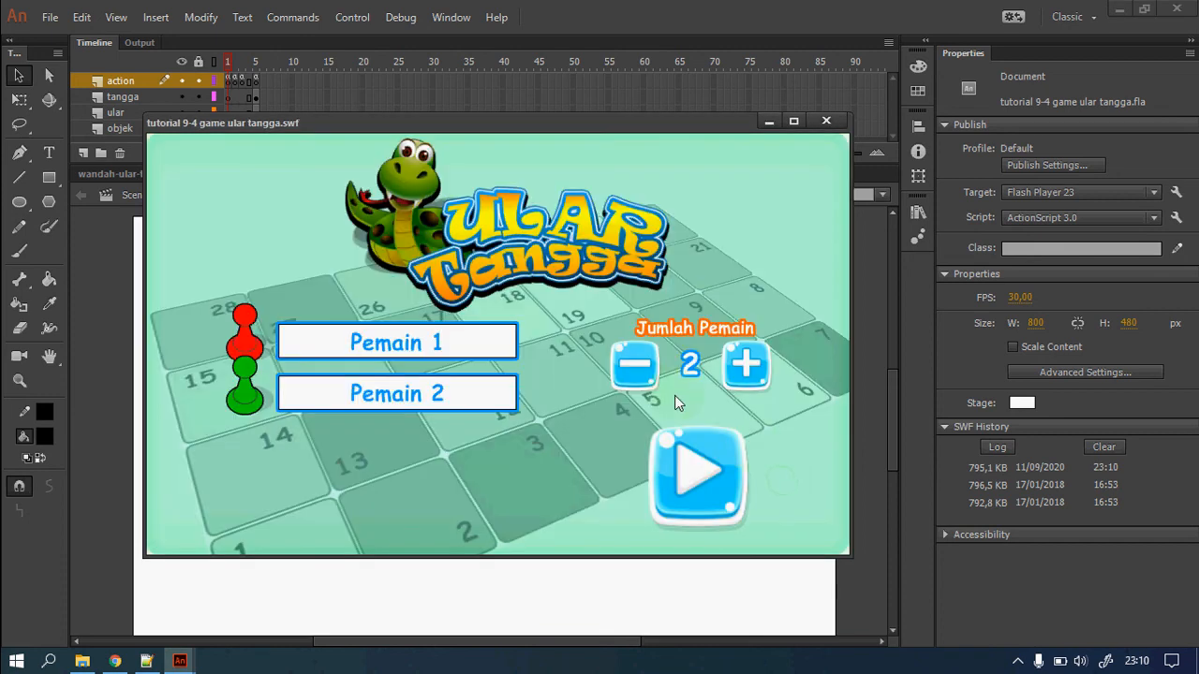
{"action": "left_click", "coordinate": [737, 379]}
{"action": "left_click_drag", "start_coordinate": [439, 348], "coordinate": [337, 342]}
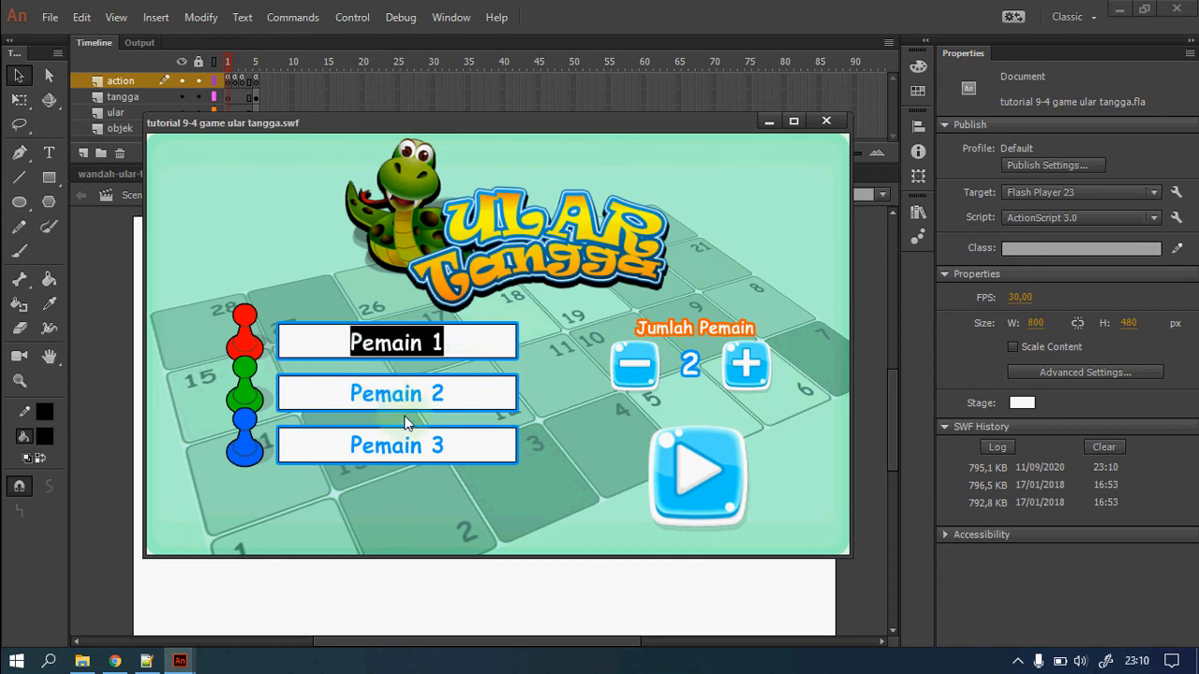
{"action": "type", "text": "Wandah"}
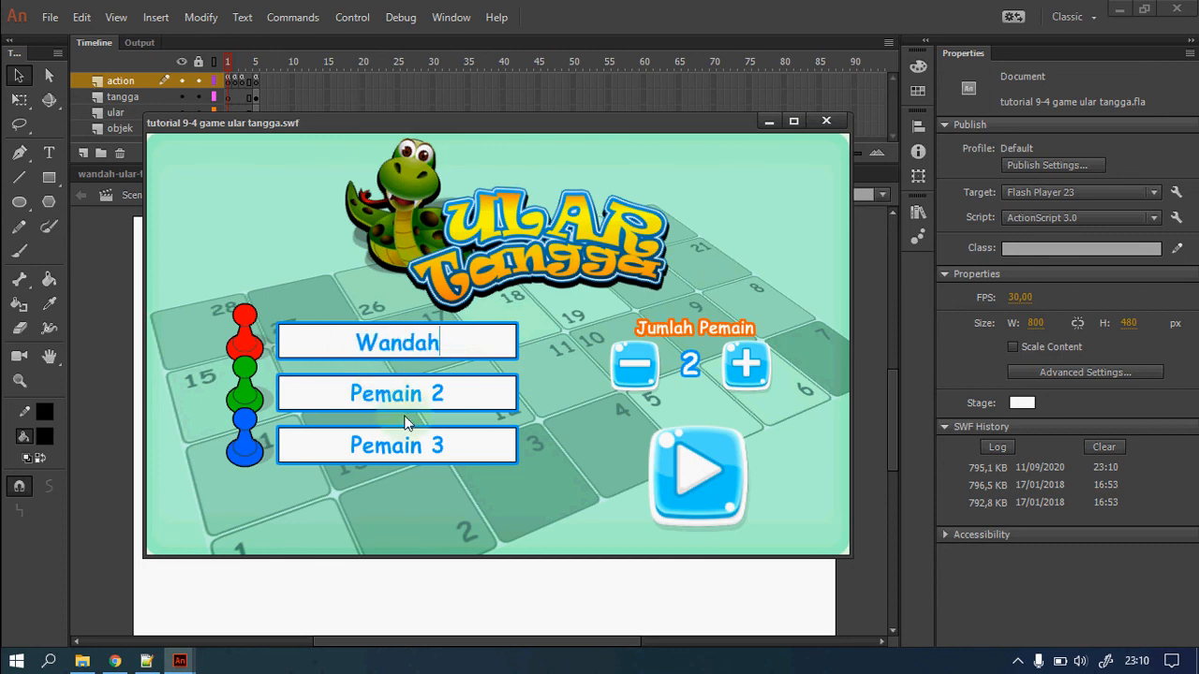
{"action": "left_click_drag", "start_coordinate": [442, 393], "coordinate": [308, 380]}
{"action": "type", "text": "NI"}
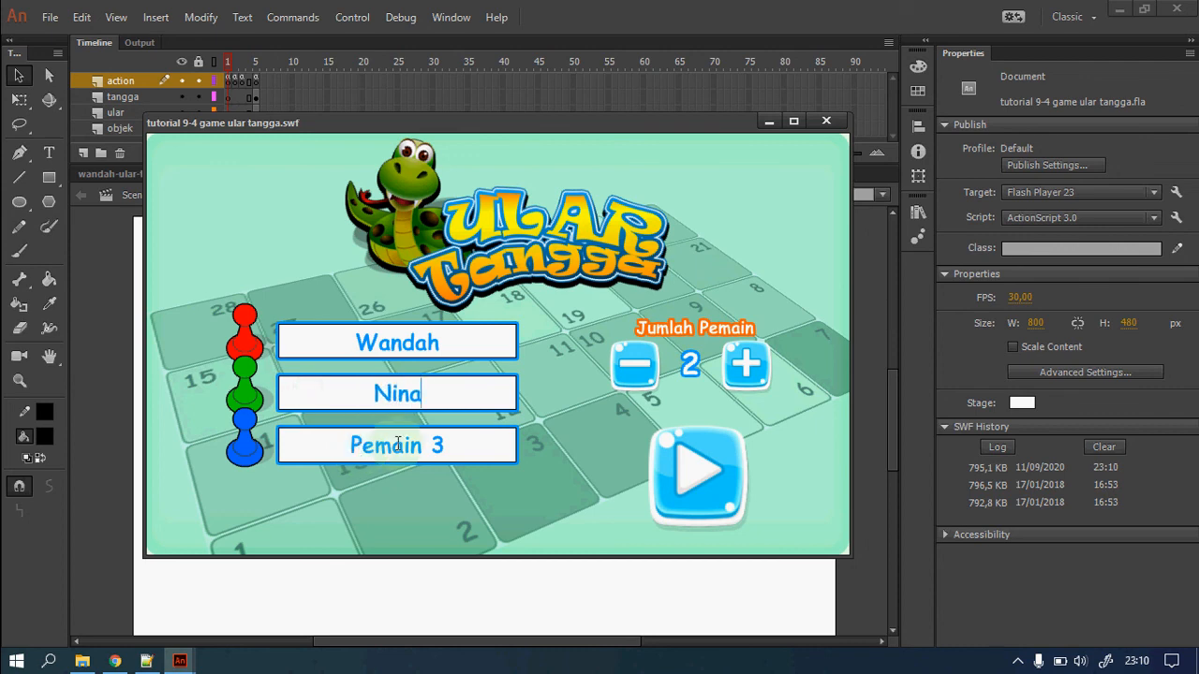
{"action": "left_click_drag", "start_coordinate": [440, 446], "coordinate": [291, 437]}
{"action": "type", "text": "Azka"}
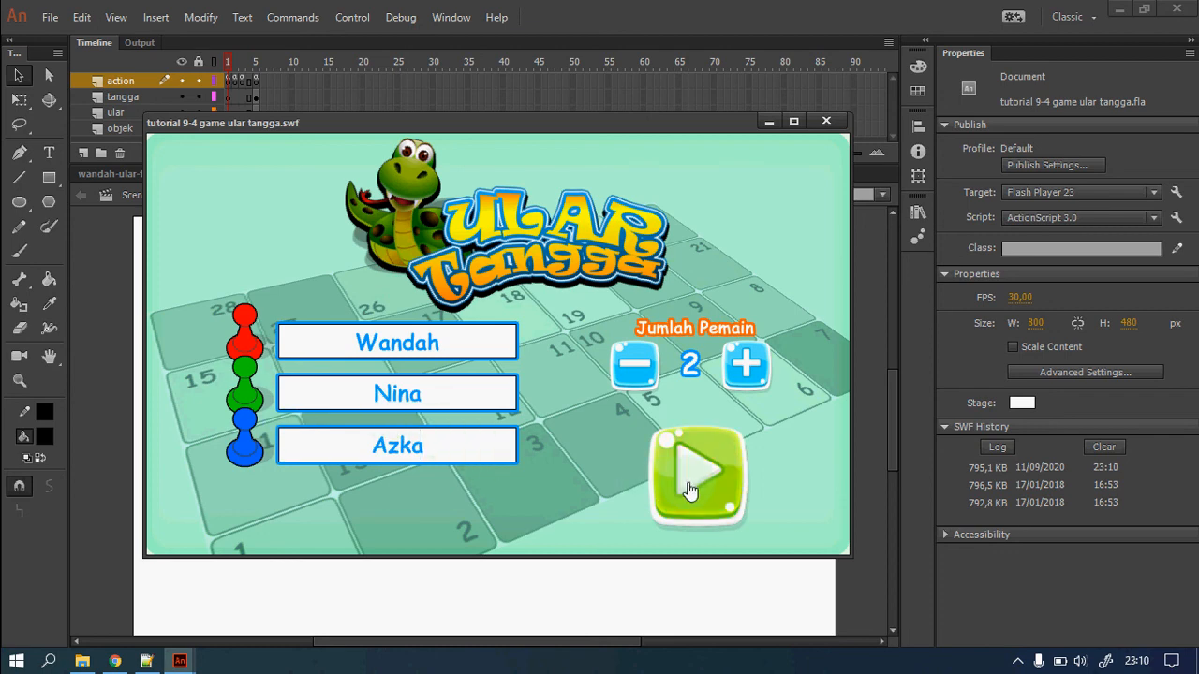
{"action": "left_click", "coordinate": [660, 486]}
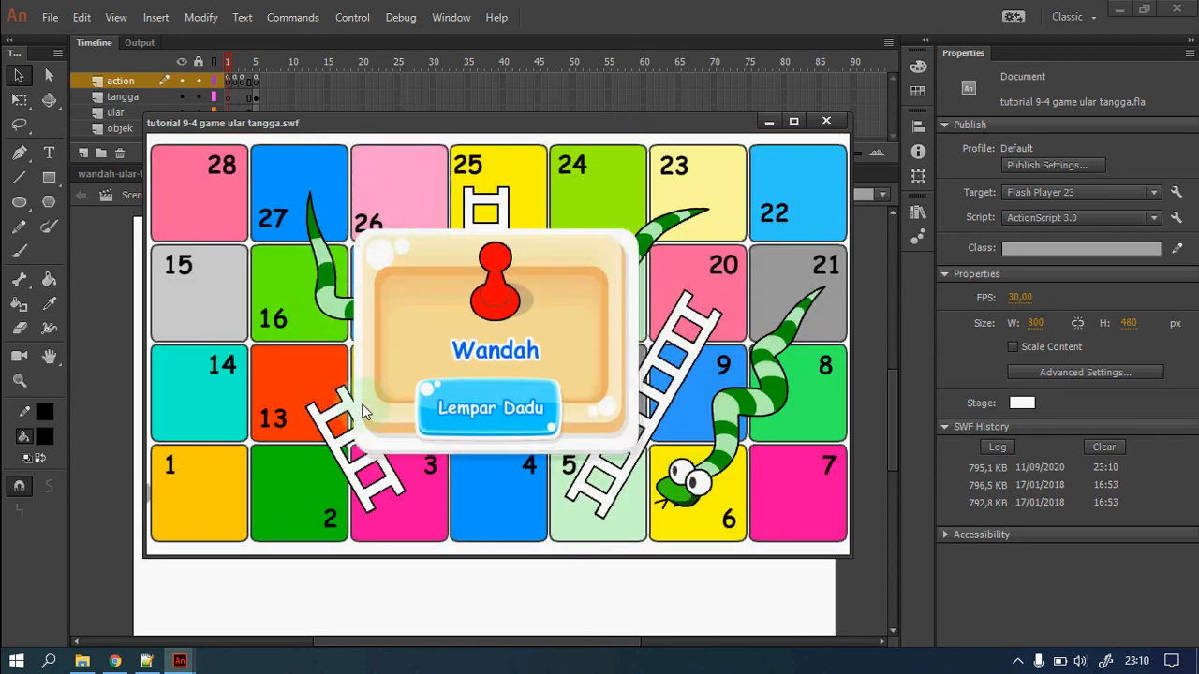
Roll the dice for the first, second and third players, then for the first player again.
{"action": "left_click", "coordinate": [511, 424]}
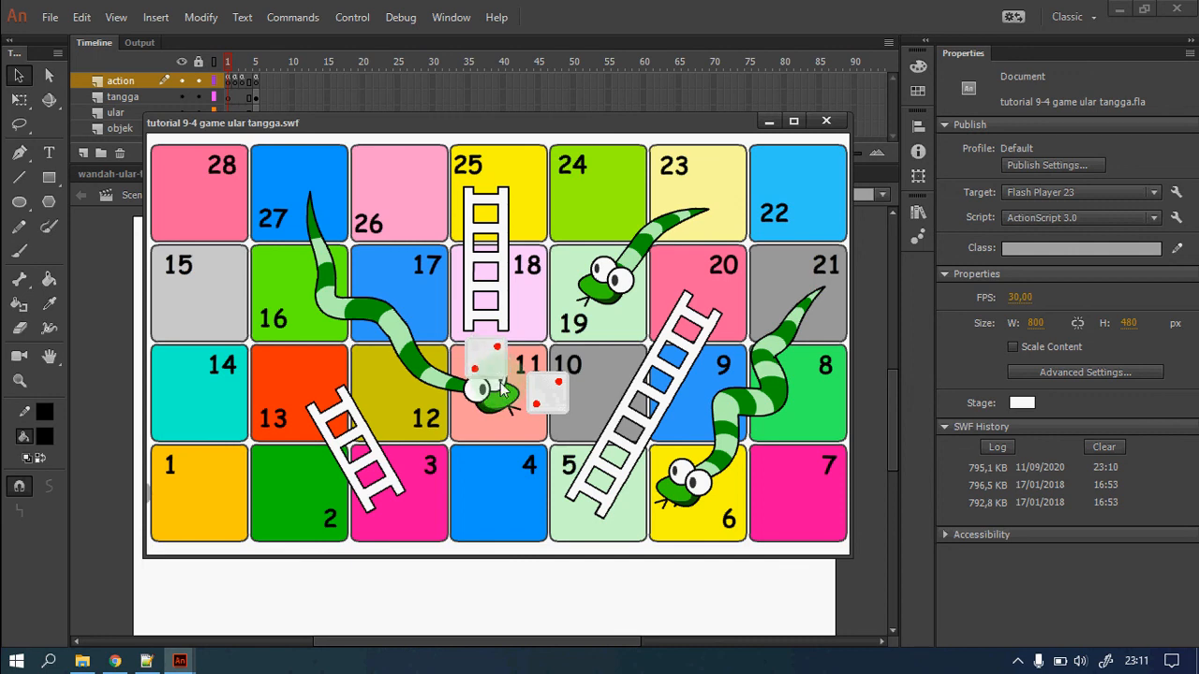
{"action": "left_click", "coordinate": [520, 453]}
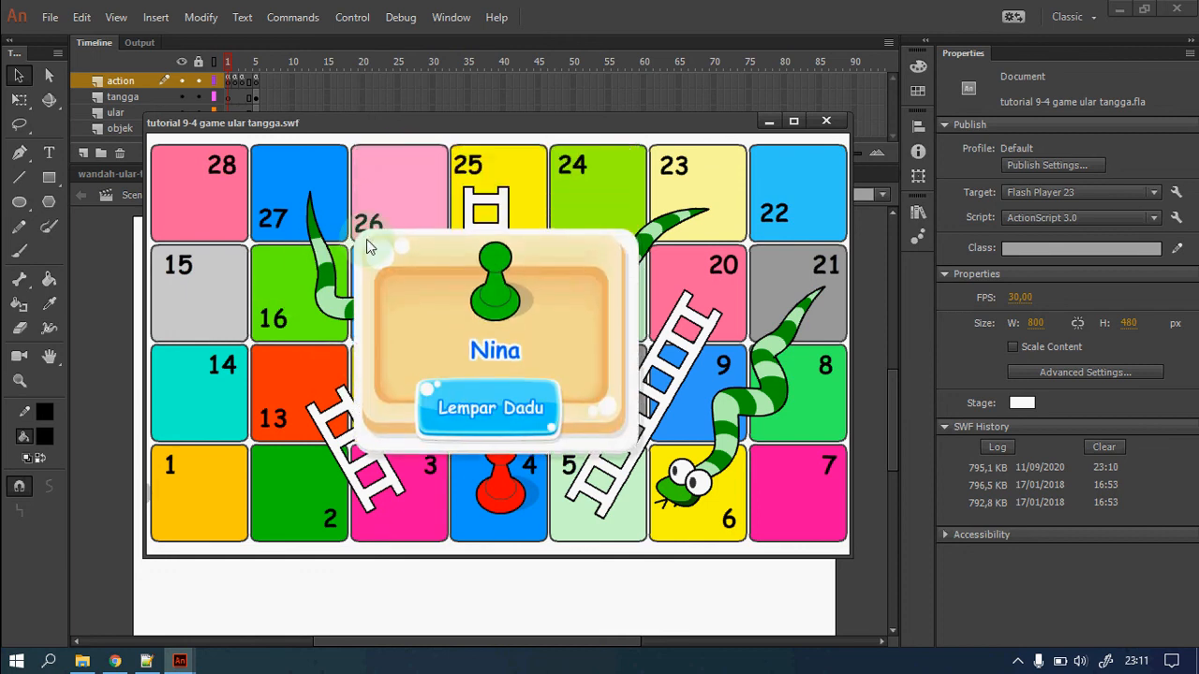
{"action": "left_click", "coordinate": [508, 409]}
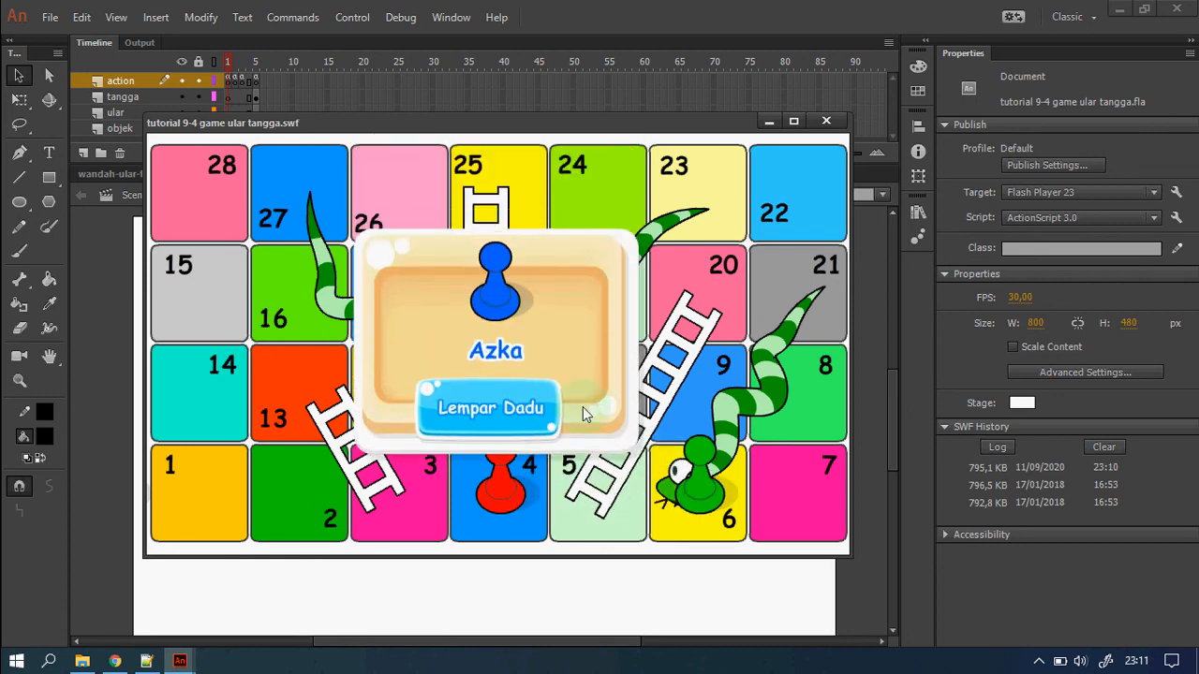
{"action": "left_click", "coordinate": [497, 411]}
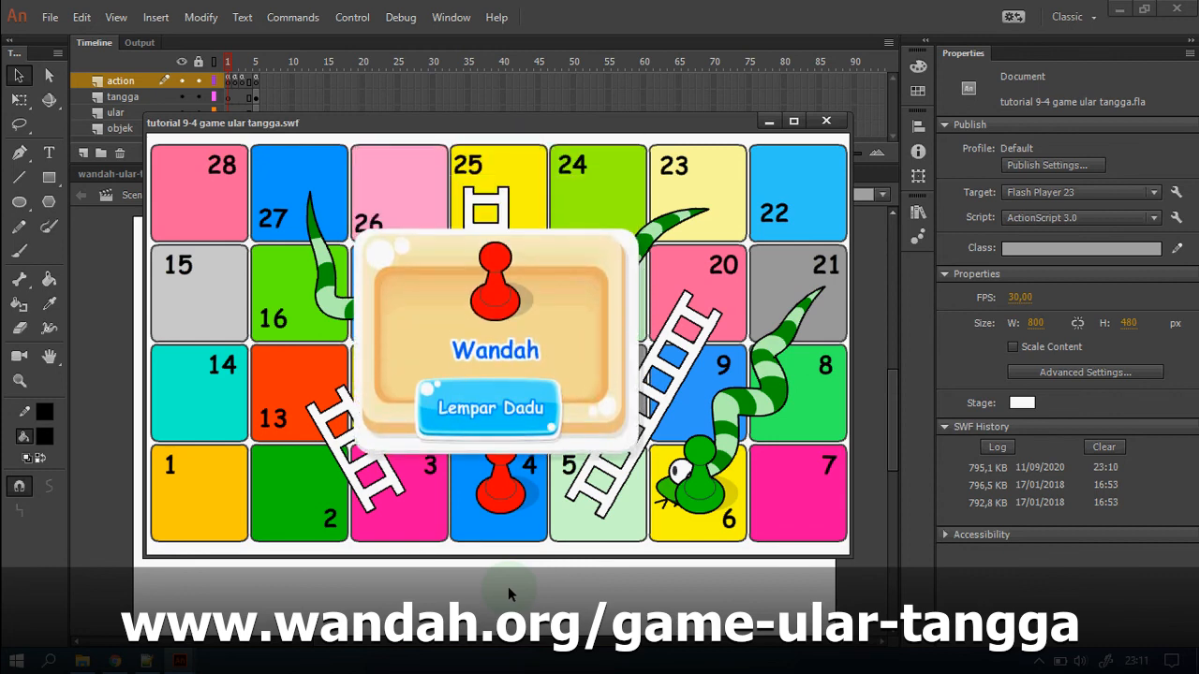
{"action": "left_click", "coordinate": [505, 414]}
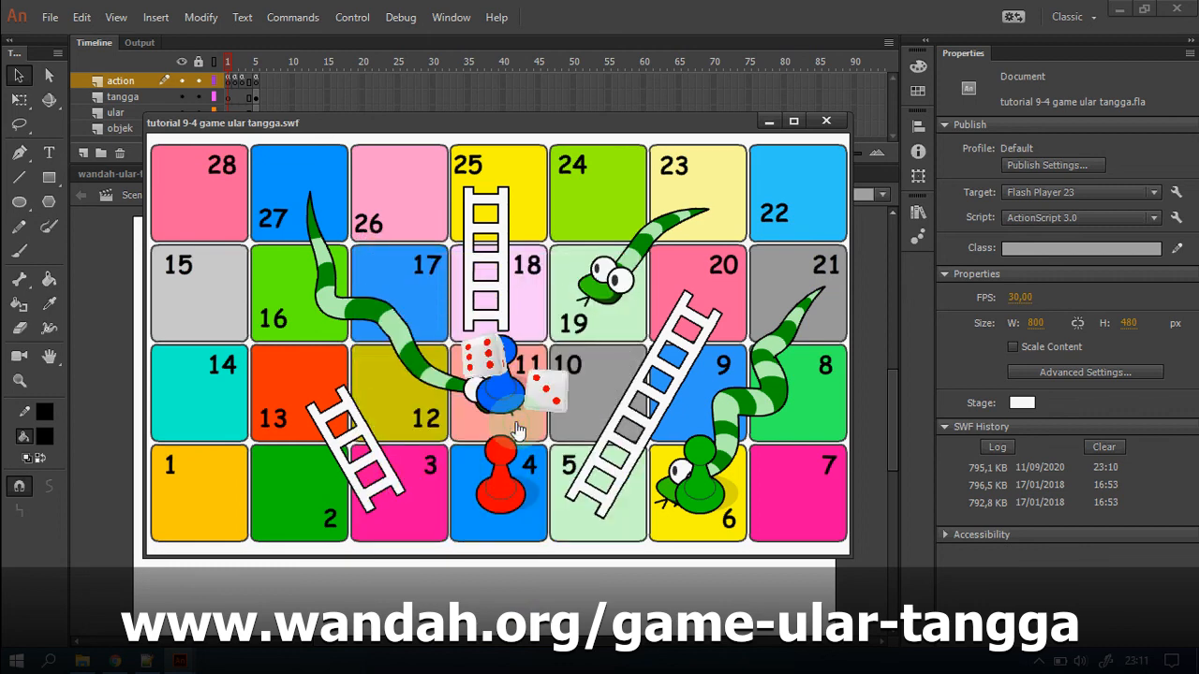